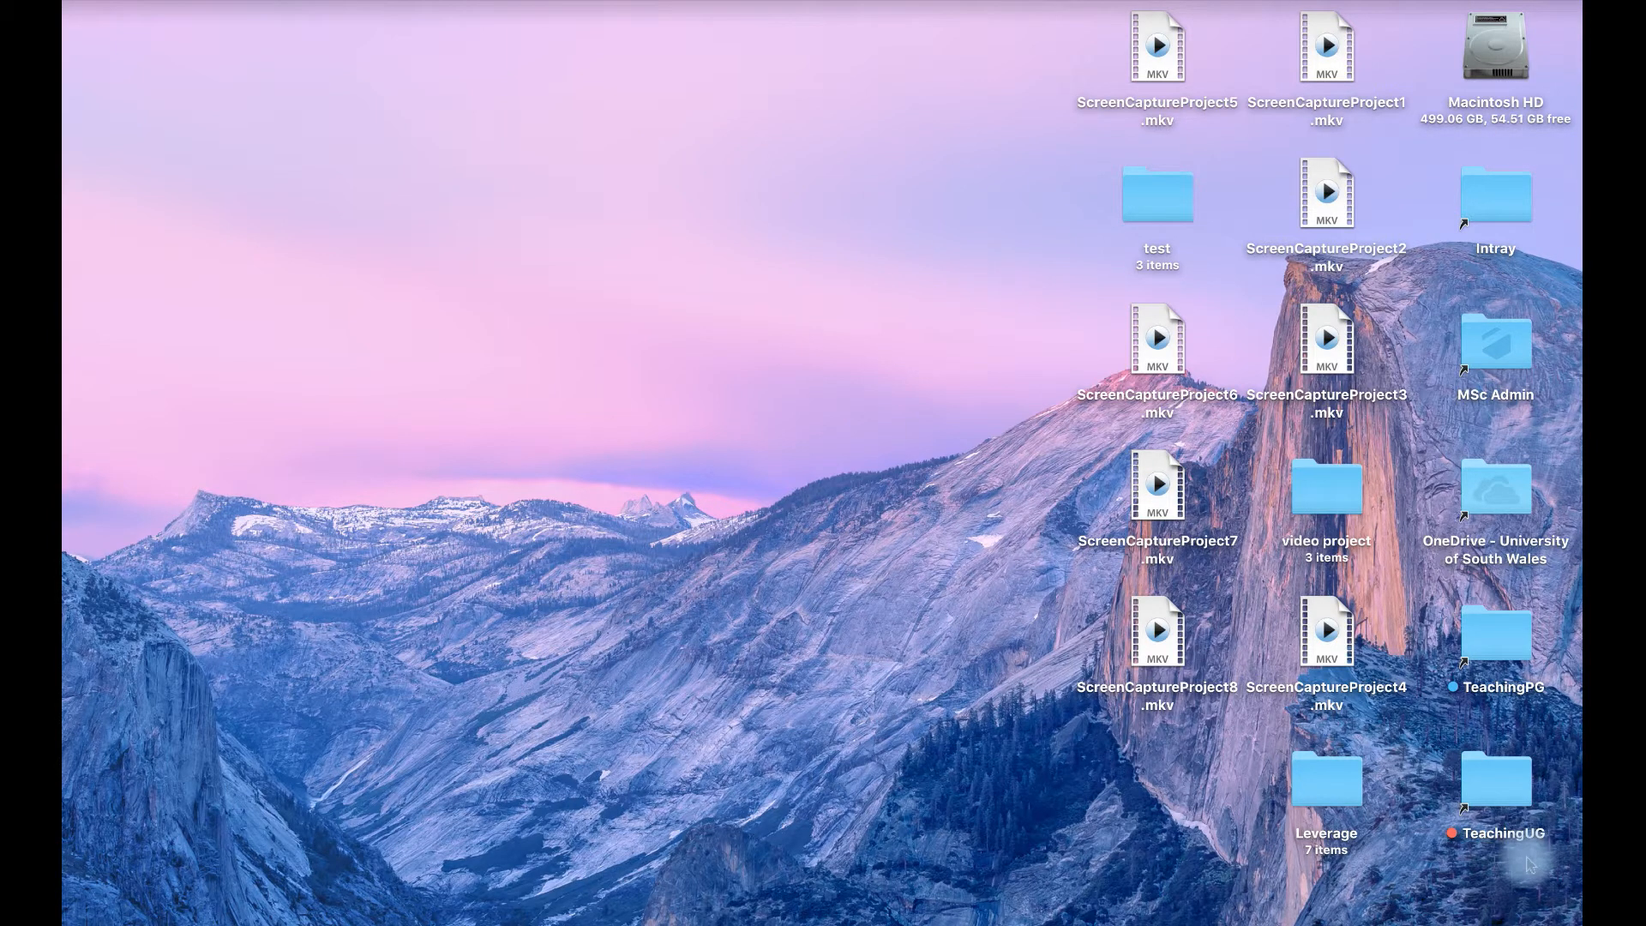
# Create an empty project in Logic Pro with one audio track using Bus 1 as input, and hide the Library
pyautogui.moveTo(1474, 911)
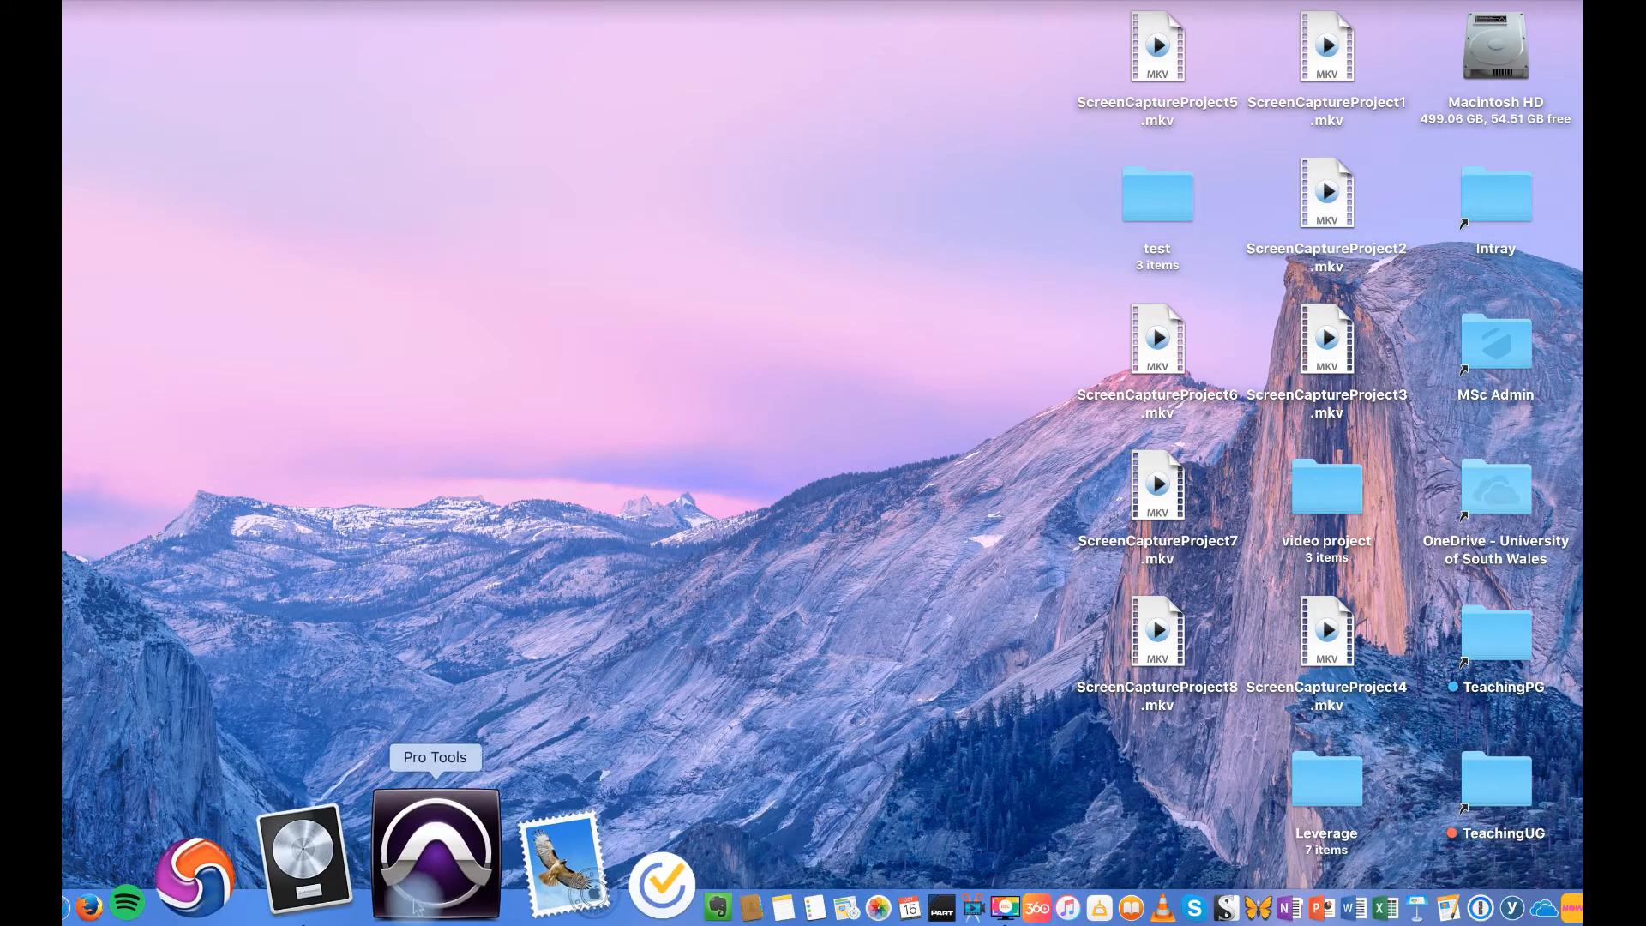
pyautogui.click(236, 8)
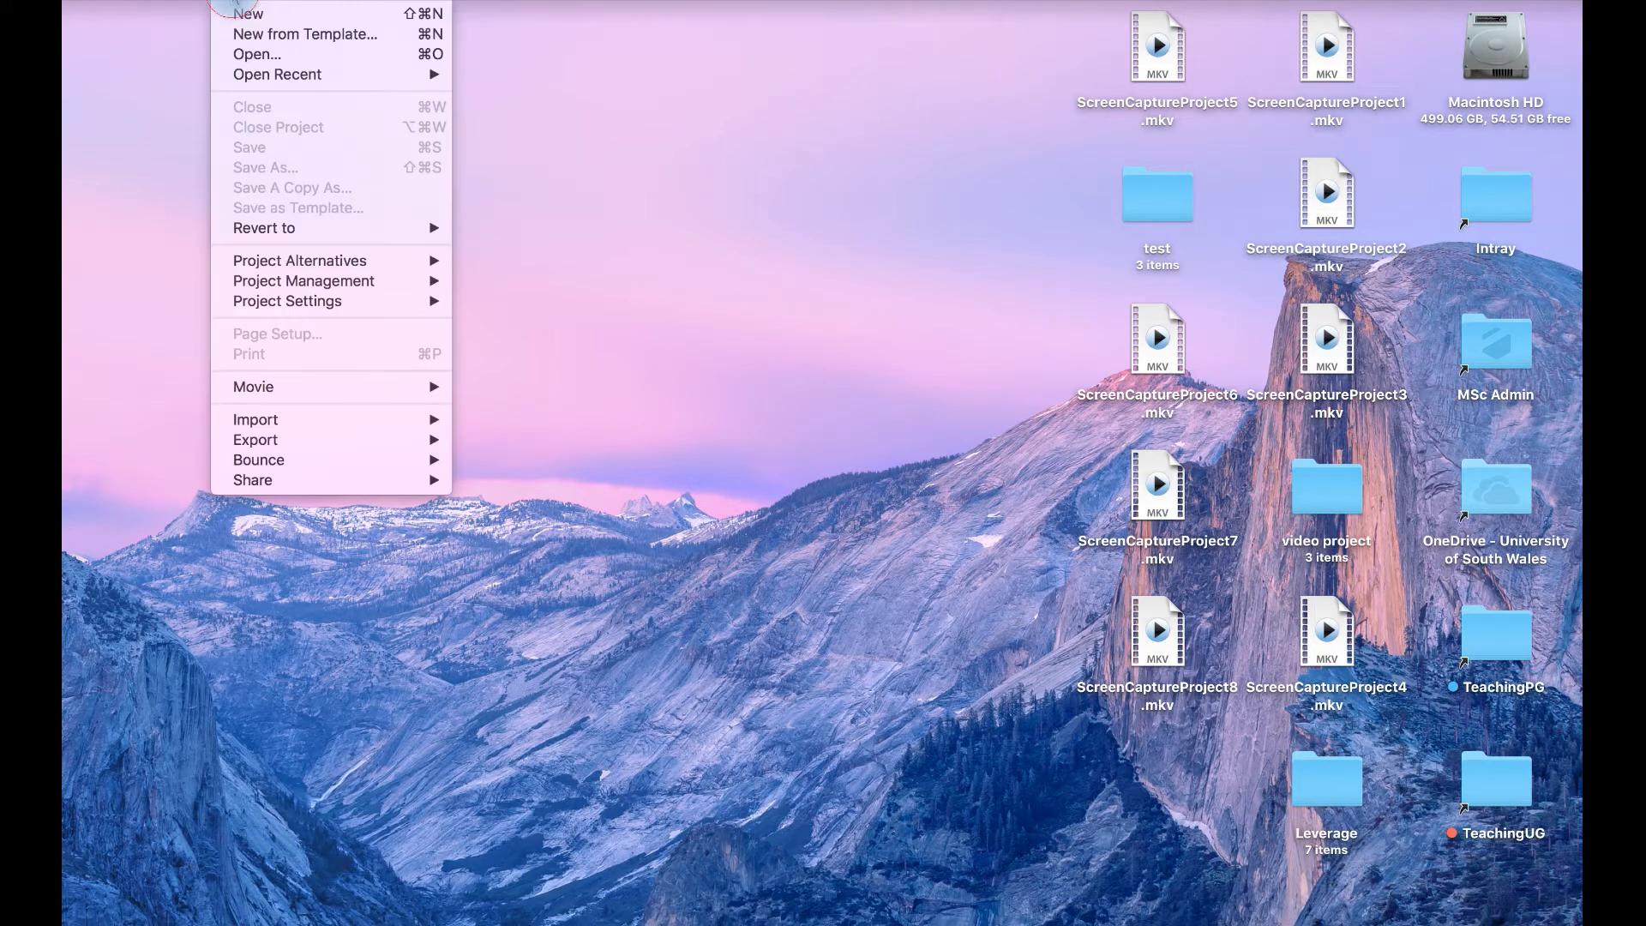
pyautogui.click(245, 36)
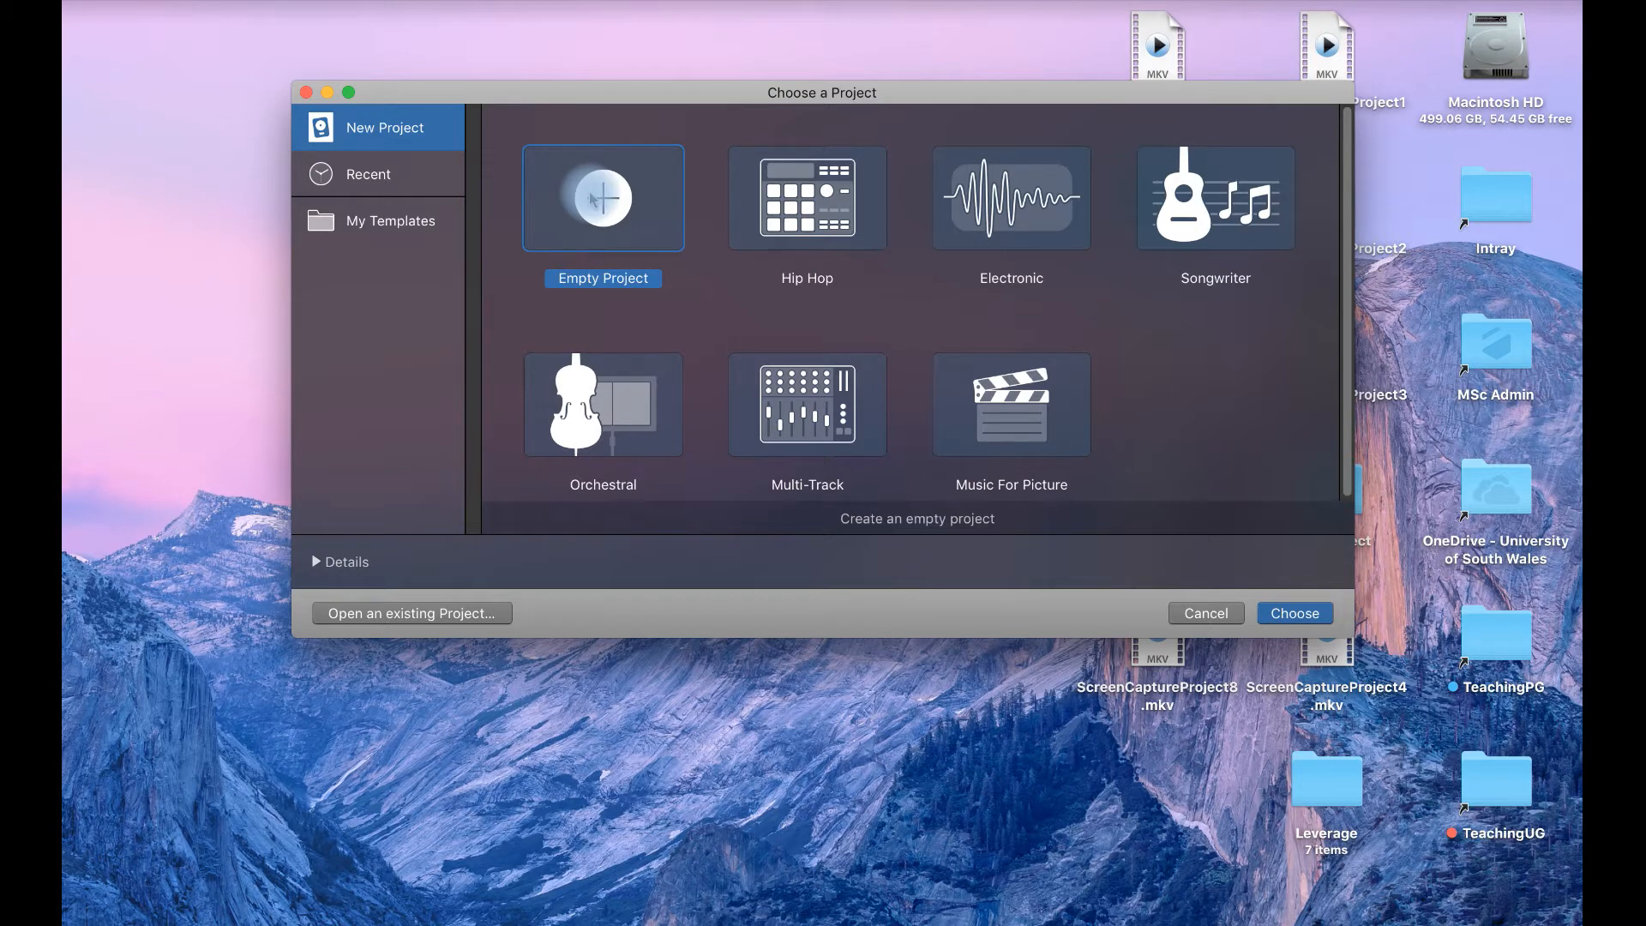
pyautogui.click(1293, 614)
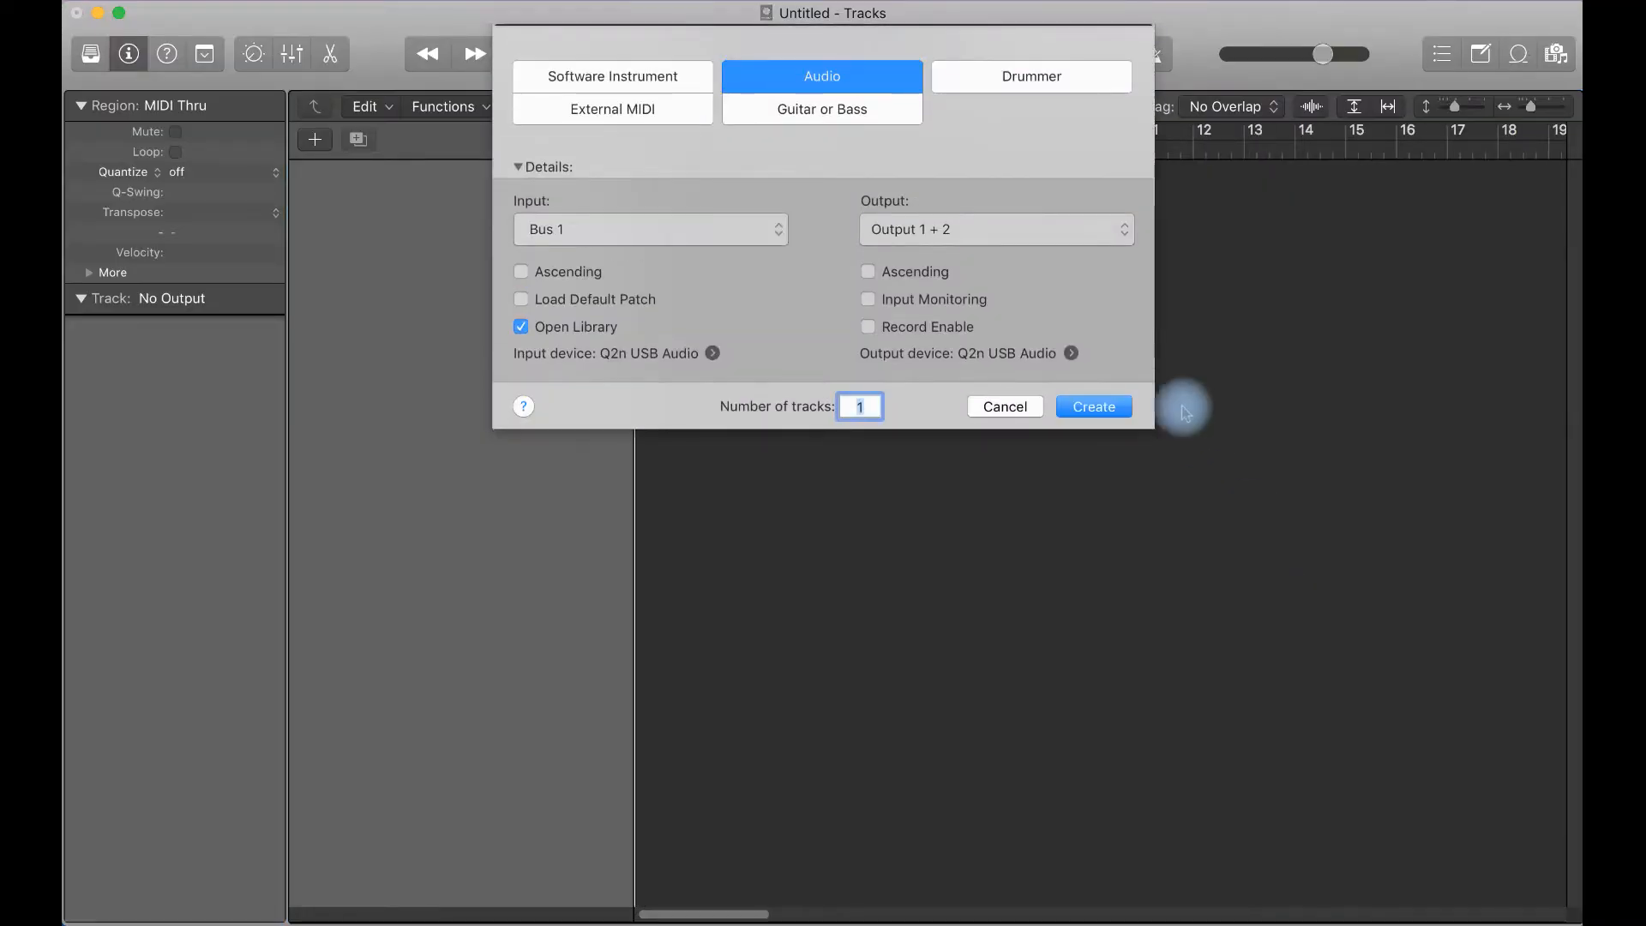
pyautogui.click(1101, 408)
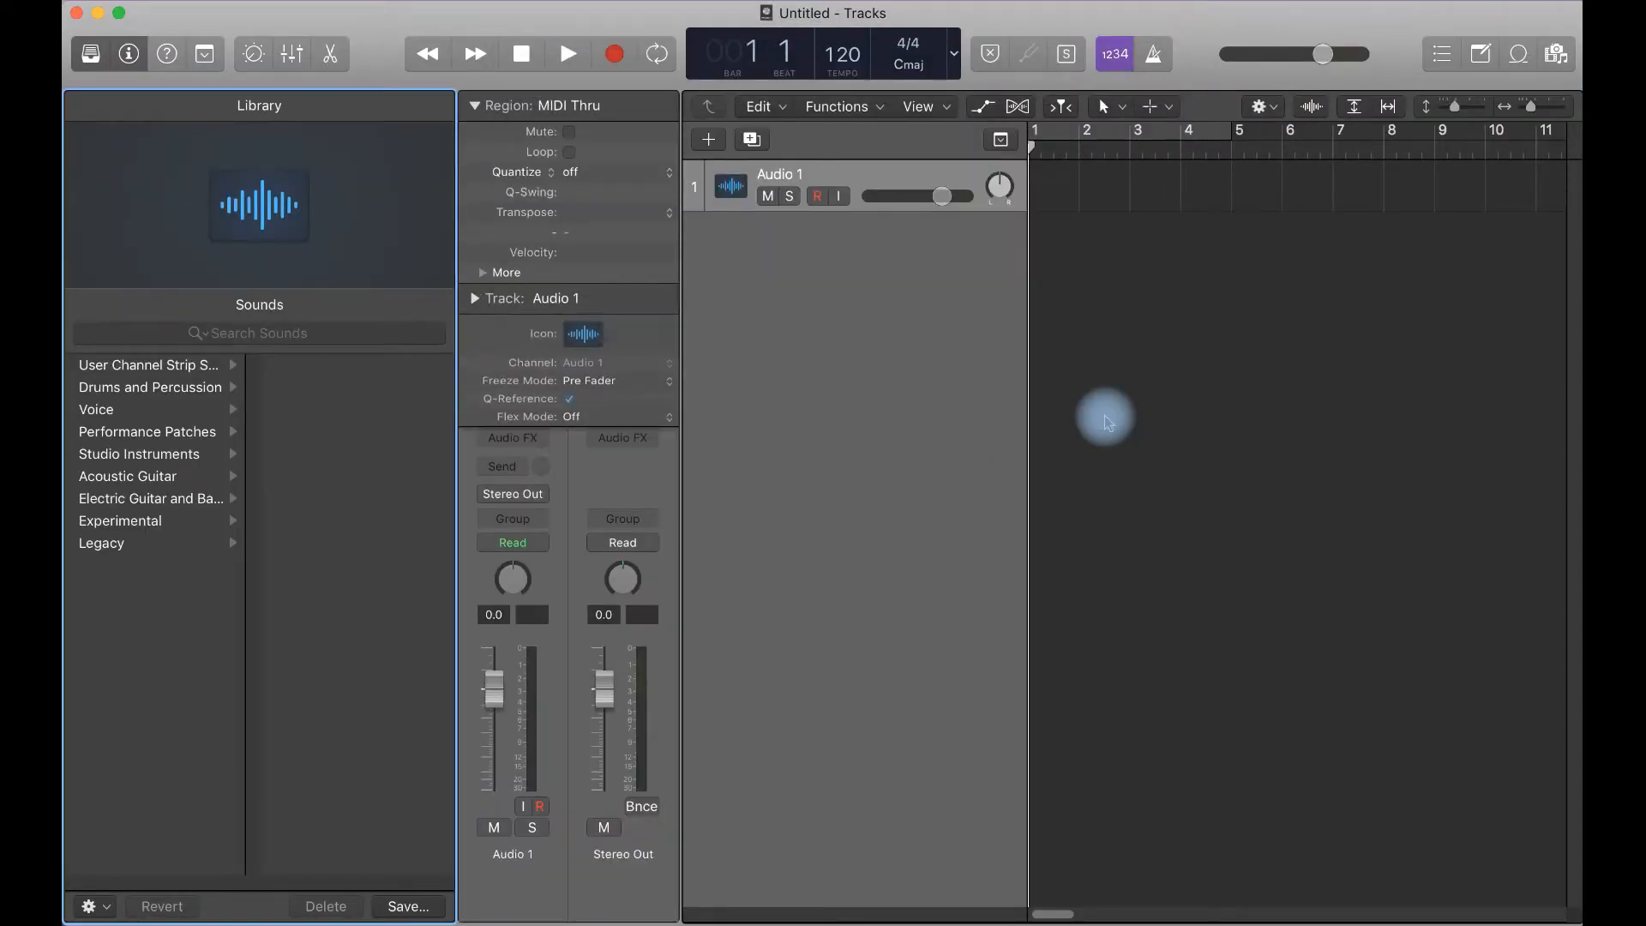
pyautogui.click(90, 54)
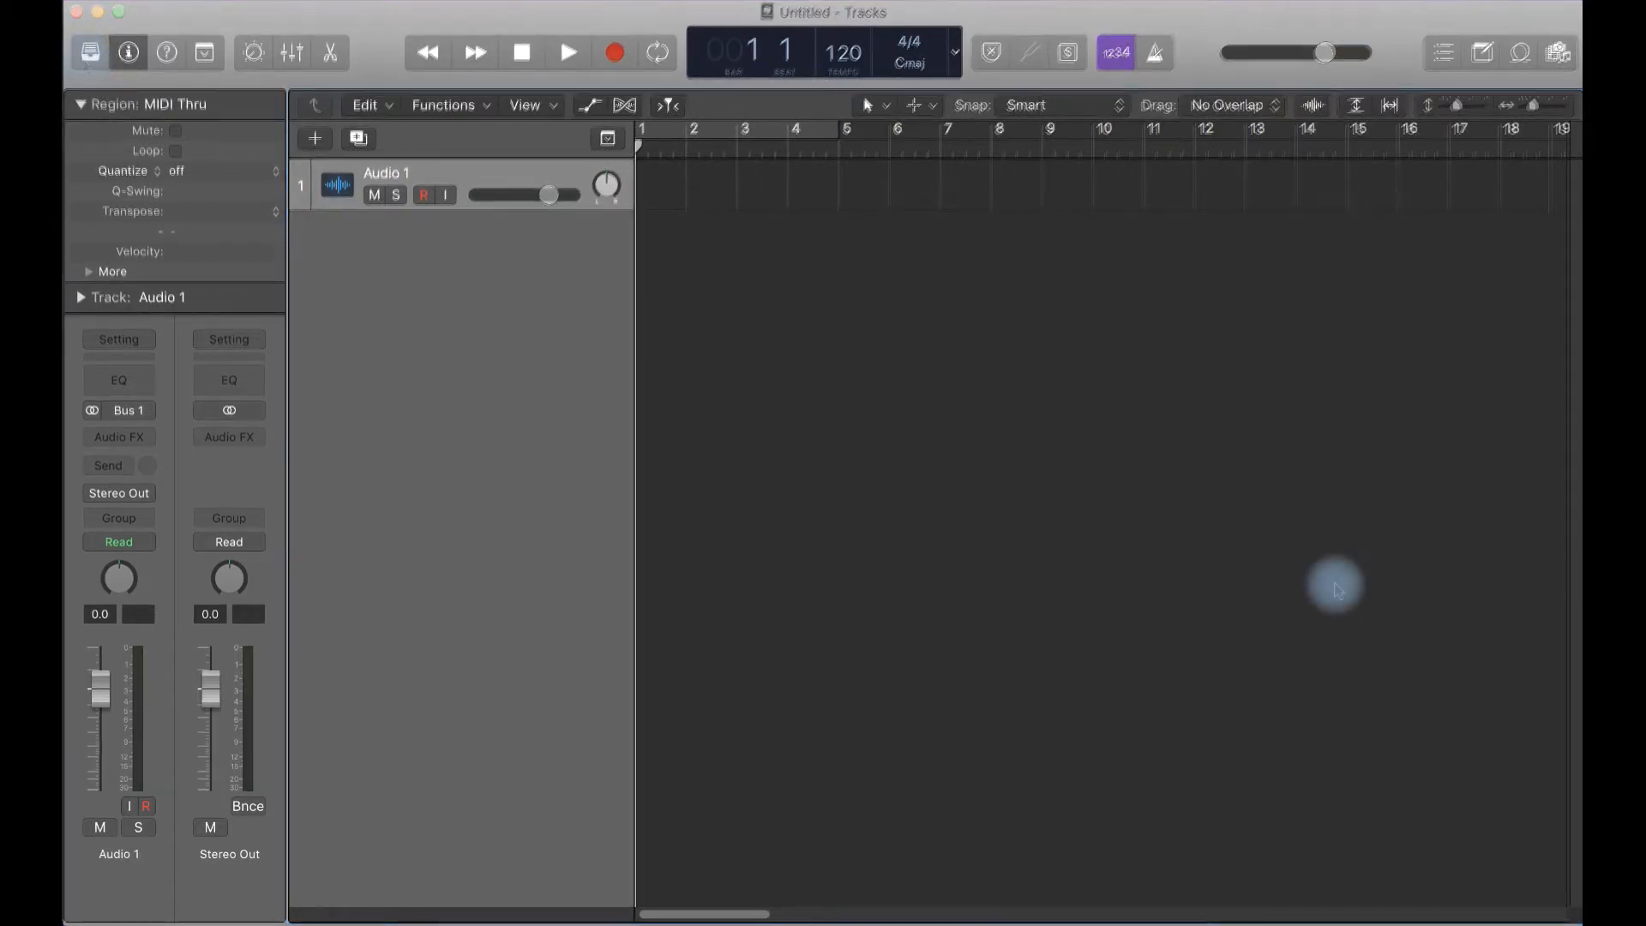
pyautogui.click(393, 9)
pyautogui.click(225, 2)
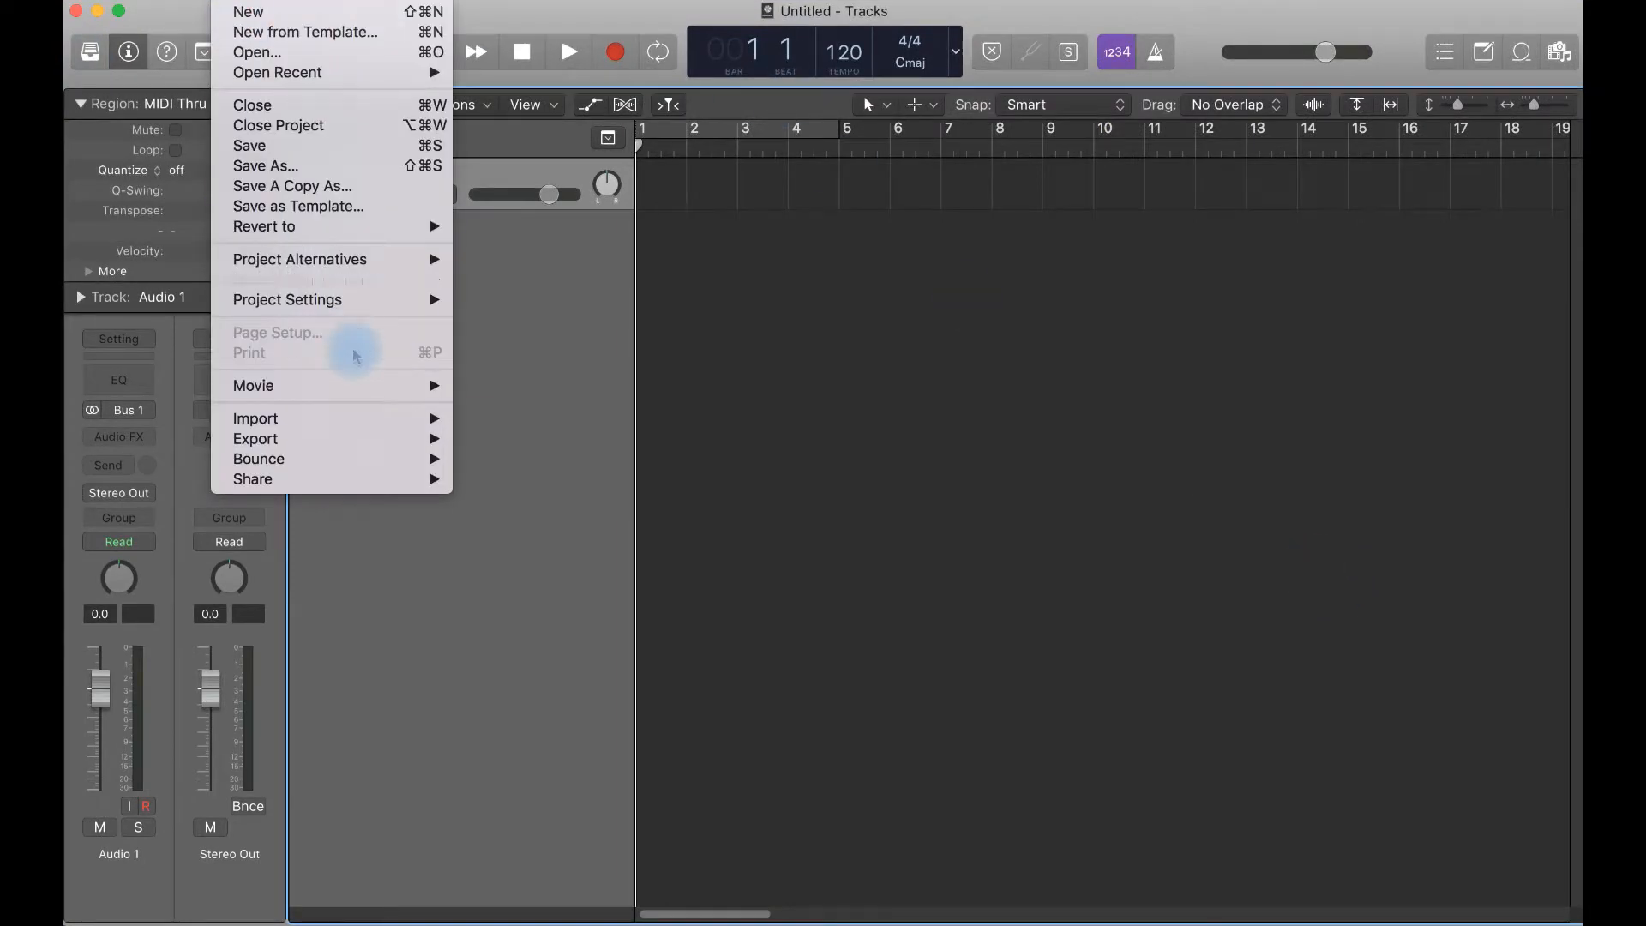
pyautogui.moveTo(360, 385)
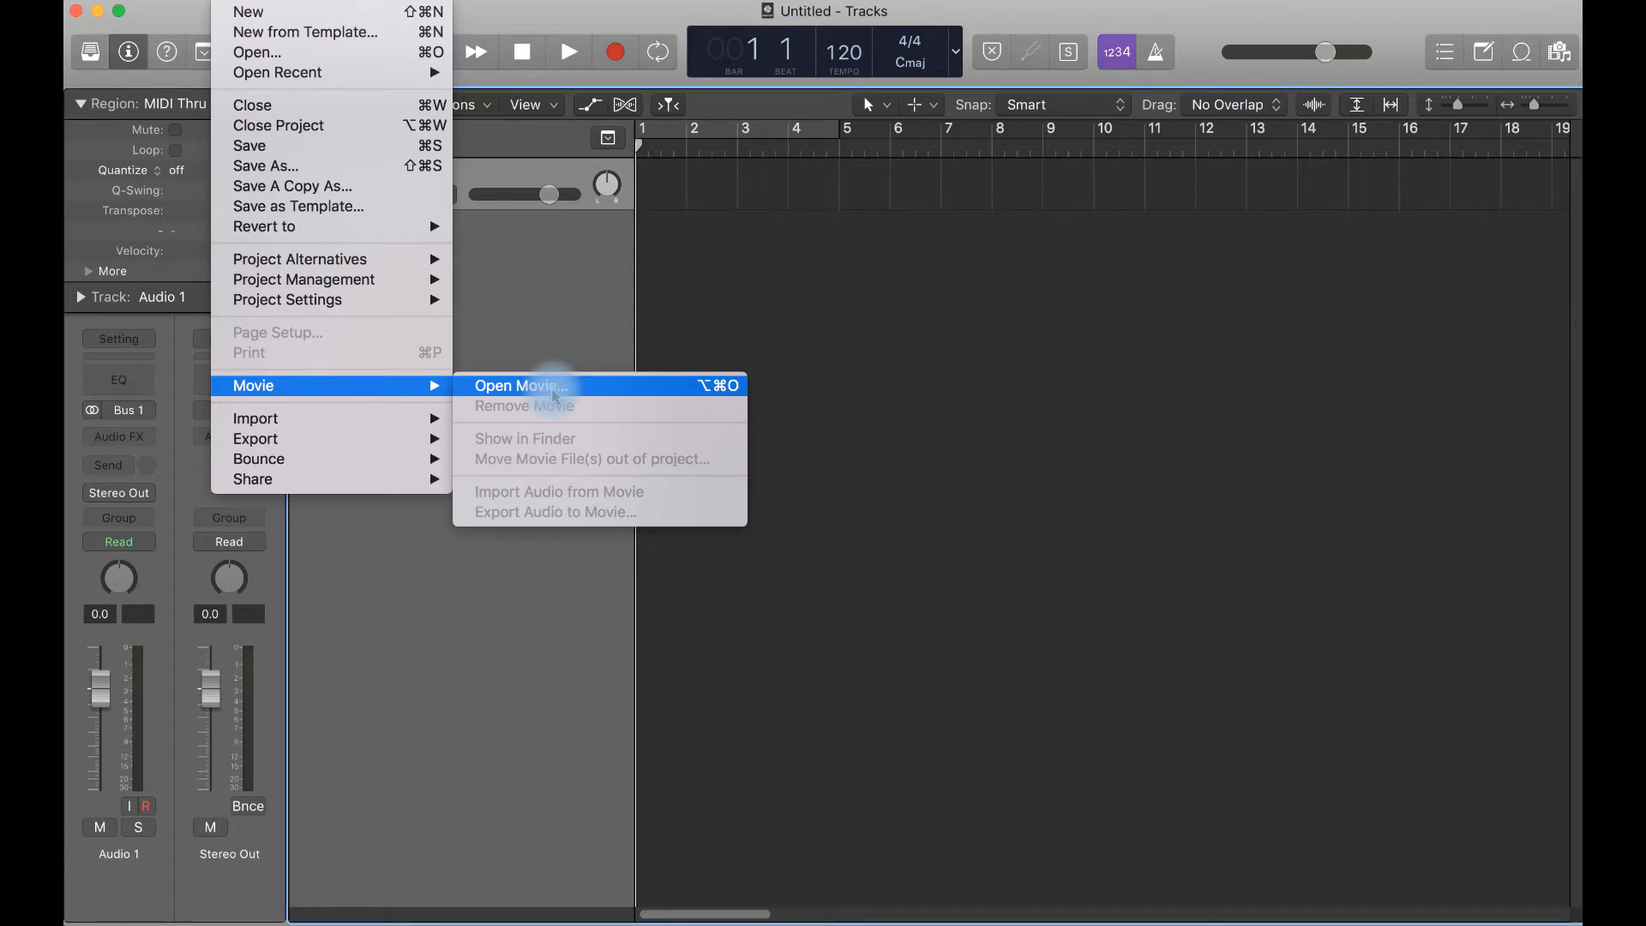
pyautogui.click(760, 309)
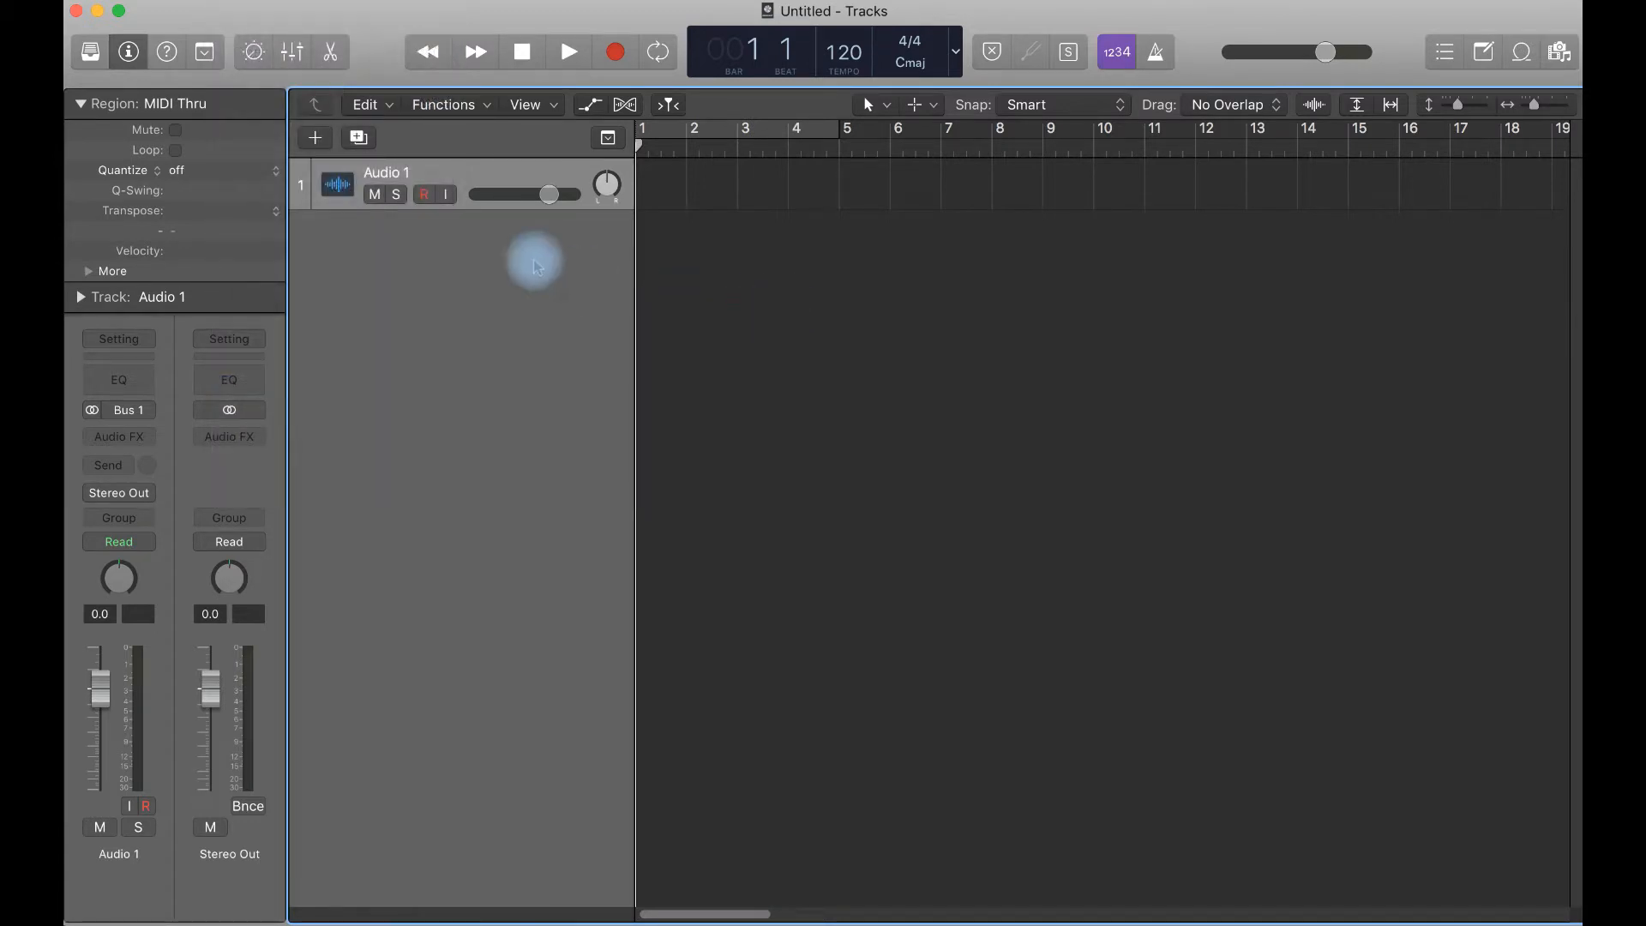
# Show the global tracks and hide the Tempo track among them
pyautogui.click(608, 140)
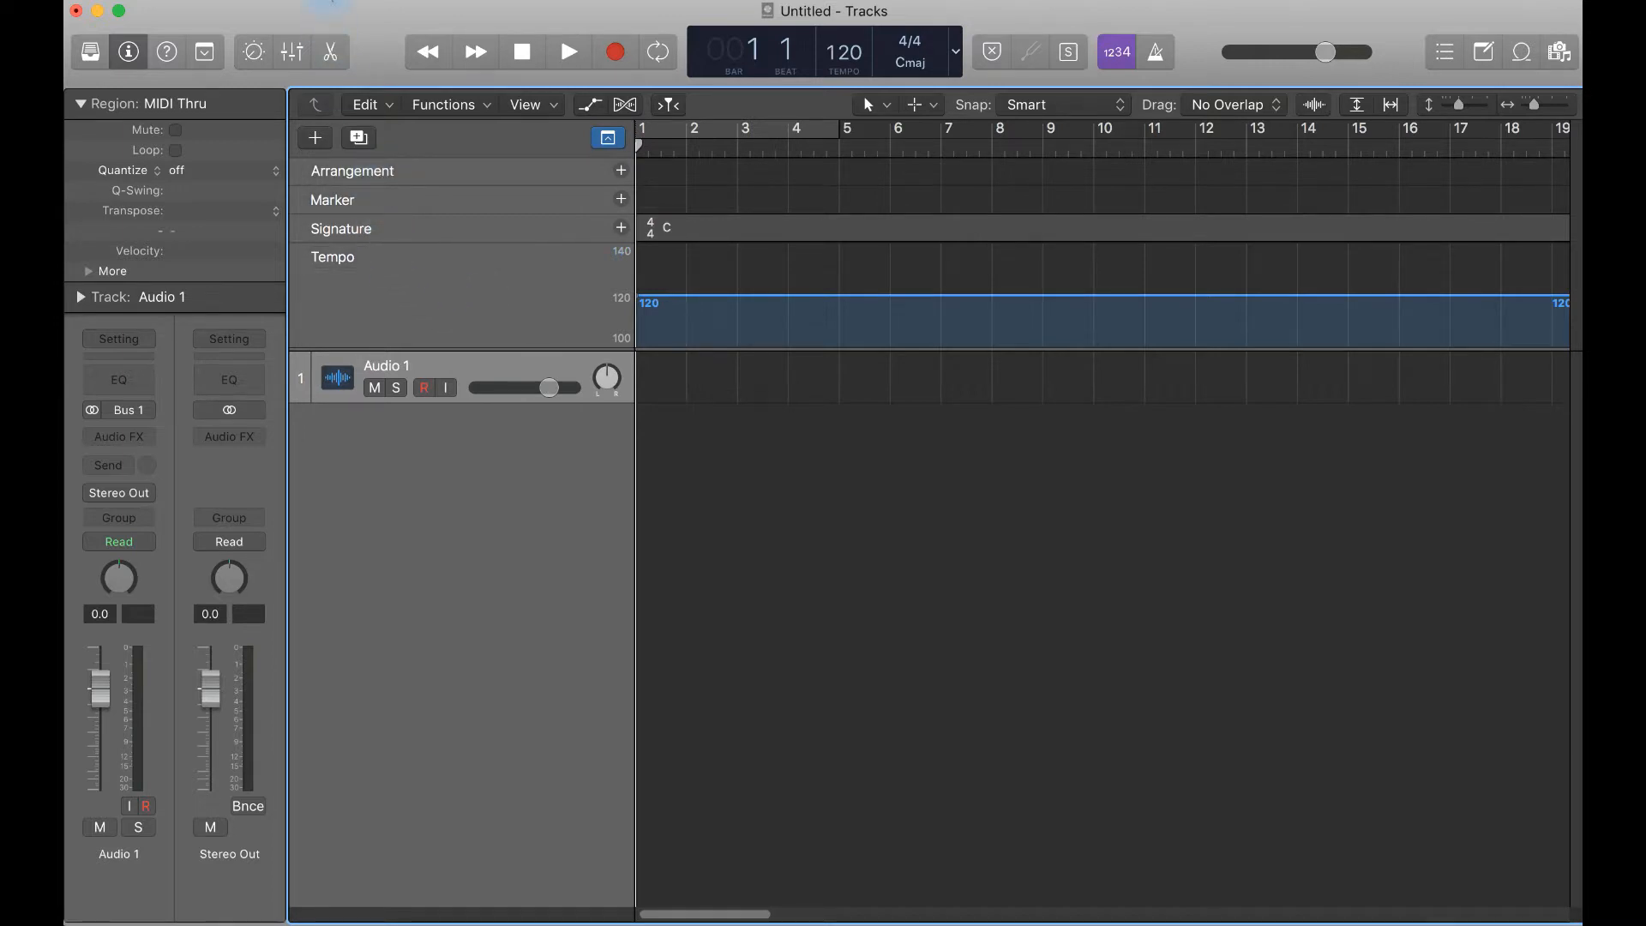
pyautogui.click(330, 2)
pyautogui.click(432, 708)
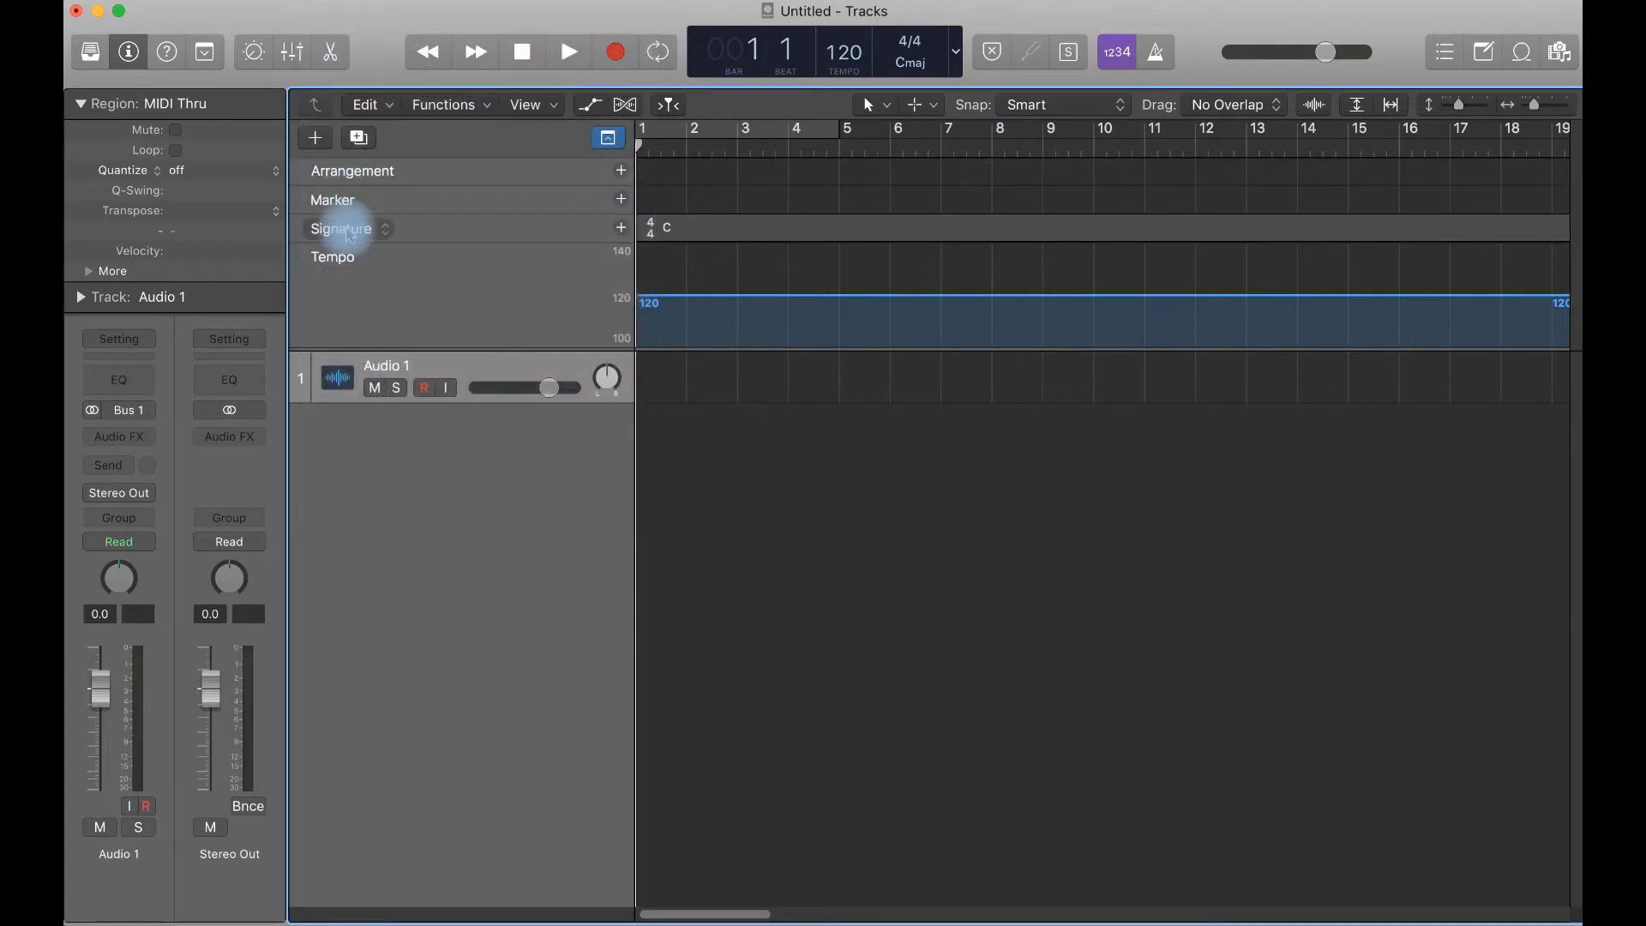
pyautogui.click(330, 3)
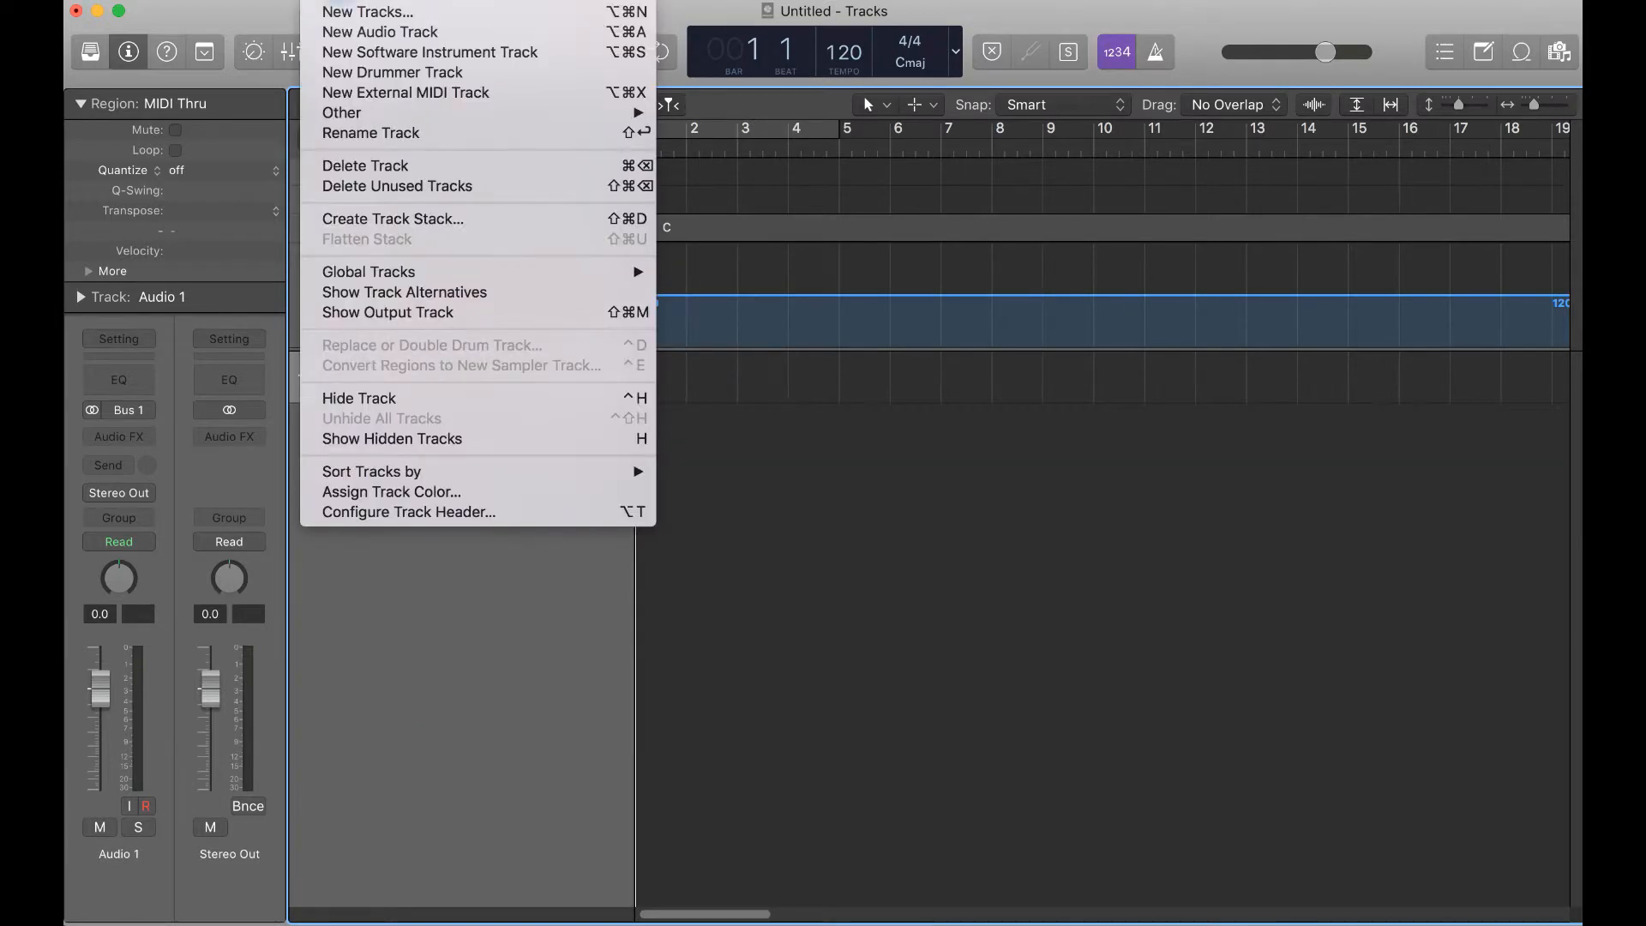
pyautogui.moveTo(377, 274)
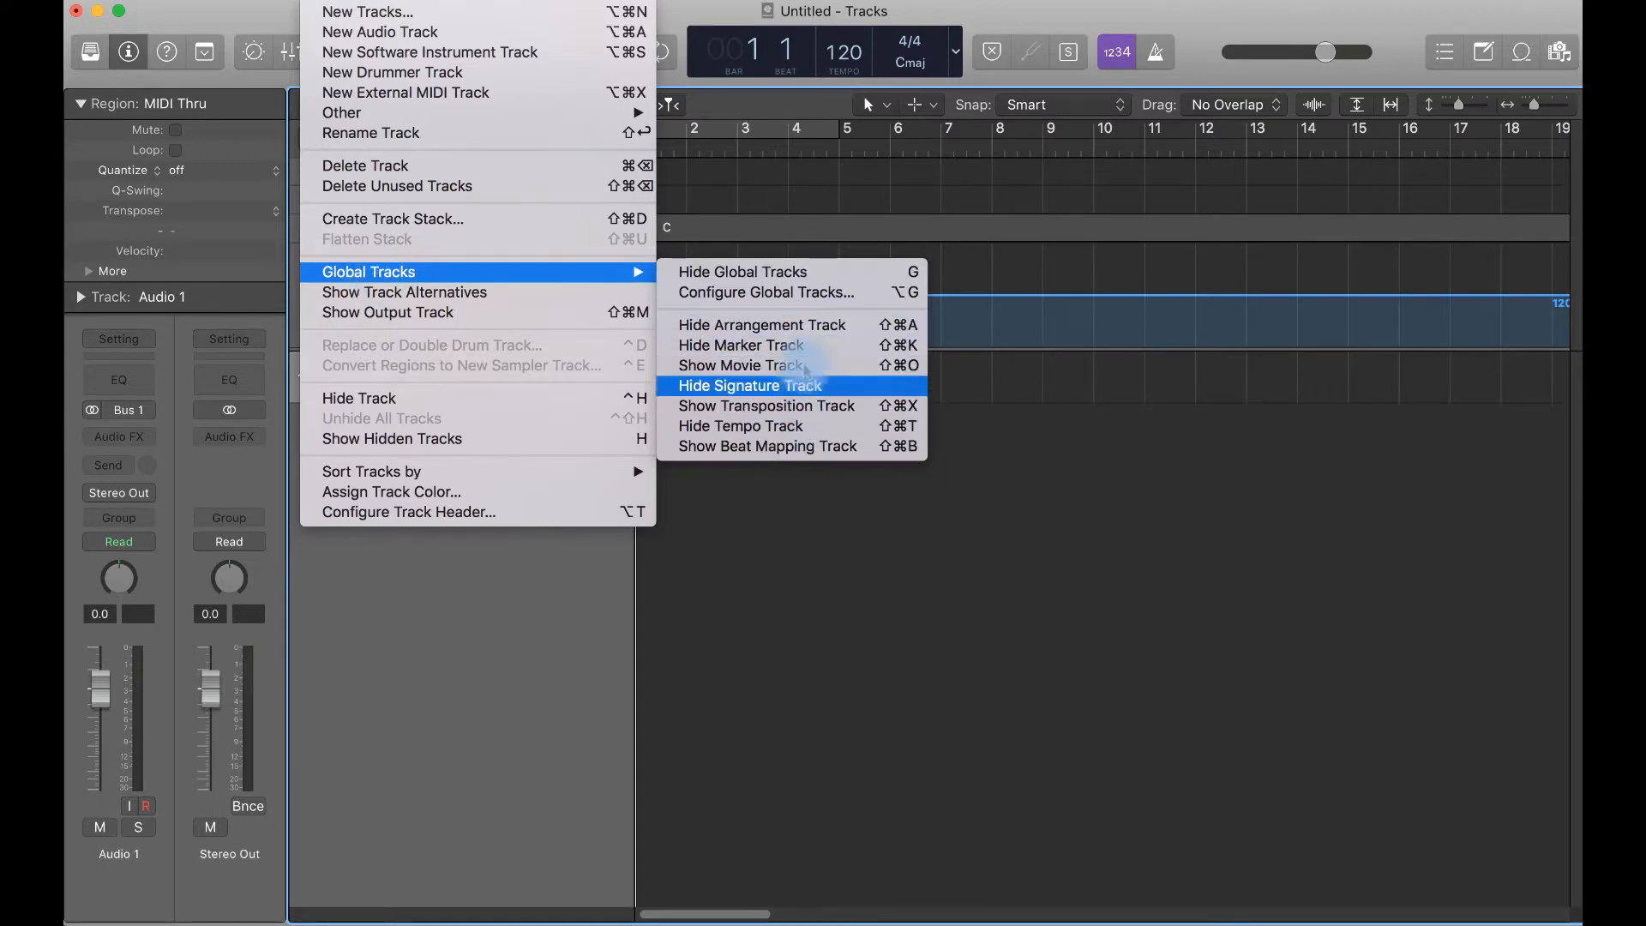
pyautogui.click(793, 429)
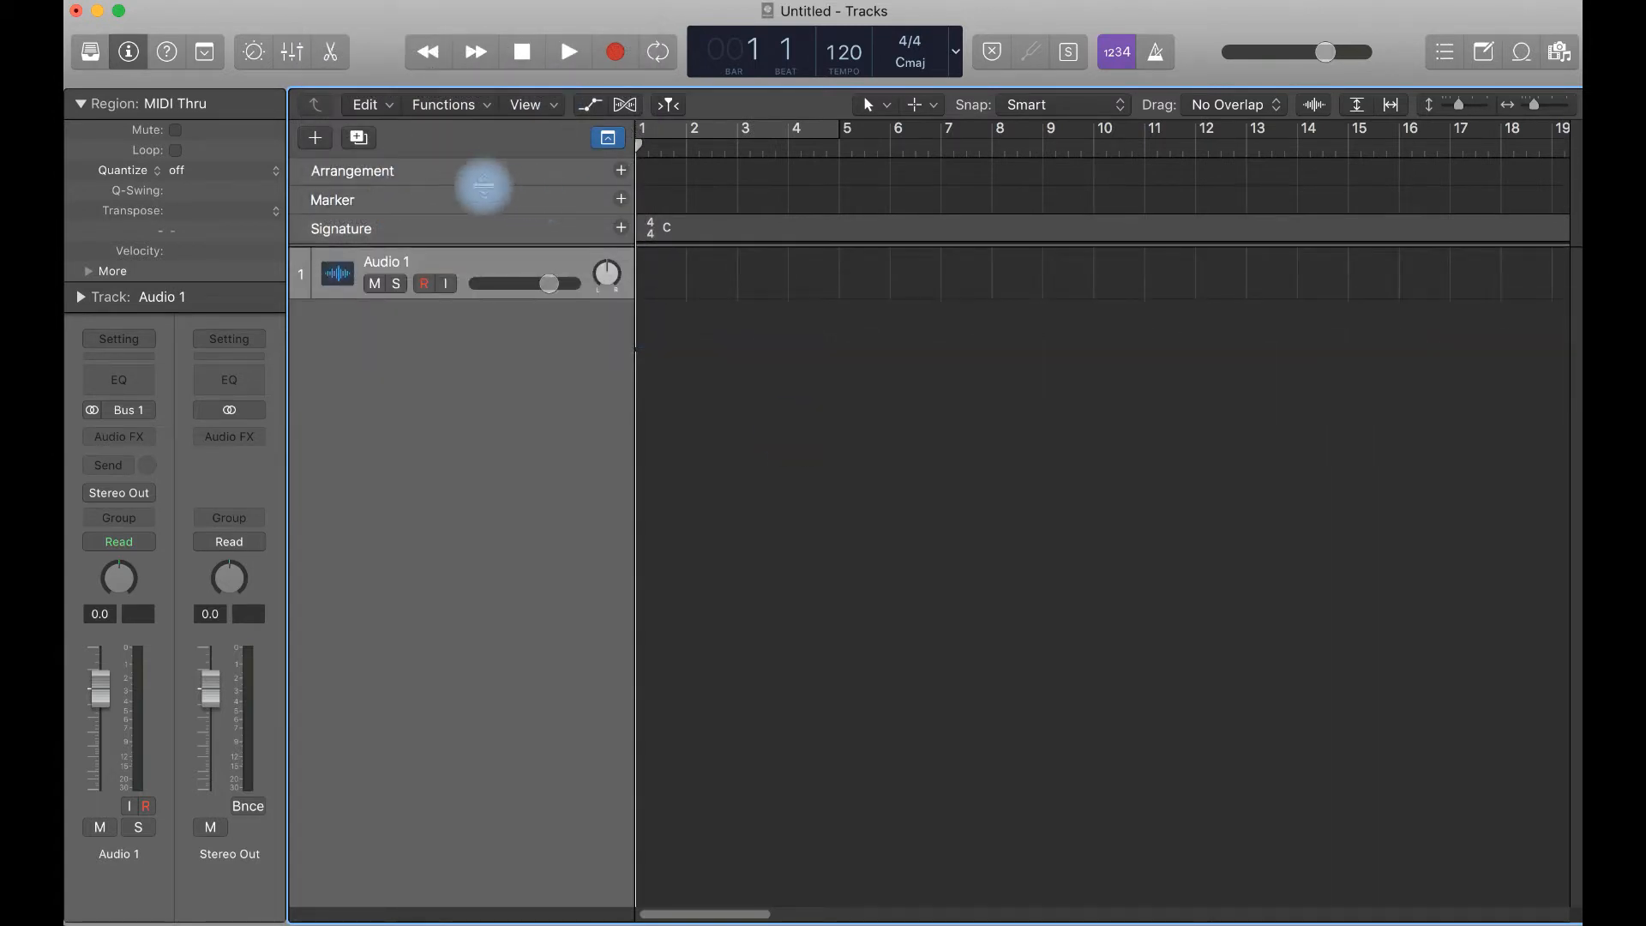
# Hide the Arrangement and Signature global tracks
pyautogui.rightClick(485, 176)
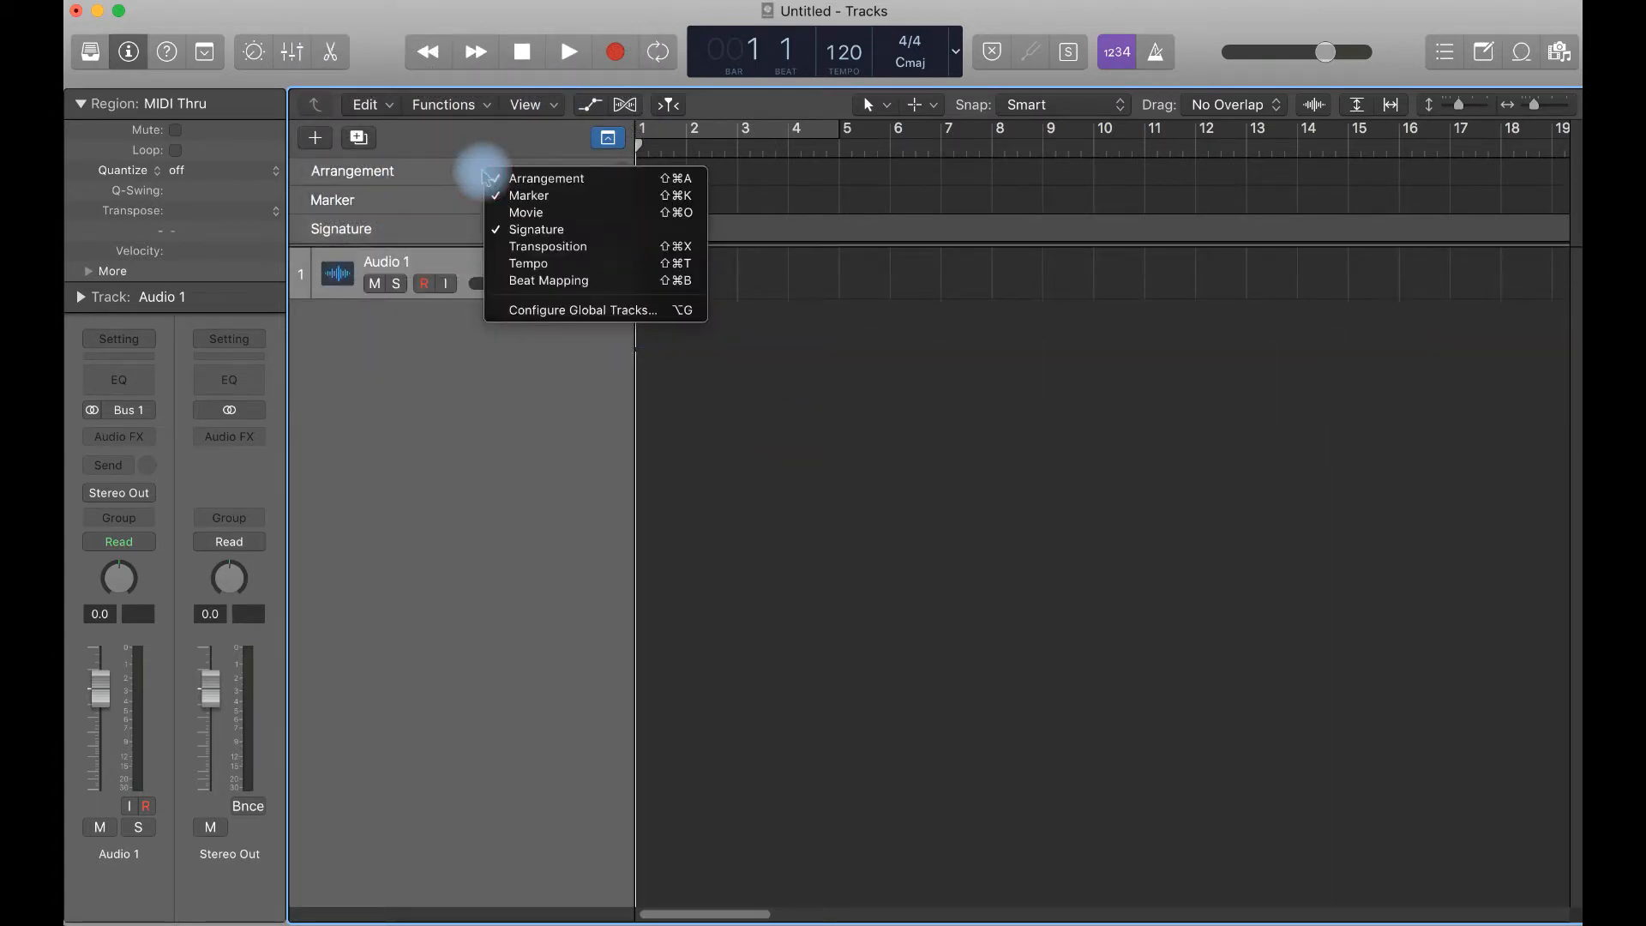
pyautogui.click(489, 178)
pyautogui.rightClick(441, 198)
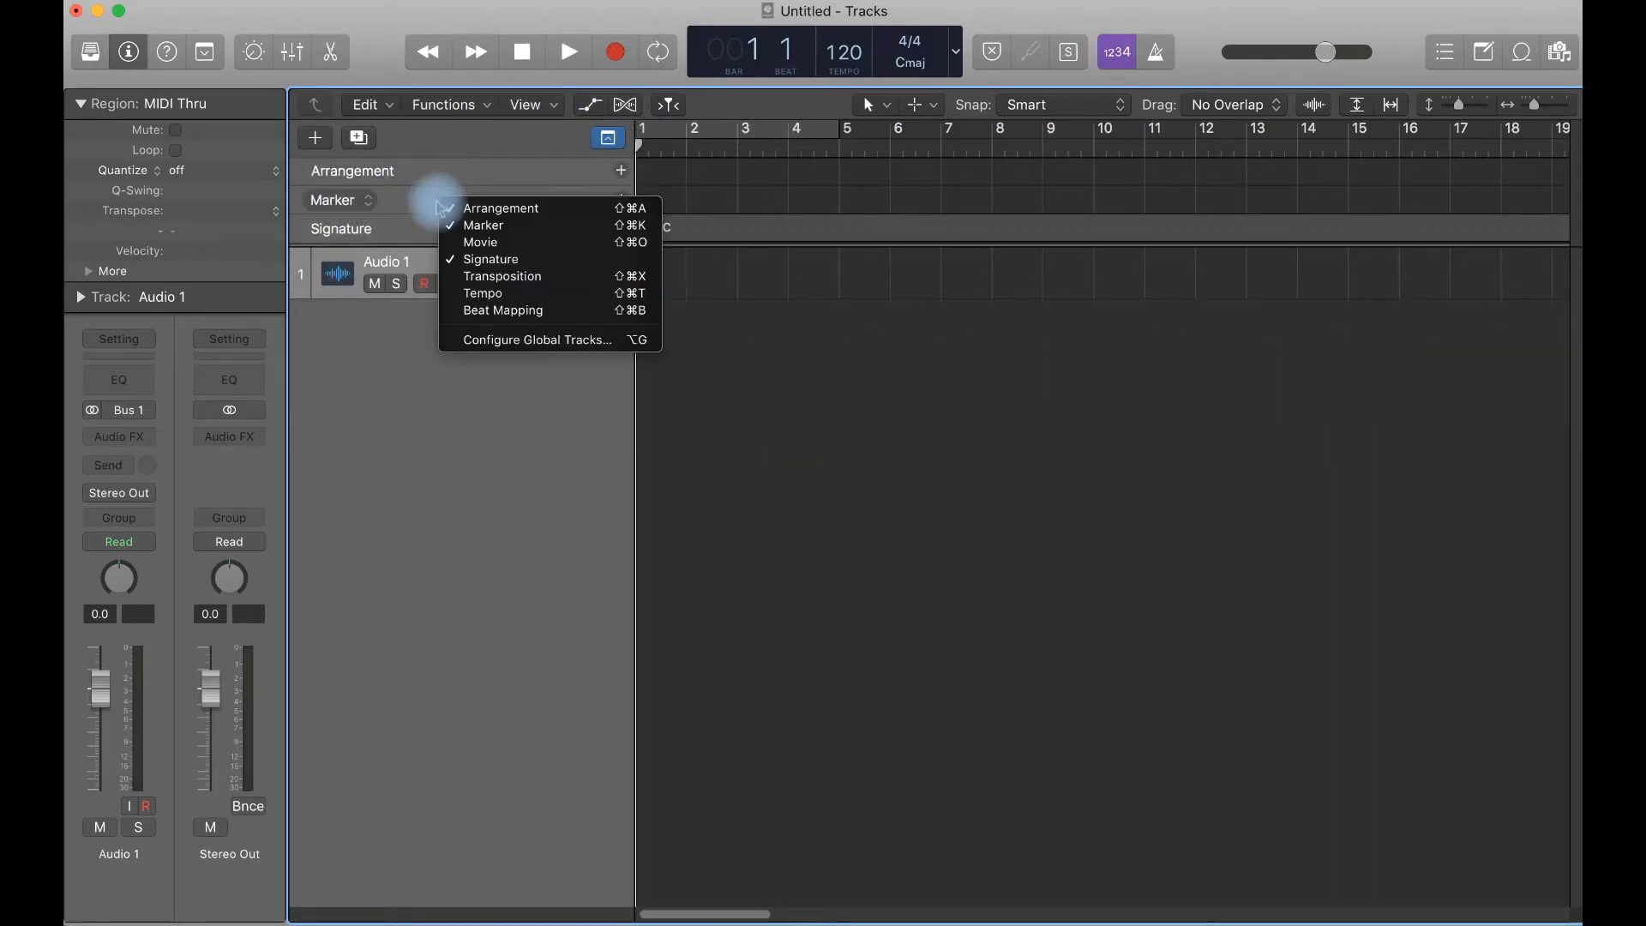
pyautogui.click(479, 213)
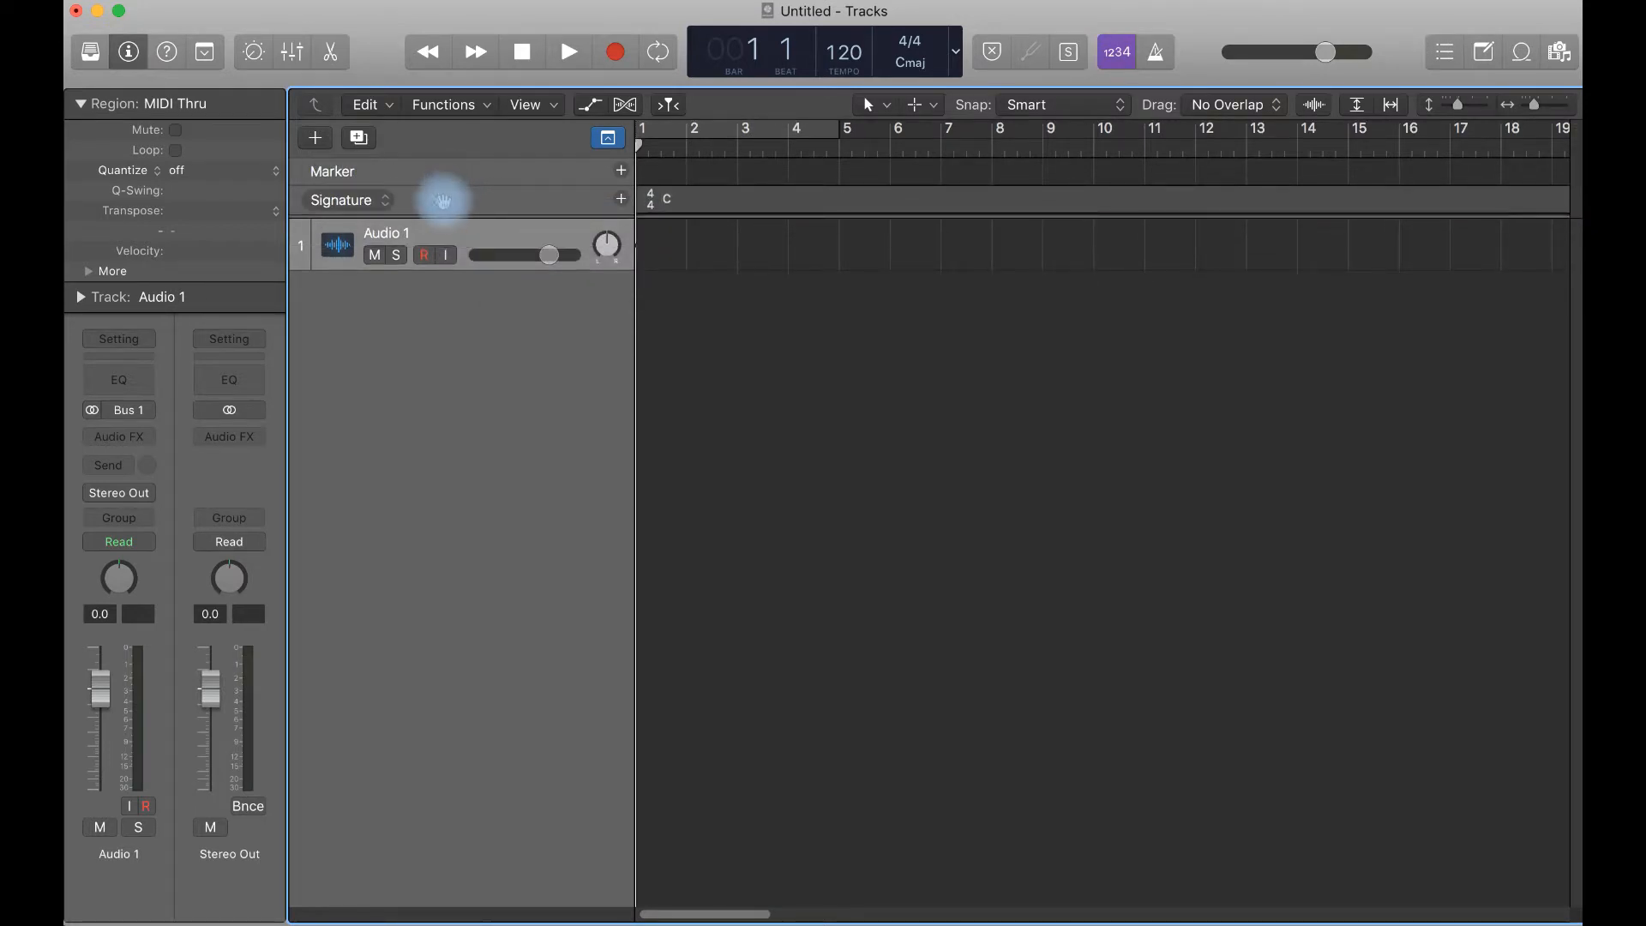
pyautogui.rightClick(448, 204)
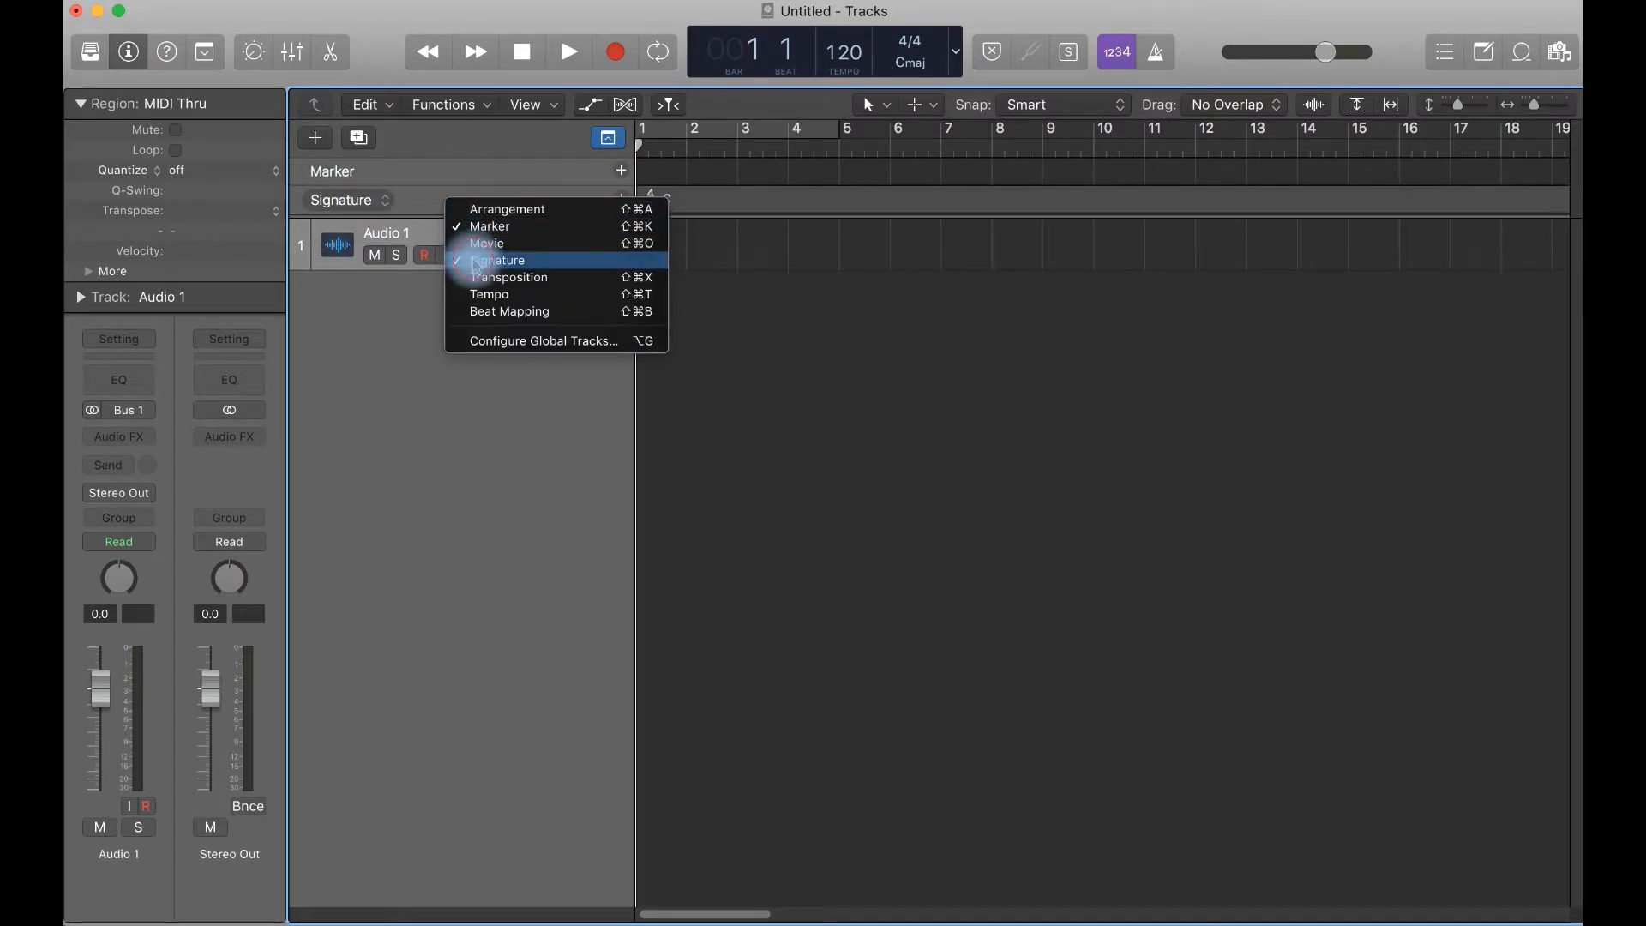
pyautogui.click(474, 263)
# Show the Movie global track and increase the height of the global tracks area
pyautogui.rightClick(437, 168)
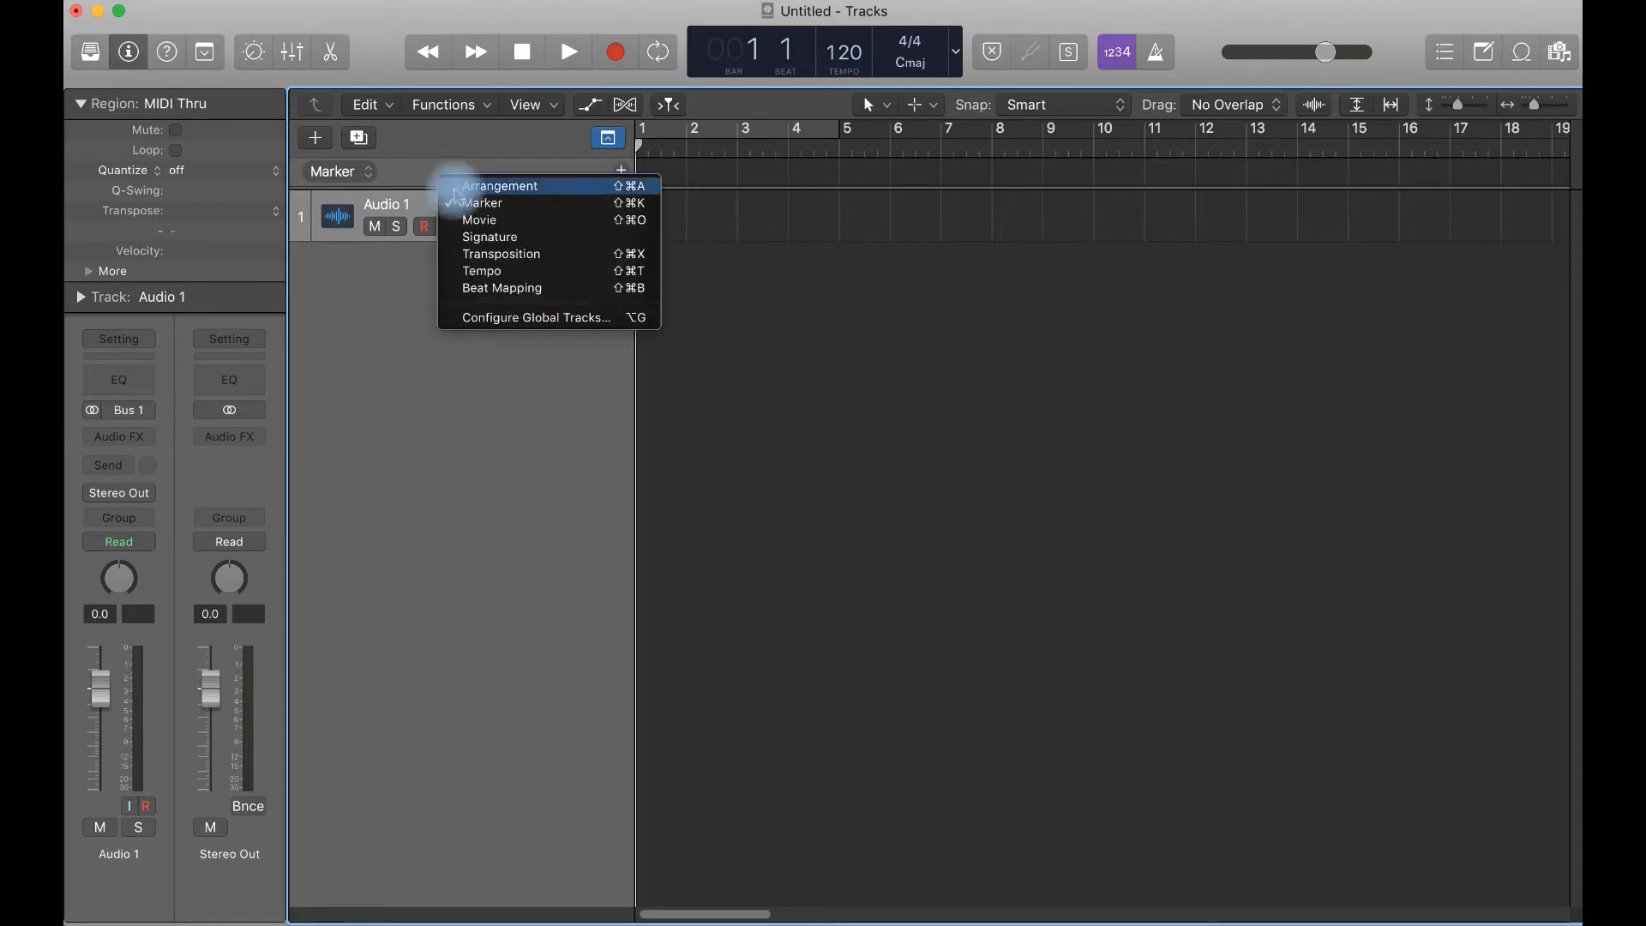
pyautogui.click(485, 222)
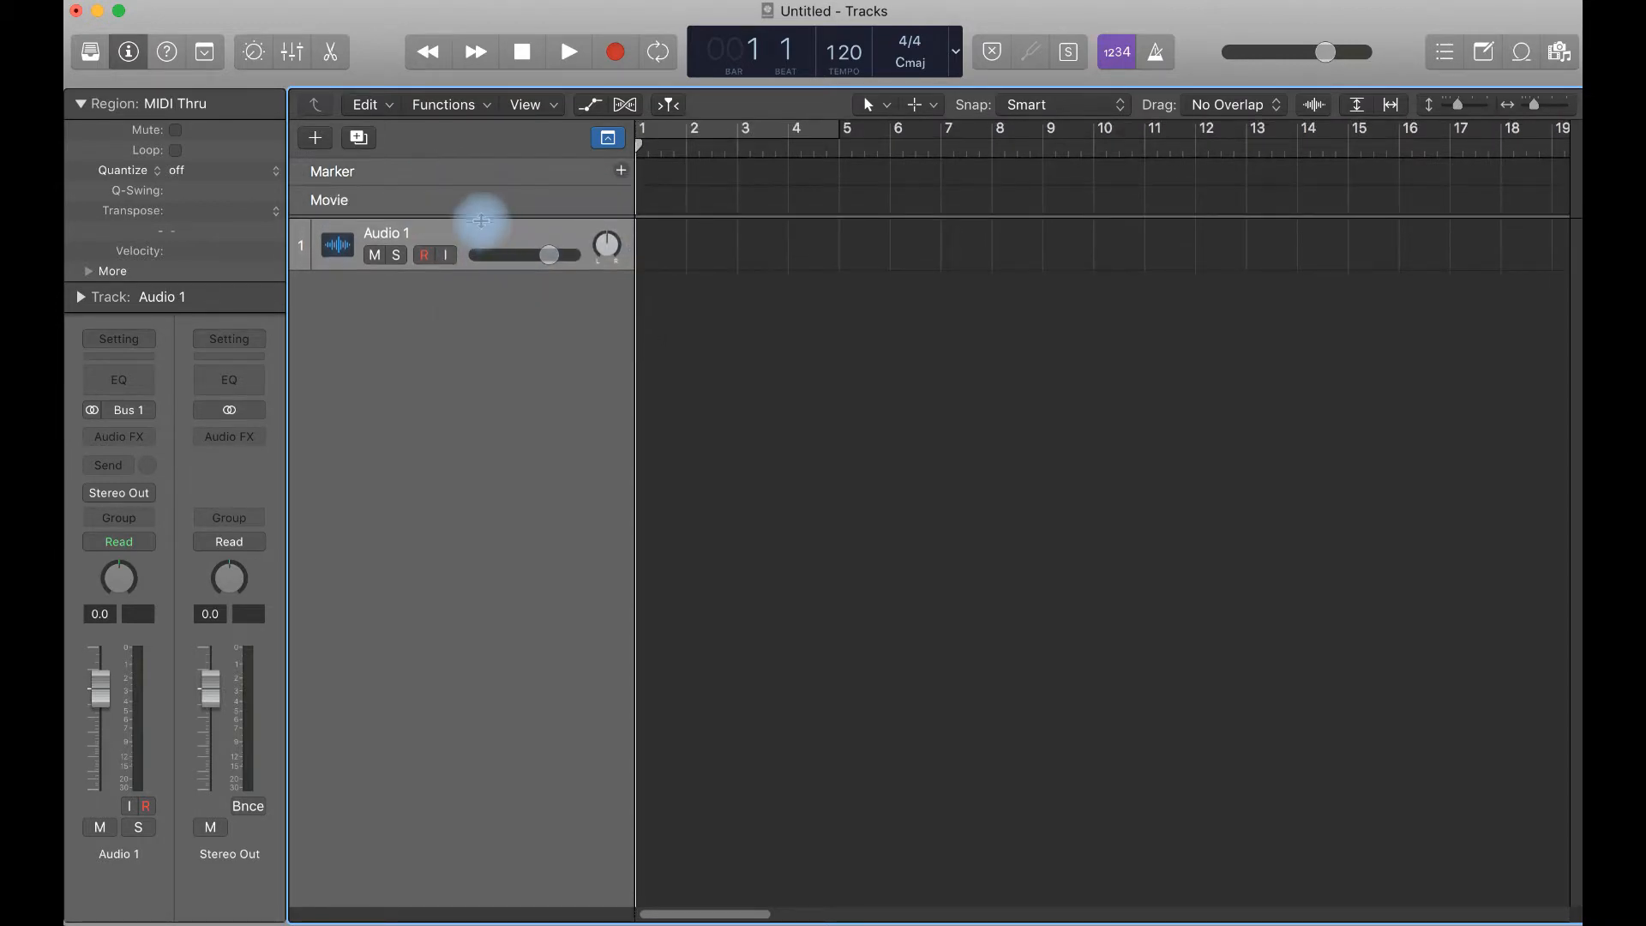
pyautogui.moveTo(465, 215); pyautogui.dragTo(448, 323)
# Open Leverage_L215_Act3.mov in the Movie track from the Desktop's Leverage/Movie Files folder
pyautogui.click(320, 256)
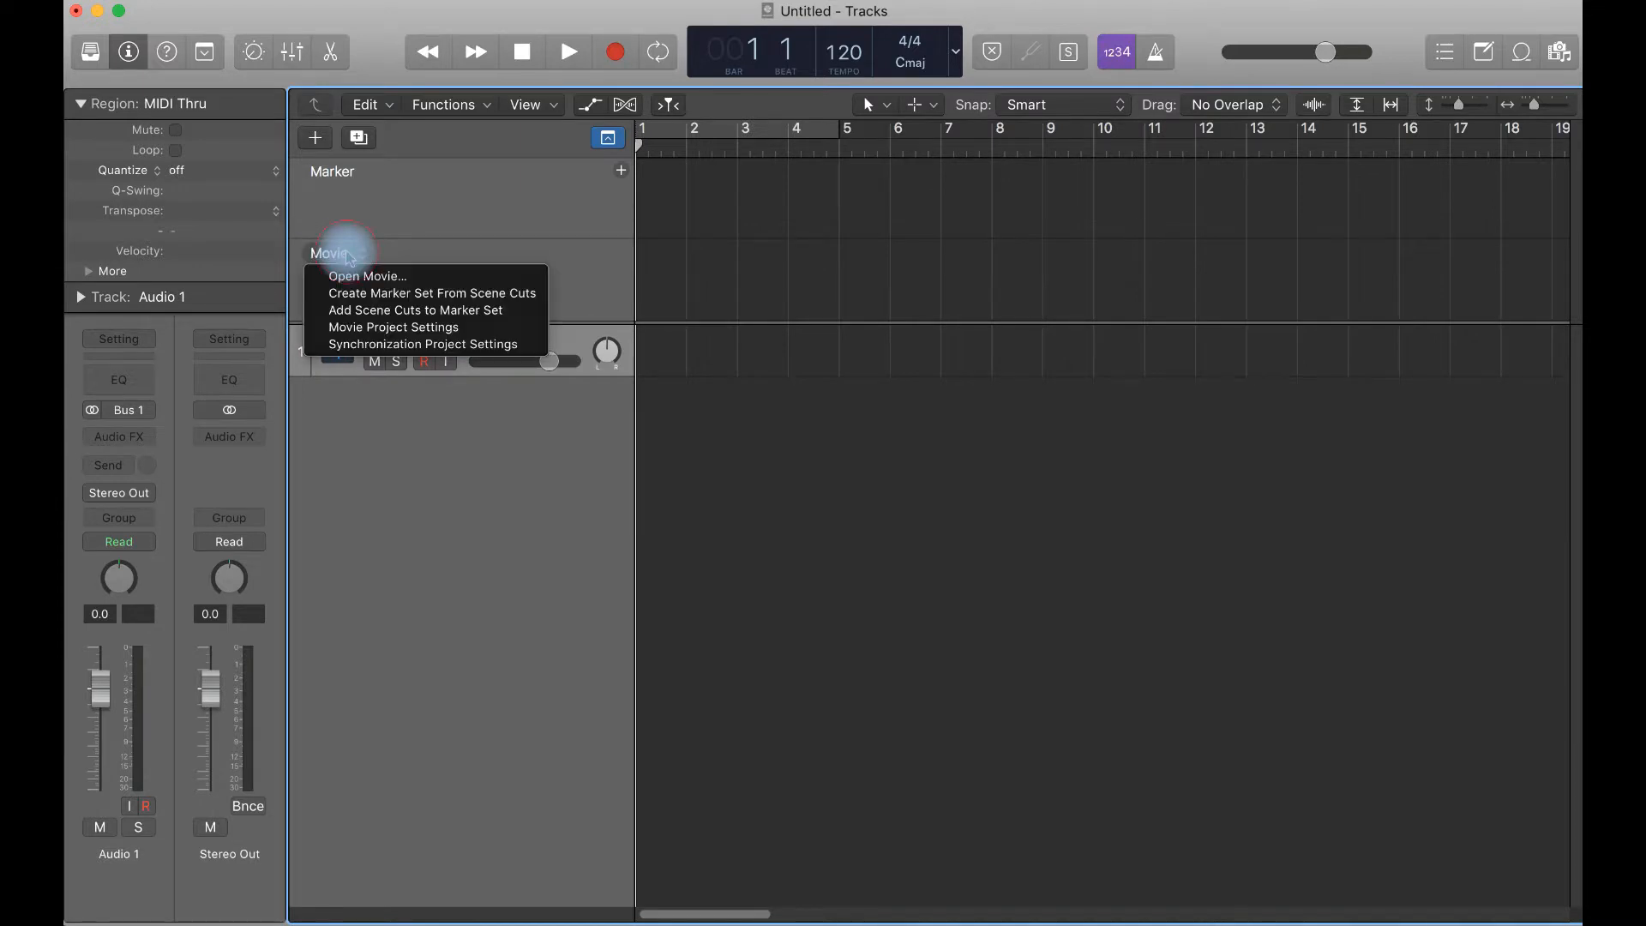
pyautogui.click(351, 267)
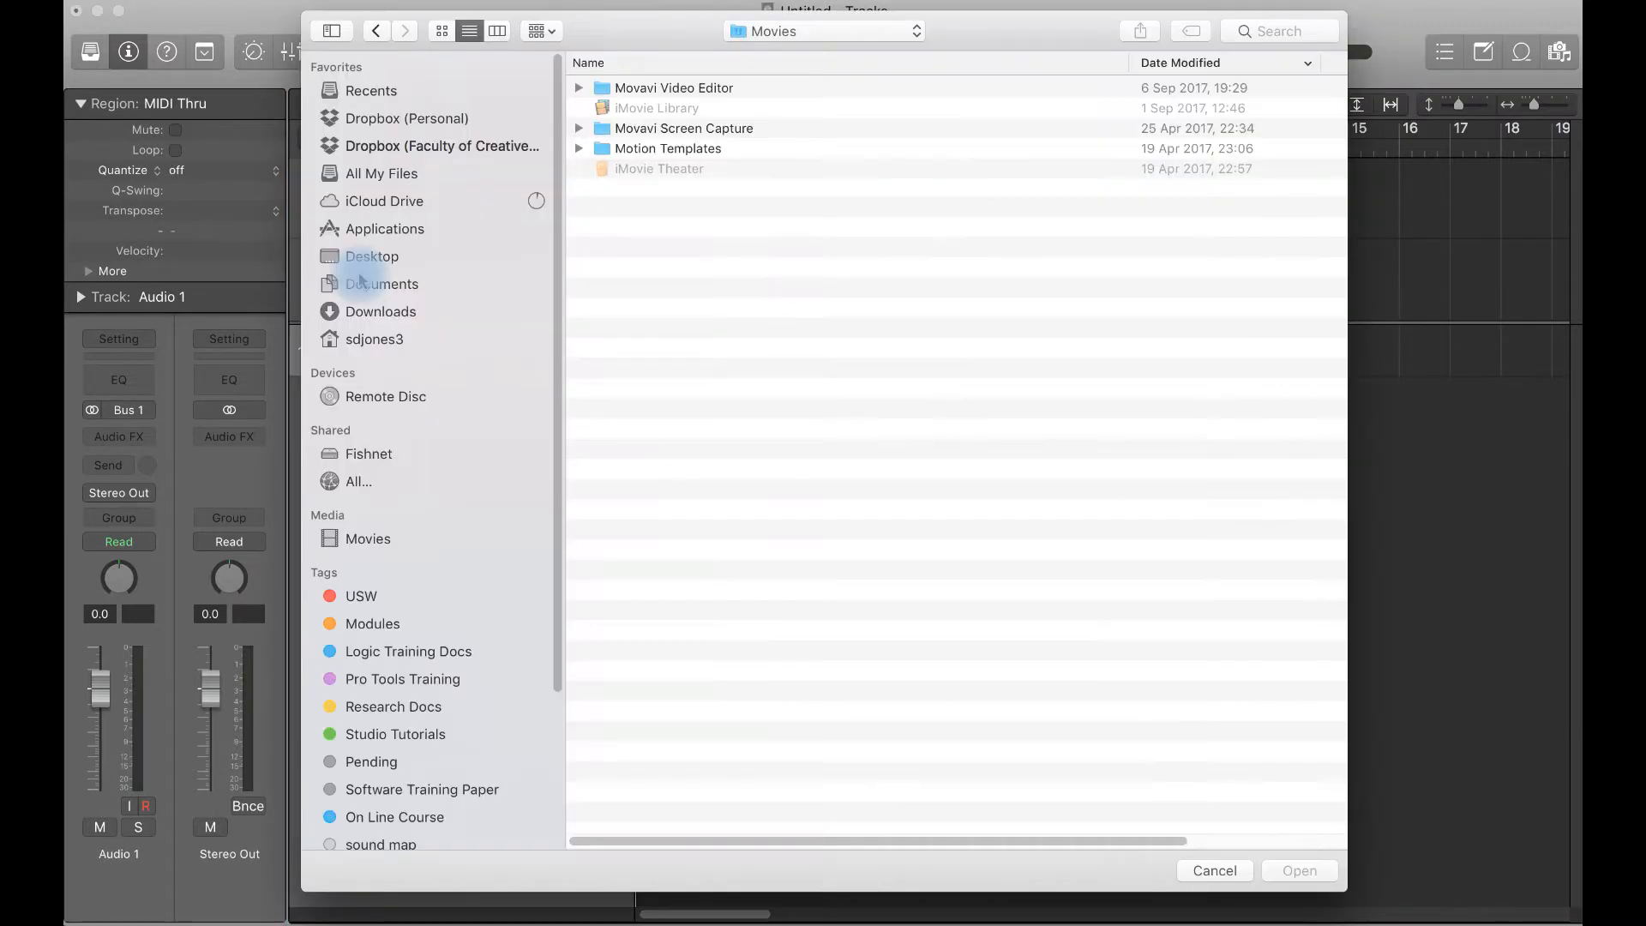
pyautogui.click(360, 262)
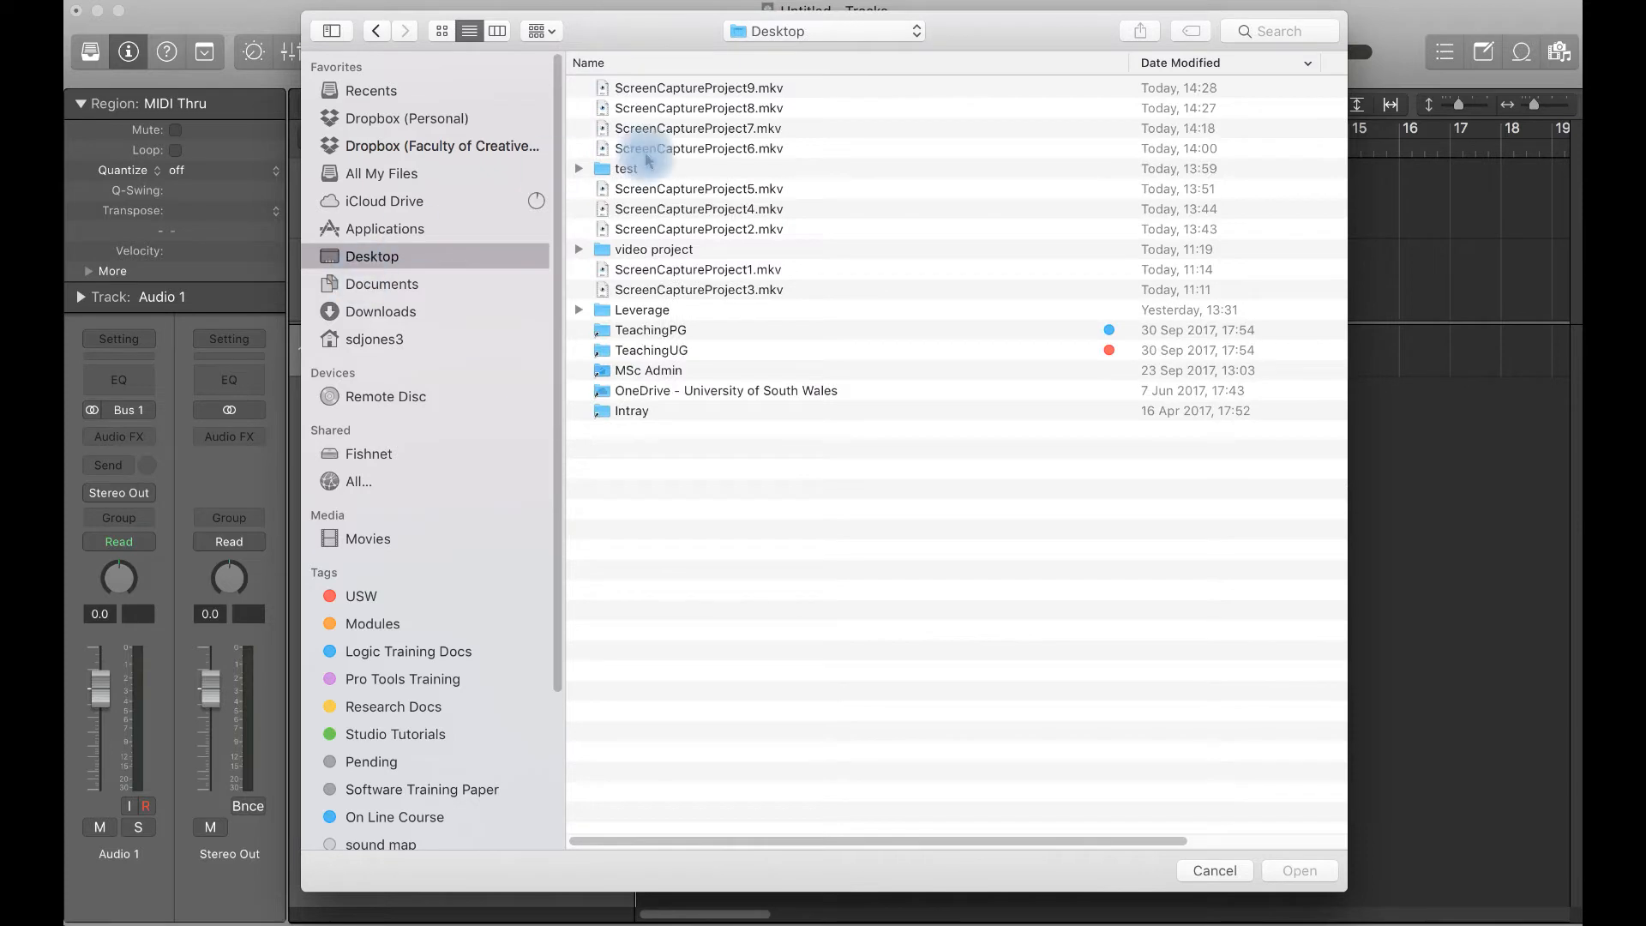
pyautogui.doubleClick(661, 308)
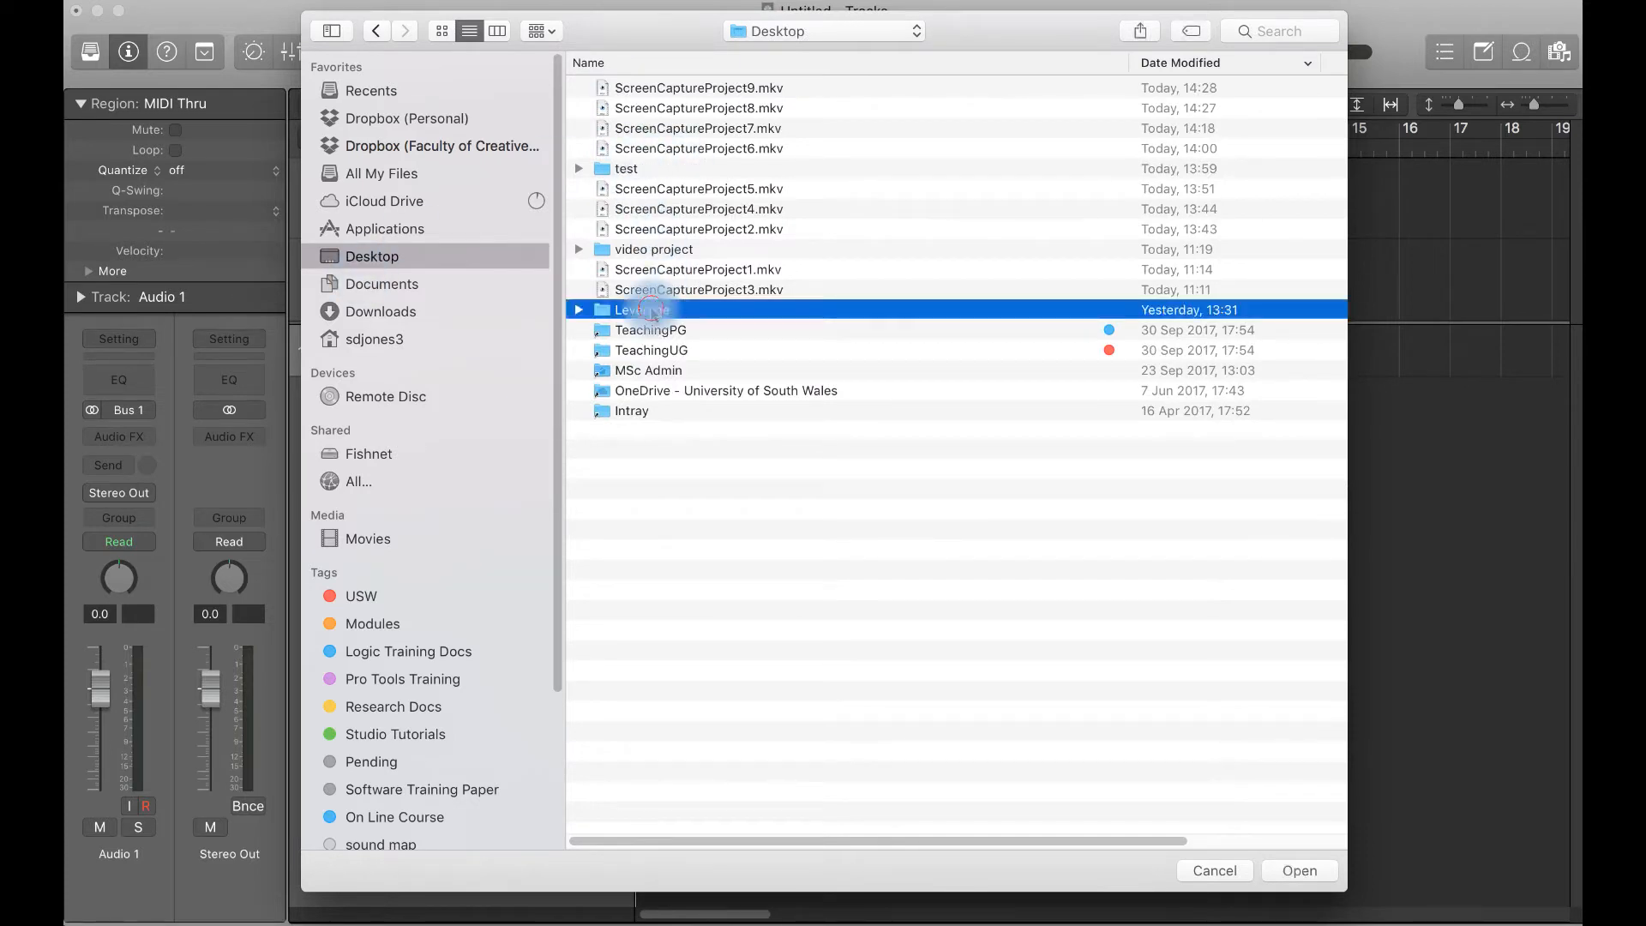
pyautogui.doubleClick(633, 146)
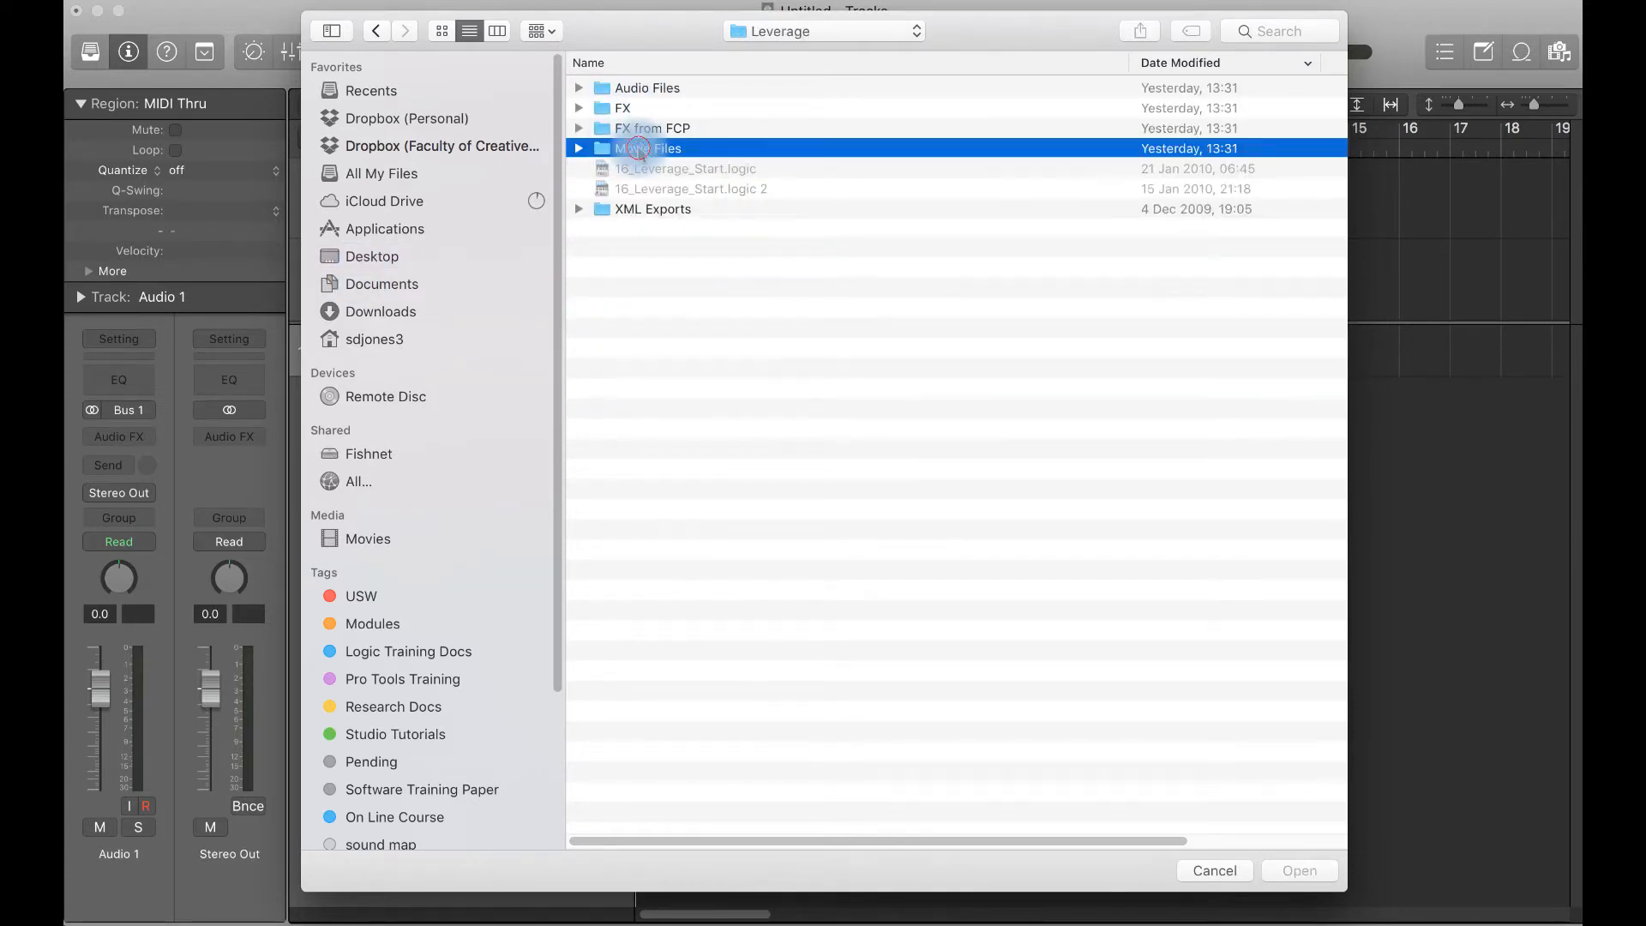
pyautogui.click(681, 88)
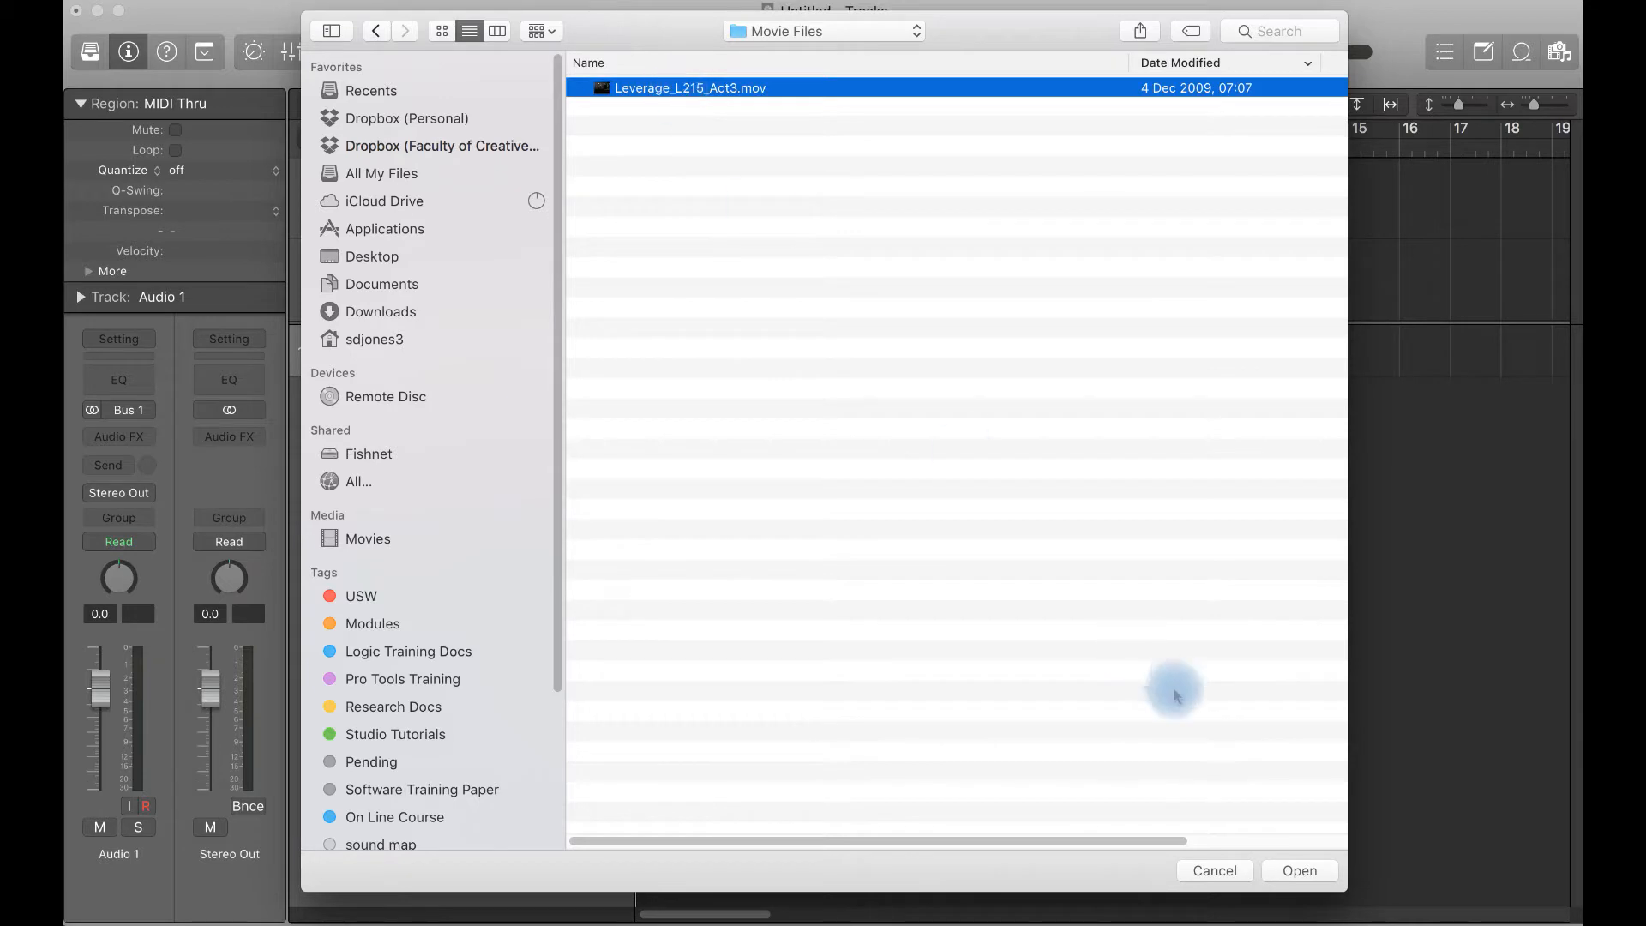
pyautogui.click(1314, 872)
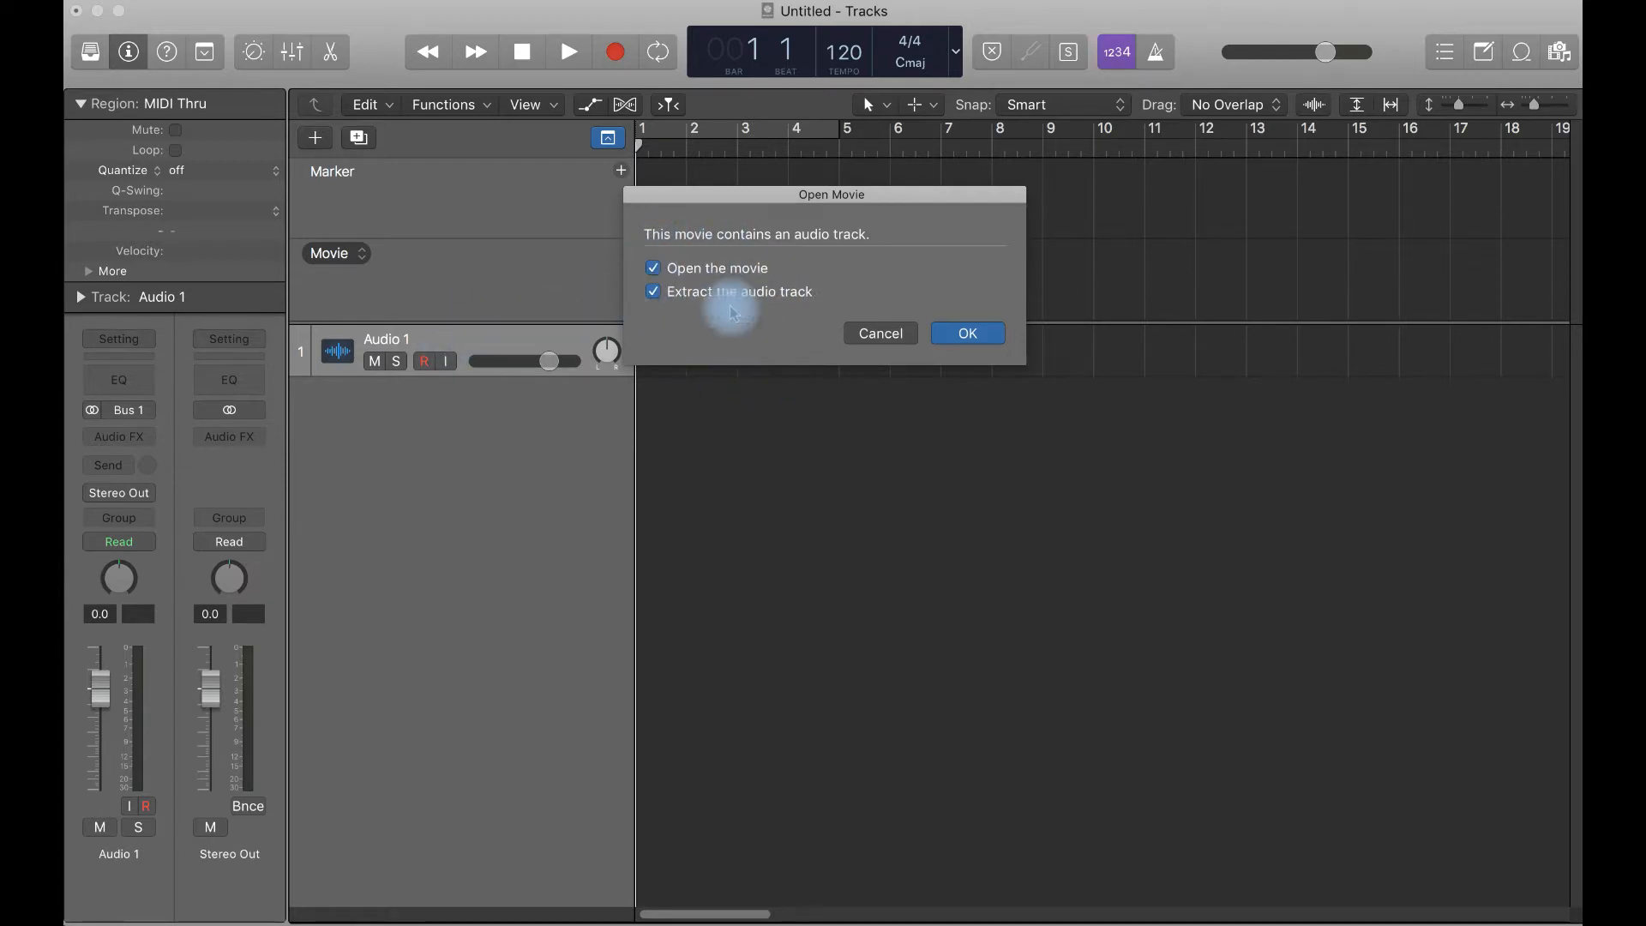
# Import the movie with its audio track extracted, switching the project to 48,000 Hz and 23.976 fps
pyautogui.click(652, 268)
pyautogui.click(652, 268)
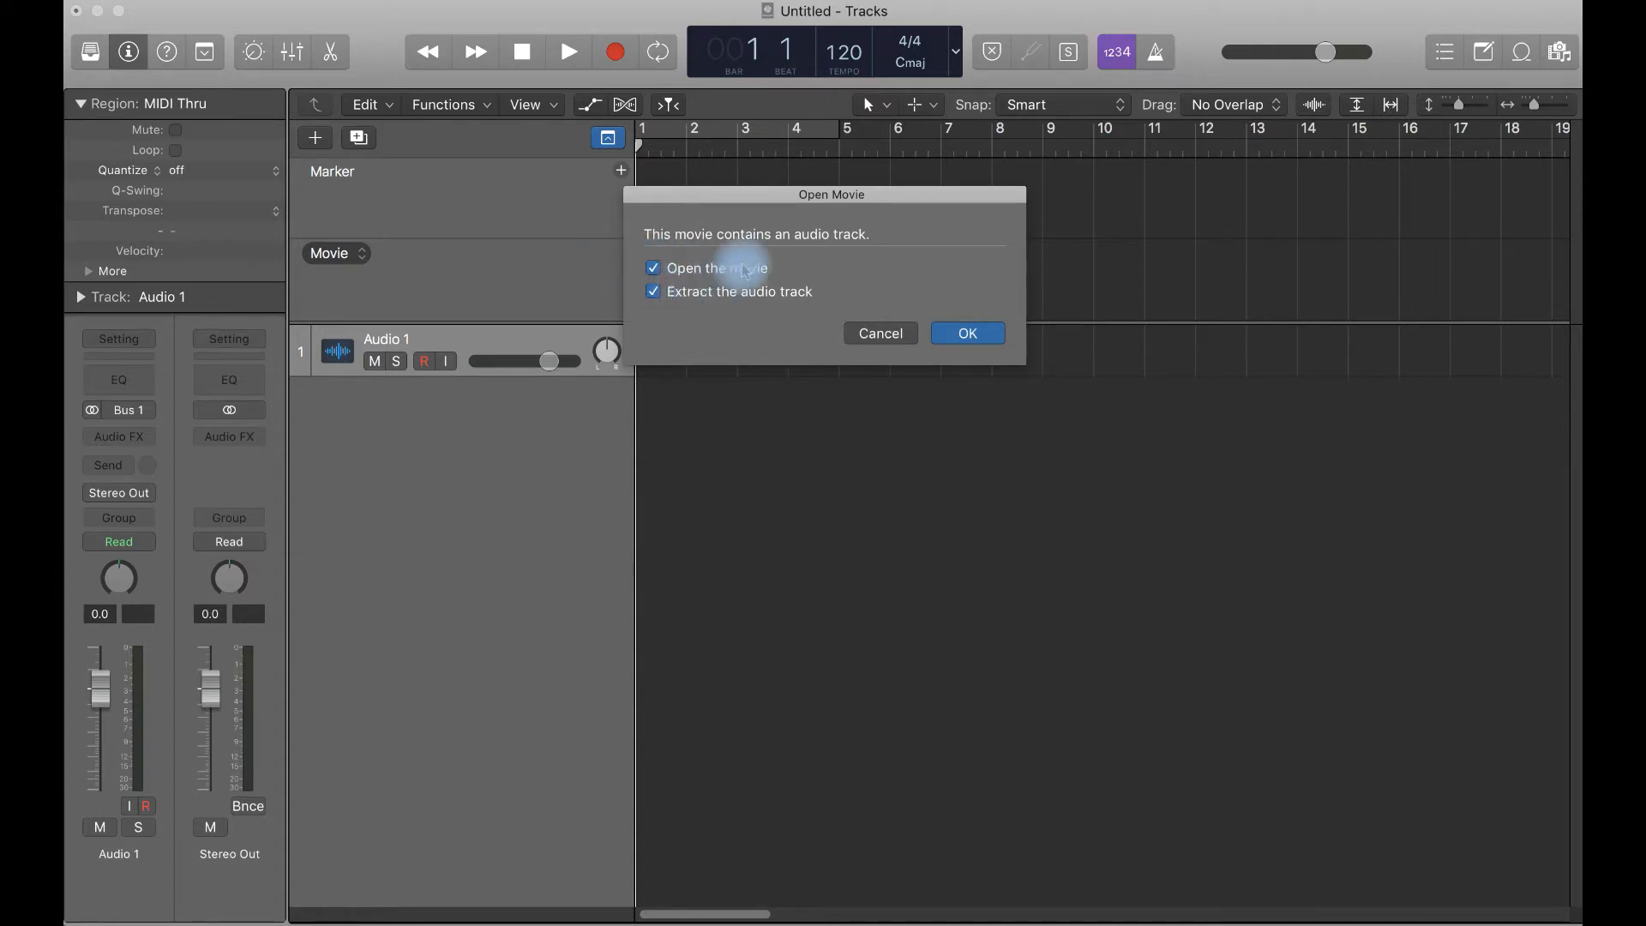
pyautogui.click(968, 333)
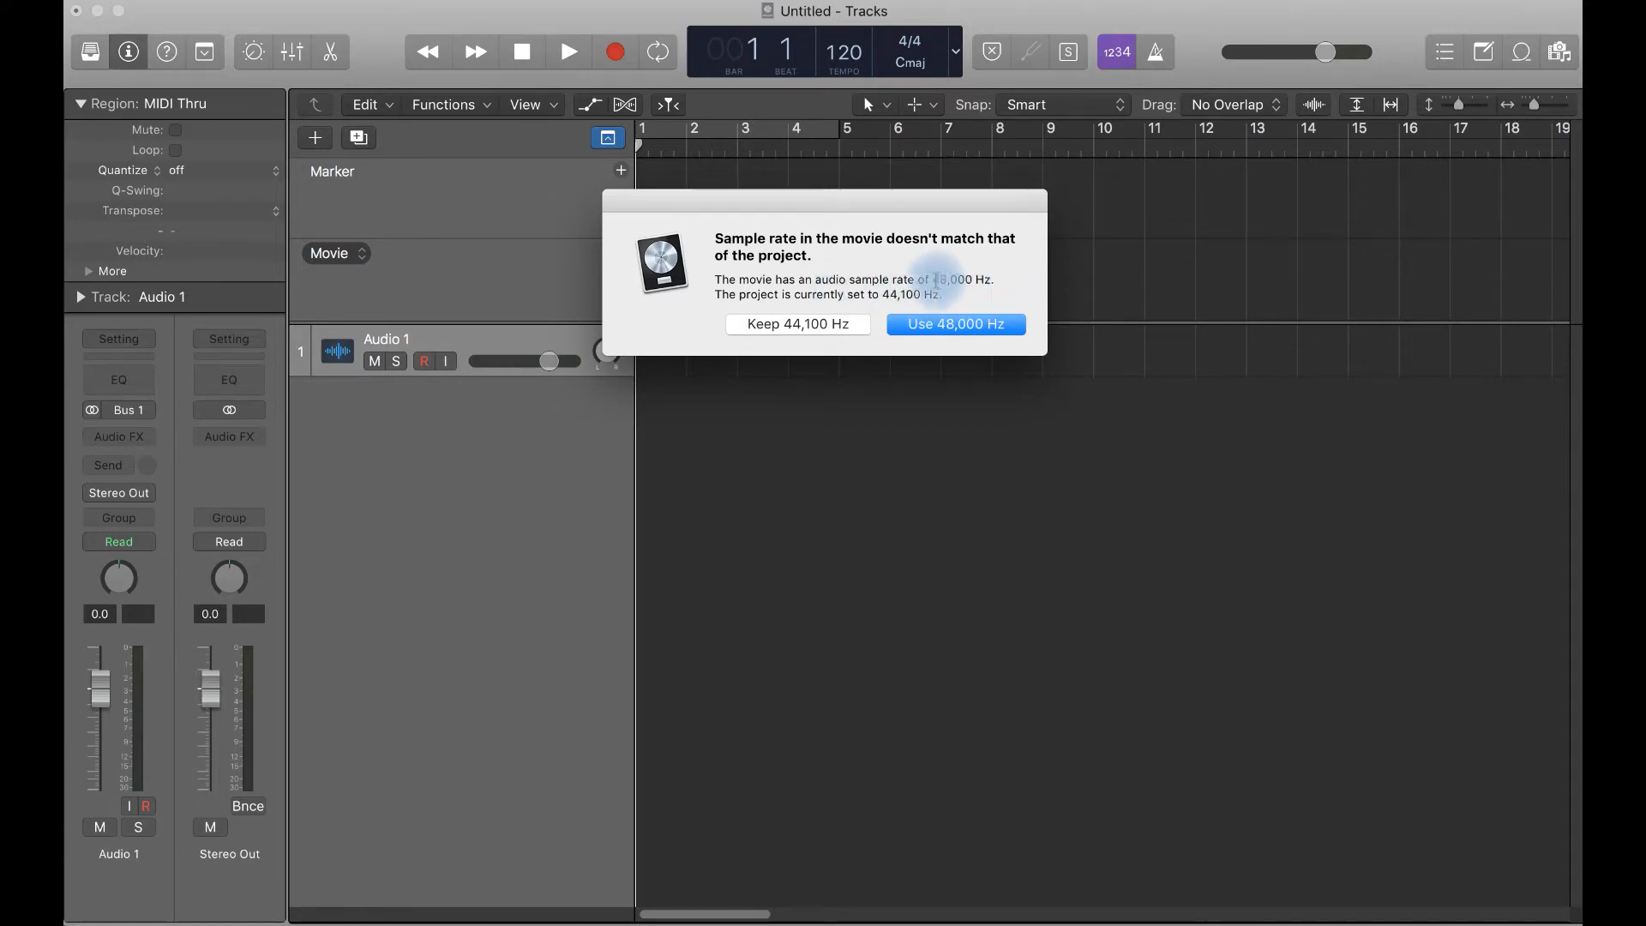
pyautogui.click(928, 327)
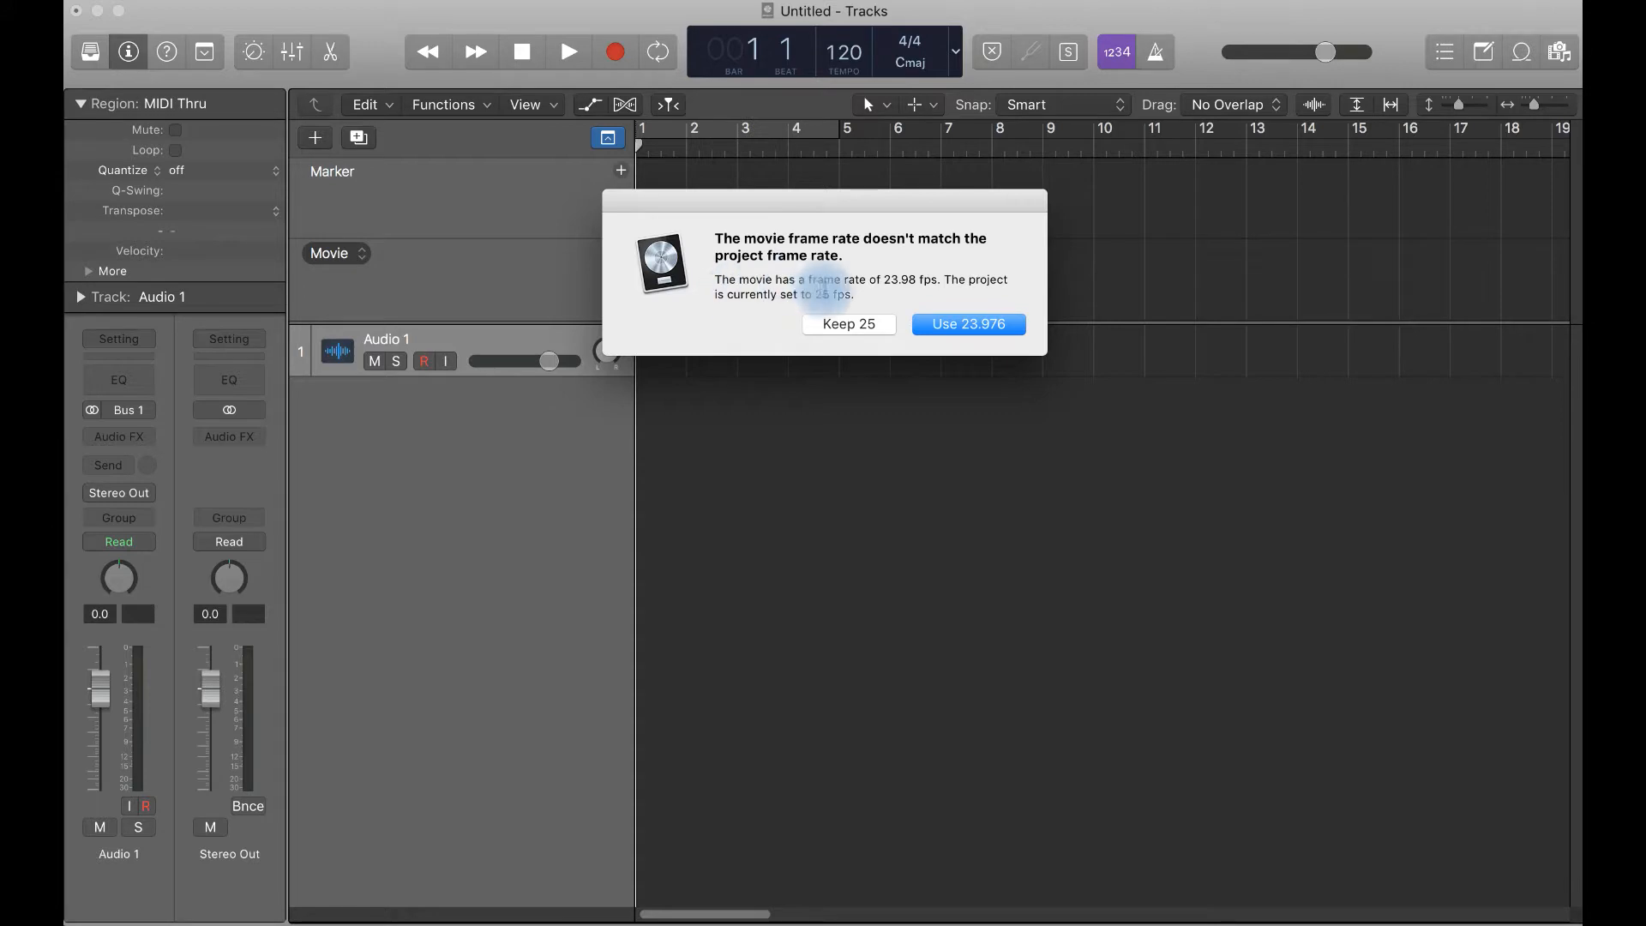
pyautogui.click(983, 326)
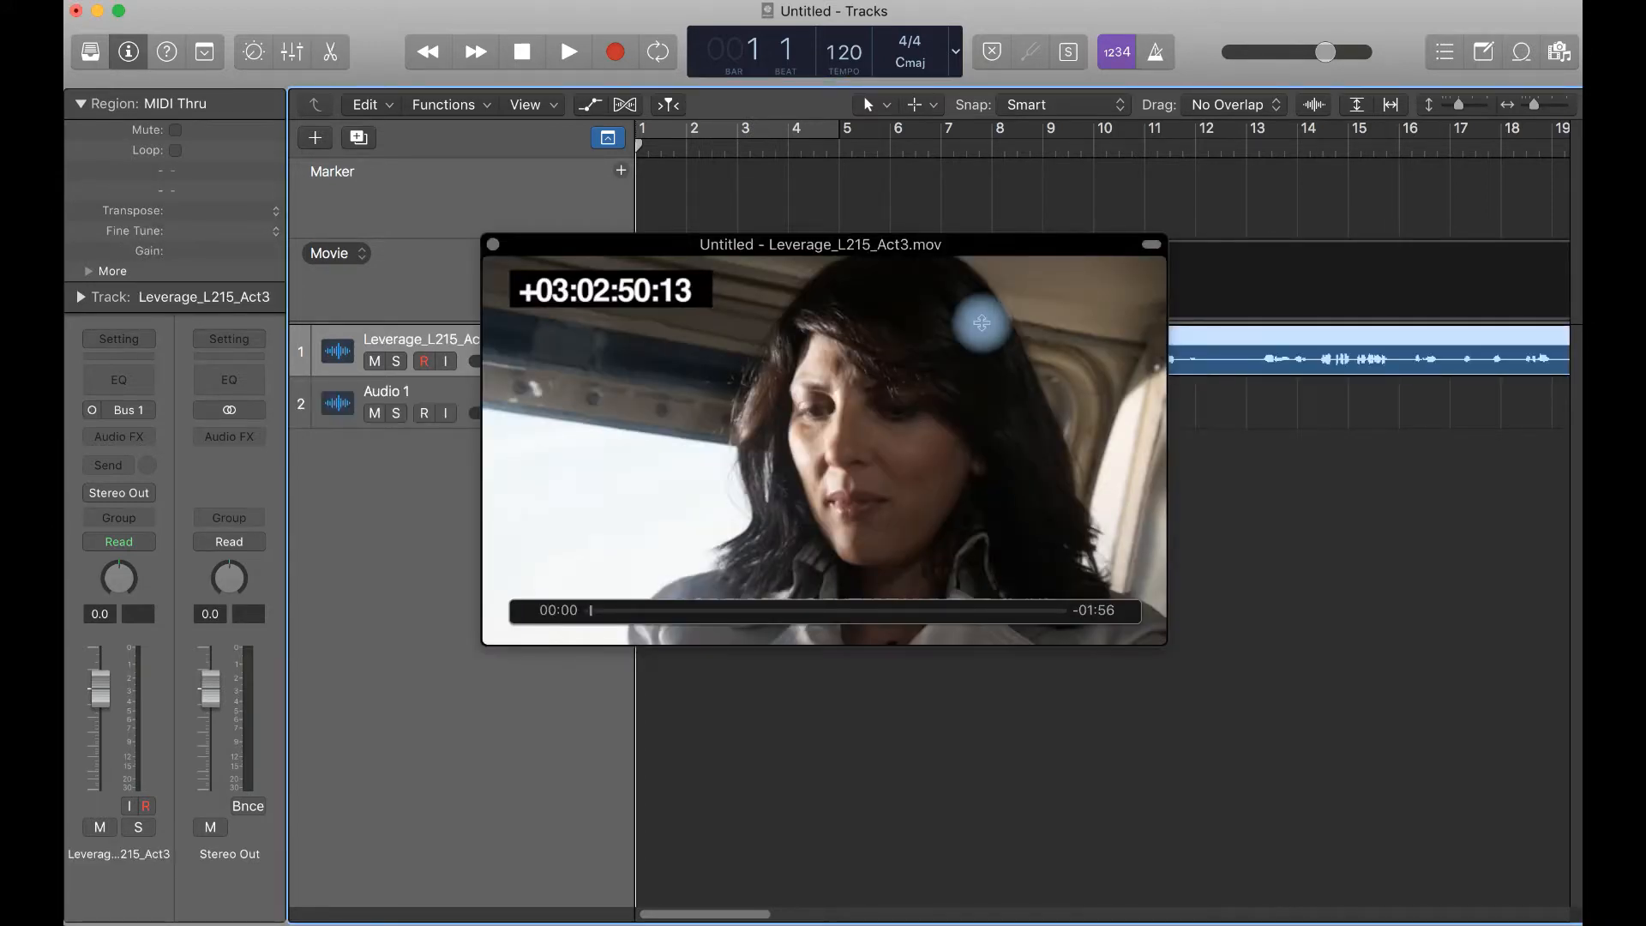
# Move the floating movie window to the empty area below the tracks, then close it and reopen it from the inspector's movie preview
pyautogui.moveTo(869, 249); pyautogui.dragTo(1074, 460)
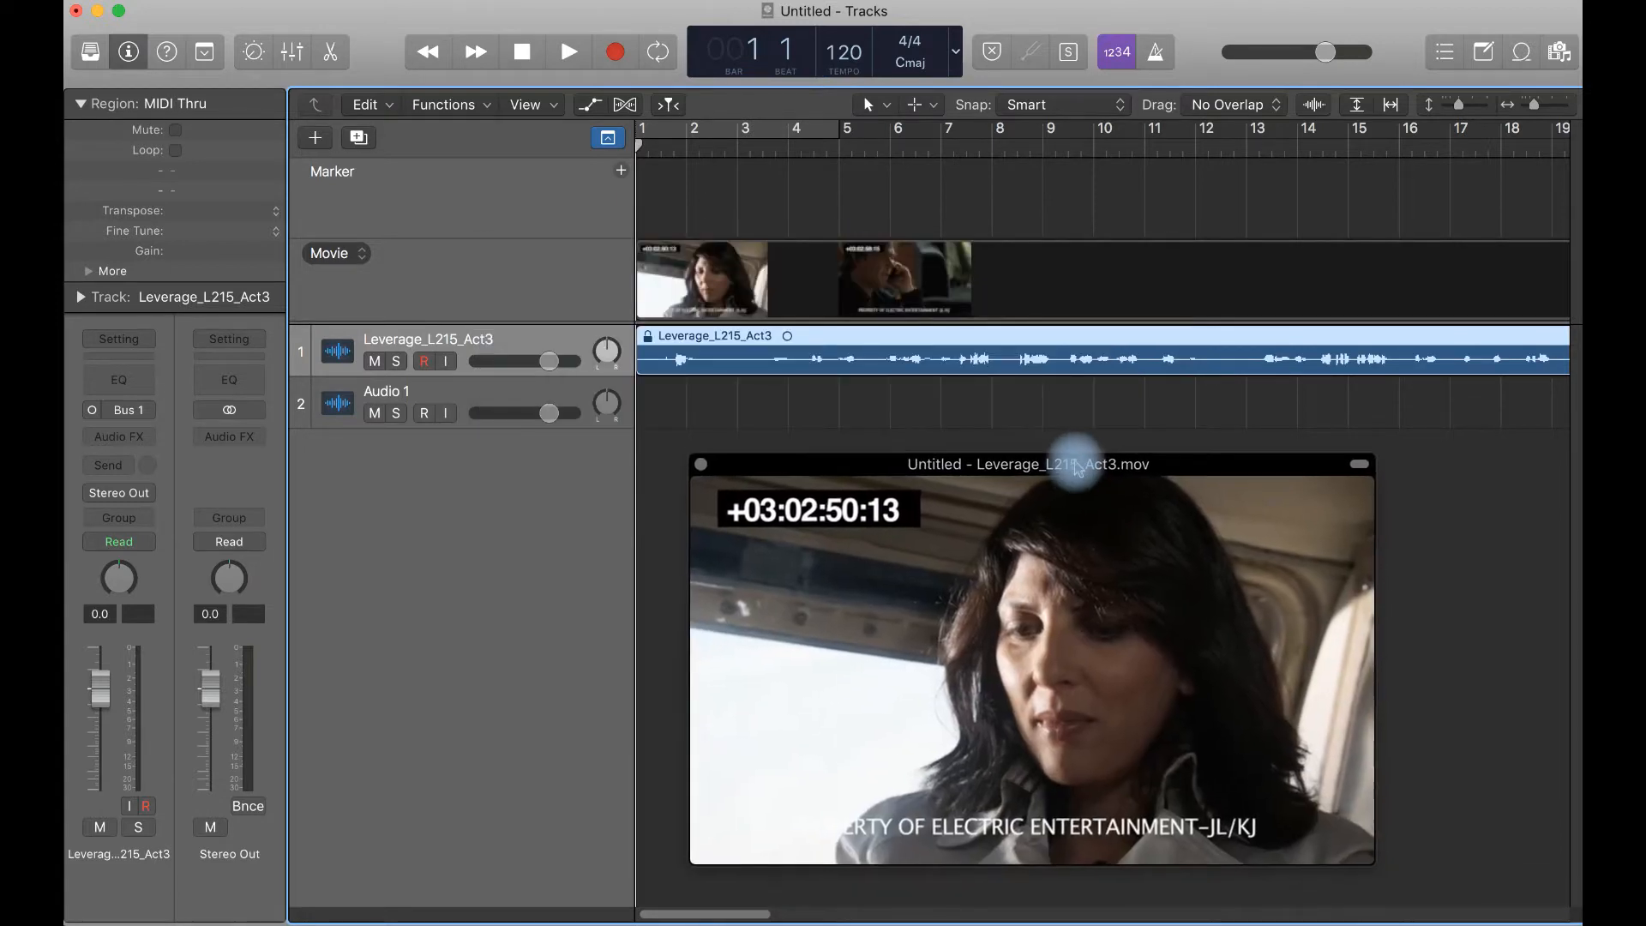
pyautogui.click(485, 272)
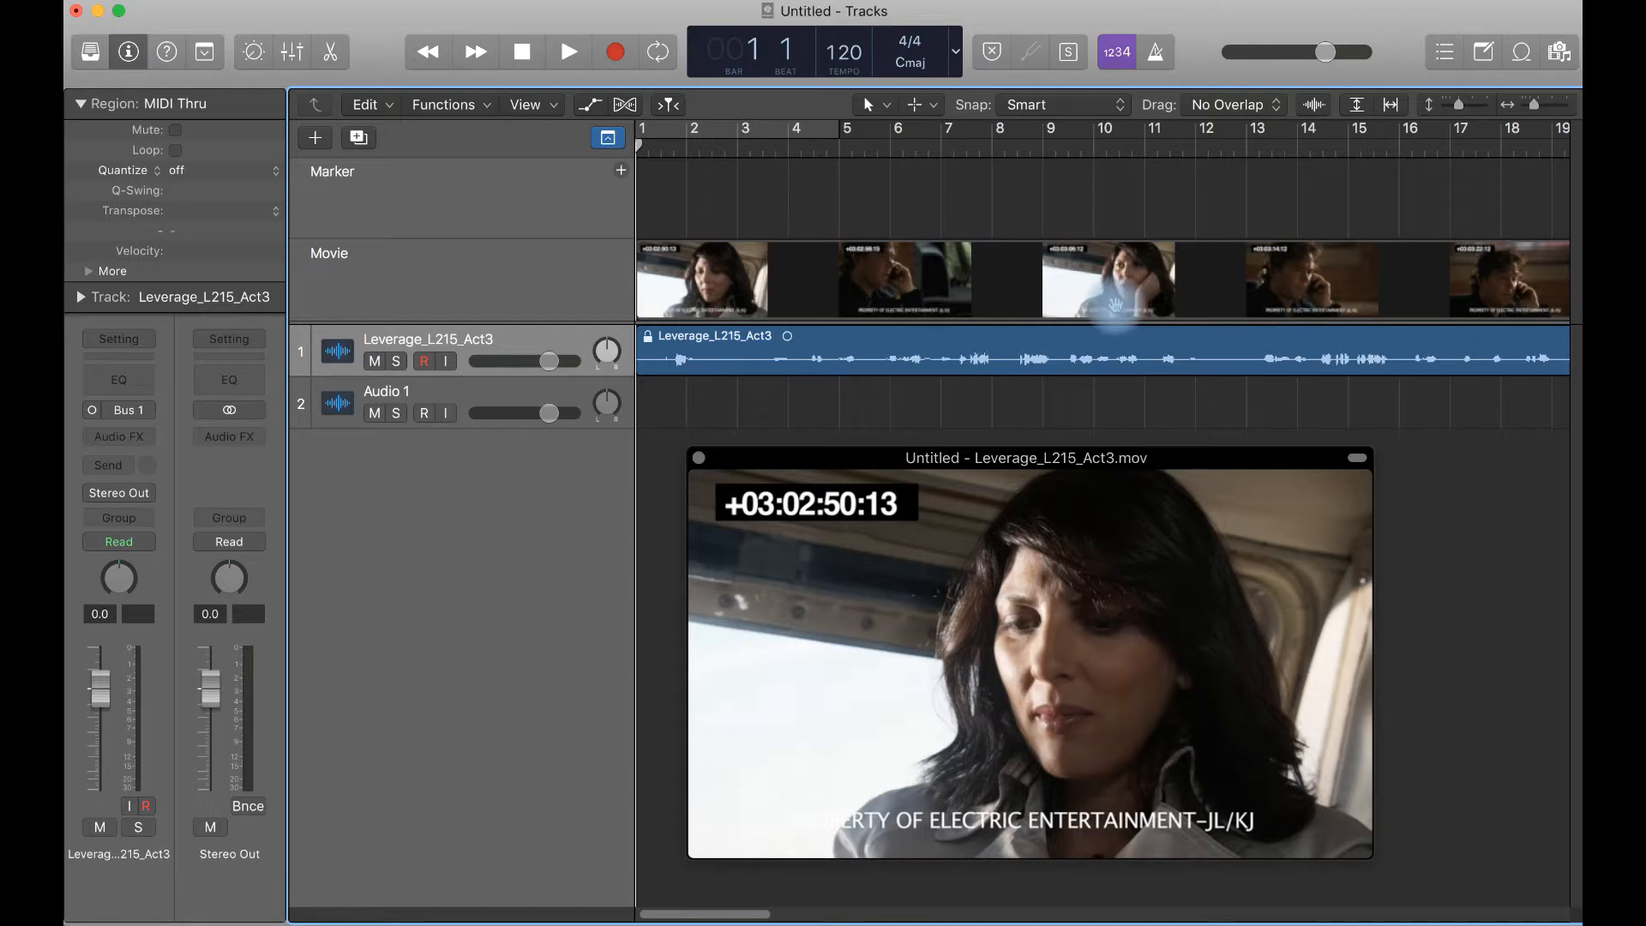
pyautogui.moveTo(763, 458); pyautogui.dragTo(801, 439)
pyautogui.click(736, 442)
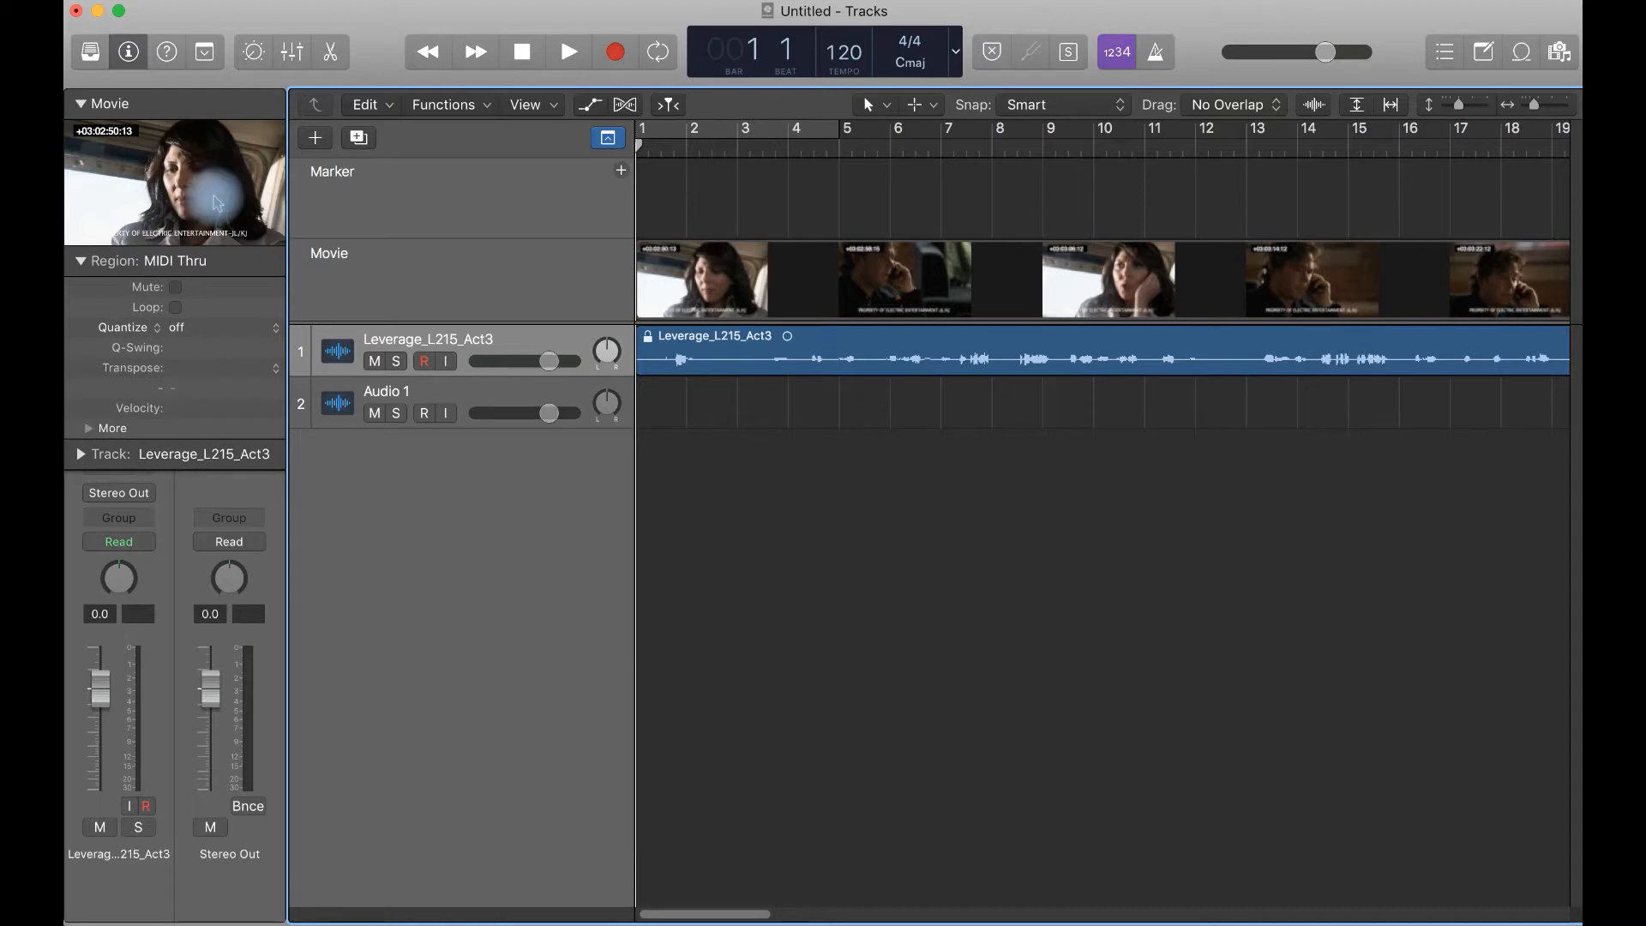
pyautogui.click(163, 172)
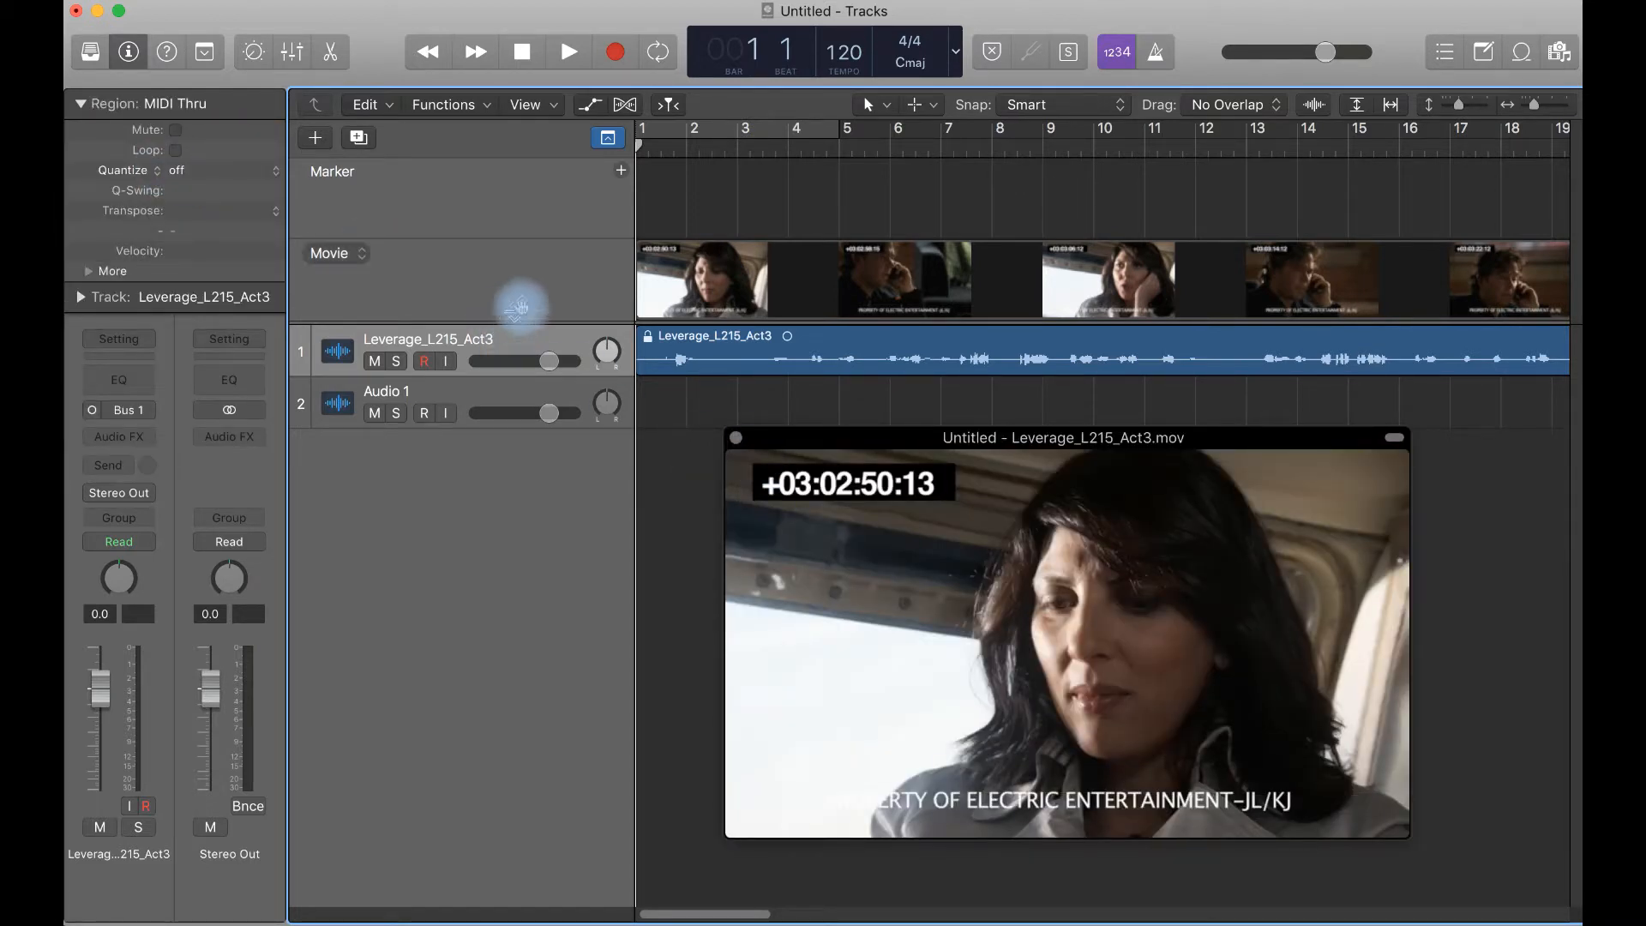
# Check the project's frame rate and the available frame rate options in the synchronization project settings
pyautogui.click(452, 338)
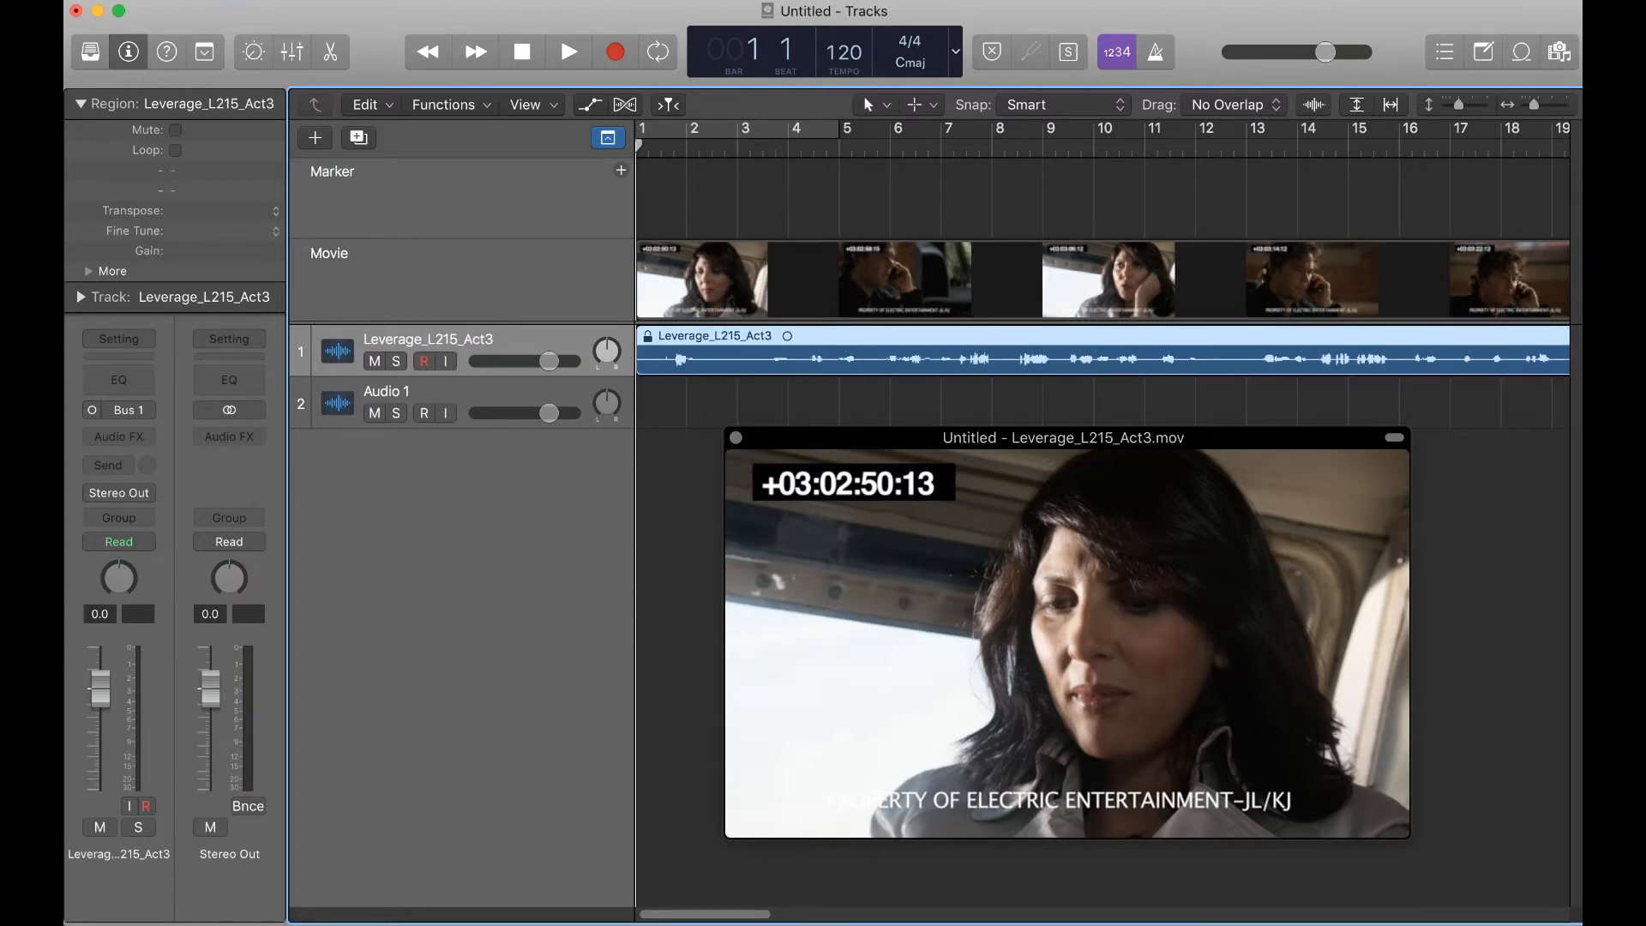
pyautogui.click(231, 0)
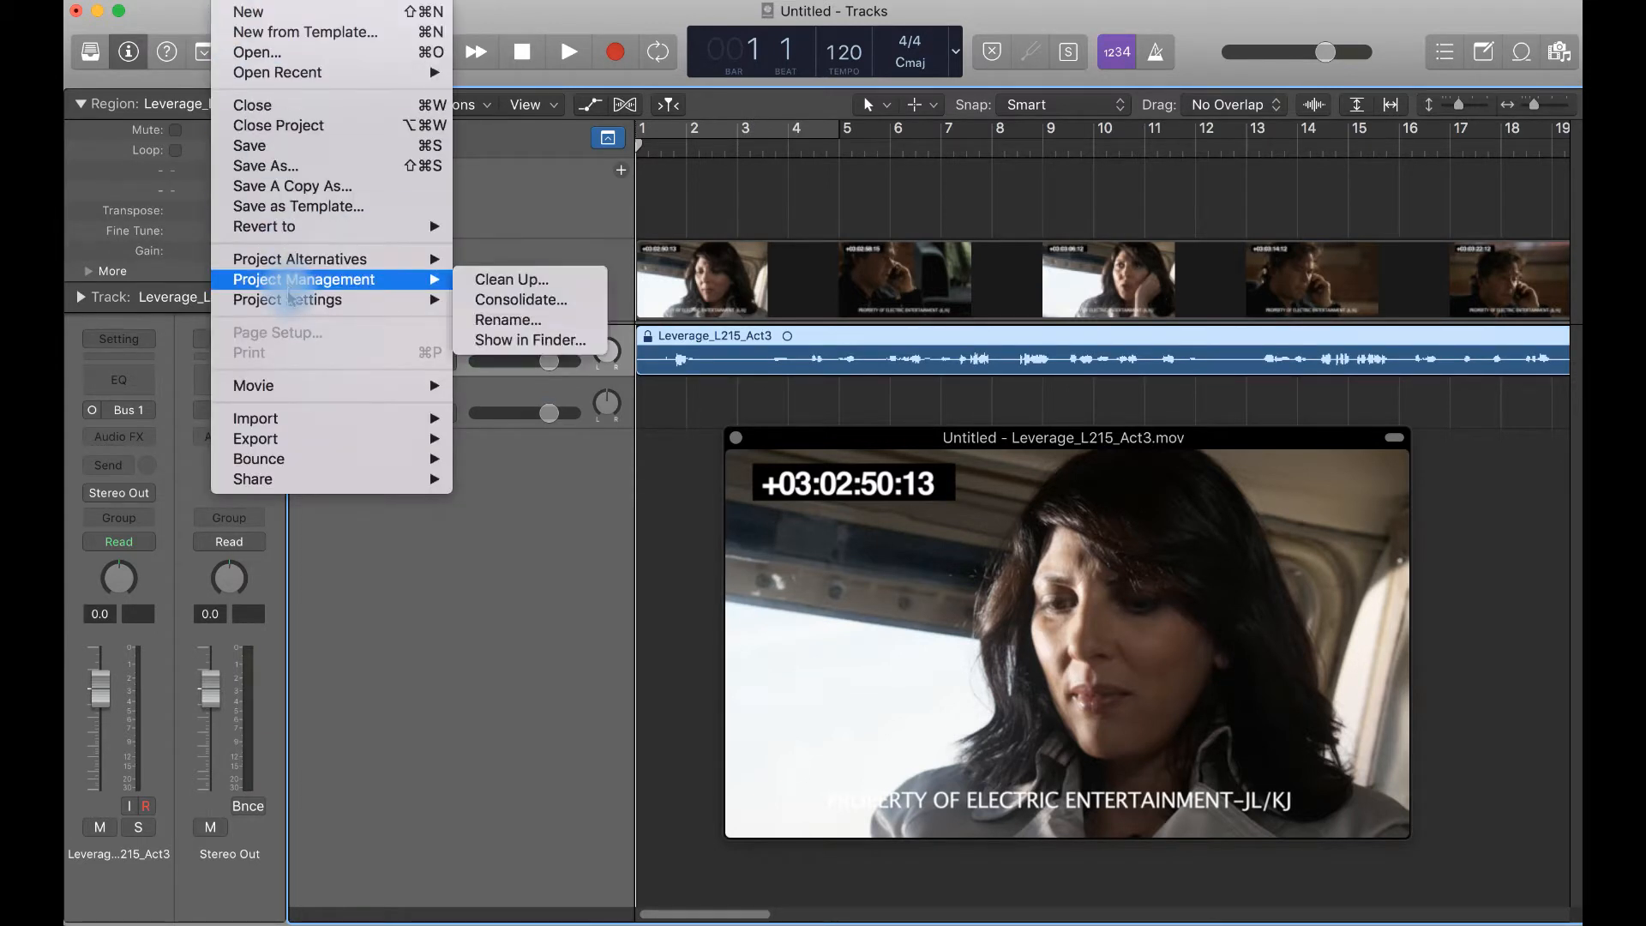
pyautogui.moveTo(386, 299)
pyautogui.click(549, 320)
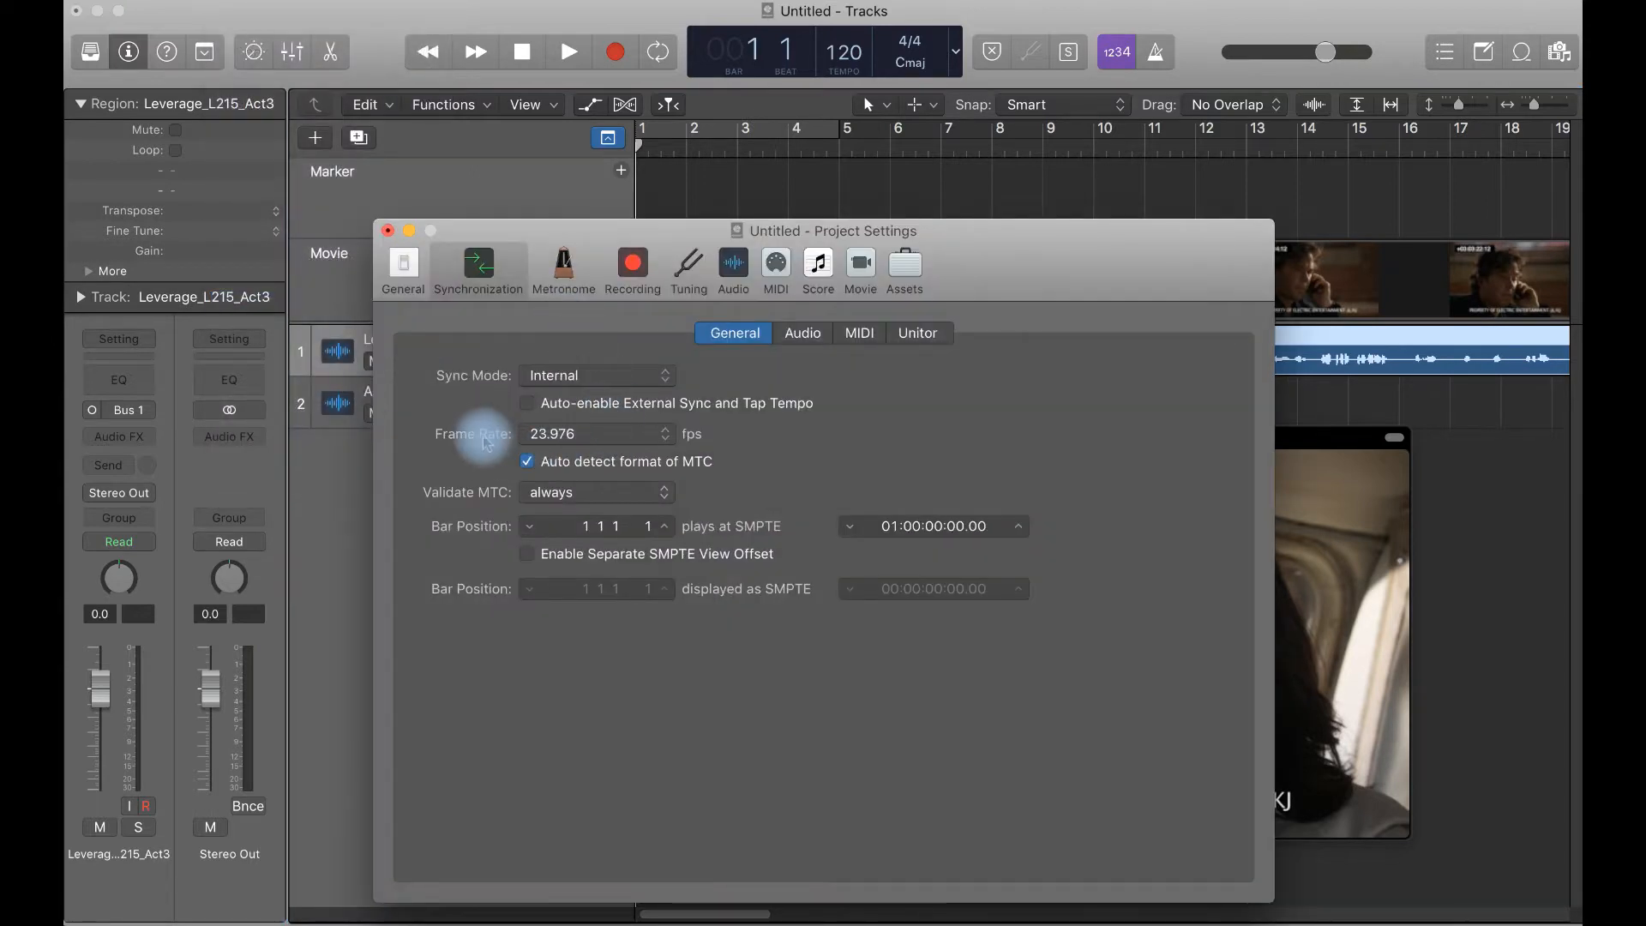
pyautogui.click(573, 436)
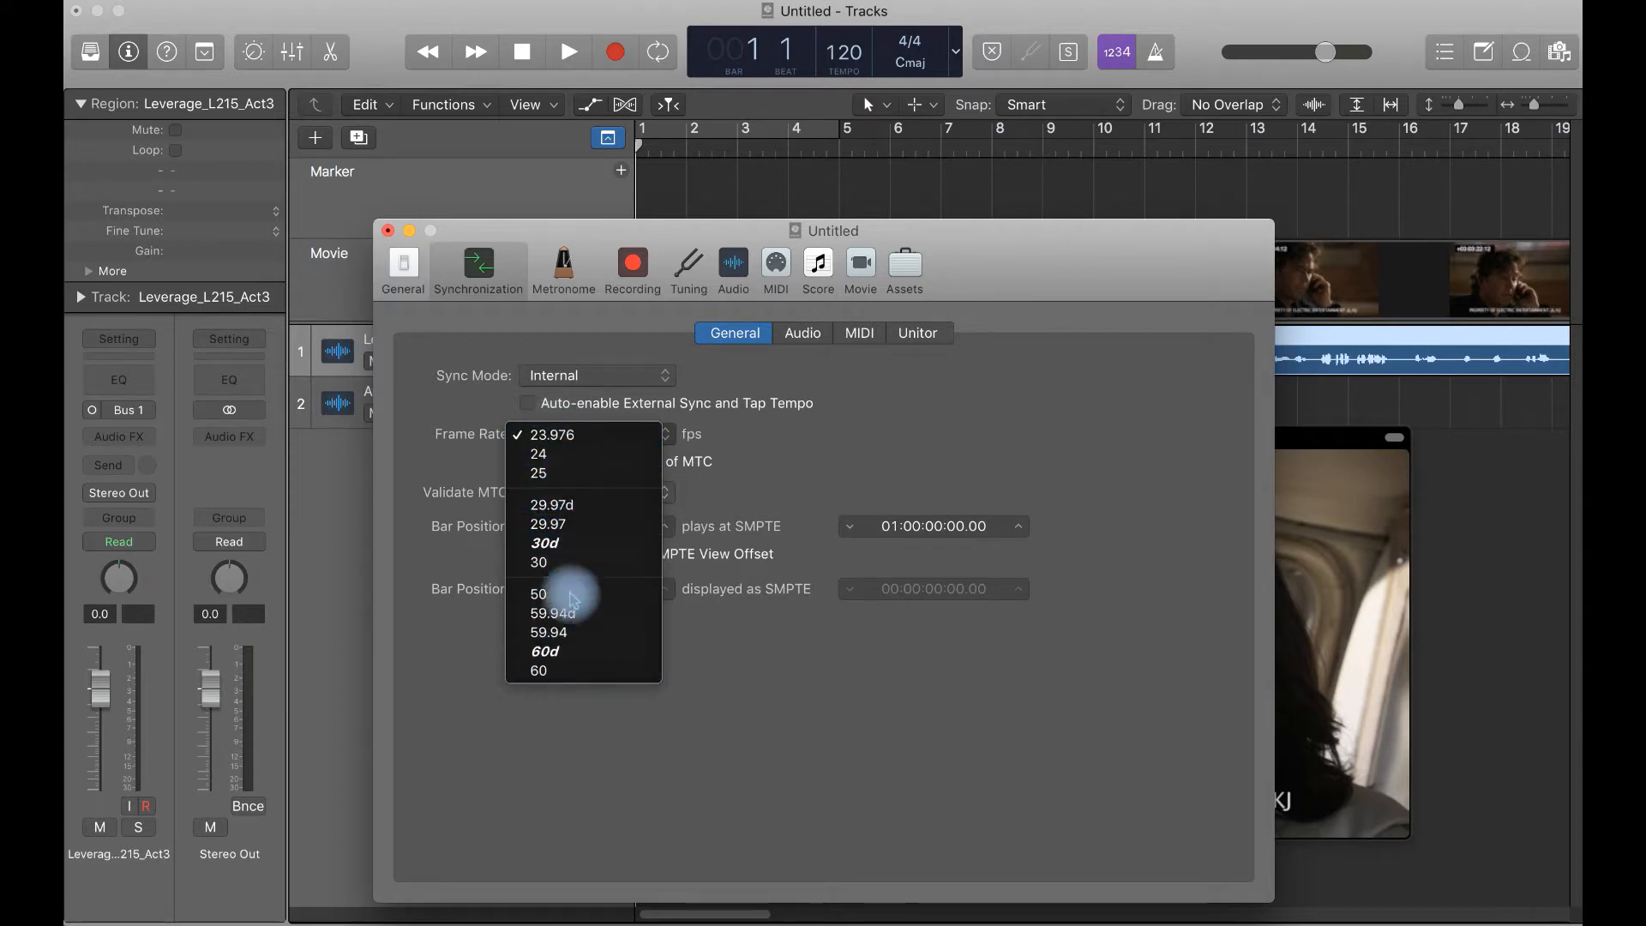
pyautogui.click(452, 369)
pyautogui.click(389, 230)
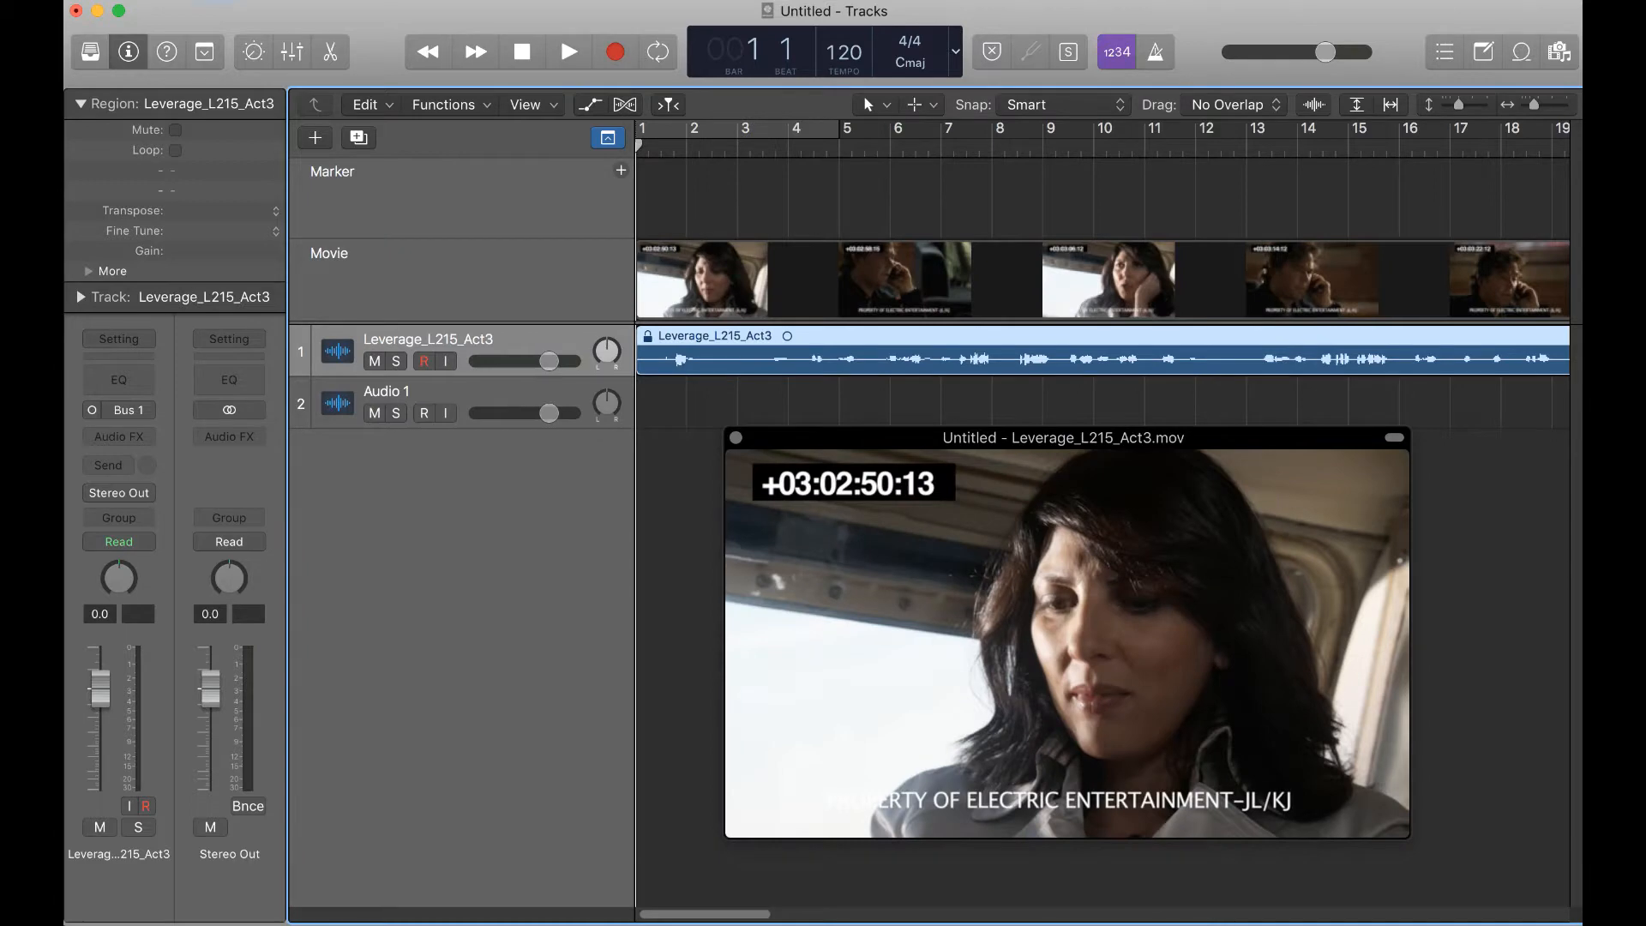
# Check the project's sample rate and the available rates in the audio project settings
pyautogui.click(235, 1)
pyautogui.moveTo(288, 299)
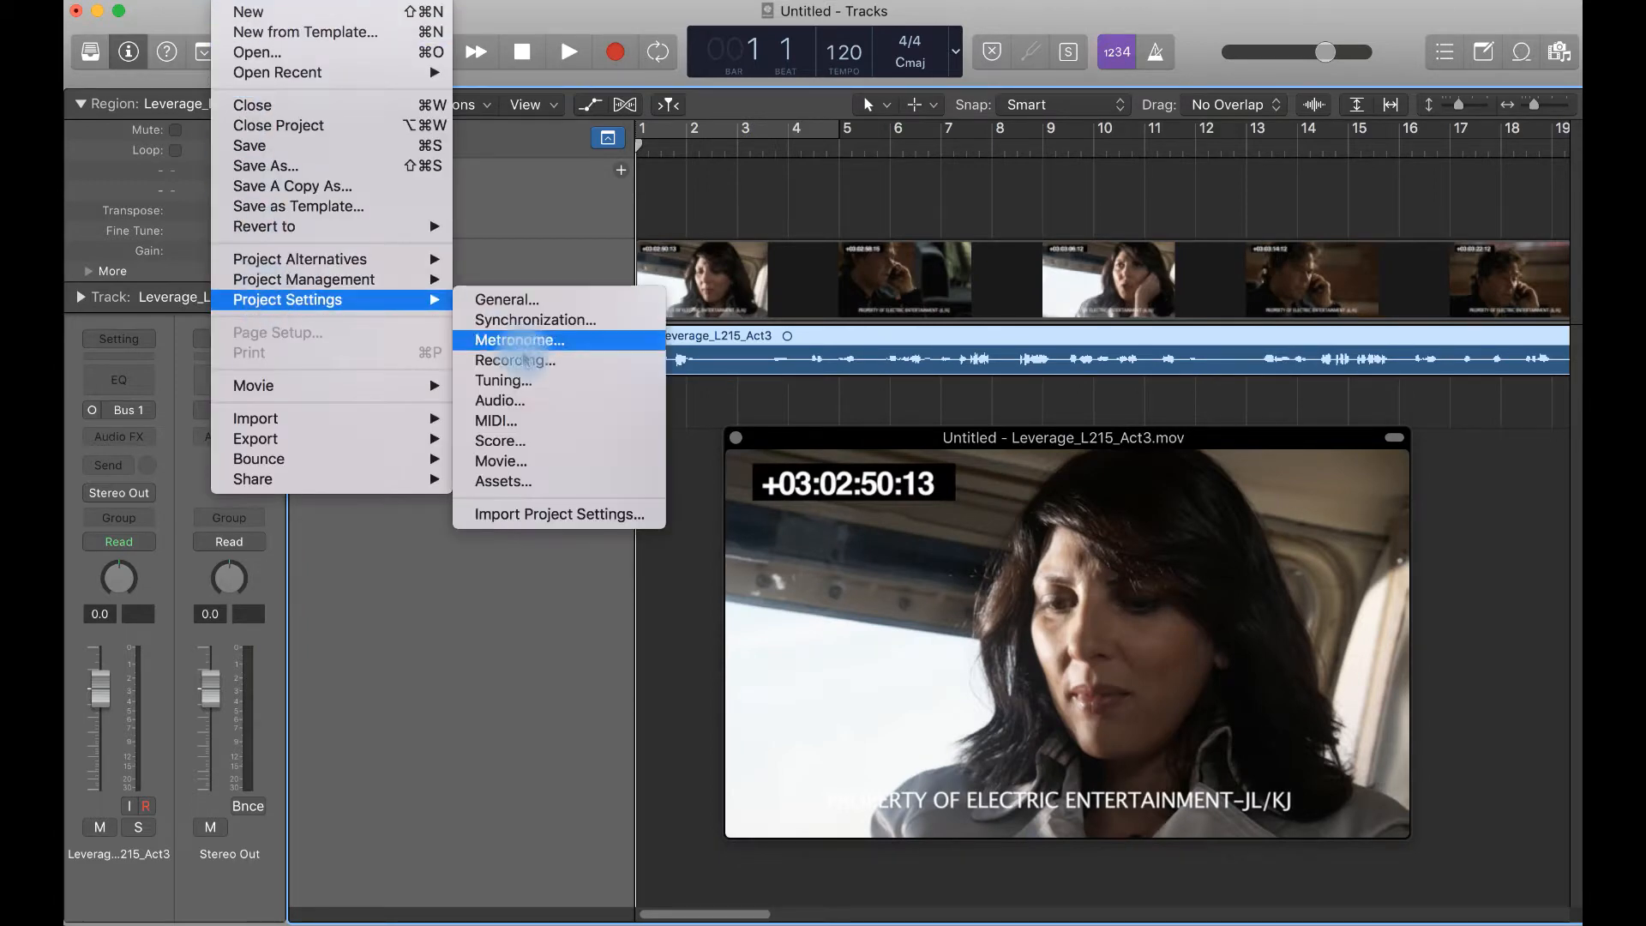
pyautogui.click(500, 399)
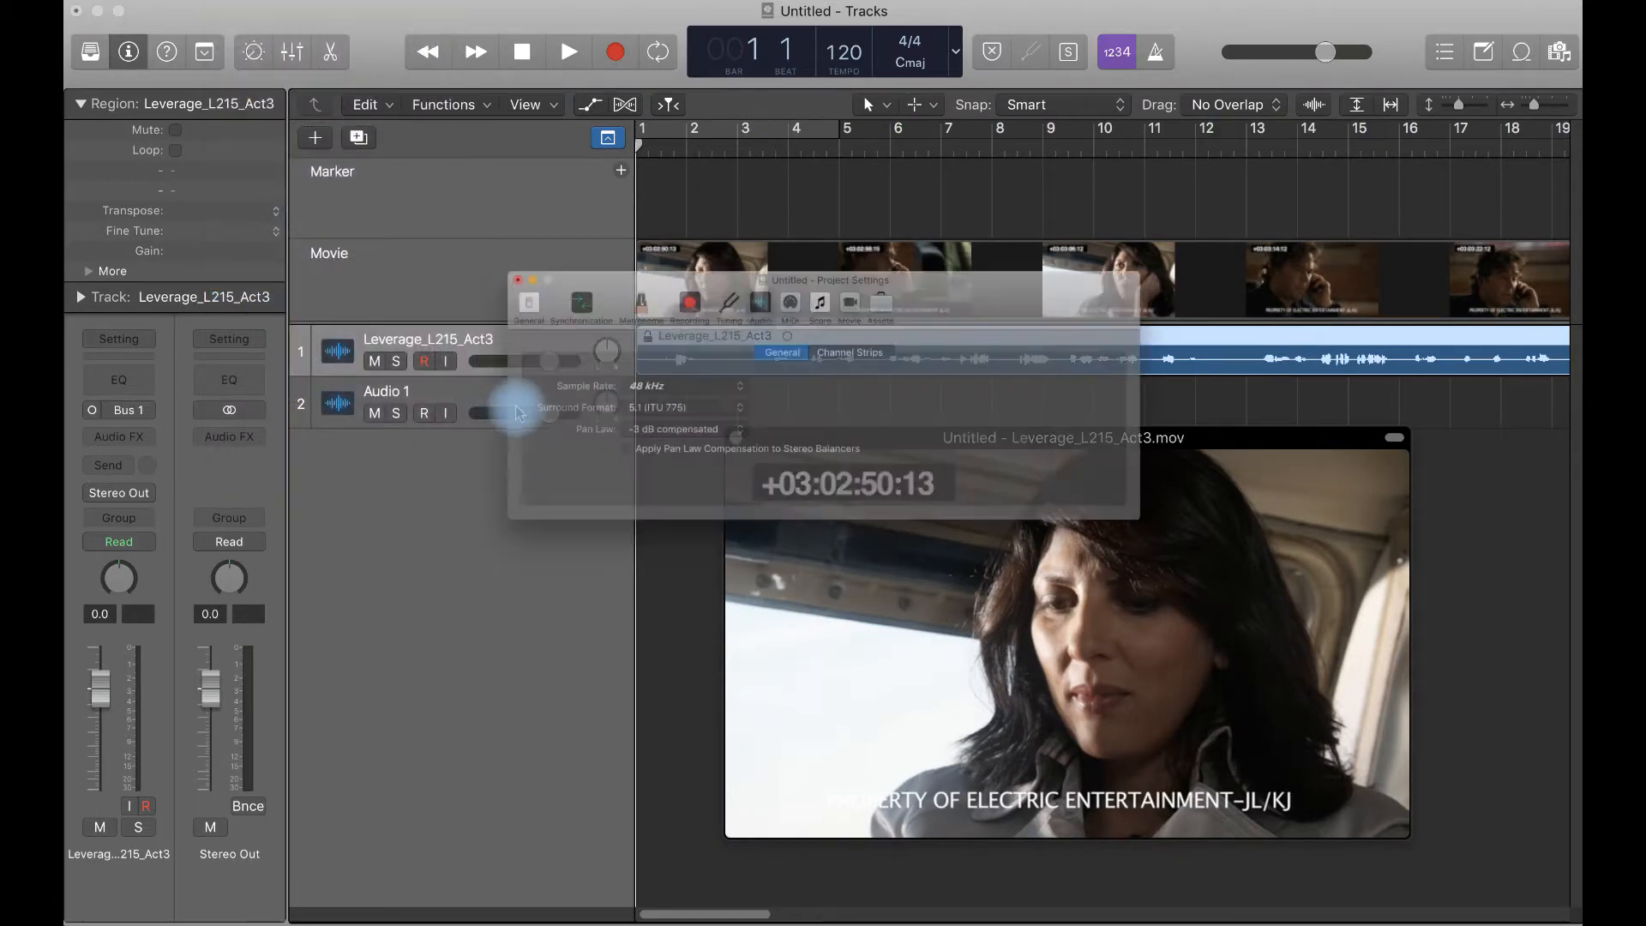
pyautogui.click(561, 382)
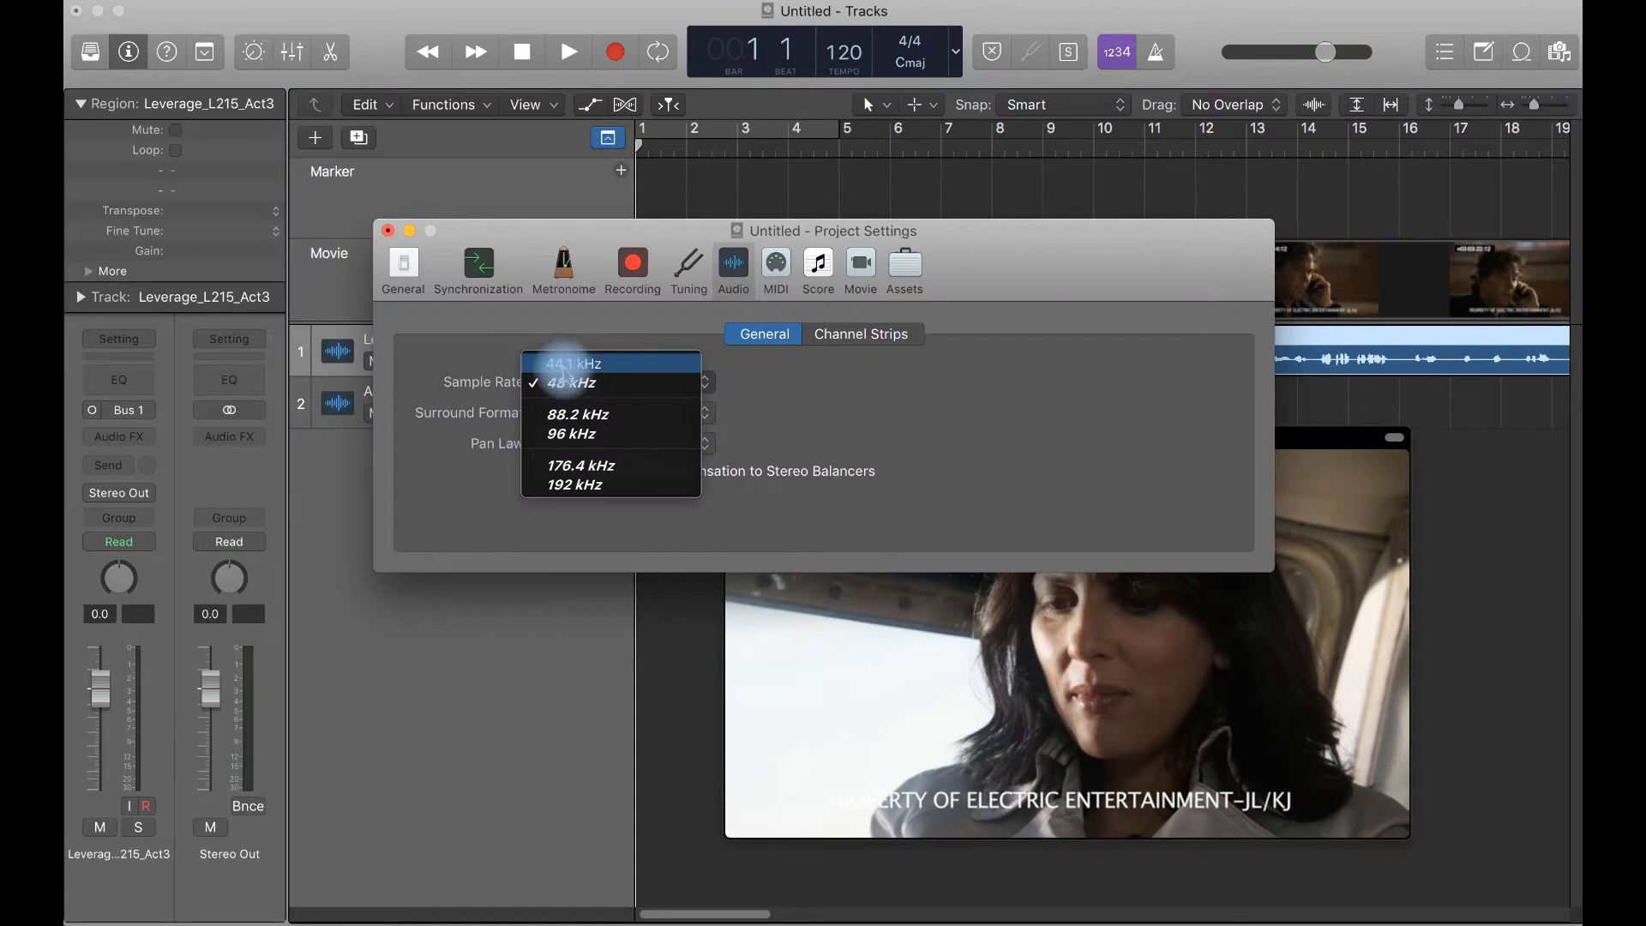
pyautogui.click(455, 378)
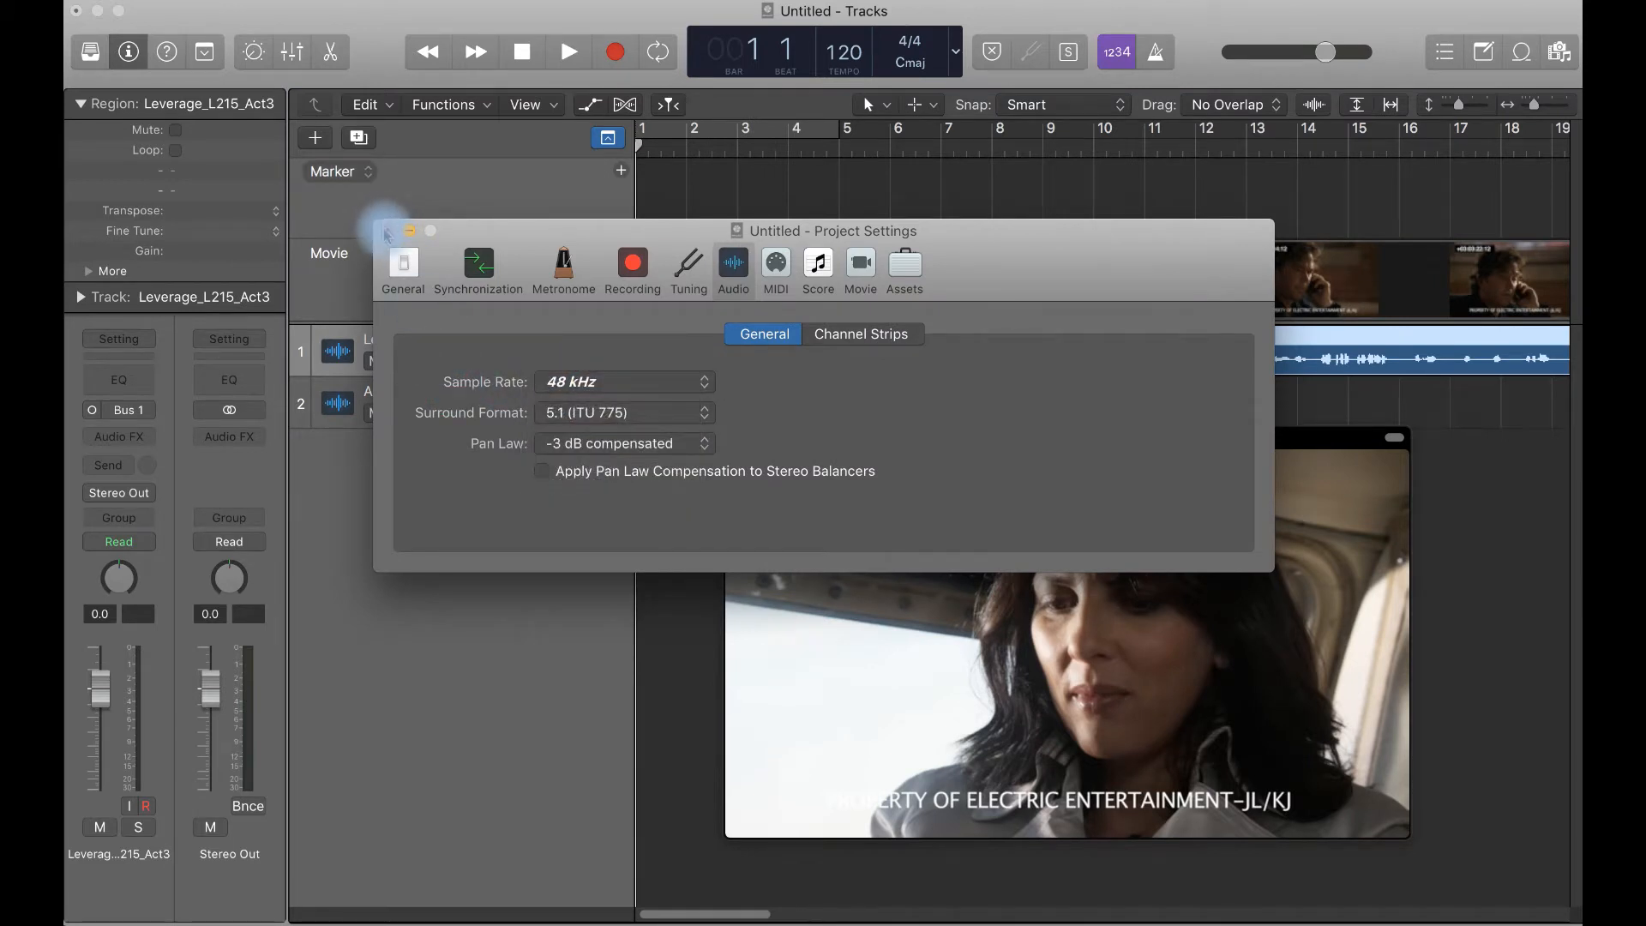
pyautogui.click(386, 232)
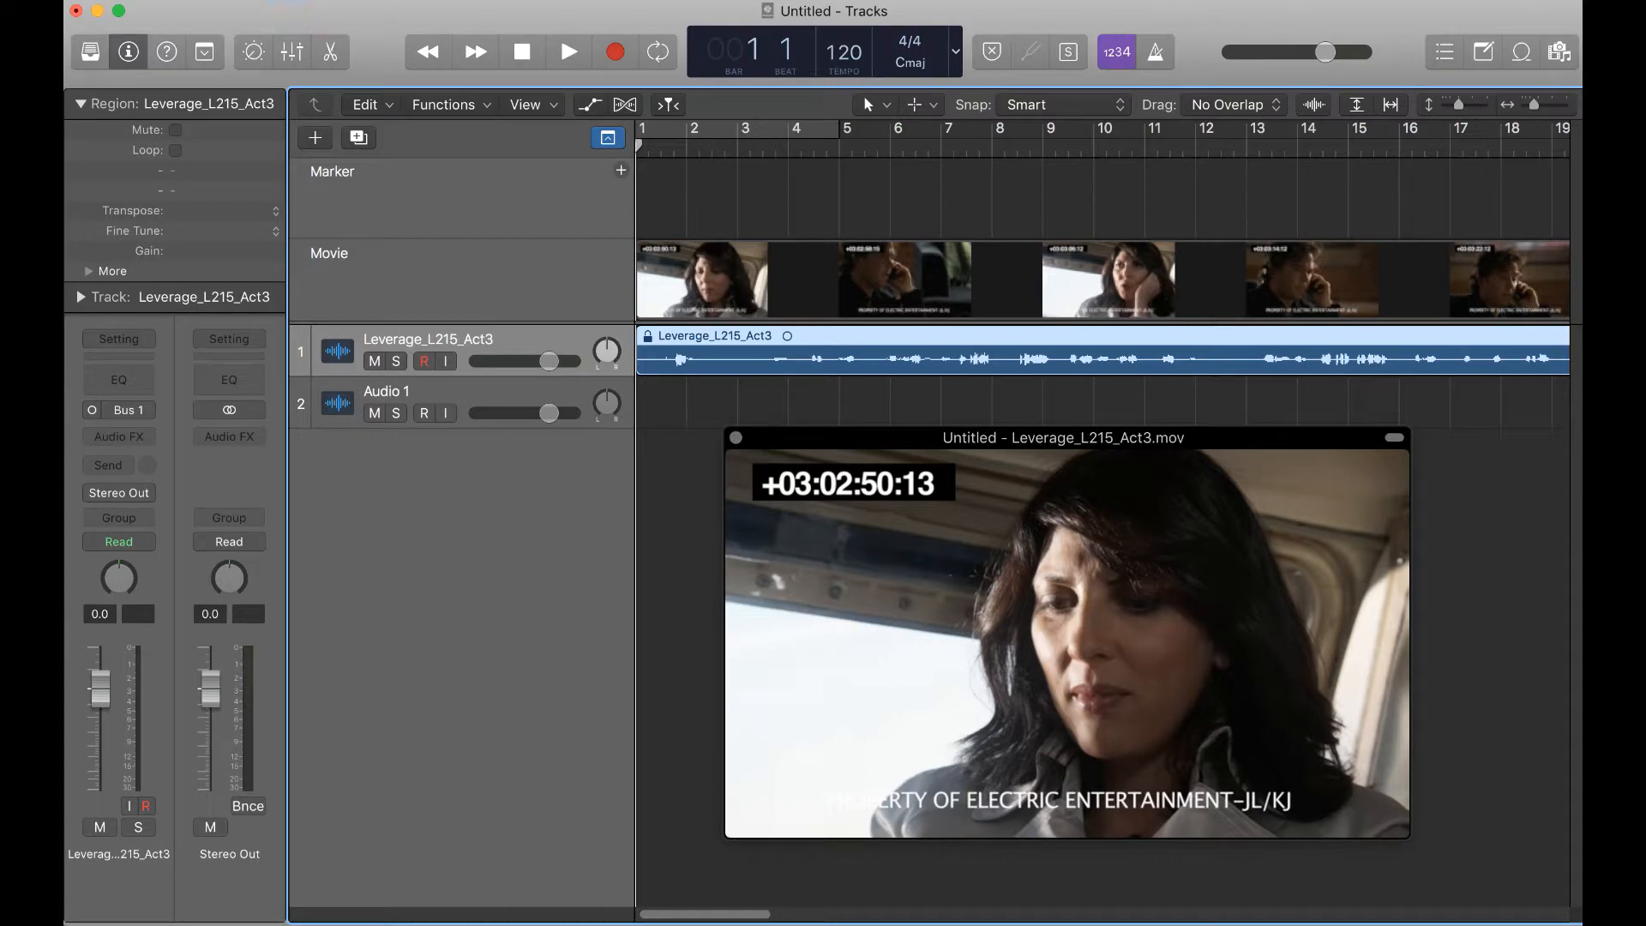
# Save the project as qwerty on the Desktop, organized as a folder with all listed file types, including the movie file, copied into it
pyautogui.click(240, 1)
pyautogui.click(280, 159)
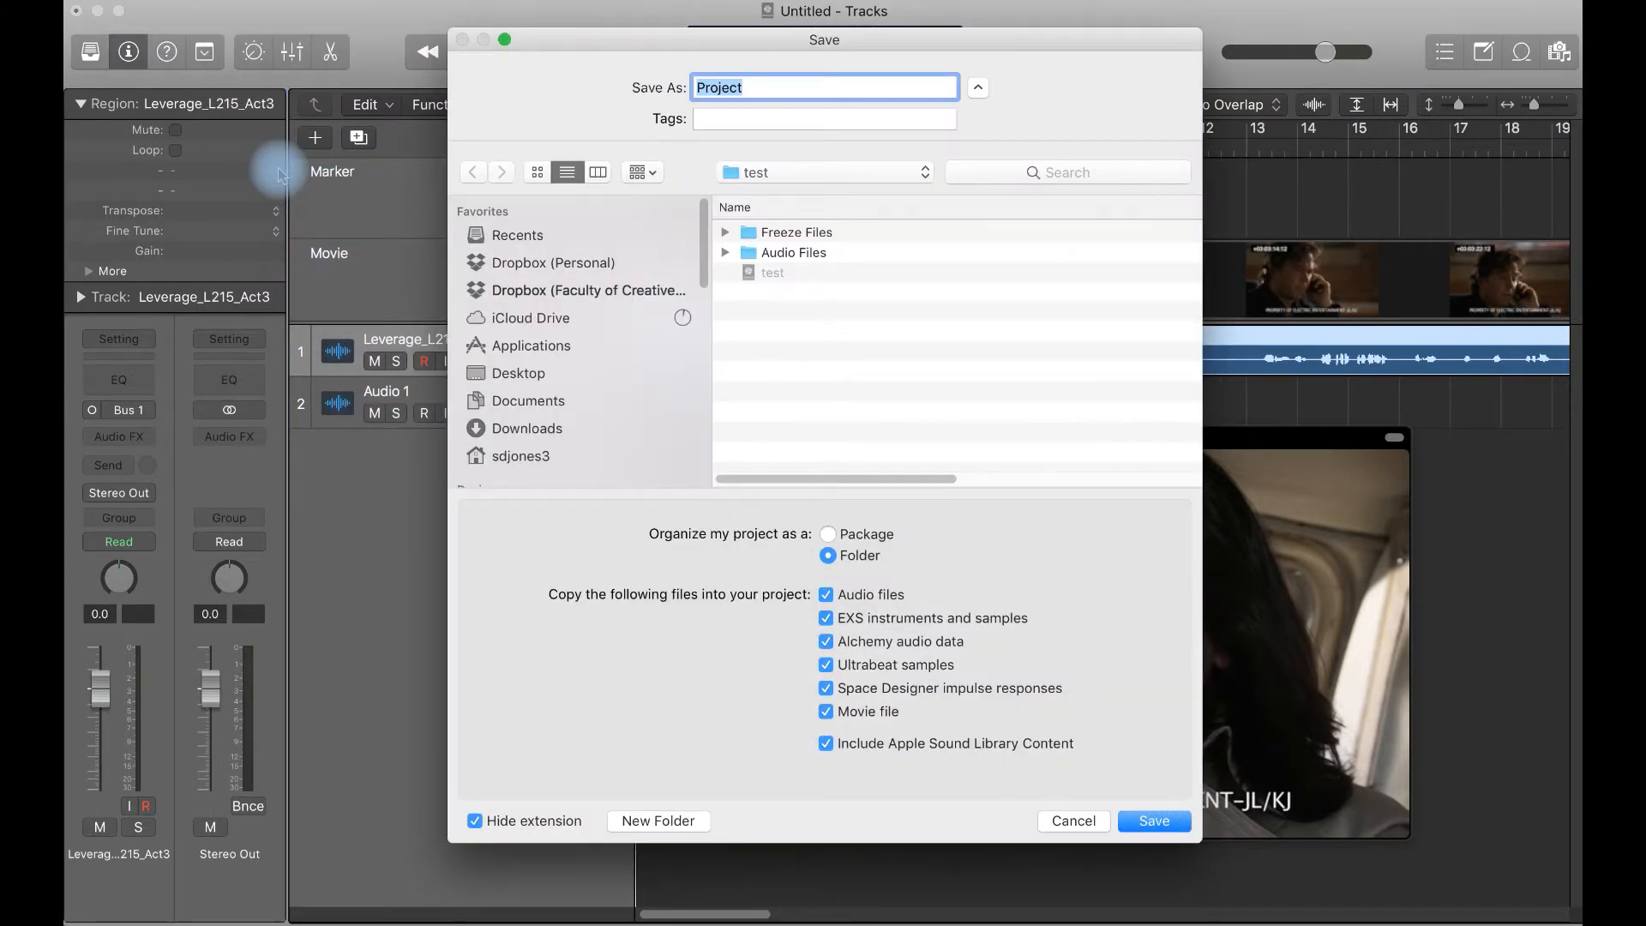
pyautogui.press('super+d')
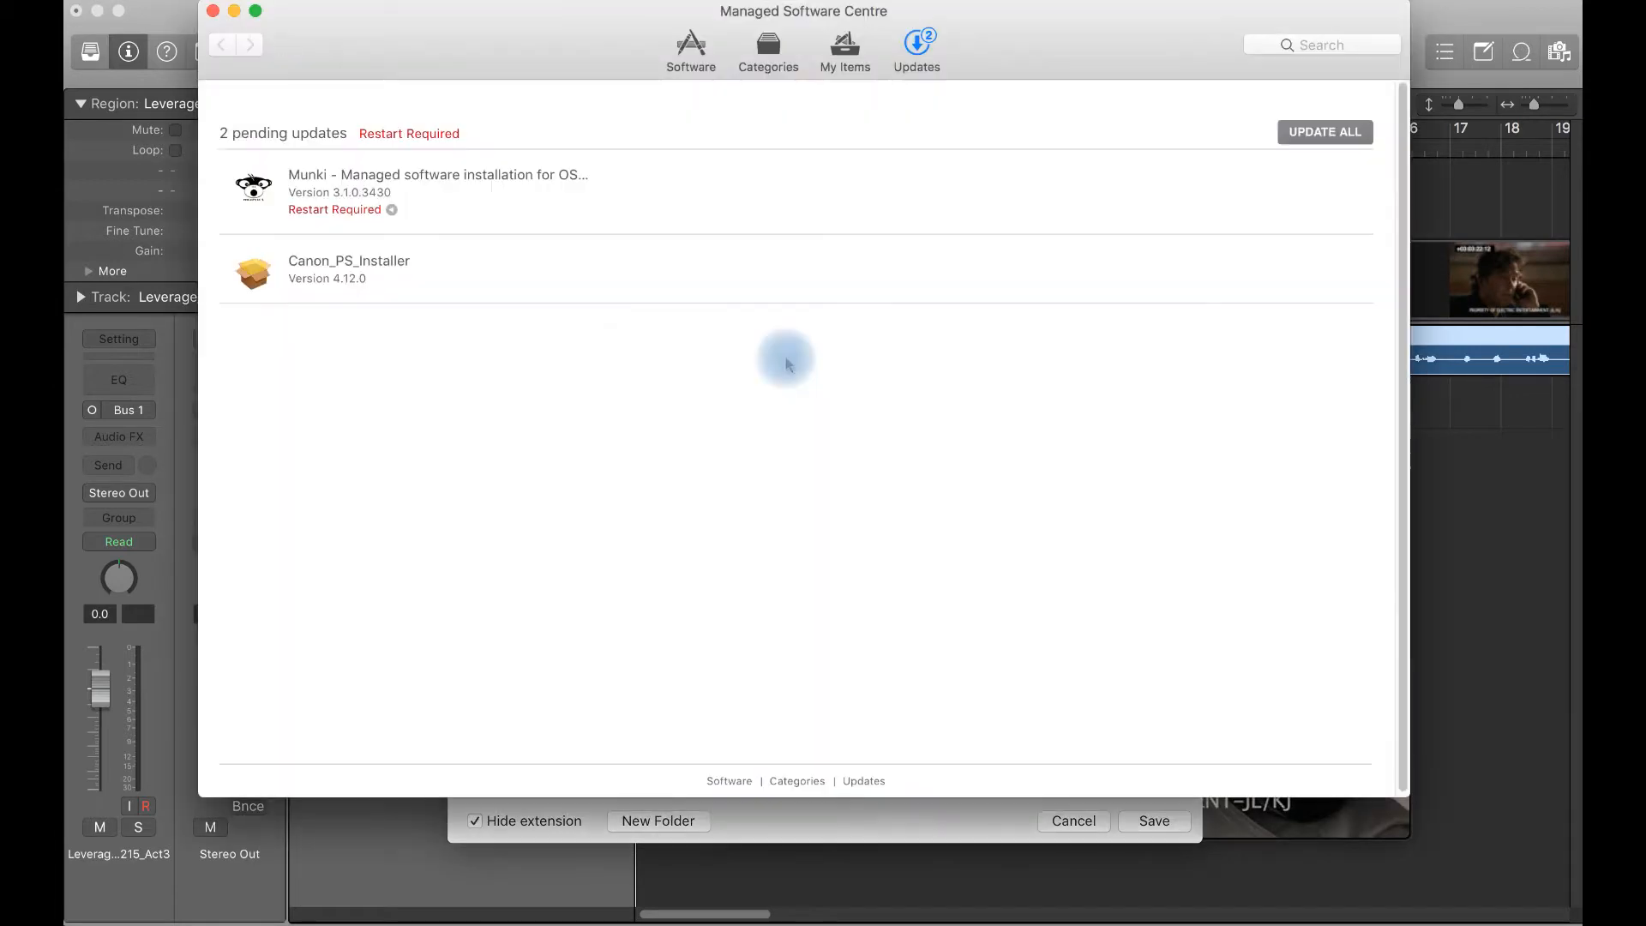
pyautogui.click(233, 11)
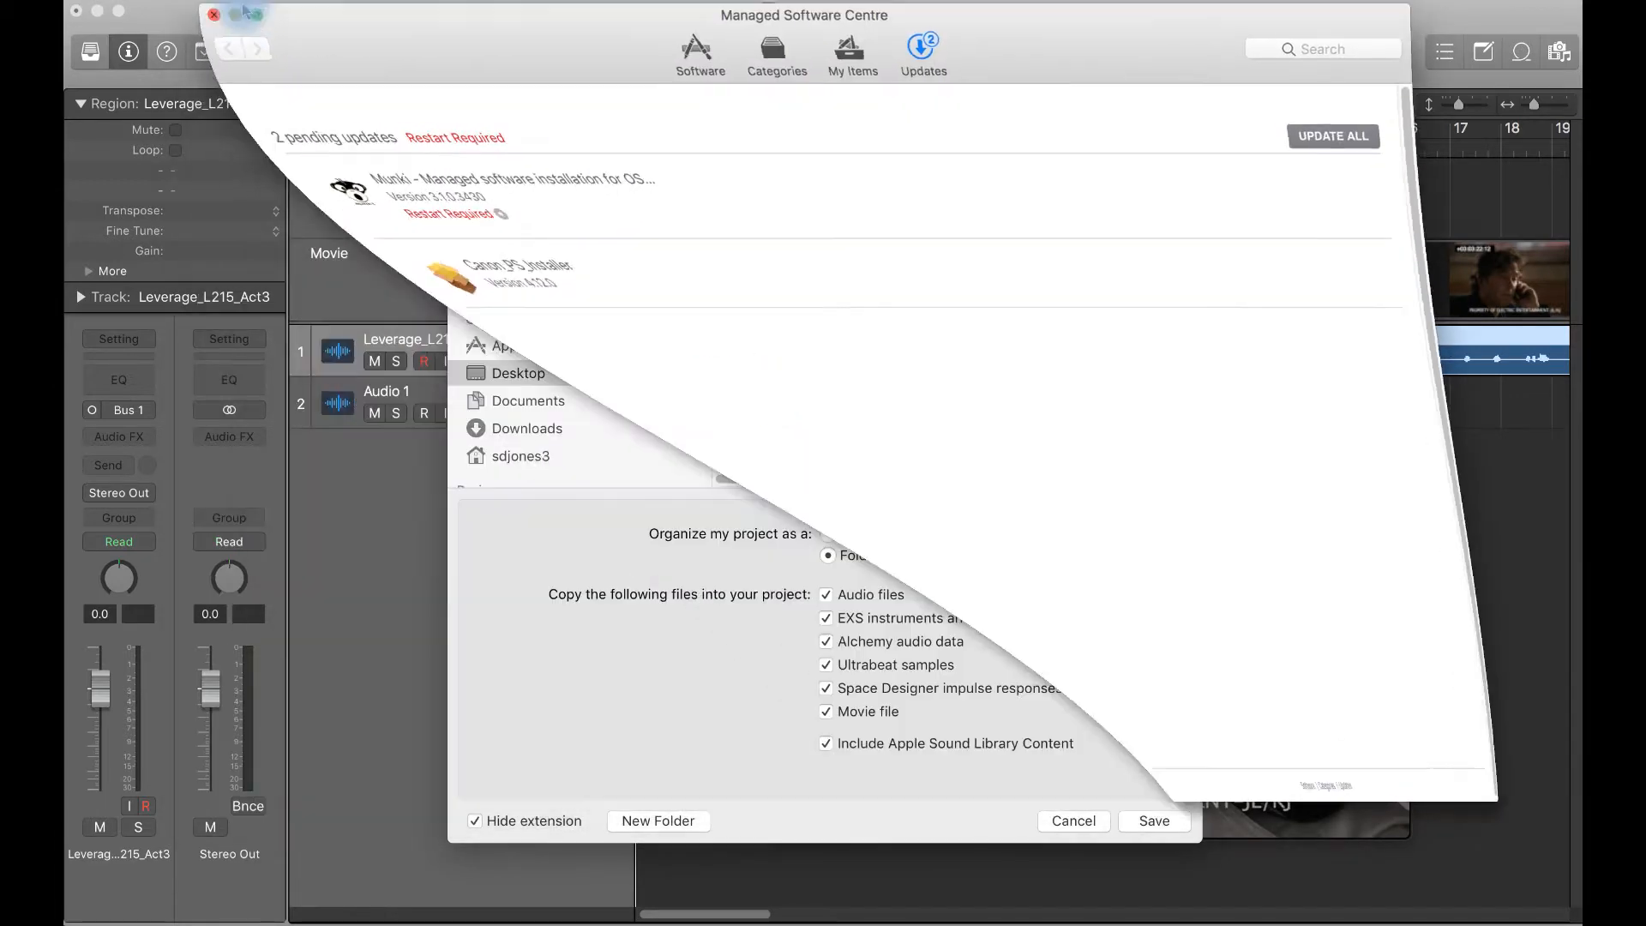
pyautogui.click(868, 594)
pyautogui.click(828, 594)
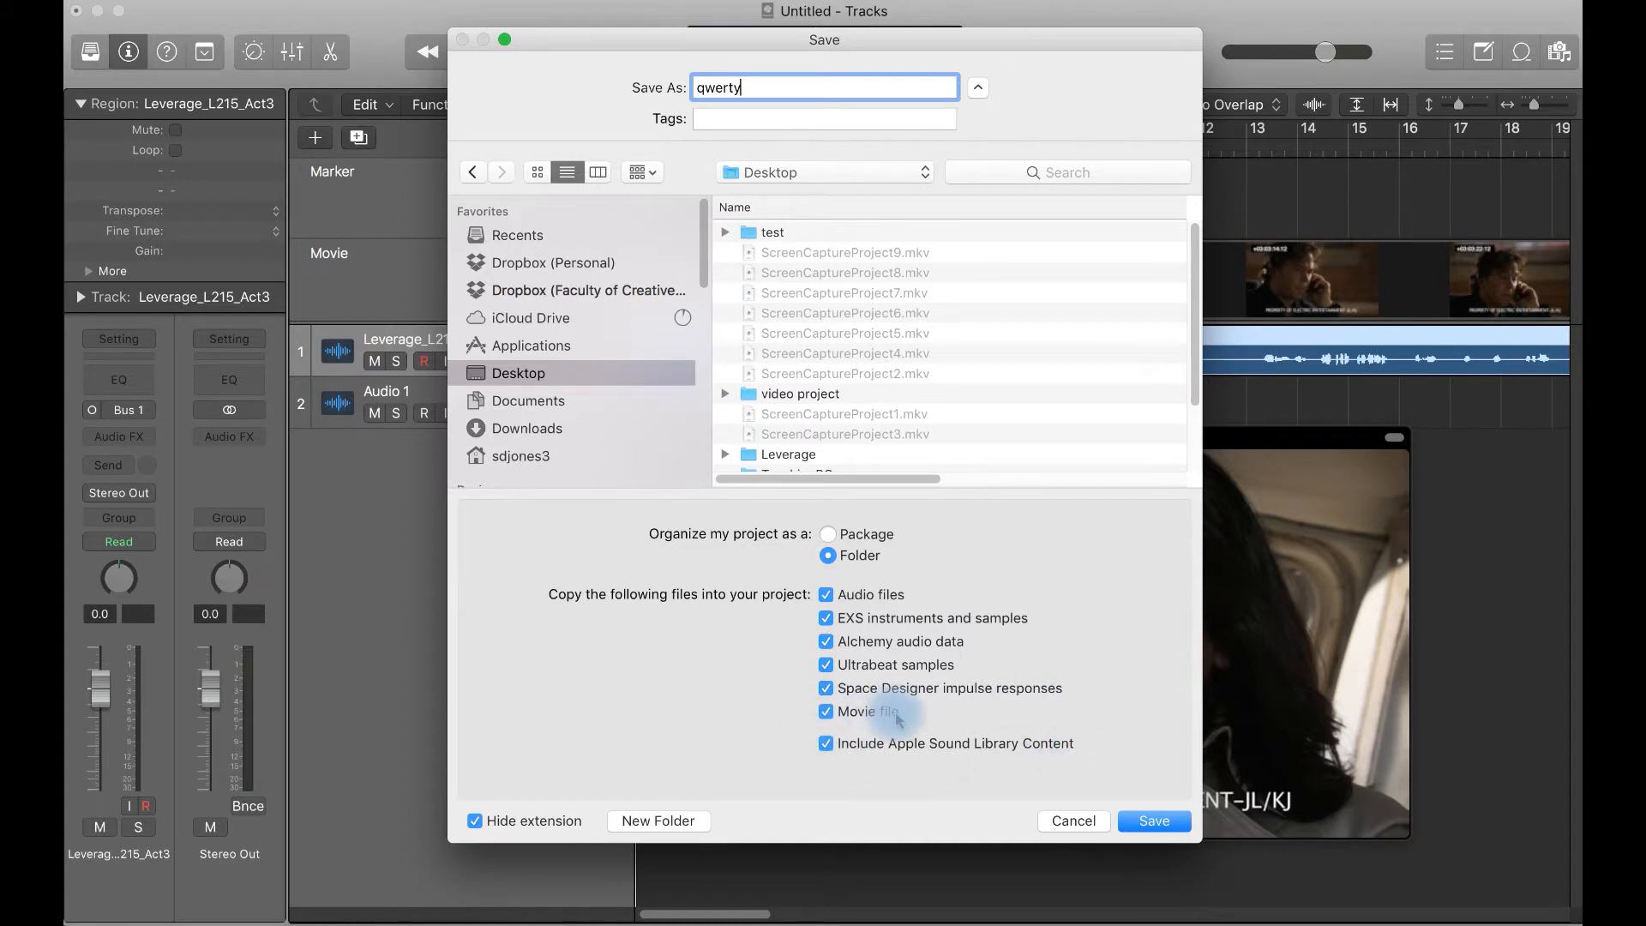
pyautogui.click(824, 715)
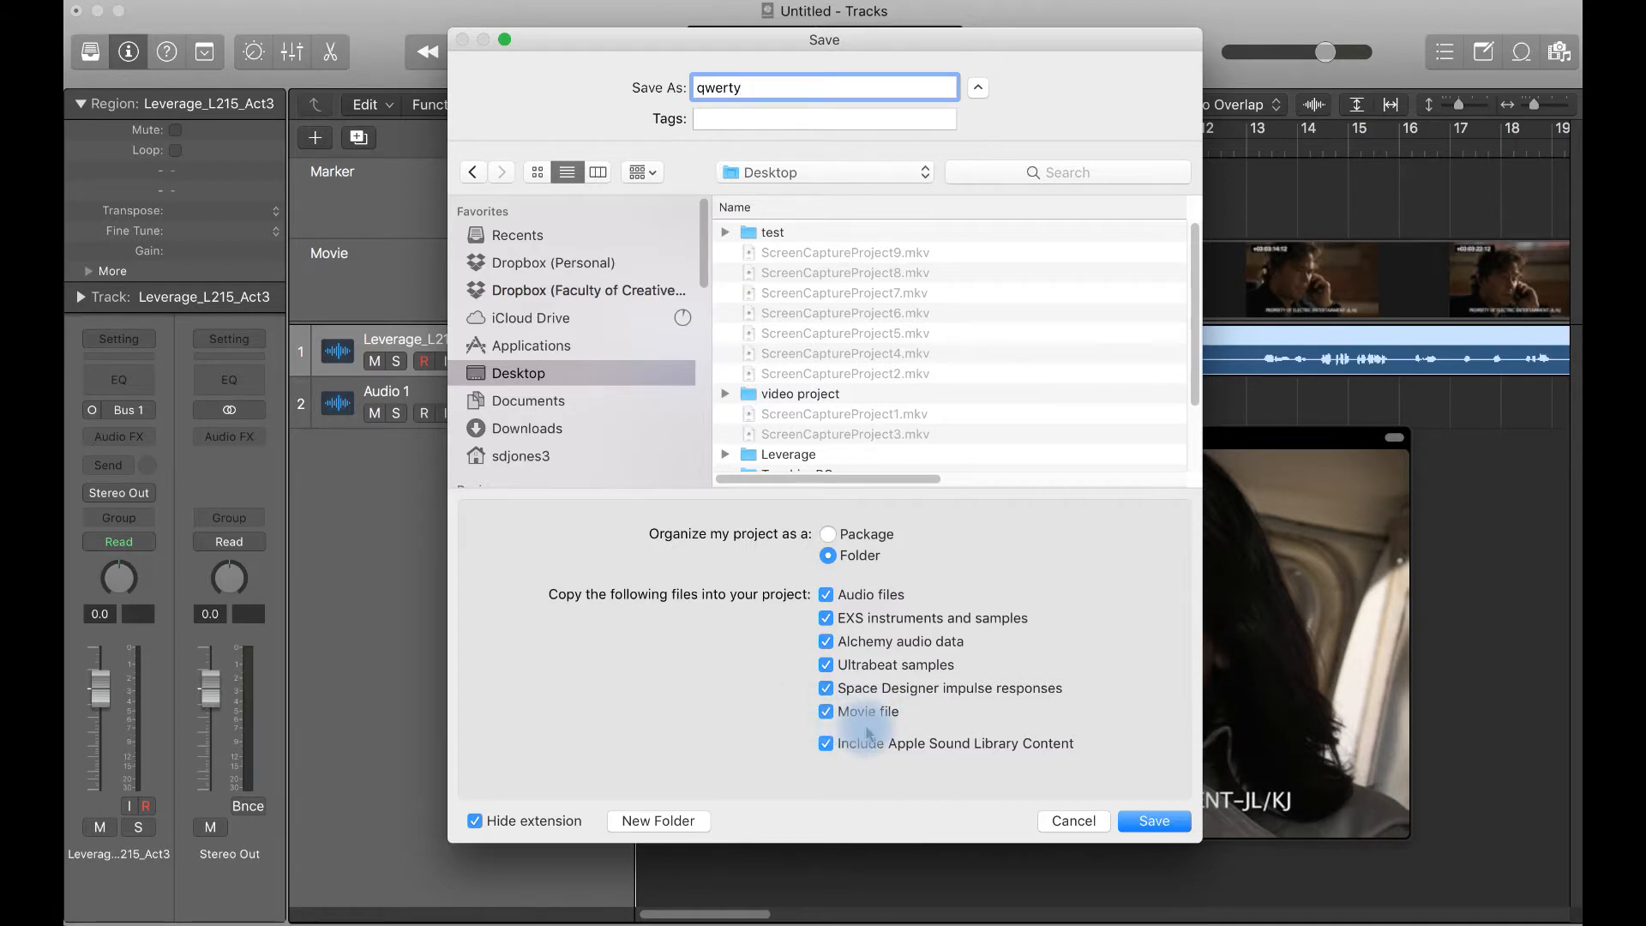
pyautogui.click(1153, 821)
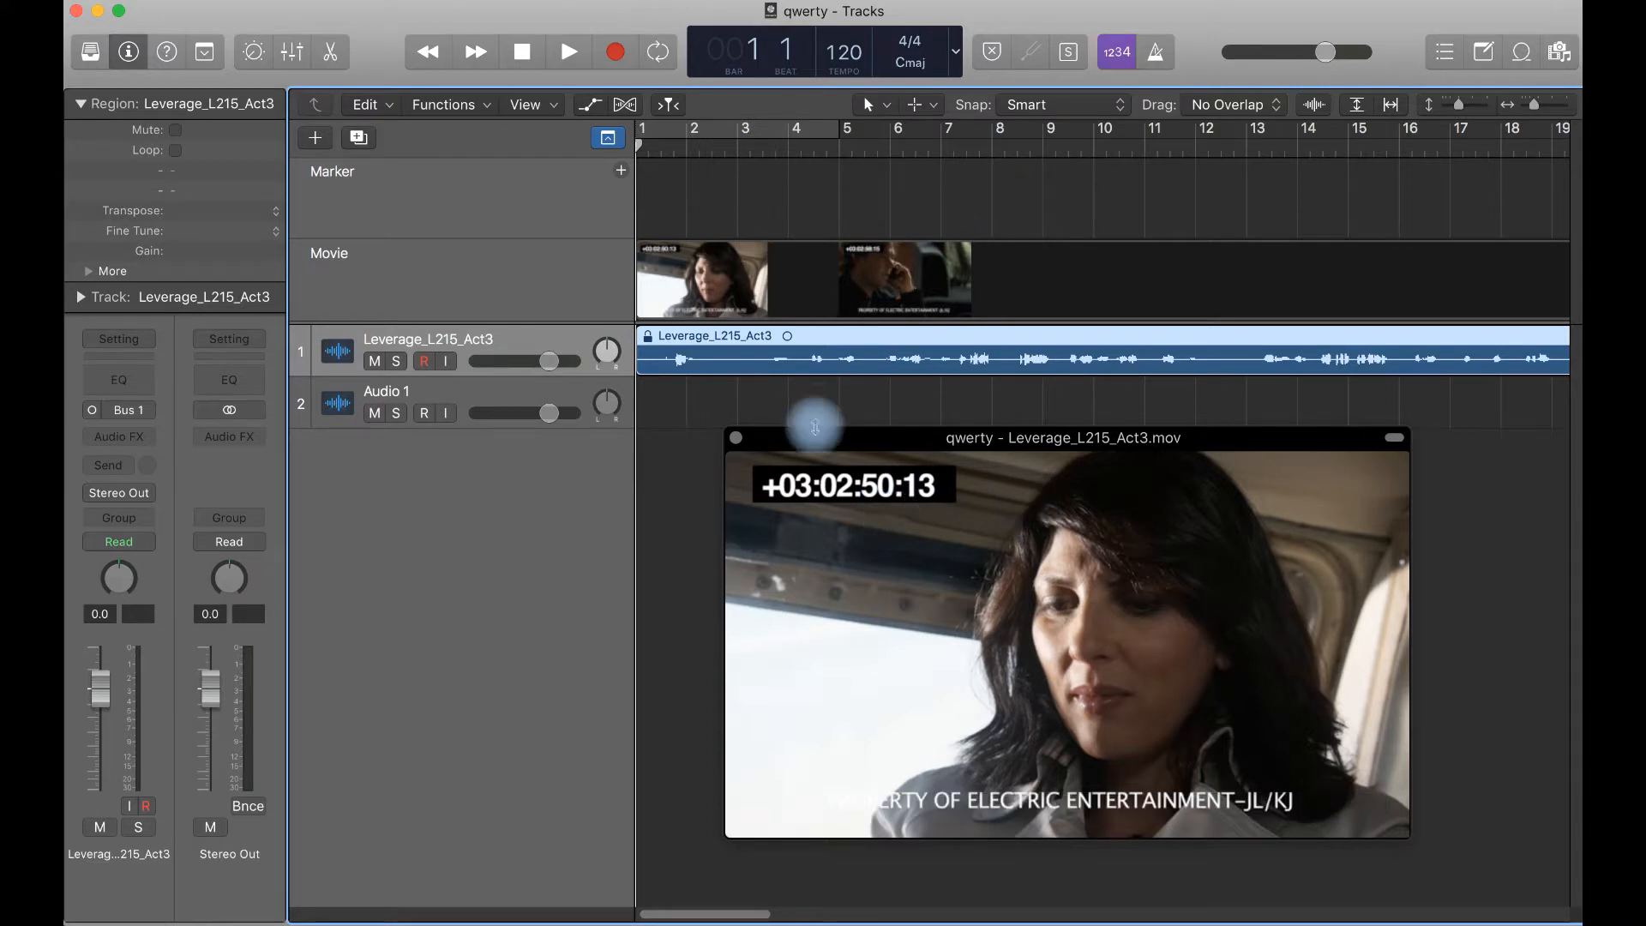
# Open the Giant Time Display, enlarge it and place it below the movie's burned-in timecode
pyautogui.click(958, 56)
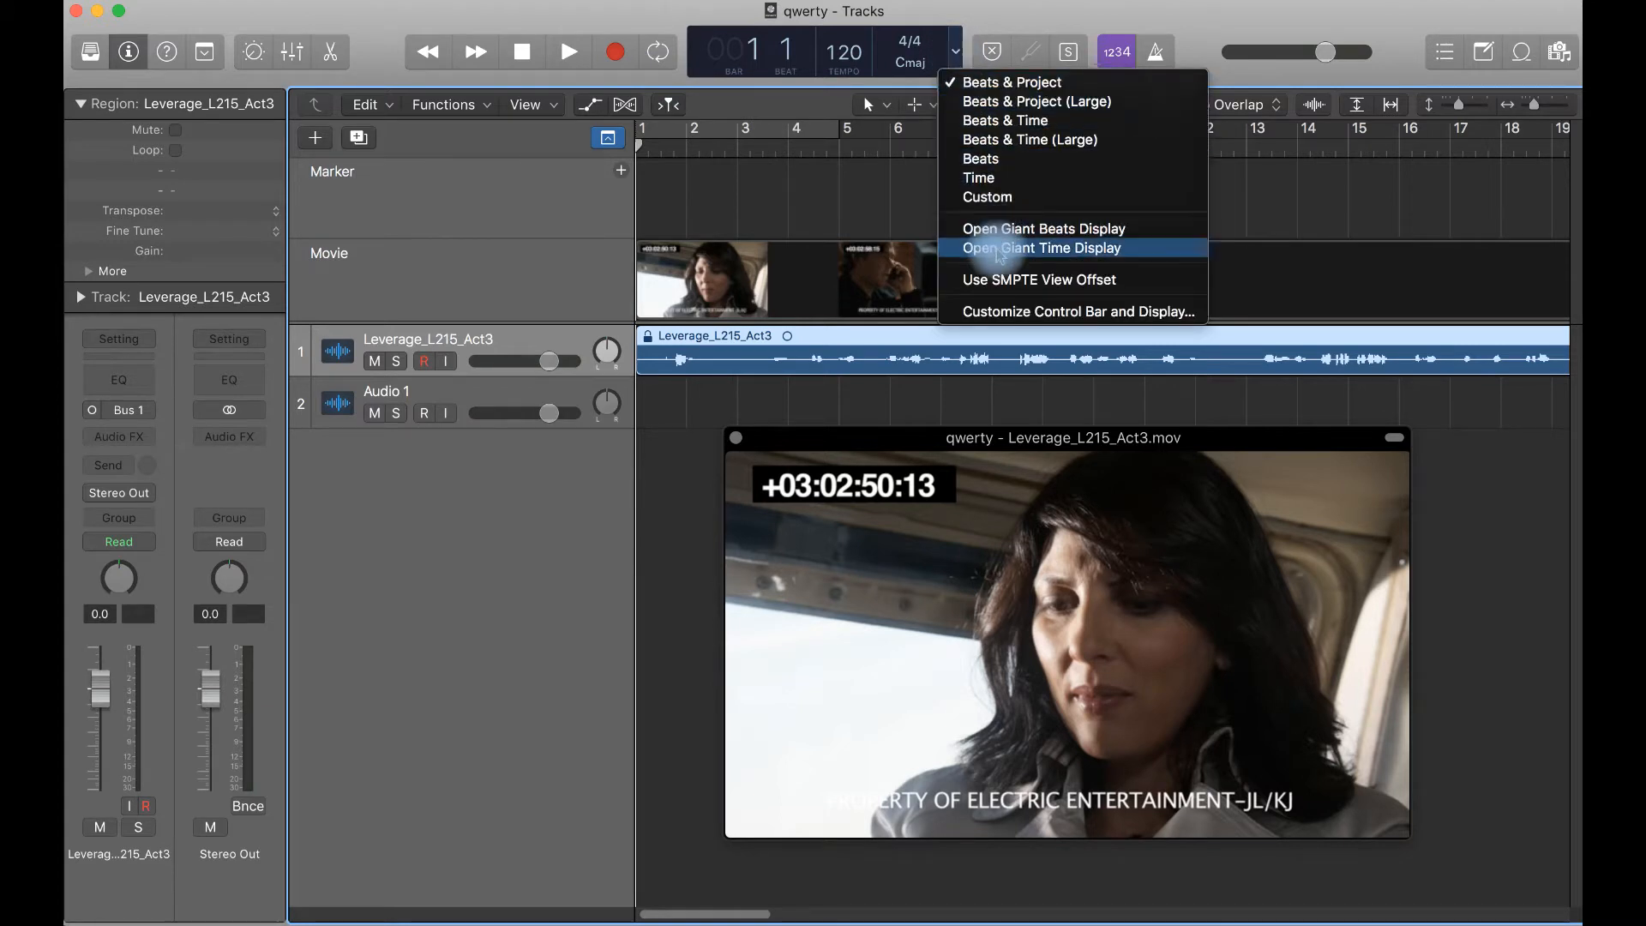
pyautogui.click(999, 249)
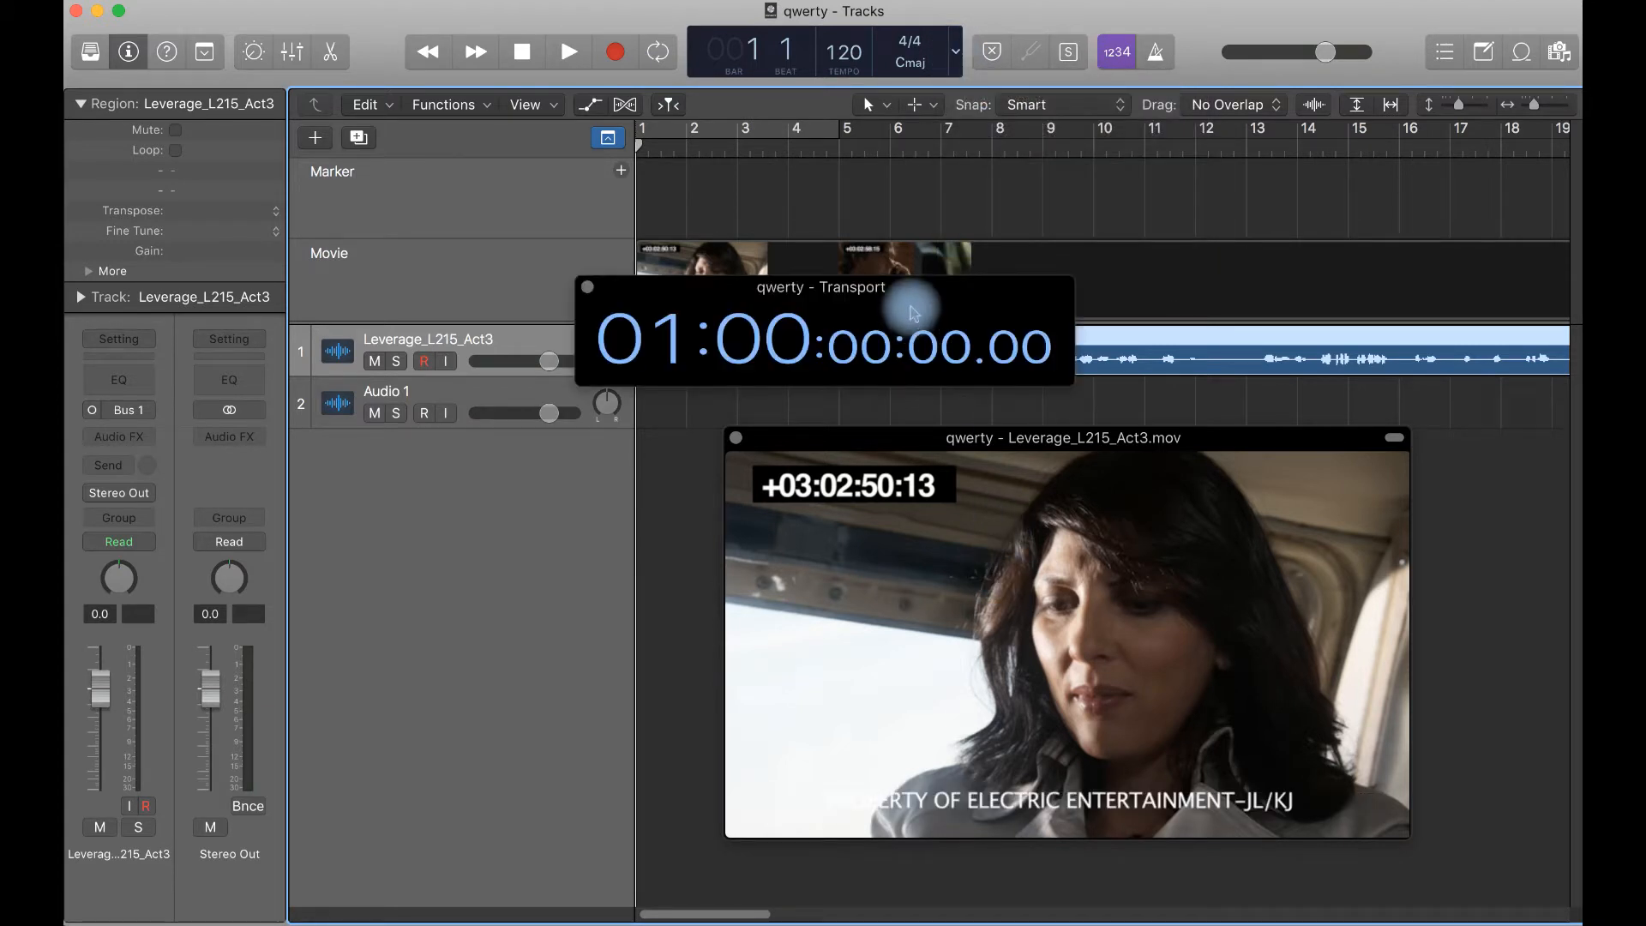
pyautogui.moveTo(911, 294); pyautogui.dragTo(693, 584)
pyautogui.moveTo(846, 674); pyautogui.dragTo(1259, 842)
pyautogui.moveTo(1073, 580); pyautogui.dragTo(1256, 646)
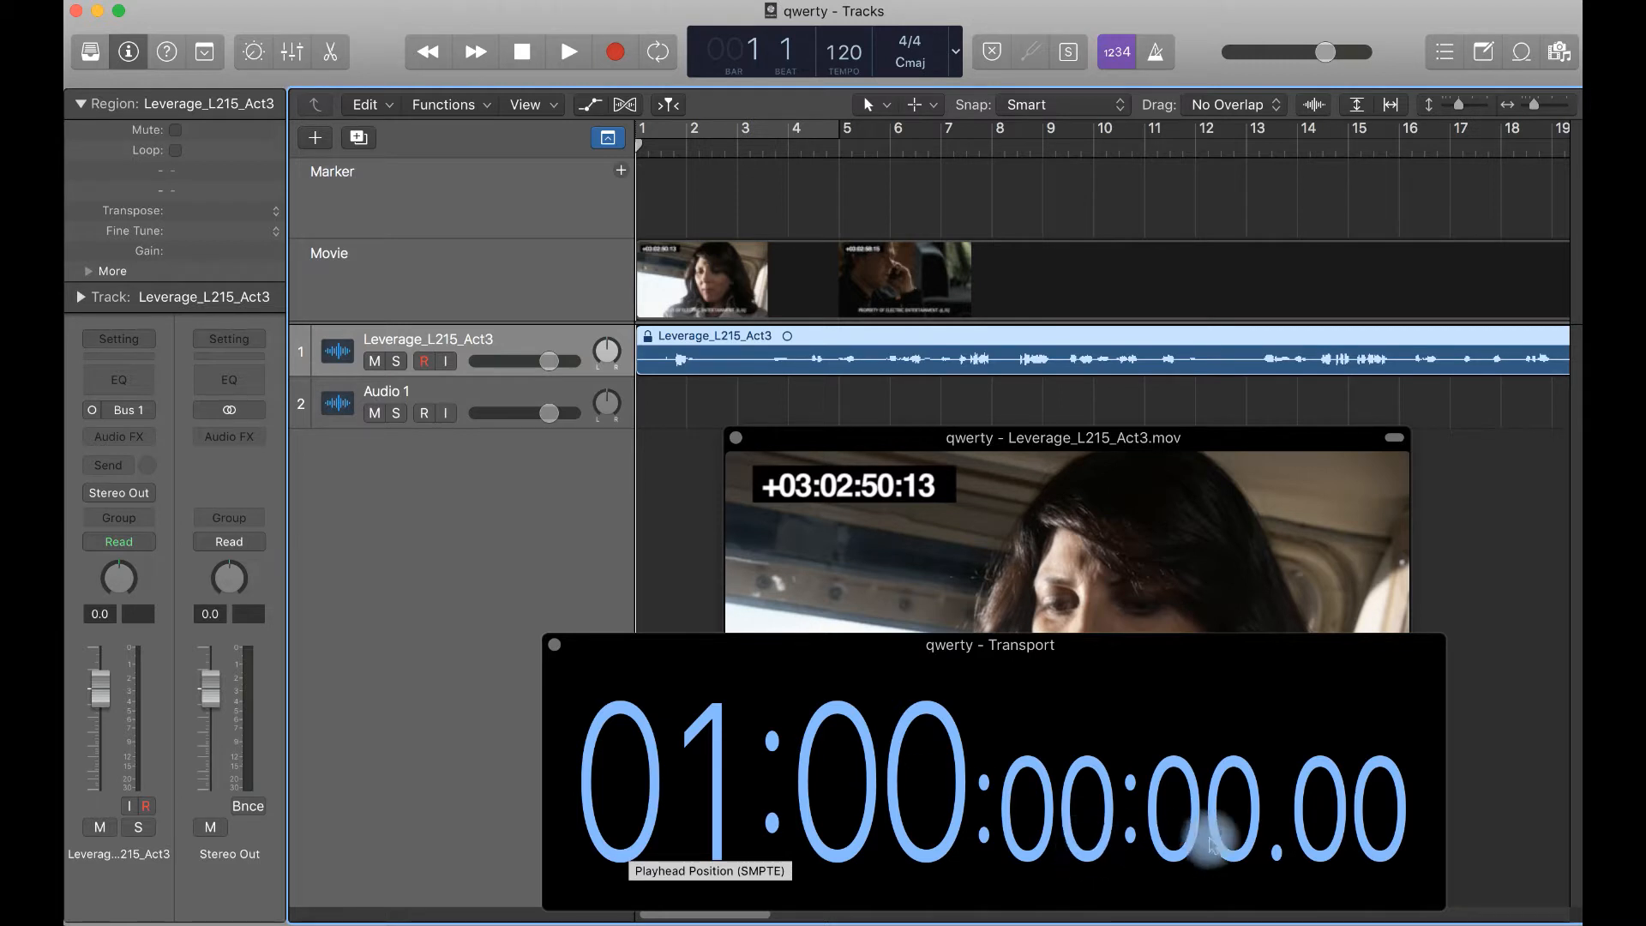
pyautogui.moveTo(991, 651); pyautogui.dragTo(1045, 595)
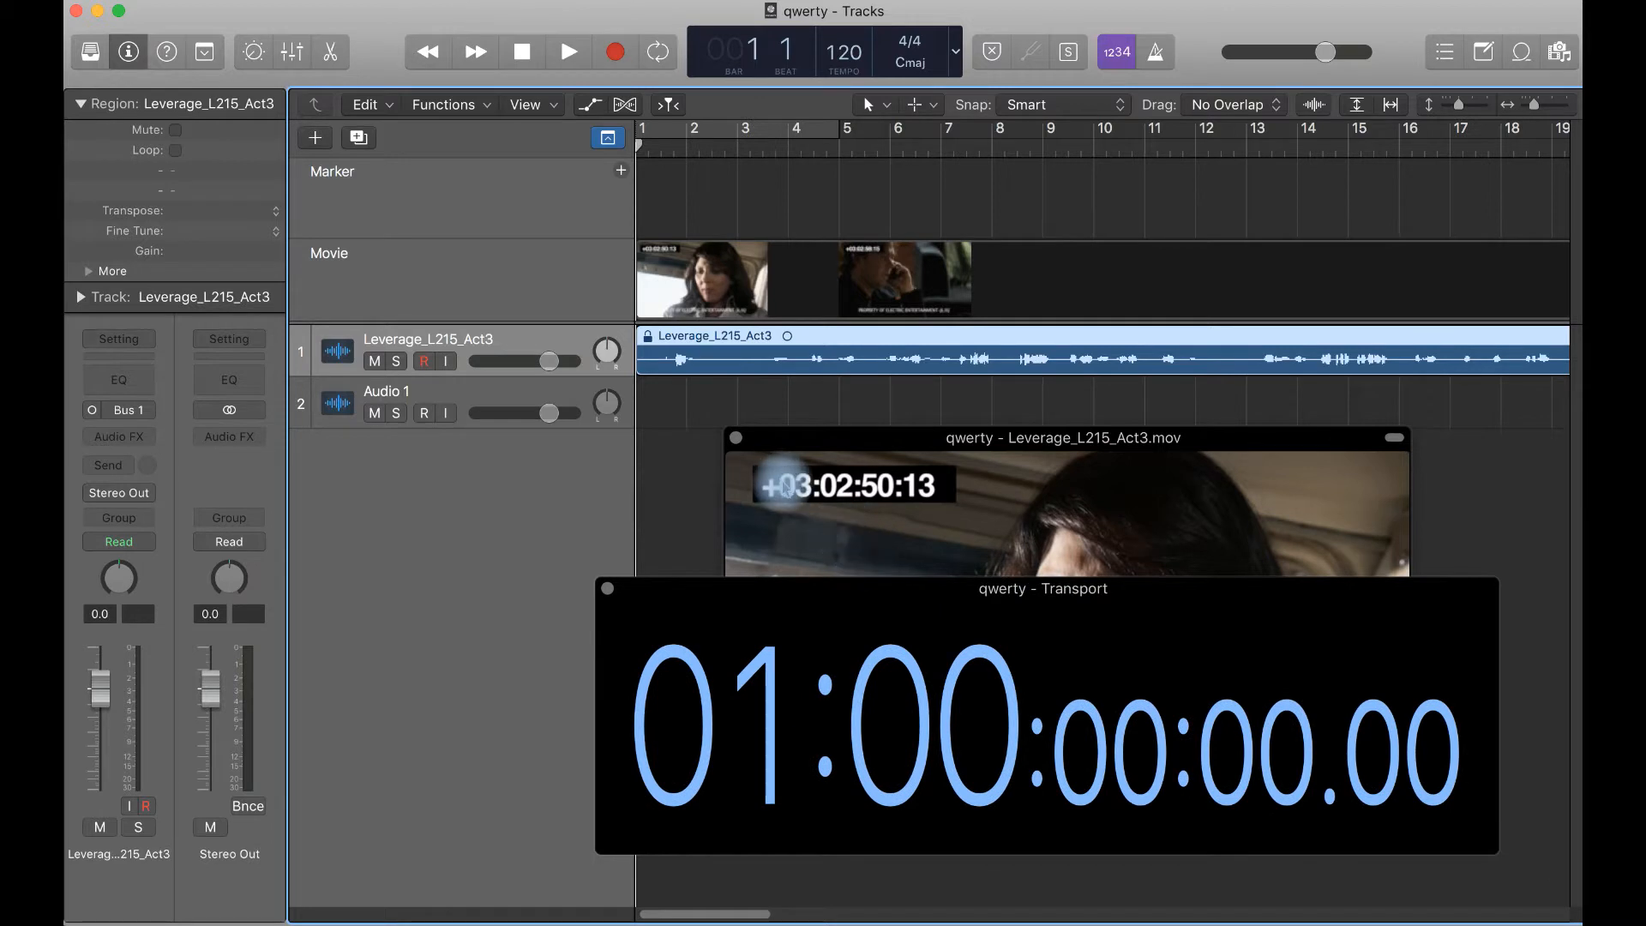
# Play the movie briefly to compare its burned-in timecode with the project time, and return the playhead to the start
pyautogui.press('space')
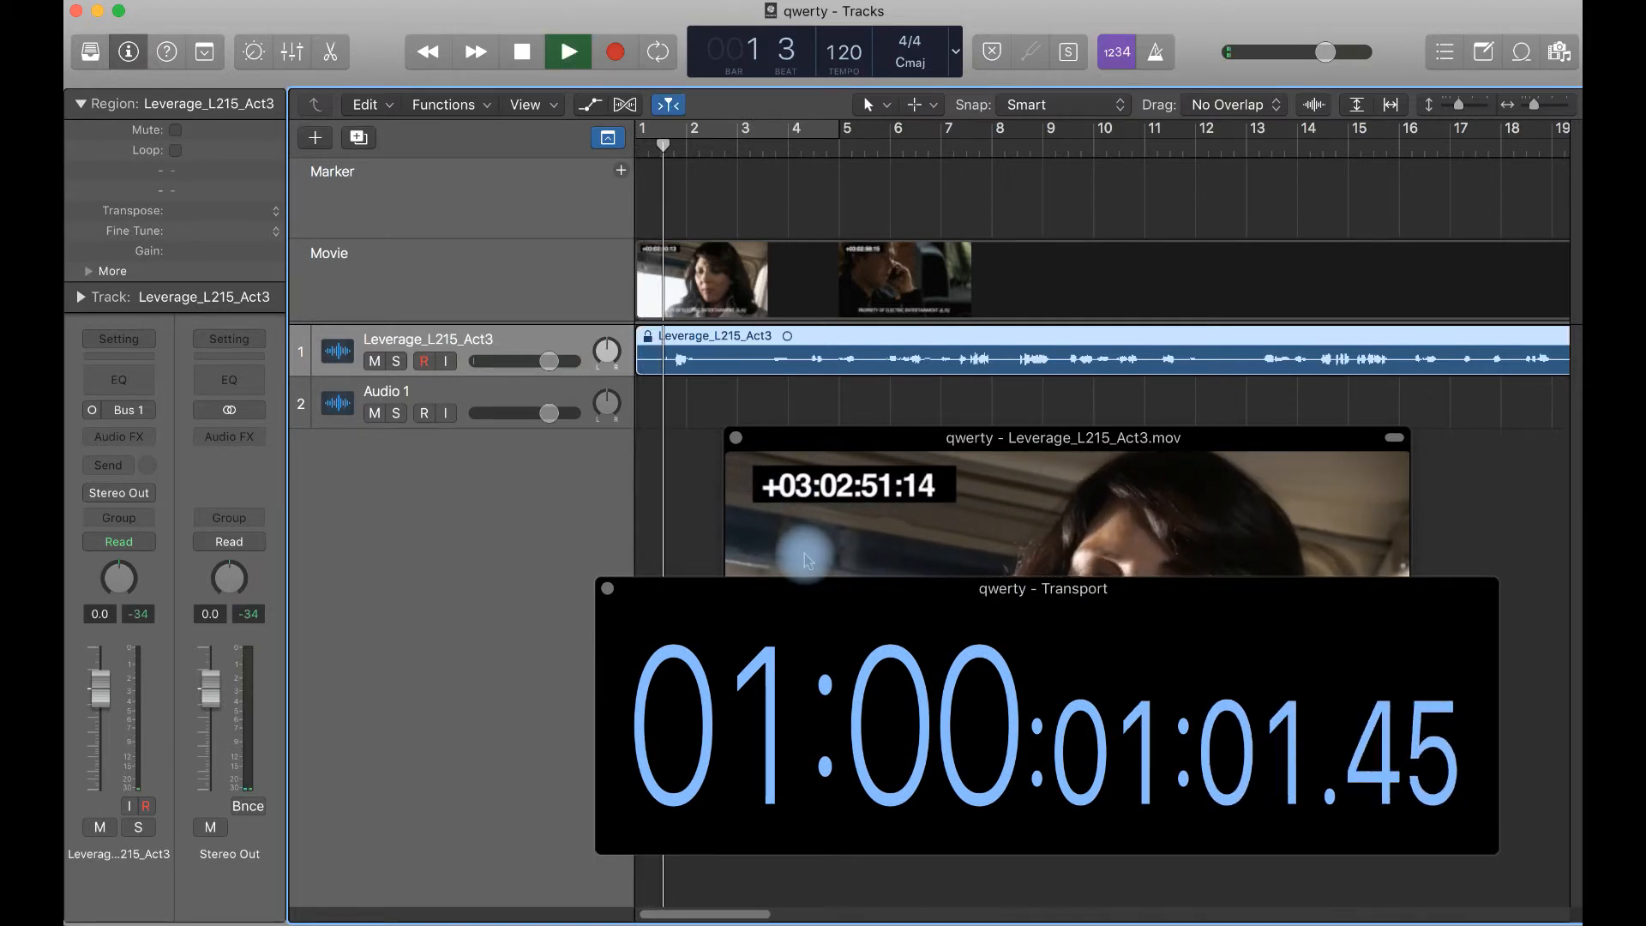
pyautogui.press('space')
pyautogui.press('Return')
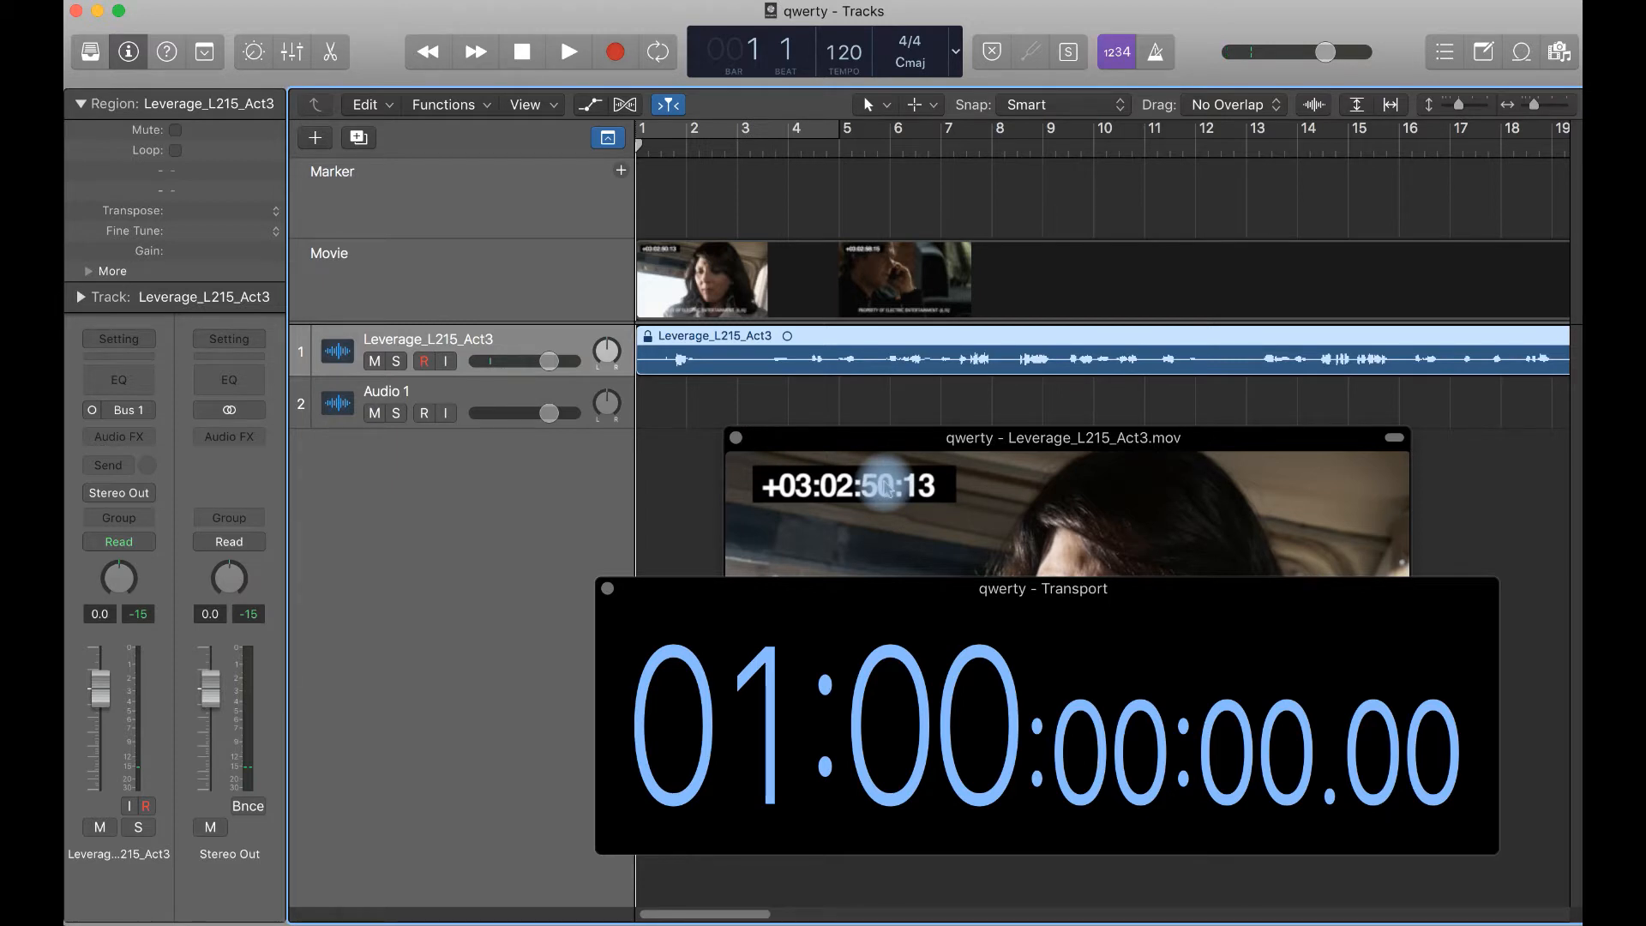
# Open the synchronization project settings and arrange the settings, movie and time display windows so the SMPTE start field and both timecodes are visible
pyautogui.click(237, 3)
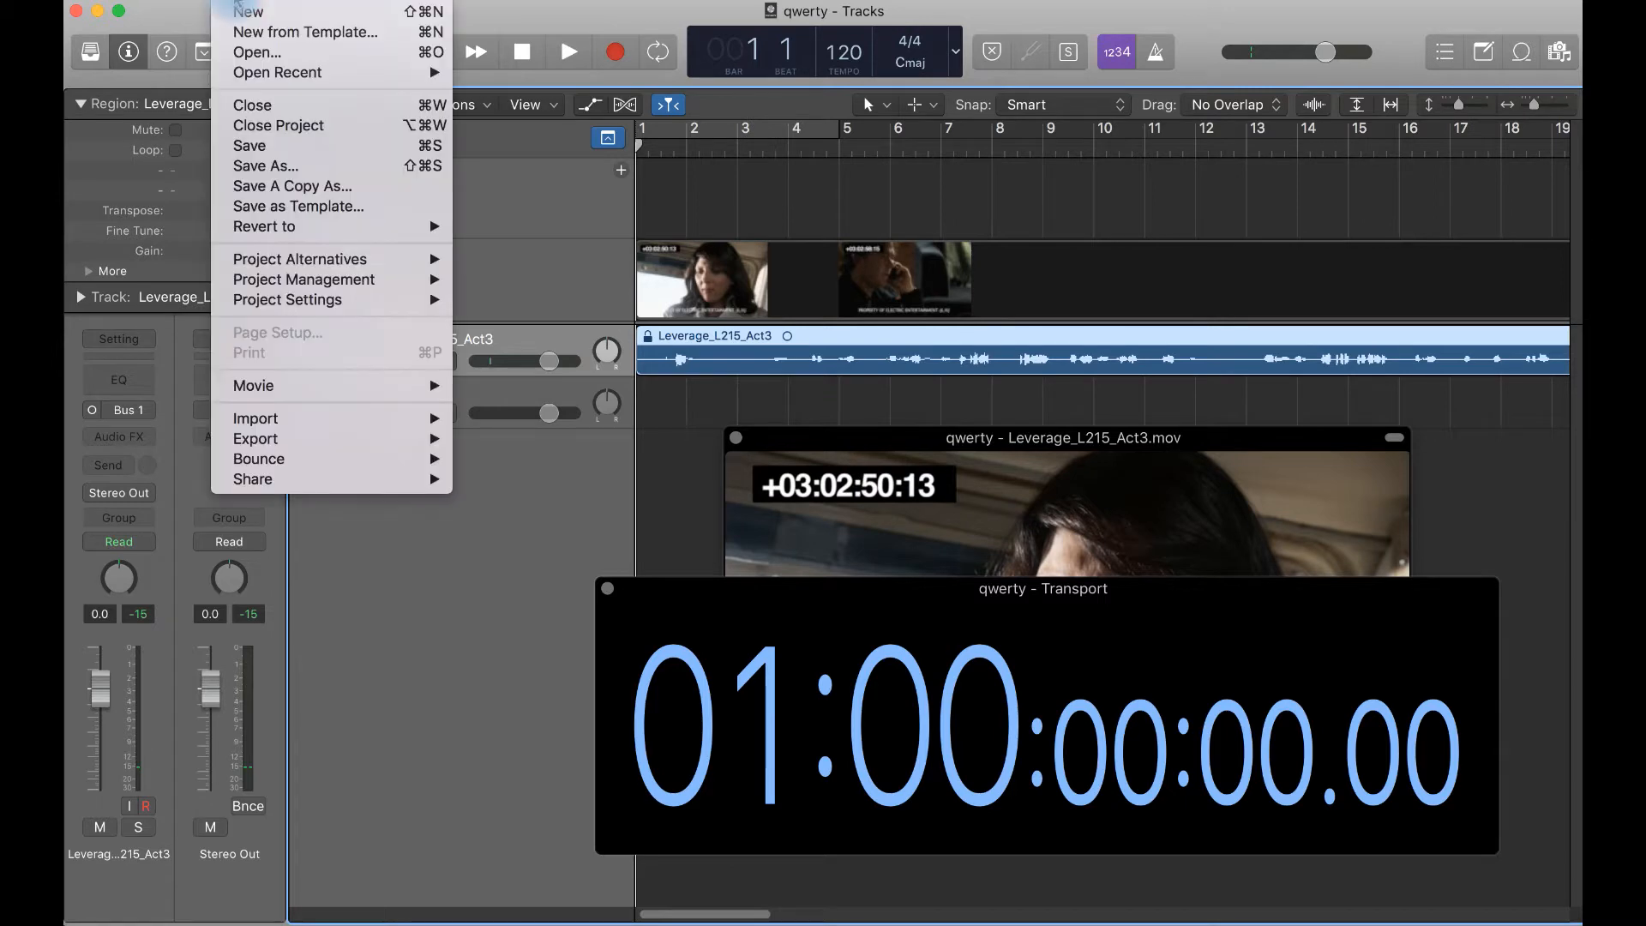
pyautogui.moveTo(378, 298)
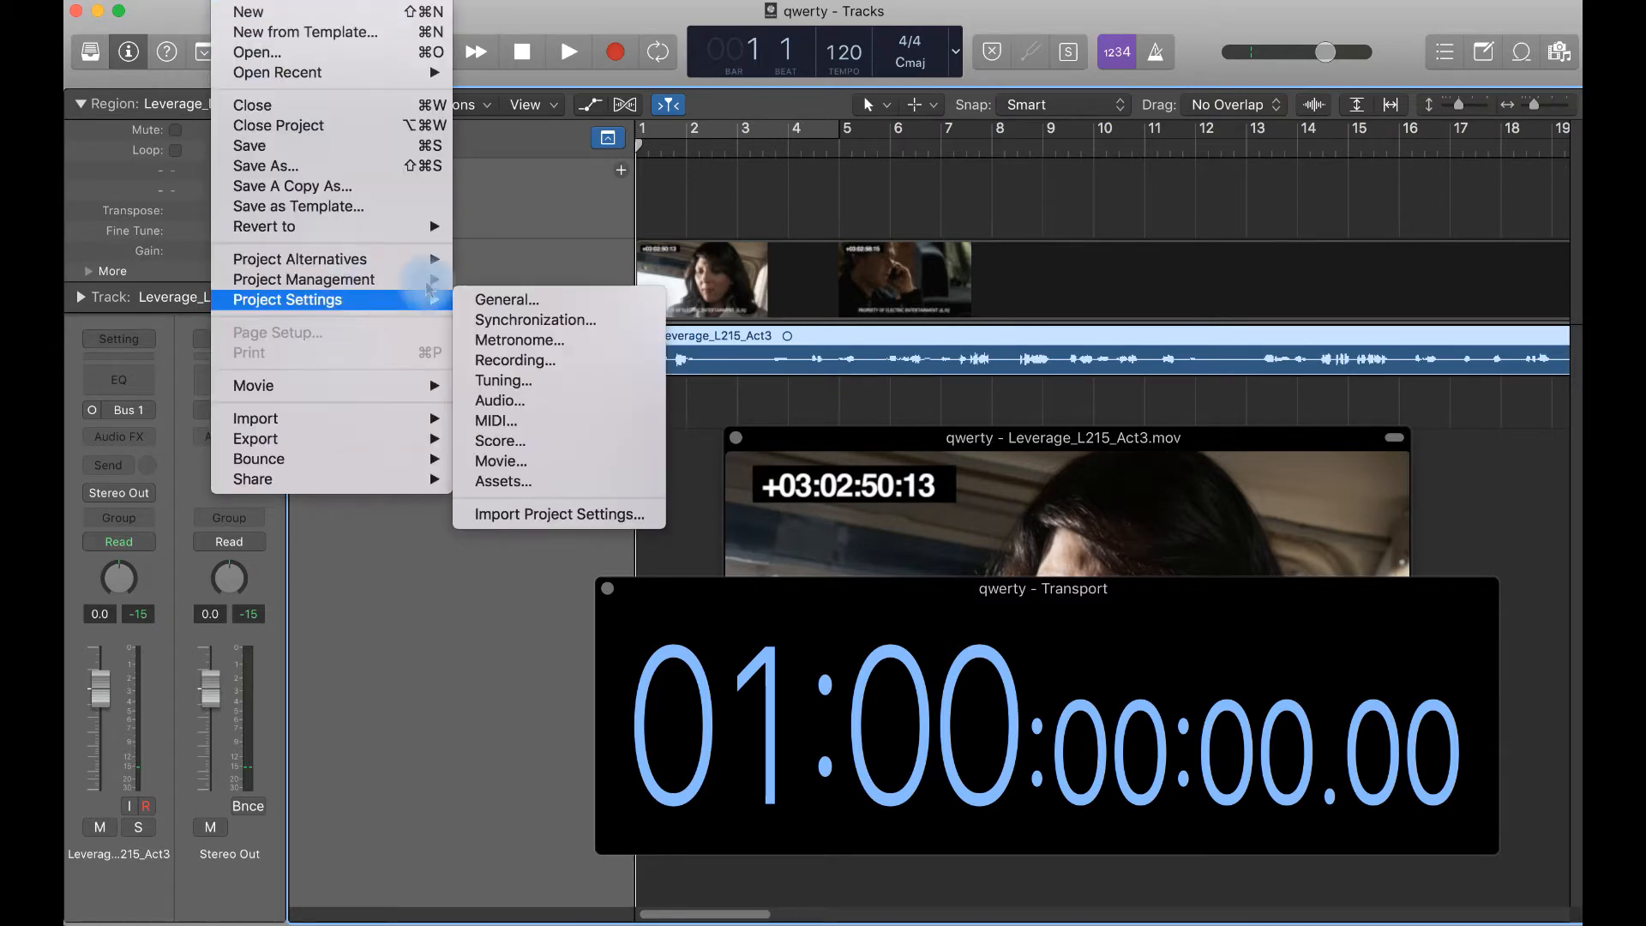
pyautogui.click(525, 320)
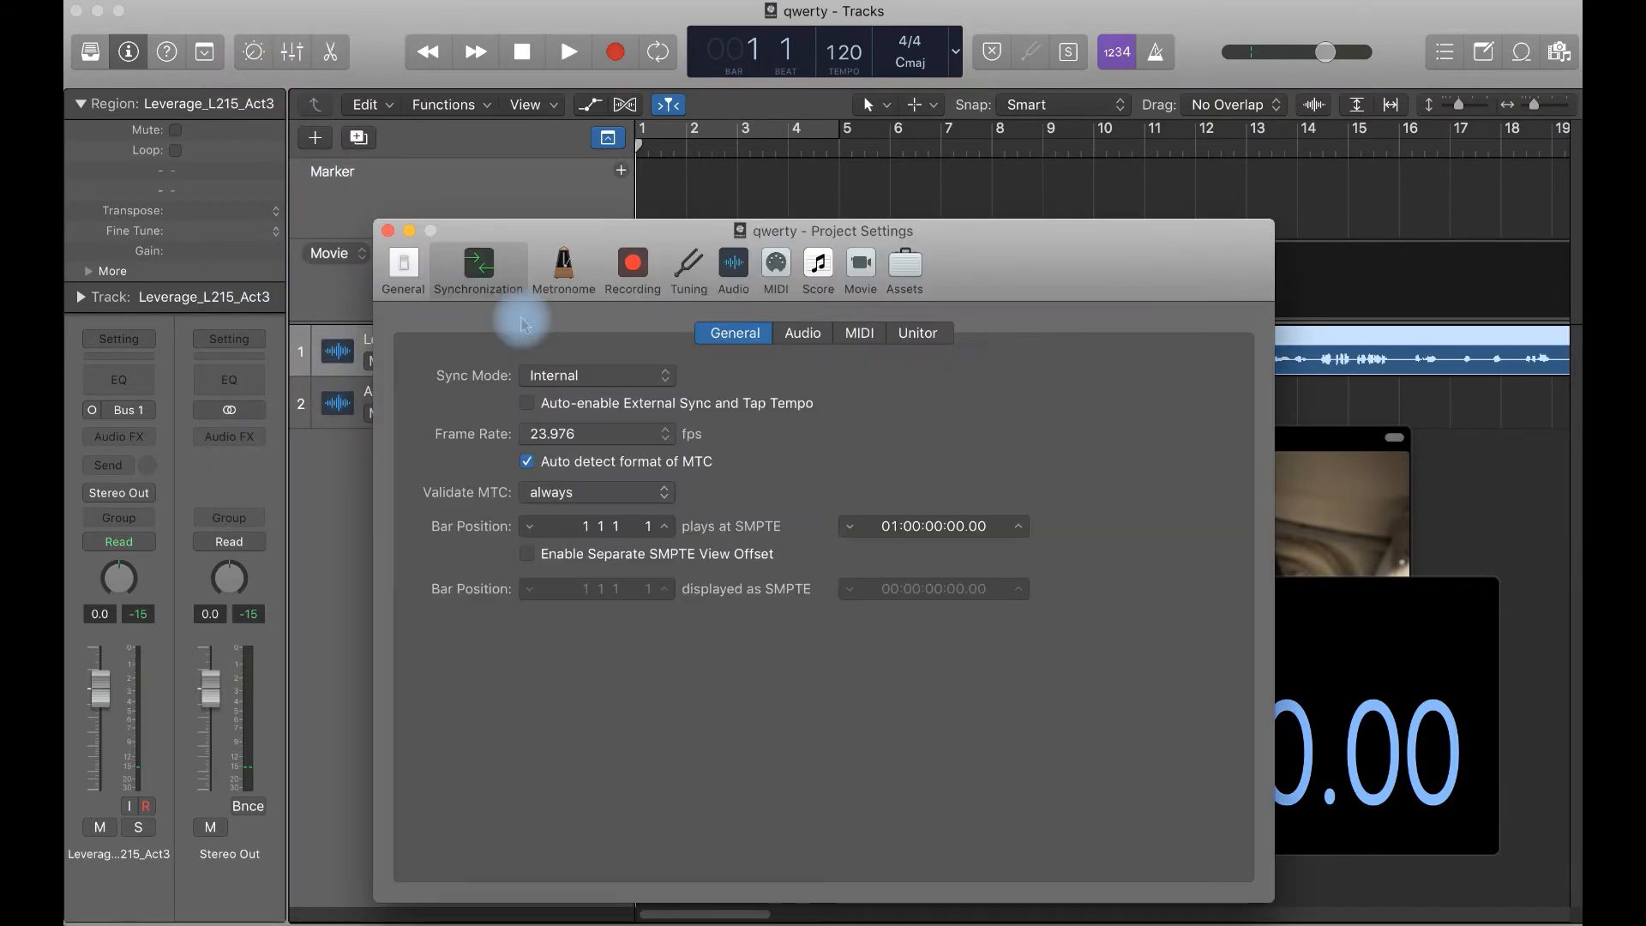
pyautogui.moveTo(592, 247); pyautogui.dragTo(283, 73)
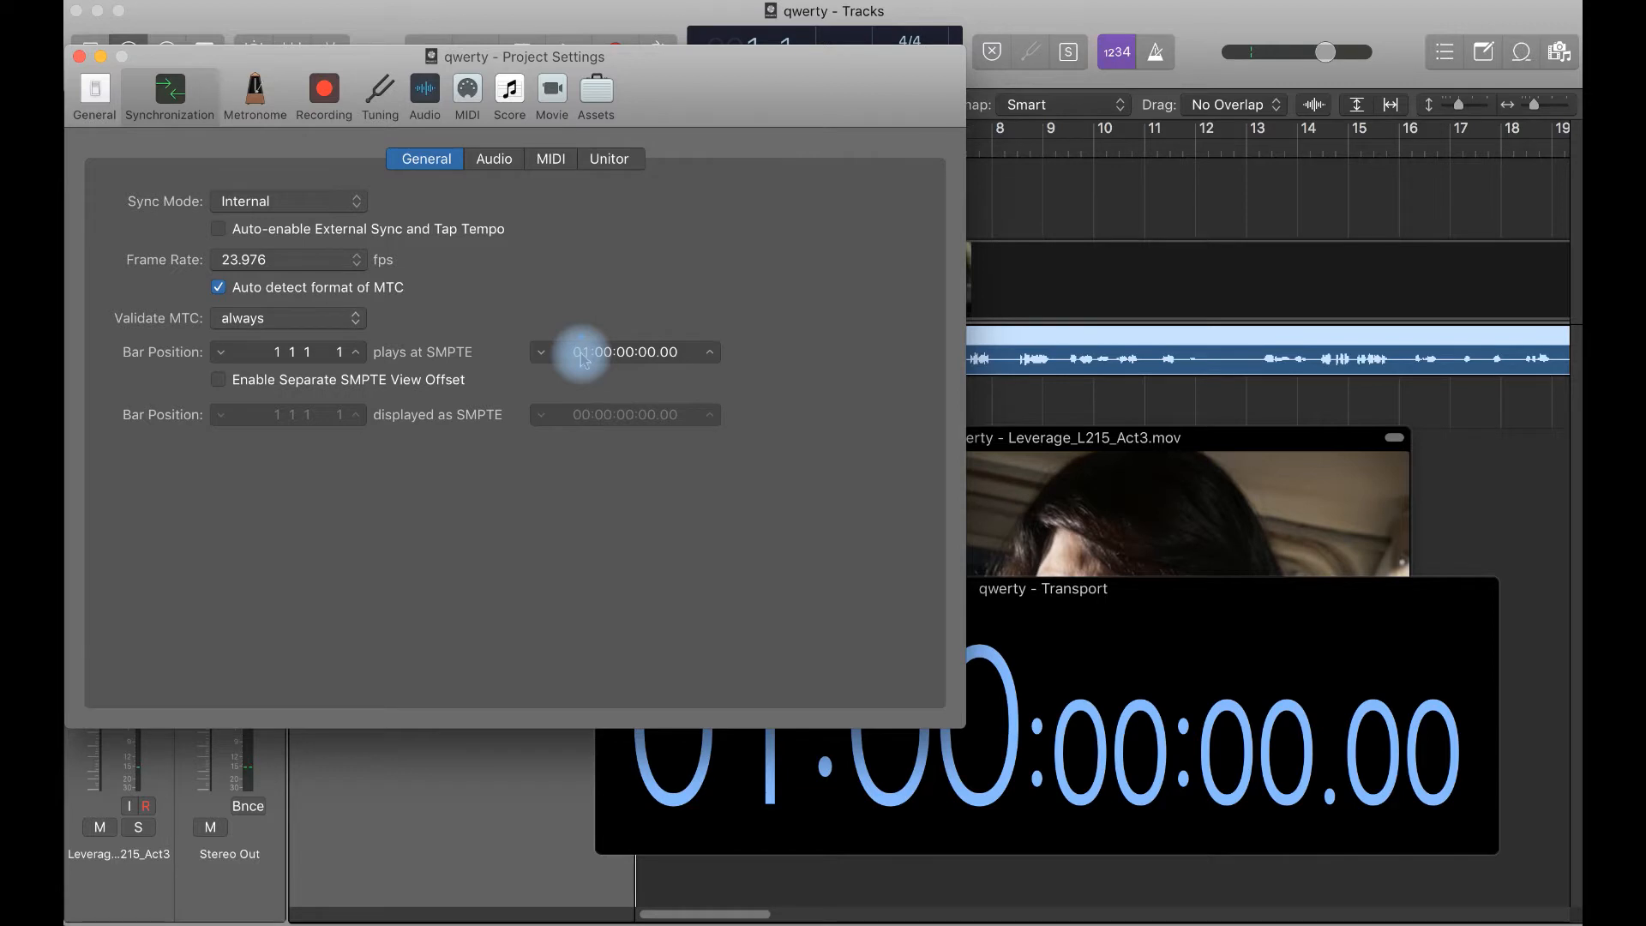
pyautogui.click(426, 380)
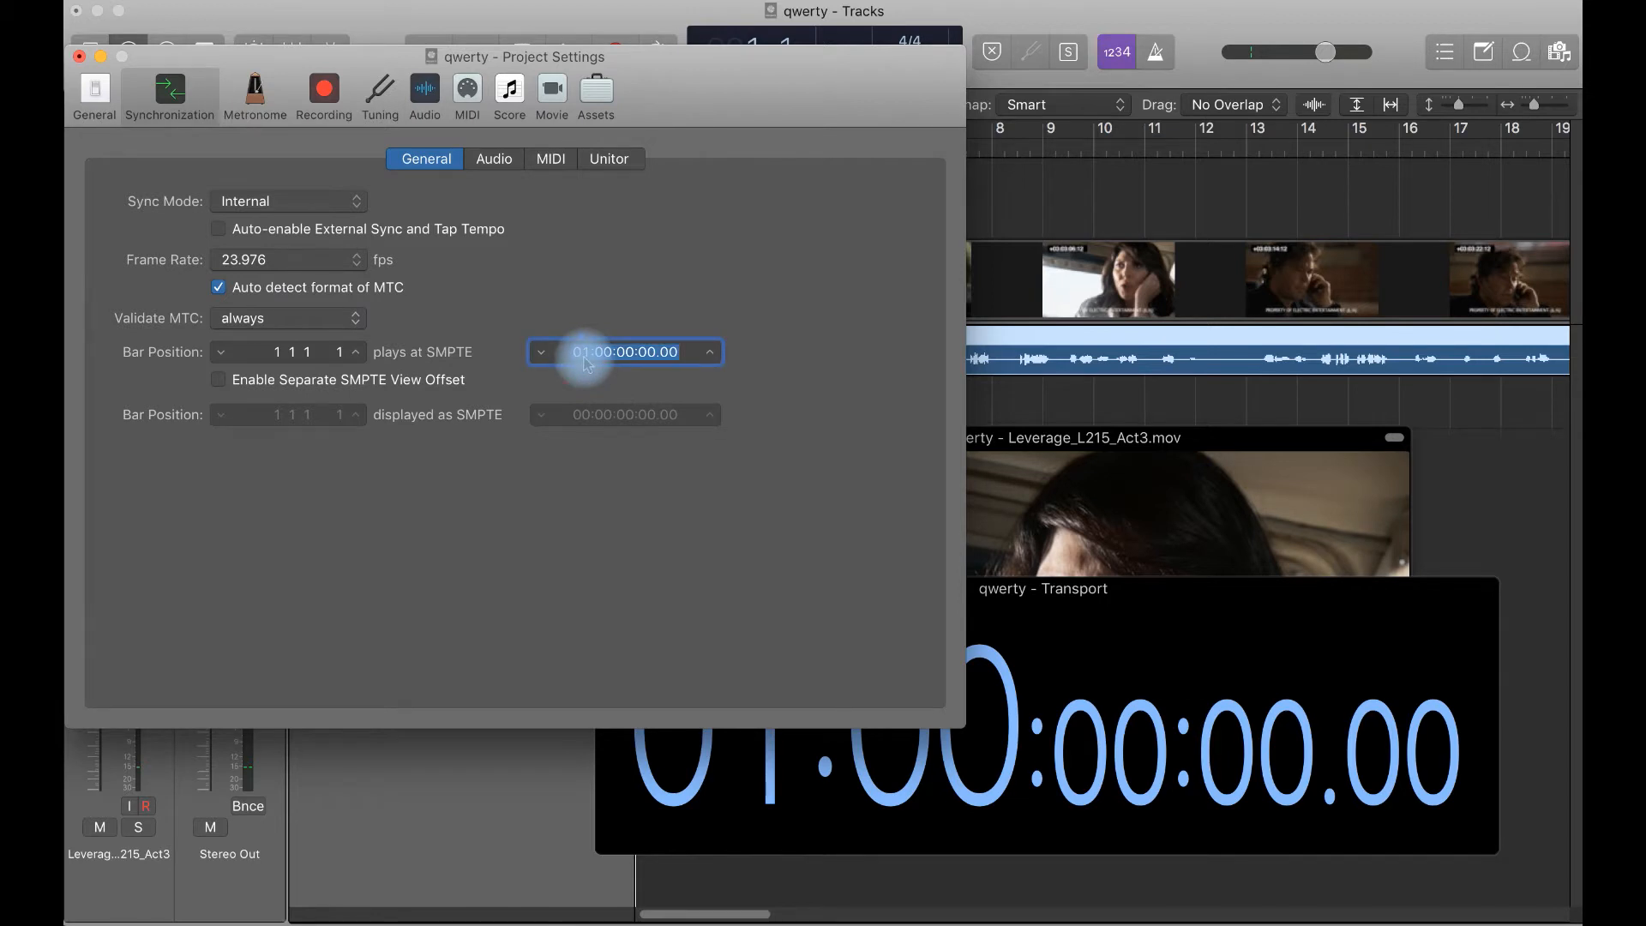
pyautogui.moveTo(1050, 438); pyautogui.dragTo(1303, 198)
pyautogui.click(1015, 608)
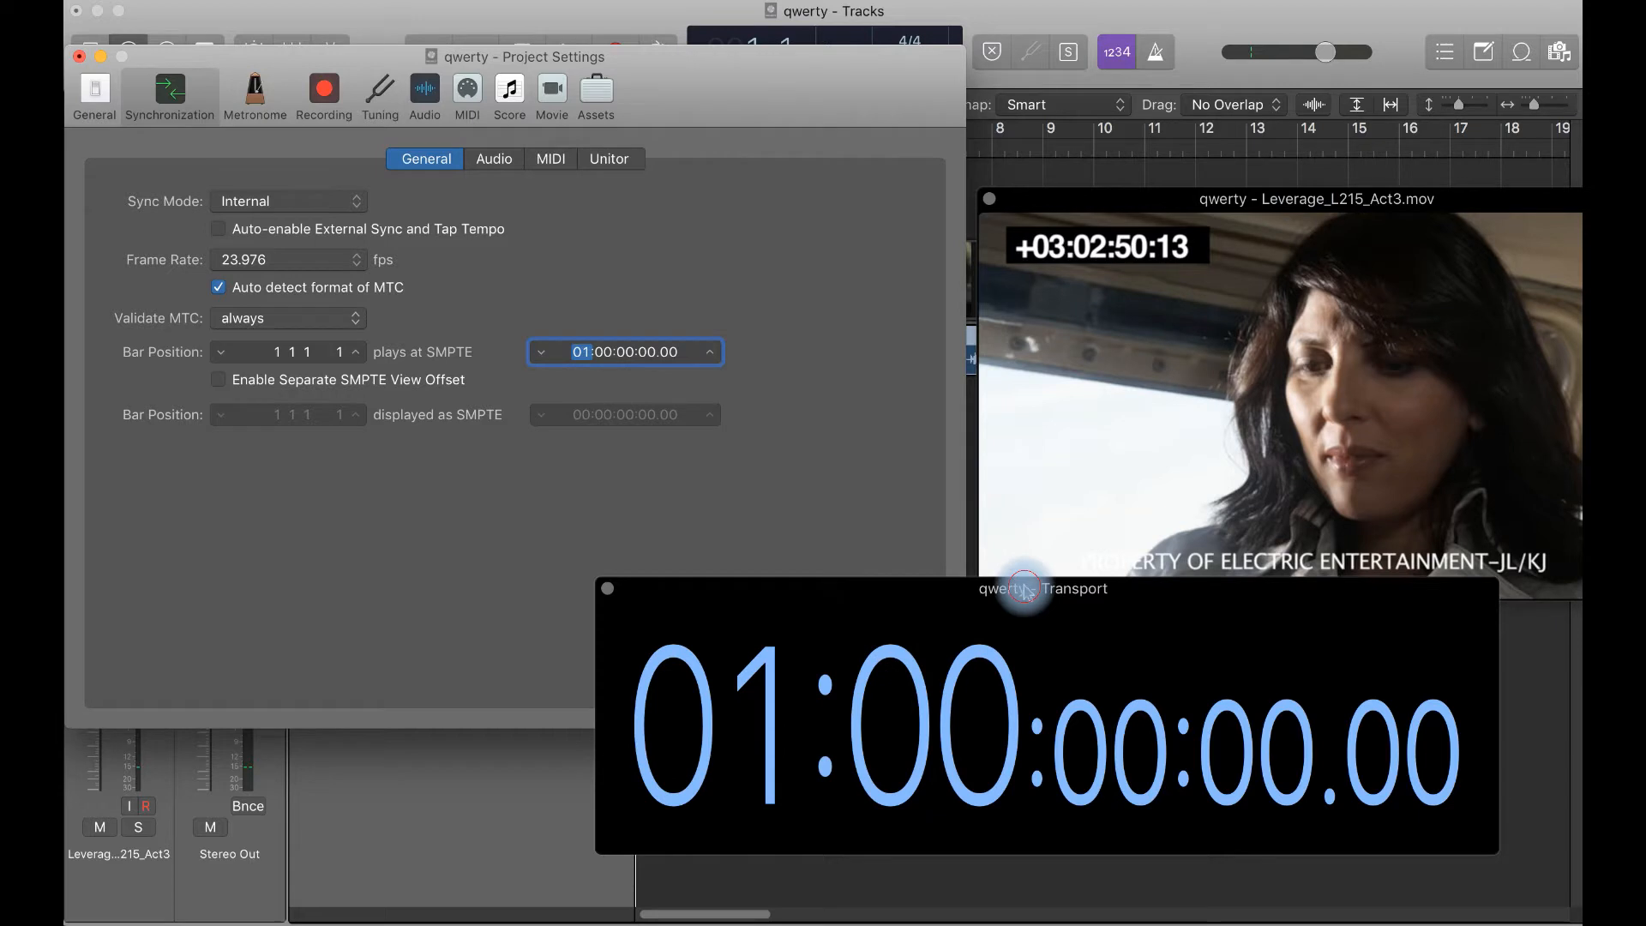
pyautogui.moveTo(1020, 589); pyautogui.dragTo(967, 662)
# Set bar position 1 1 1 1 to play at SMPTE 03:02:50:13.00 and close the project settings
pyautogui.moveTo(1176, 395)
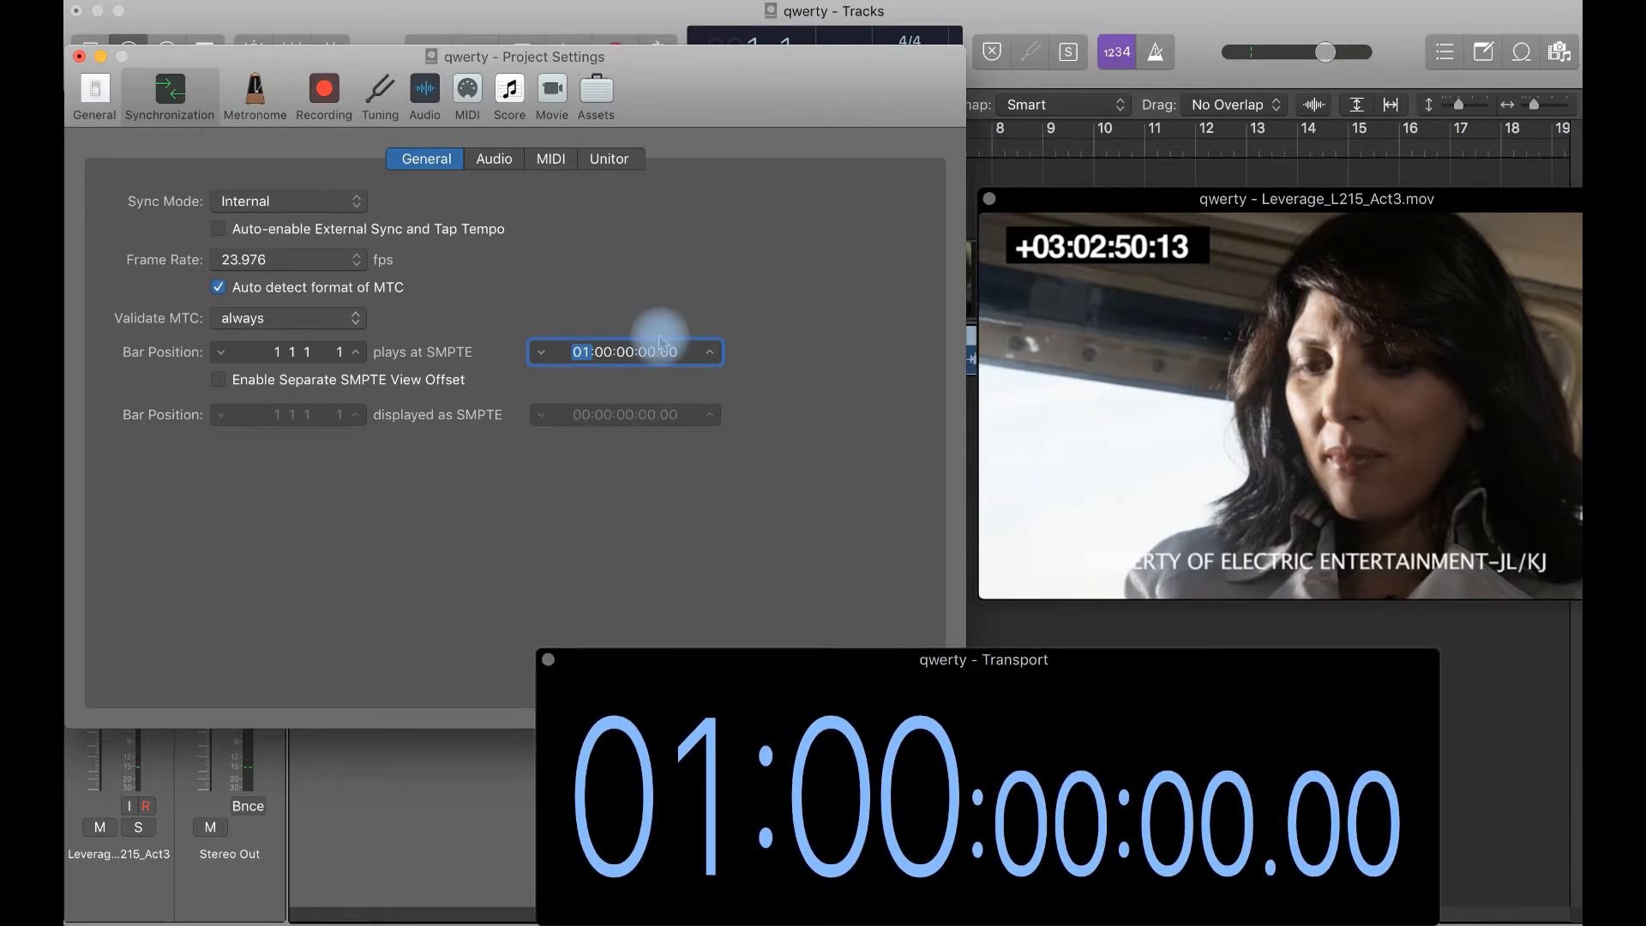
pyautogui.click(618, 360)
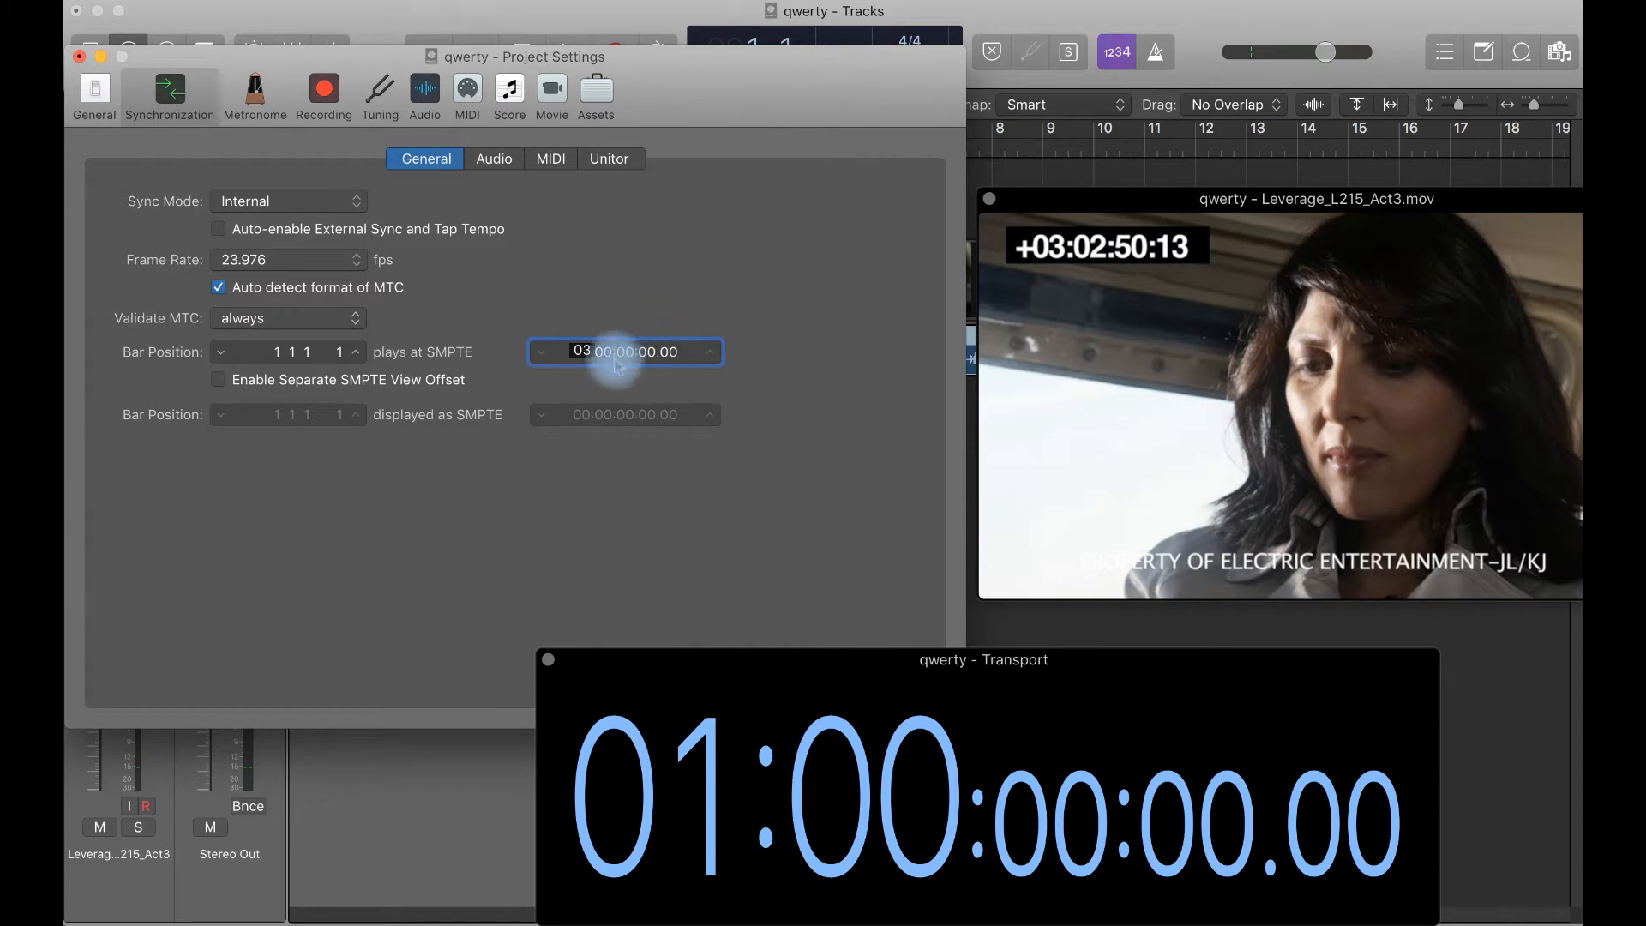
pyautogui.press('Return')
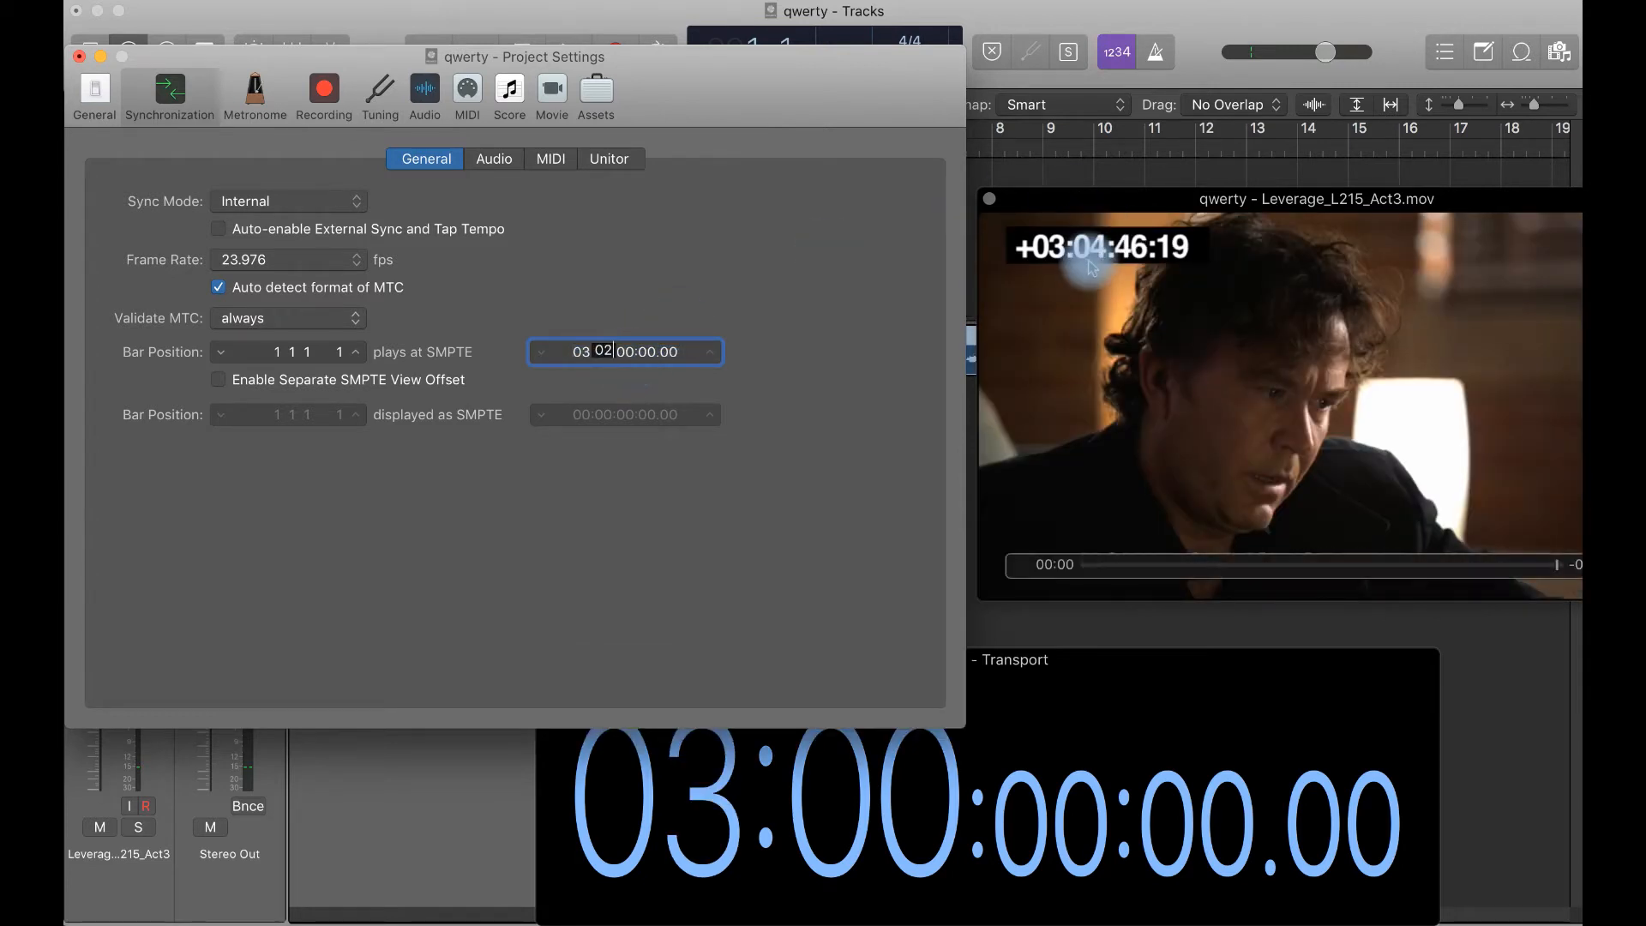
pyautogui.click(615, 339)
pyautogui.press('Return')
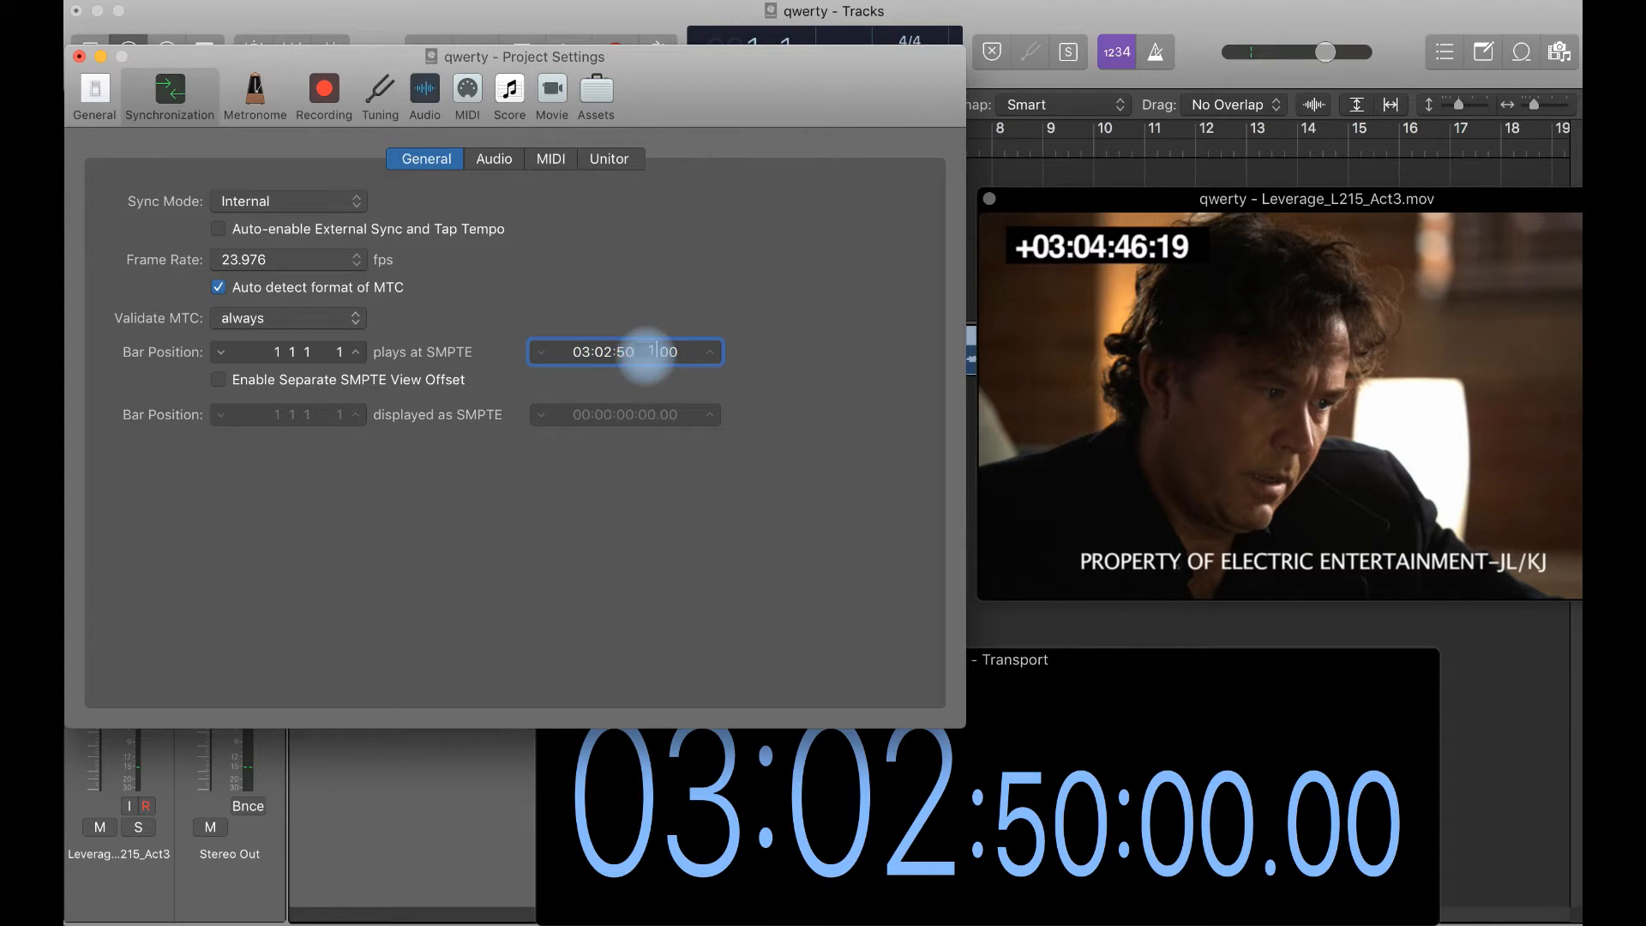
pyautogui.press('Return')
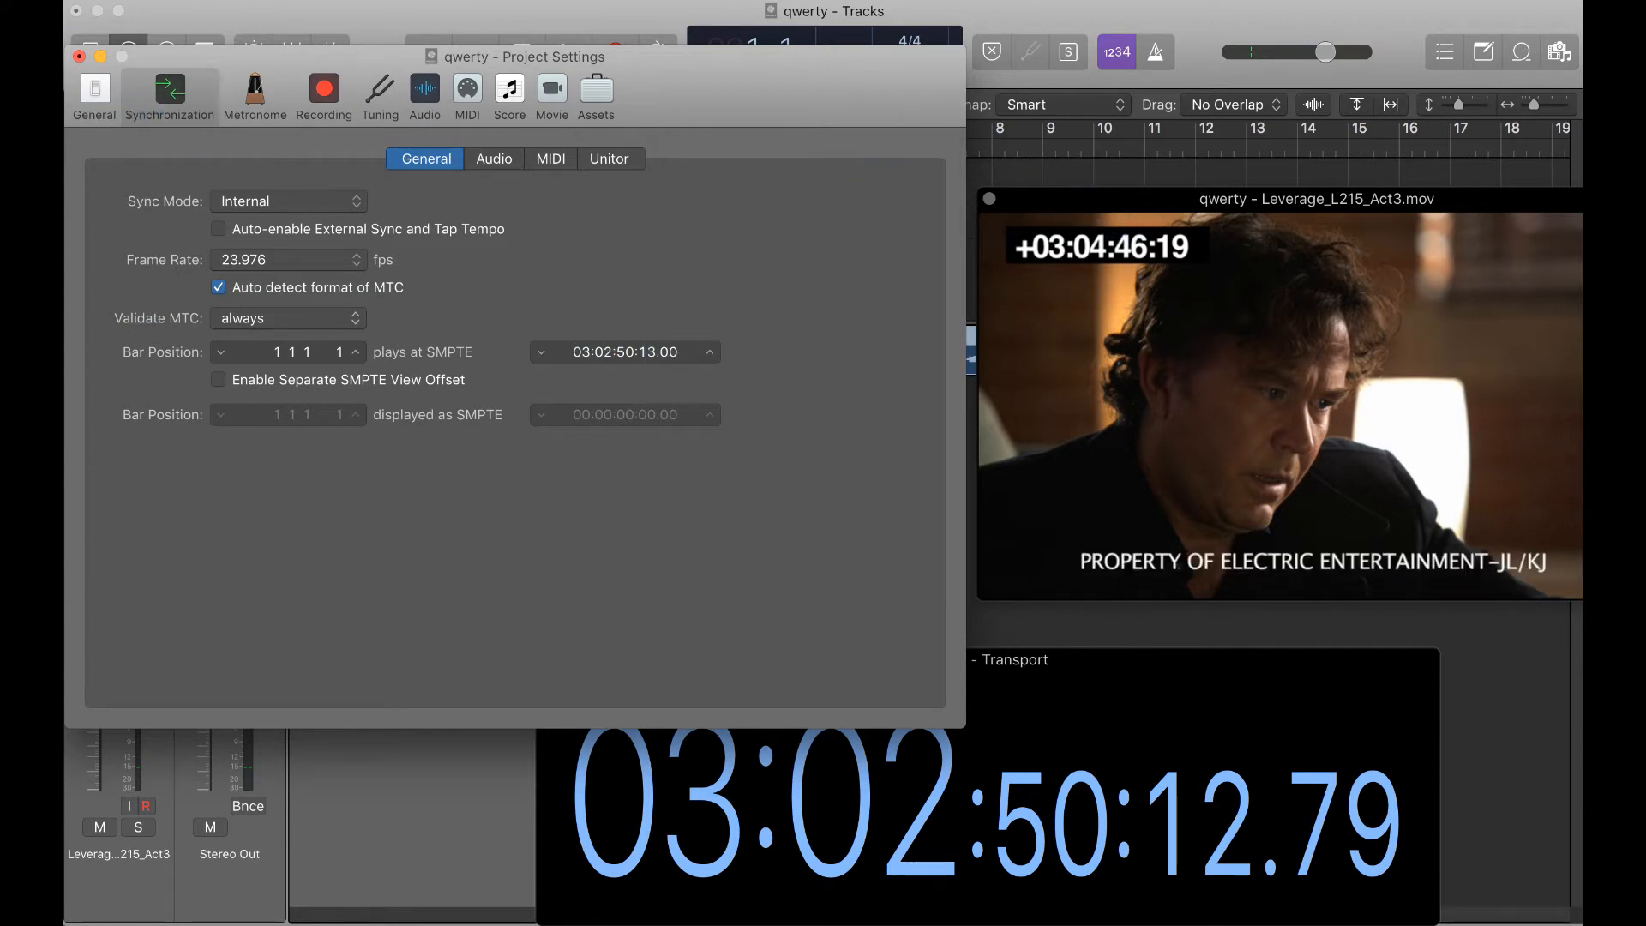
pyautogui.click(78, 58)
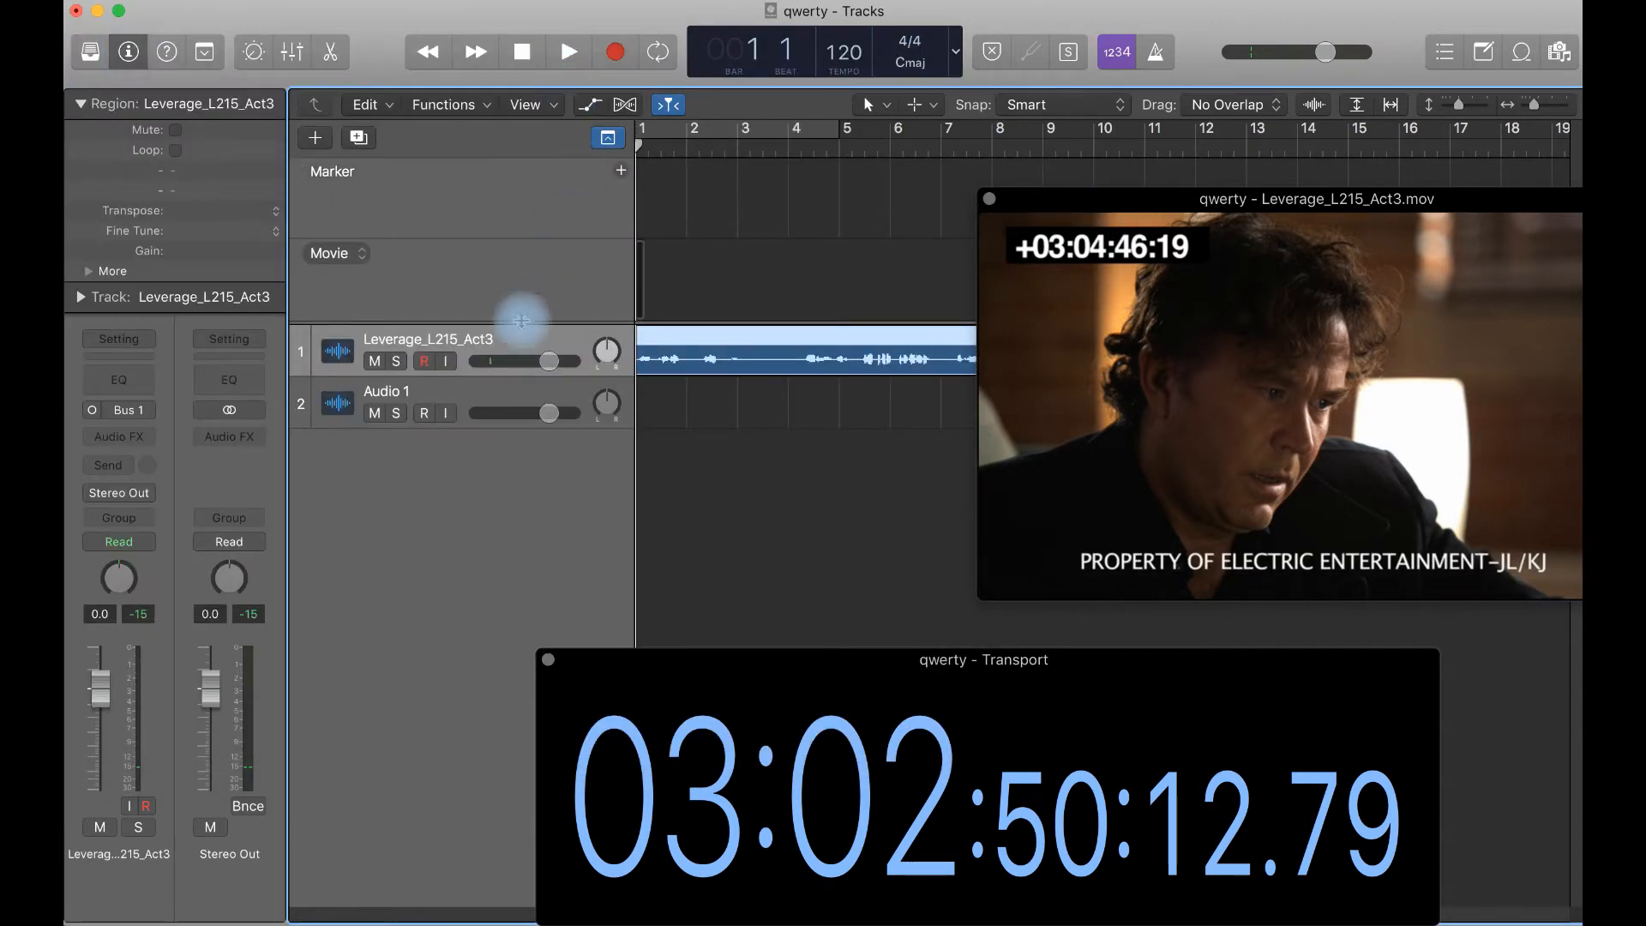
# Show the secondary ruler in the Tracks area, reposition the time display, and play the project briefly to check the timecode
pyautogui.click(526, 104)
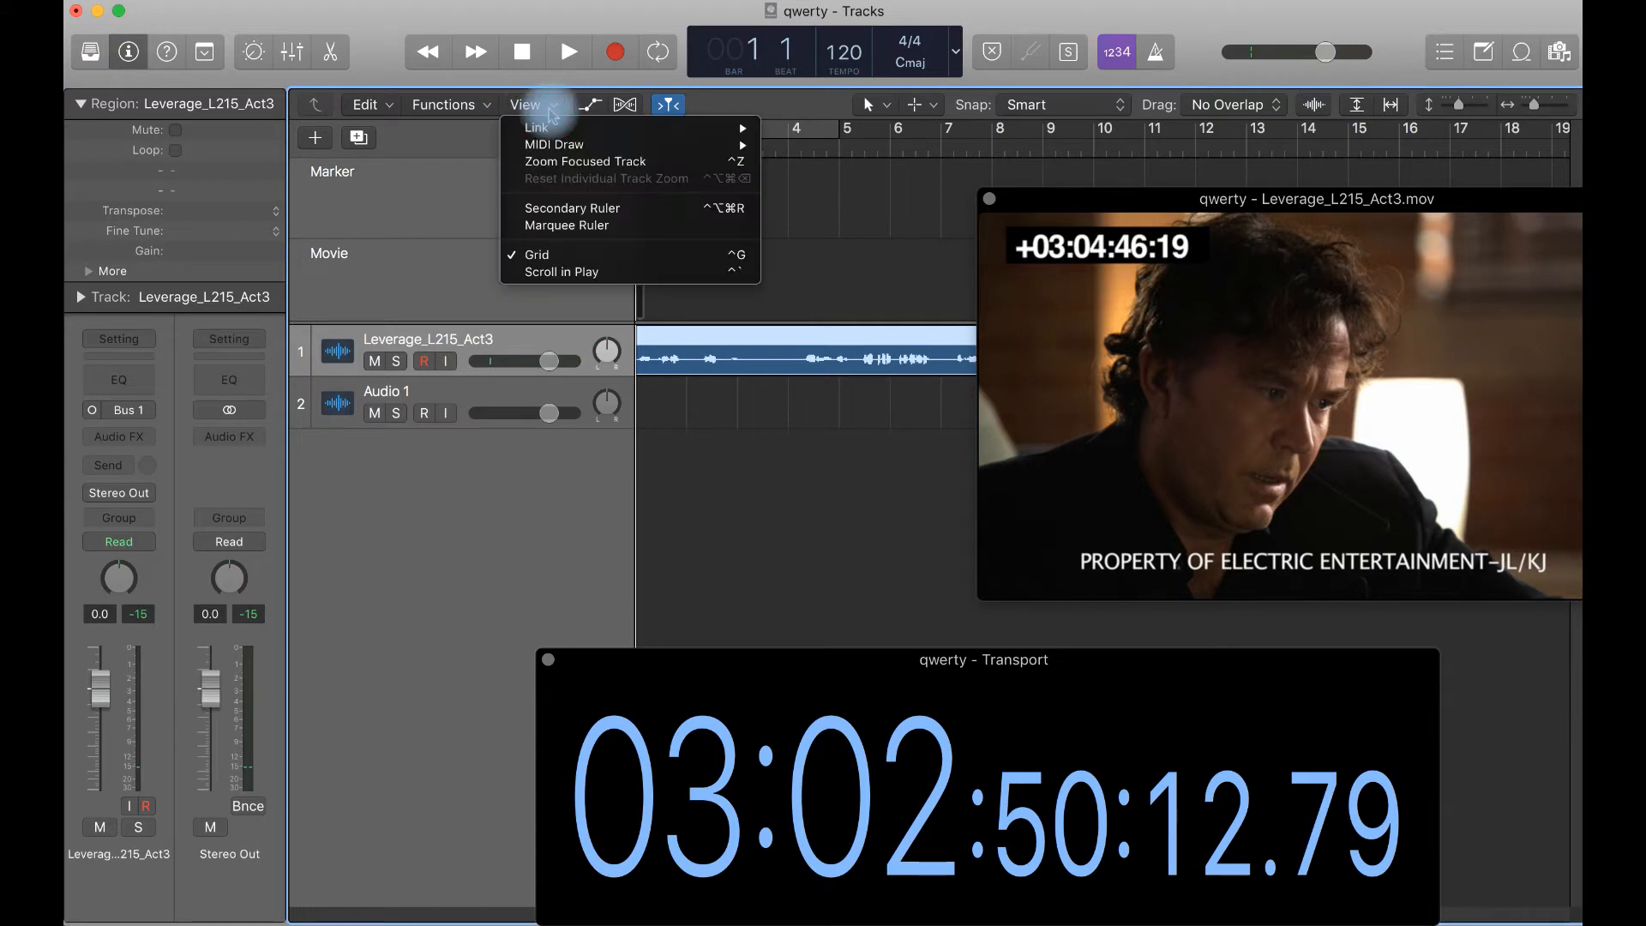
pyautogui.click(549, 207)
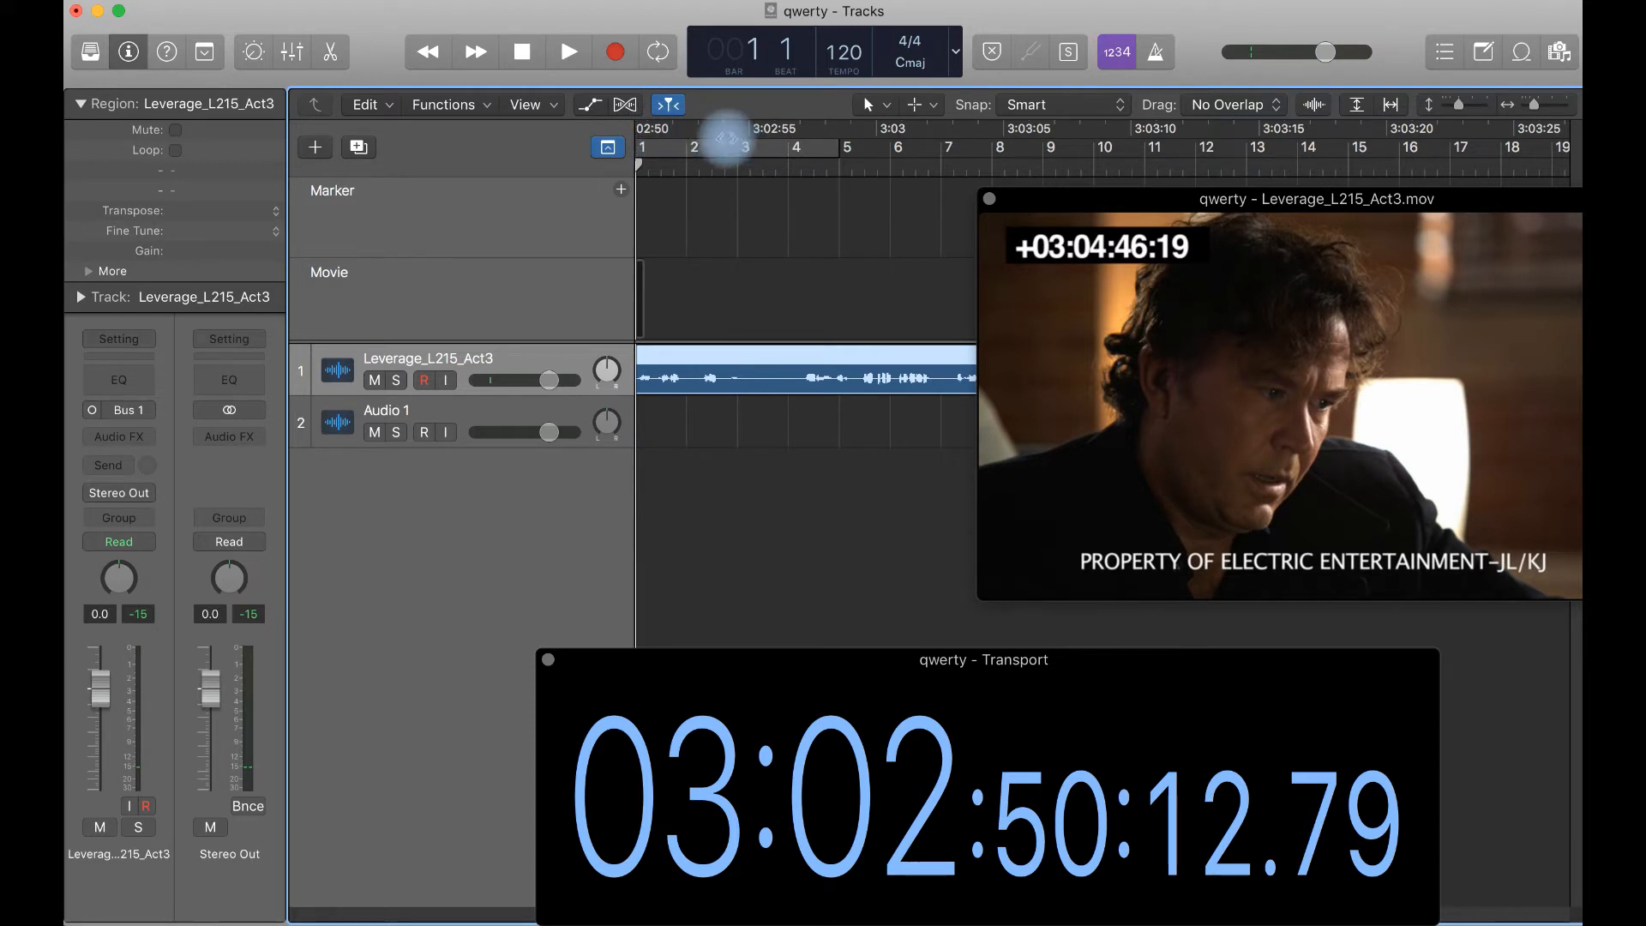
pyautogui.moveTo(980, 661); pyautogui.dragTo(1073, 631)
pyautogui.press('space')
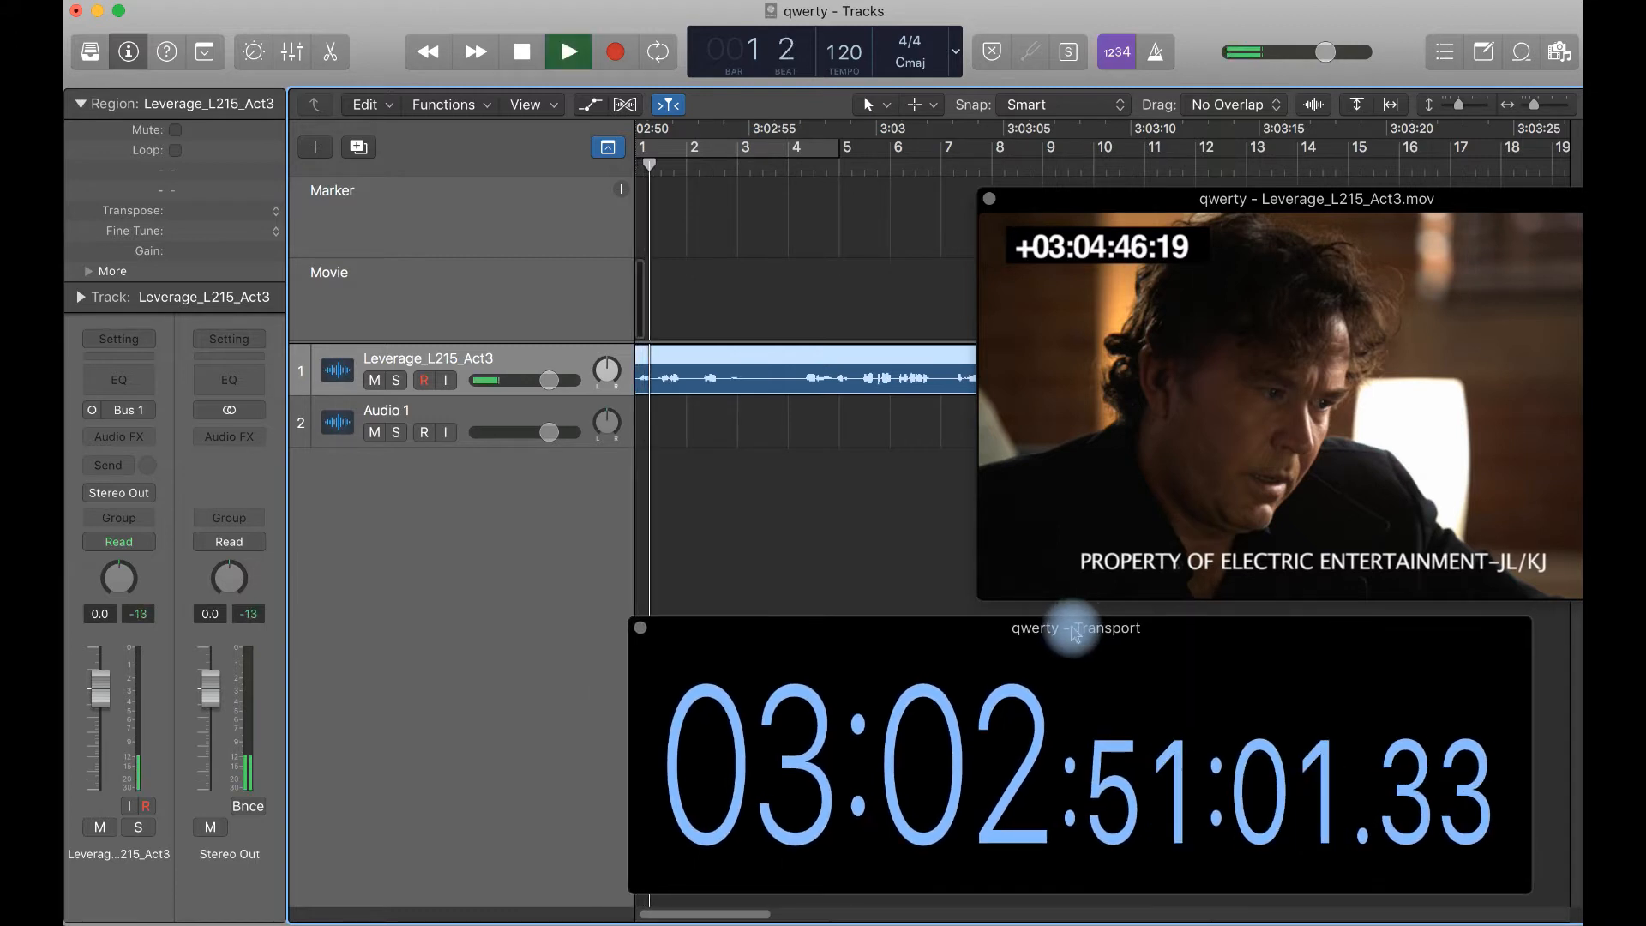
pyautogui.press('space')
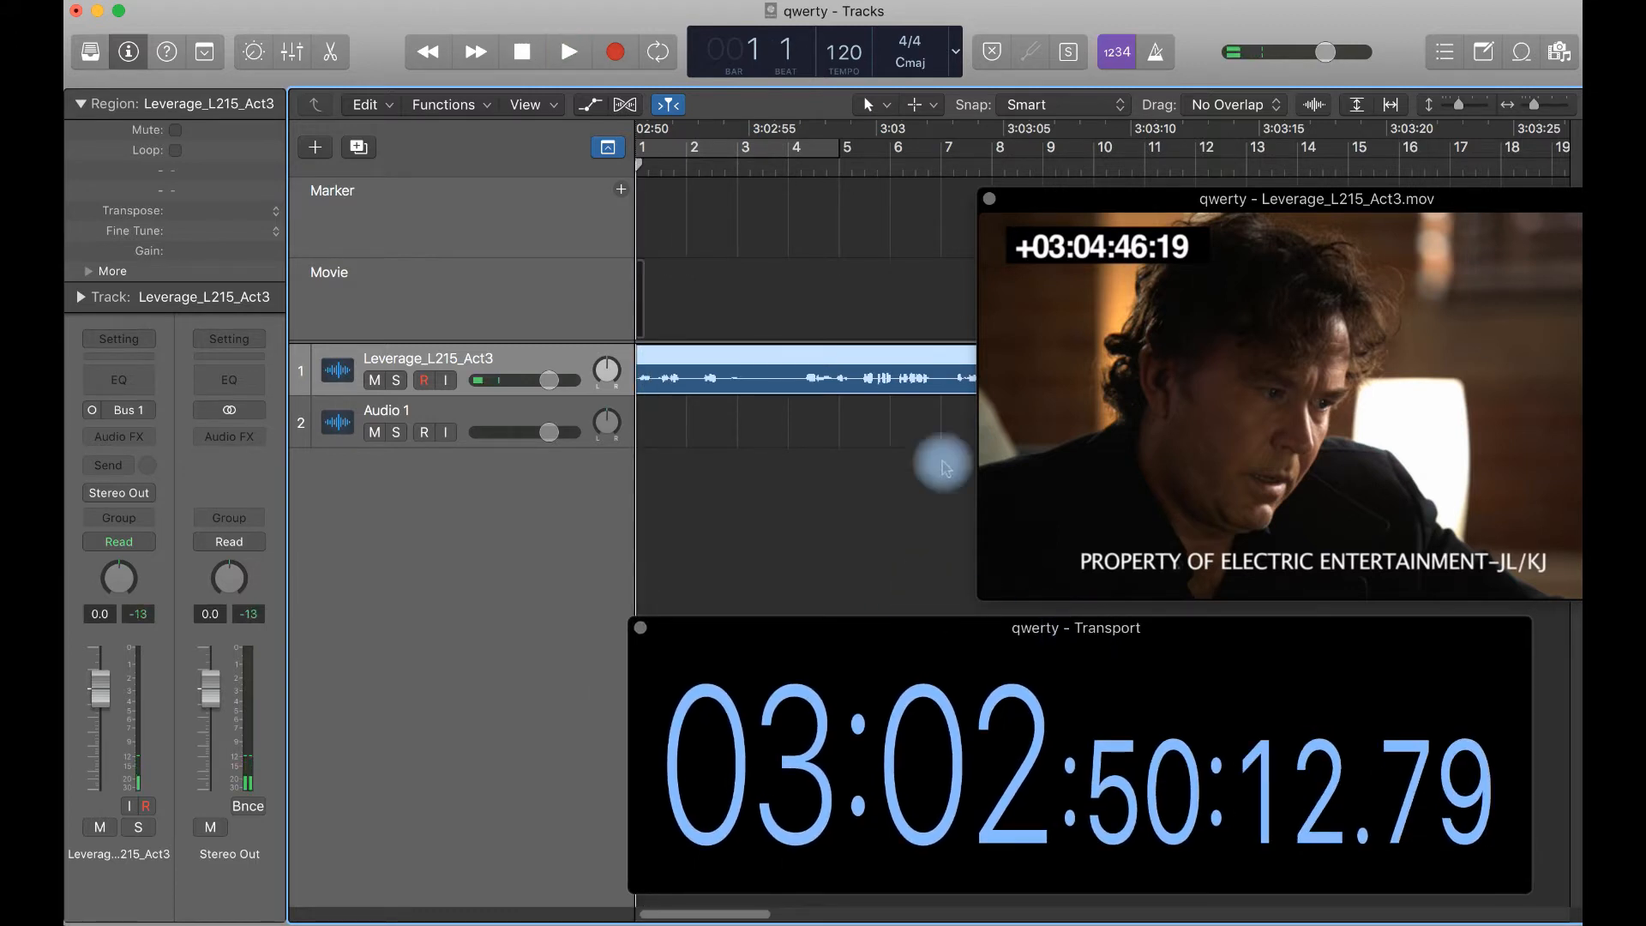
# Move the movie window over the tracks and examine the timecode and bar rulers at different horizontal zoom levels
pyautogui.moveTo(1053, 203); pyautogui.dragTo(835, 203)
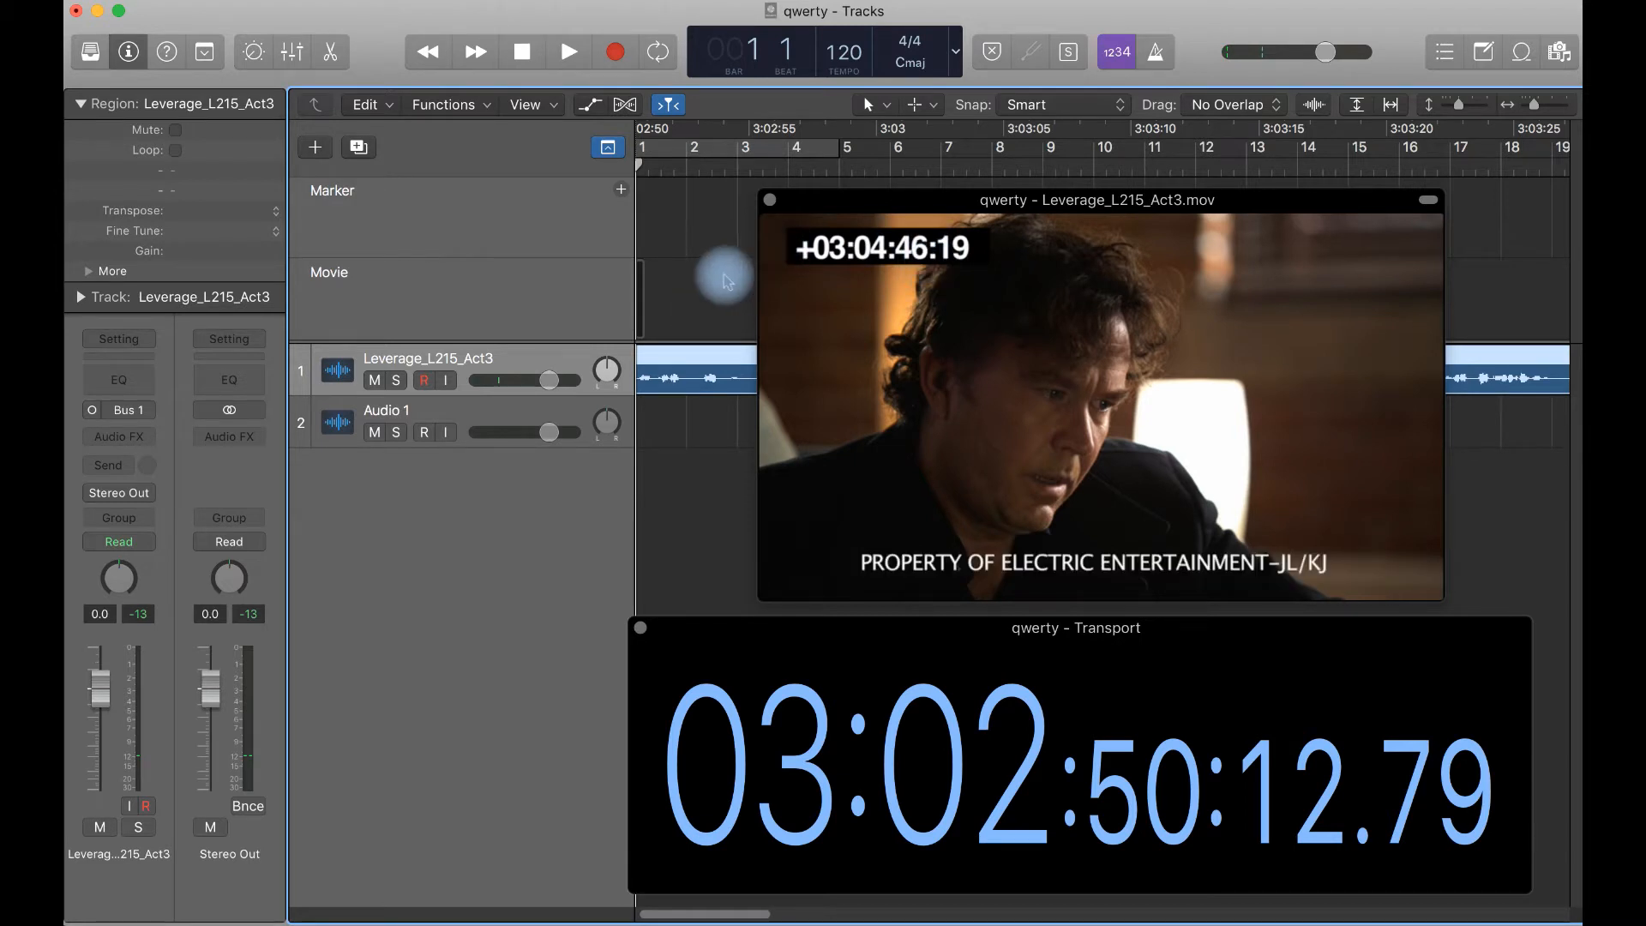
pyautogui.press('super+Right')
pyautogui.press('super+Right')
pyautogui.press('super+Right')
pyautogui.press('super+Right')
pyautogui.press('super+Right')
pyautogui.press('super+Right')
pyautogui.press('super+Right')
pyautogui.press('super+Right')
pyautogui.press('super+Left')
pyautogui.press('super+Left')
pyautogui.press('super+Left')
pyautogui.press('super+Left')
pyautogui.press('super+Left')
pyautogui.press('super+Left')
pyautogui.press('super+Left')
pyautogui.press('super+Left')
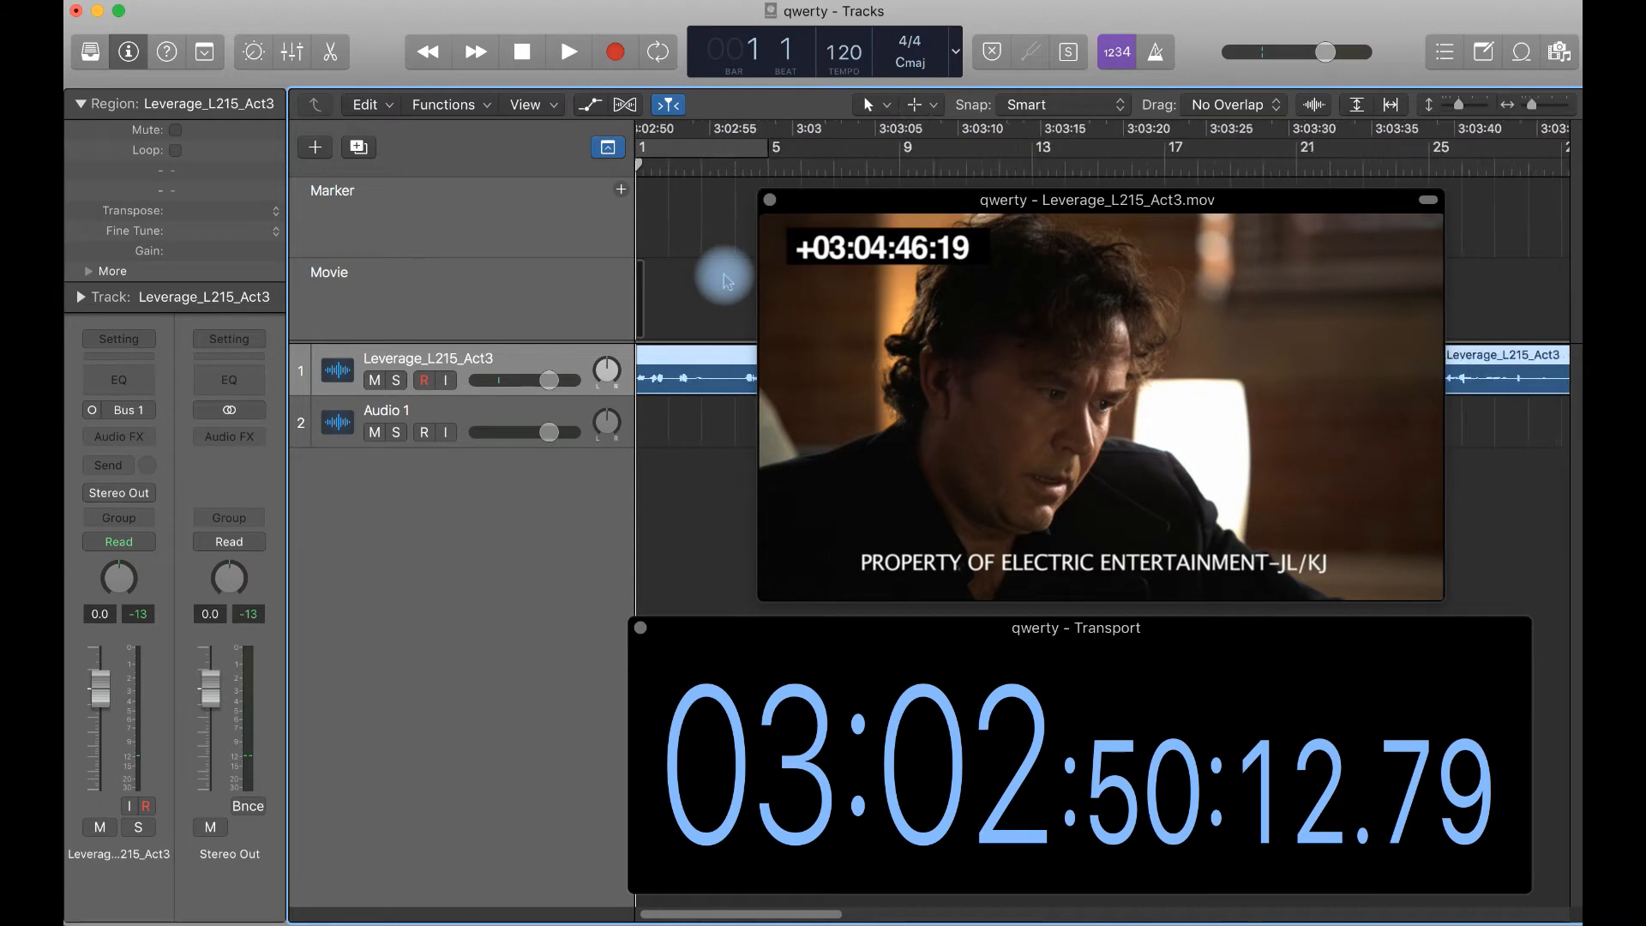
pyautogui.press('super+Left')
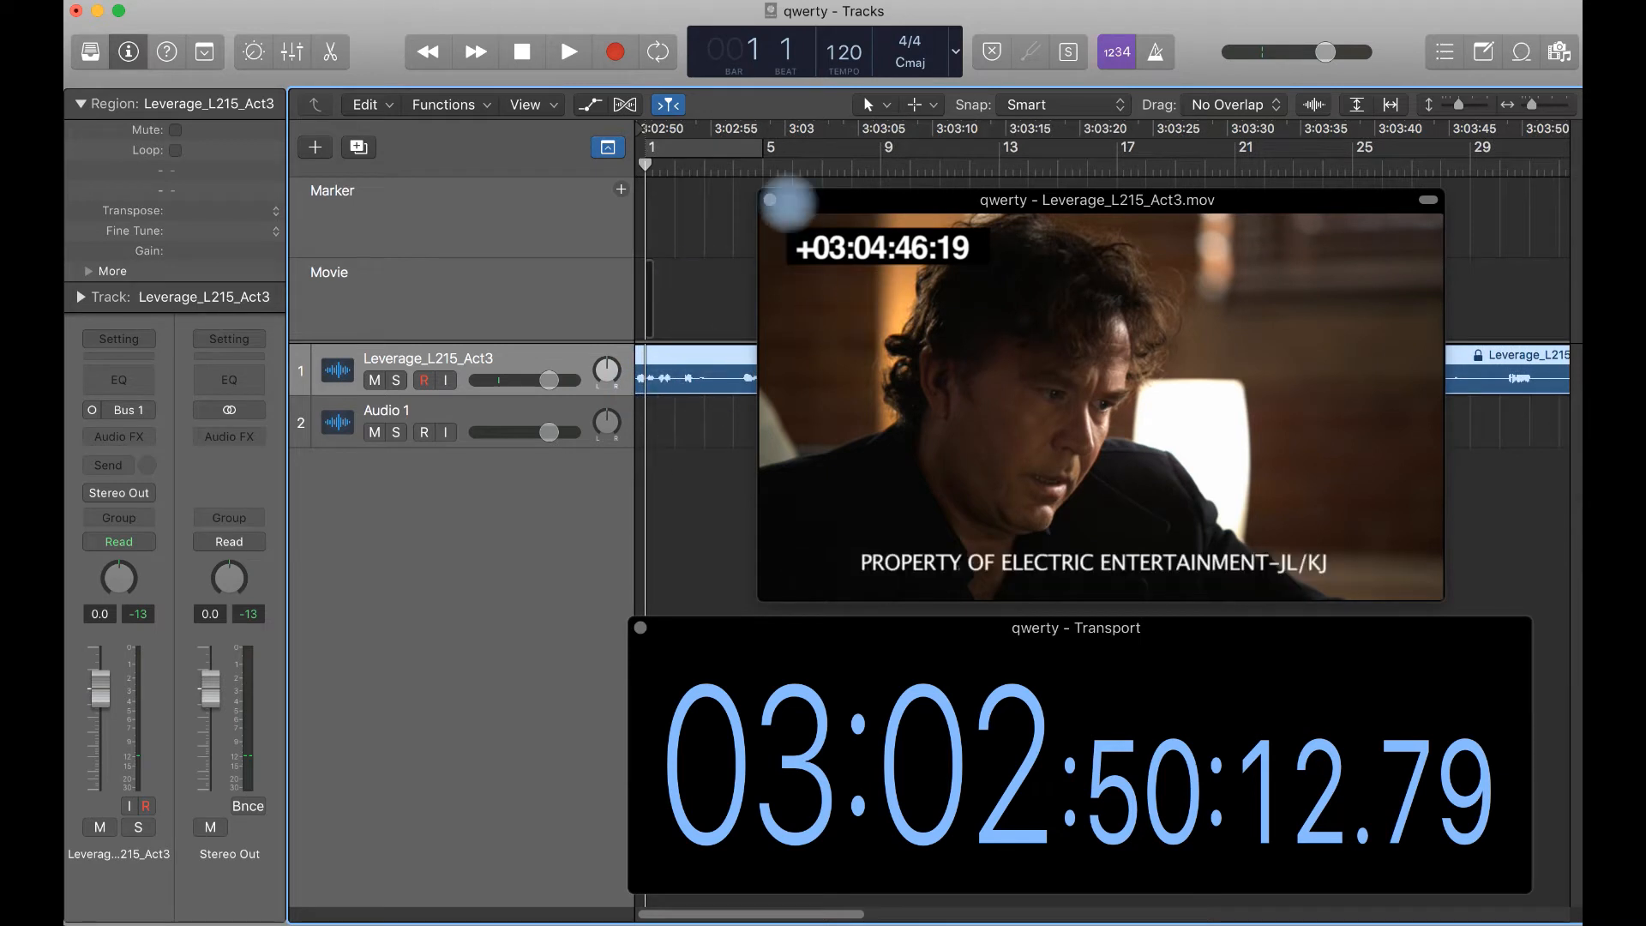
# Close the movie window, remove the movie from the project, and delete its audio region and the Audio 1 track
pyautogui.click(770, 200)
pyautogui.click(332, 272)
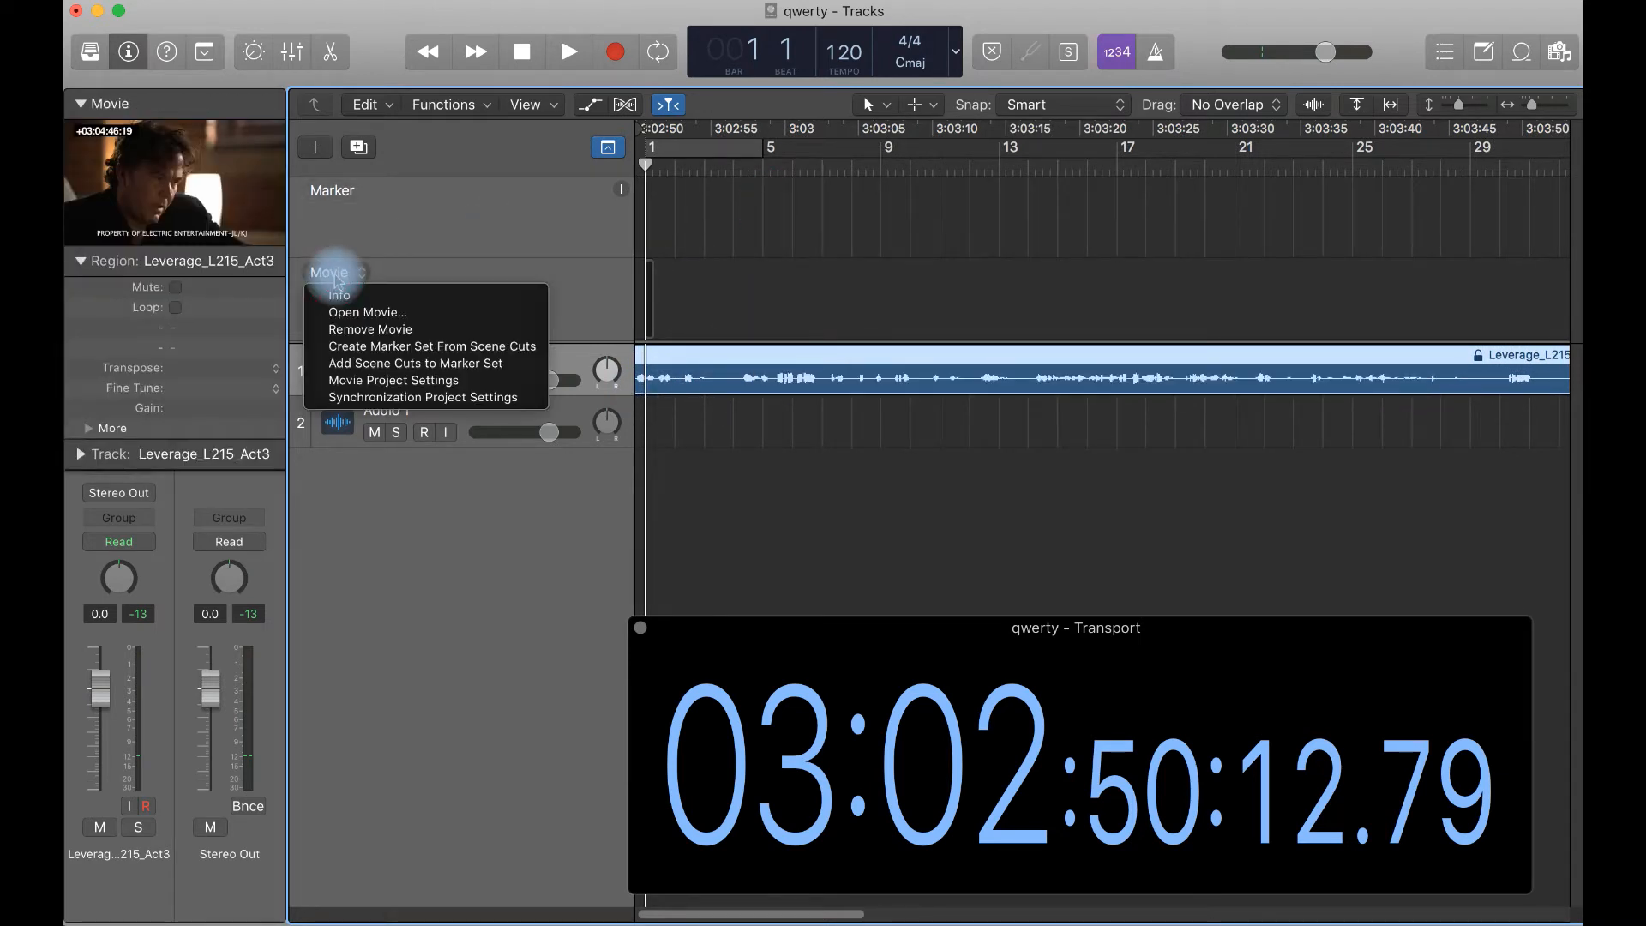
pyautogui.click(341, 329)
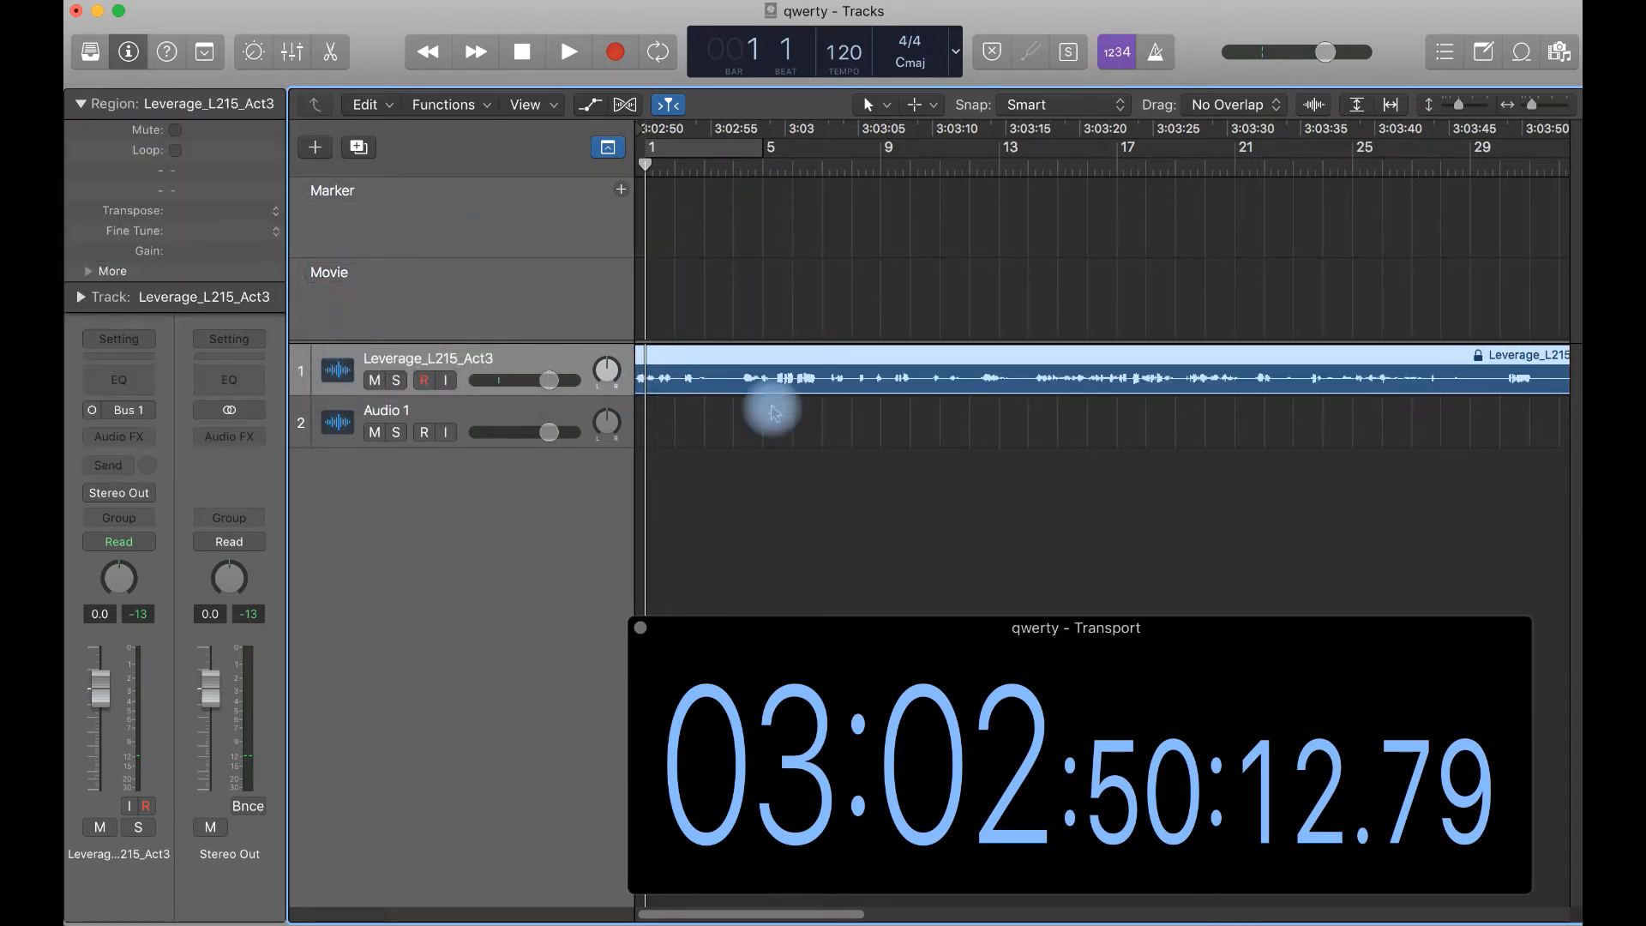
pyautogui.press('Delete')
pyautogui.click(440, 410)
pyautogui.press('super+BackSpace')
# Open Leverage_L215_Act3.mov from the Movie Files folder inside the desktop's Leverage folder, importing its audio along with the movie
pyautogui.click(334, 272)
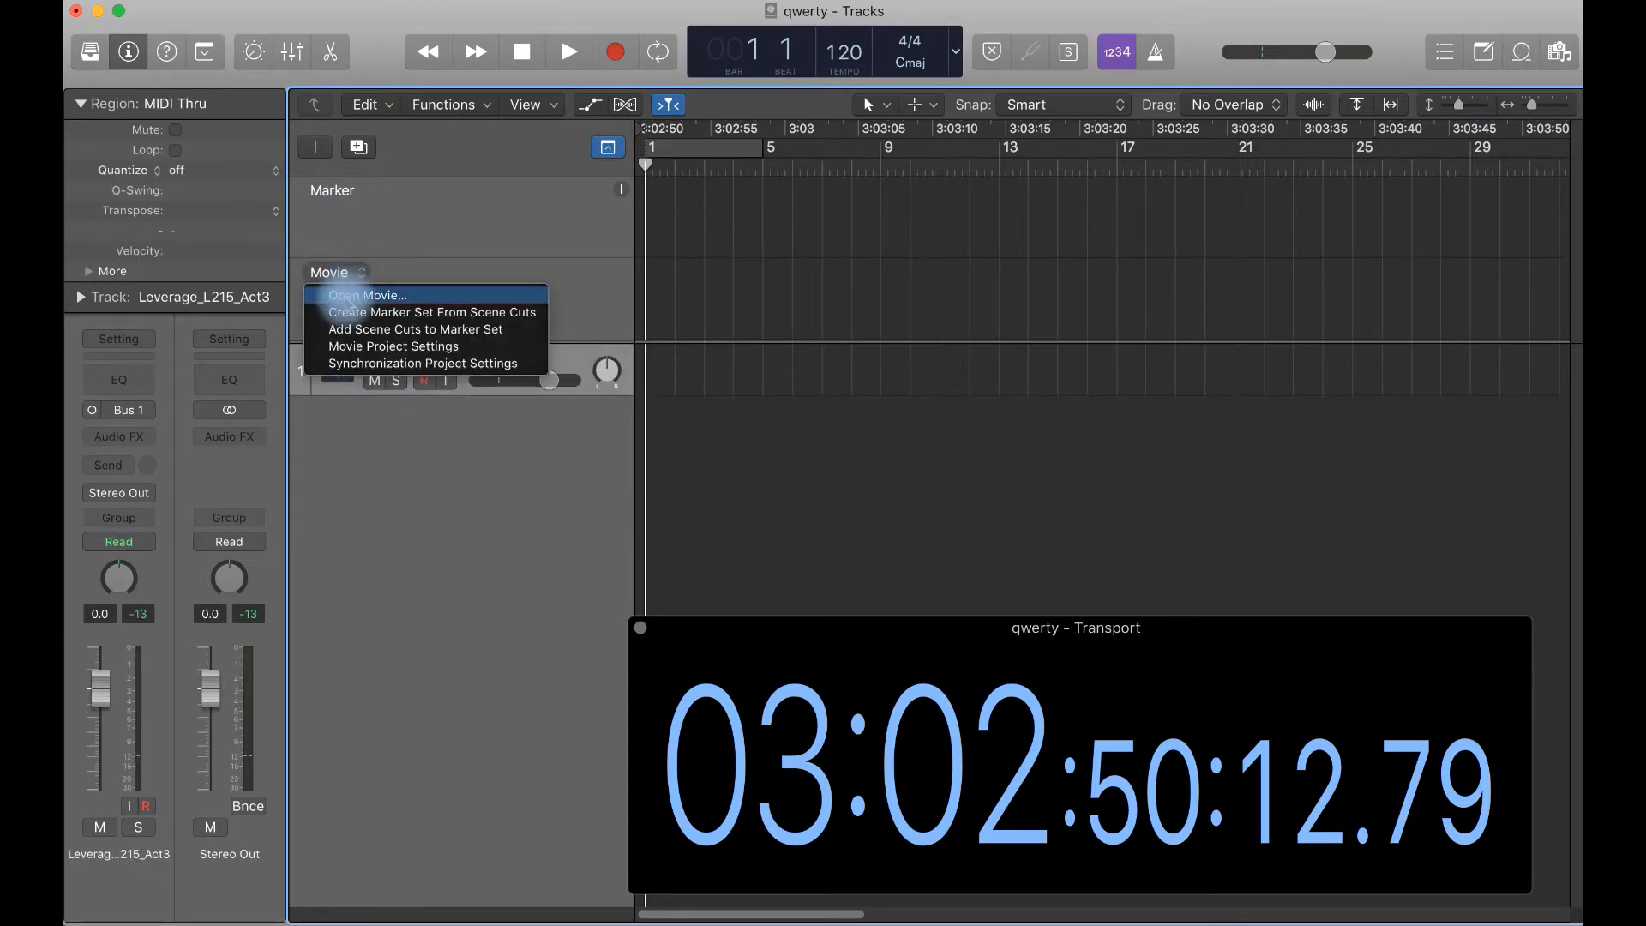
pyautogui.click(345, 301)
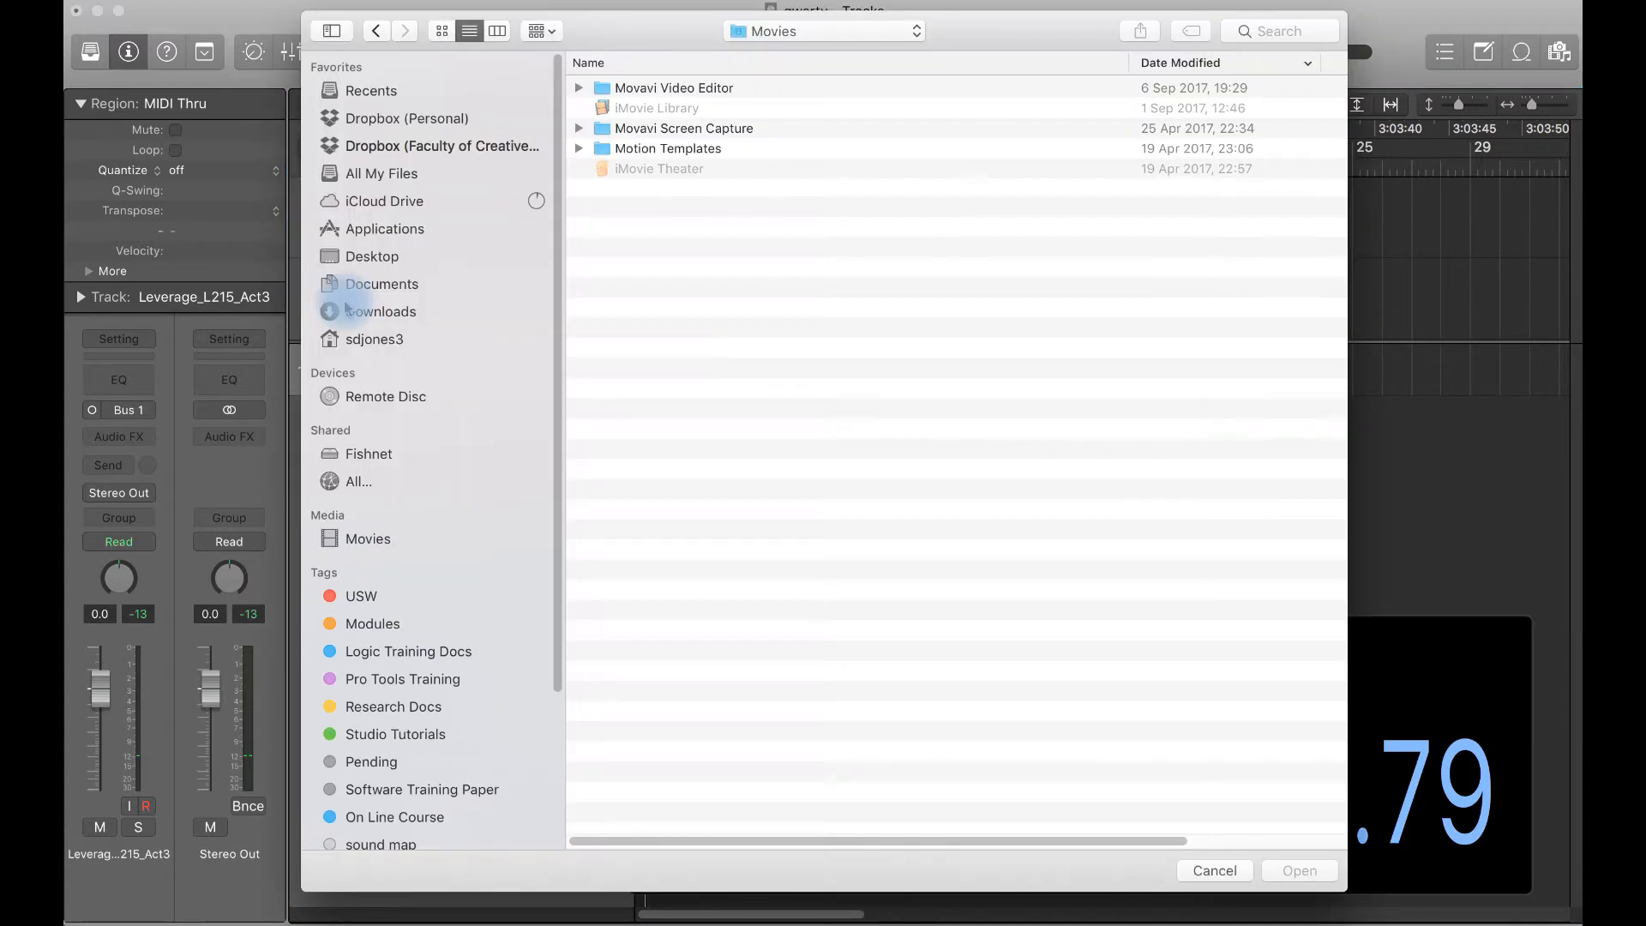
pyautogui.press('super+shift+d')
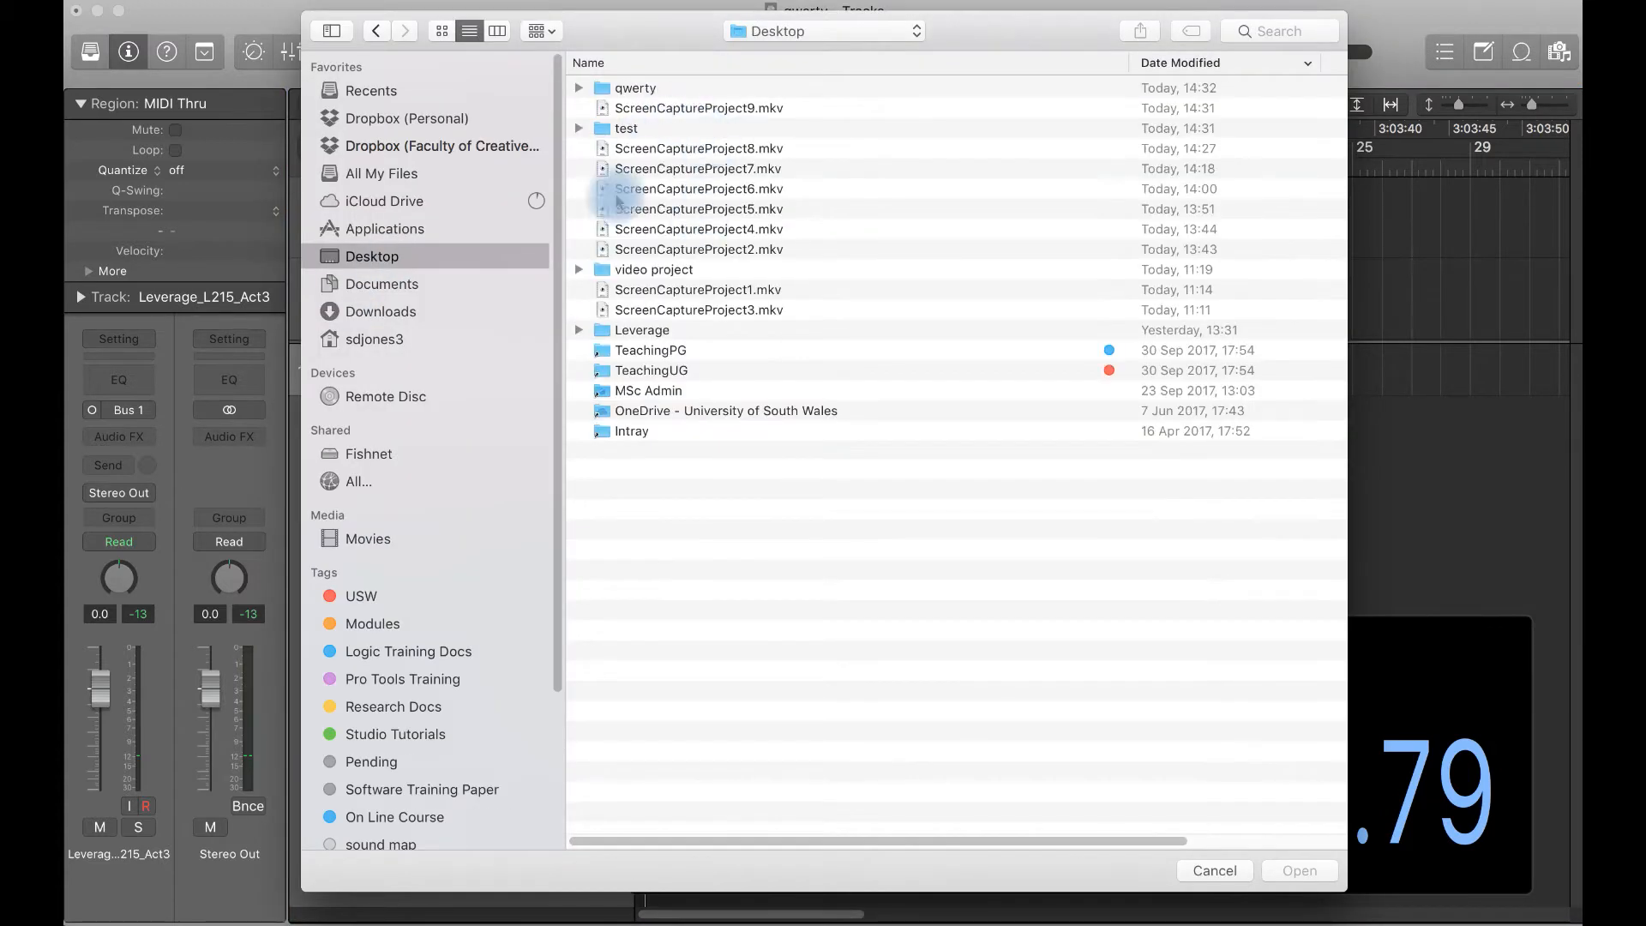
pyautogui.doubleClick(645, 336)
pyautogui.doubleClick(656, 149)
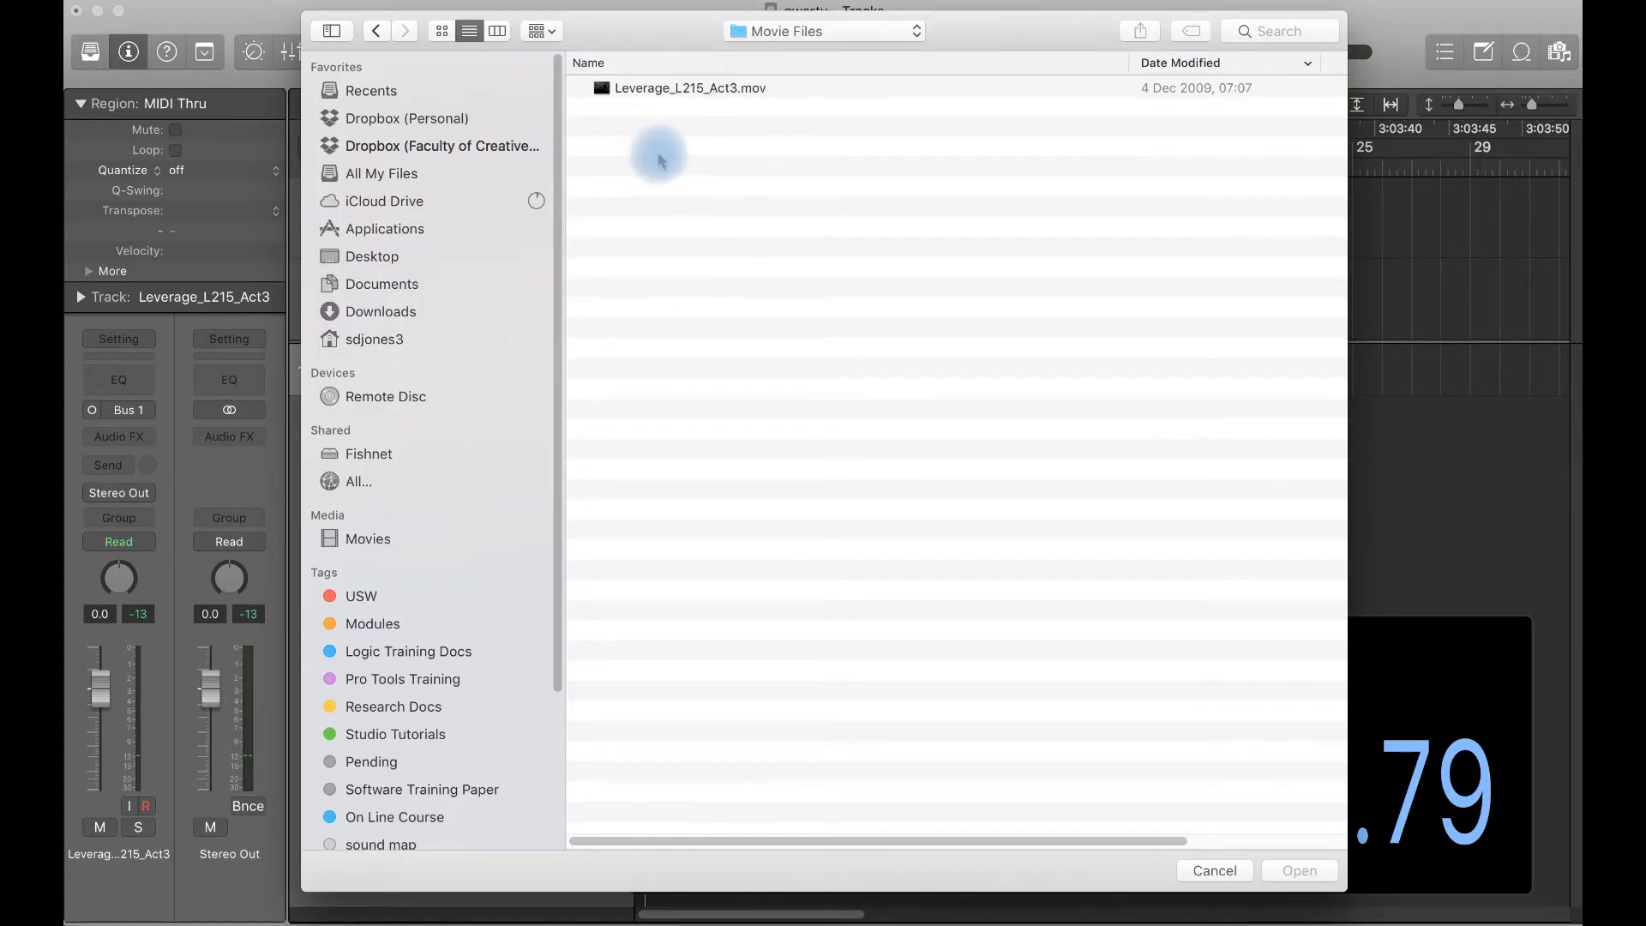
pyautogui.doubleClick(667, 89)
pyautogui.click(971, 333)
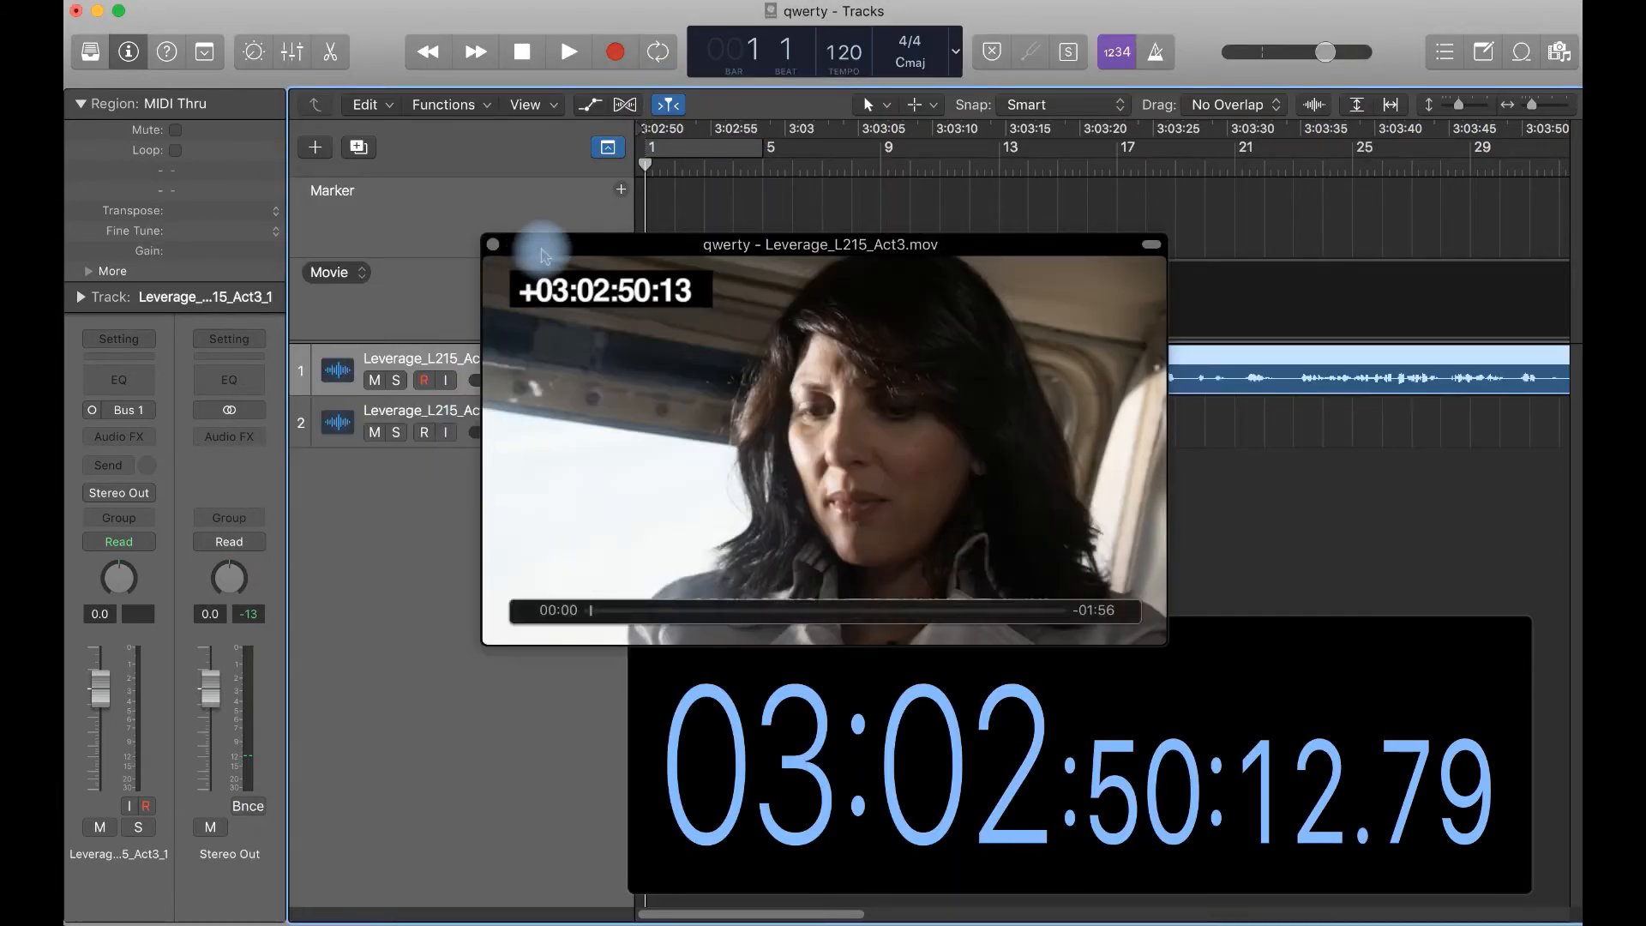
# Move the movie window off the track headers and delete the empty Leverage_L215_Act3 audio track
pyautogui.moveTo(553, 250); pyautogui.dragTo(894, 221)
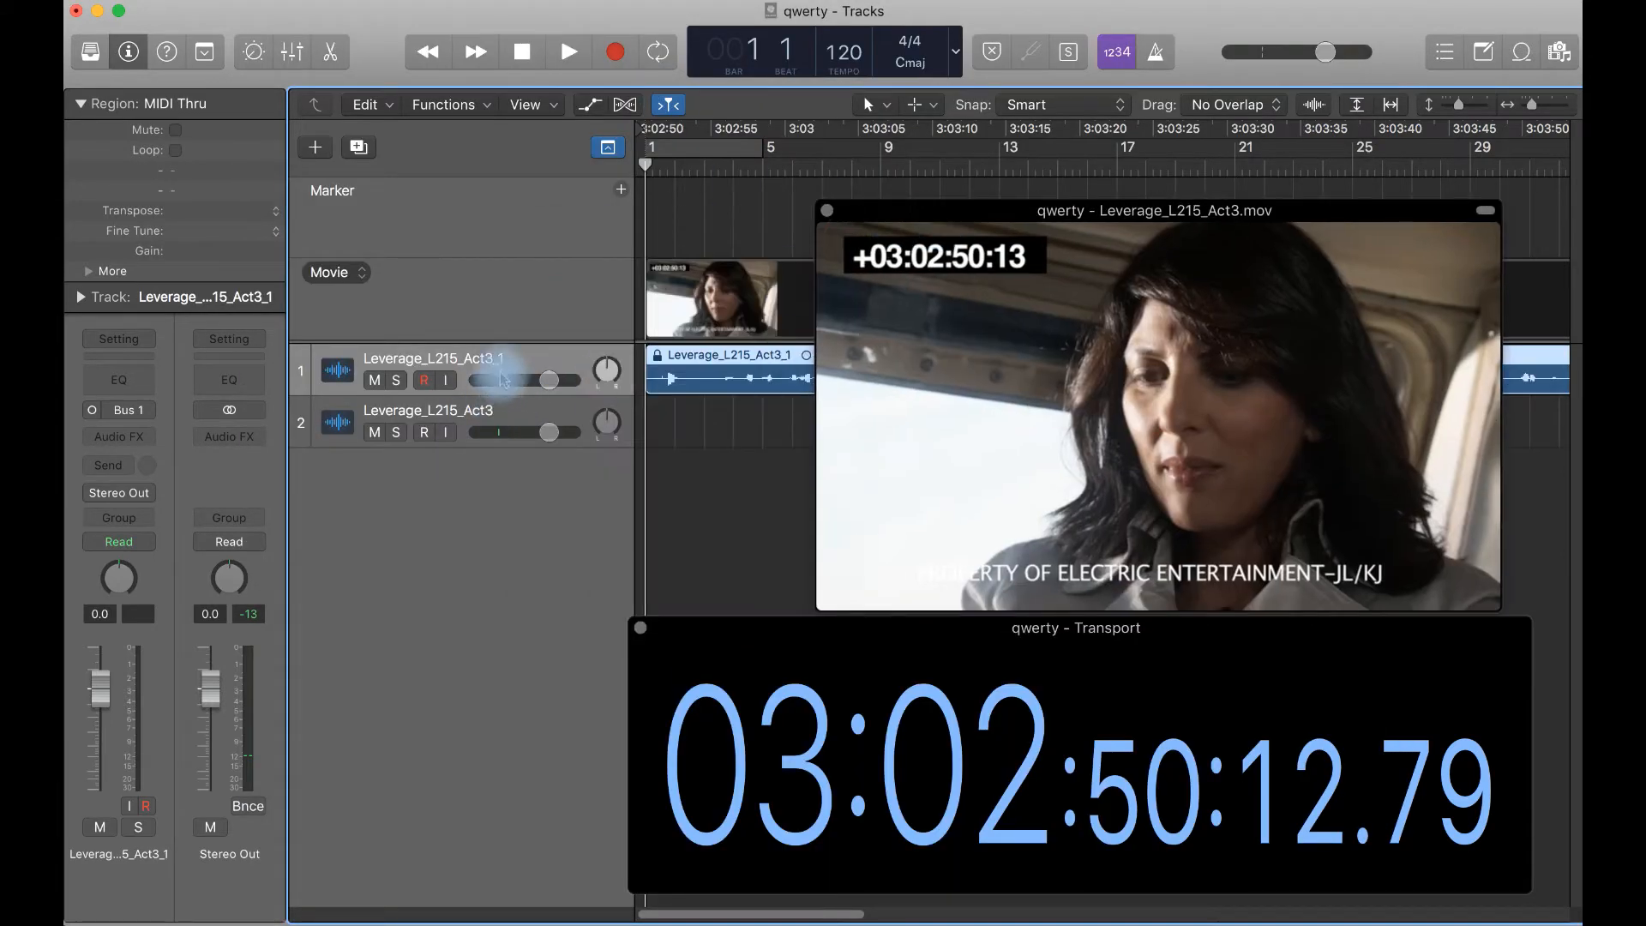
pyautogui.click(504, 408)
pyautogui.press('super+BackSpace')
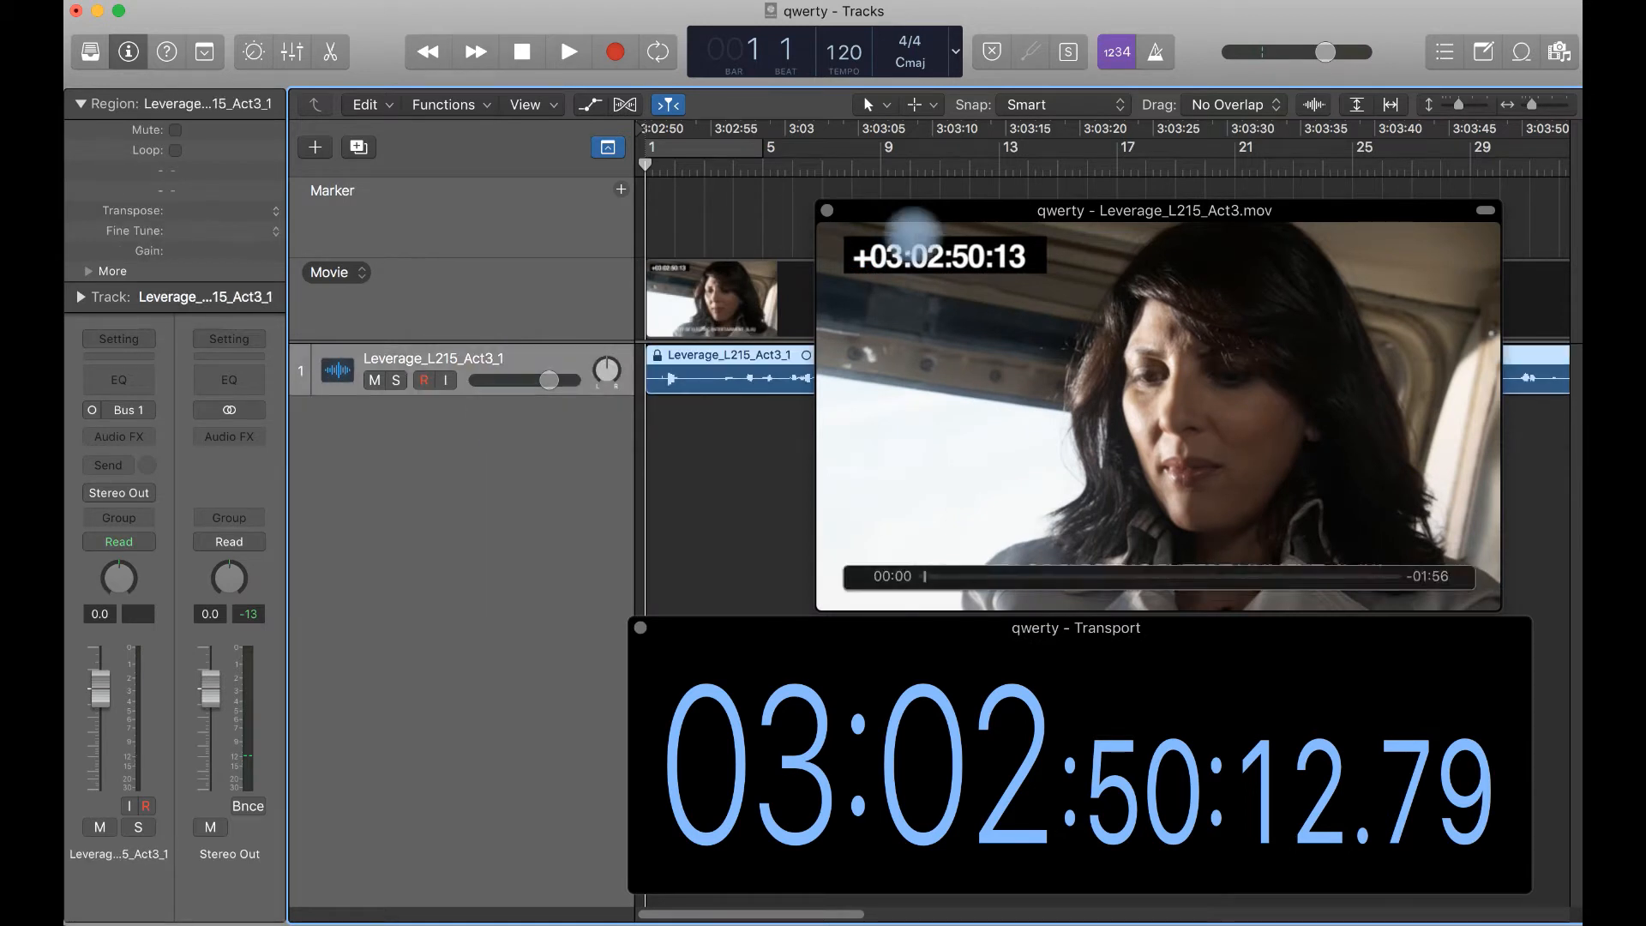
# Lower the Stereo Out level to about -11.2 dB, play the movie to compare both timecodes, and return the playhead to the start
pyautogui.moveTo(953, 222); pyautogui.dragTo(731, 231)
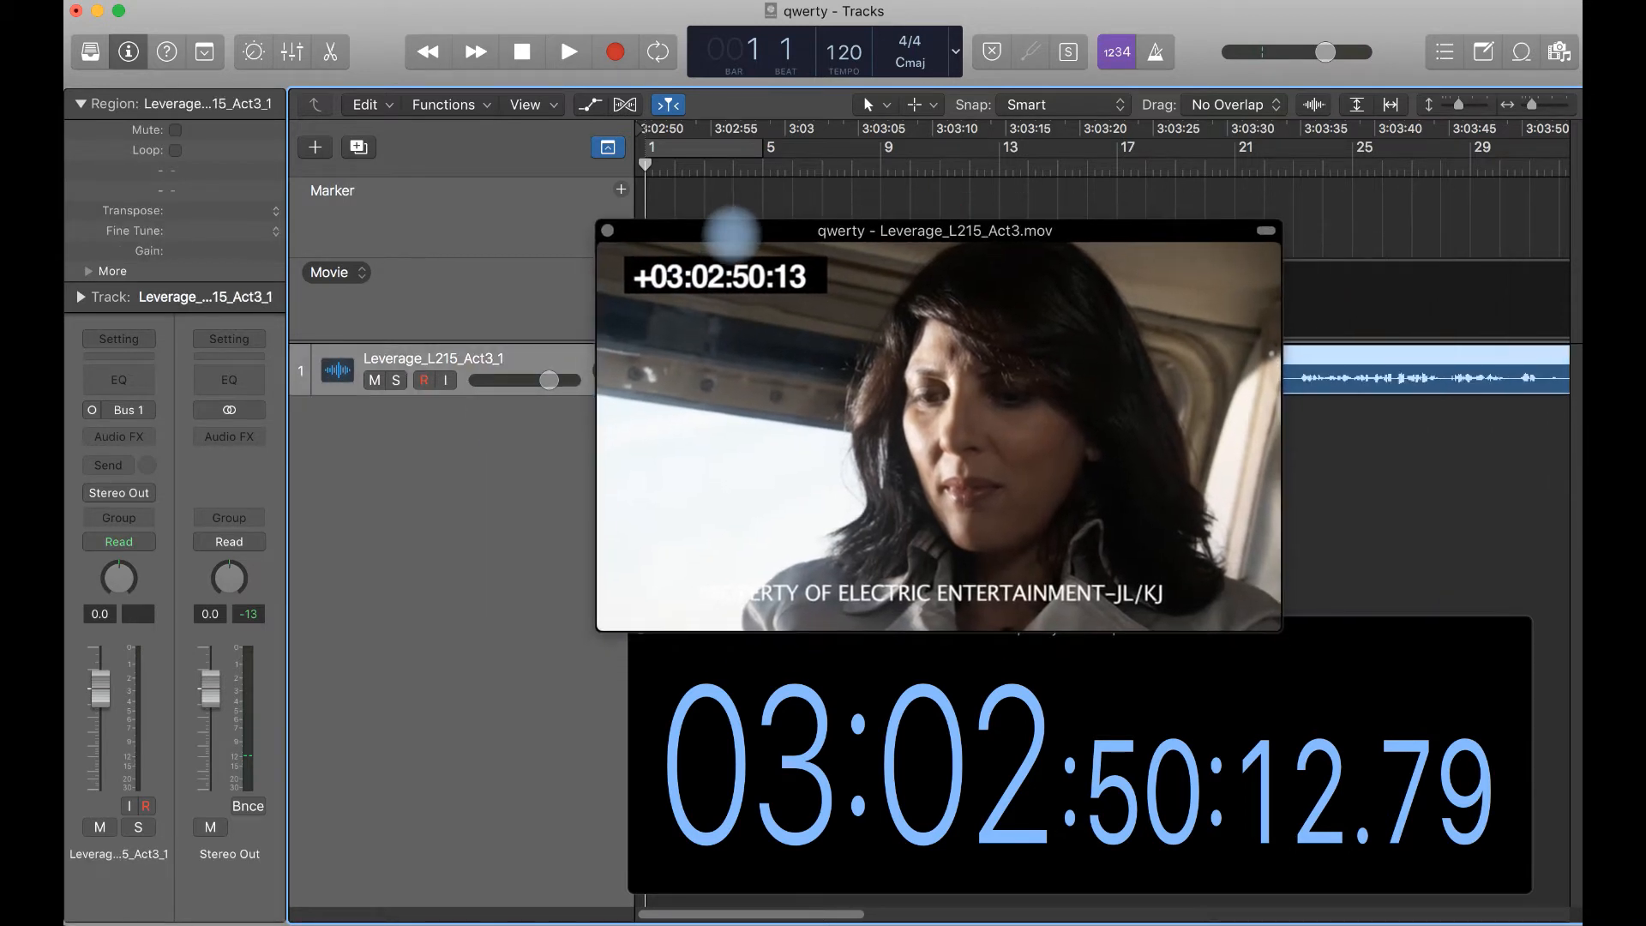
pyautogui.moveTo(203, 683); pyautogui.dragTo(193, 751)
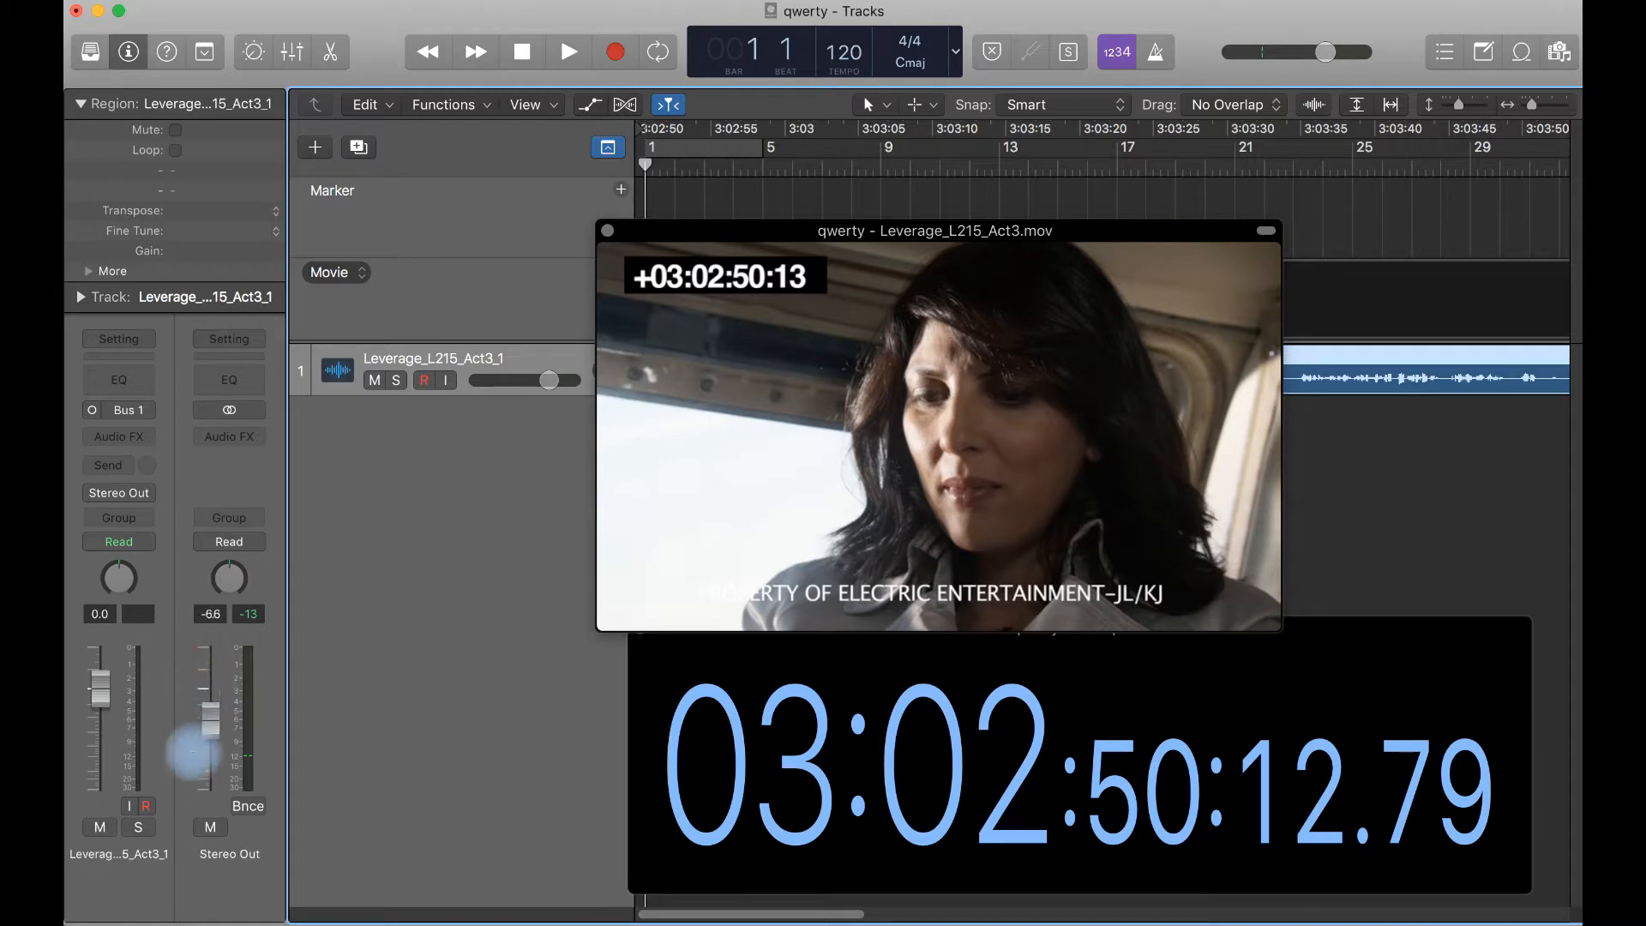
pyautogui.press('space')
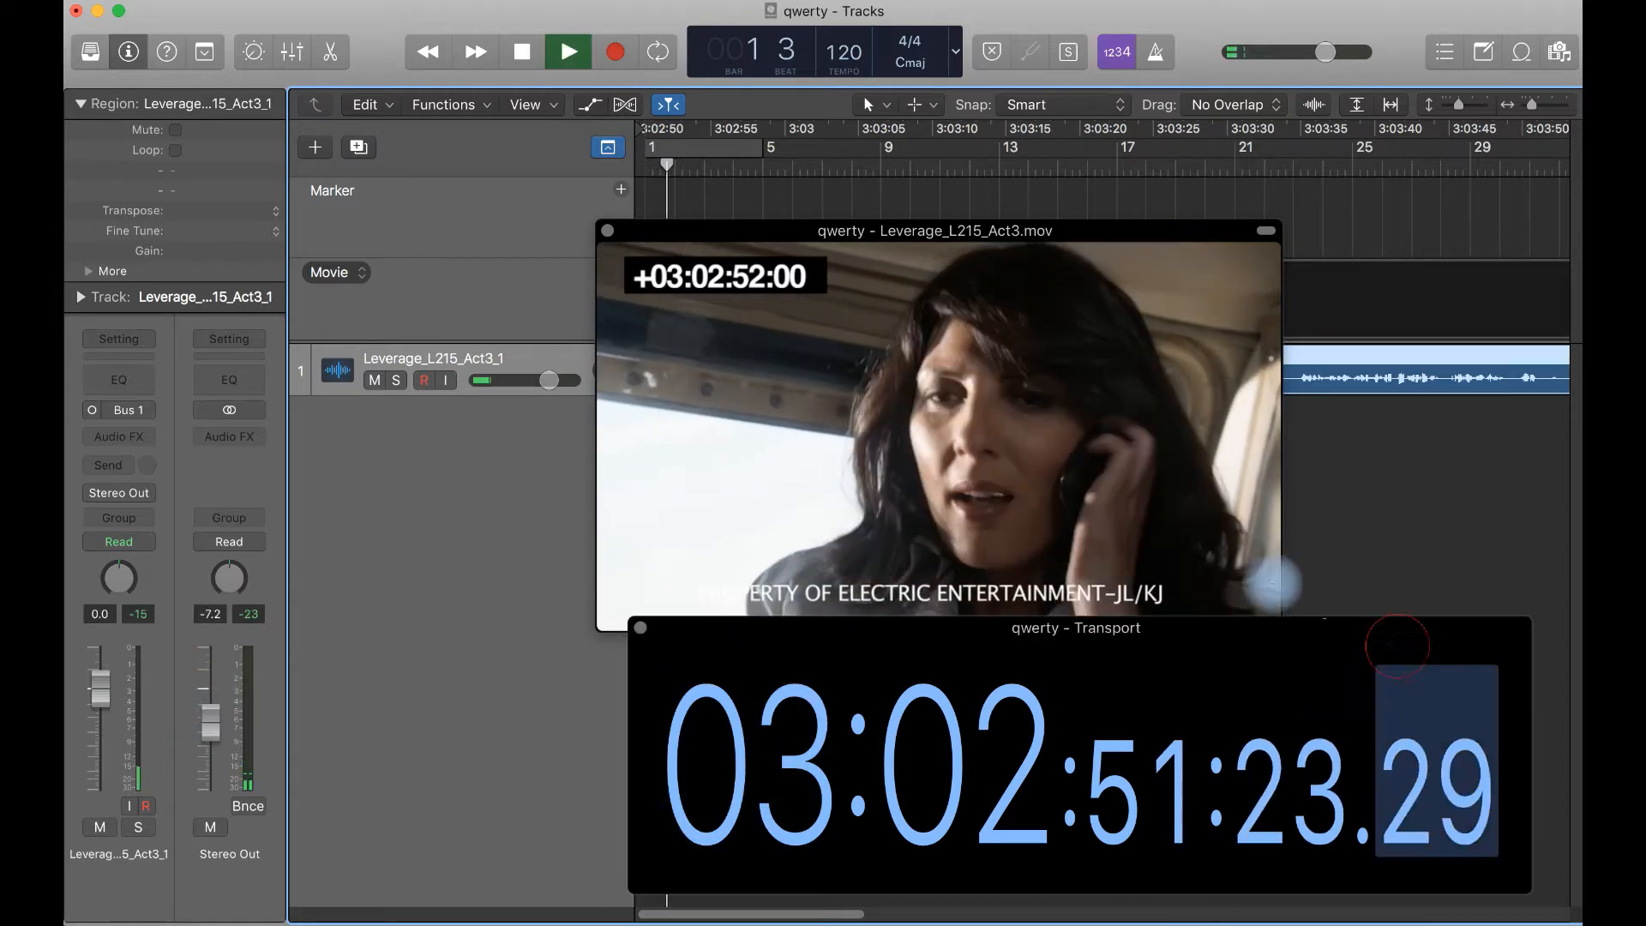
pyautogui.moveTo(1074, 631); pyautogui.dragTo(678, 321)
pyautogui.moveTo(206, 720); pyautogui.dragTo(199, 746)
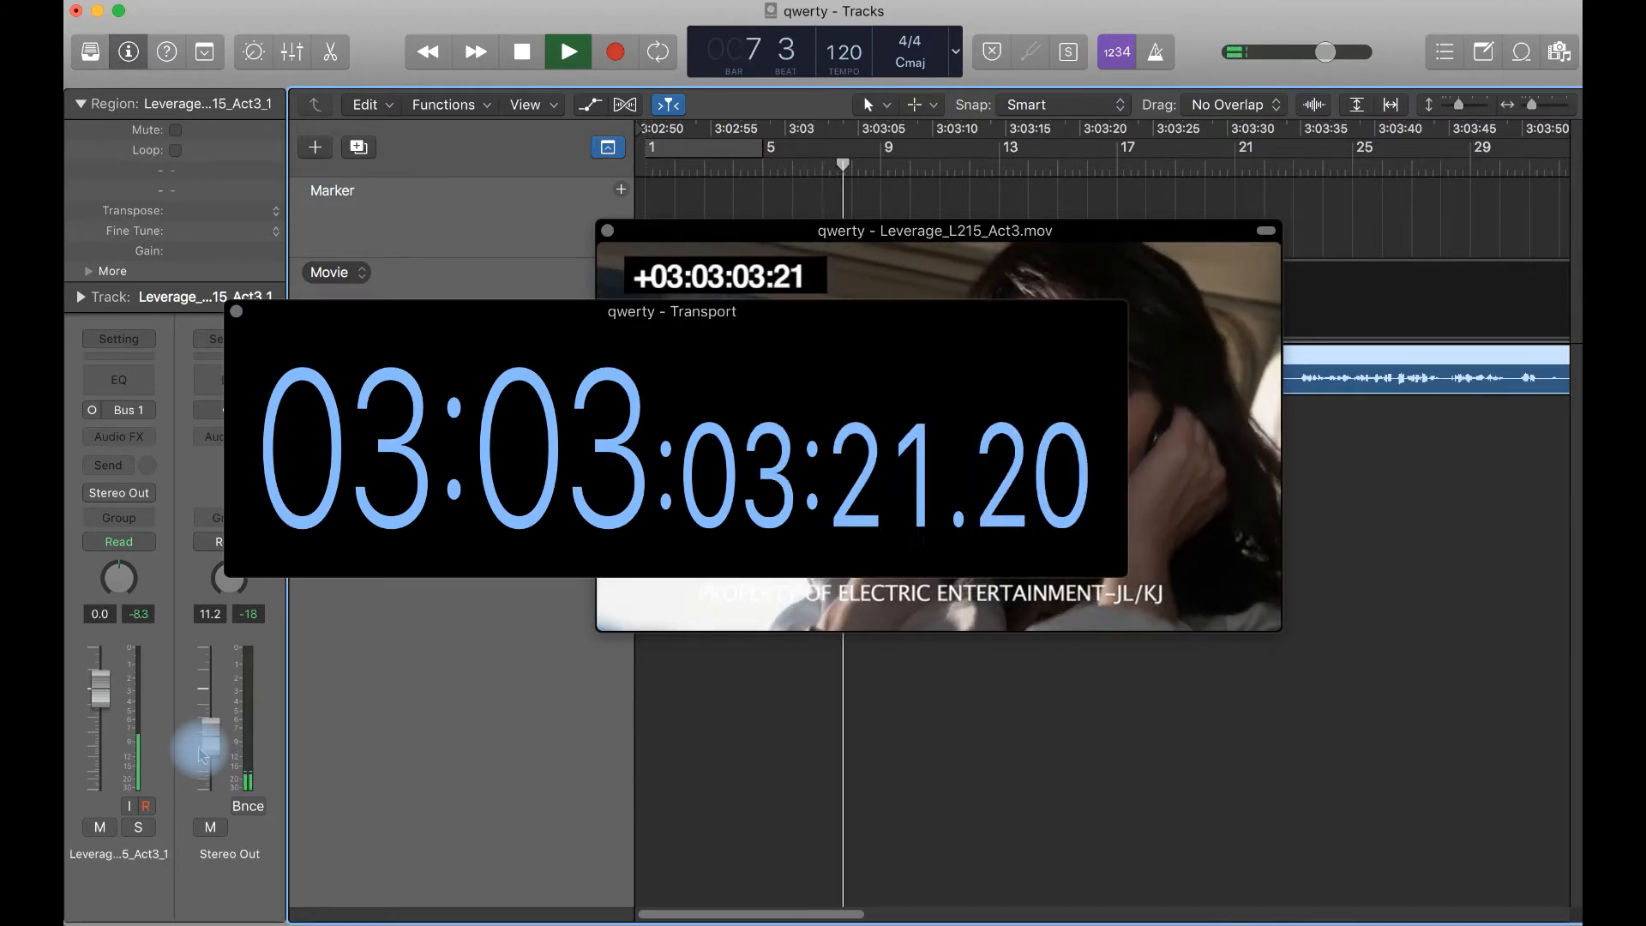
pyautogui.press('space')
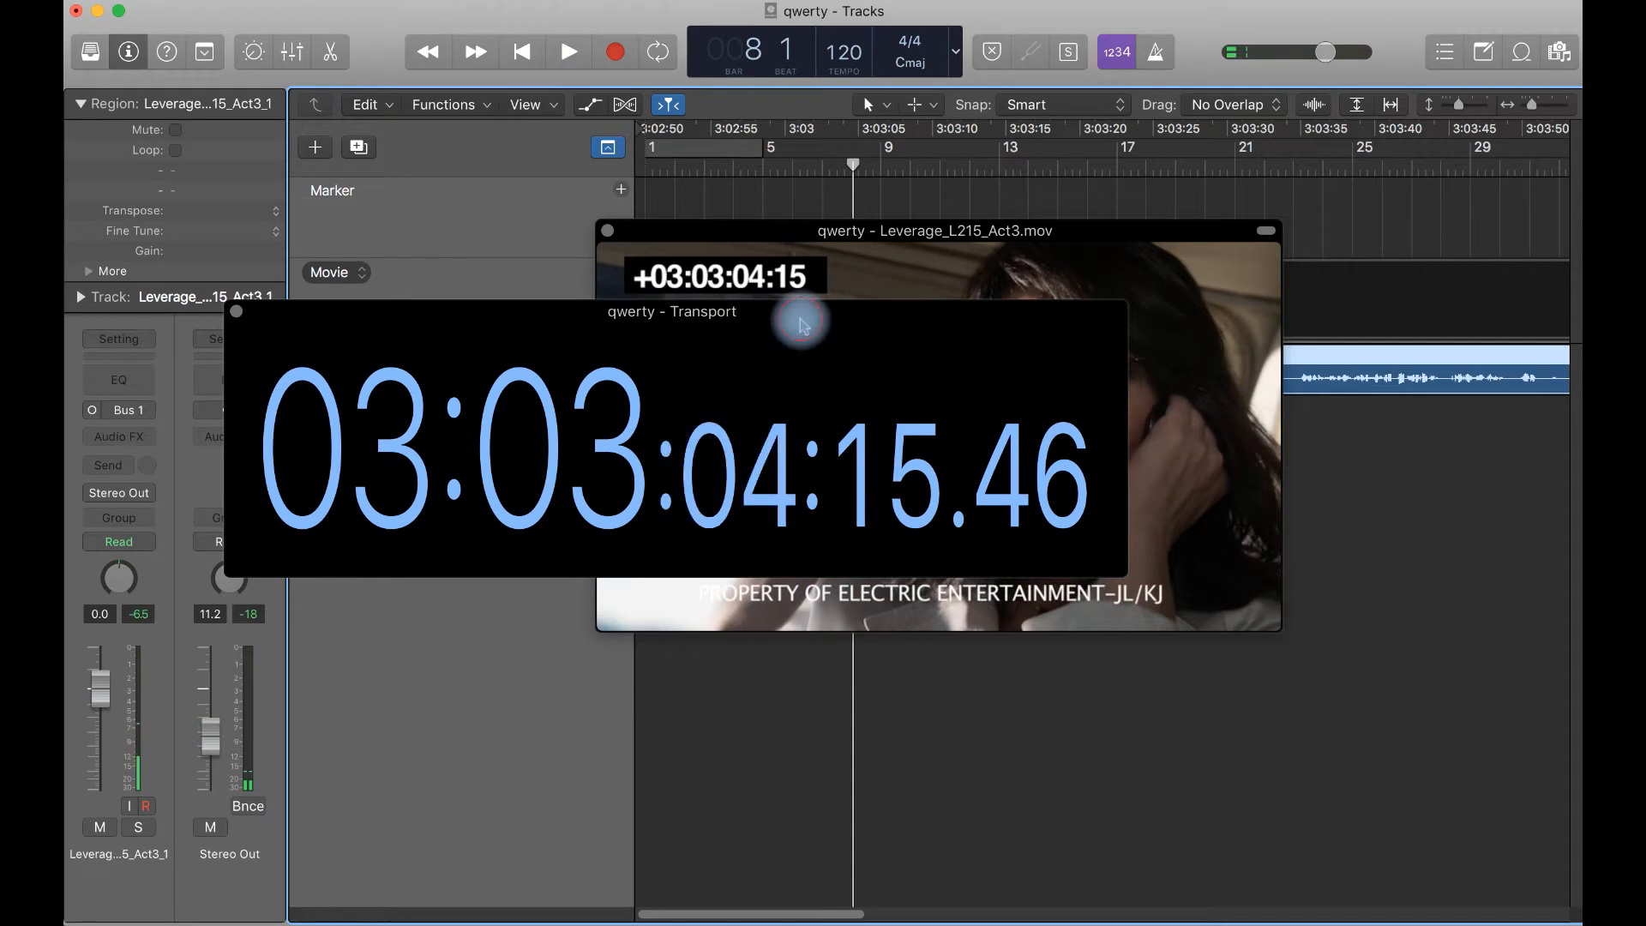
pyautogui.moveTo(801, 328); pyautogui.dragTo(1036, 480)
pyautogui.press('Return')
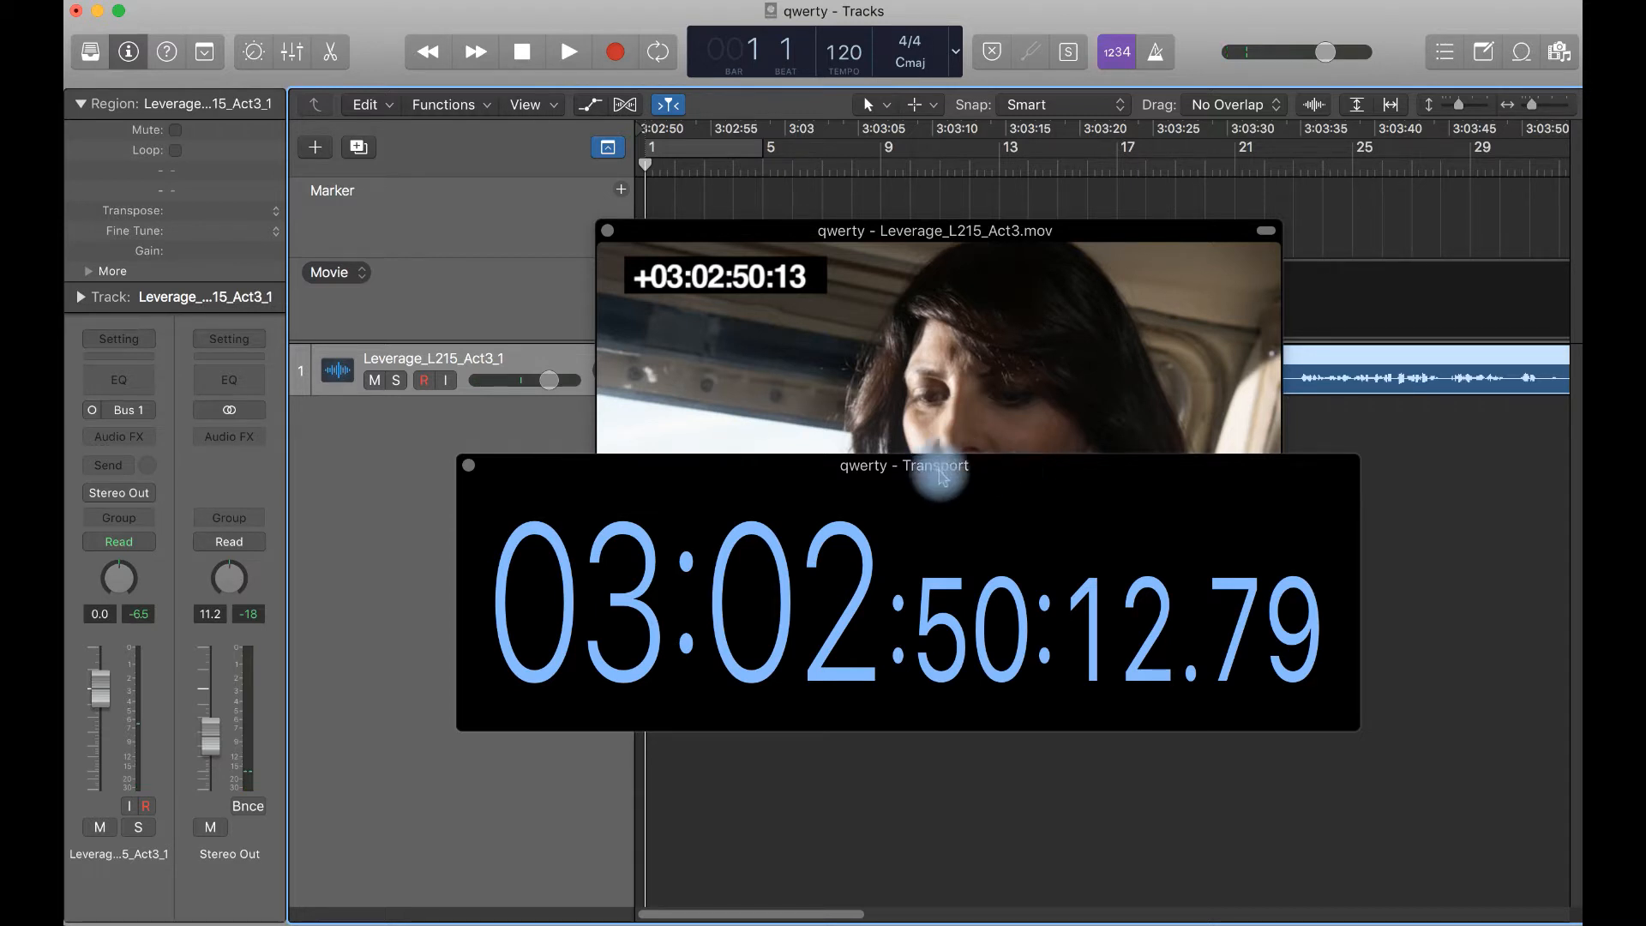
# Arrange the movie window above the time display so the burned-in timecode and project time are both fully visible
pyautogui.moveTo(941, 475); pyautogui.dragTo(976, 595)
pyautogui.click(953, 232)
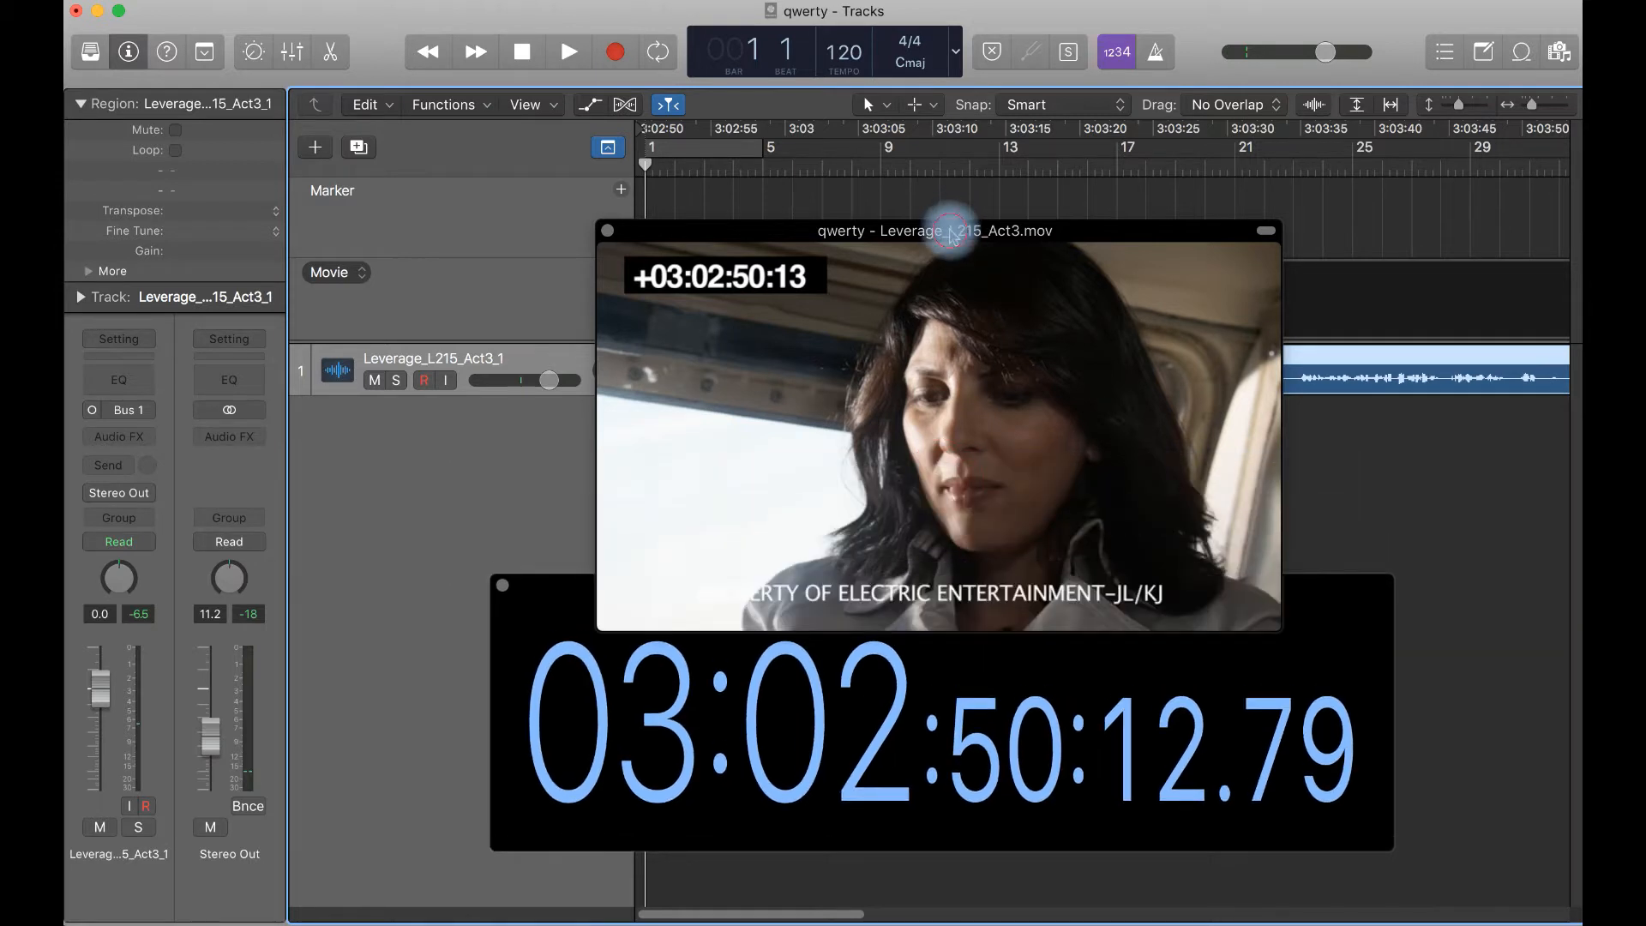
pyautogui.moveTo(952, 232); pyautogui.dragTo(944, 154)
pyautogui.moveTo(633, 204)
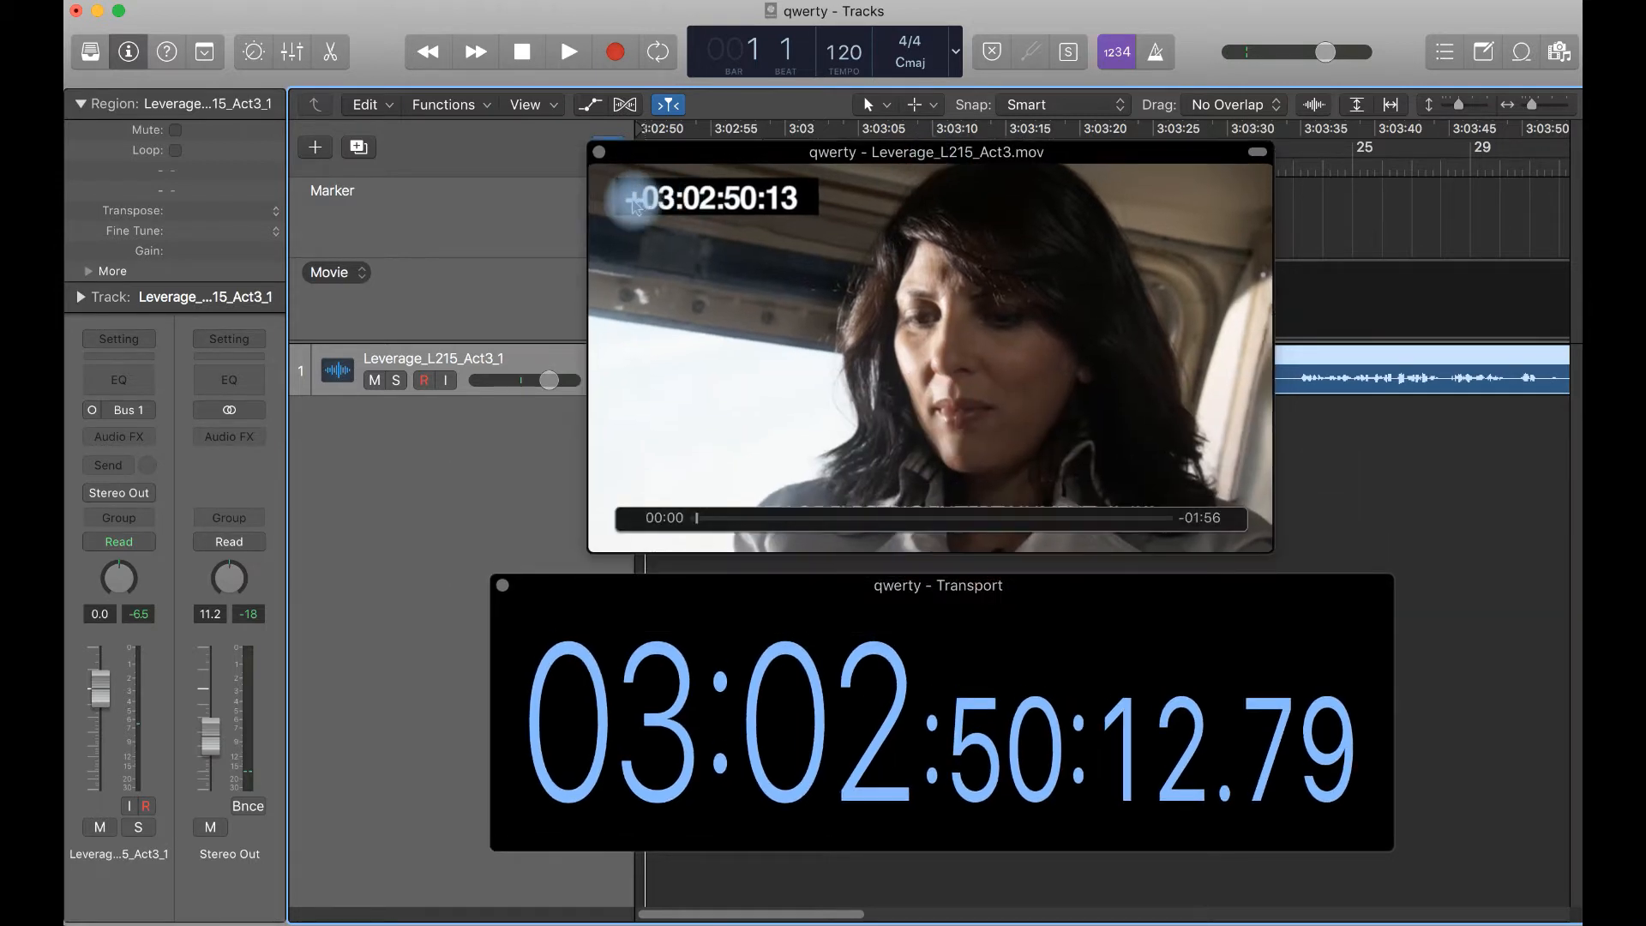
pyautogui.moveTo(799, 152)
pyautogui.mouseDown()
pyautogui.moveTo(795, 205)
pyautogui.moveTo(794, 176)
pyautogui.mouseUp()
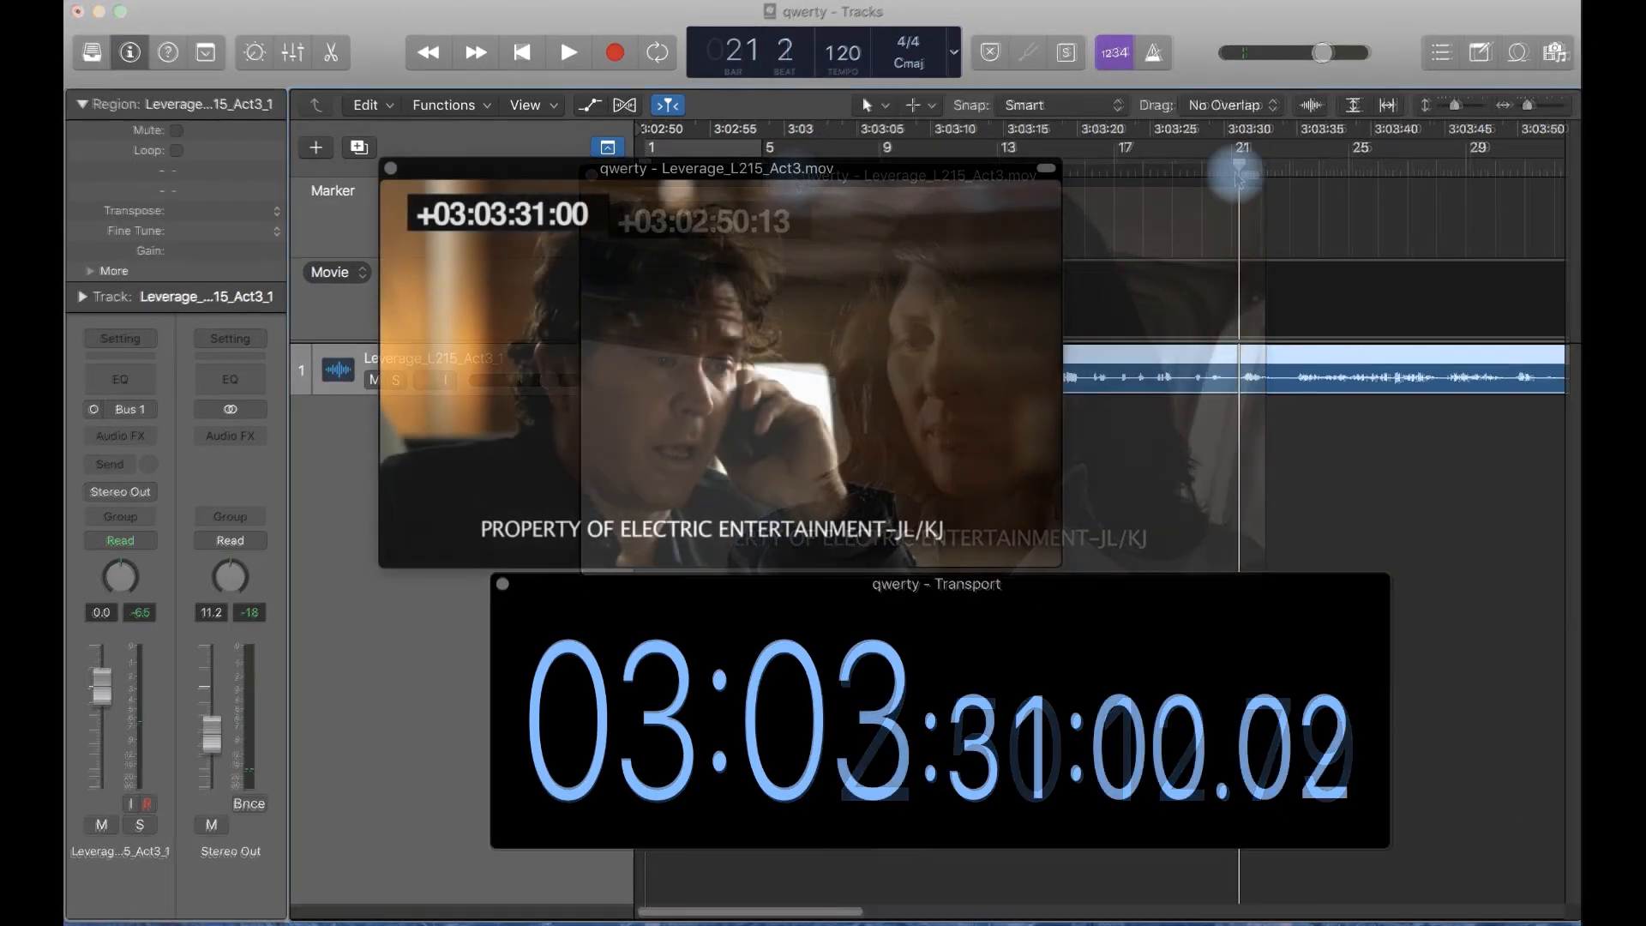
# Scrub the playhead to bar 21 beat 3 and move the movie window back above the time display
pyautogui.moveTo(1234, 166)
pyautogui.mouseDown()
pyautogui.moveTo(1129, 171)
pyautogui.moveTo(1246, 177)
pyautogui.mouseUp()
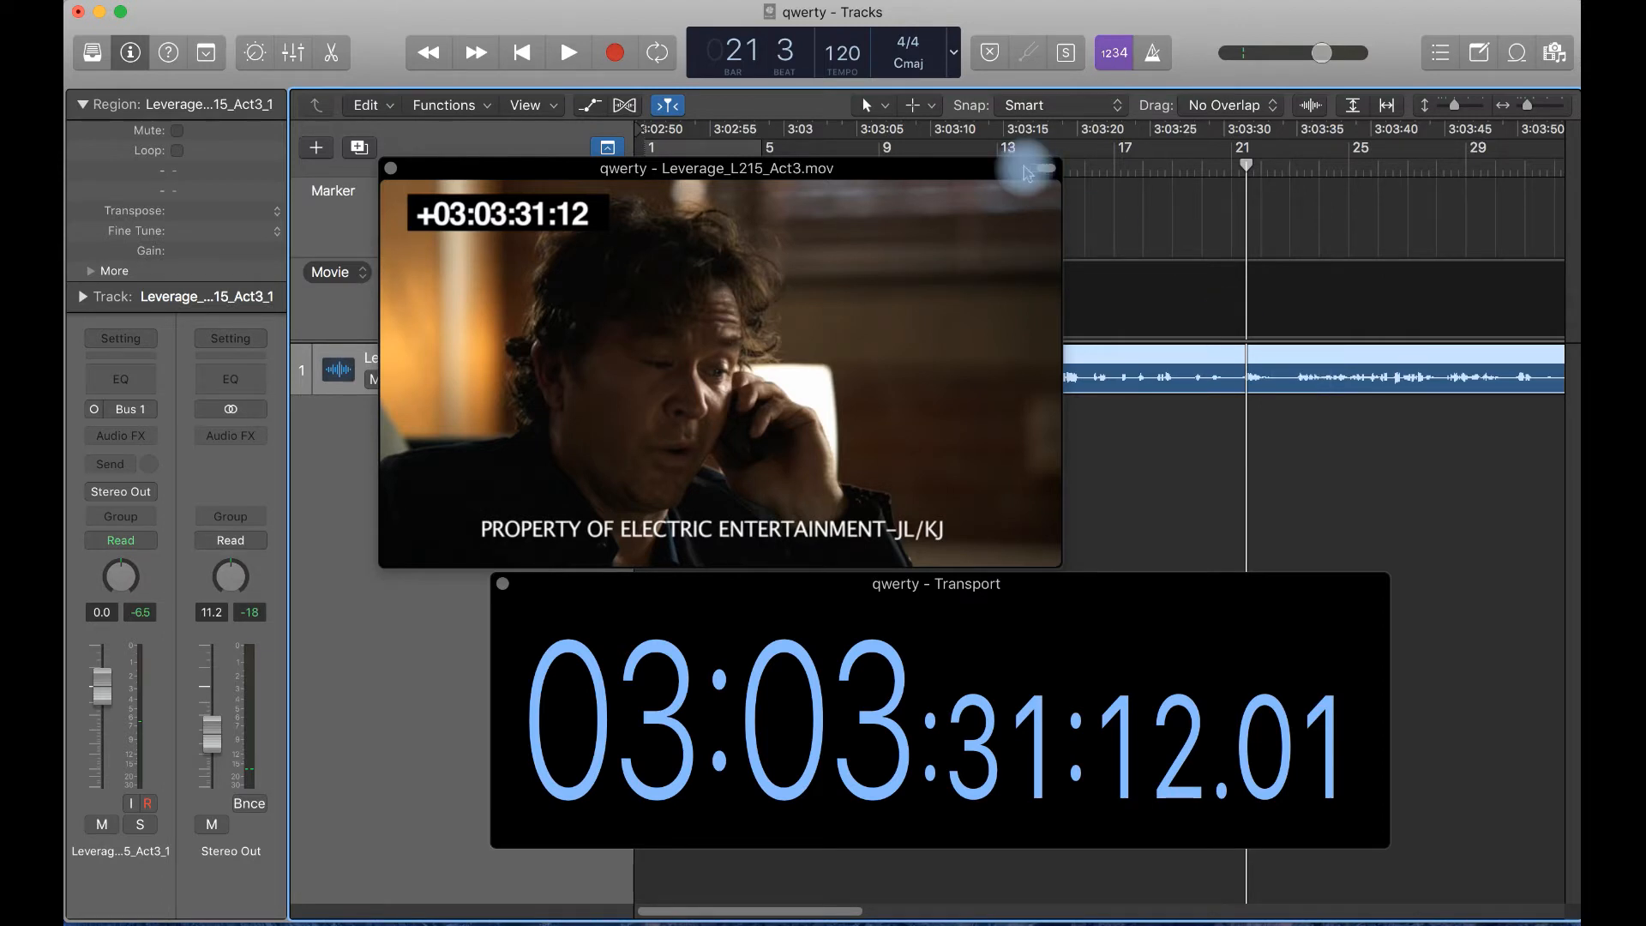
pyautogui.moveTo(958, 175); pyautogui.dragTo(1075, 205)
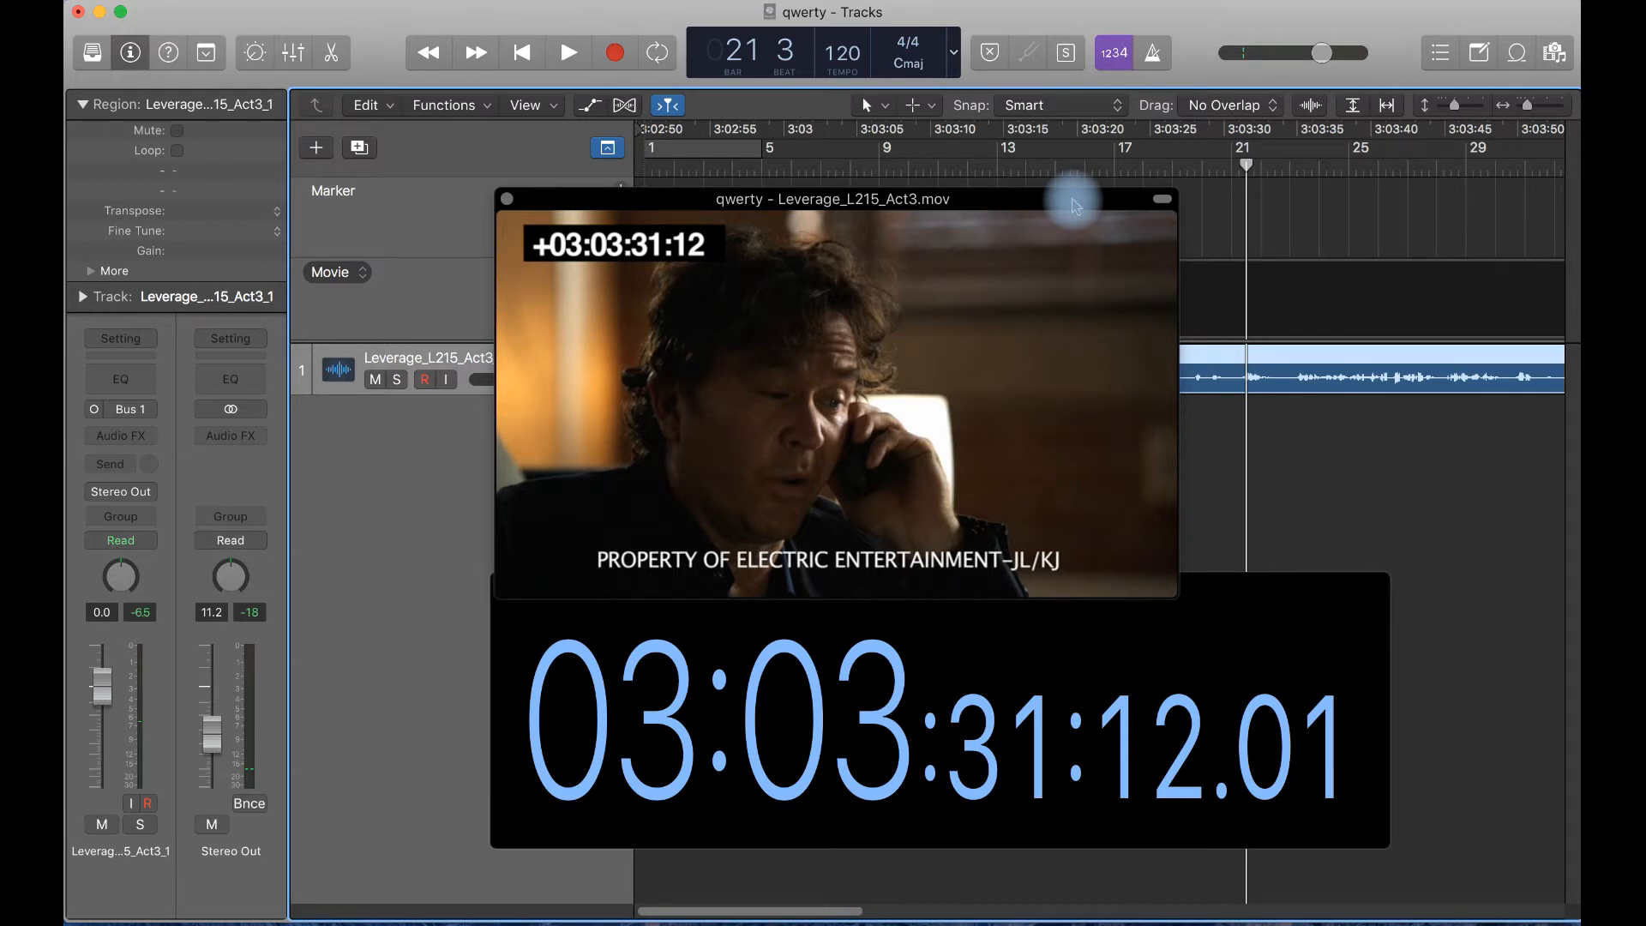
pyautogui.moveTo(1073, 204)
pyautogui.mouseDown()
pyautogui.moveTo(1110, 192)
pyautogui.moveTo(1077, 197)
pyautogui.mouseUp()
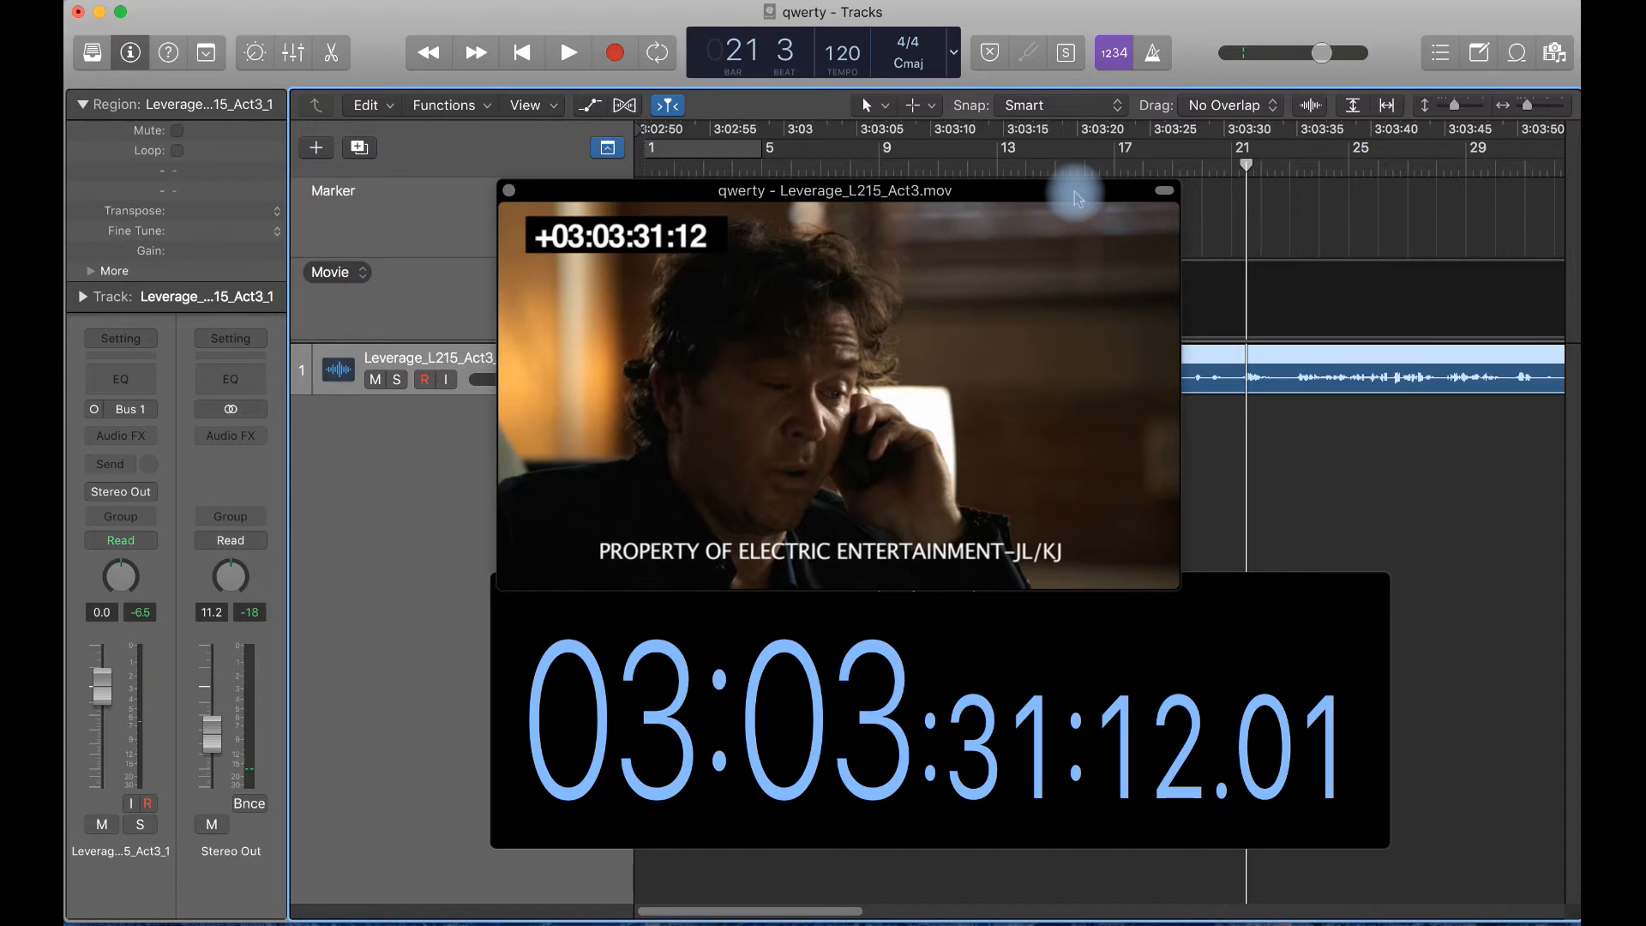
# Move the playhead to SMPTE position 03:04:25:01.10 using Go To Position
pyautogui.press('/')
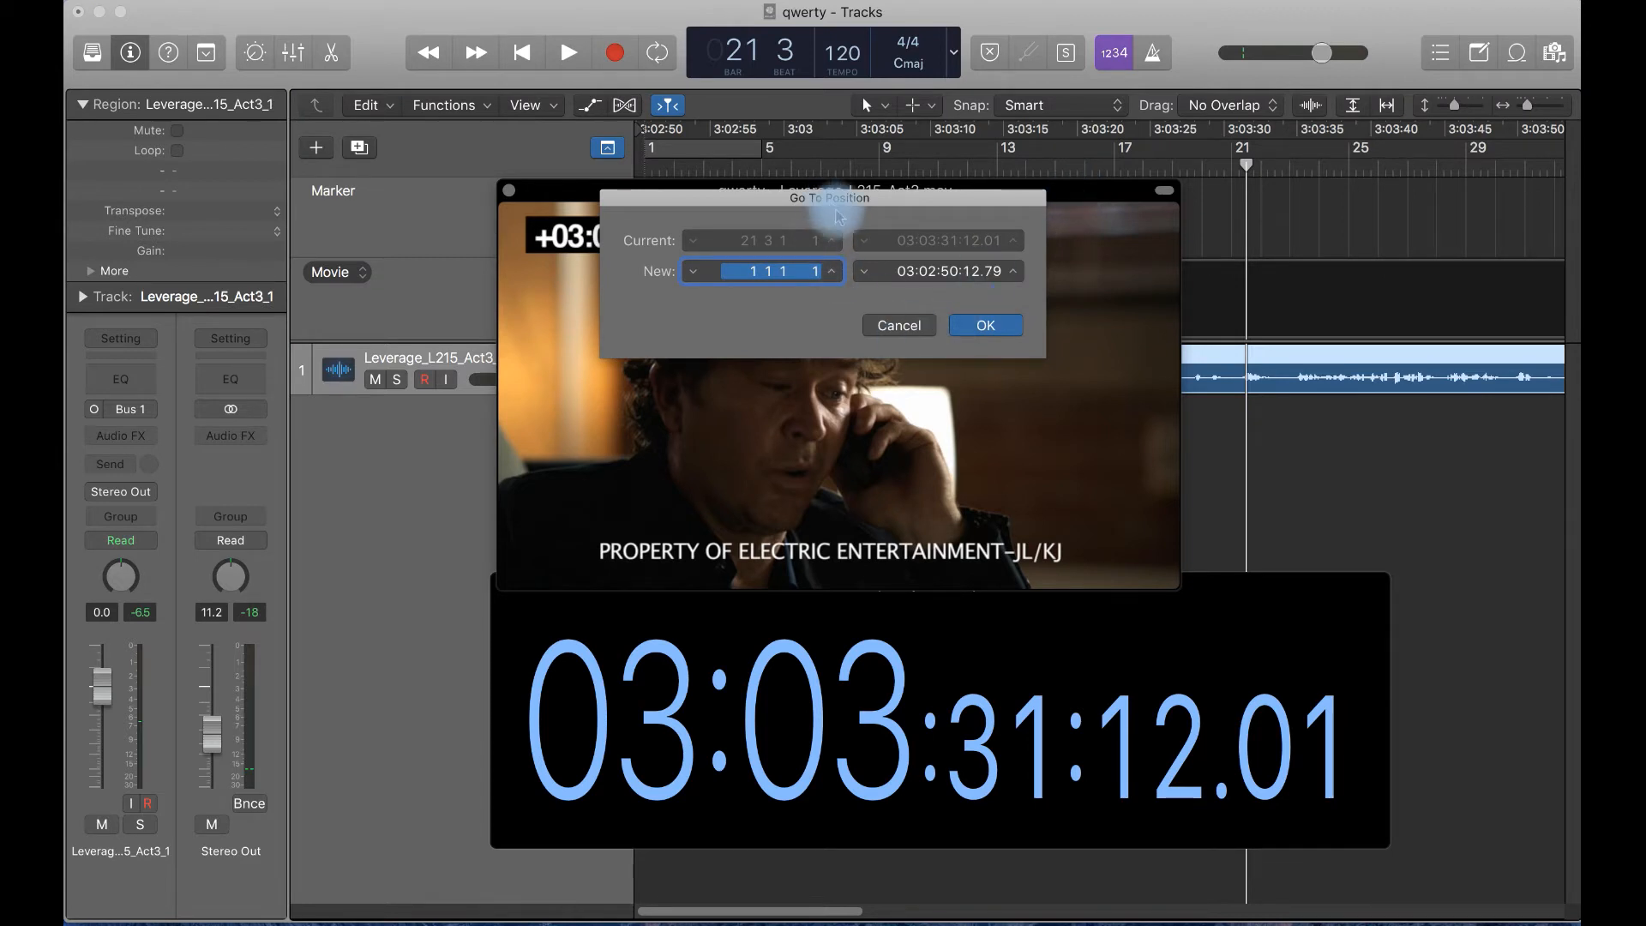
pyautogui.click(910, 281)
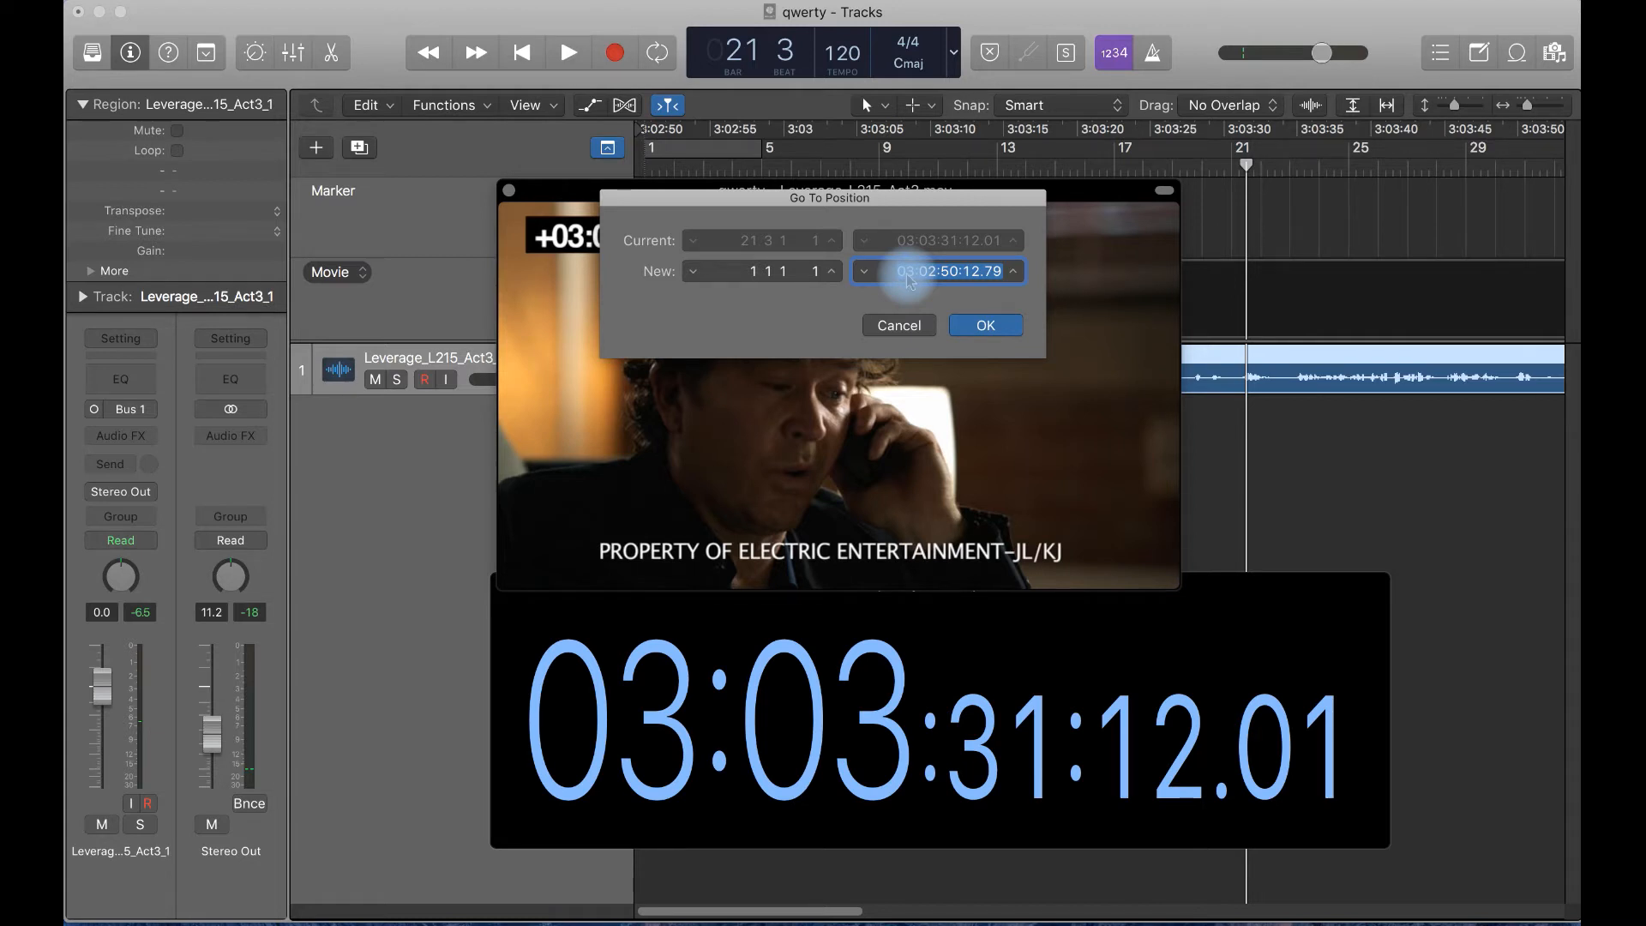
pyautogui.write('3')
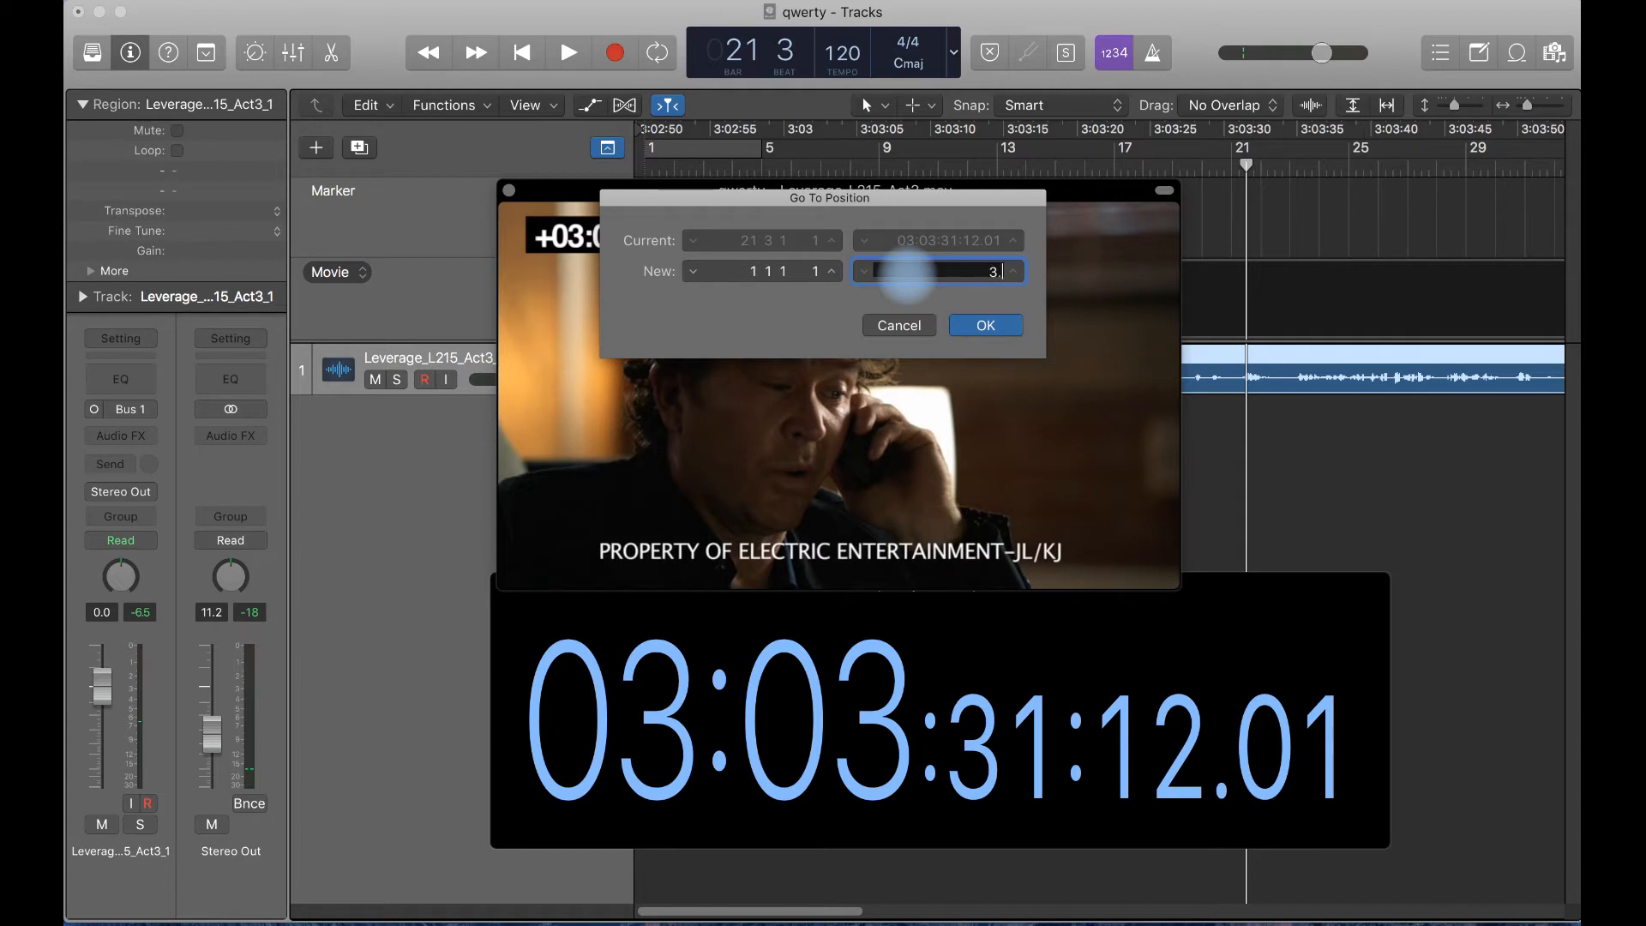
pyautogui.write('.4.25.1.10')
pyautogui.press('Return')
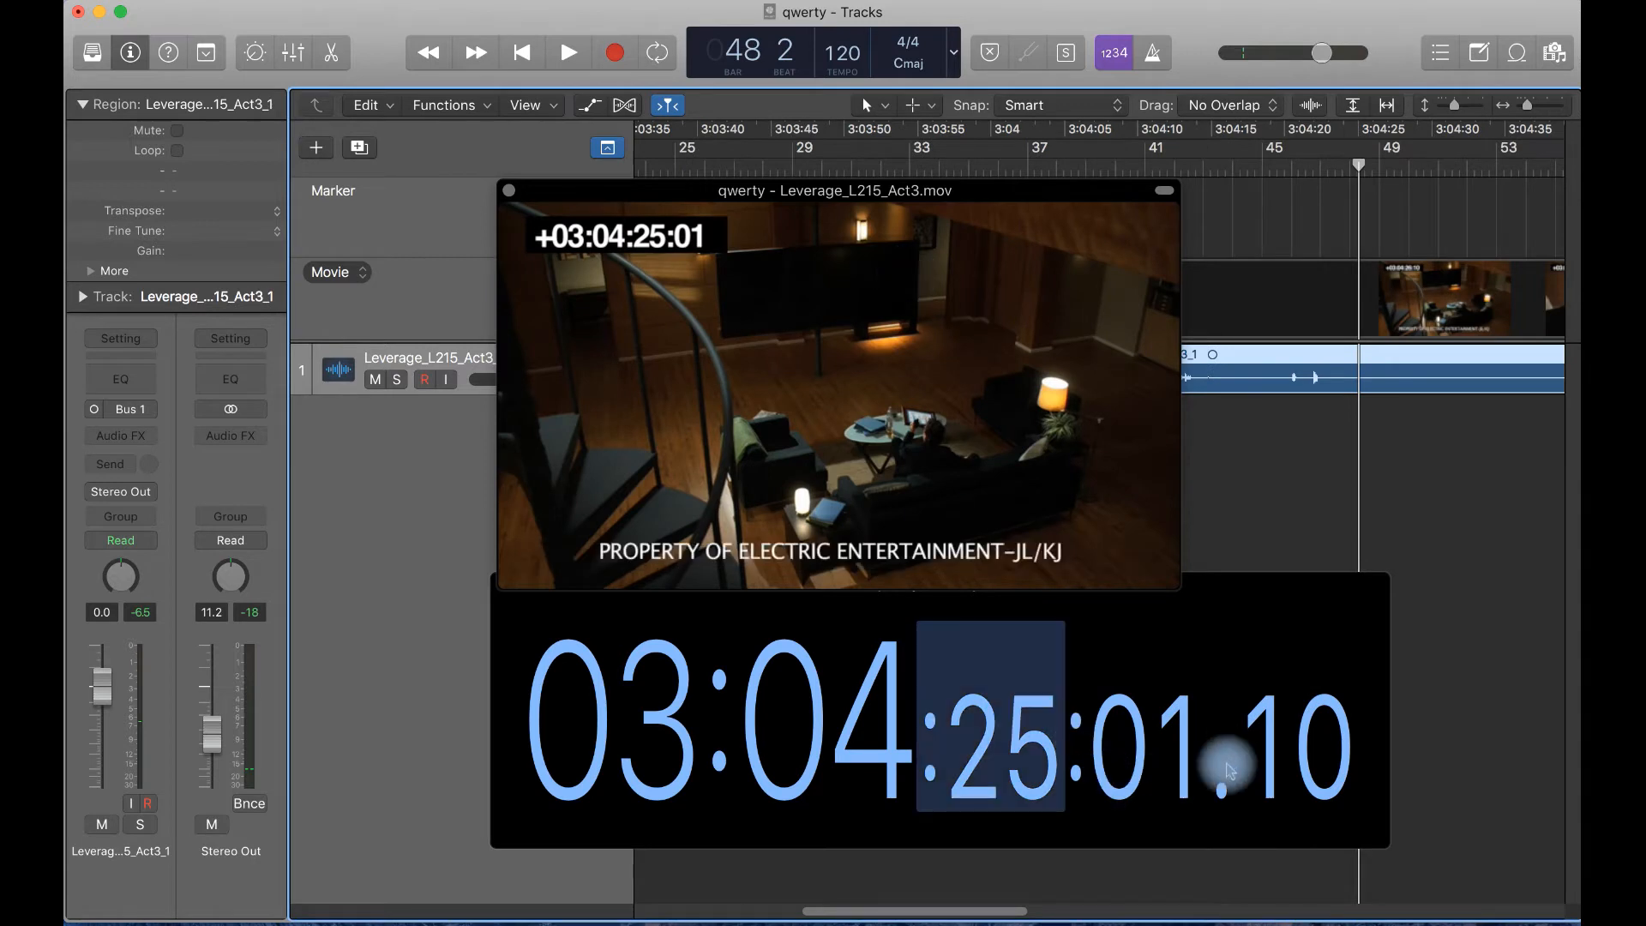
pyautogui.doubleClick(1310, 802)
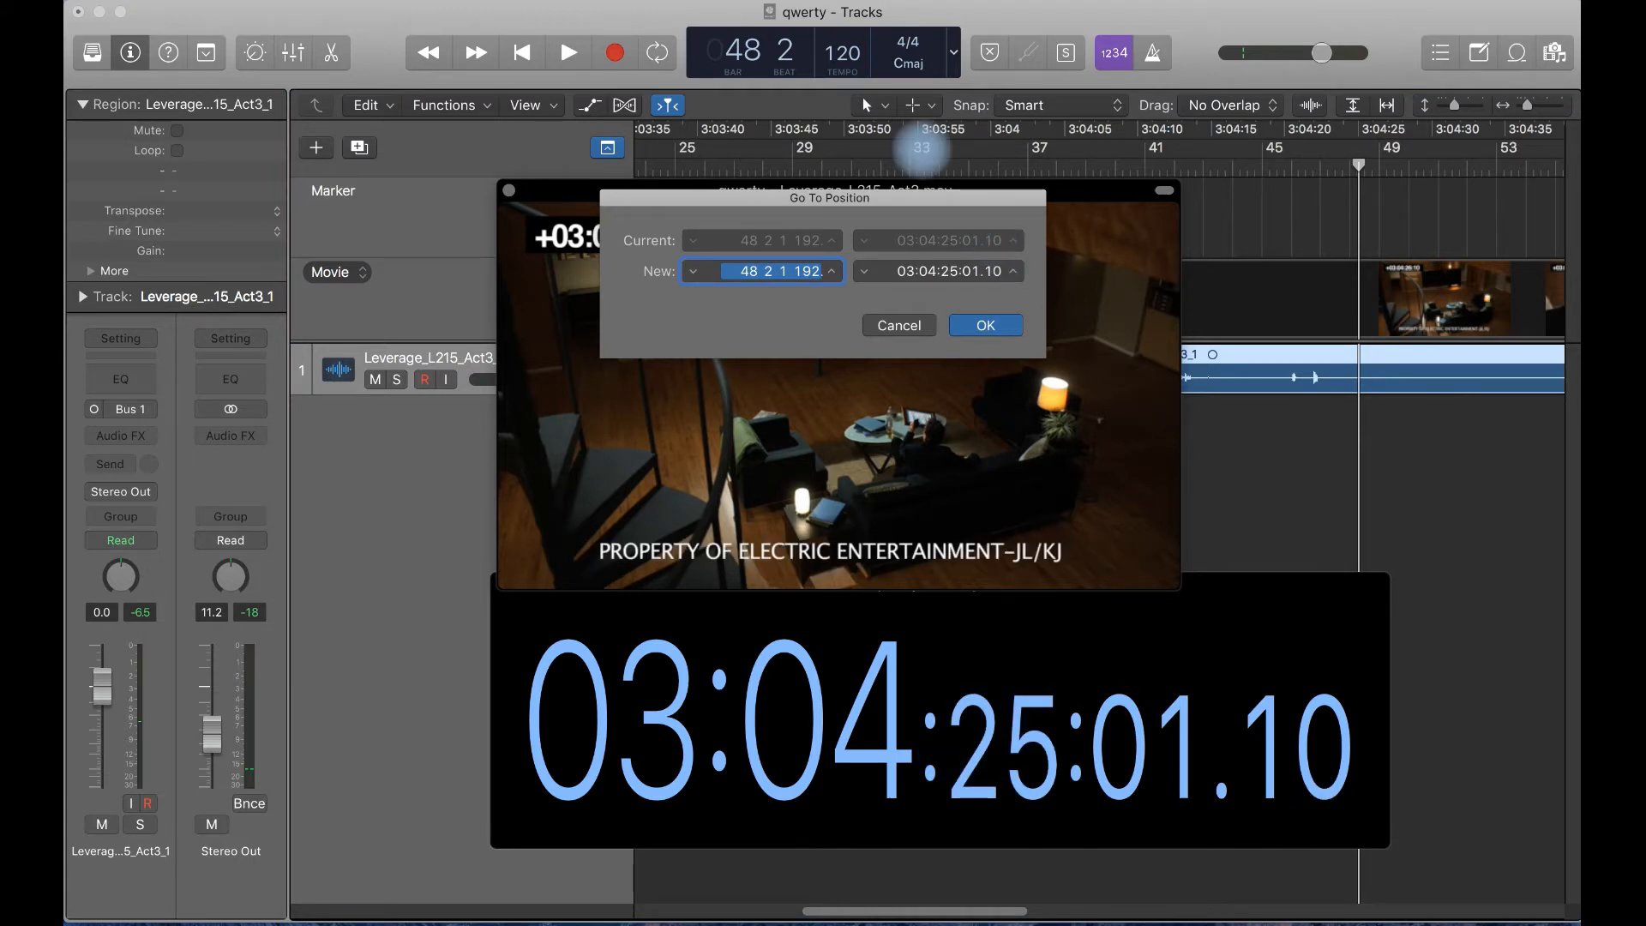
pyautogui.click(907, 271)
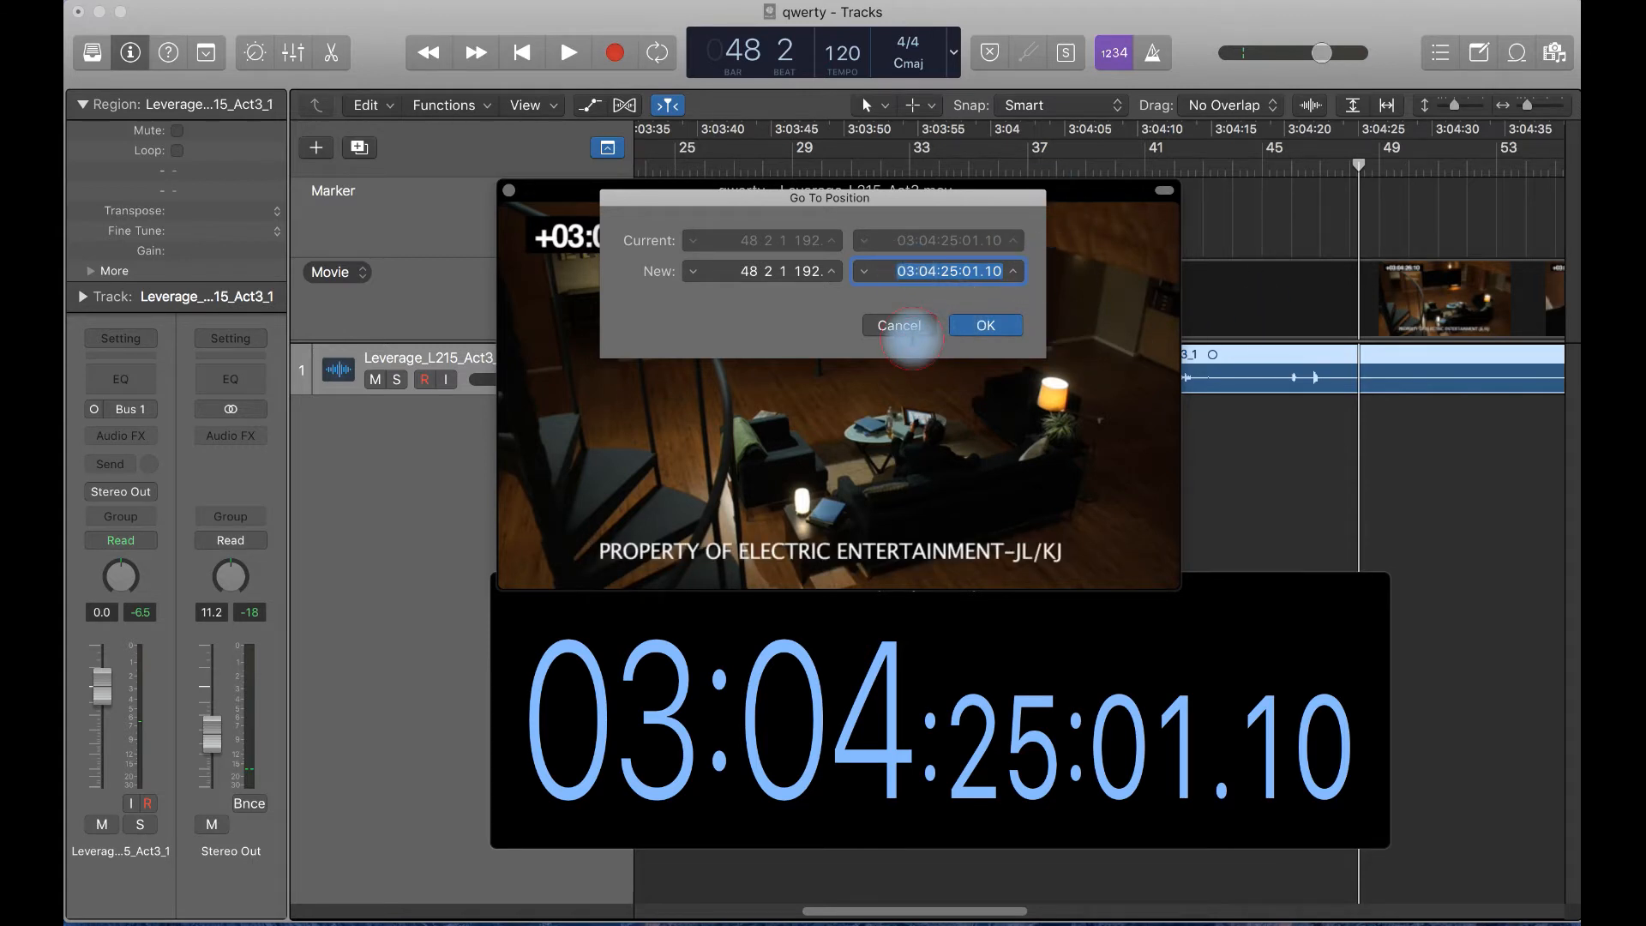
pyautogui.click(907, 325)
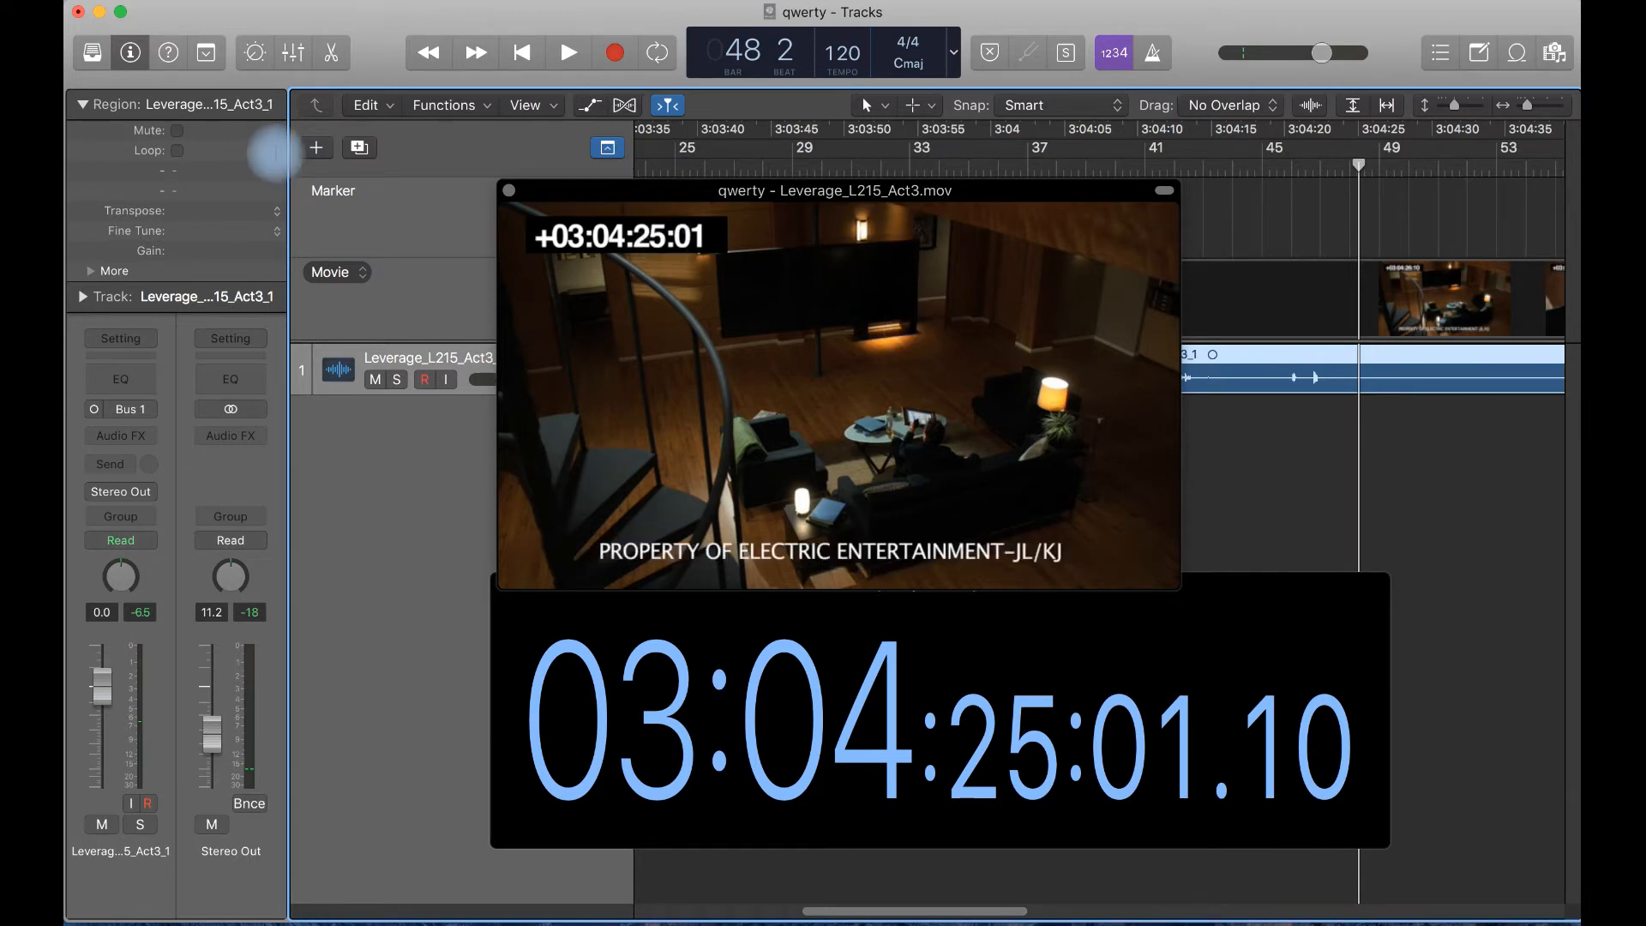
# Move the movie window below the audio track and return the playhead to the project start
pyautogui.moveTo(598, 219); pyautogui.dragTo(685, 553)
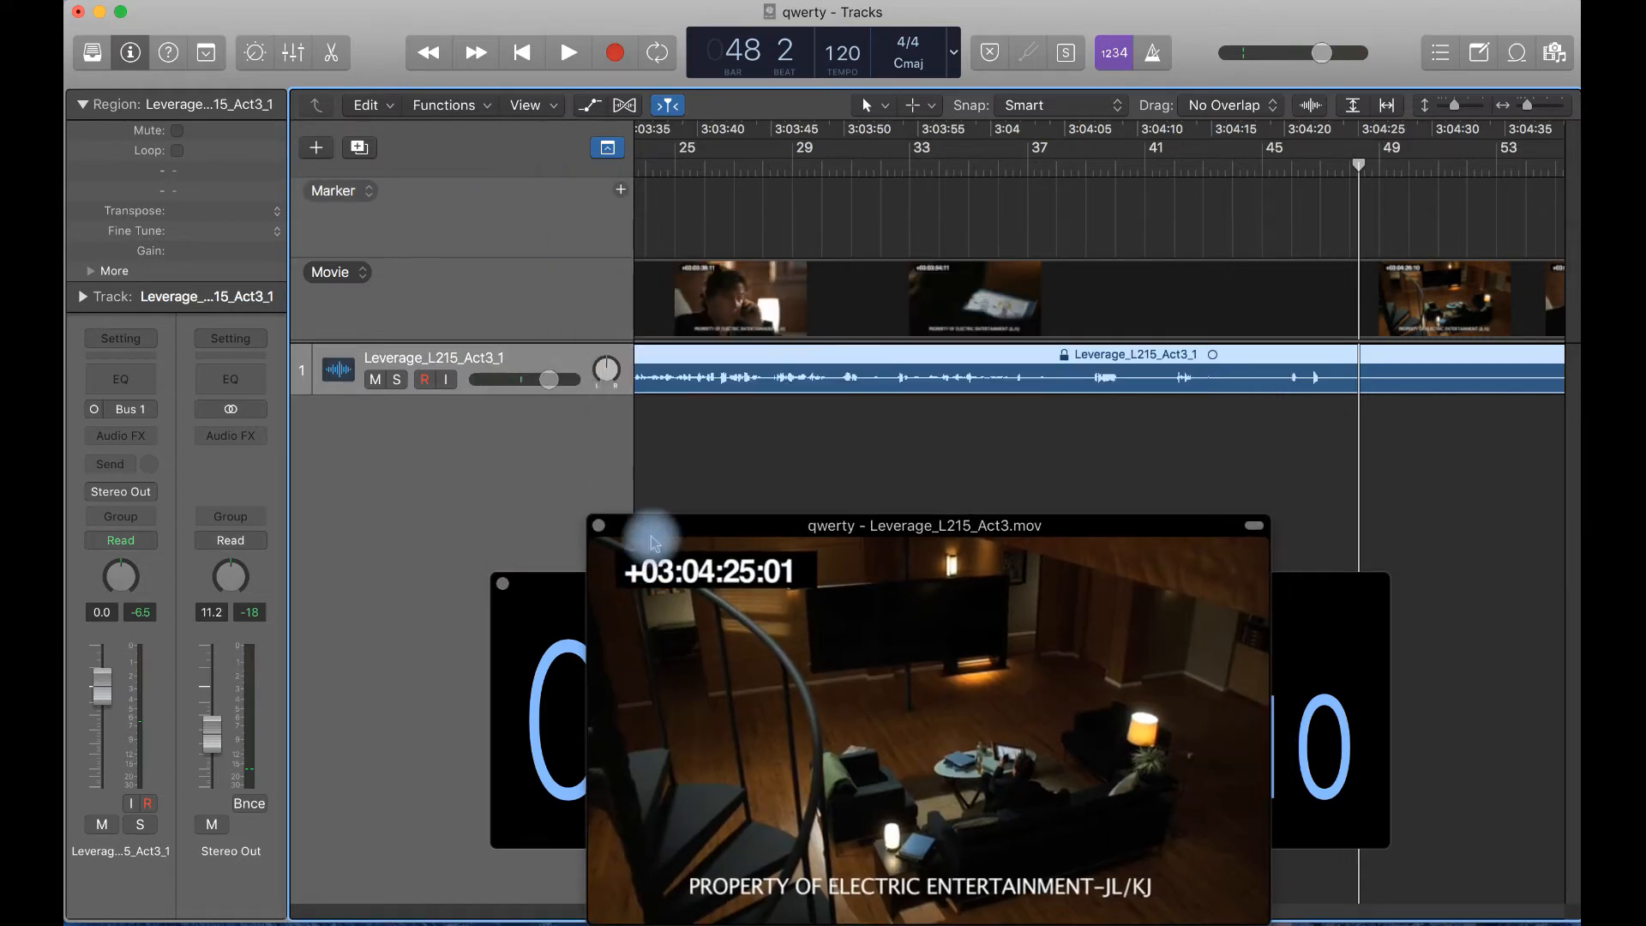
pyautogui.click(340, 271)
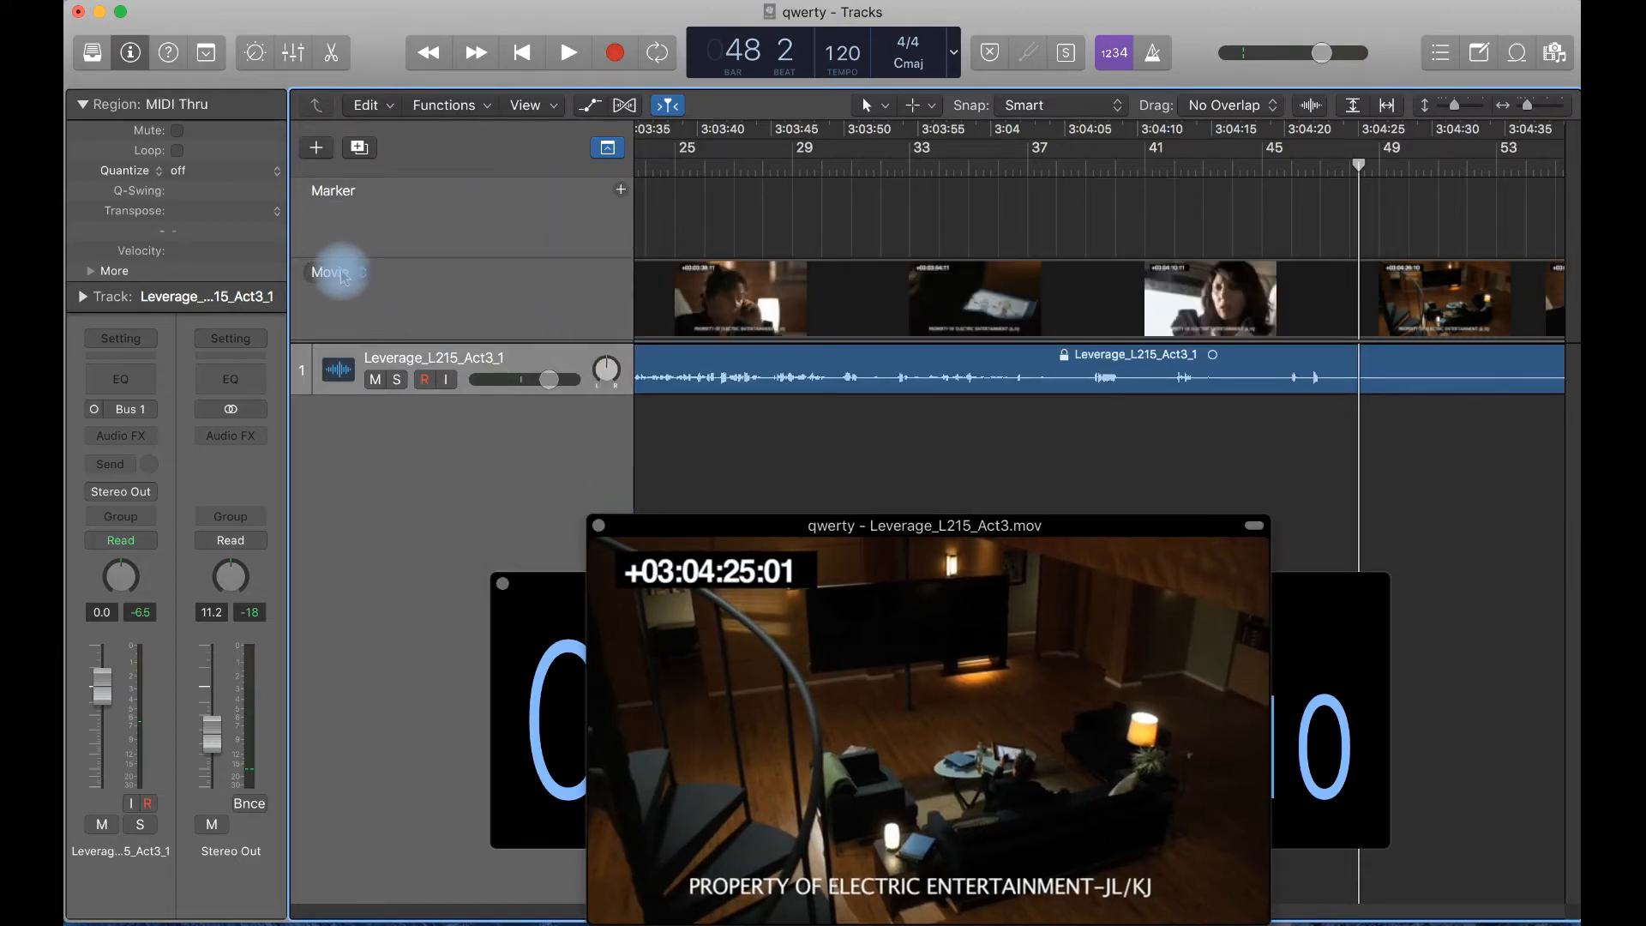
pyautogui.press('Return')
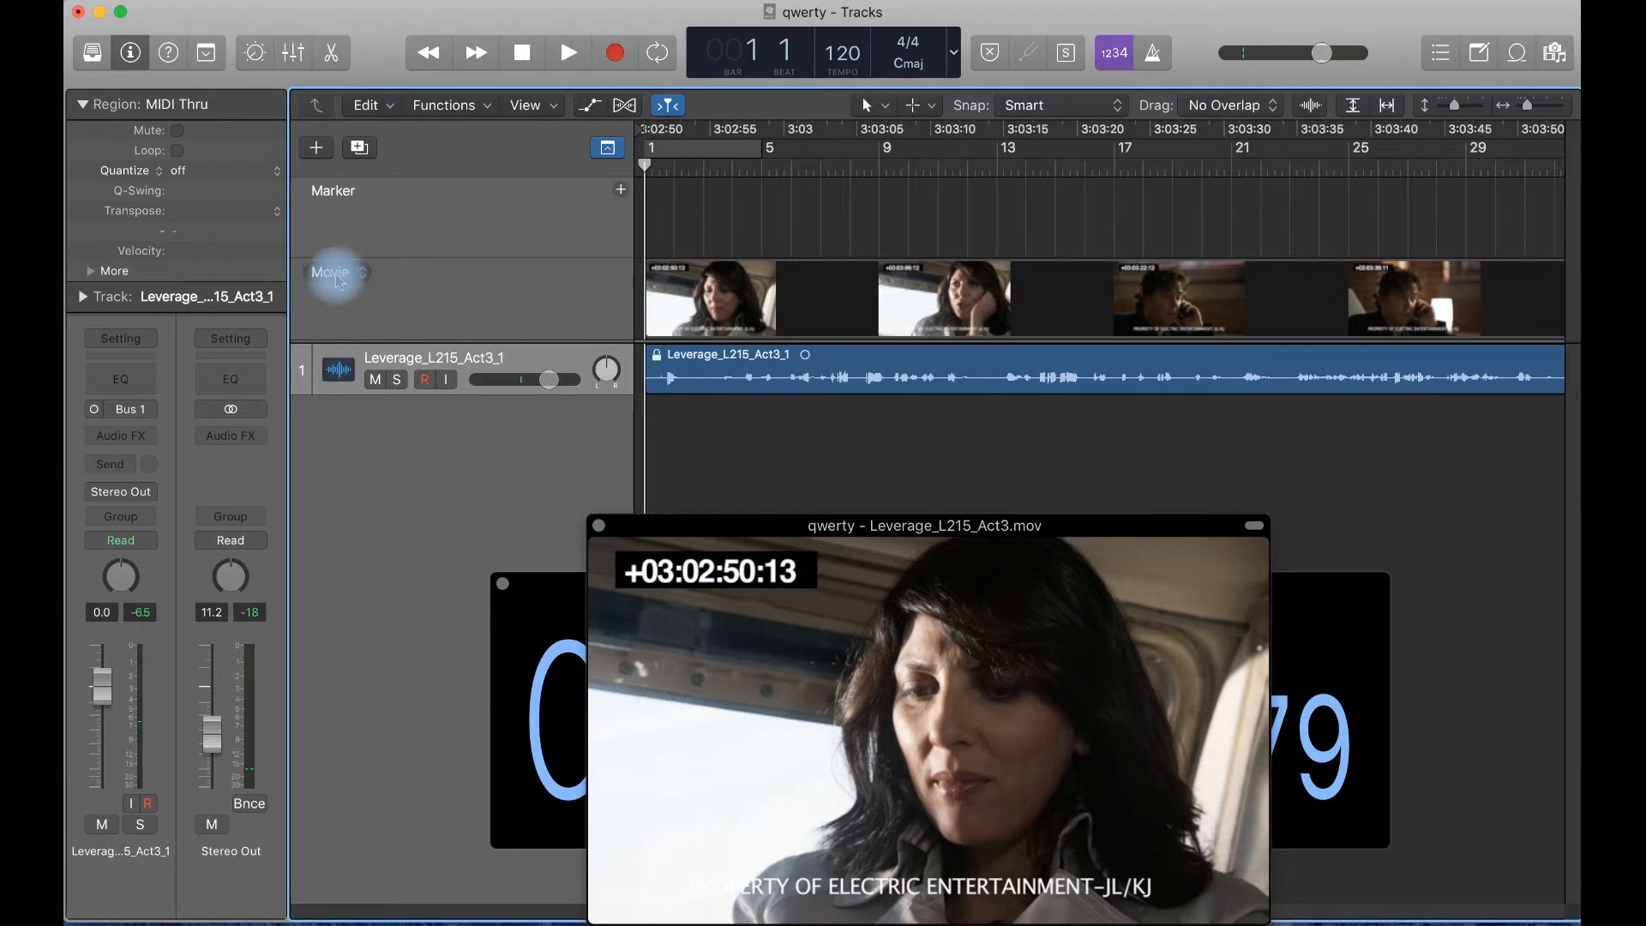
pyautogui.click(356, 273)
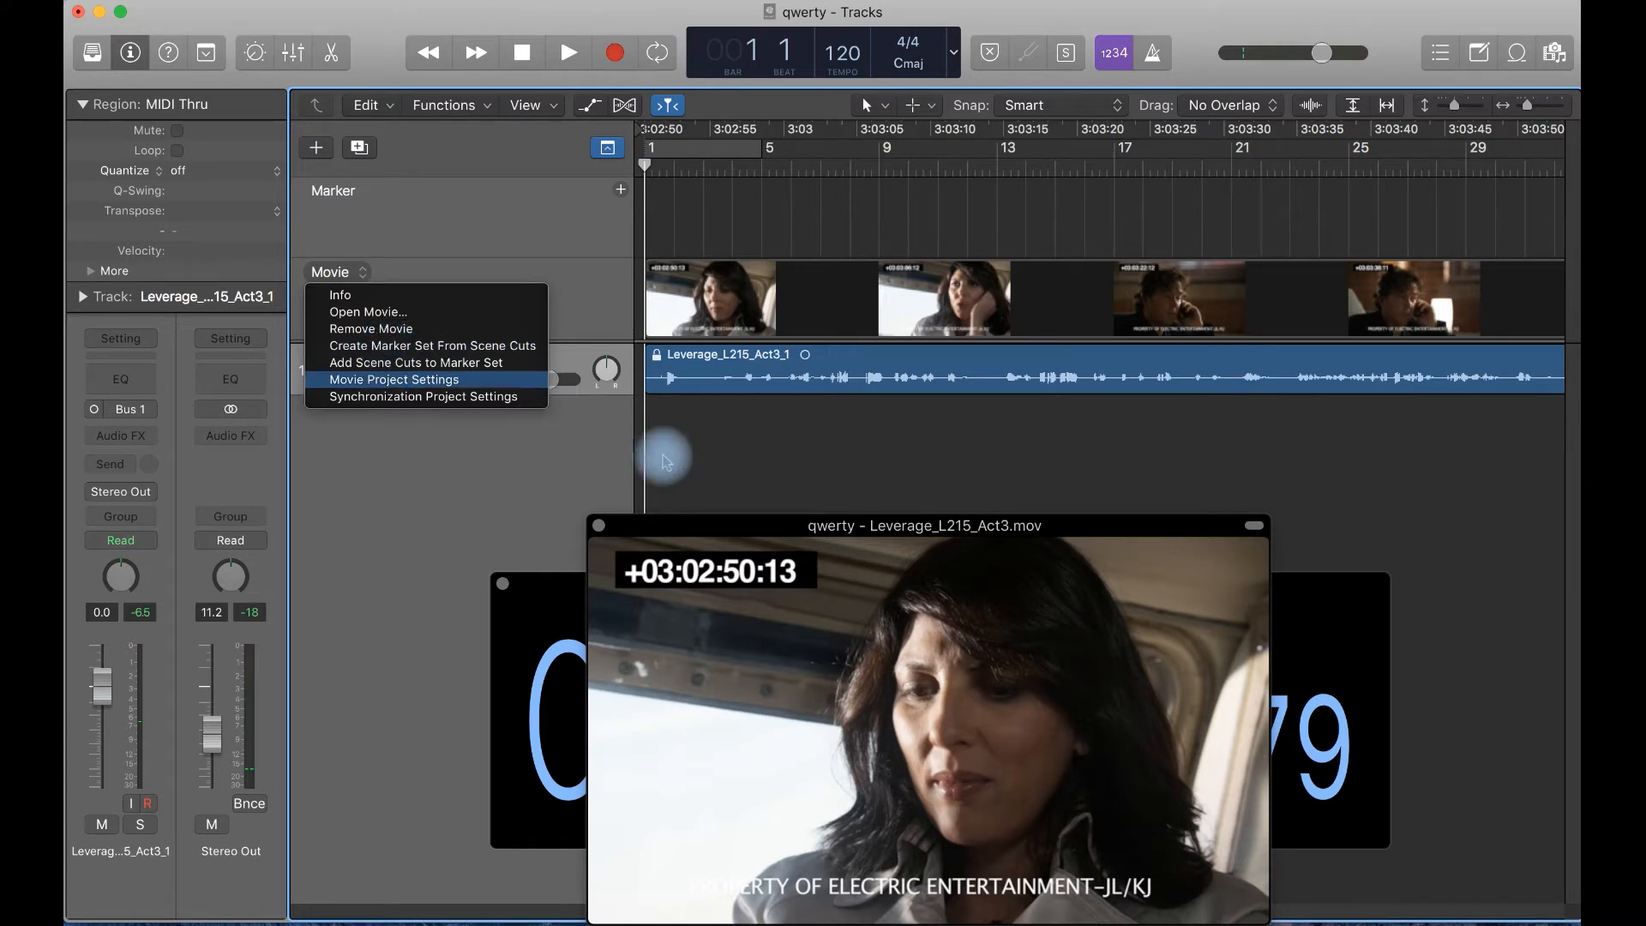
pyautogui.click(739, 454)
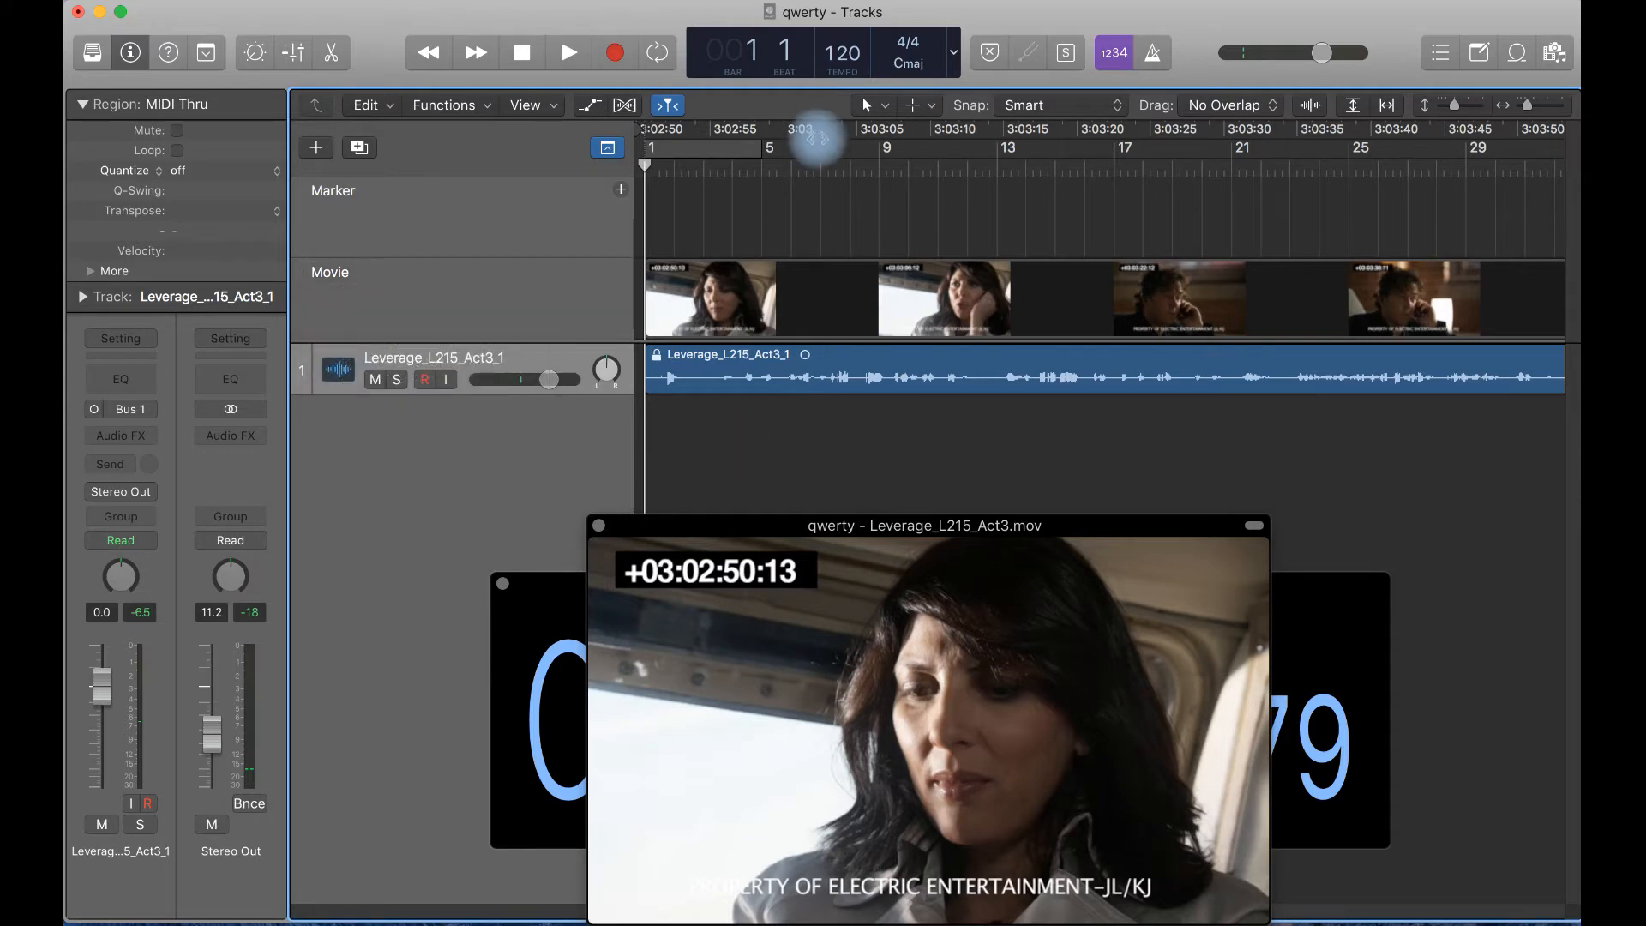
# Scrub the playhead to bars 9 and 17 to compare the picture with the movie thumbnails, and return it to the start
pyautogui.moveTo(783, 158); pyautogui.dragTo(882, 162)
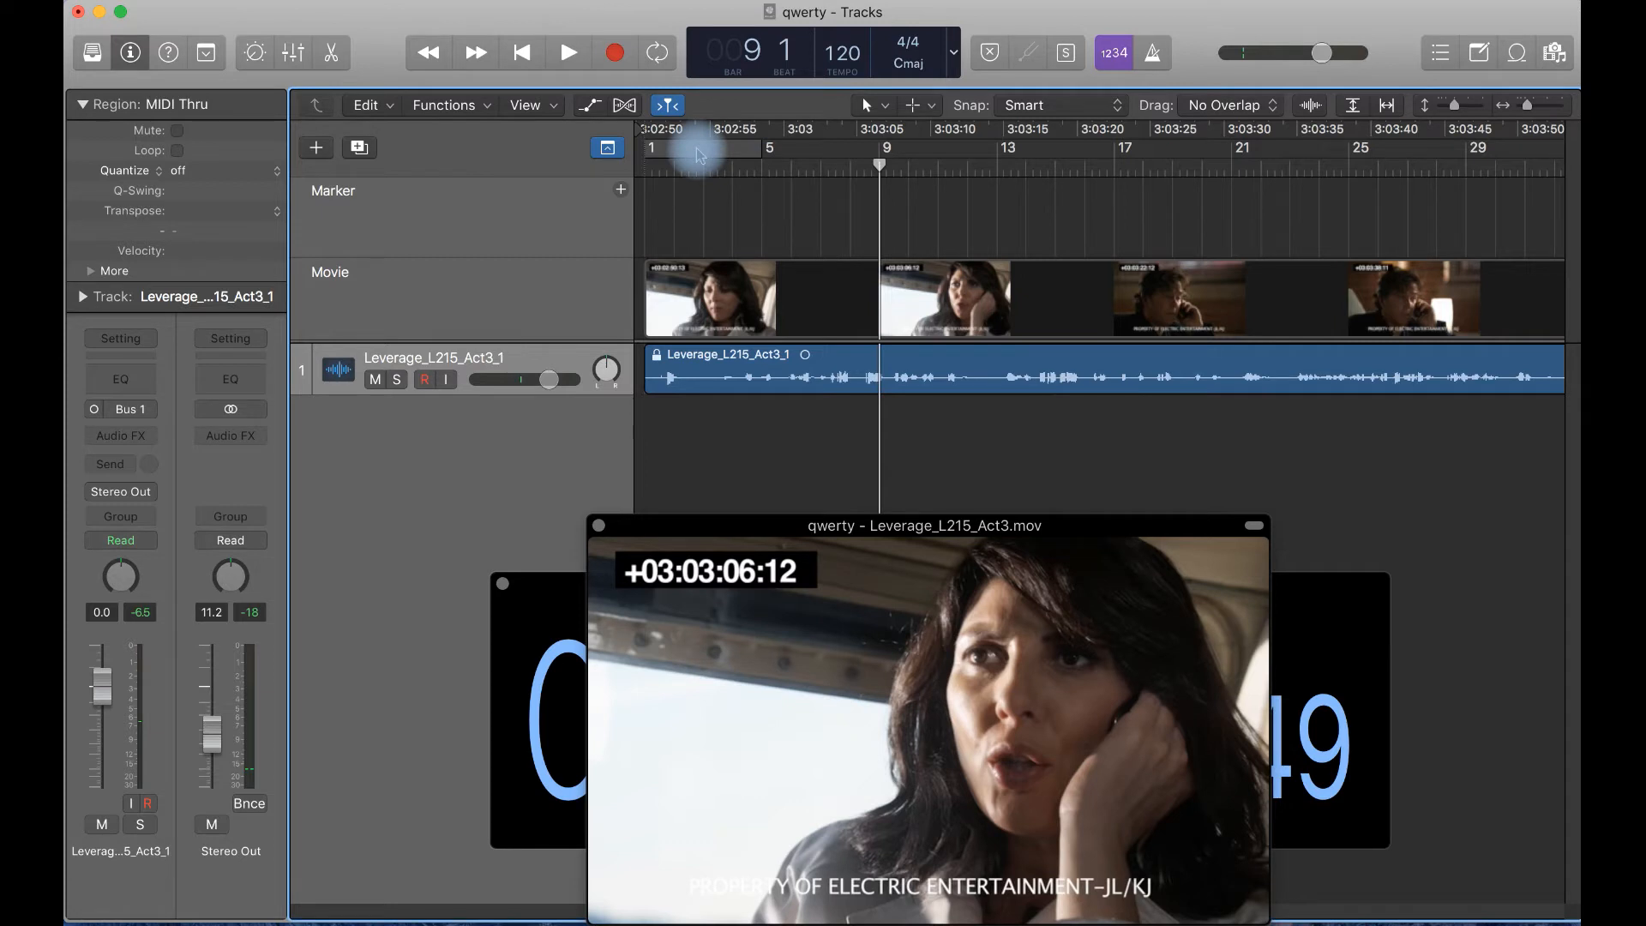
pyautogui.moveTo(878, 166); pyautogui.dragTo(1119, 209)
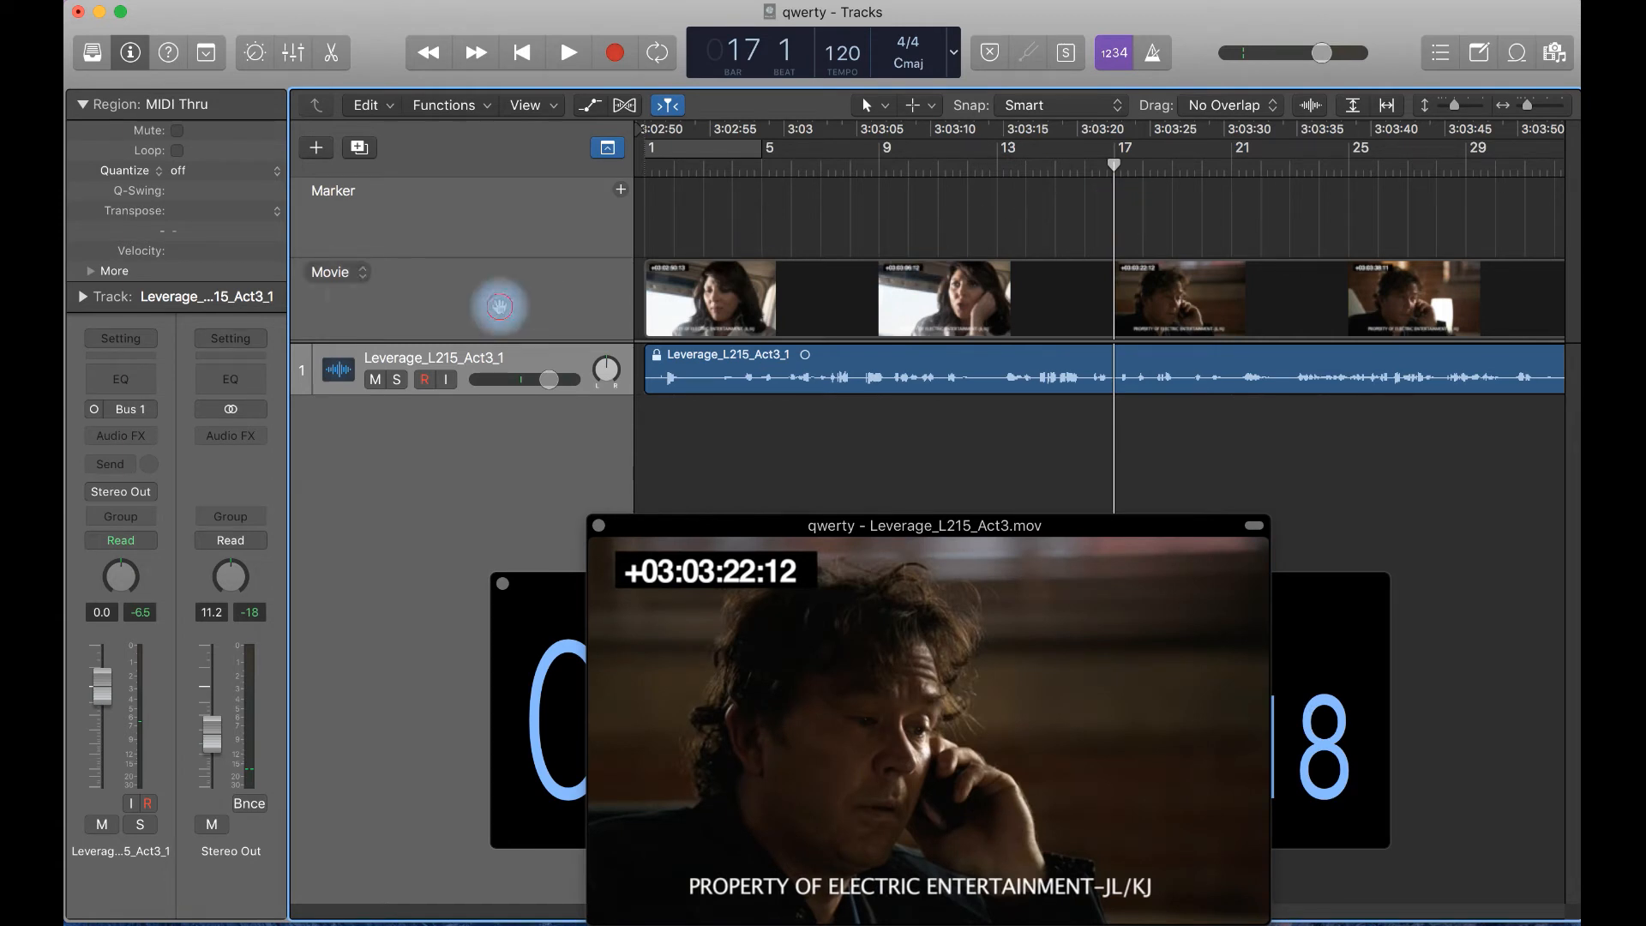
pyautogui.press('Return')
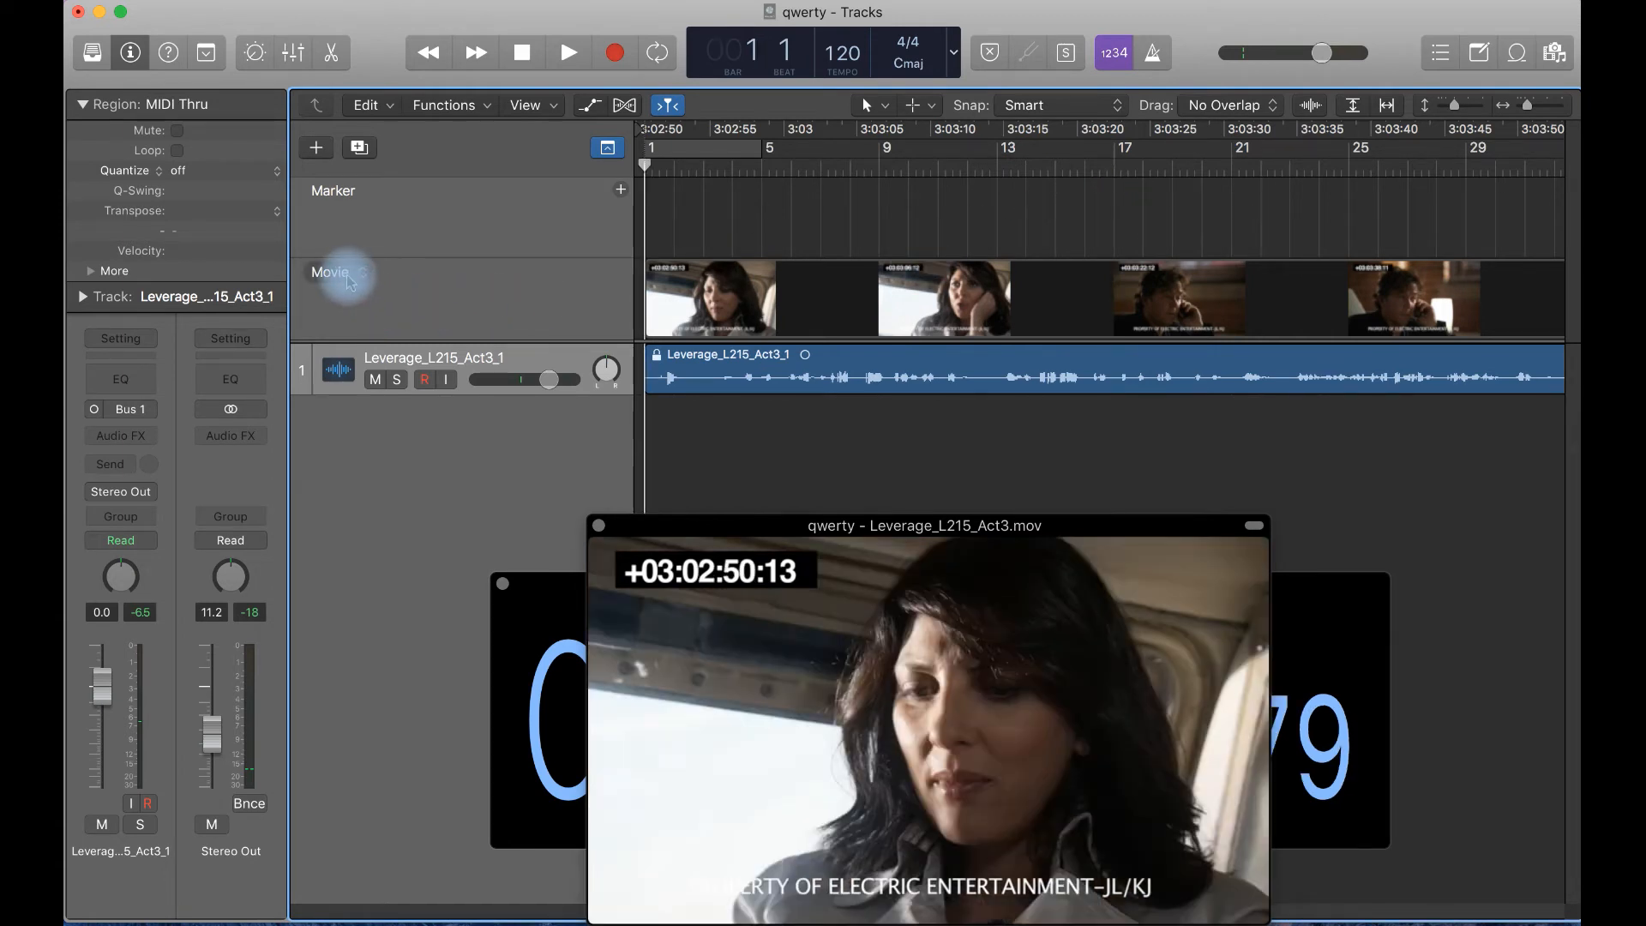
# Create a marker set from the movie's scene cuts and select all of its markers
pyautogui.click(349, 280)
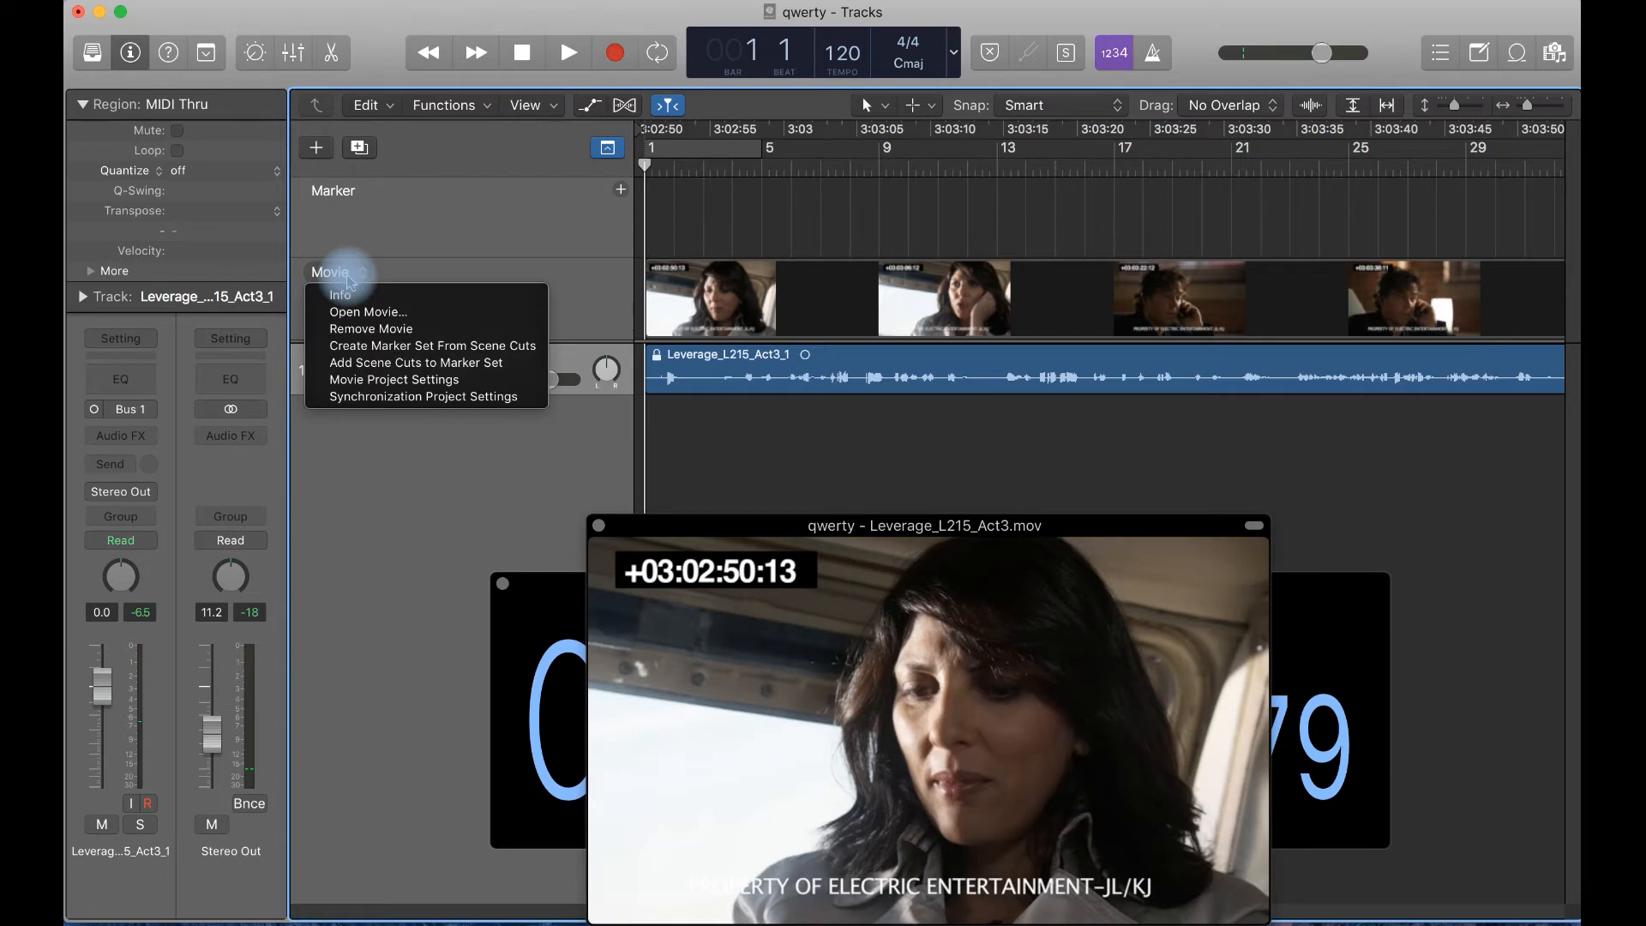
pyautogui.click(361, 346)
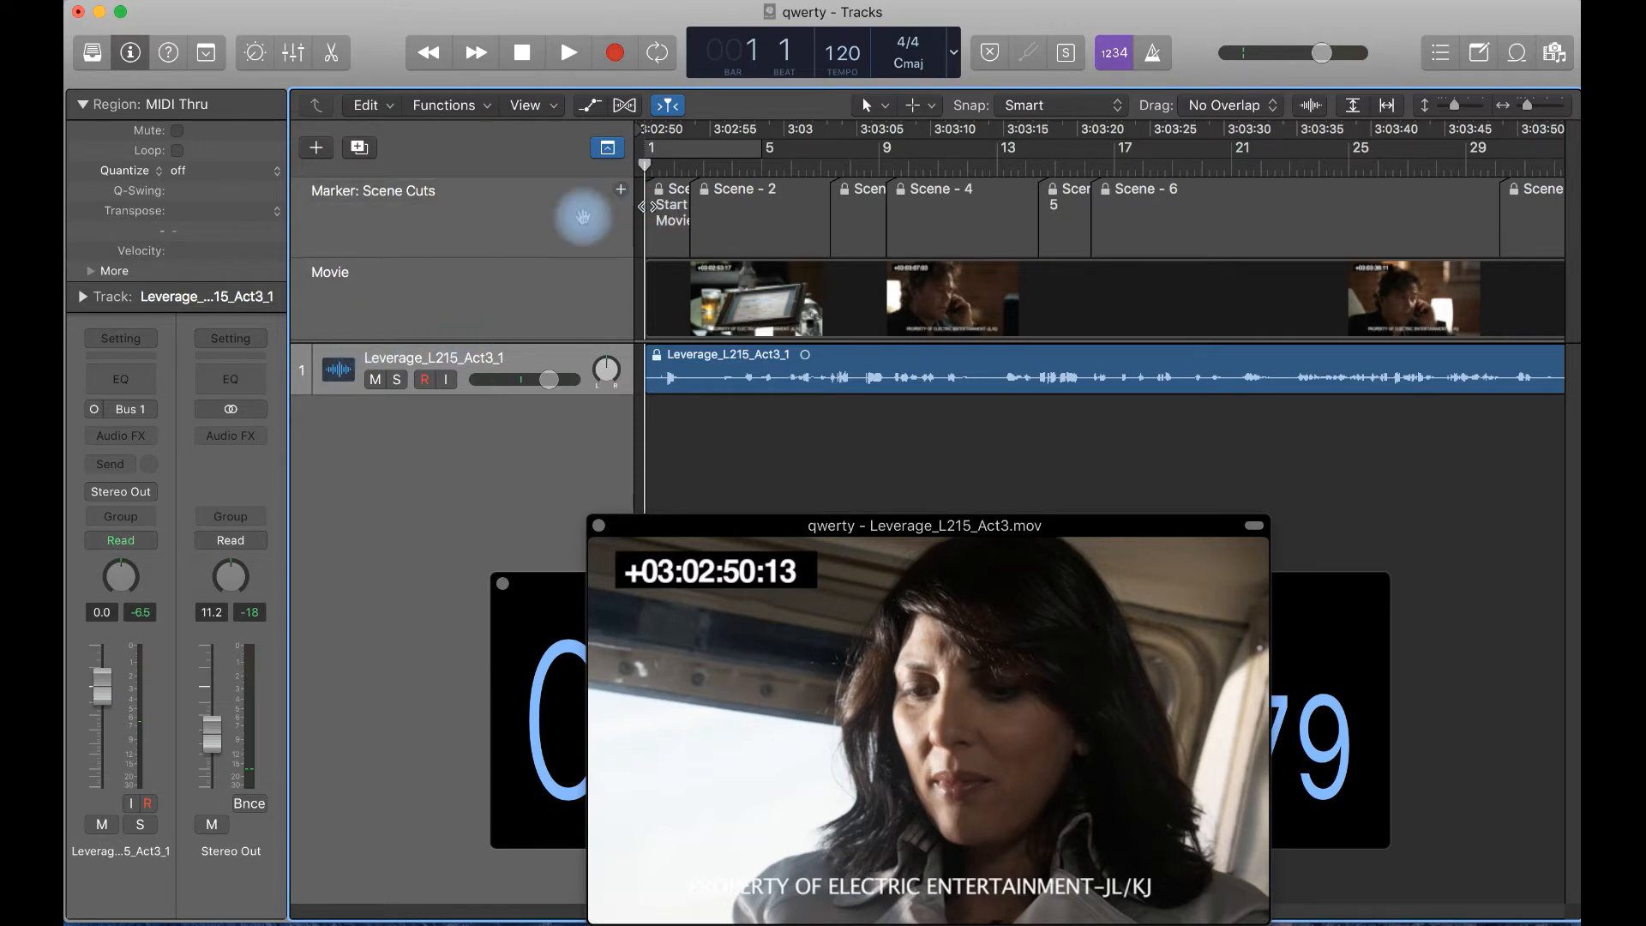
pyautogui.click(491, 228)
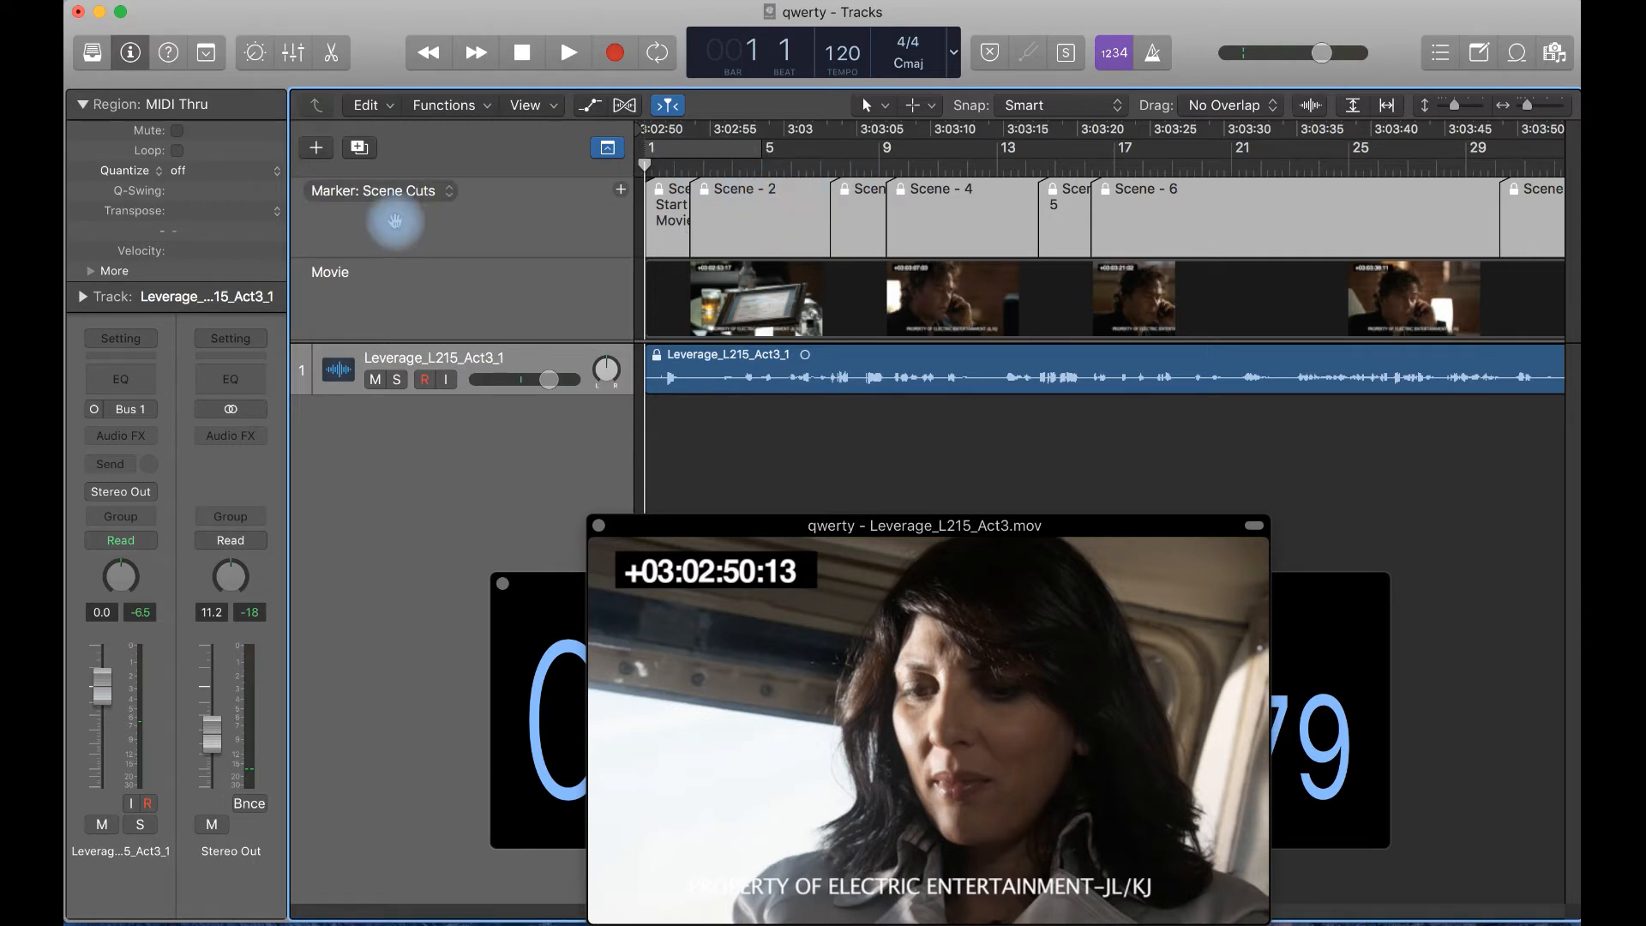
# Show the marker list beside the tracks and move the movie window clear of it
pyautogui.click(1441, 53)
pyautogui.click(1291, 106)
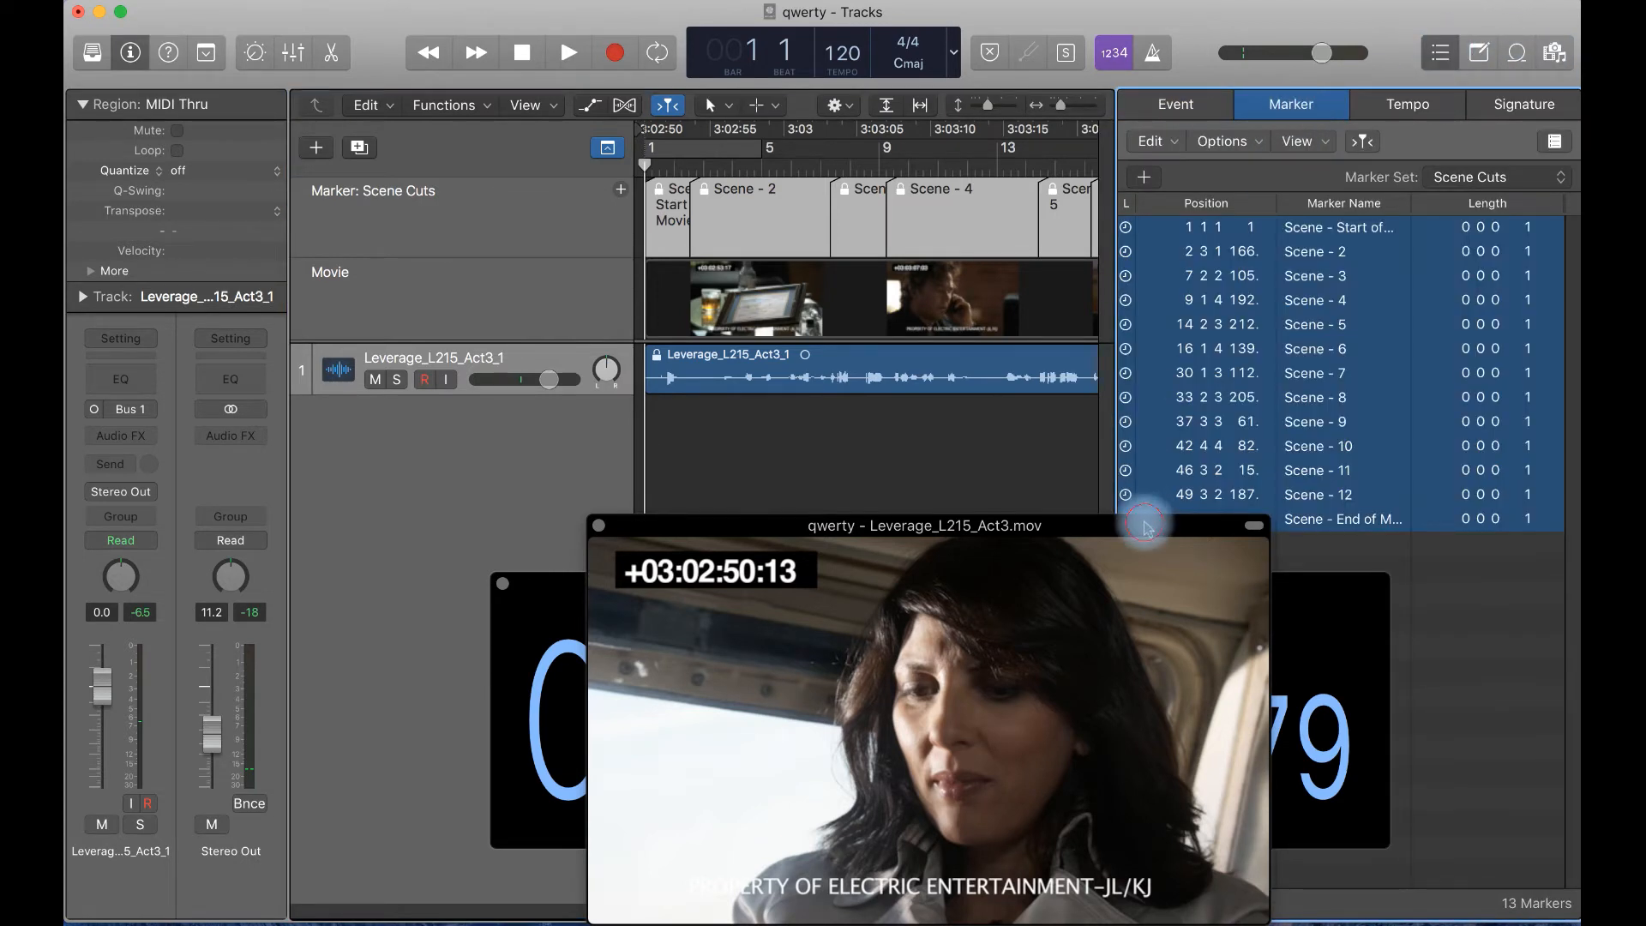
pyautogui.moveTo(1147, 515); pyautogui.dragTo(950, 559)
pyautogui.click(1430, 561)
# Check the movie-end and movie-start markers, and briefly play the movie from Scene - 5, Scene - 6 and Scene - 10
pyautogui.click(1362, 520)
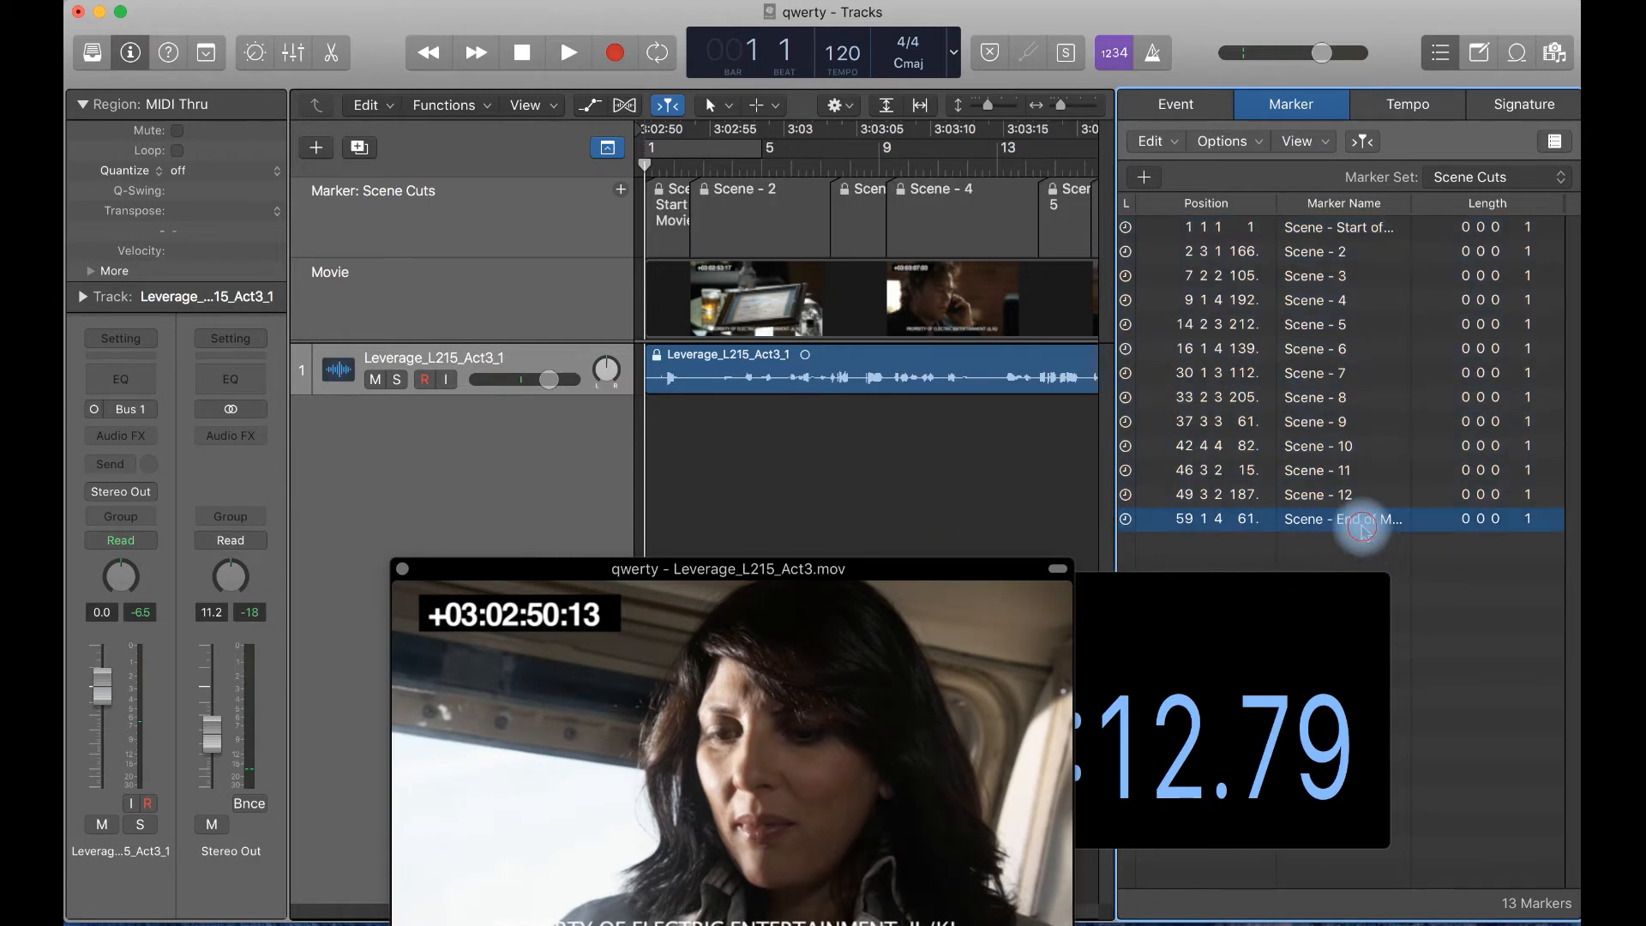
pyautogui.click(1329, 230)
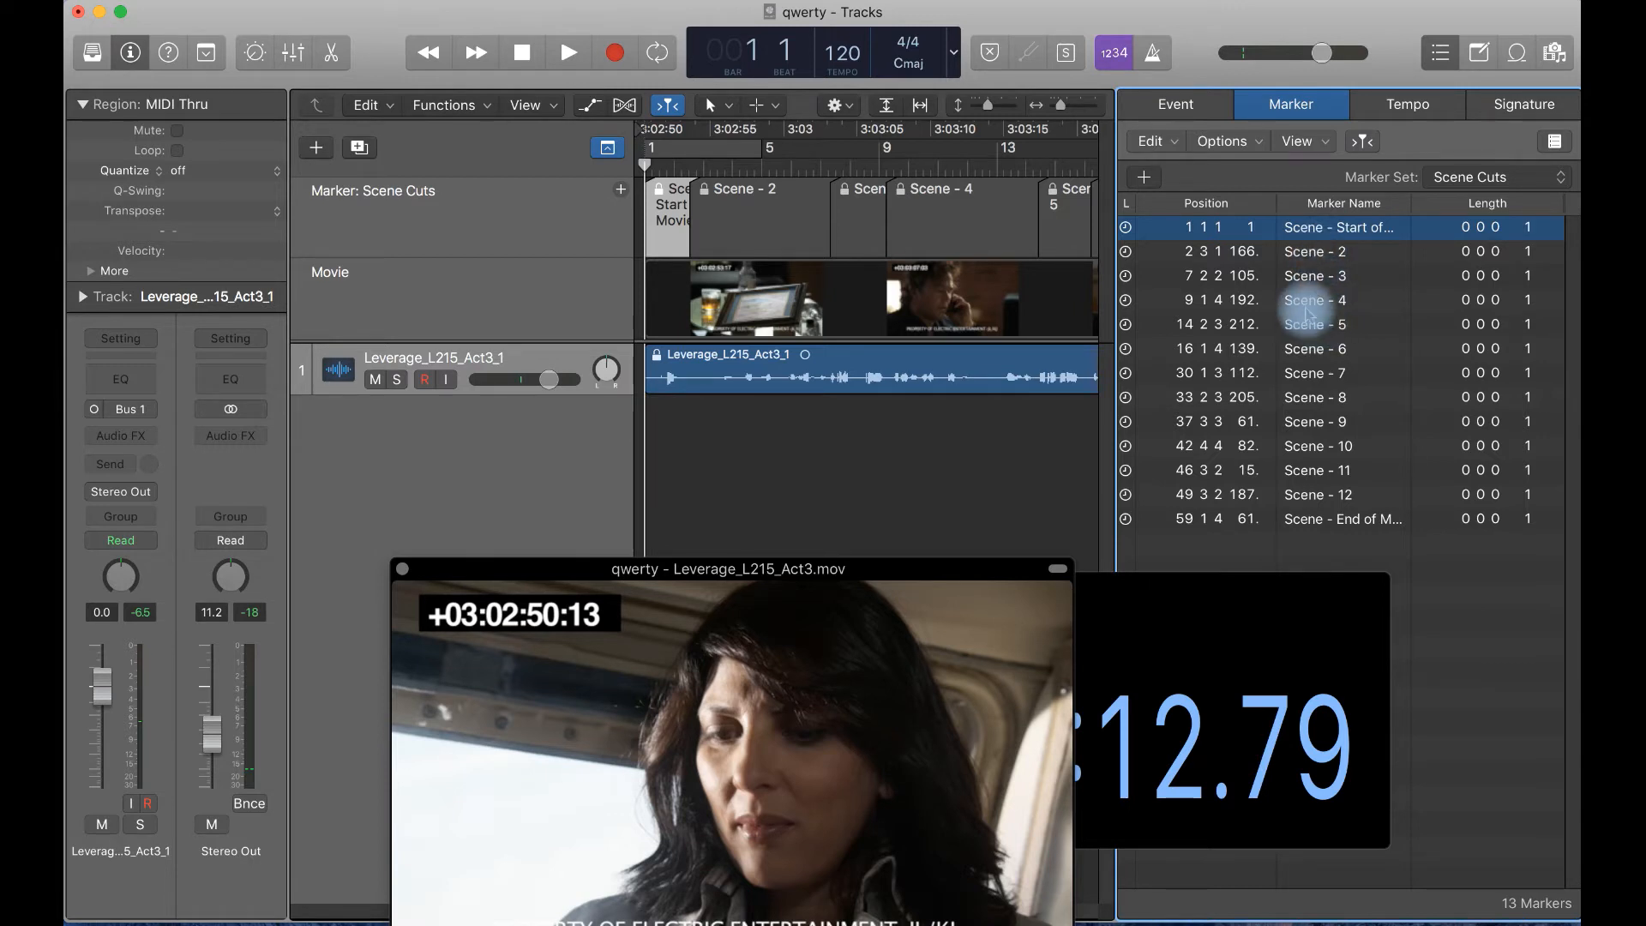
pyautogui.click(1306, 328)
pyautogui.press('space')
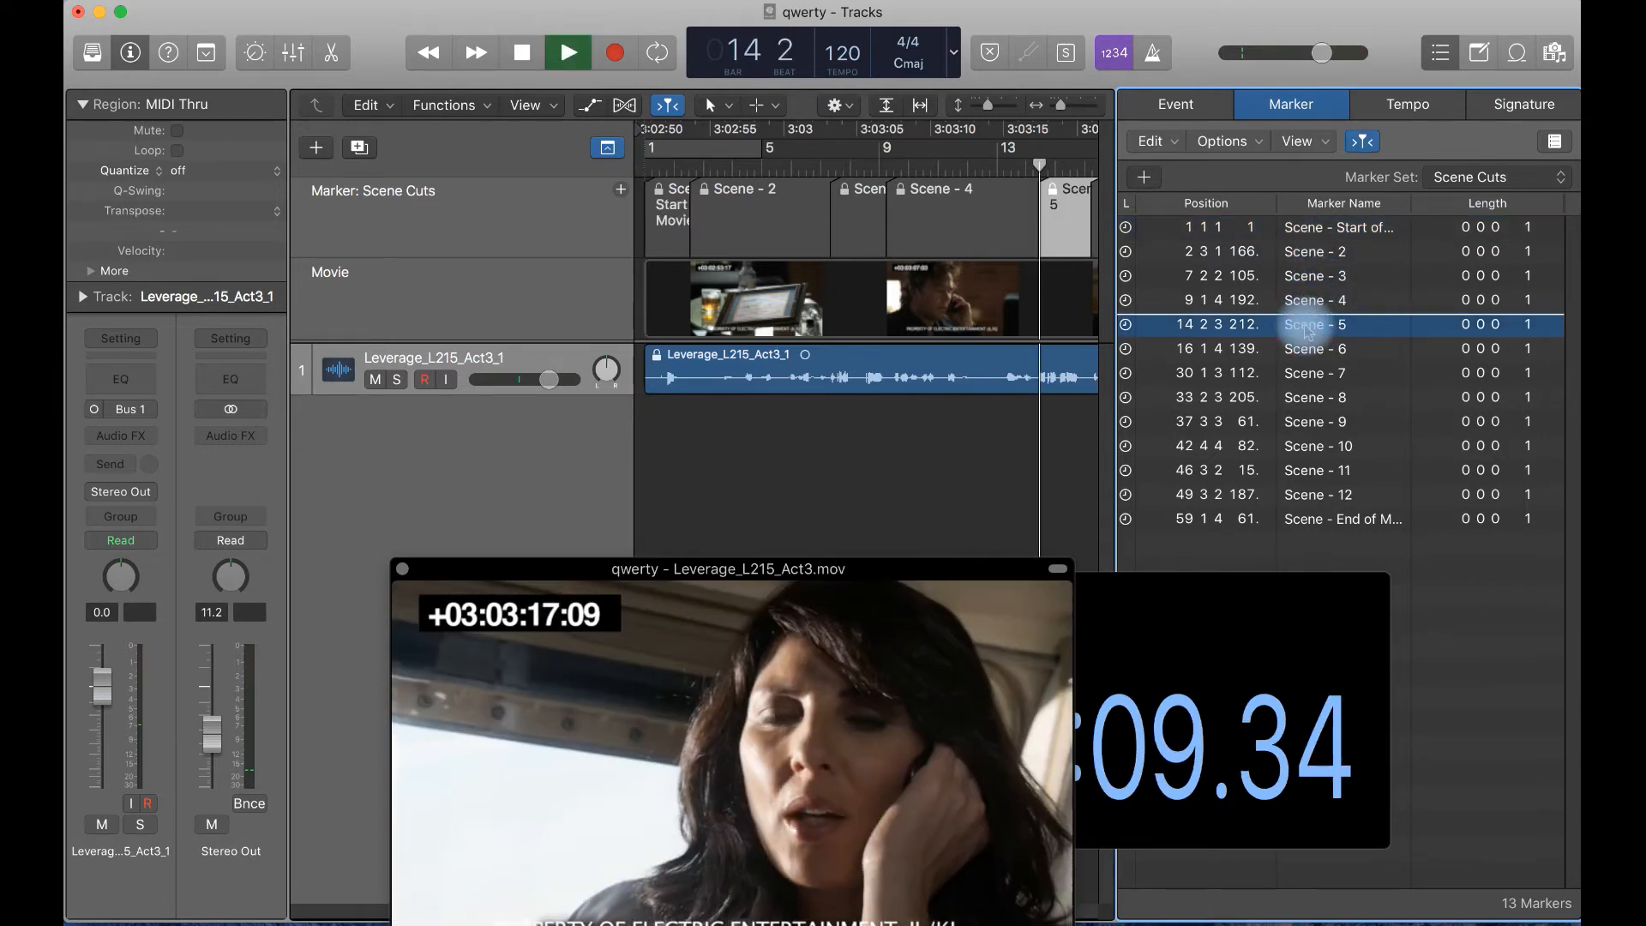
pyautogui.press('space')
pyautogui.click(1303, 347)
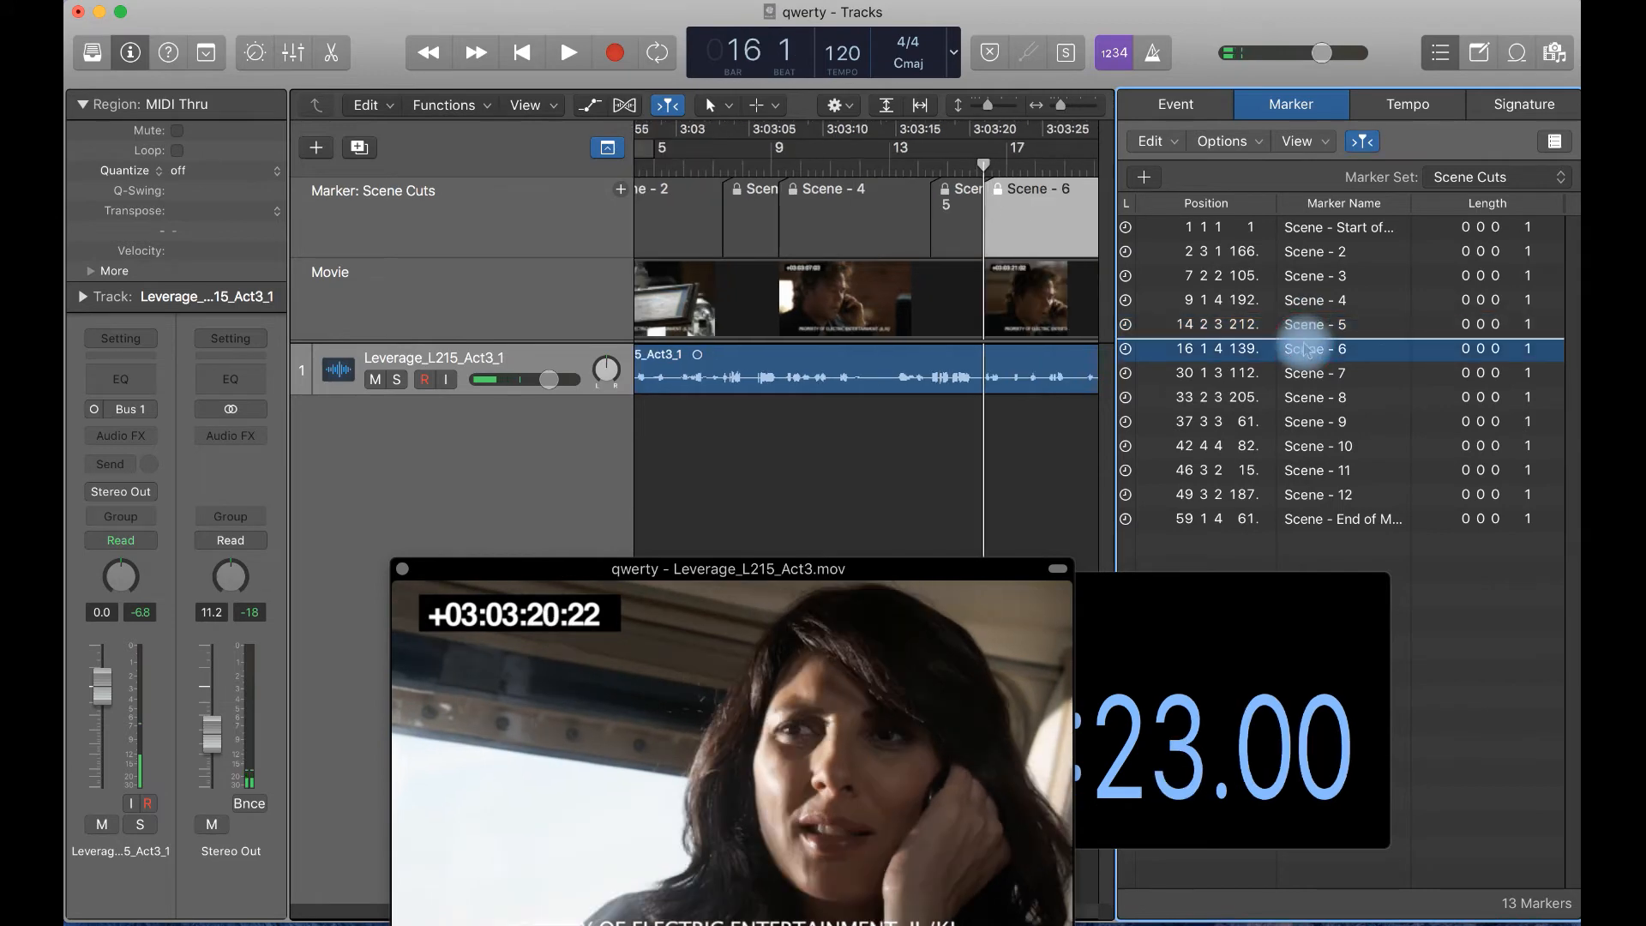
pyautogui.press('space')
pyautogui.press('space')
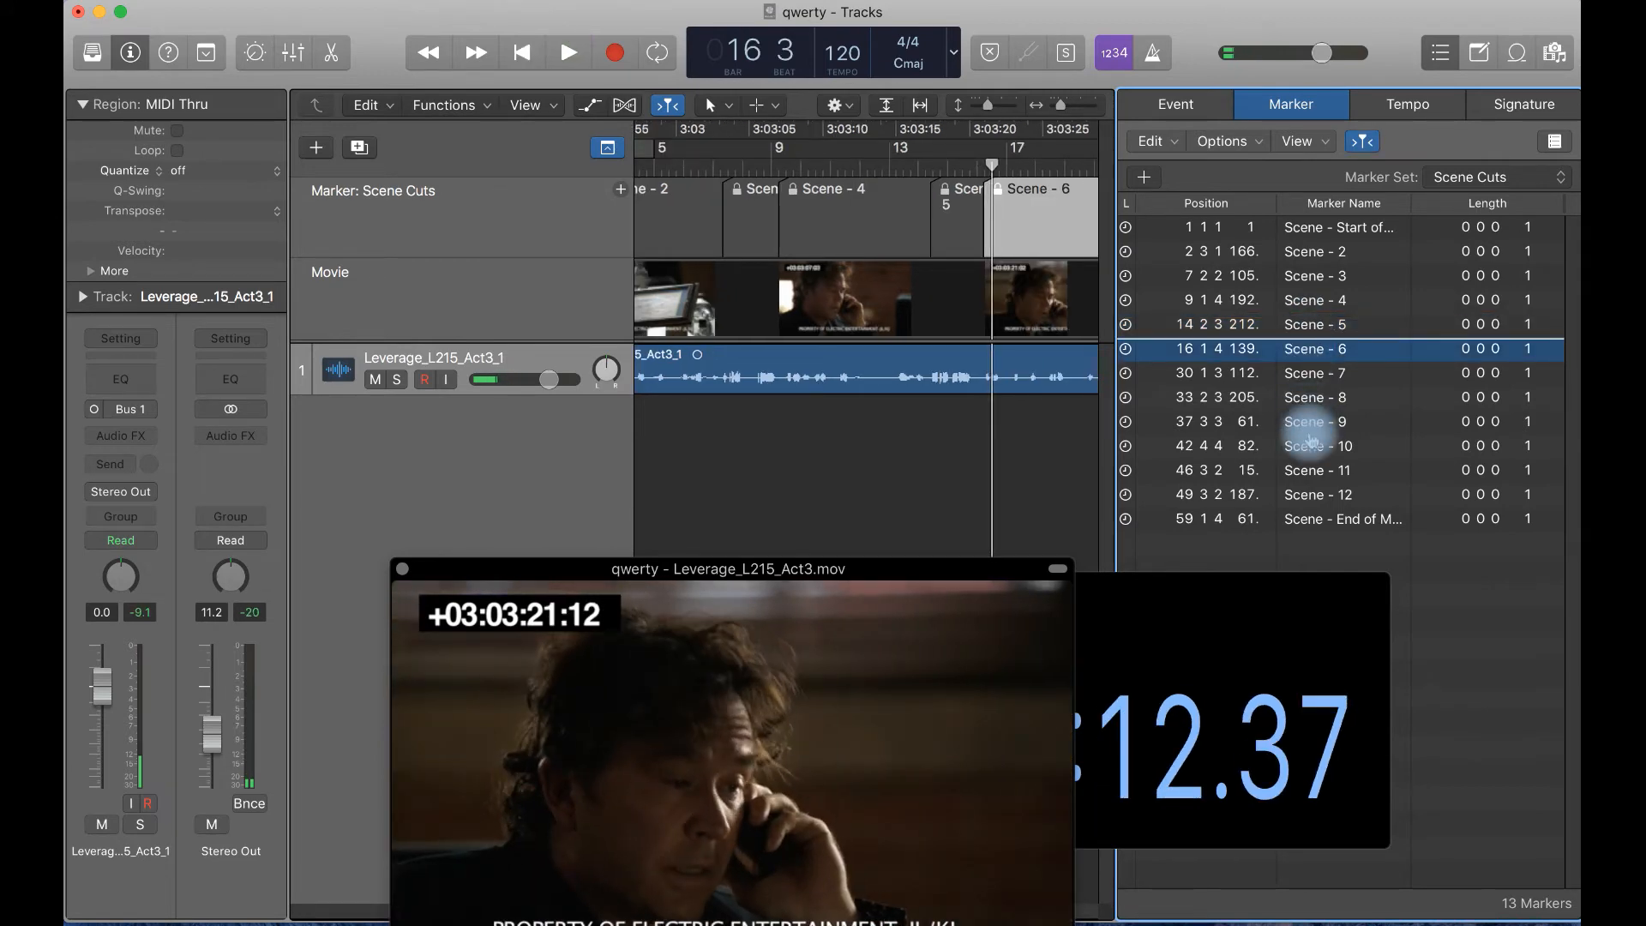
pyautogui.click(1310, 445)
pyautogui.press('space')
pyautogui.press('space')
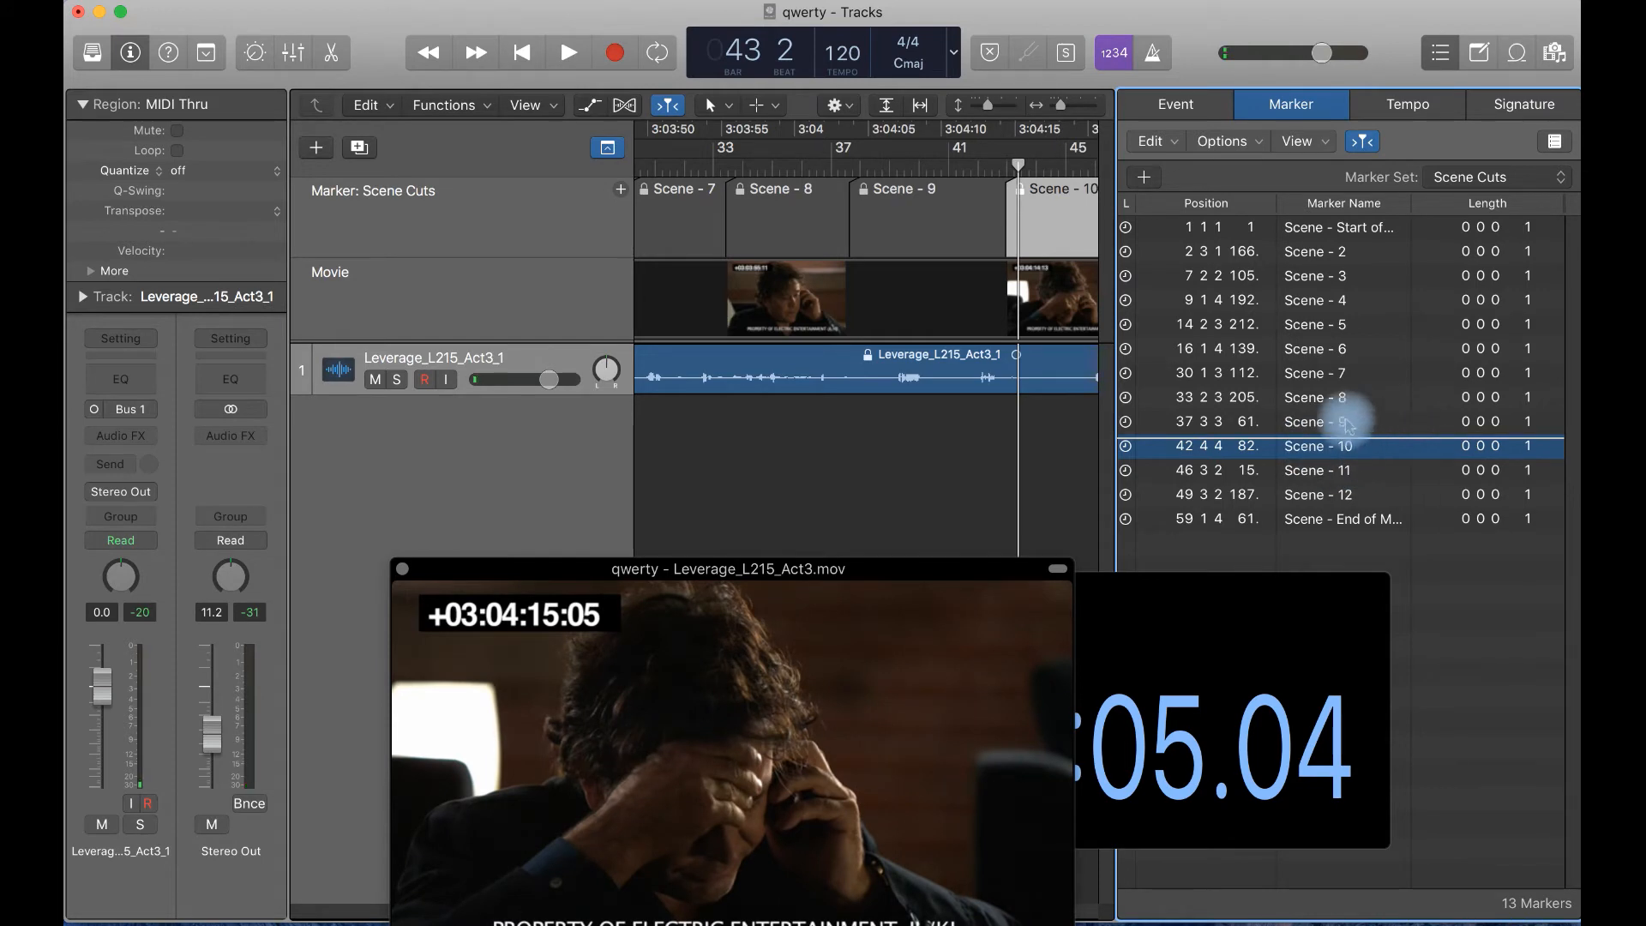
# Play the movie from the Scene - 4 marker on into Scene - 6, and stop playback
pyautogui.click(1343, 300)
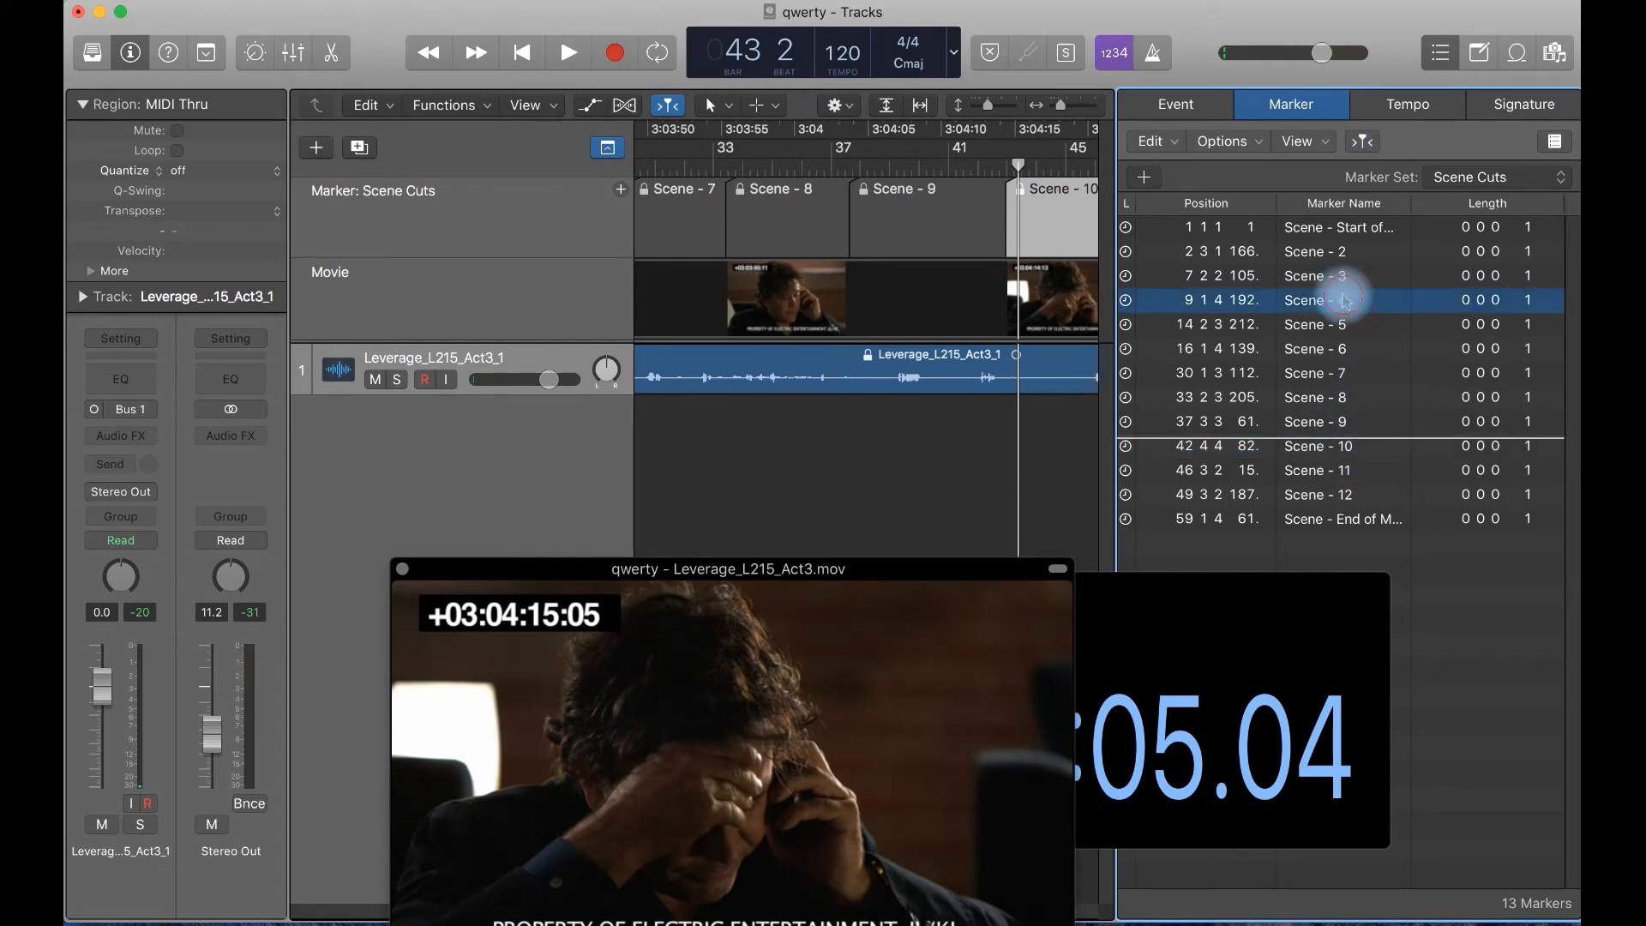
pyautogui.click(1345, 310)
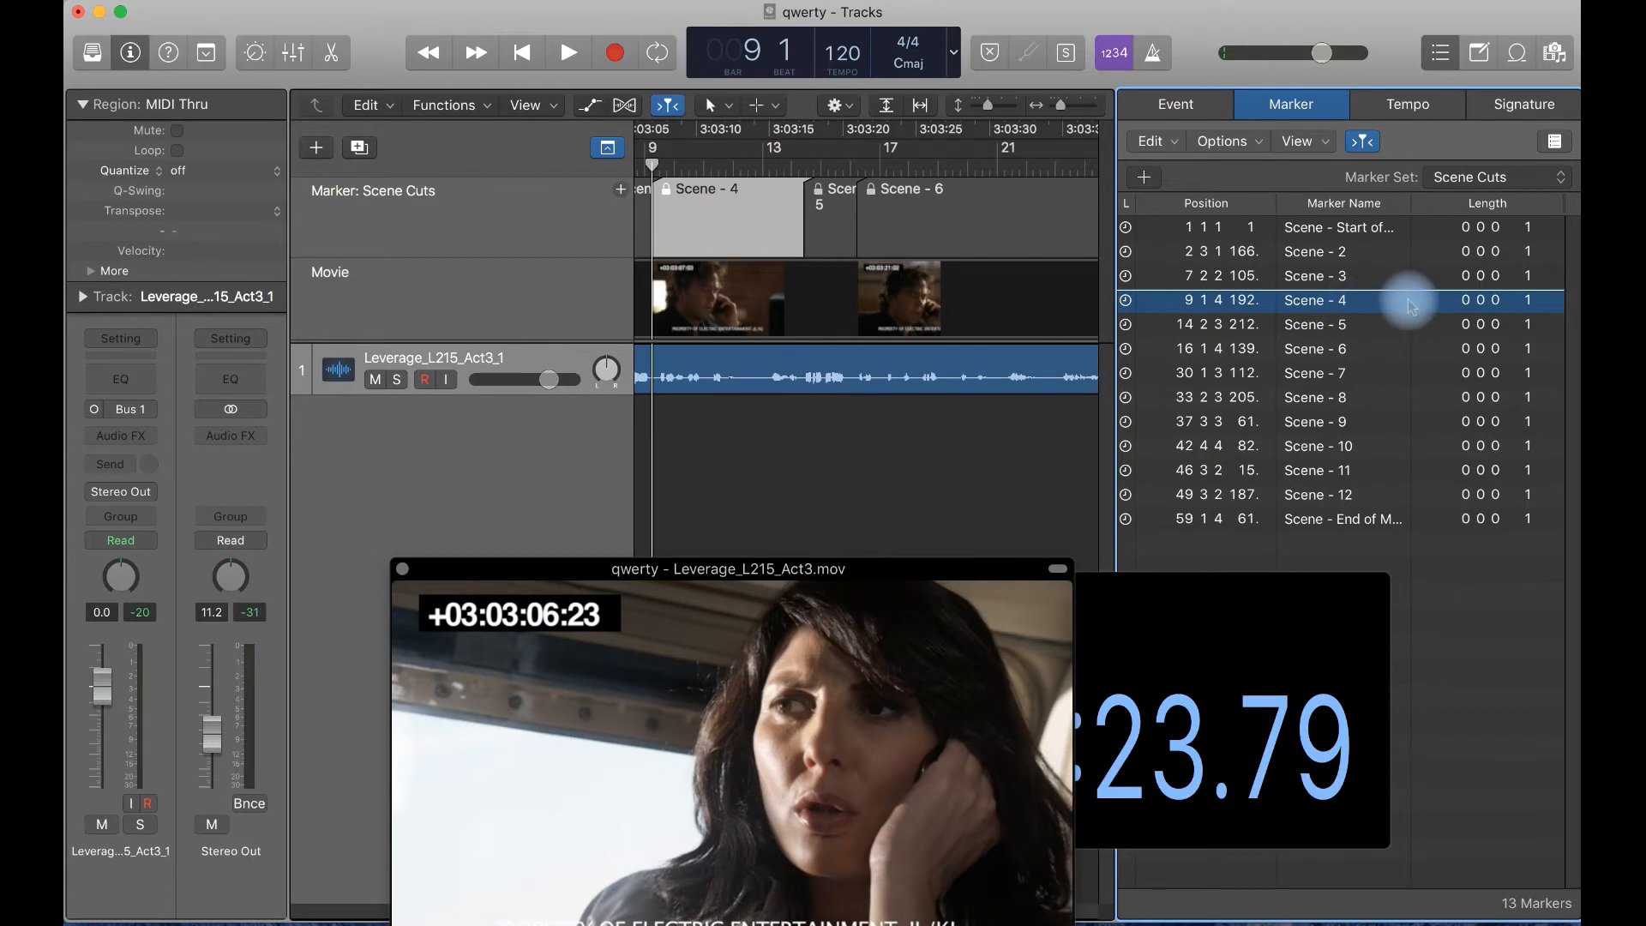
pyautogui.press('space')
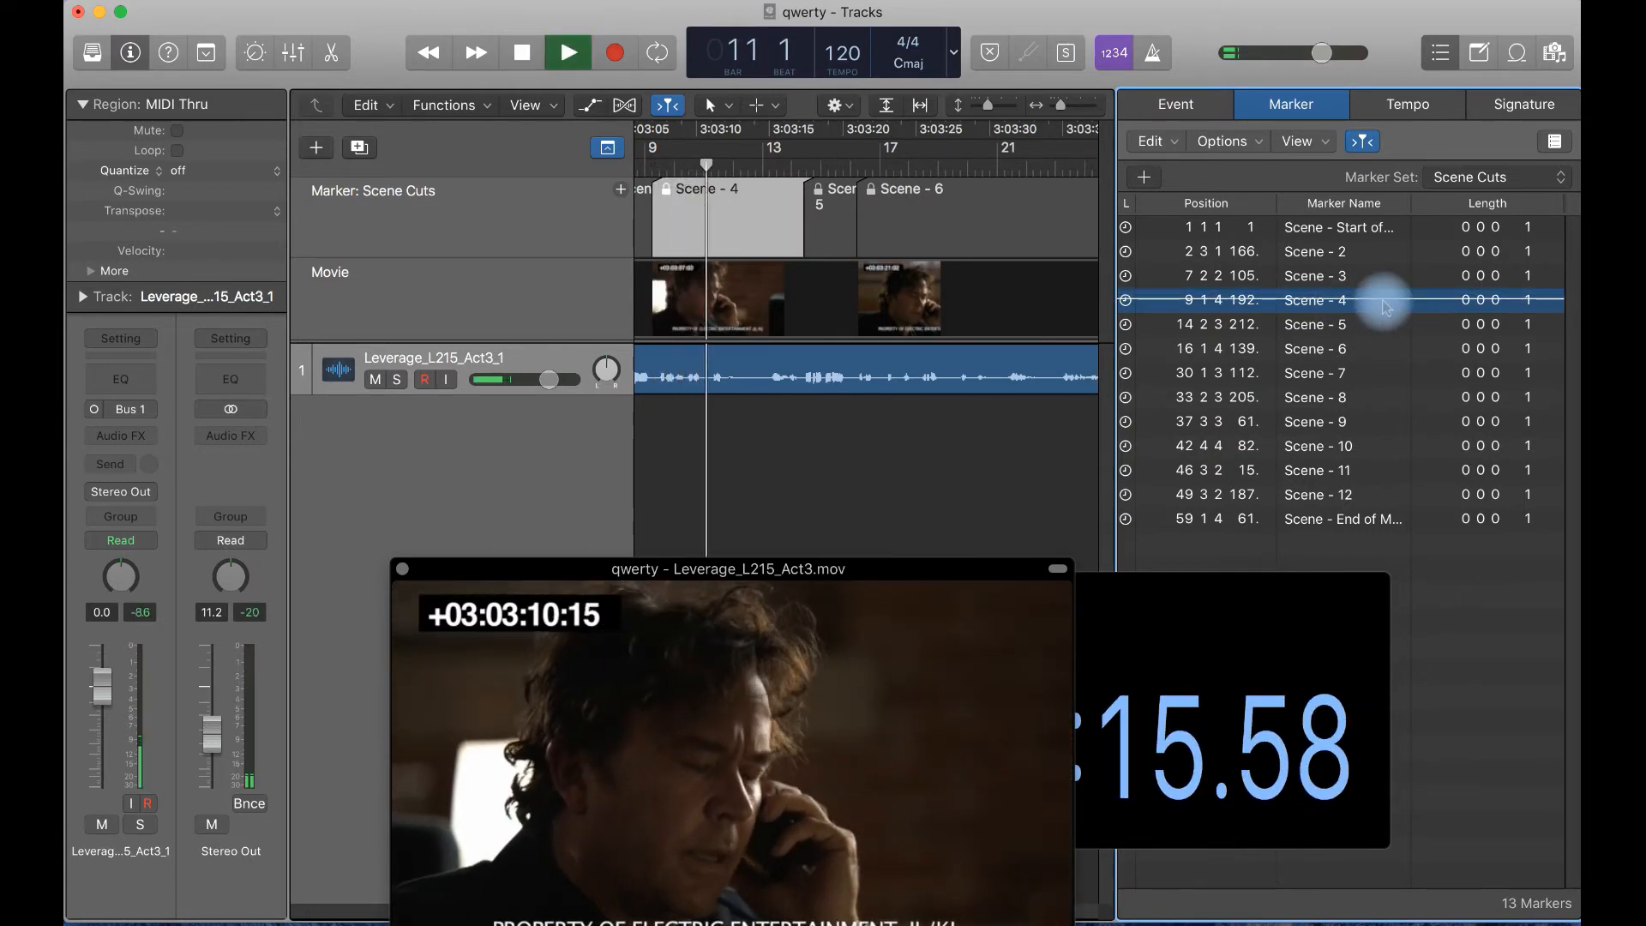
pyautogui.click(1378, 346)
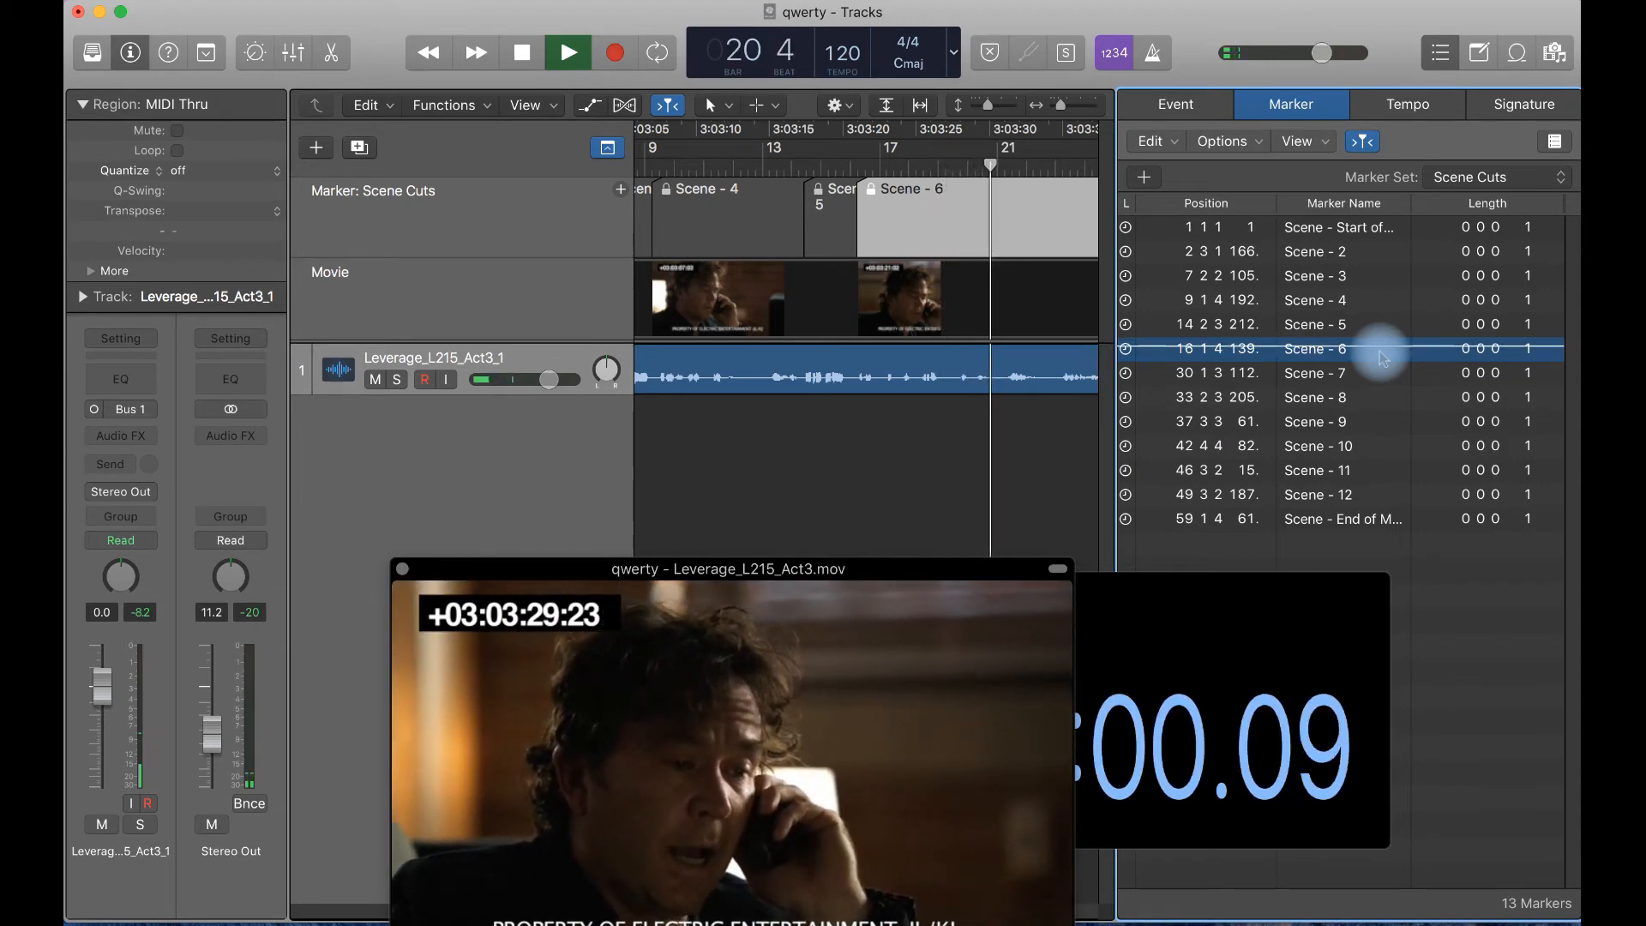
pyautogui.press('space')
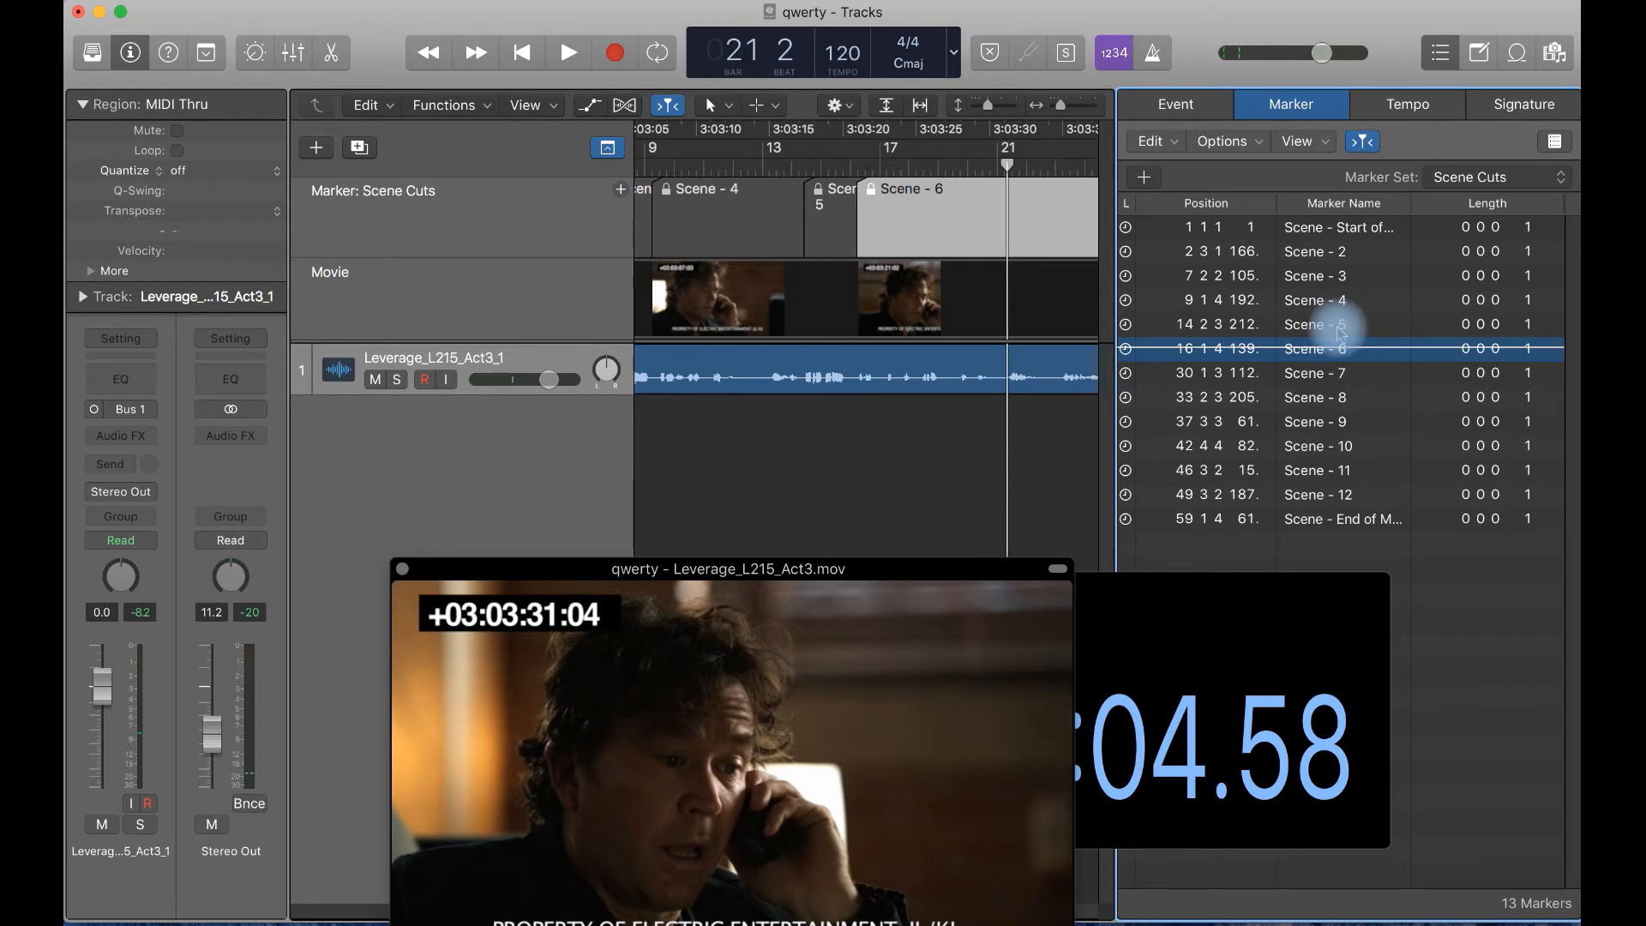
# Examine the commands available for the Scene - 3 marker, including Convert to Standard Marker, without applying any
pyautogui.click(1315, 275)
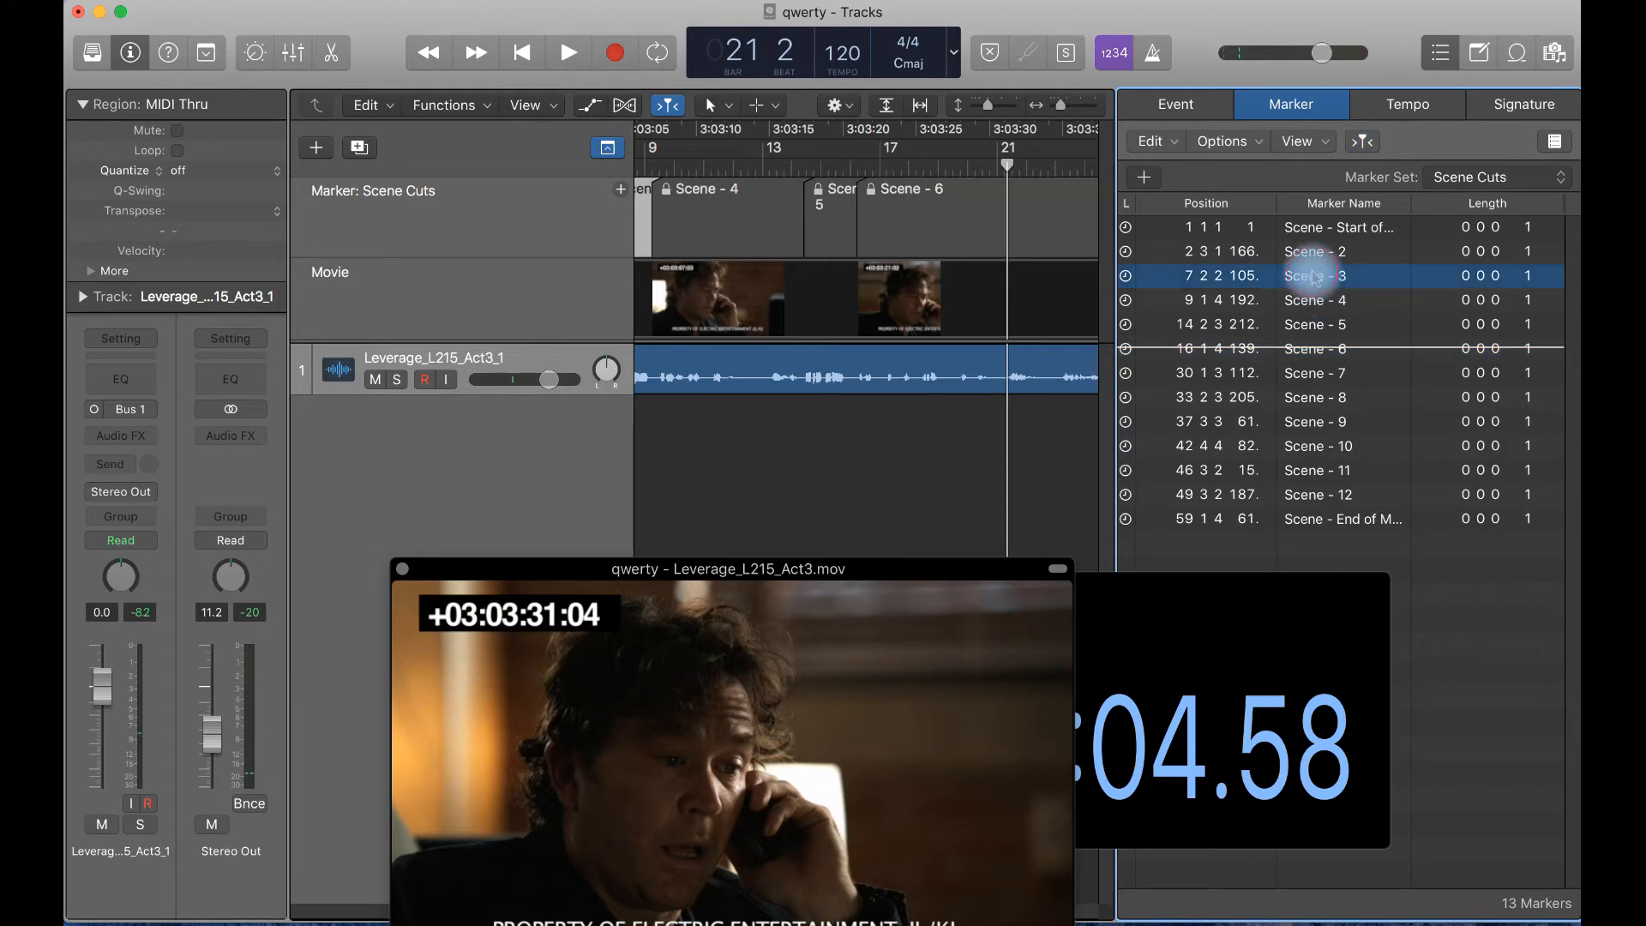
pyautogui.rightClick(1316, 276)
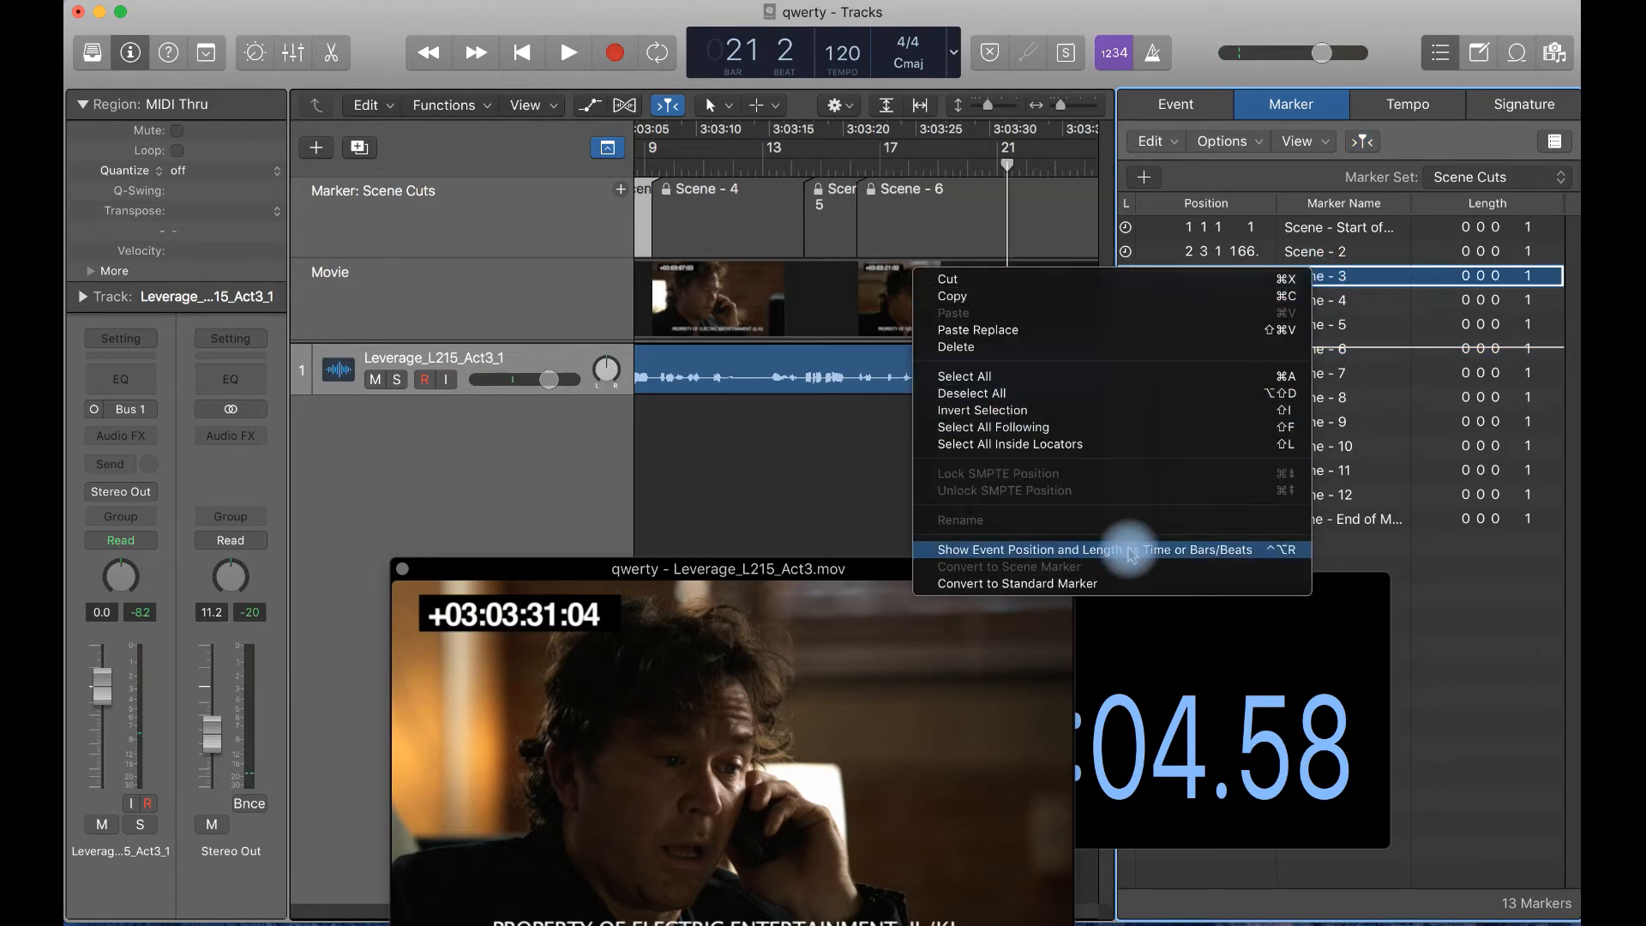
pyautogui.click(1018, 584)
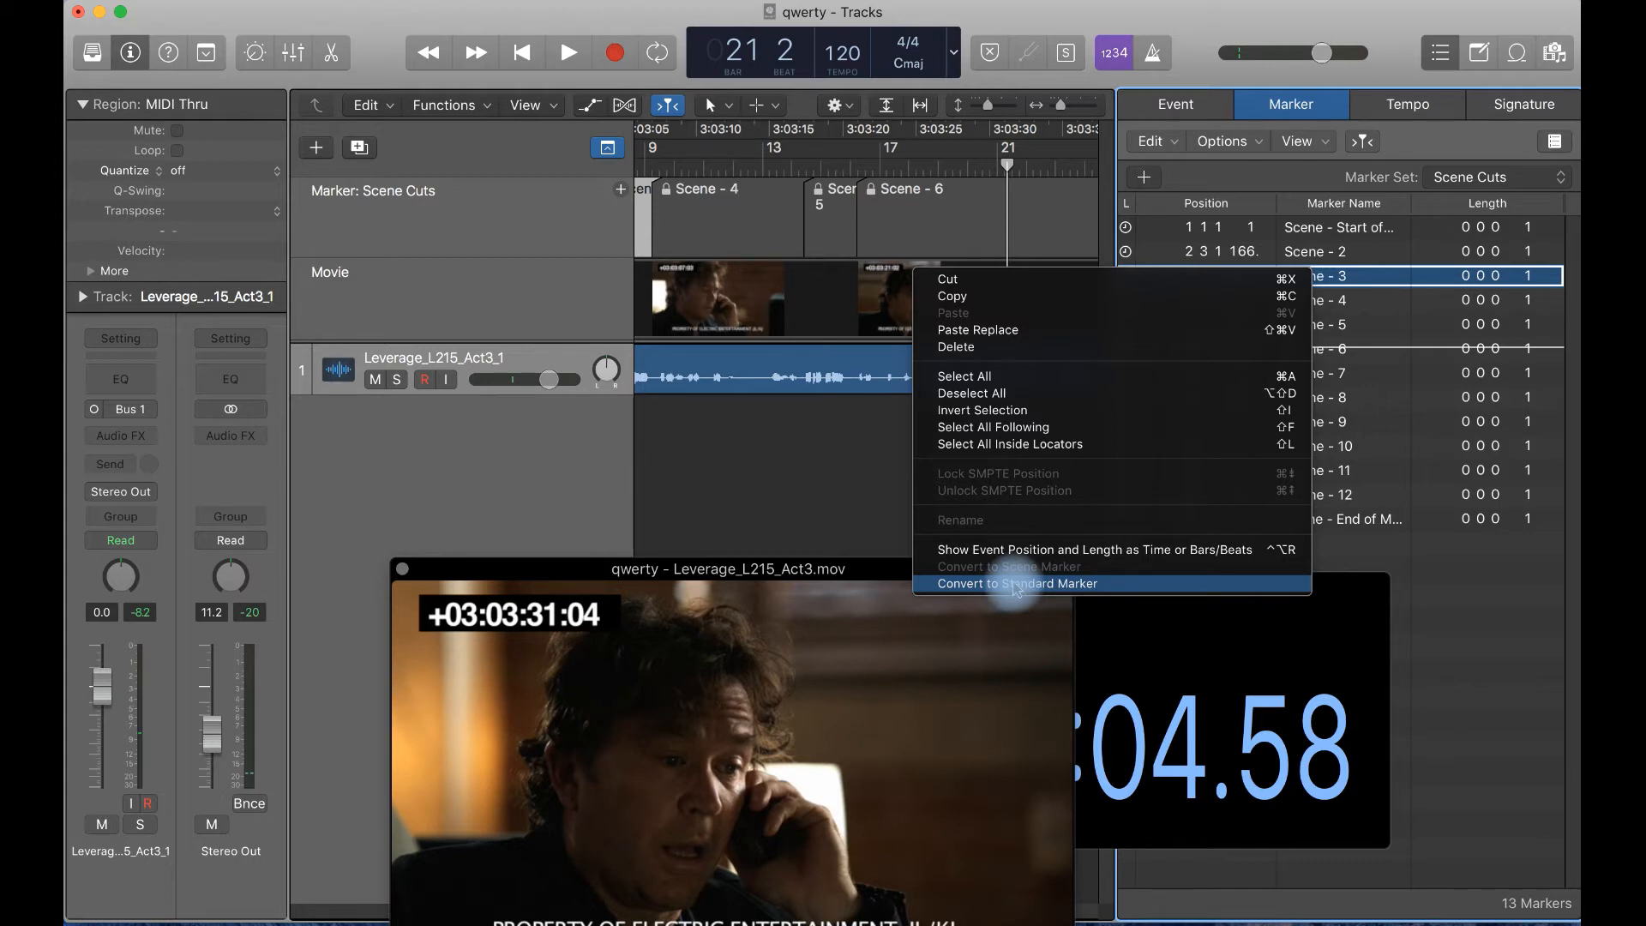
pyautogui.click(772, 434)
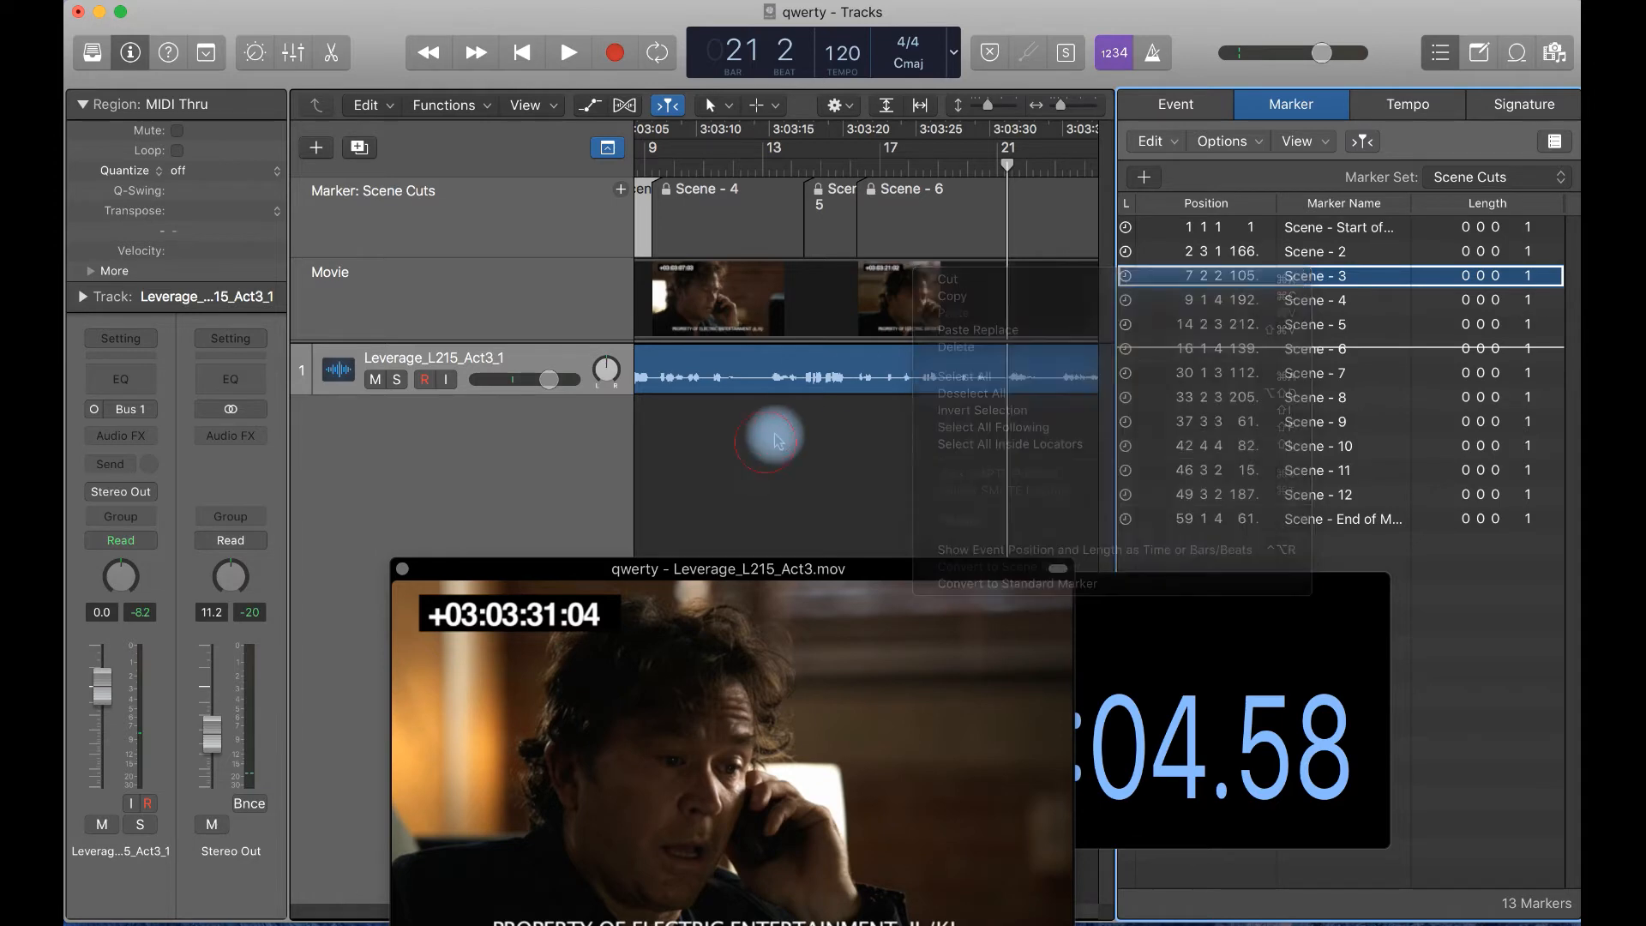
# Play the movie from bar 16 across the cut between Scene - 5 and Scene - 6, and stop playback
pyautogui.click(849, 167)
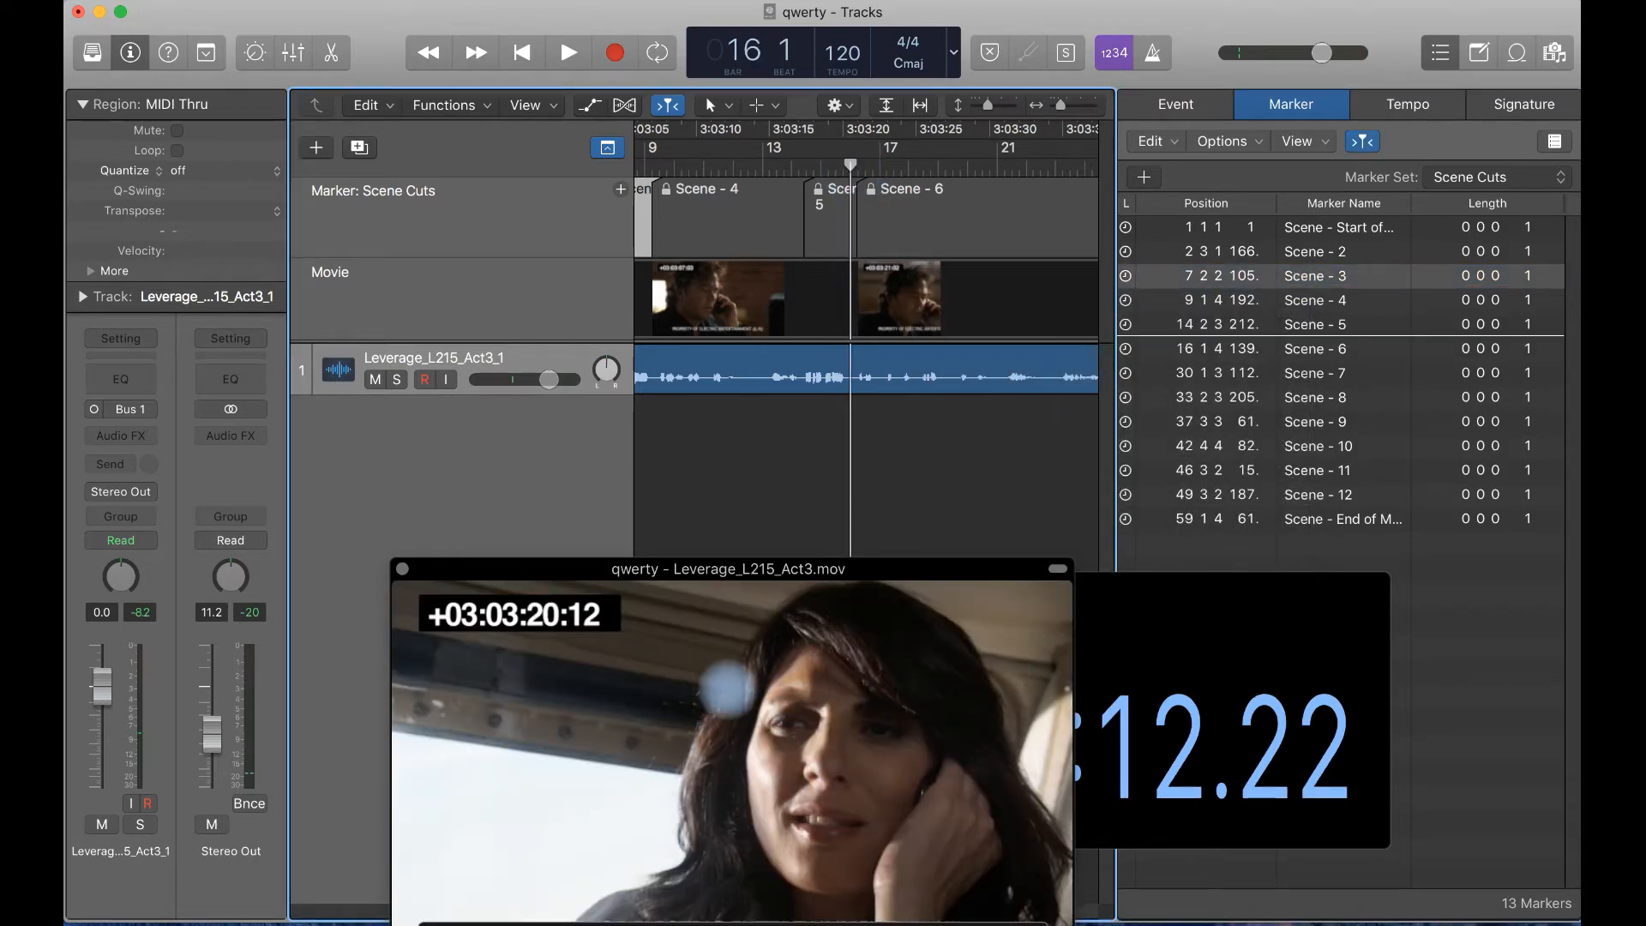
pyautogui.press('space')
pyautogui.press('space')
# Review the Convert to Standard Marker command for the Scene - 3 marker again without applying it
pyautogui.click(1327, 280)
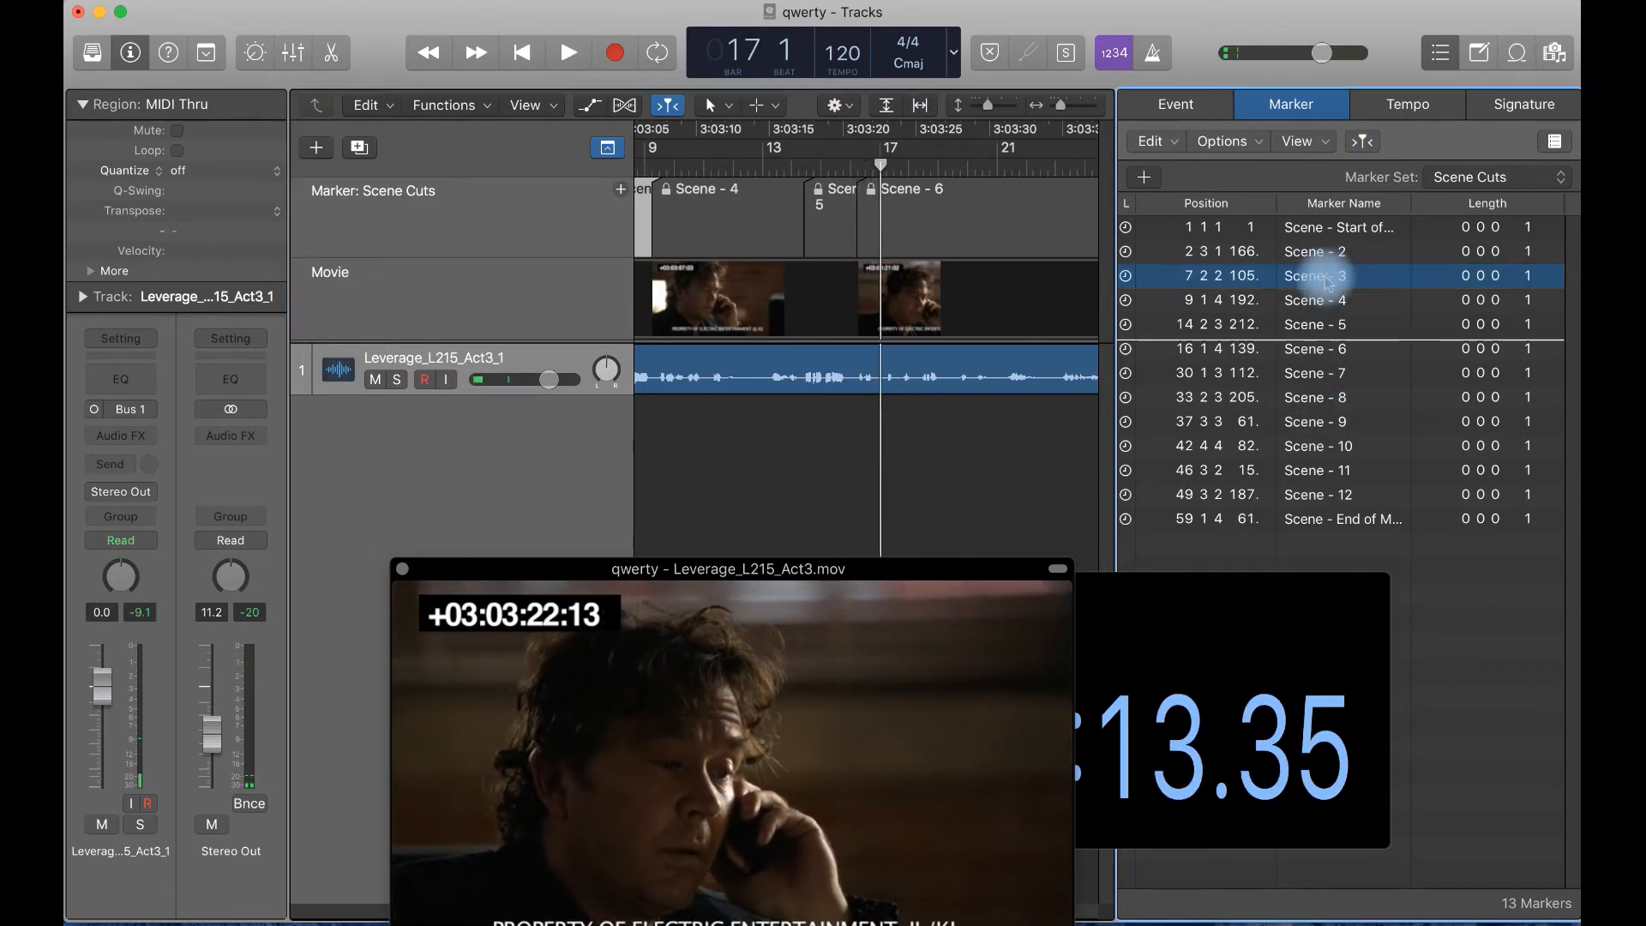
pyautogui.rightClick(1325, 280)
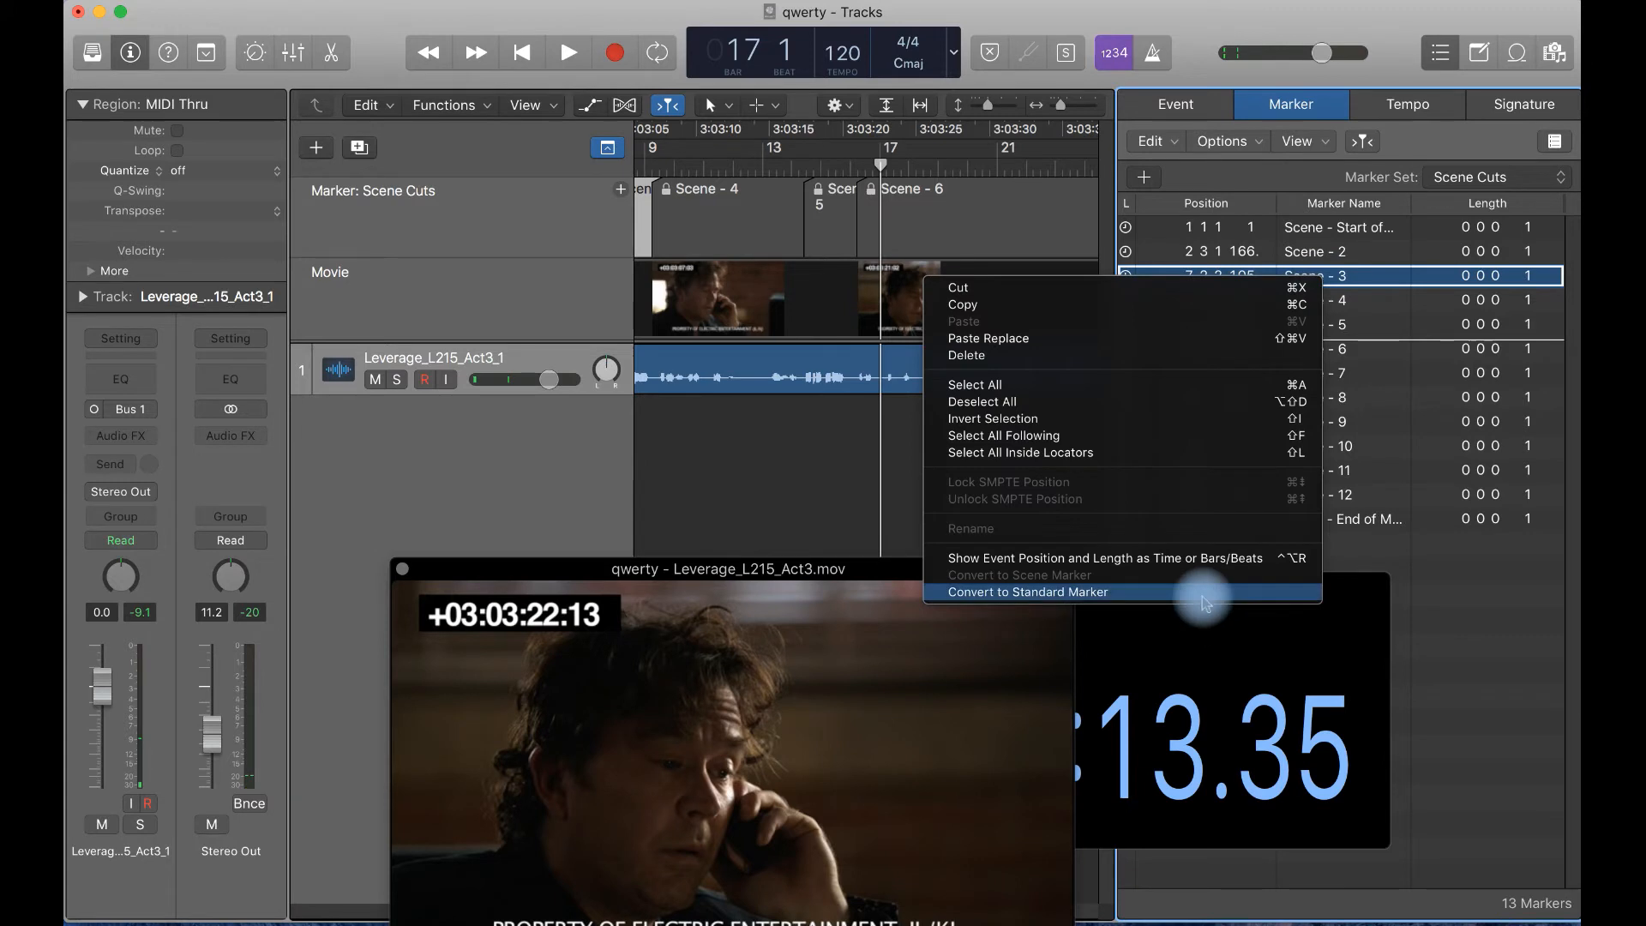
pyautogui.click(864, 229)
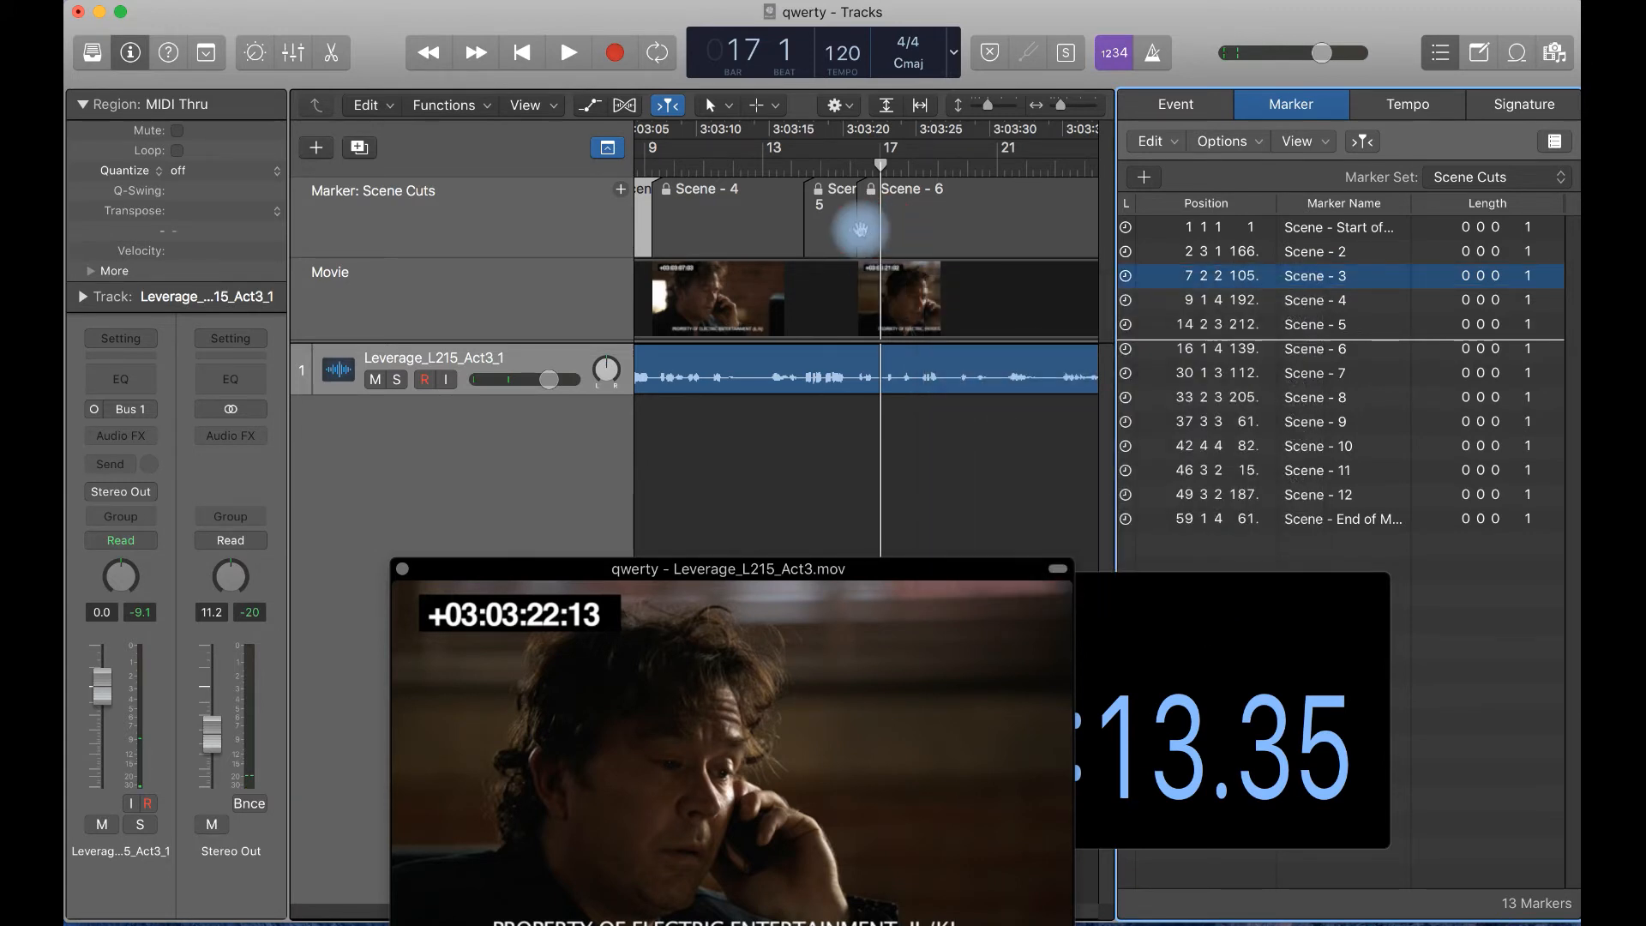
# Try to shift the boundary between Scene - 5 and Scene - 6 slightly earlier in the marker track
pyautogui.moveTo(857, 229); pyautogui.dragTo(848, 229)
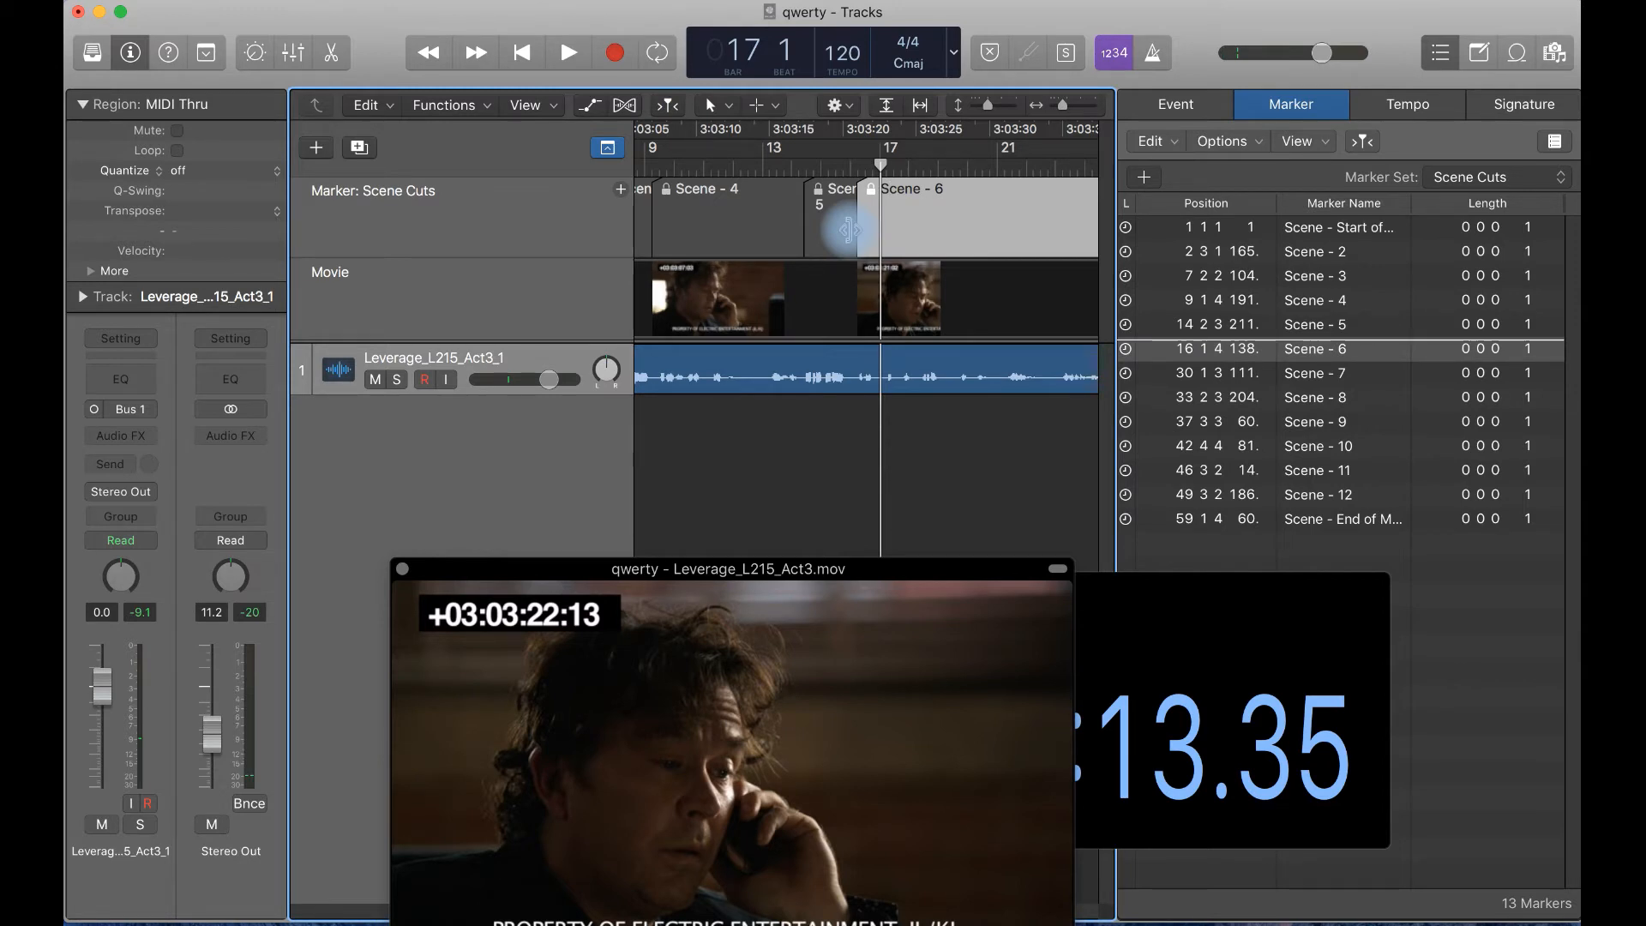
pyautogui.click(1441, 55)
pyautogui.click(1441, 55)
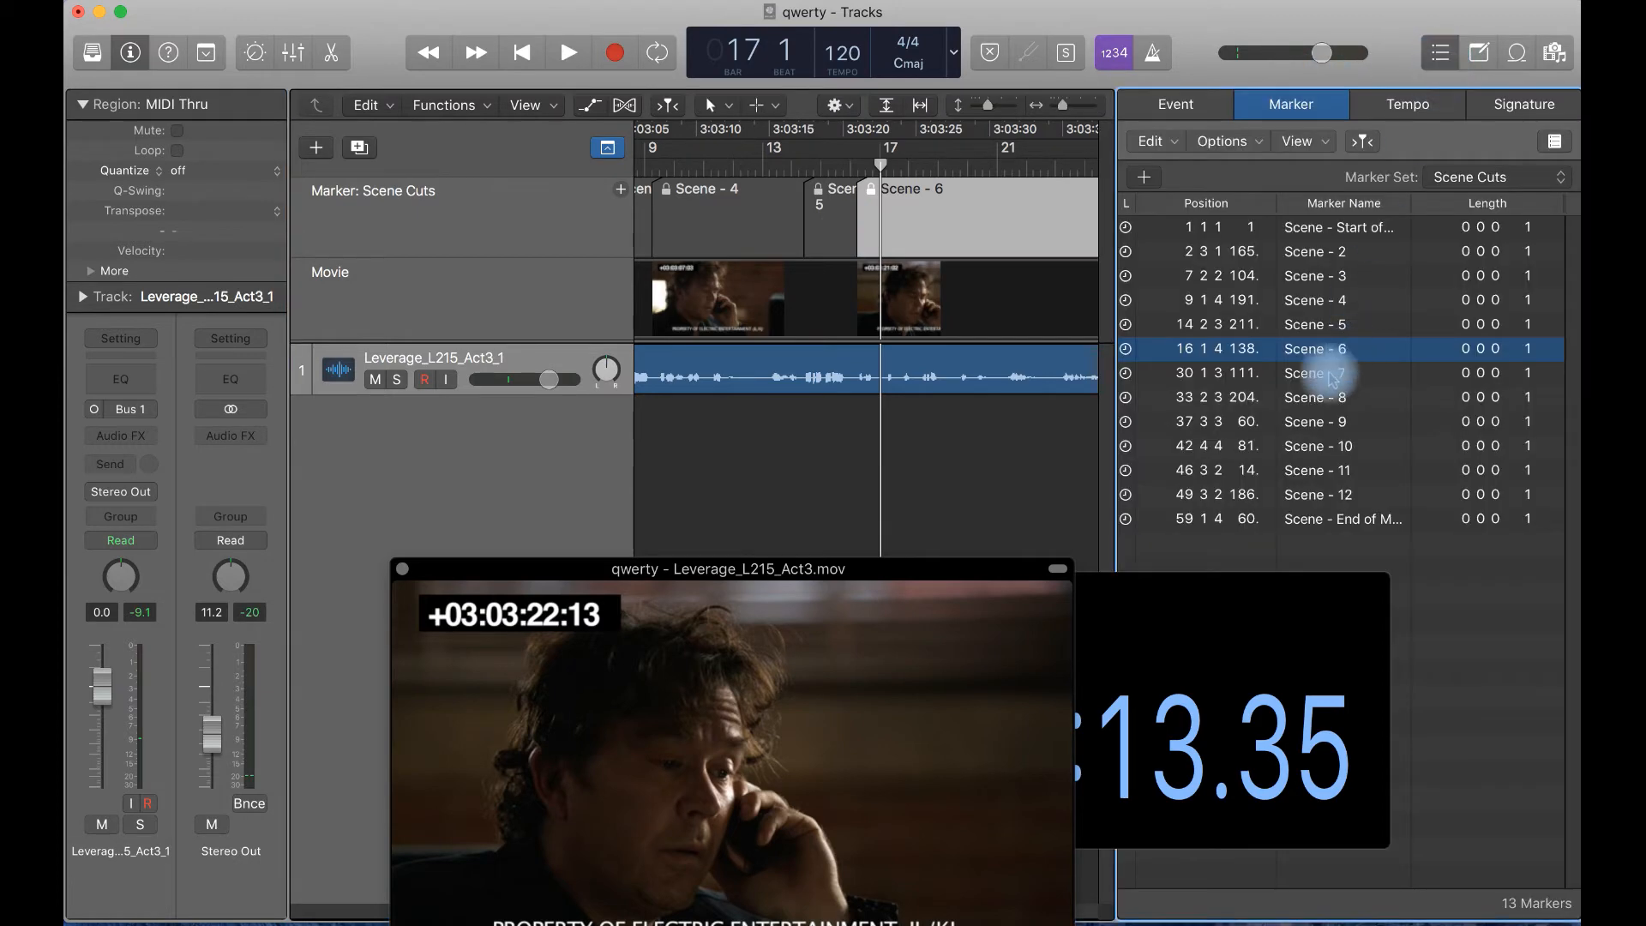
# Step the playhead through the scene markers from Scene - 7 to Scene - 11 in the marker list
pyautogui.click(1327, 374)
pyautogui.click(1318, 397)
pyautogui.click(1313, 421)
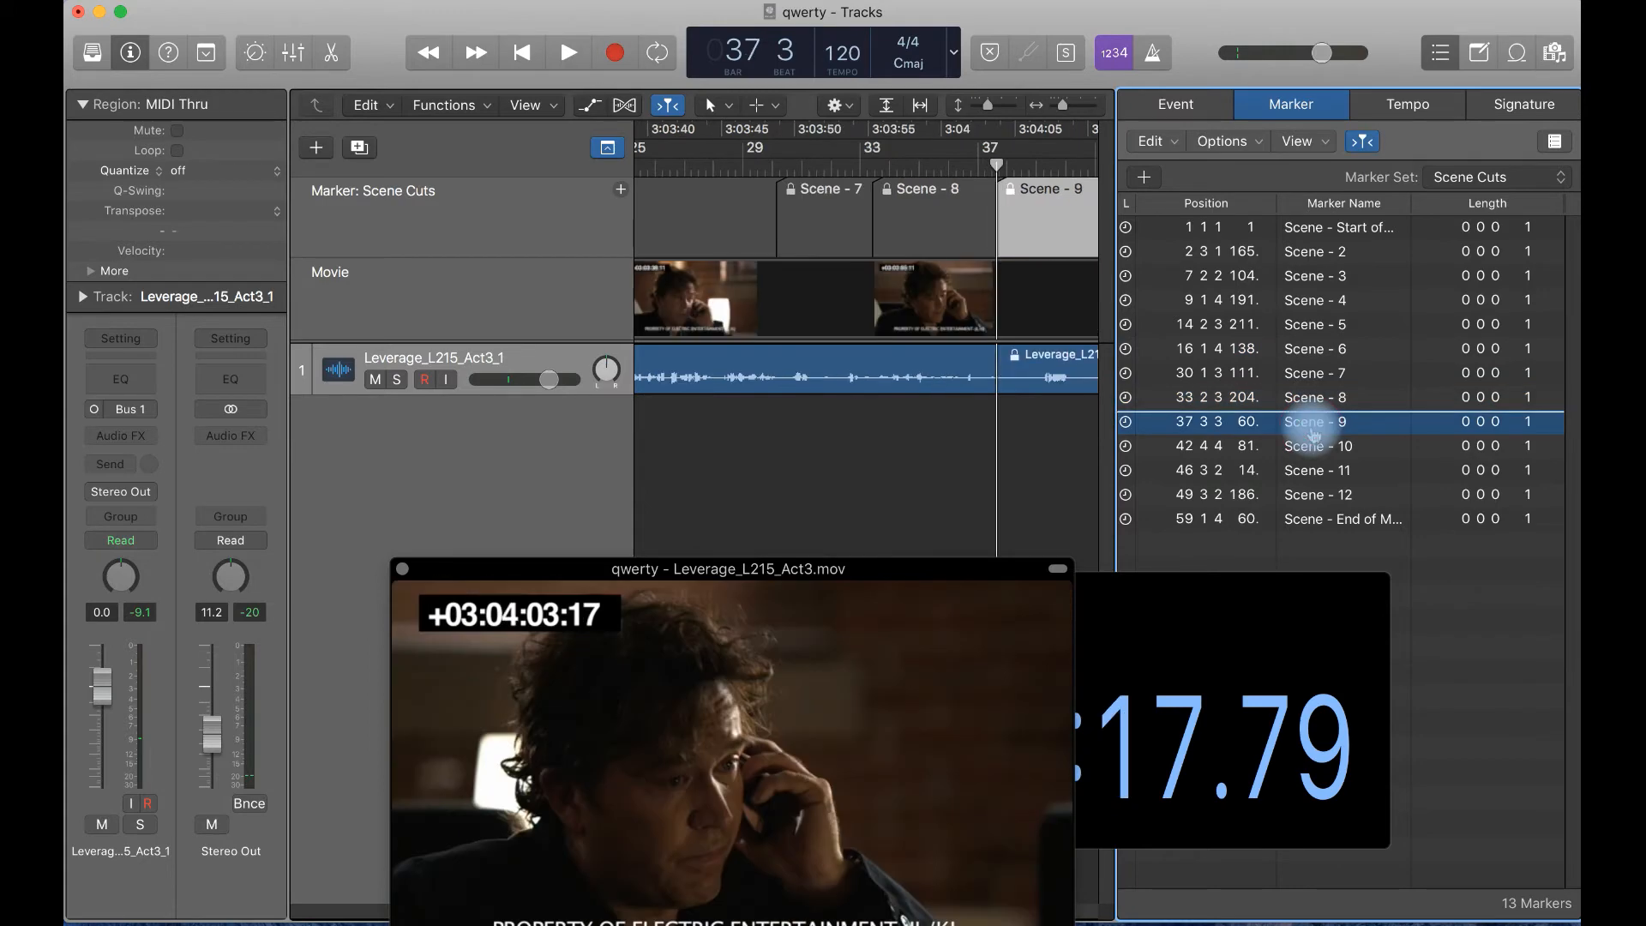
pyautogui.click(1309, 447)
pyautogui.click(1307, 470)
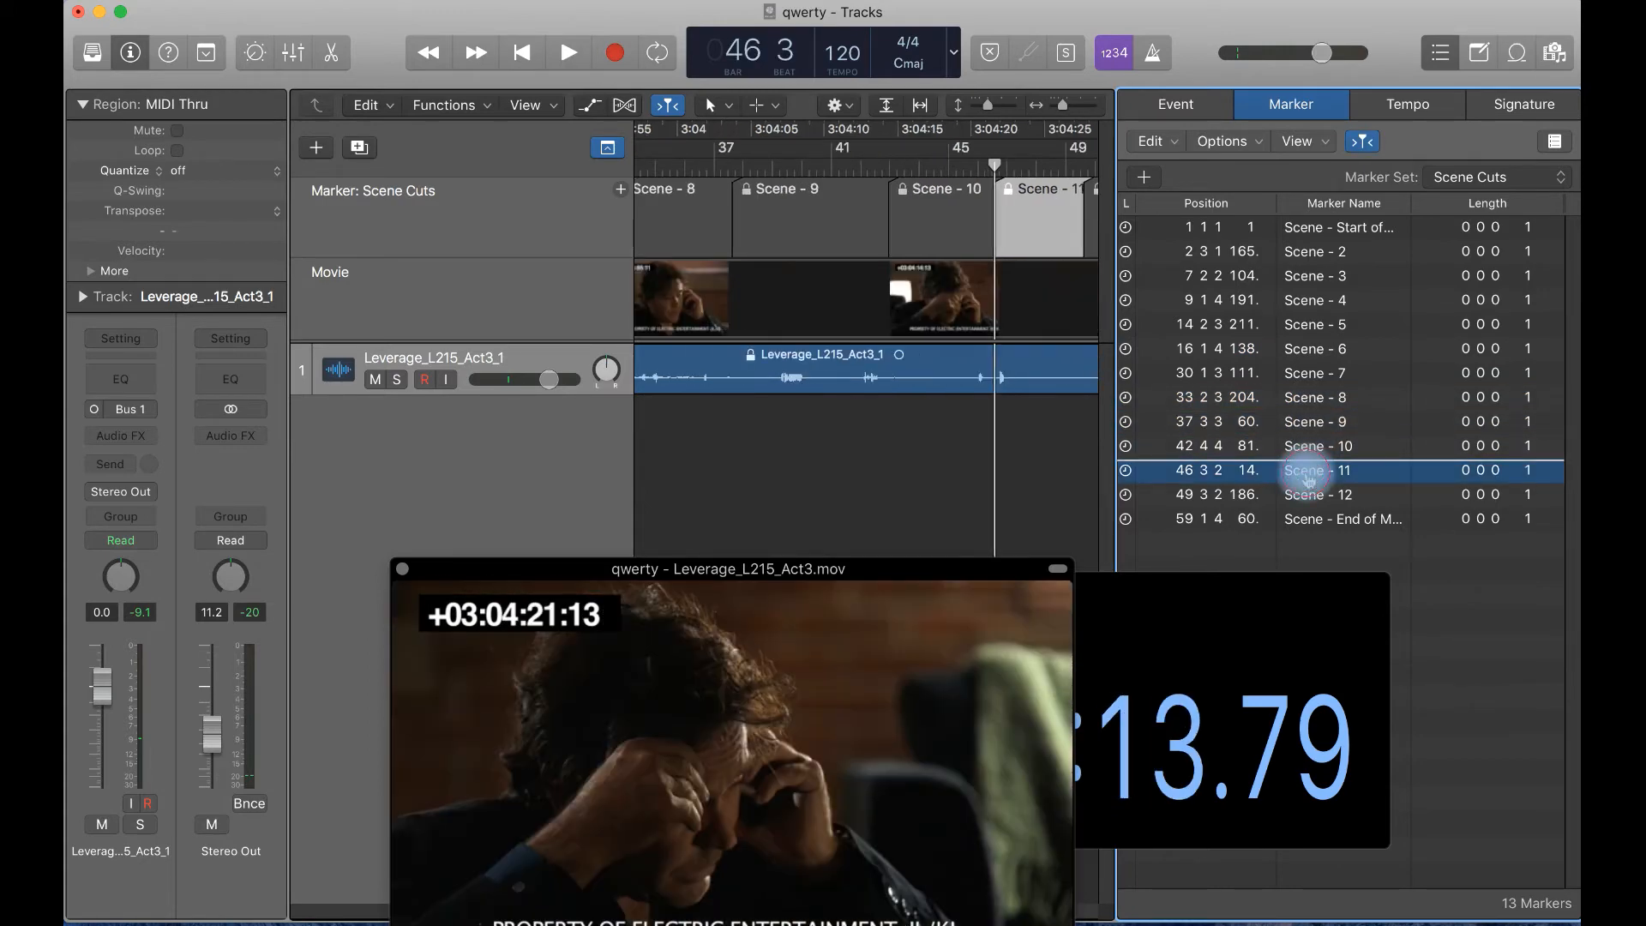
# Open the Scene - 2 marker's text for editing, move the floating time display clear of it, and select all the marker text
pyautogui.doubleClick(1311, 252)
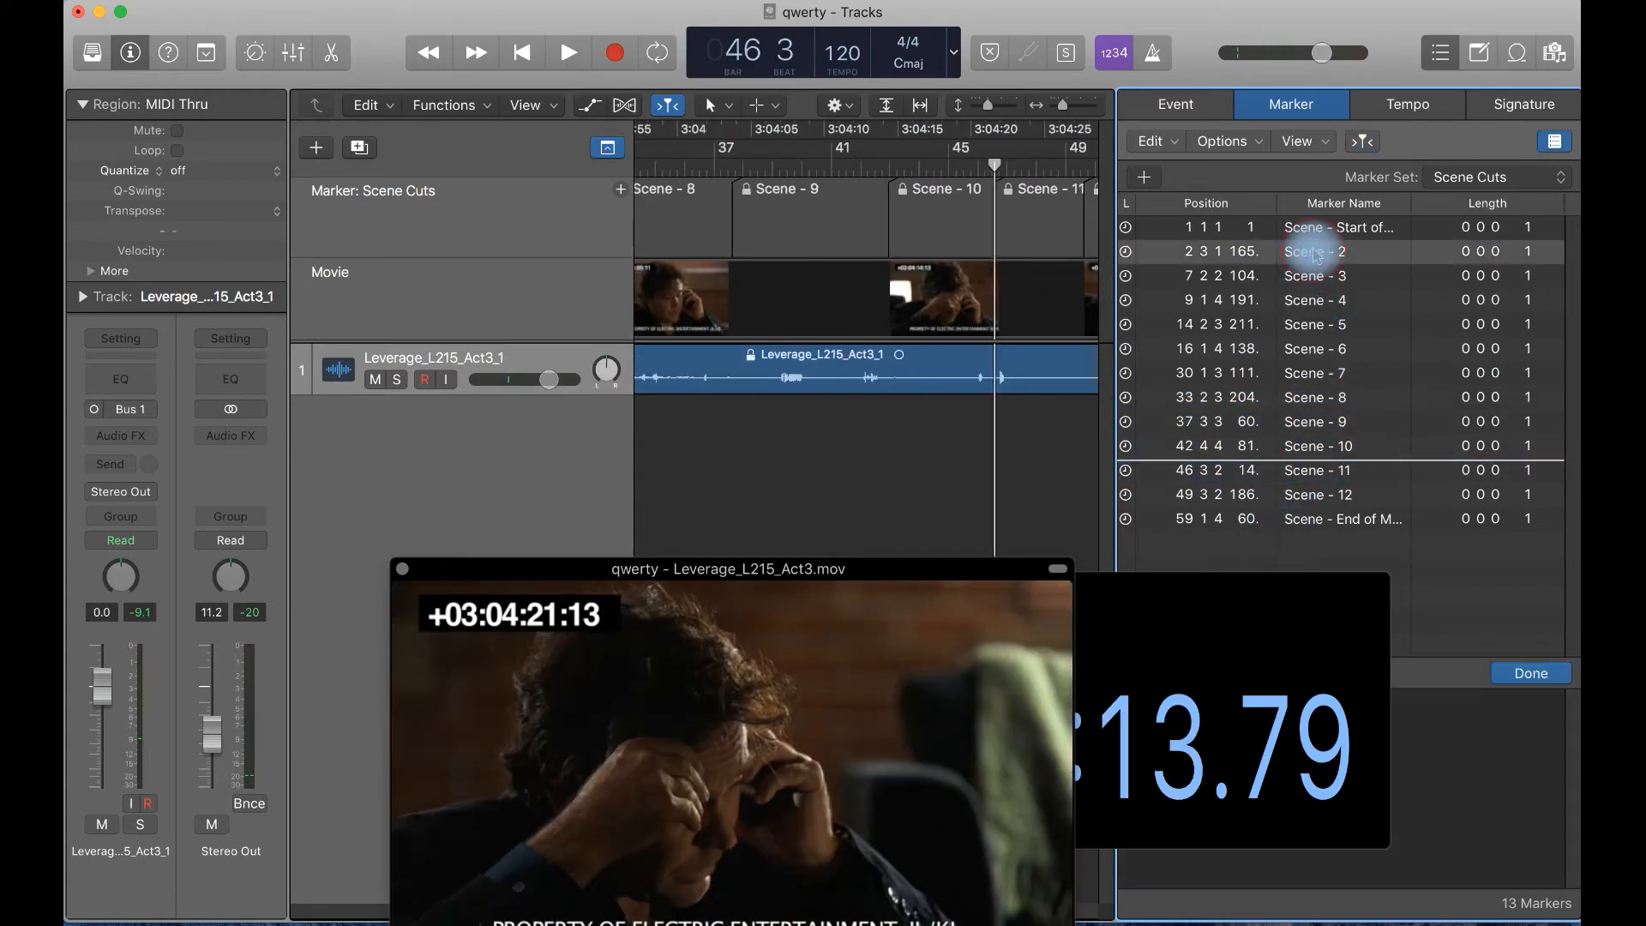
pyautogui.click(1219, 592)
pyautogui.moveTo(1219, 591)
pyautogui.mouseDown()
pyautogui.moveTo(900, 342)
pyautogui.moveTo(1220, 793)
pyautogui.moveTo(772, 235)
pyautogui.moveTo(748, 250)
pyautogui.mouseUp()
pyautogui.click(1187, 777)
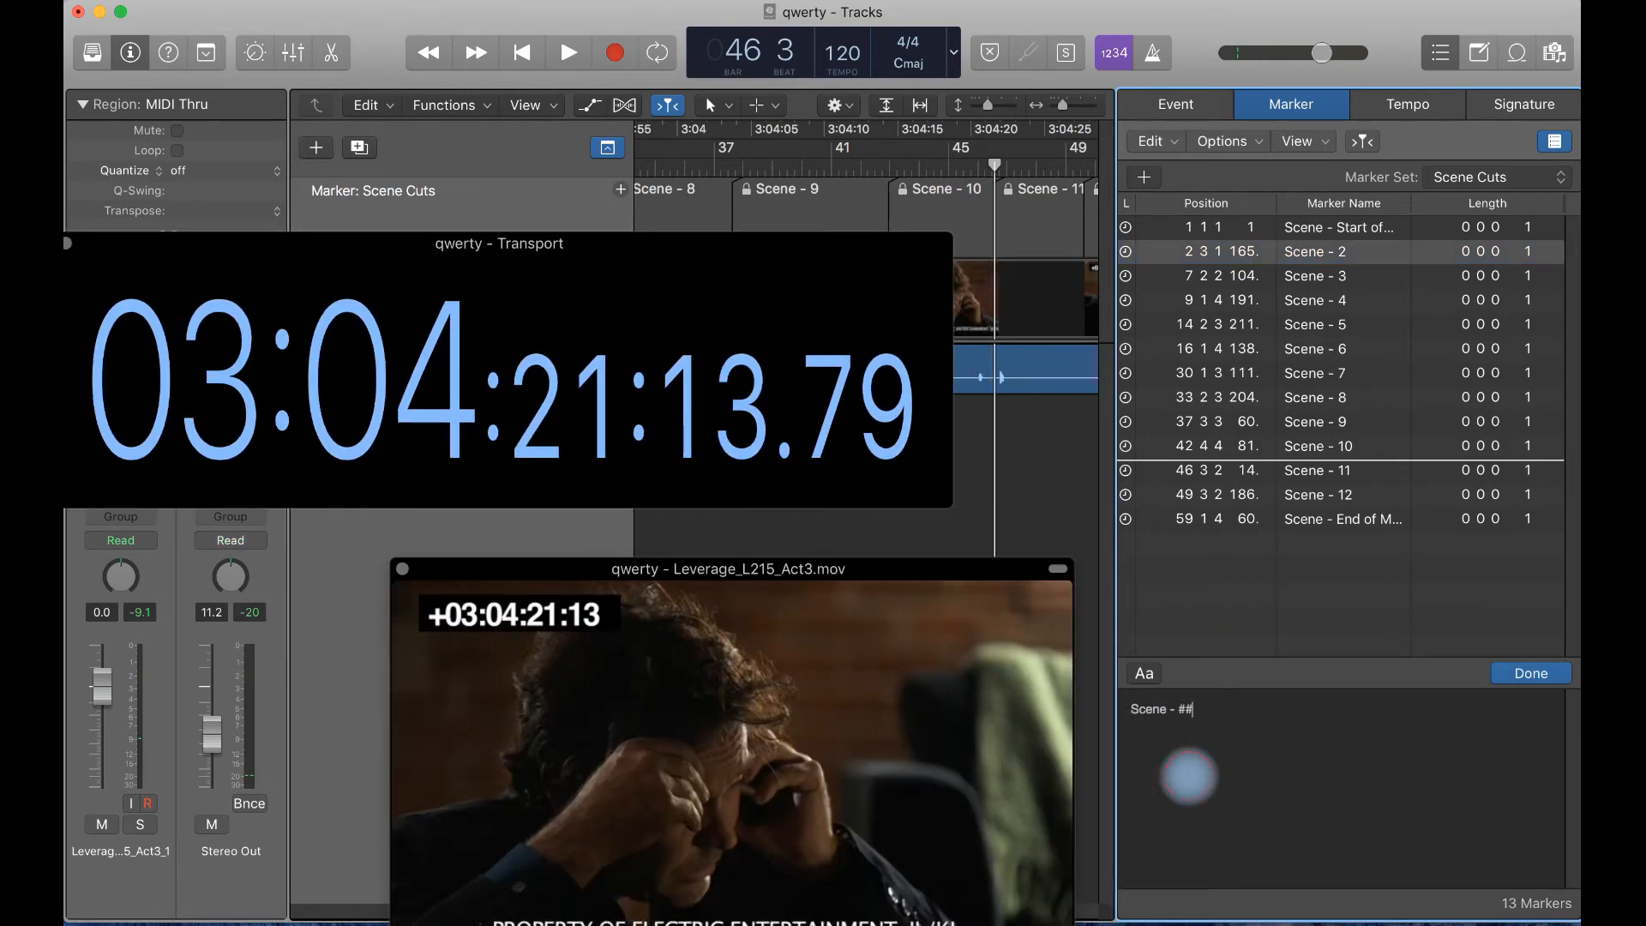
pyautogui.moveTo(1233, 716); pyautogui.dragTo(1111, 709)
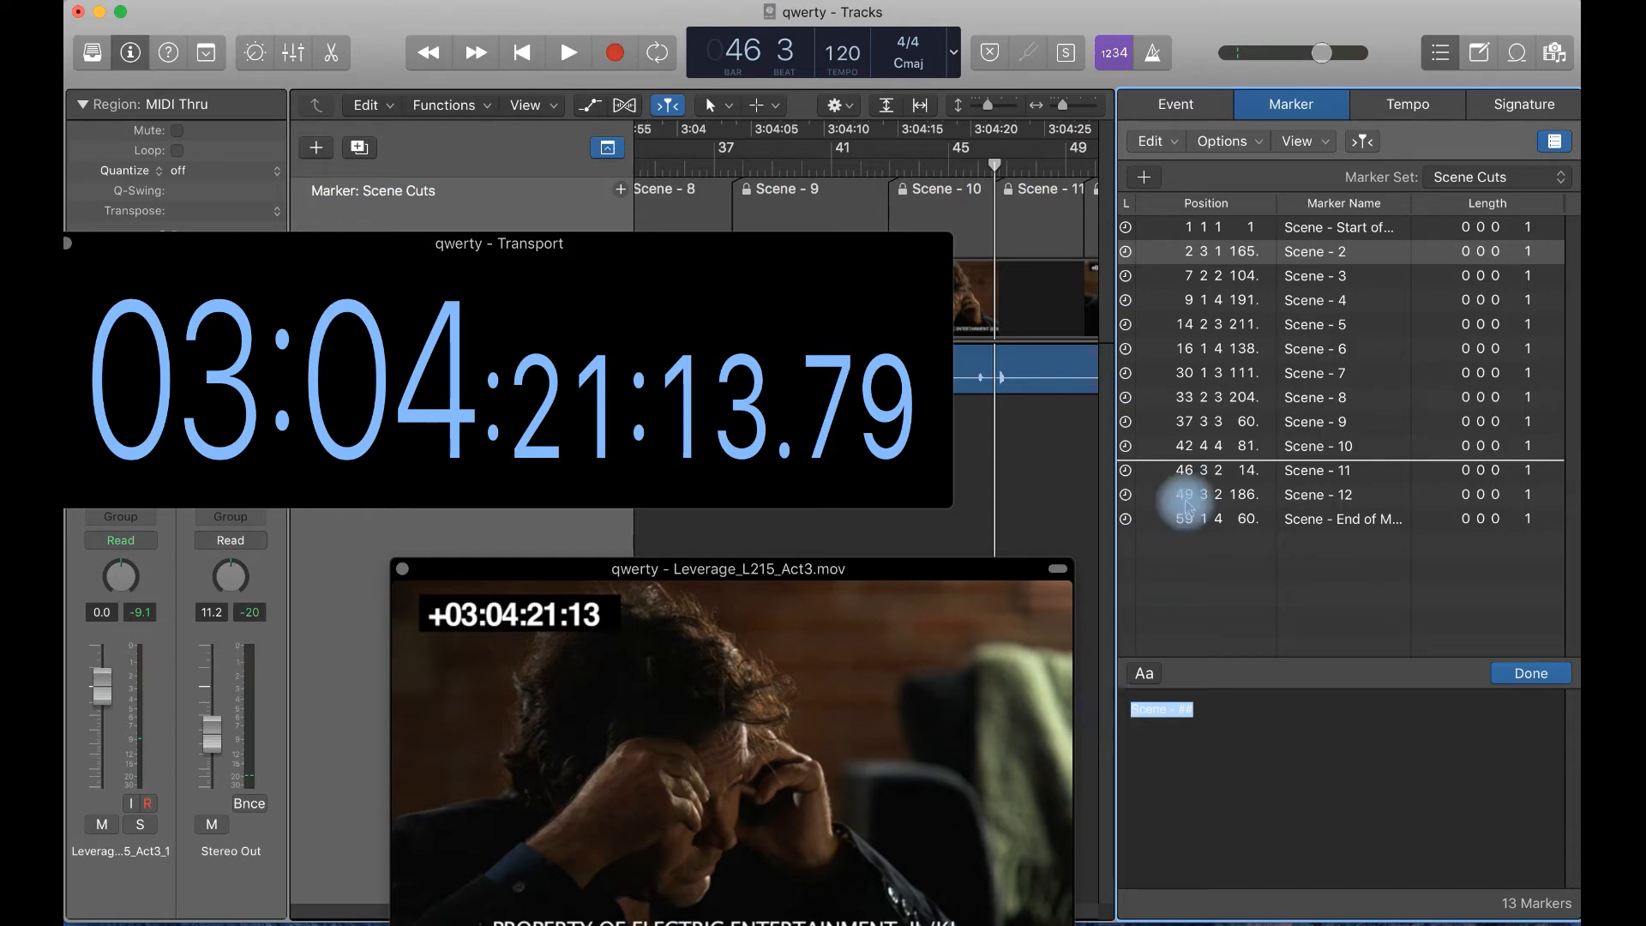
# Select the Scene - 3 and Scene - 4 markers in turn to view their text, with the floating time display moved slightly lower
pyautogui.click(1326, 280)
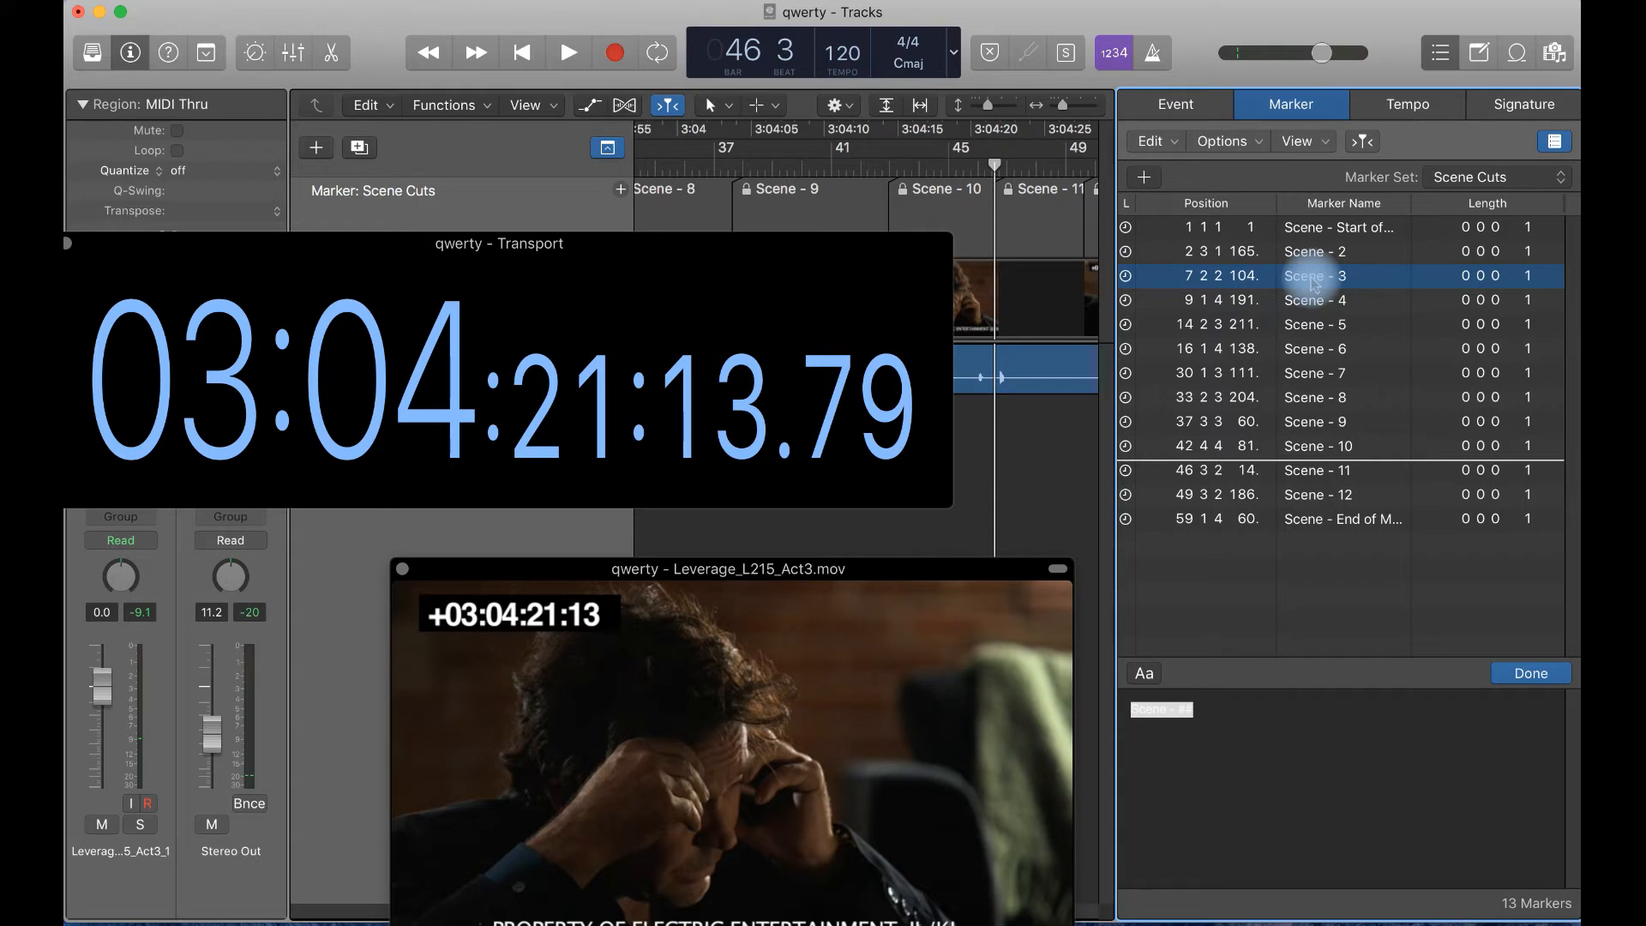
pyautogui.click(1306, 305)
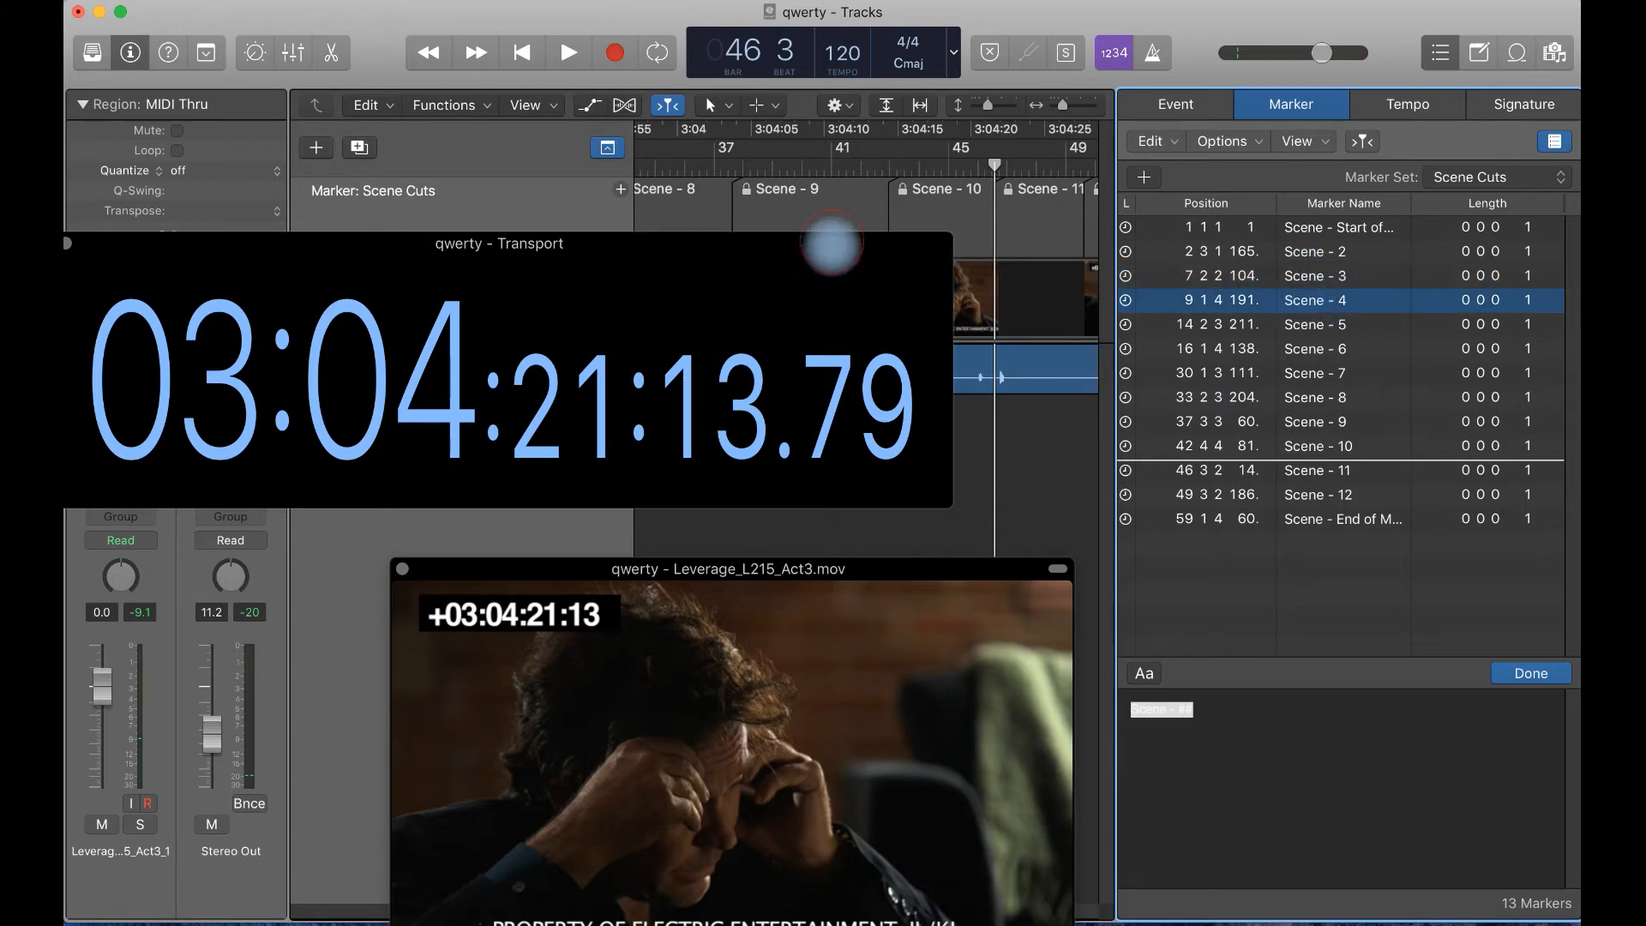
pyautogui.moveTo(830, 243); pyautogui.dragTo(825, 316)
pyautogui.click(1144, 712)
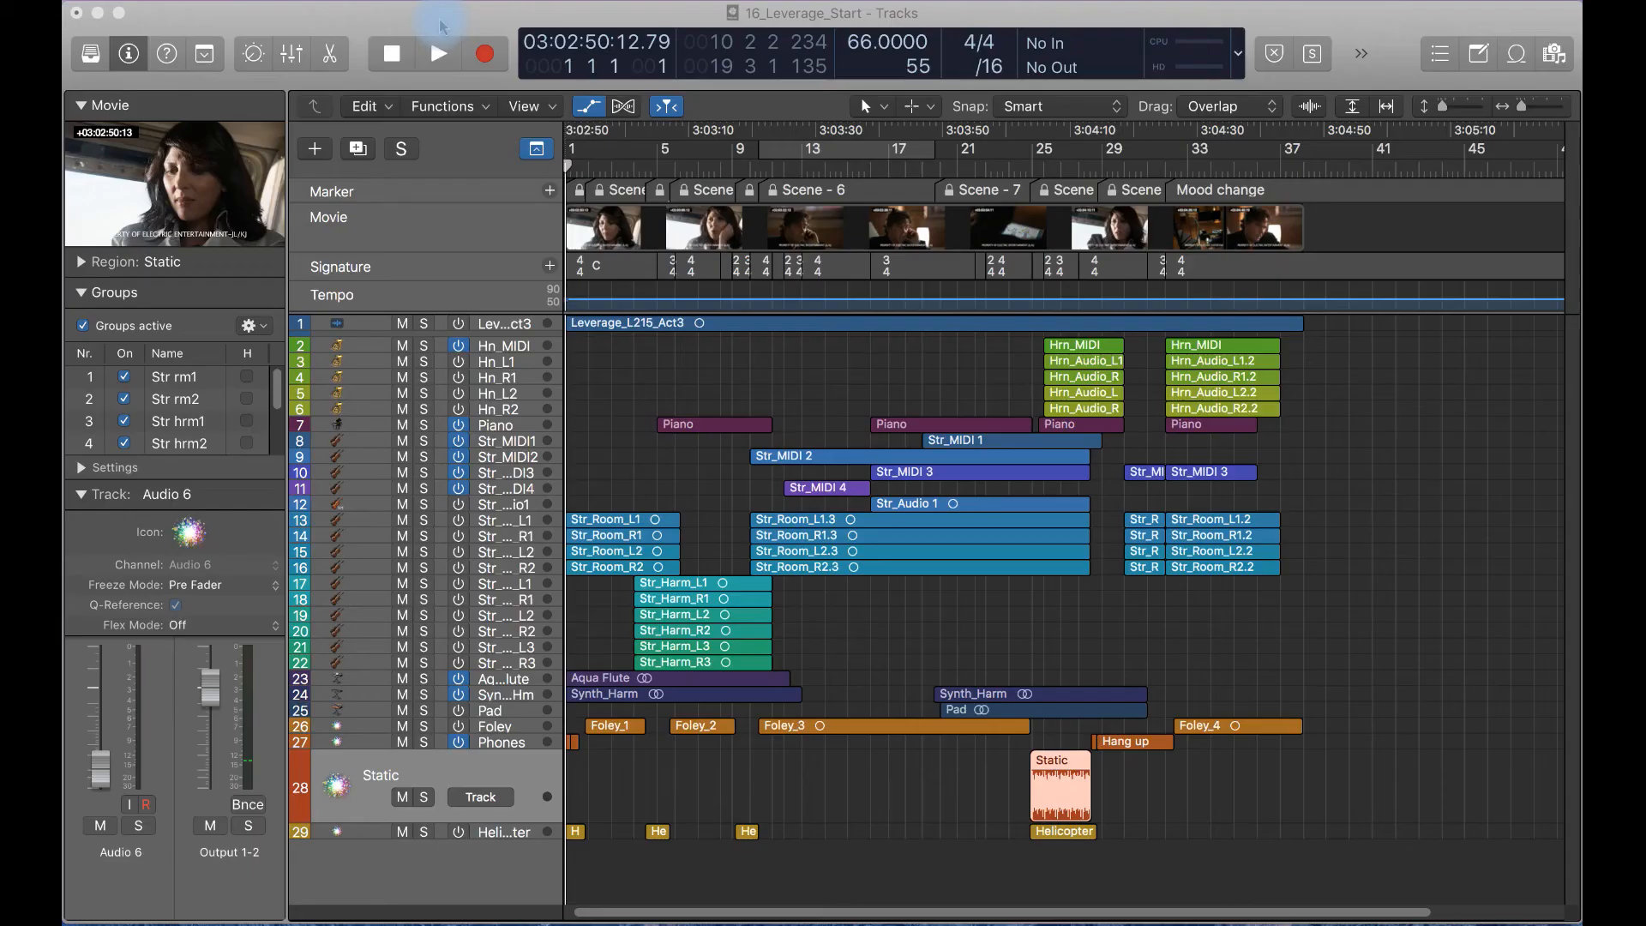
# Check the audio recording file type options in the Recording preferences, keep WAVE (BWF), and close the preferences
pyautogui.click(212, 15)
pyautogui.click(219, 0)
pyautogui.moveTo(158, 0)
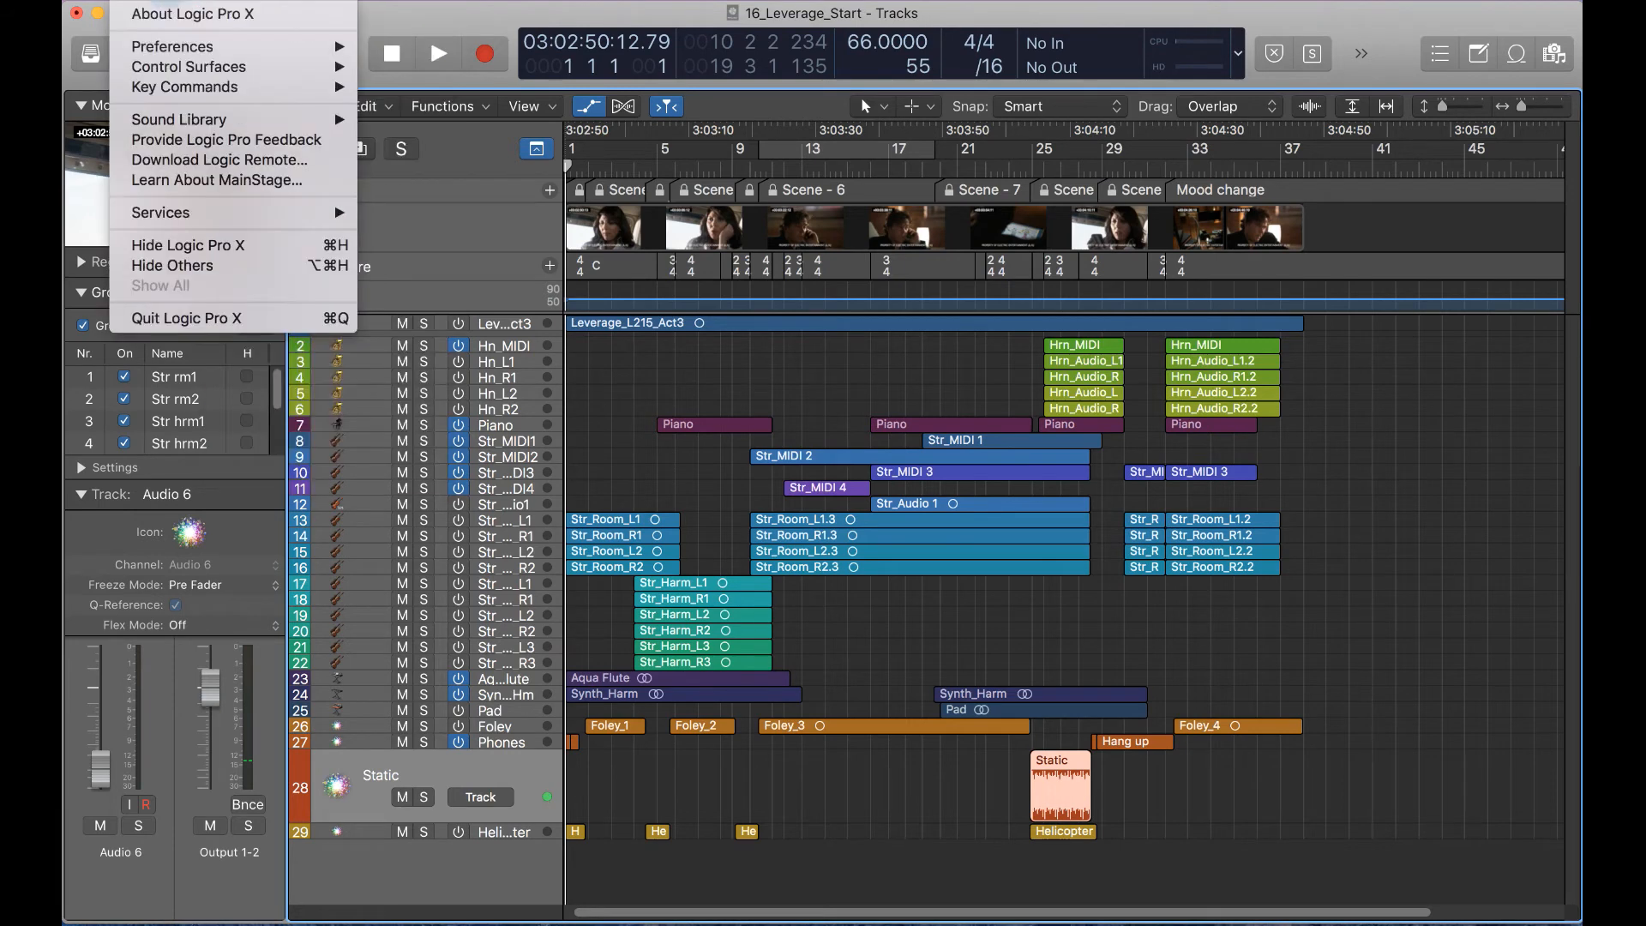
pyautogui.moveTo(214, 46)
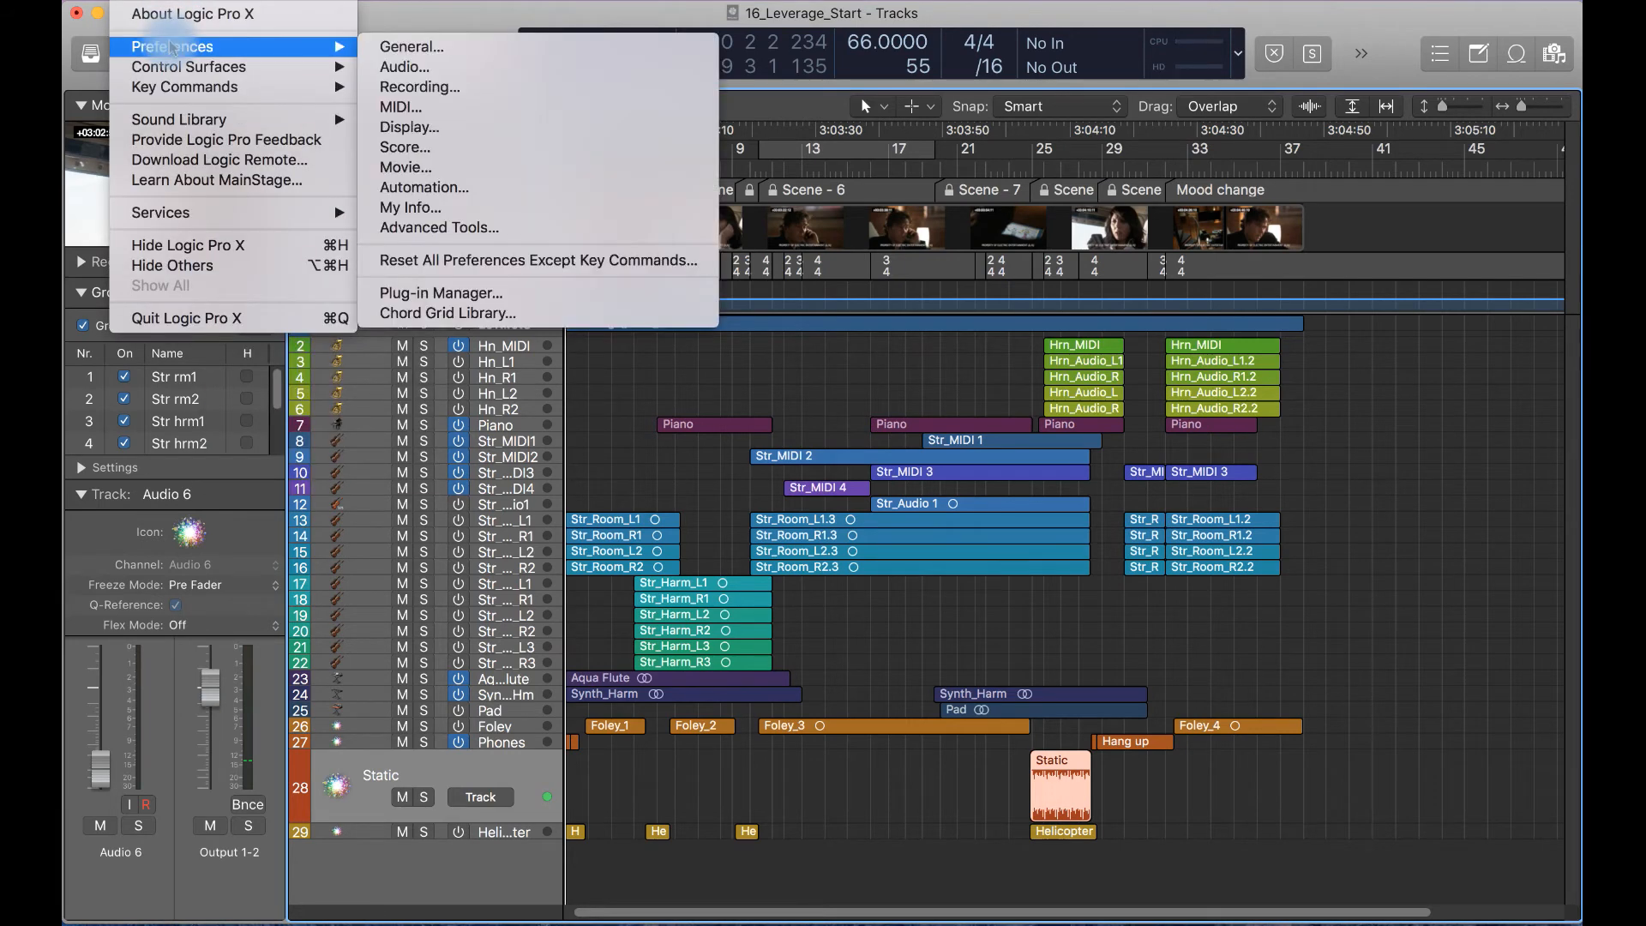
pyautogui.click(433, 86)
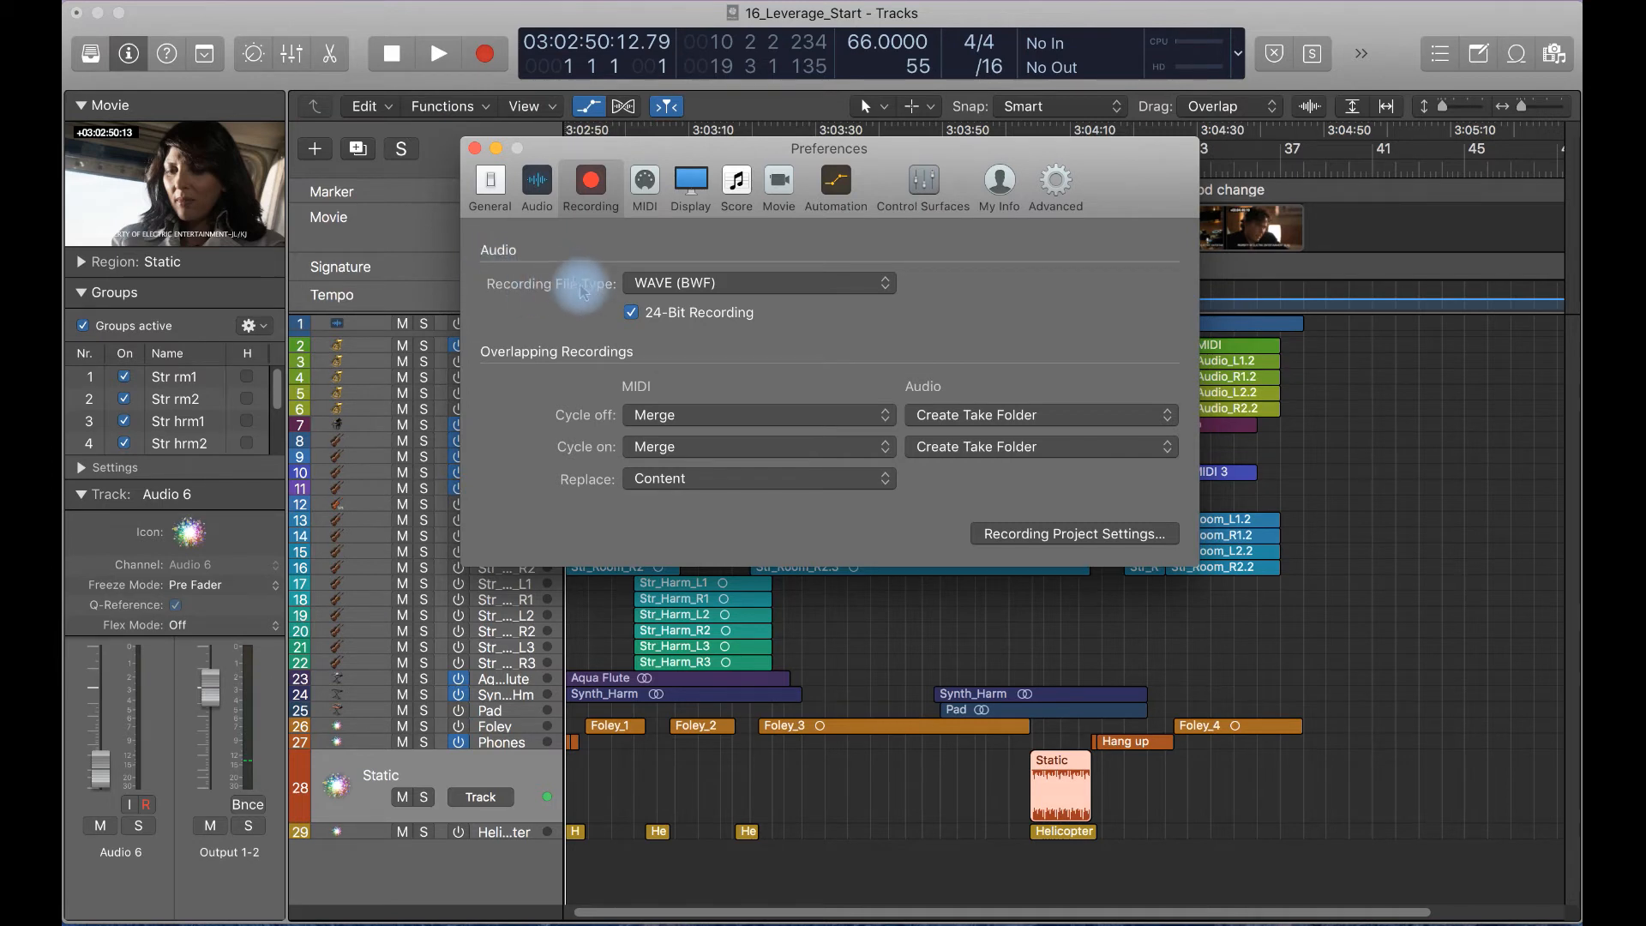
pyautogui.click(746, 290)
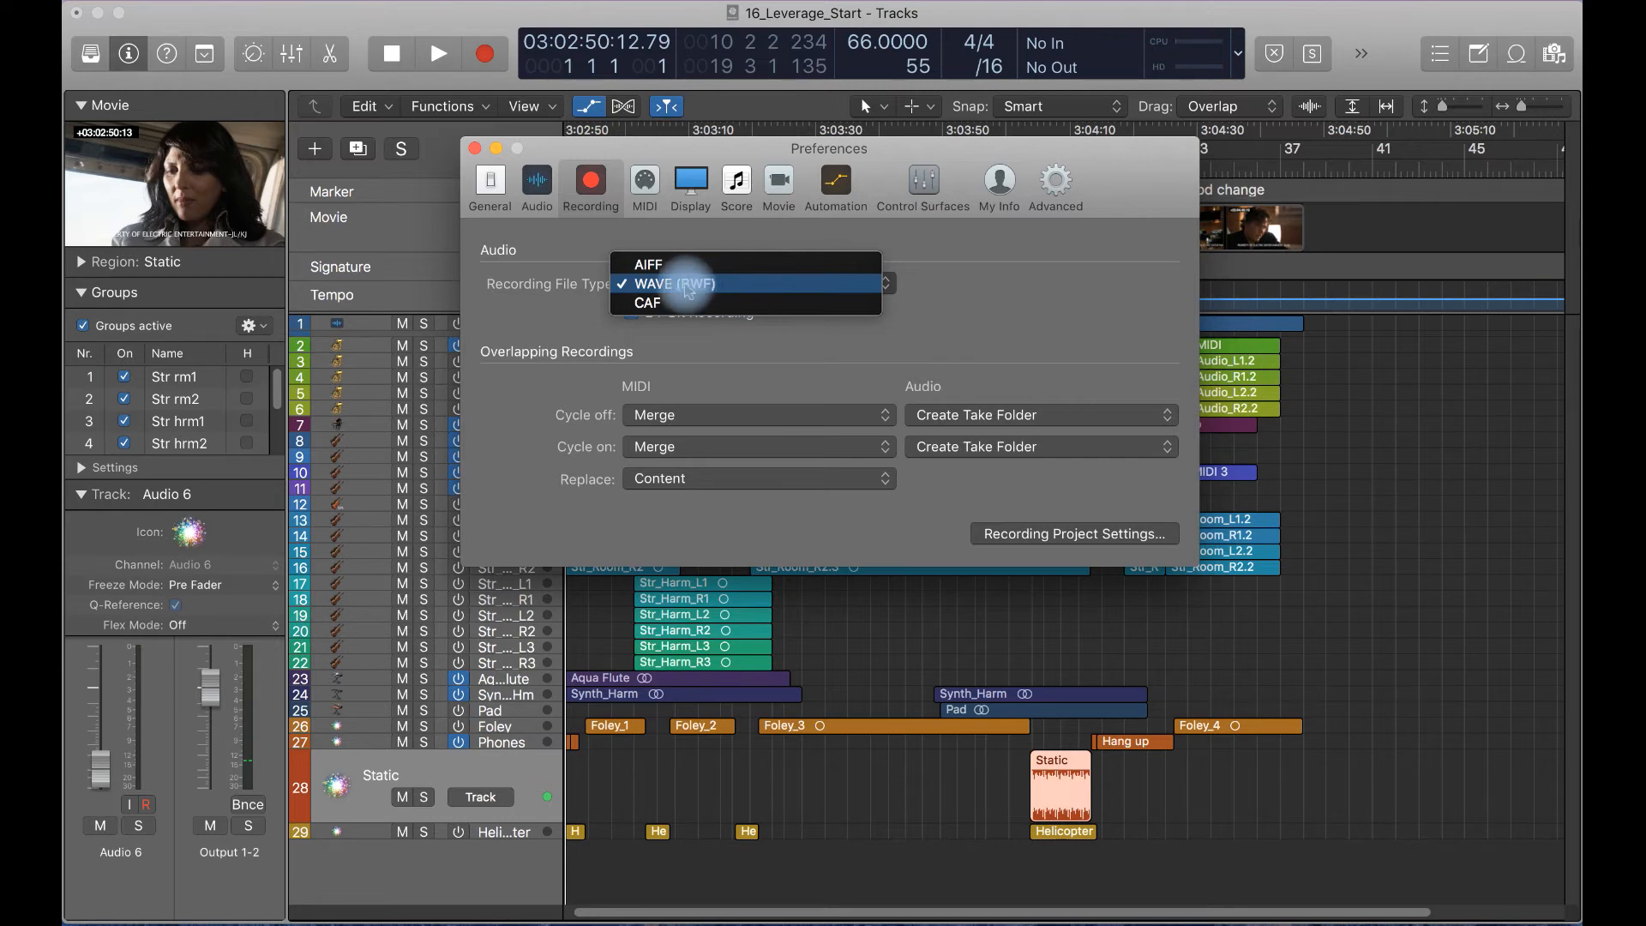
pyautogui.click(1006, 296)
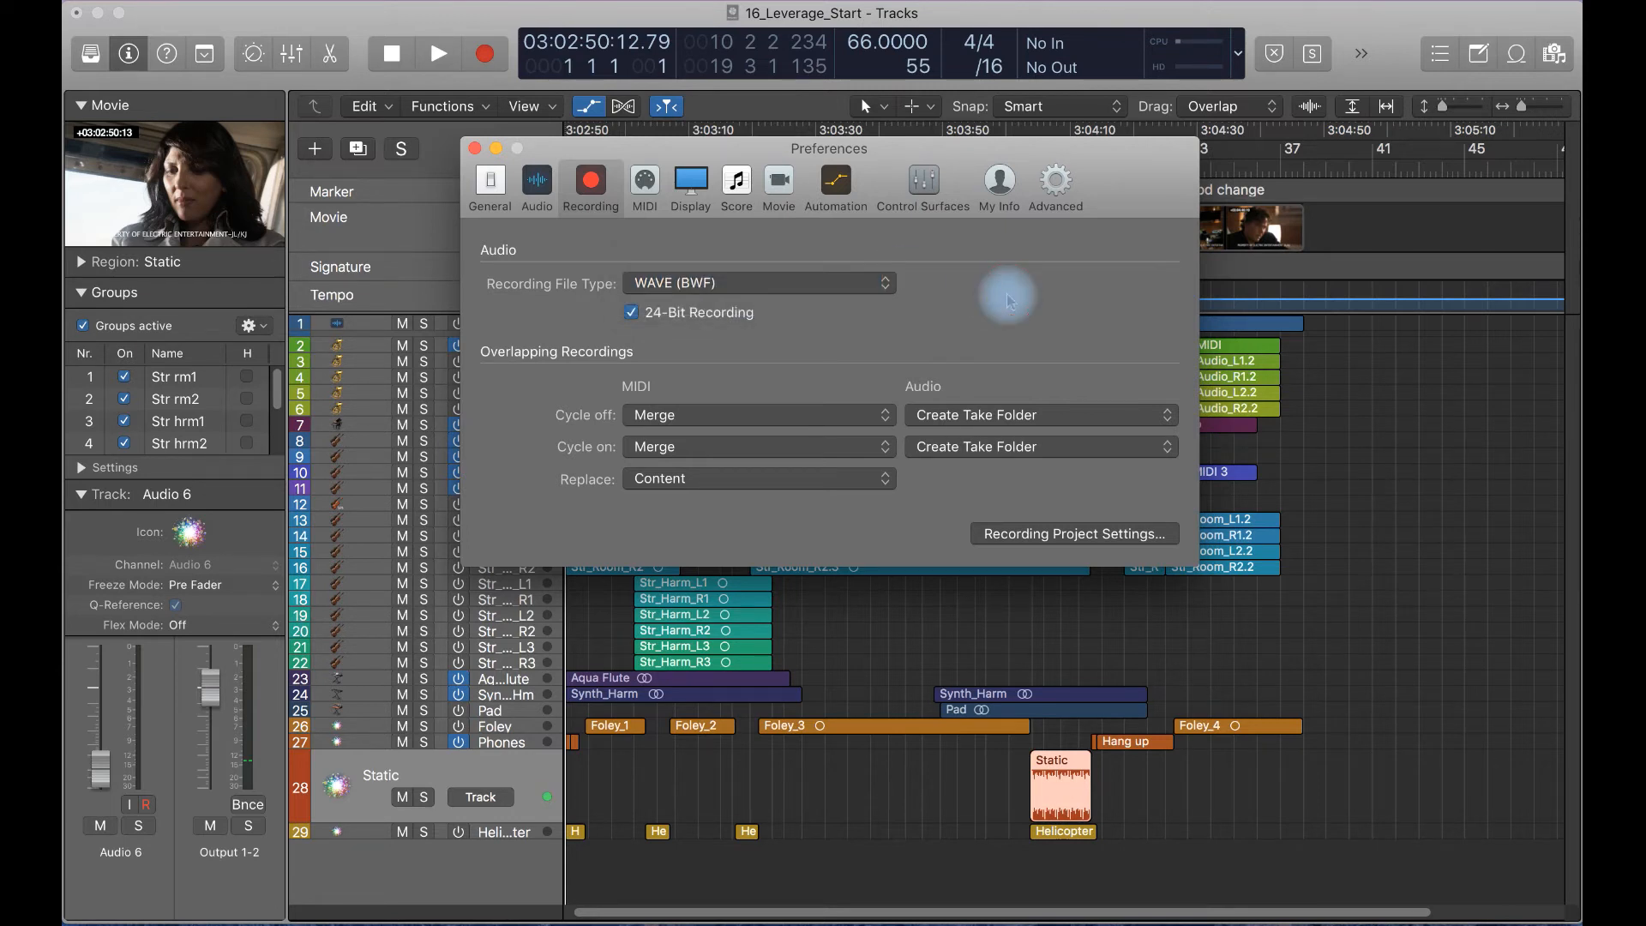
pyautogui.click(473, 149)
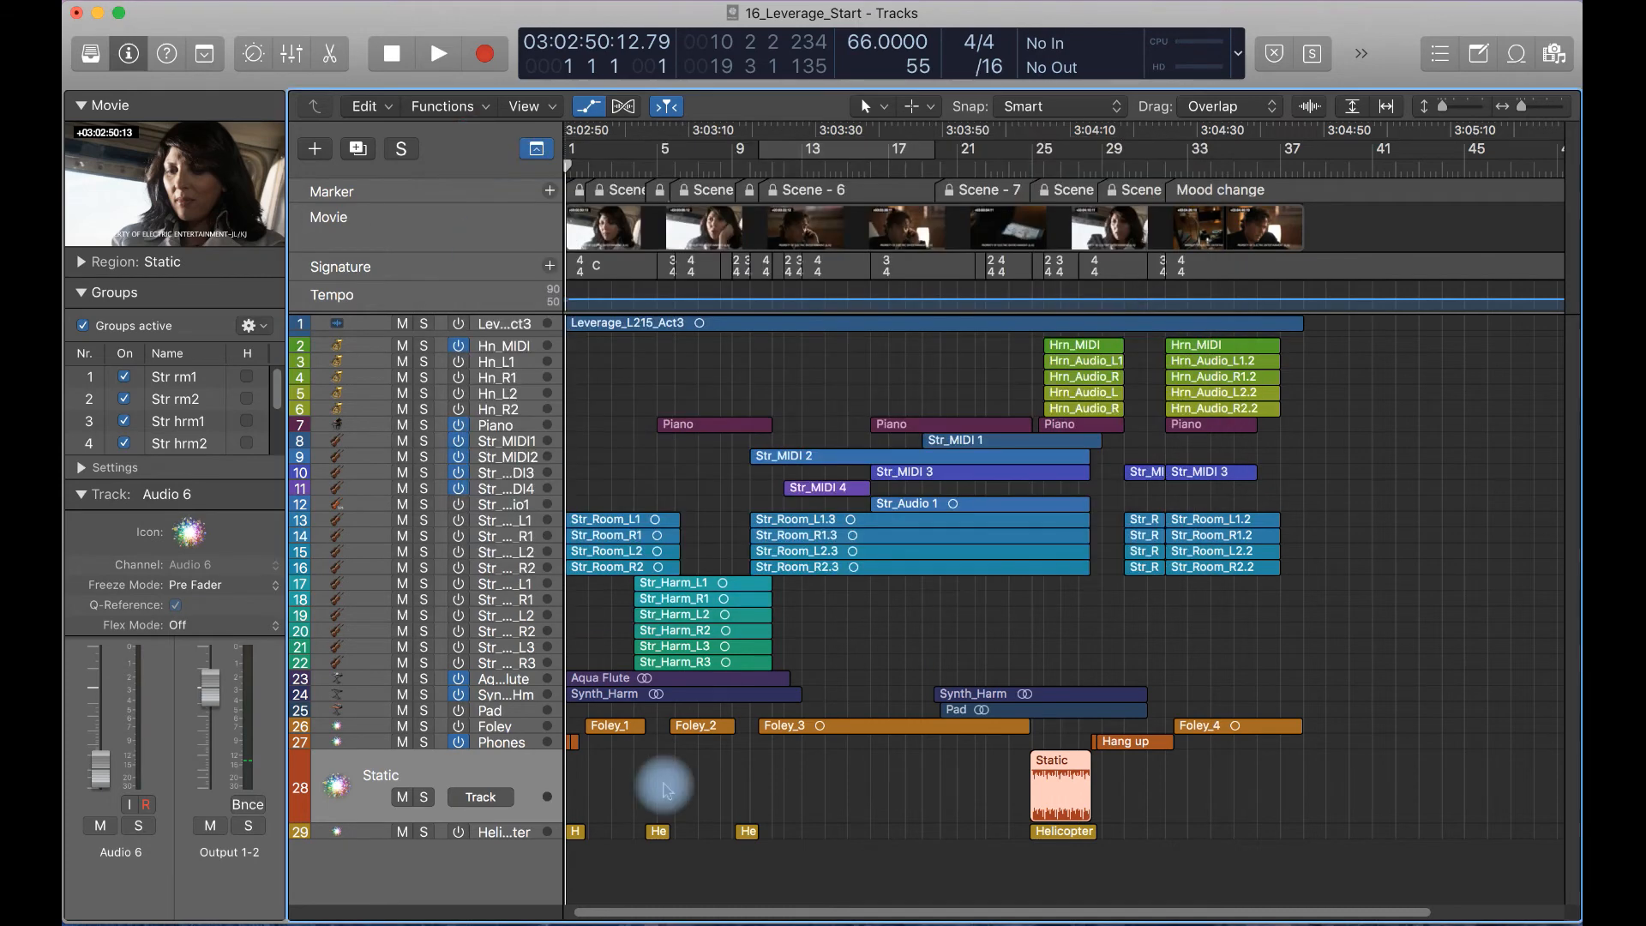
# Select the Static track and enable it for recording
pyautogui.scroll(4, 665, 787)
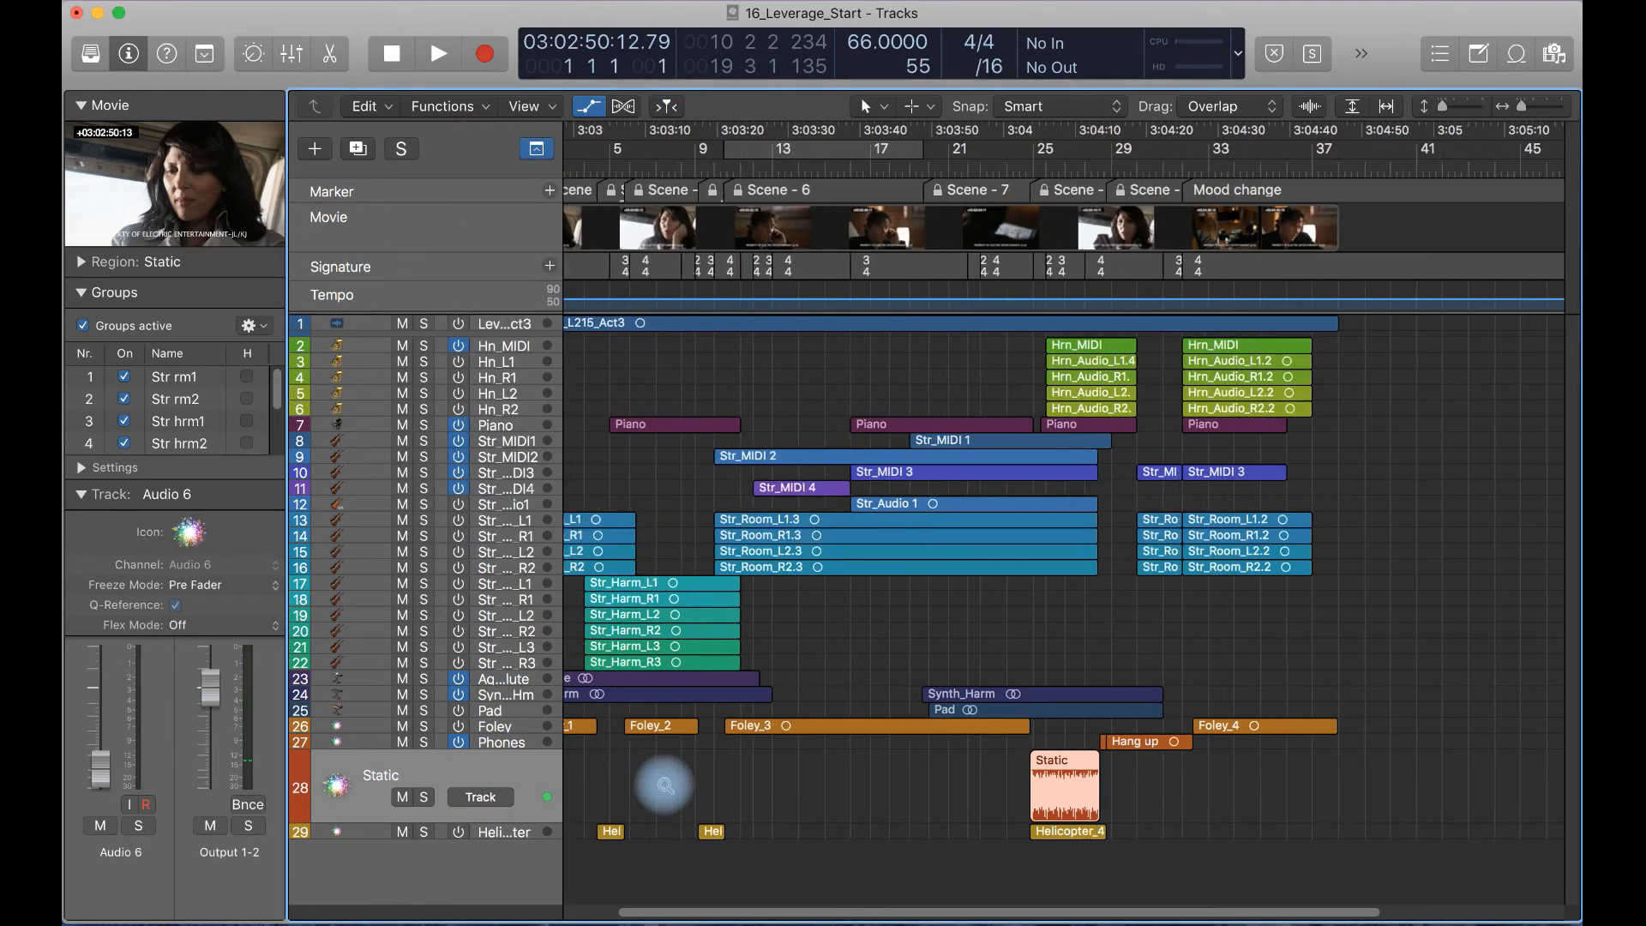
pyautogui.hscroll(-4, 665, 786)
pyautogui.click(440, 775)
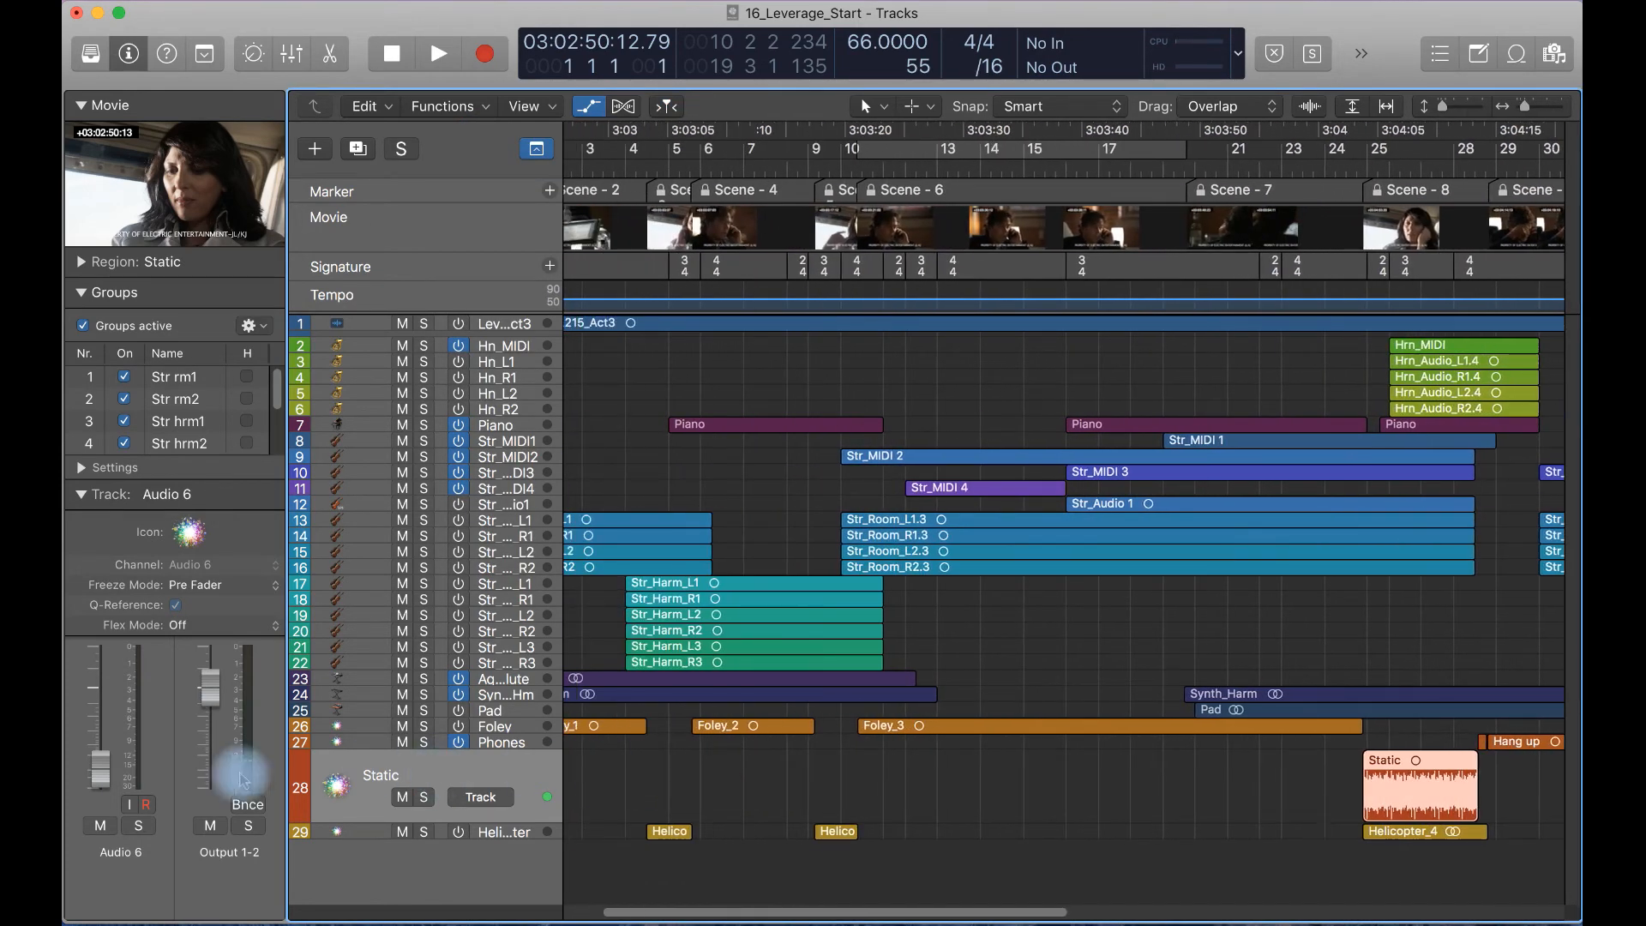
pyautogui.click(145, 805)
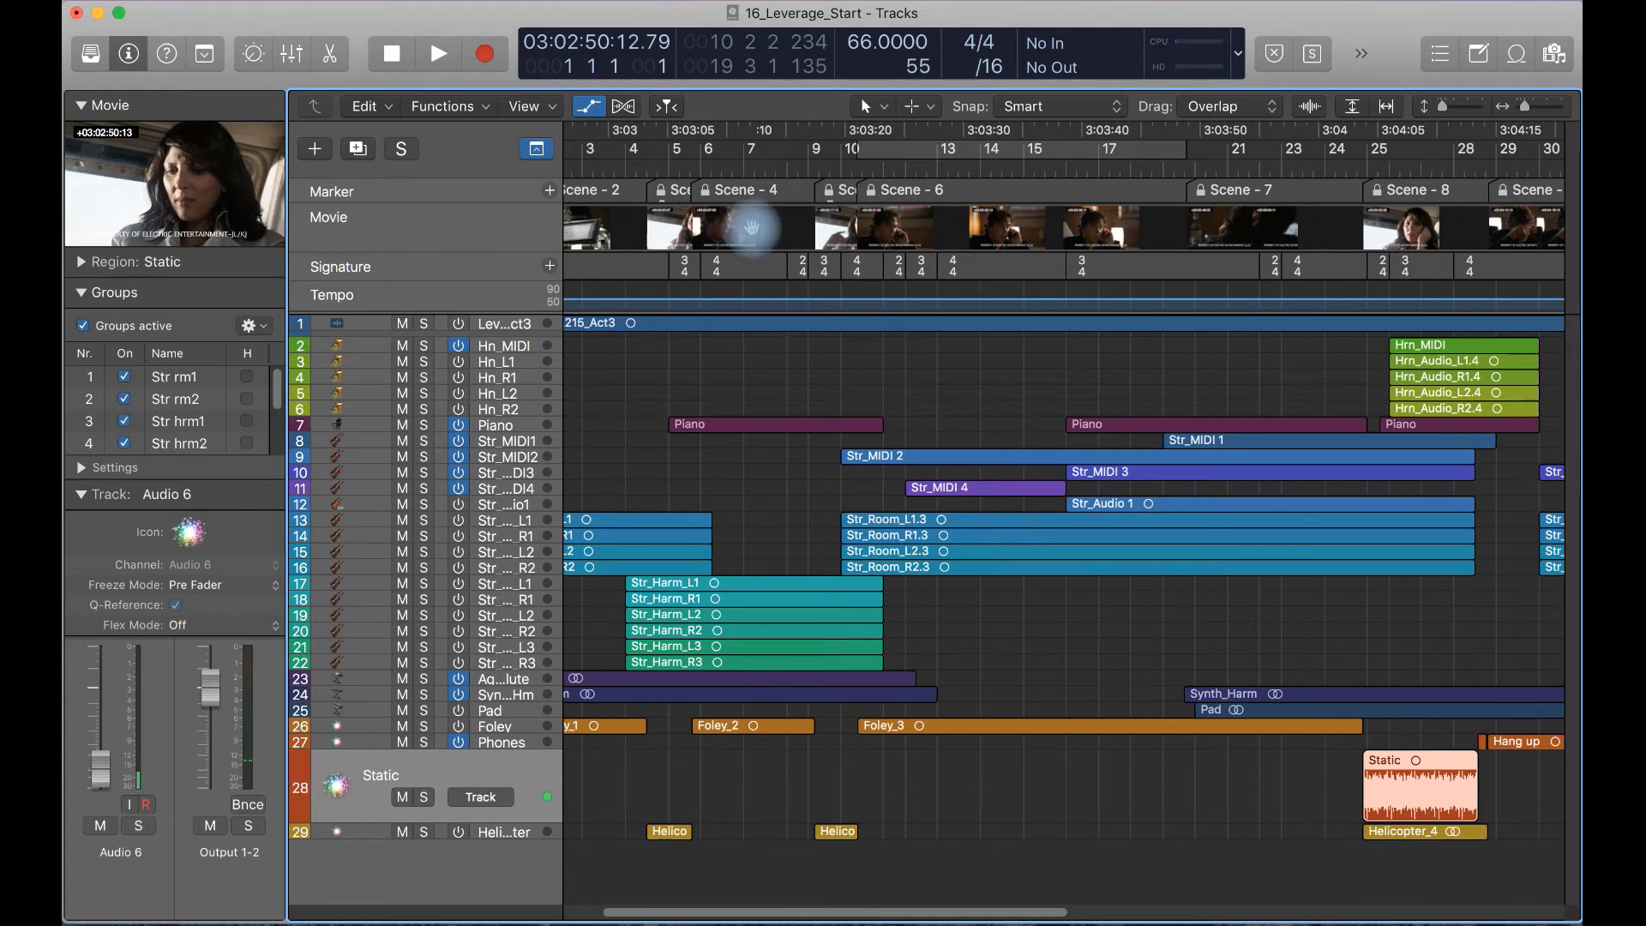
# Position the playhead at bar 7 and record audio on the Static track until about bar 9
pyautogui.click(747, 169)
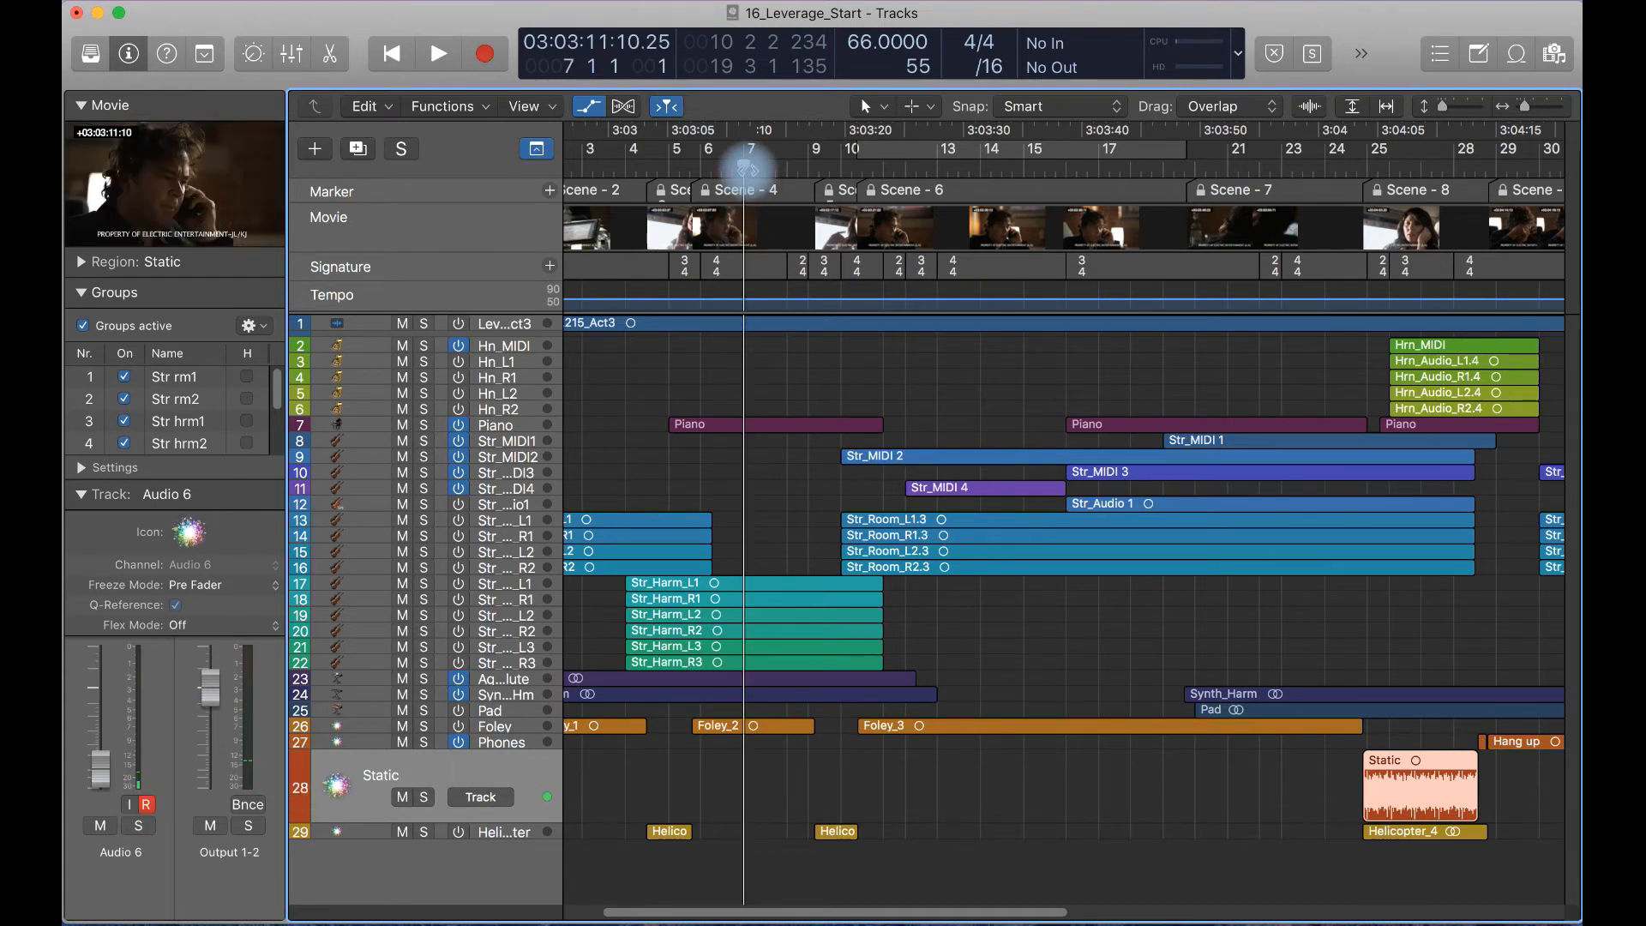
pyautogui.press('super+Right')
pyautogui.press('super+Right')
pyautogui.press('super+Right')
pyautogui.press('super+Right')
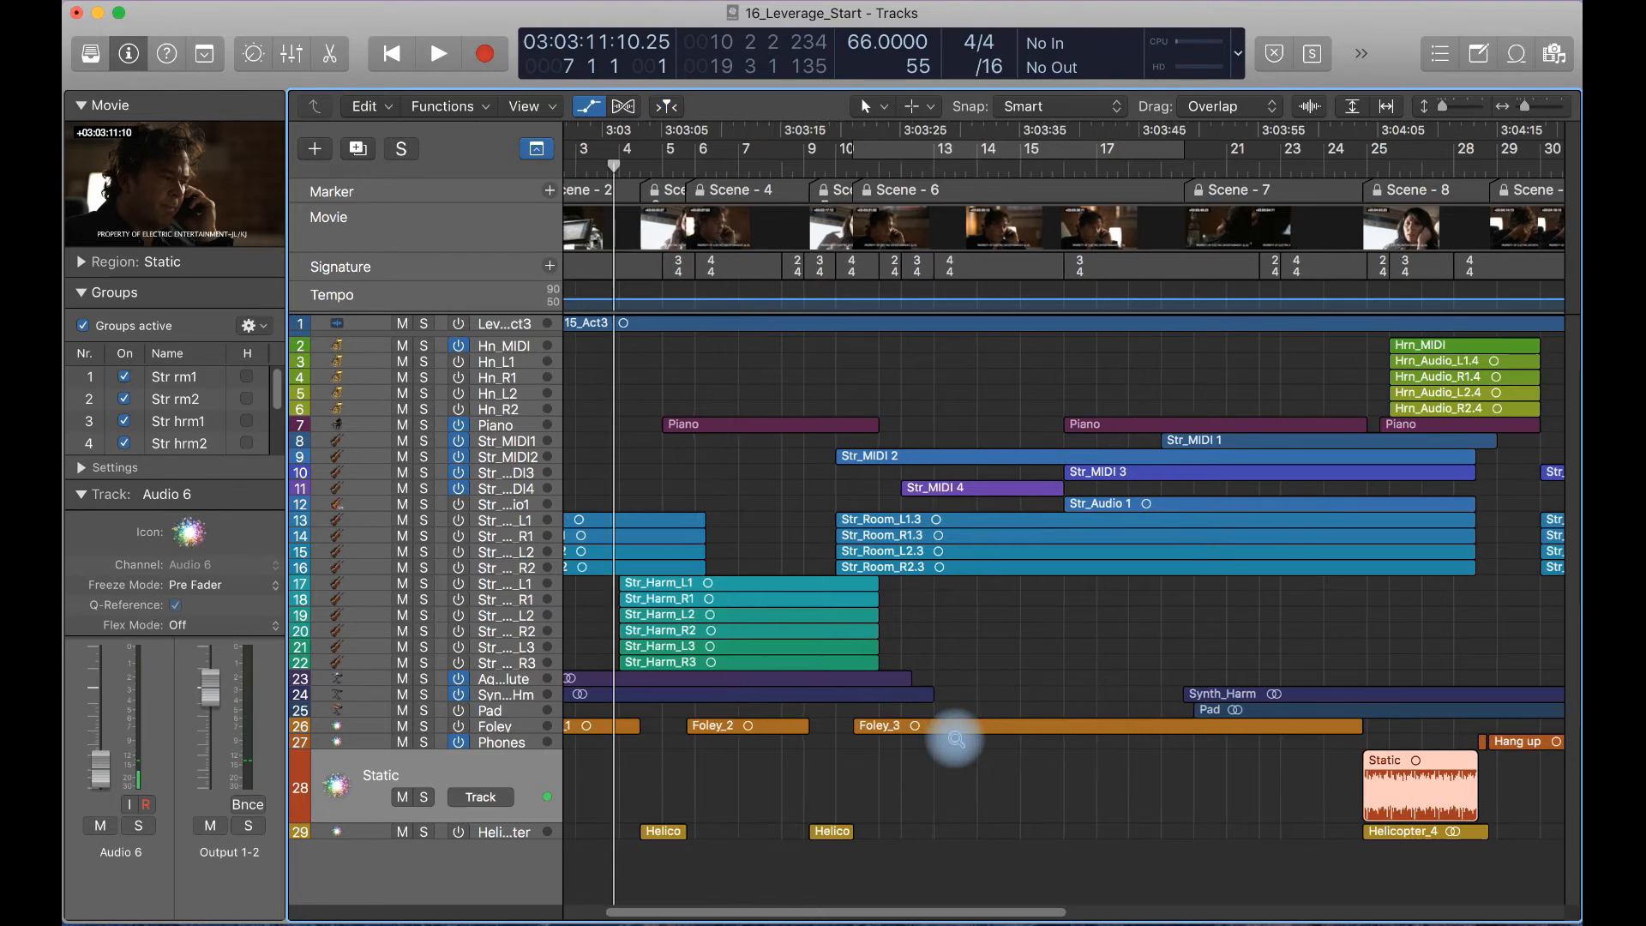
pyautogui.press('r')
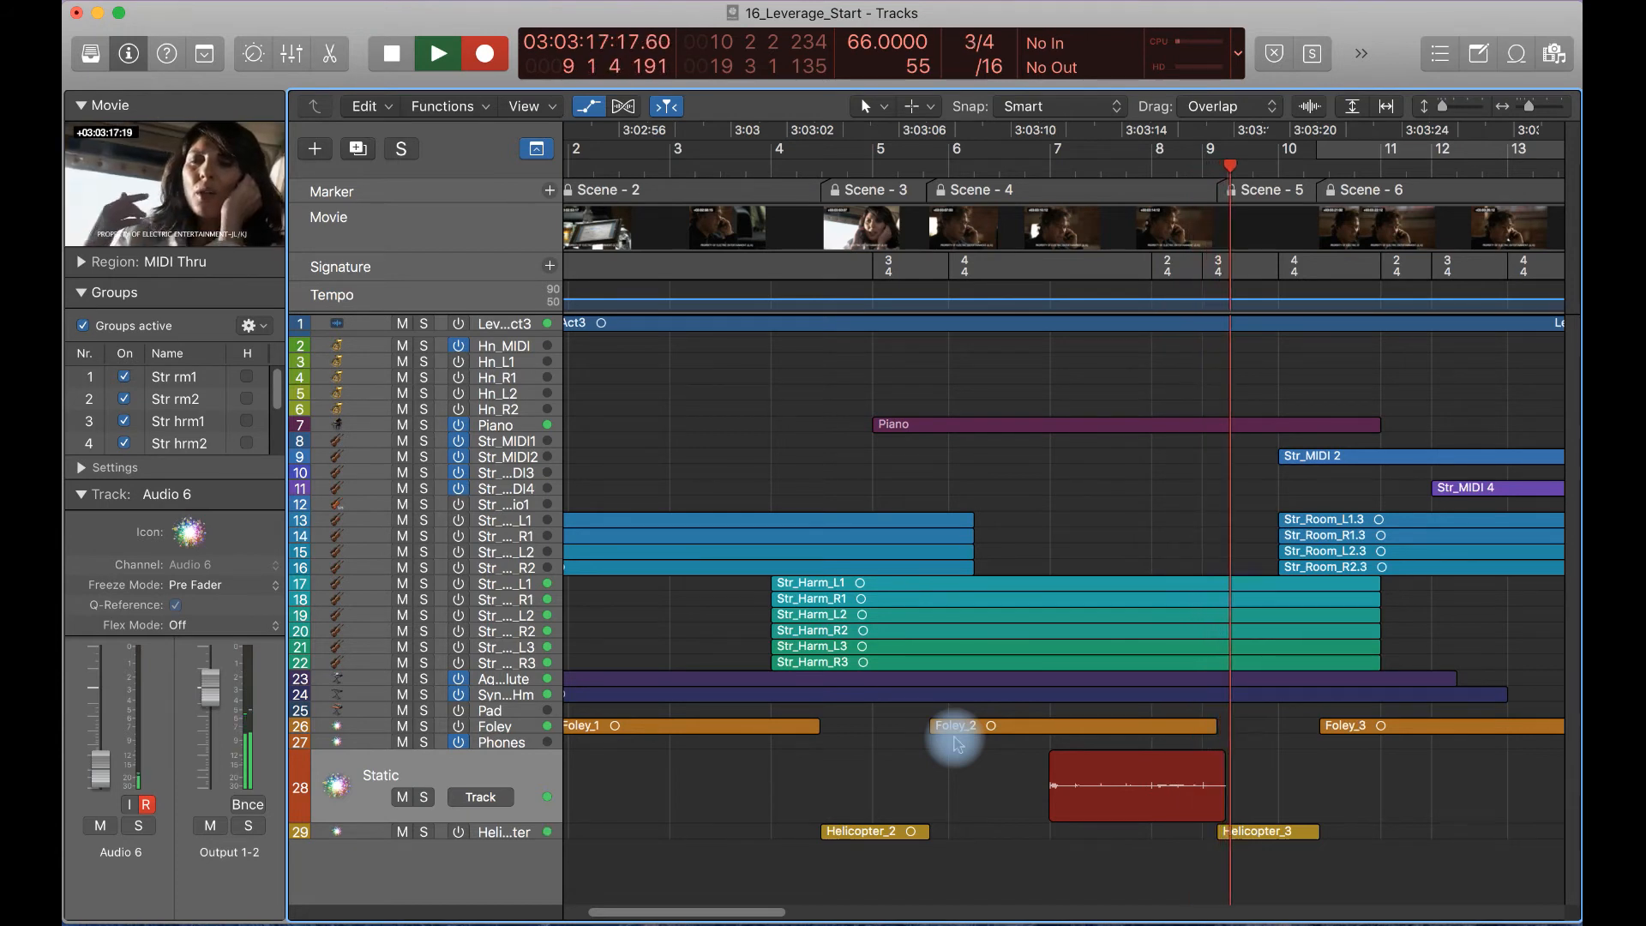
pyautogui.press('space')
# Select the newly recorded Static#02 region on the Static track, with most of the arrangement in view
pyautogui.click(990, 785)
pyautogui.click(1143, 782)
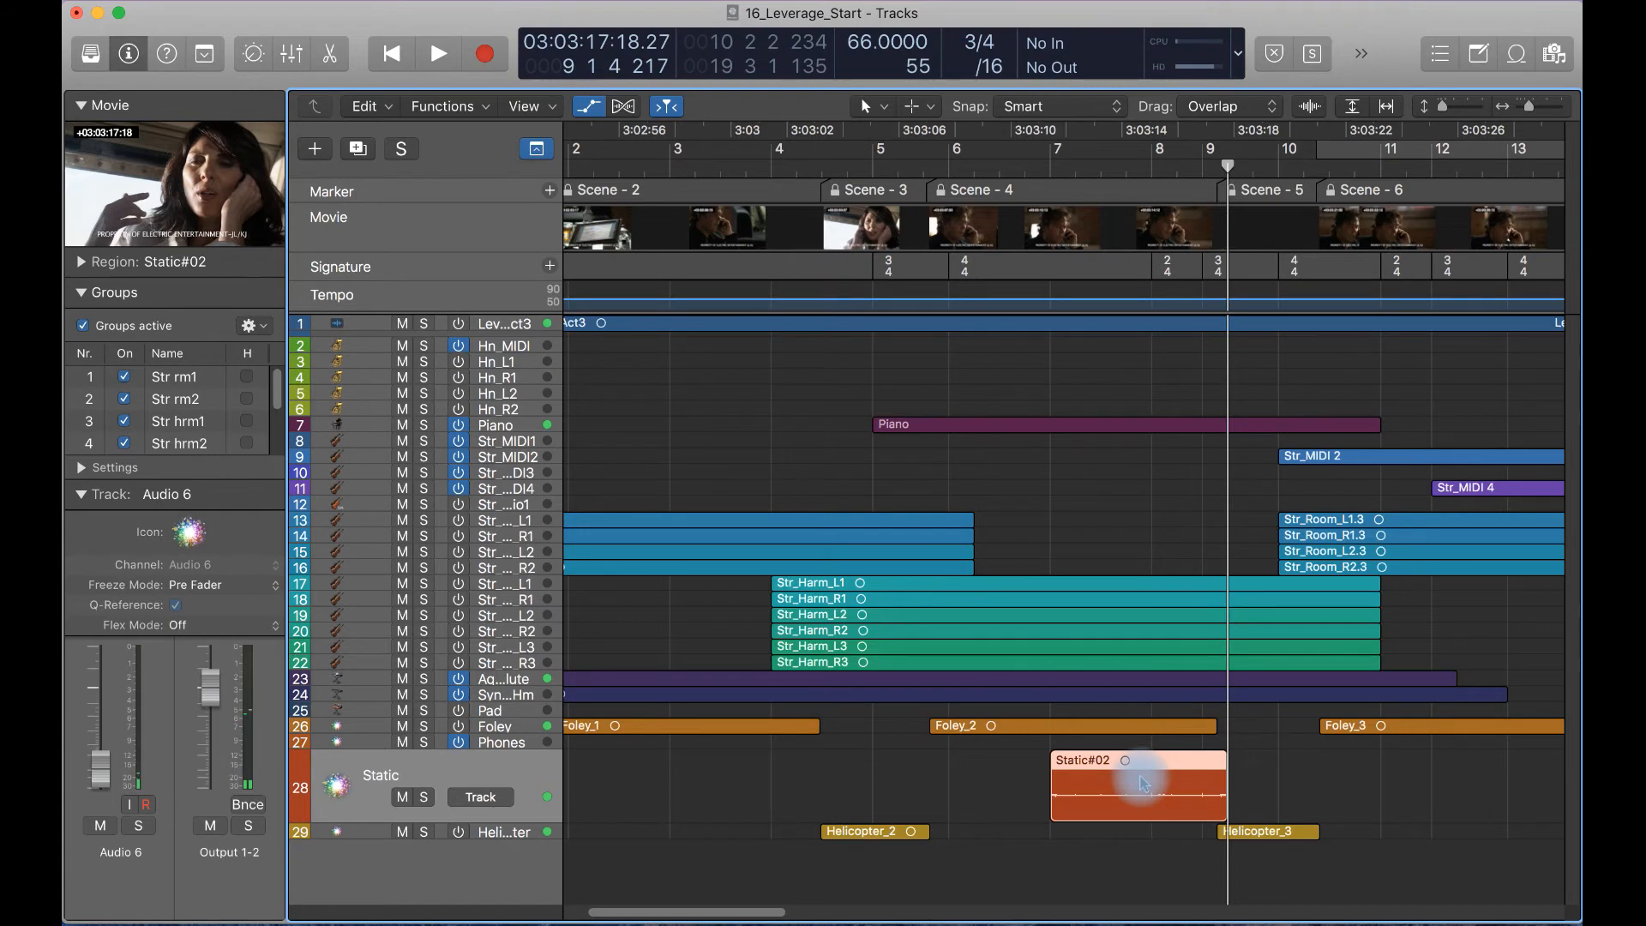
pyautogui.press('super+Up')
pyautogui.press('super+Left')
pyautogui.press('super+Left')
pyautogui.press('super+Left')
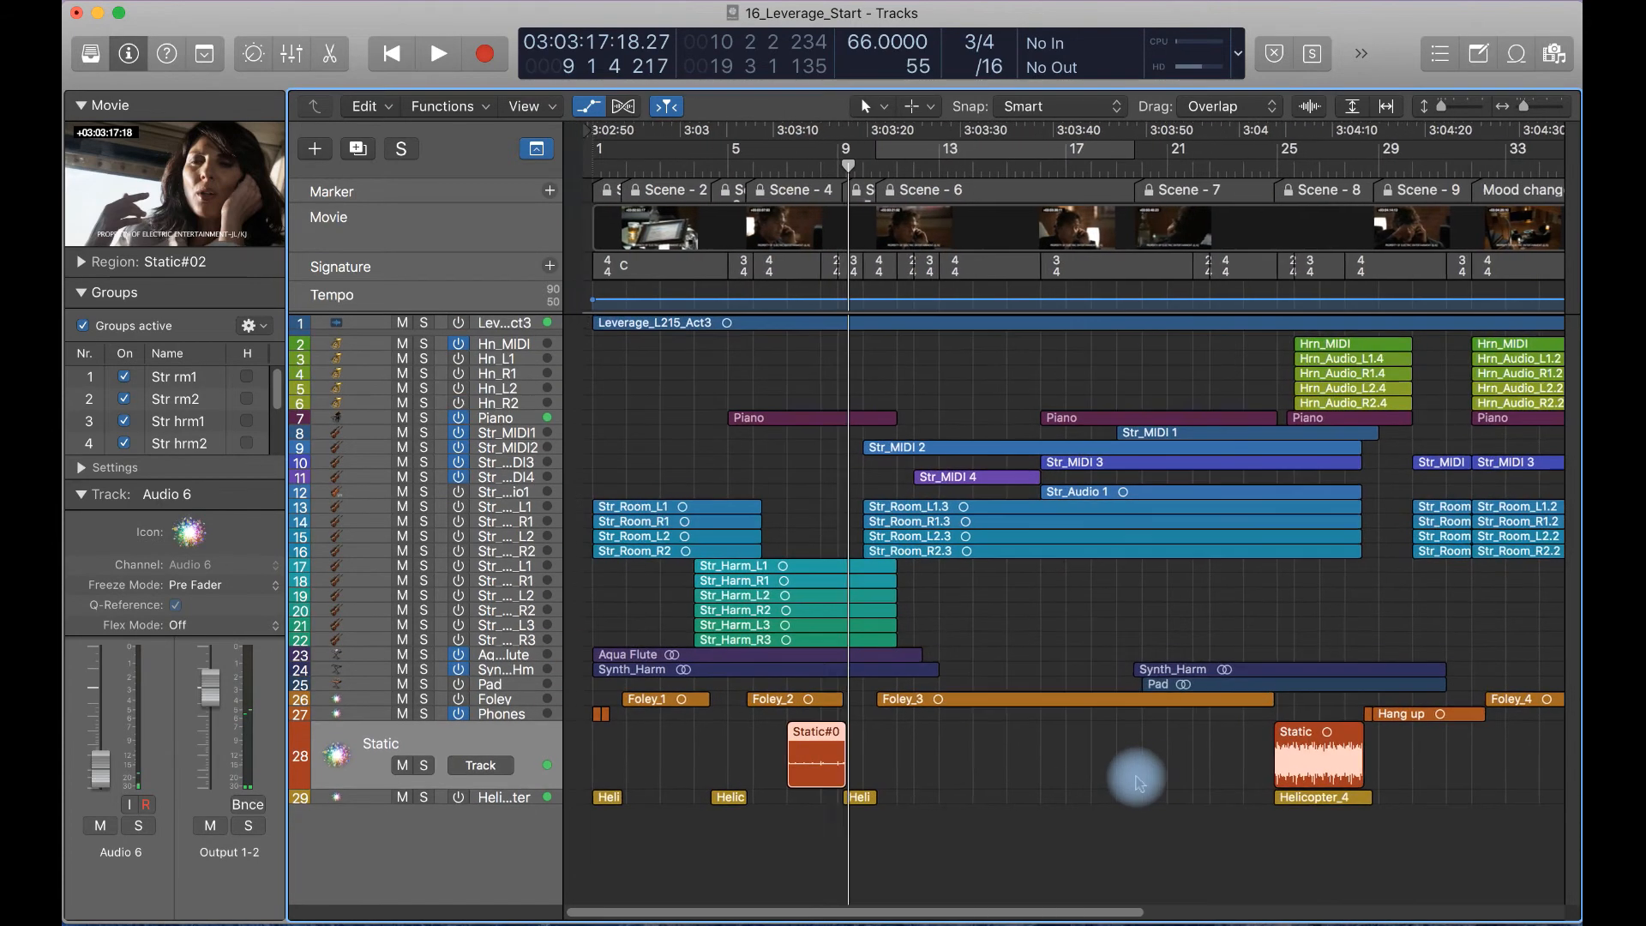
pyautogui.moveTo(790, 760); pyautogui.dragTo(595, 759)
pyautogui.click(667, 752)
pyautogui.press('super+z')
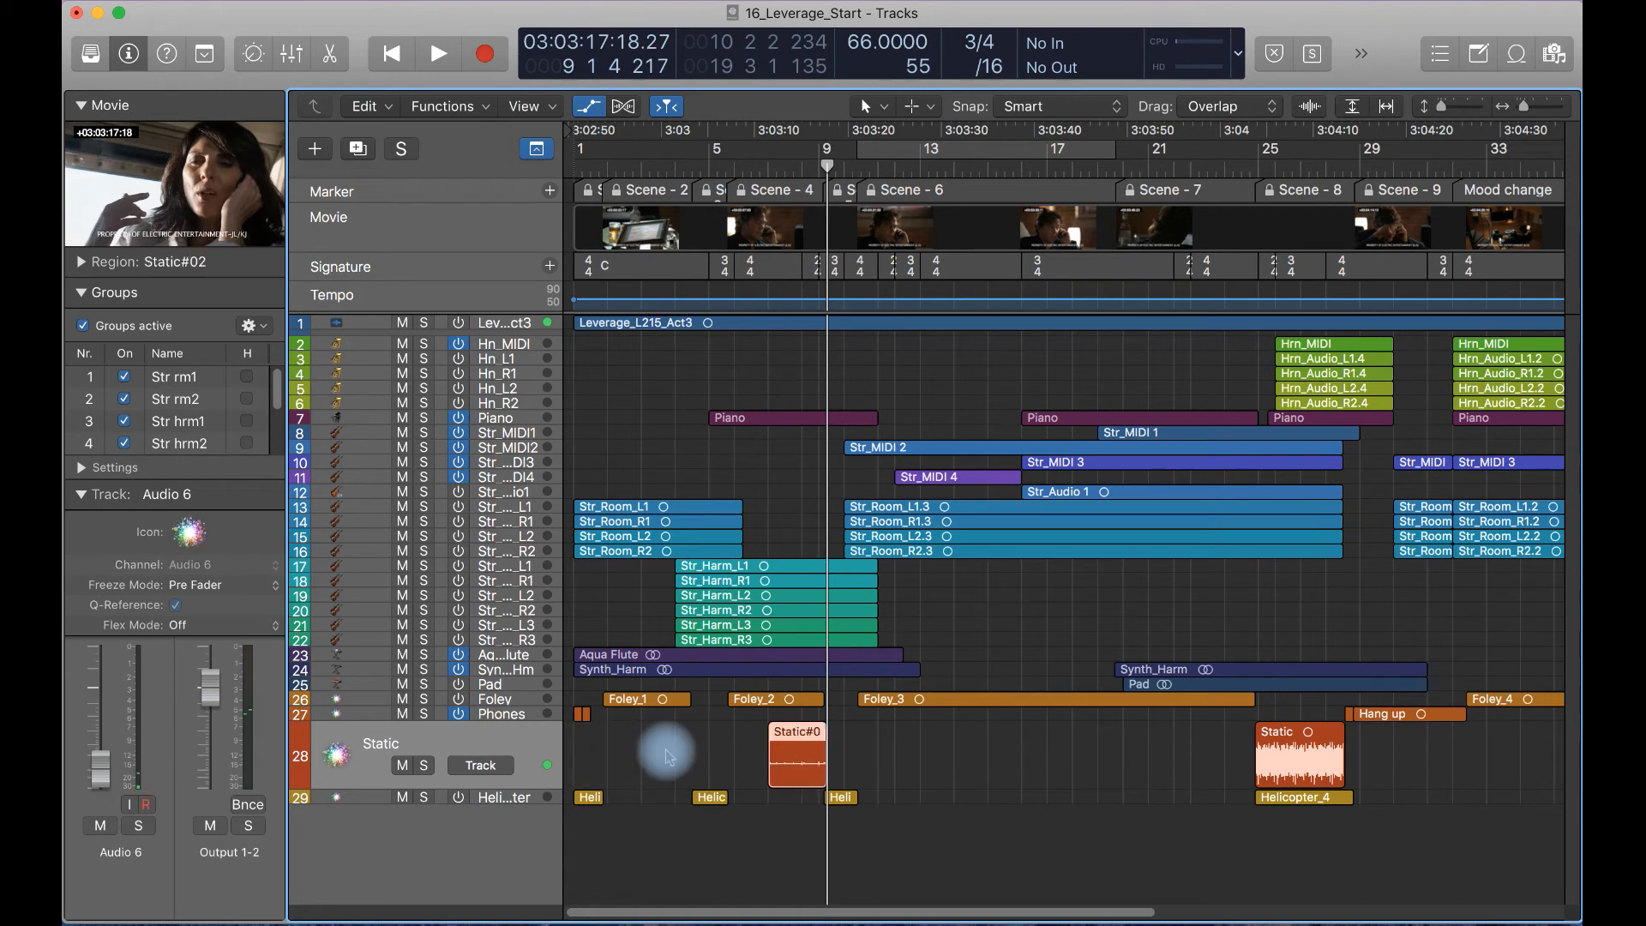
# Move the Static#02 region to bar 1, and return it with the Move to Original Recording Position command
pyautogui.moveTo(789, 745); pyautogui.dragTo(596, 744)
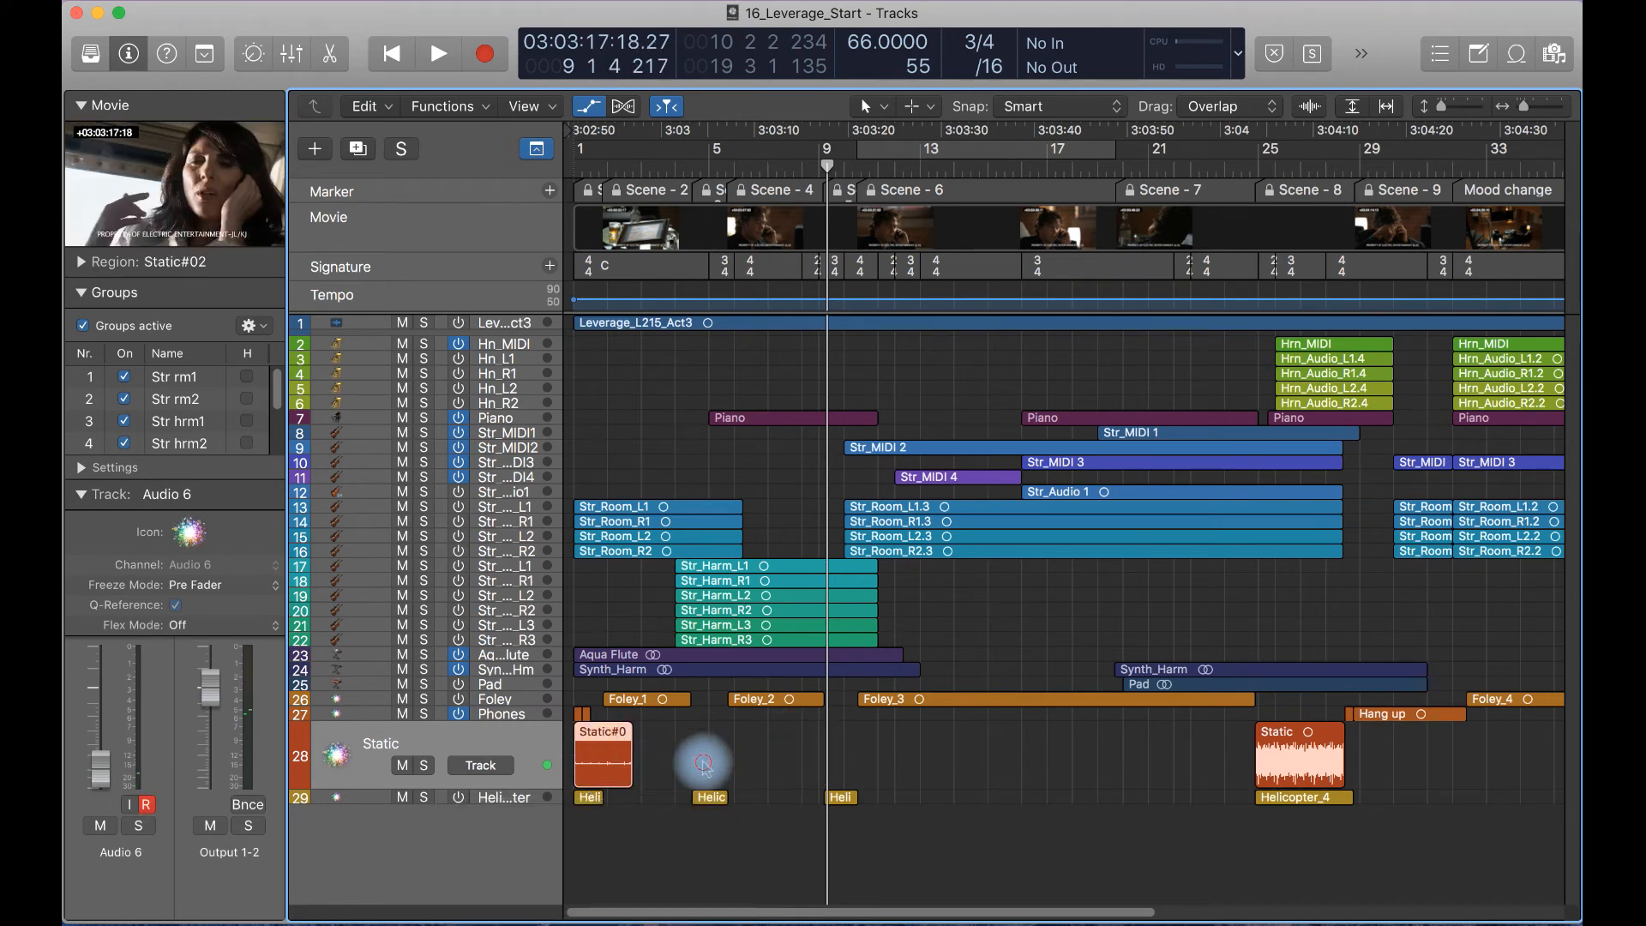
pyautogui.click(614, 766)
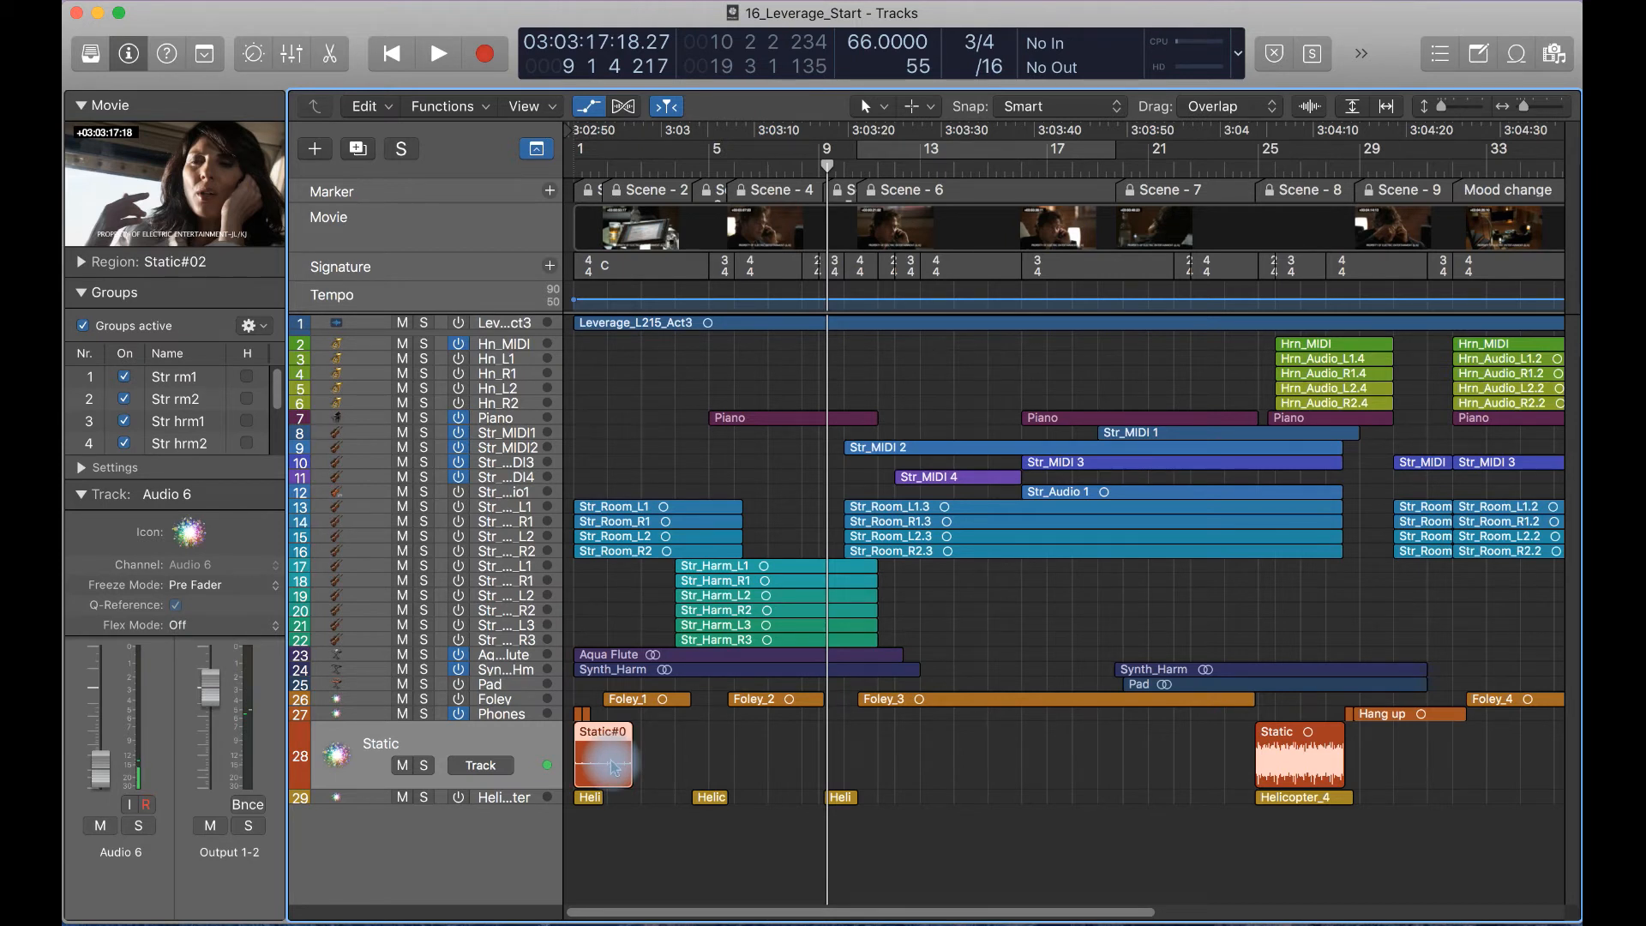
pyautogui.rightClick(613, 766)
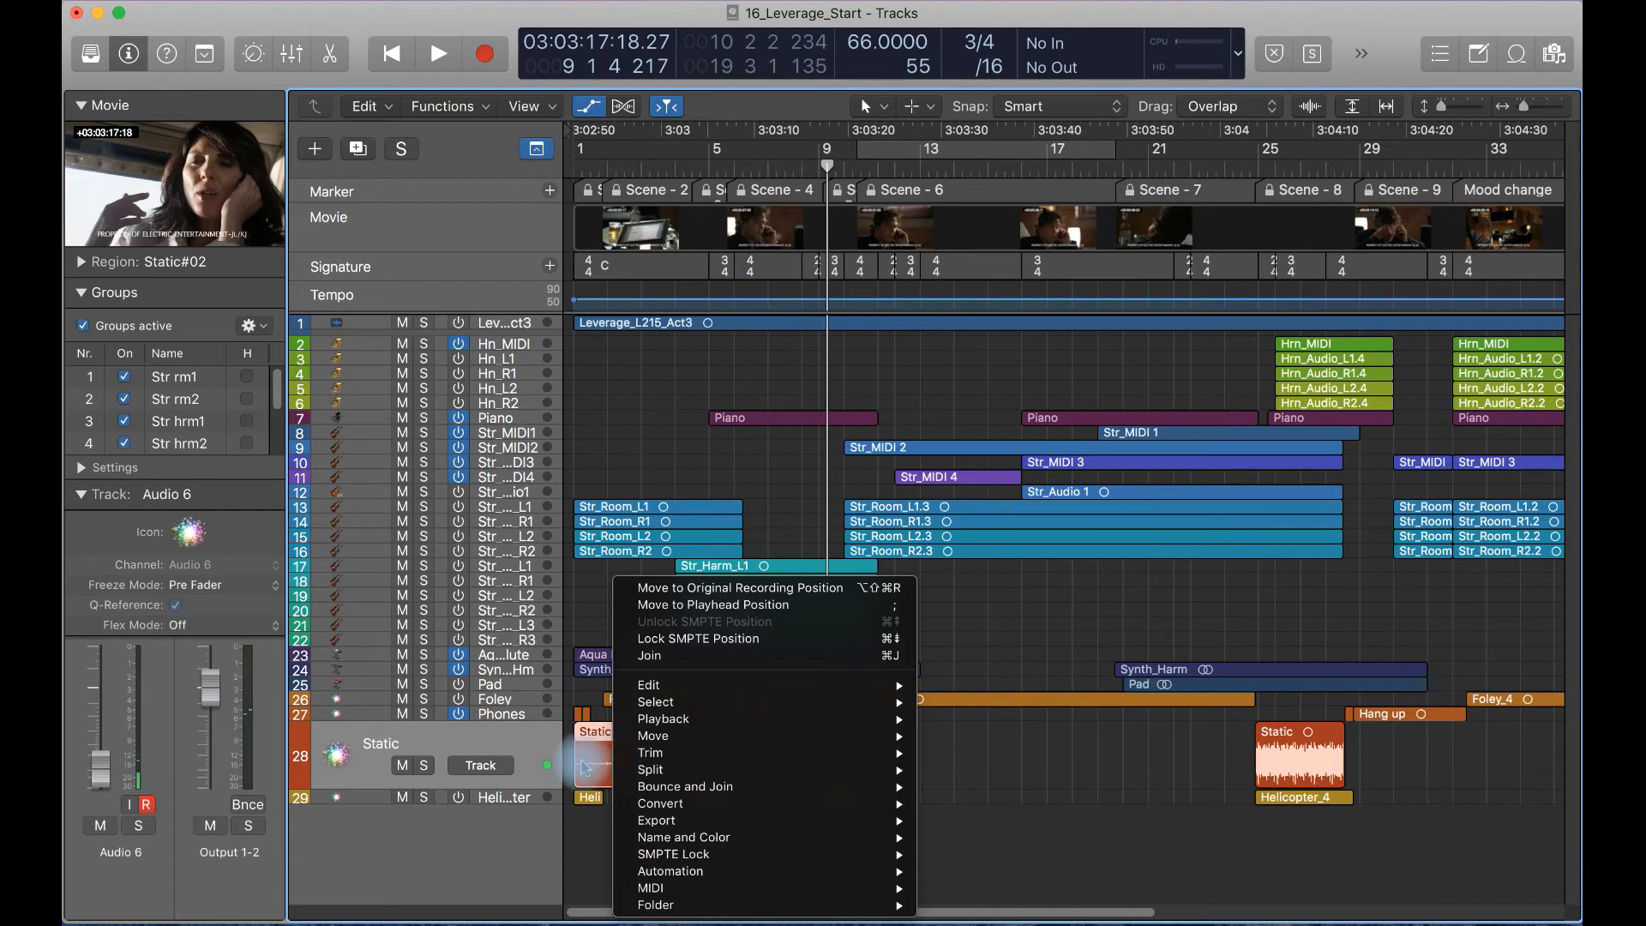
pyautogui.click(576, 763)
pyautogui.rightClick(602, 769)
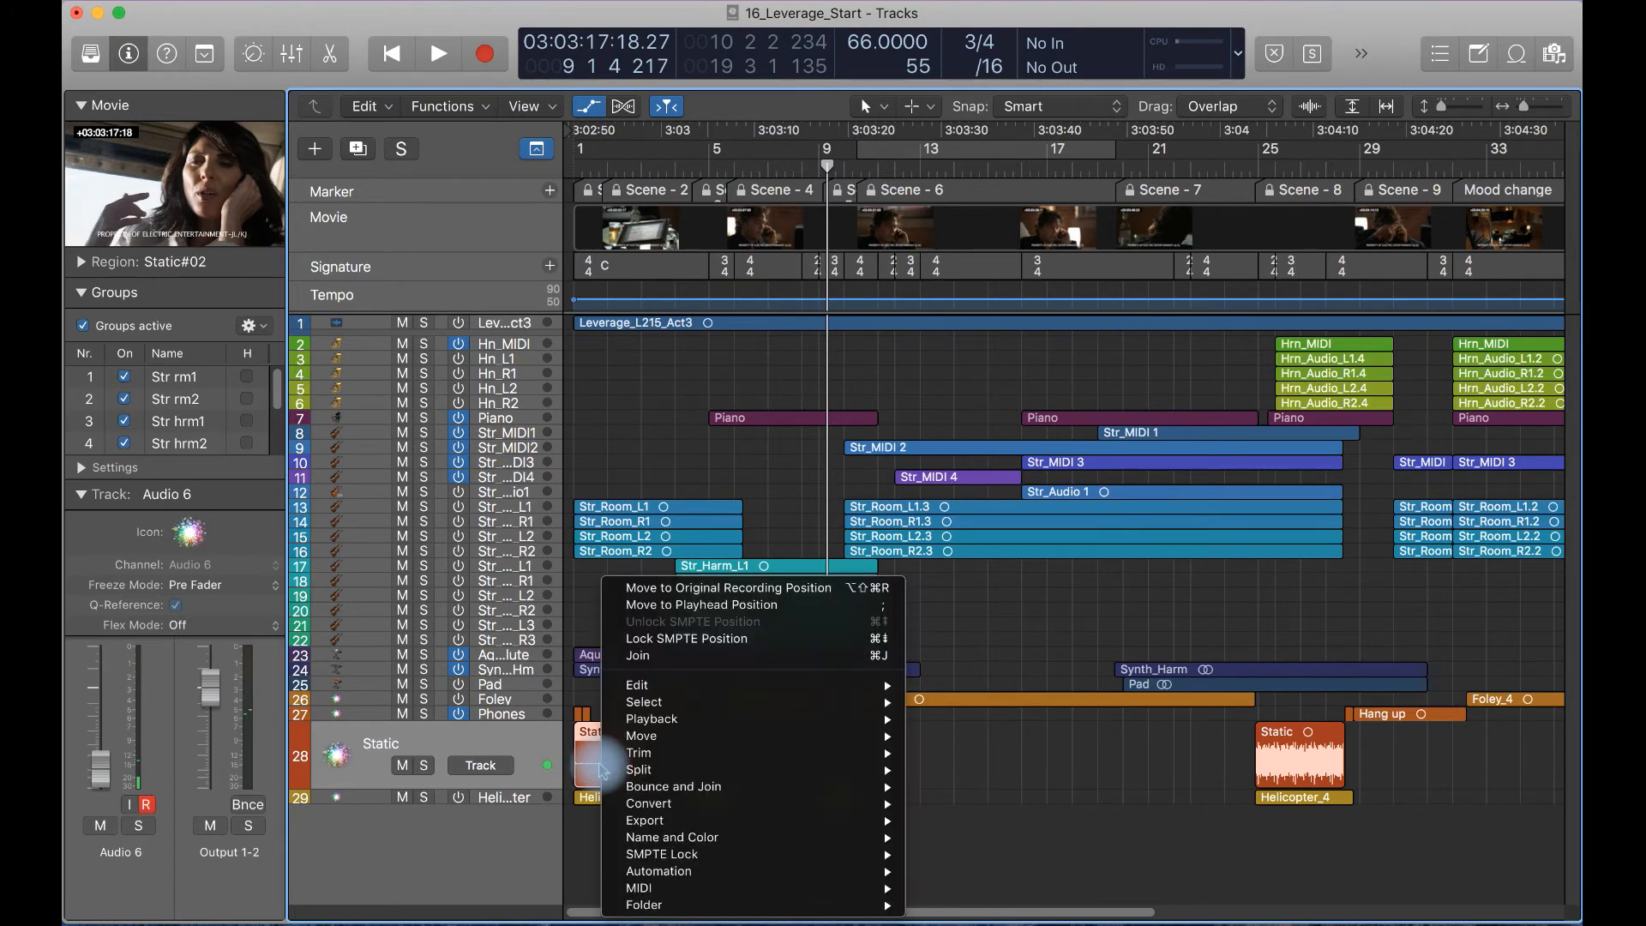
pyautogui.moveTo(644, 737)
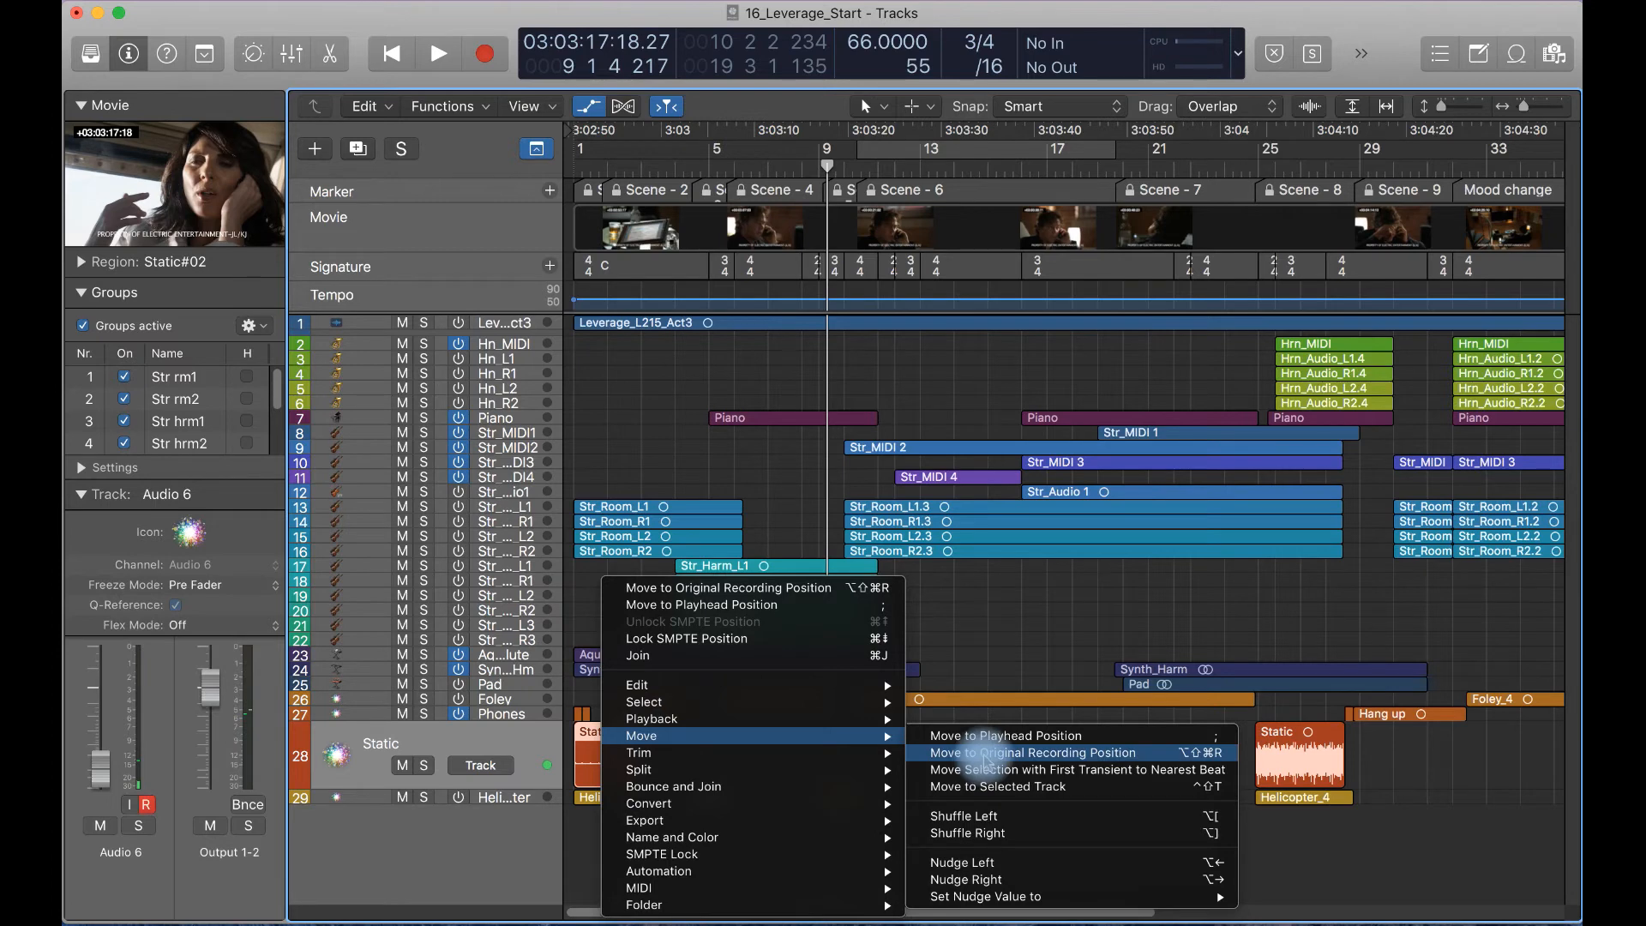
pyautogui.click(1070, 760)
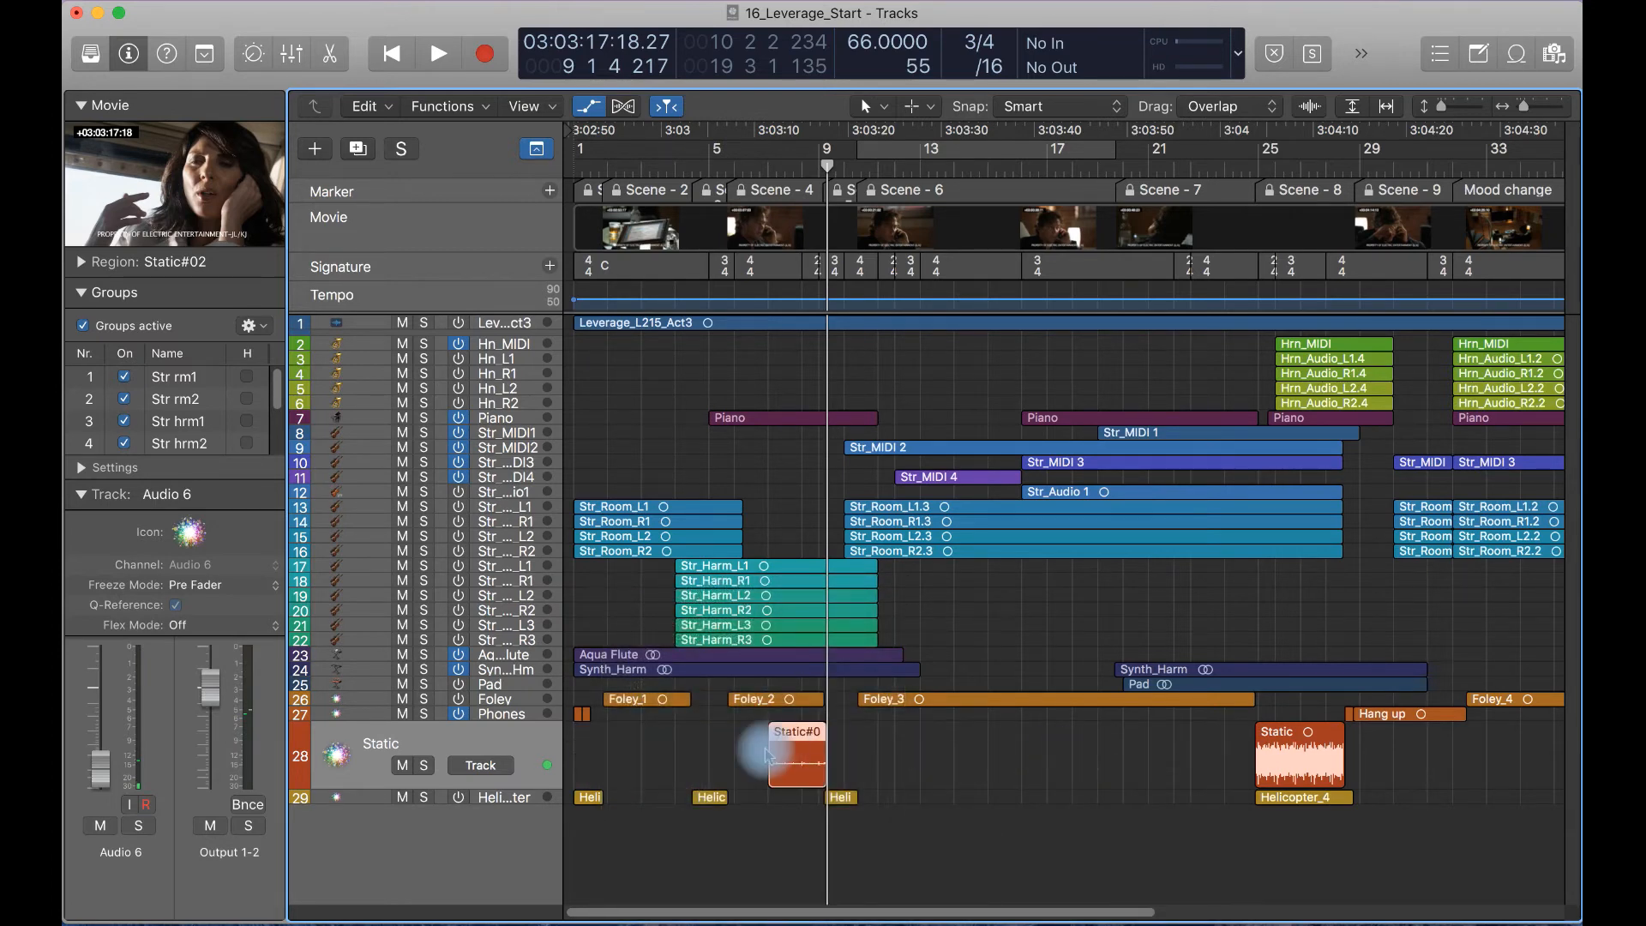
# Review the Move to Original Recording Position command for the Static#02 region without applying it
pyautogui.moveTo(768, 760); pyautogui.dragTo(795, 759)
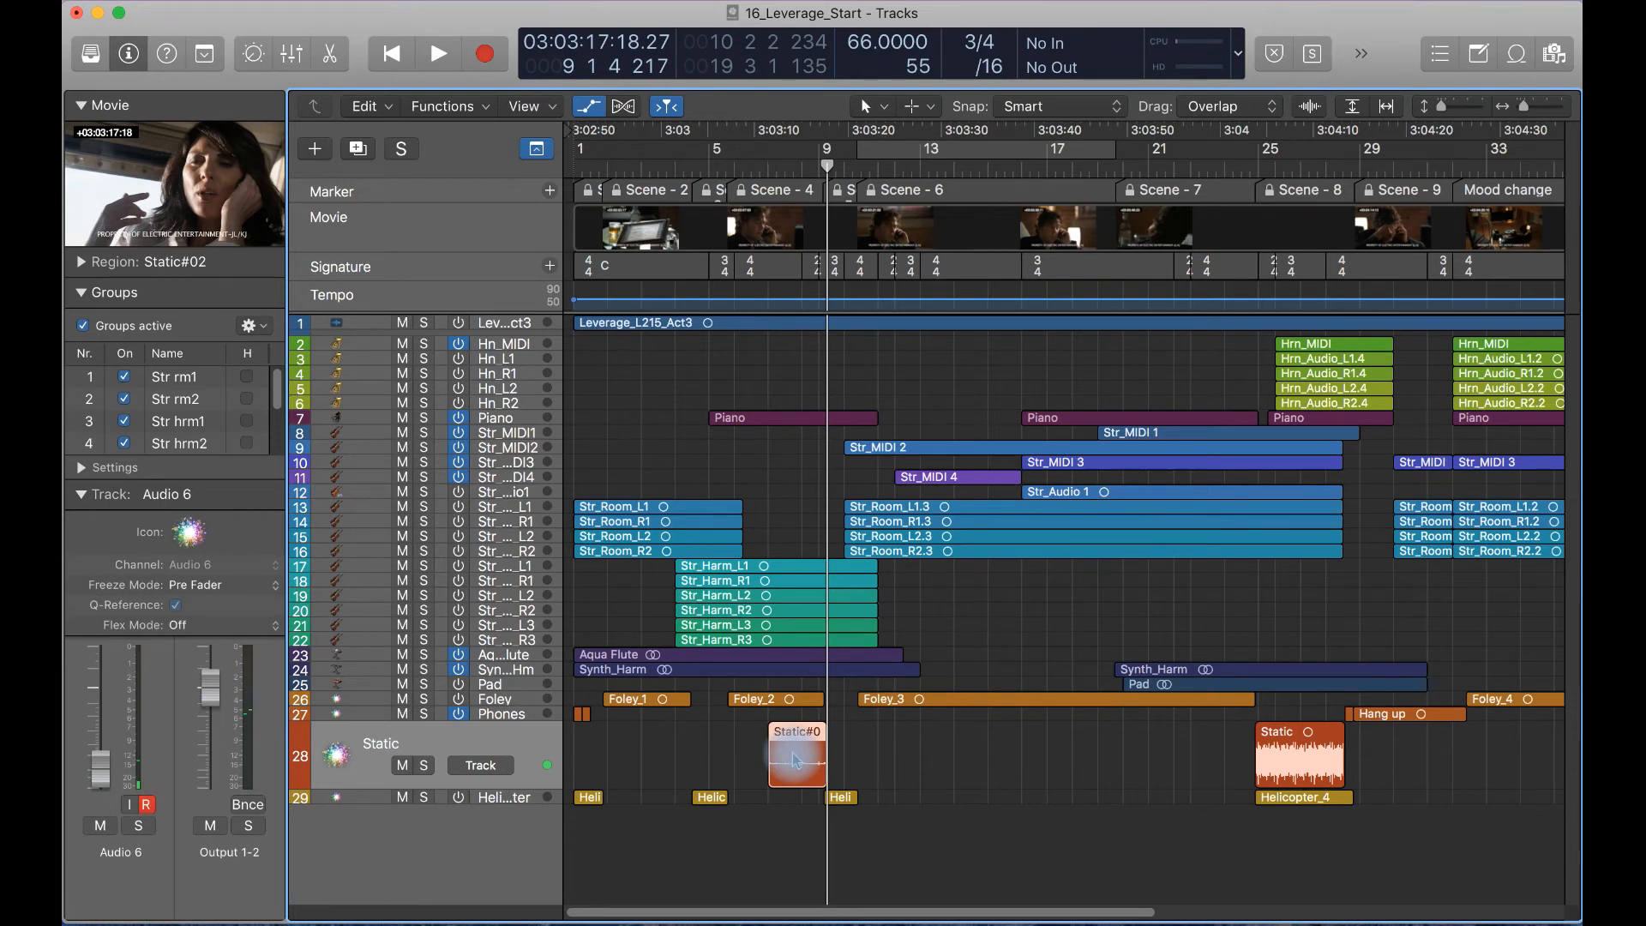
pyautogui.rightClick(796, 760)
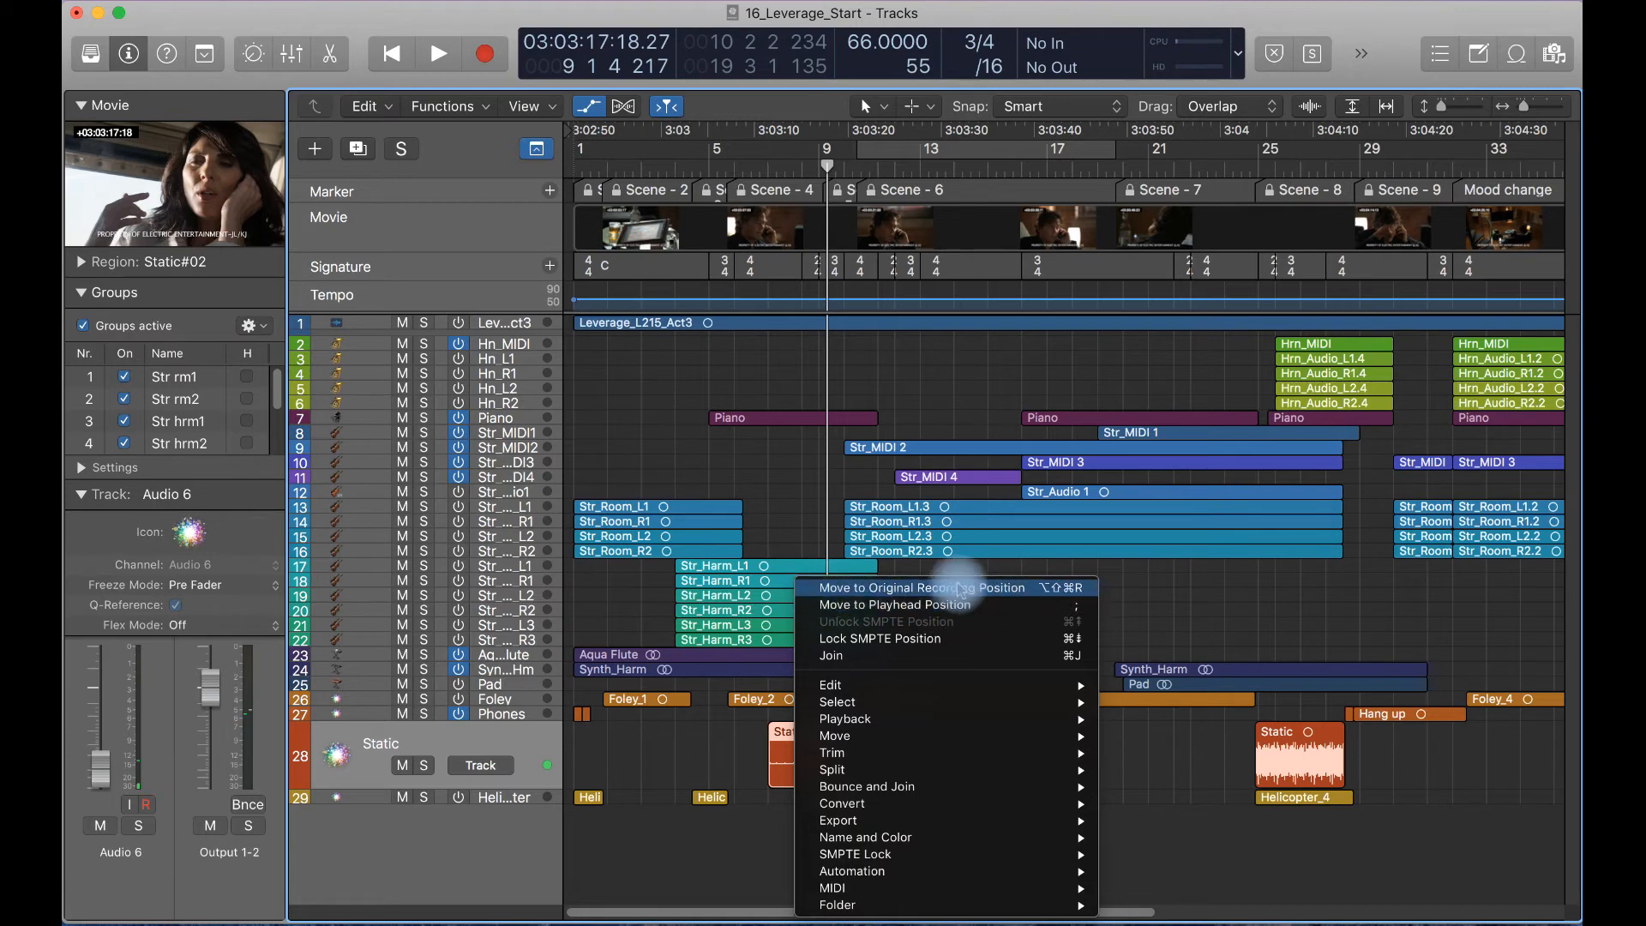
pyautogui.click(677, 735)
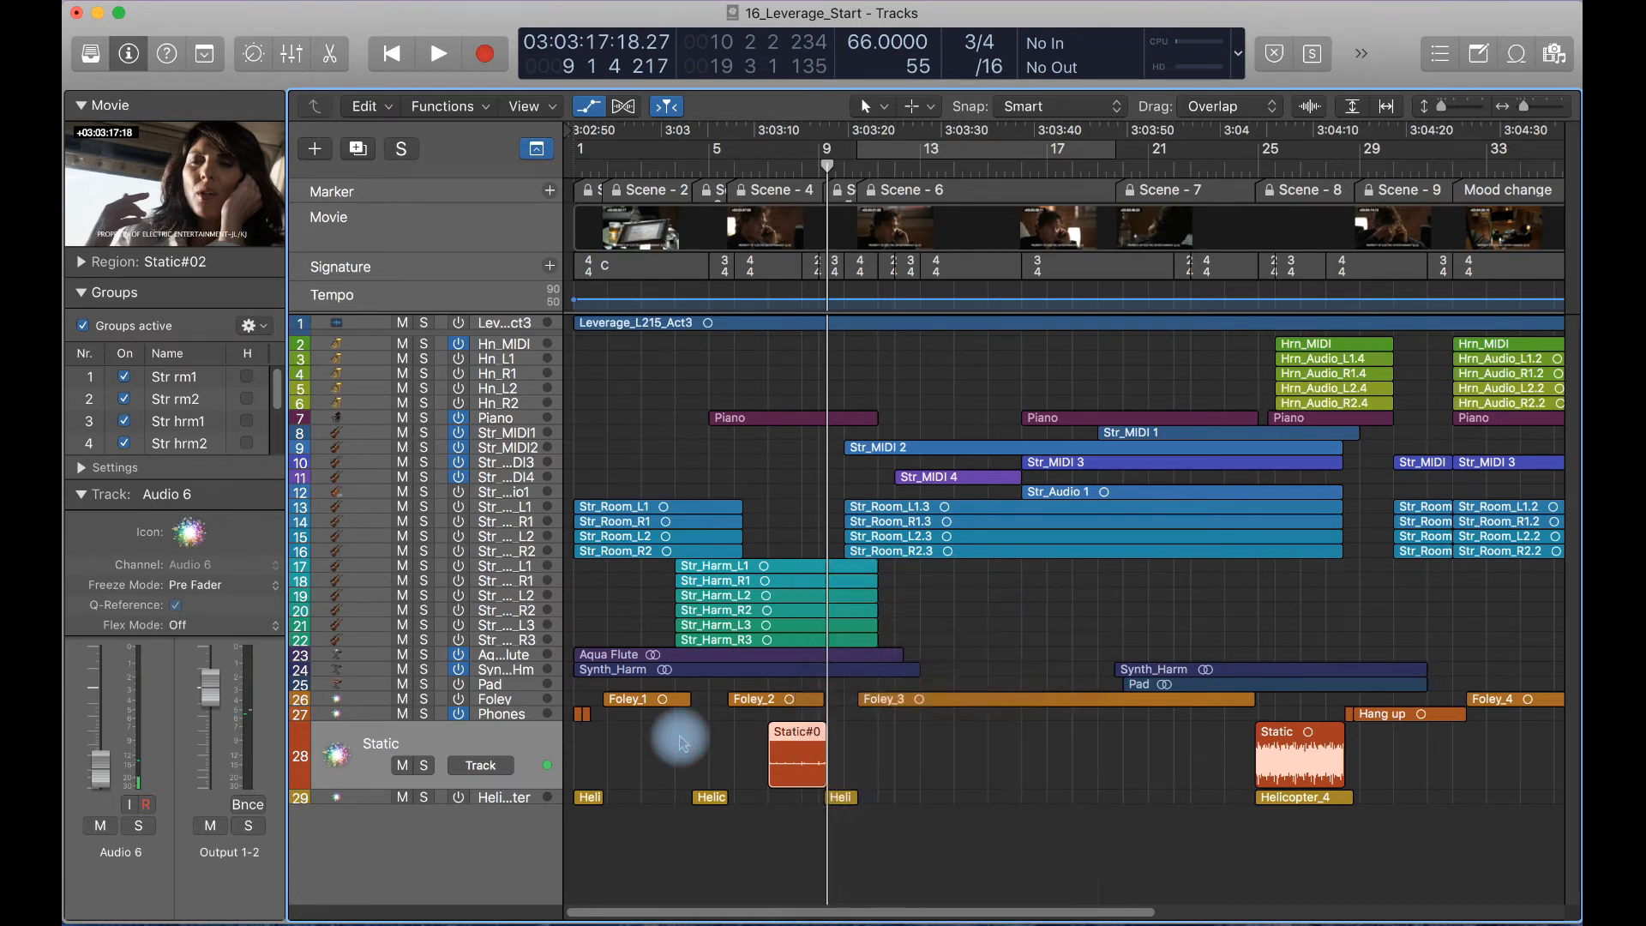
# Try moving the Static#02 region to about bar 2, undo the move, and view the region's move commands without applying one
pyautogui.moveTo(798, 769); pyautogui.dragTo(628, 761)
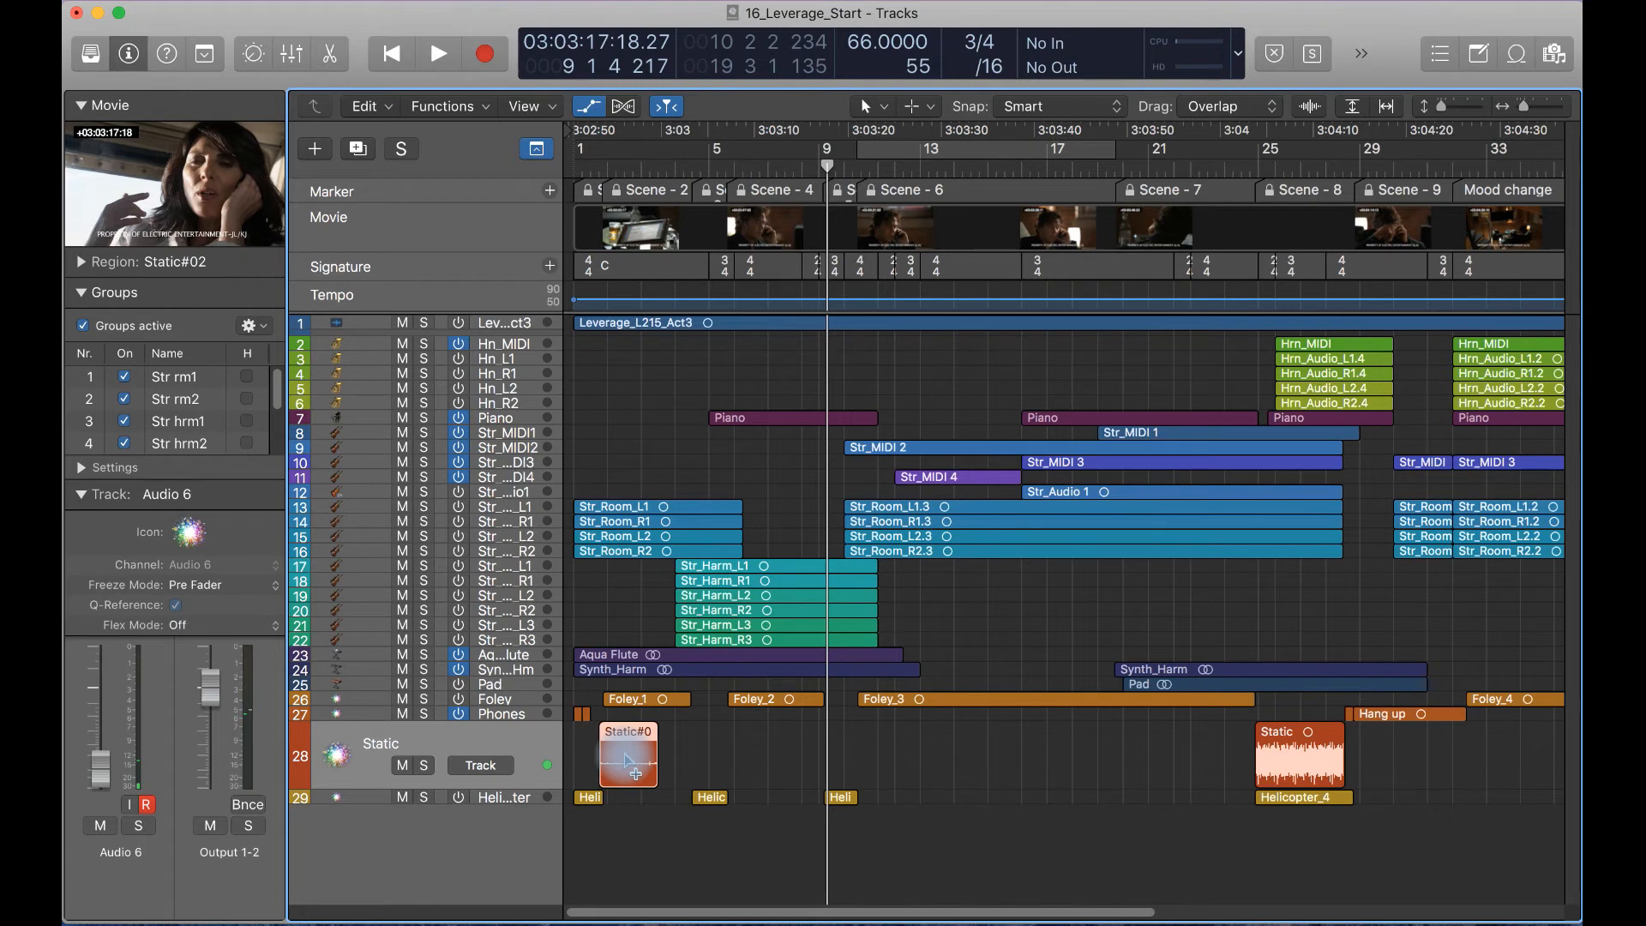
pyautogui.press('super+z')
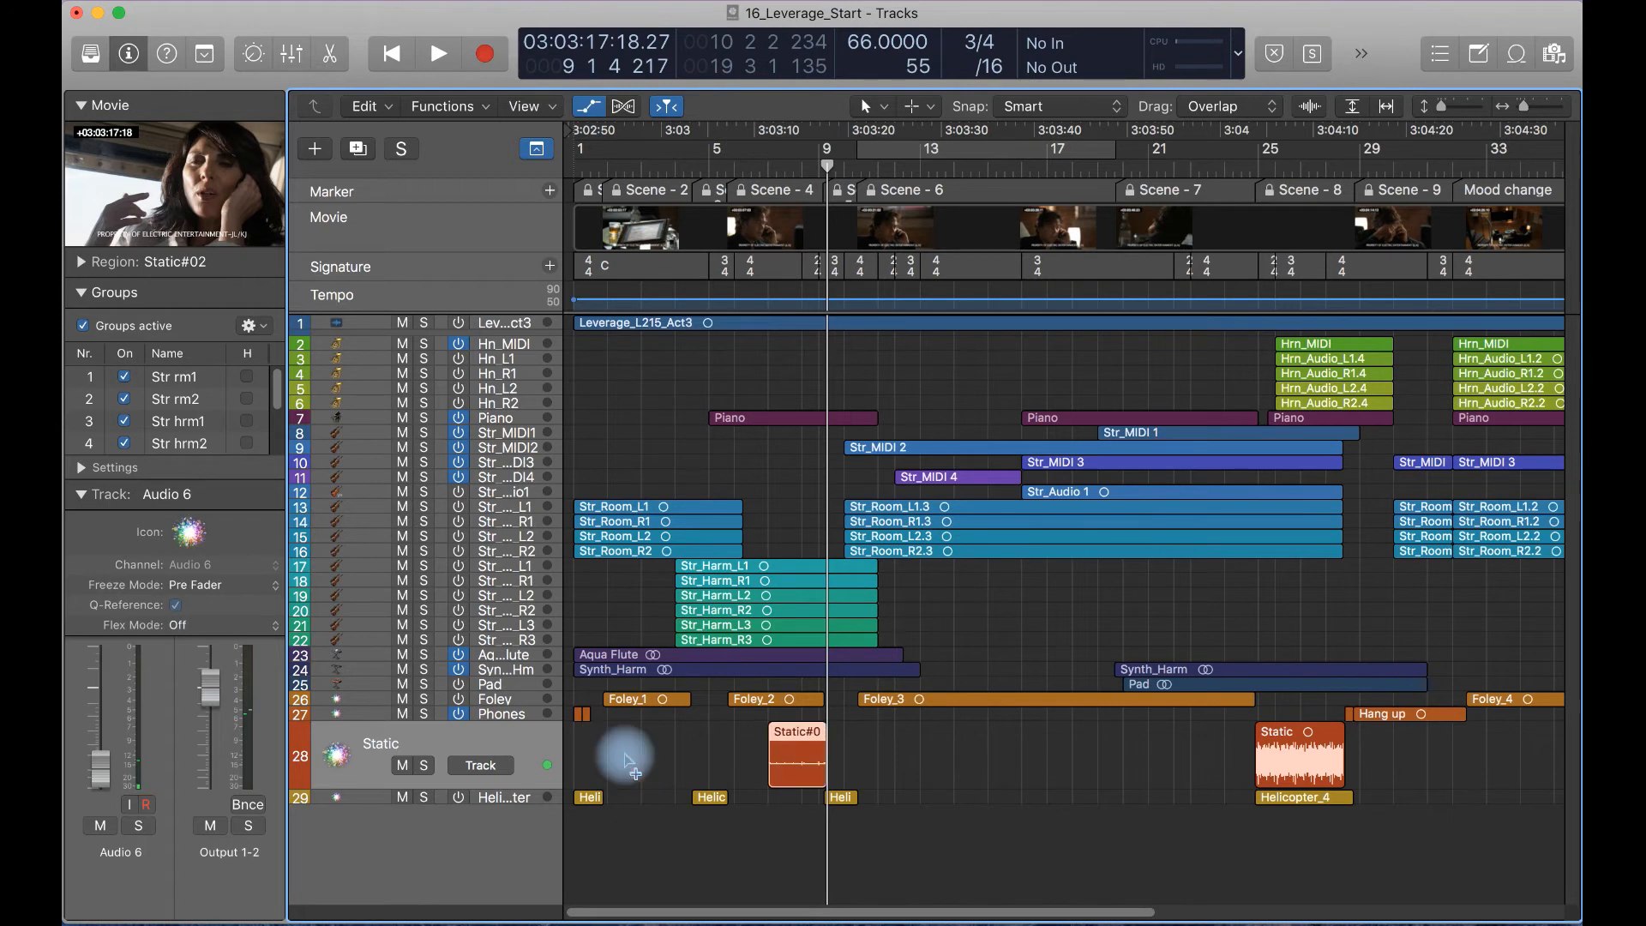
pyautogui.rightClick(782, 756)
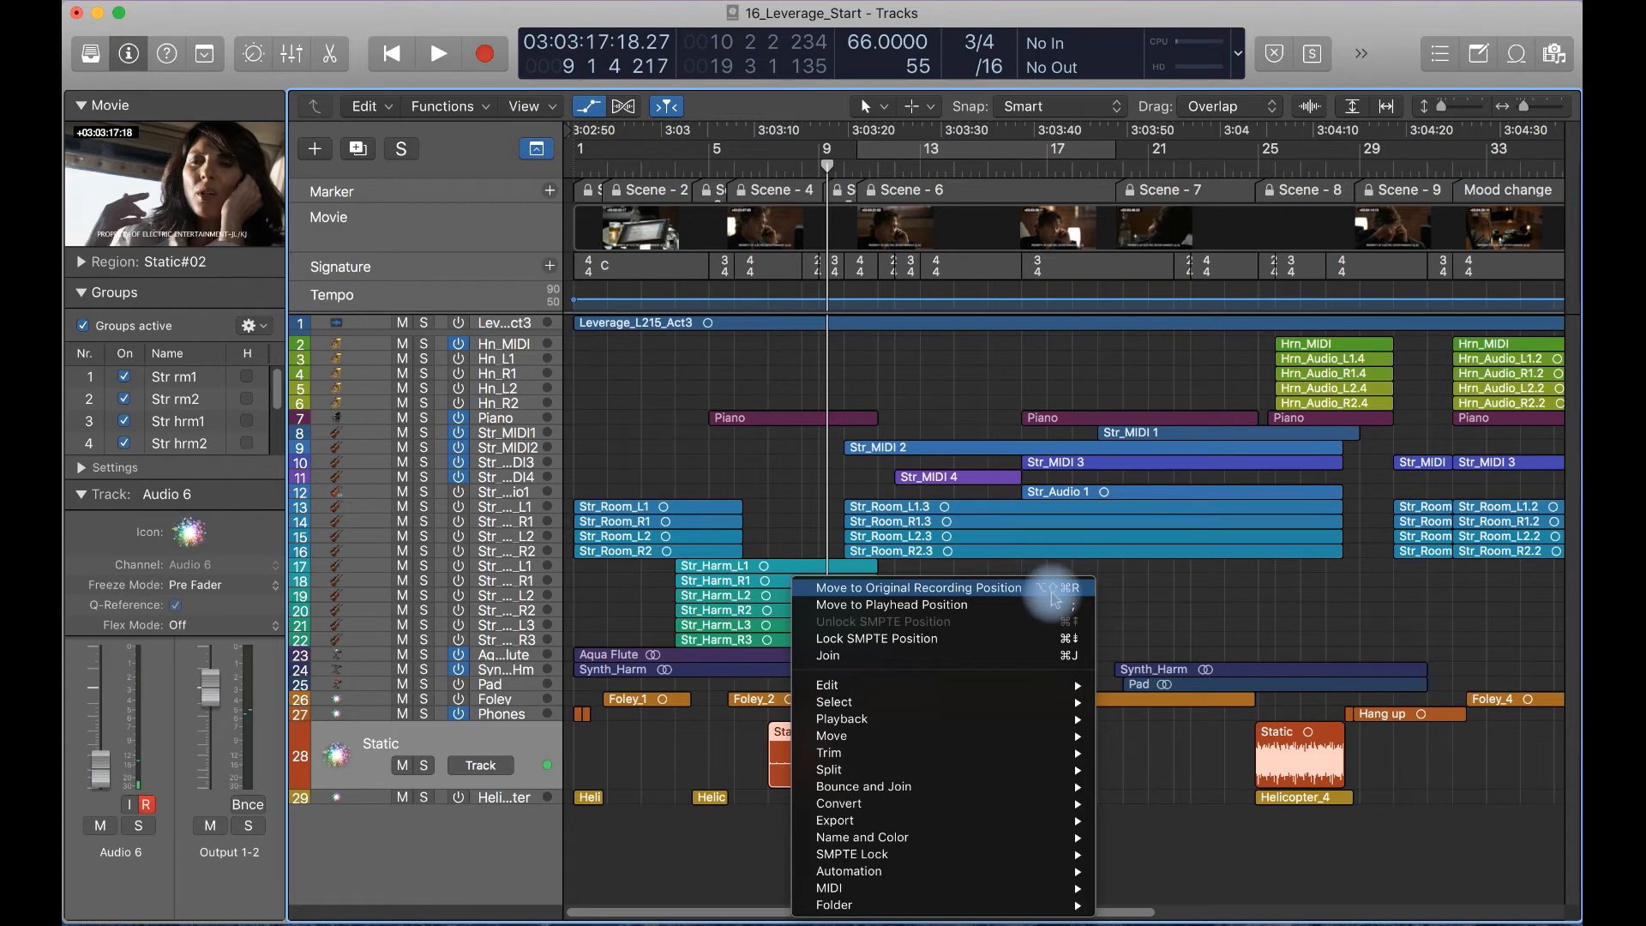
pyautogui.click(1147, 761)
# Move the Static#02 region earlier to about bar 3 and the other Static region earlier to about bar 16
pyautogui.moveTo(793, 754); pyautogui.dragTo(680, 751)
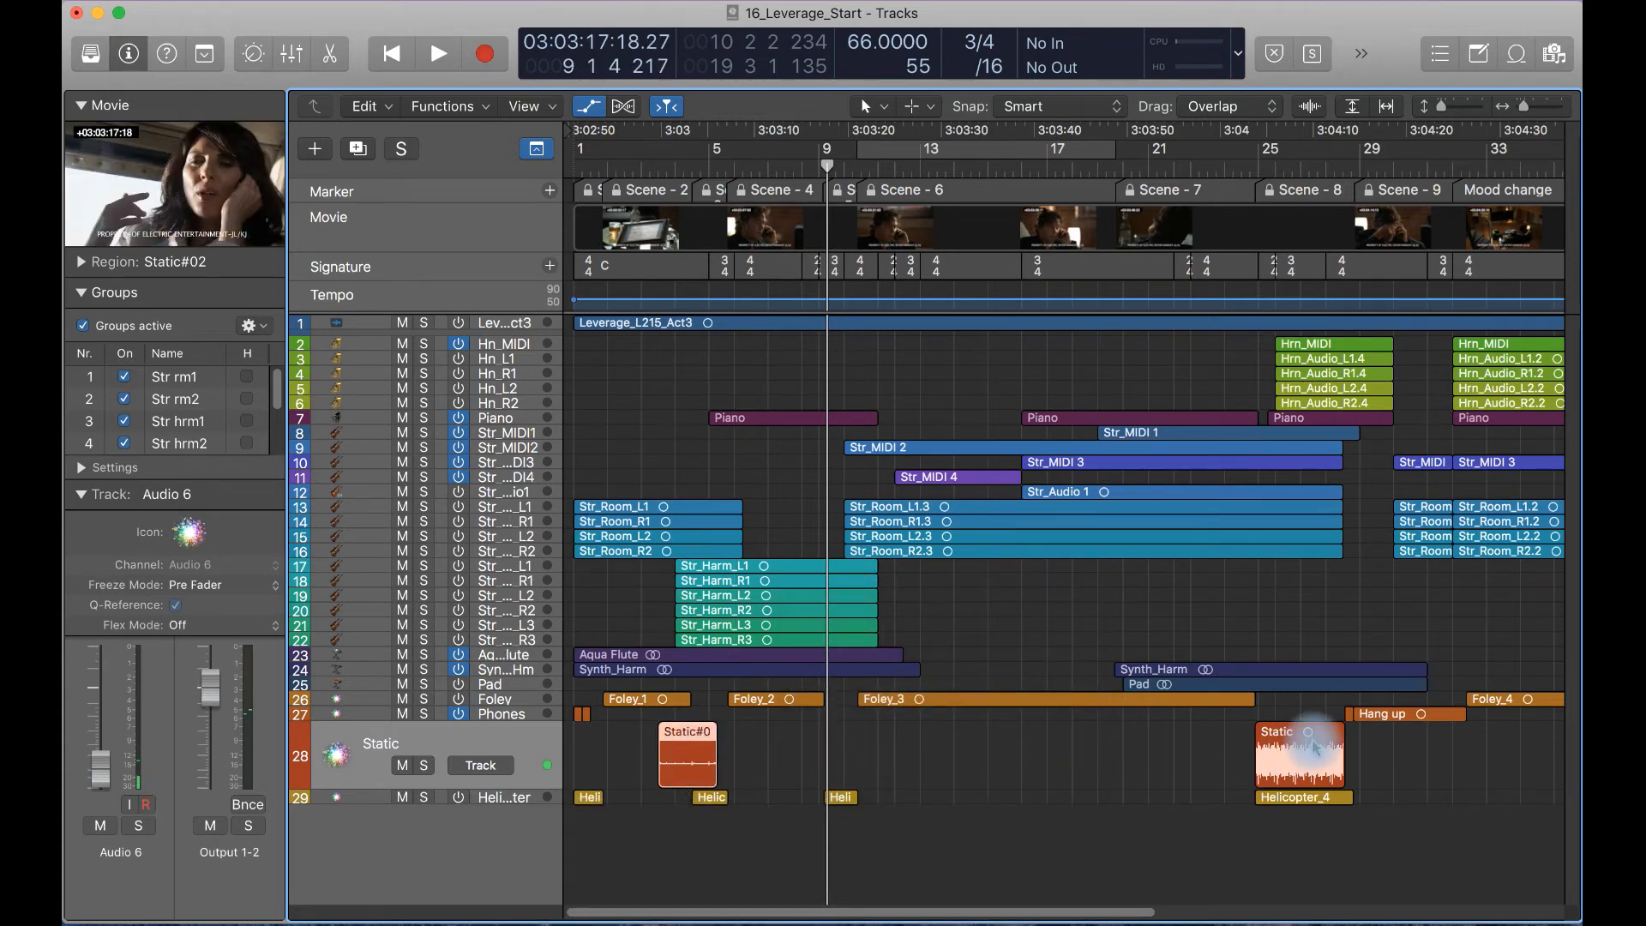
pyautogui.moveTo(1309, 755); pyautogui.dragTo(1092, 758)
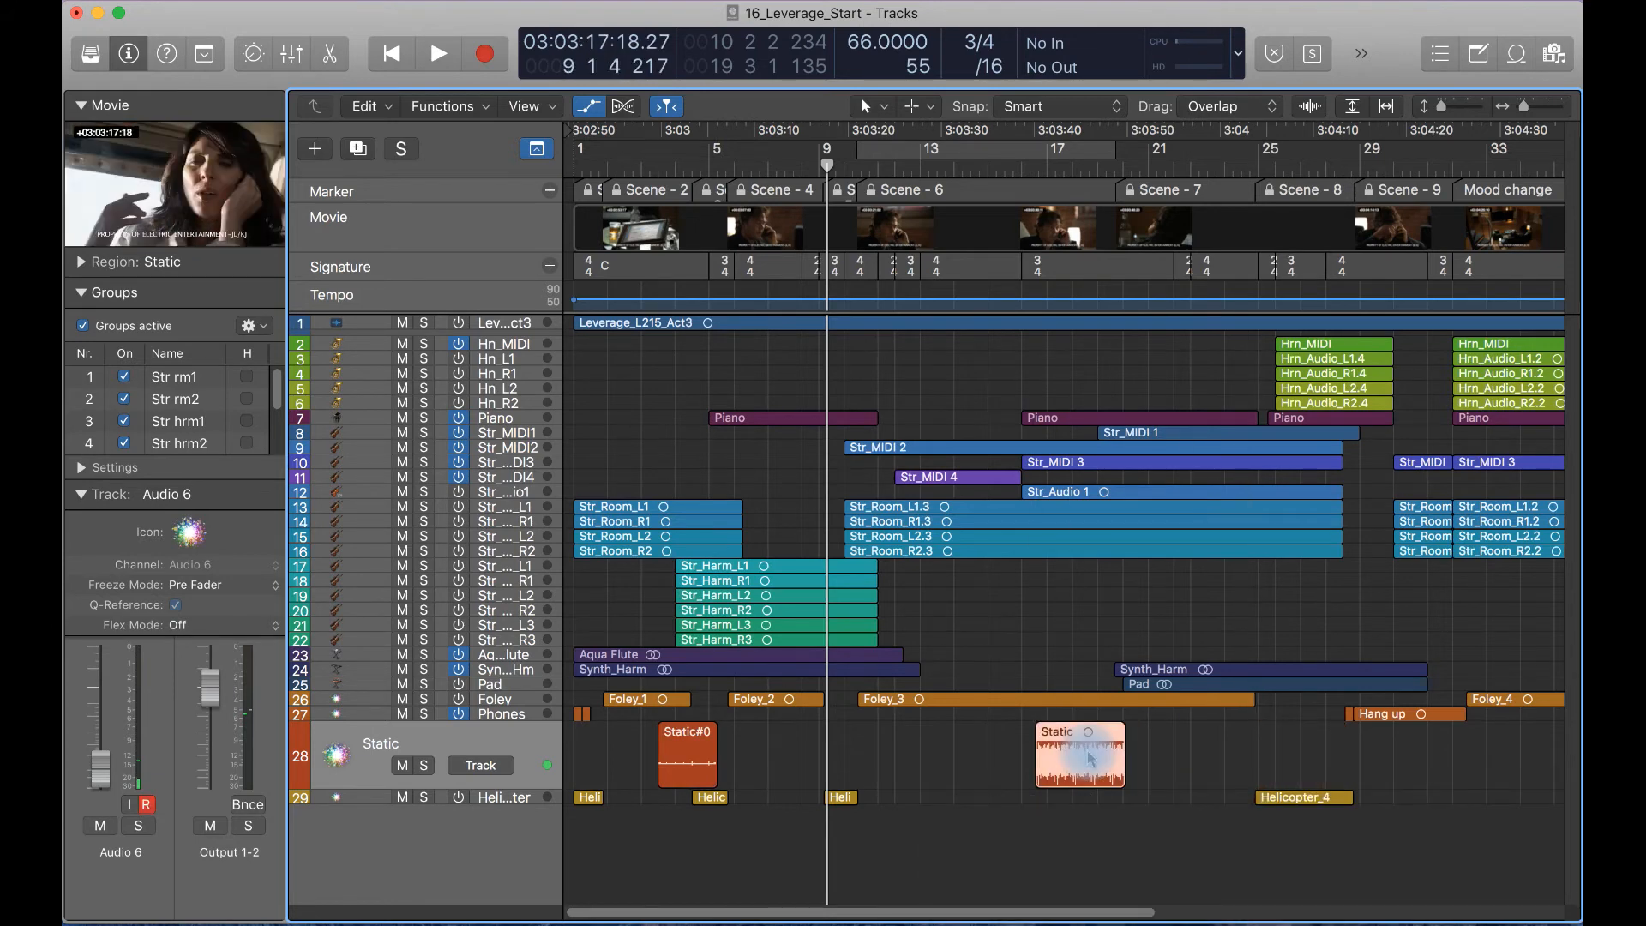
# Return the Static region to its original recording position, move it earlier to about bar 14, and return it again
pyautogui.press('super+z')
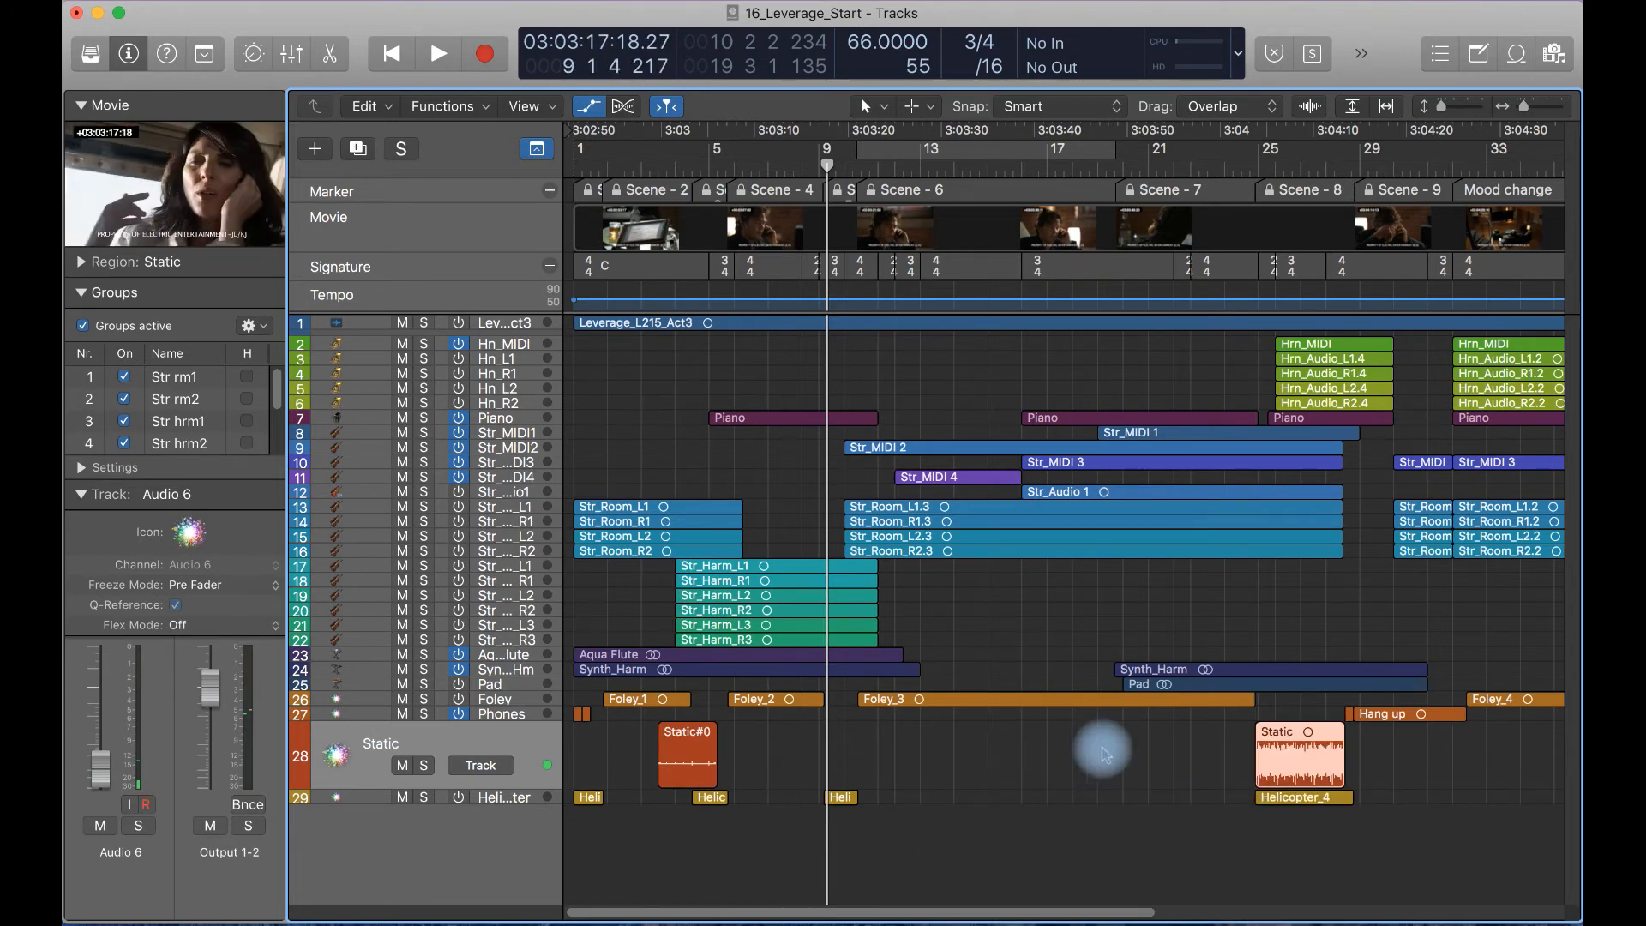
pyautogui.moveTo(1289, 764); pyautogui.dragTo(1010, 782)
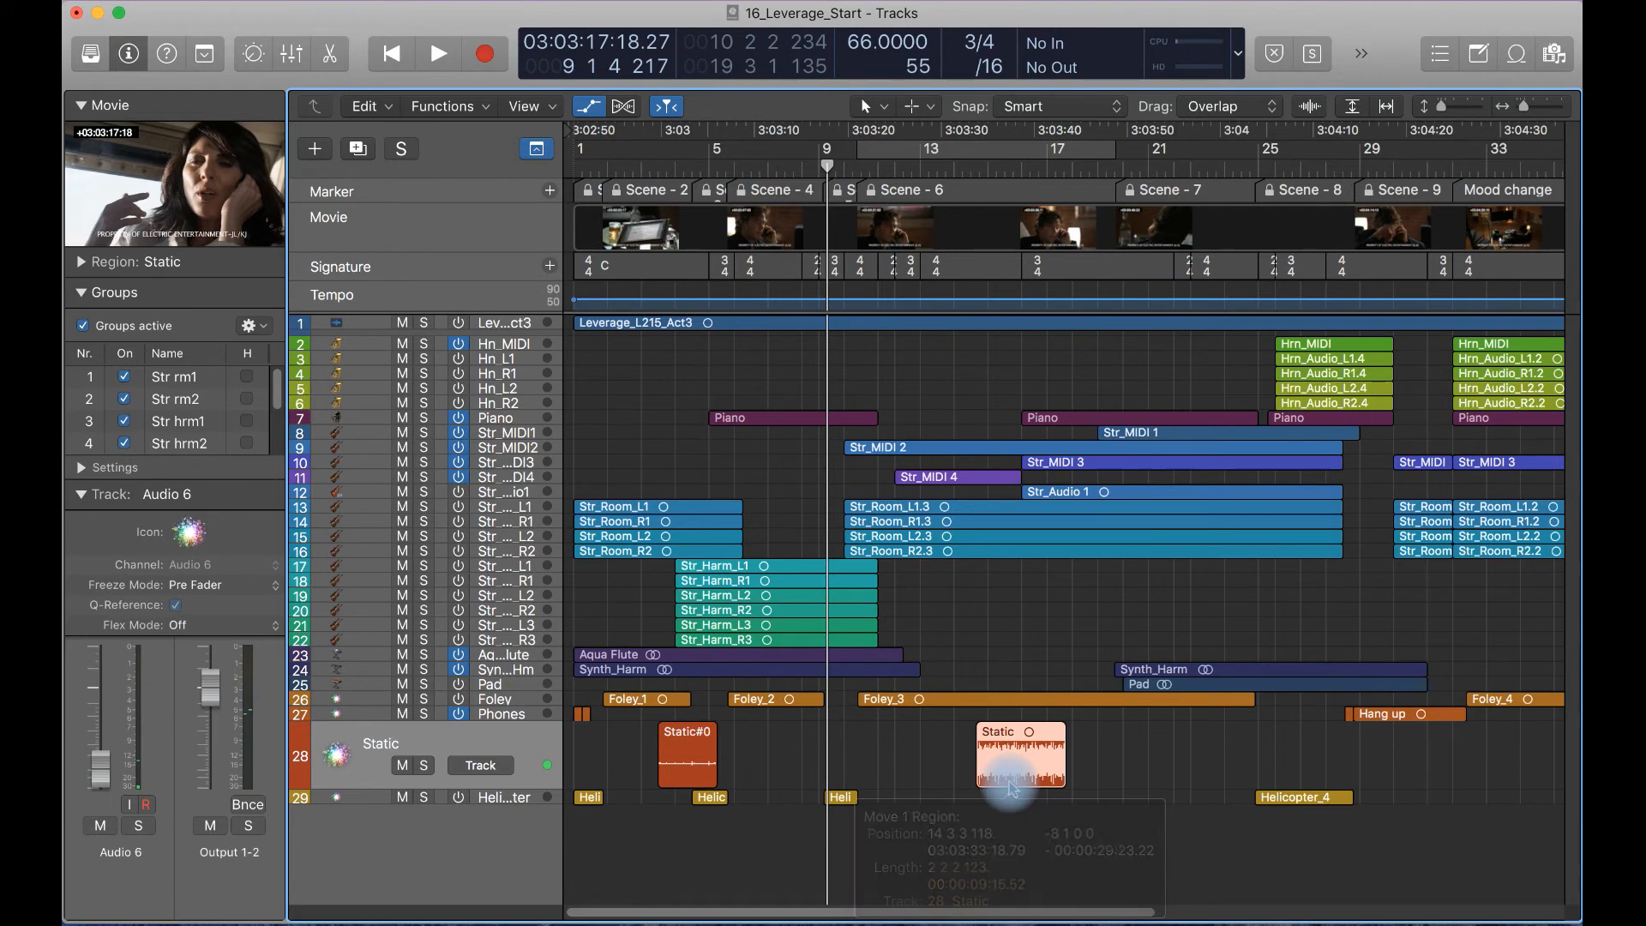
pyautogui.press('super+z')
pyautogui.click(1196, 768)
pyautogui.click(1300, 757)
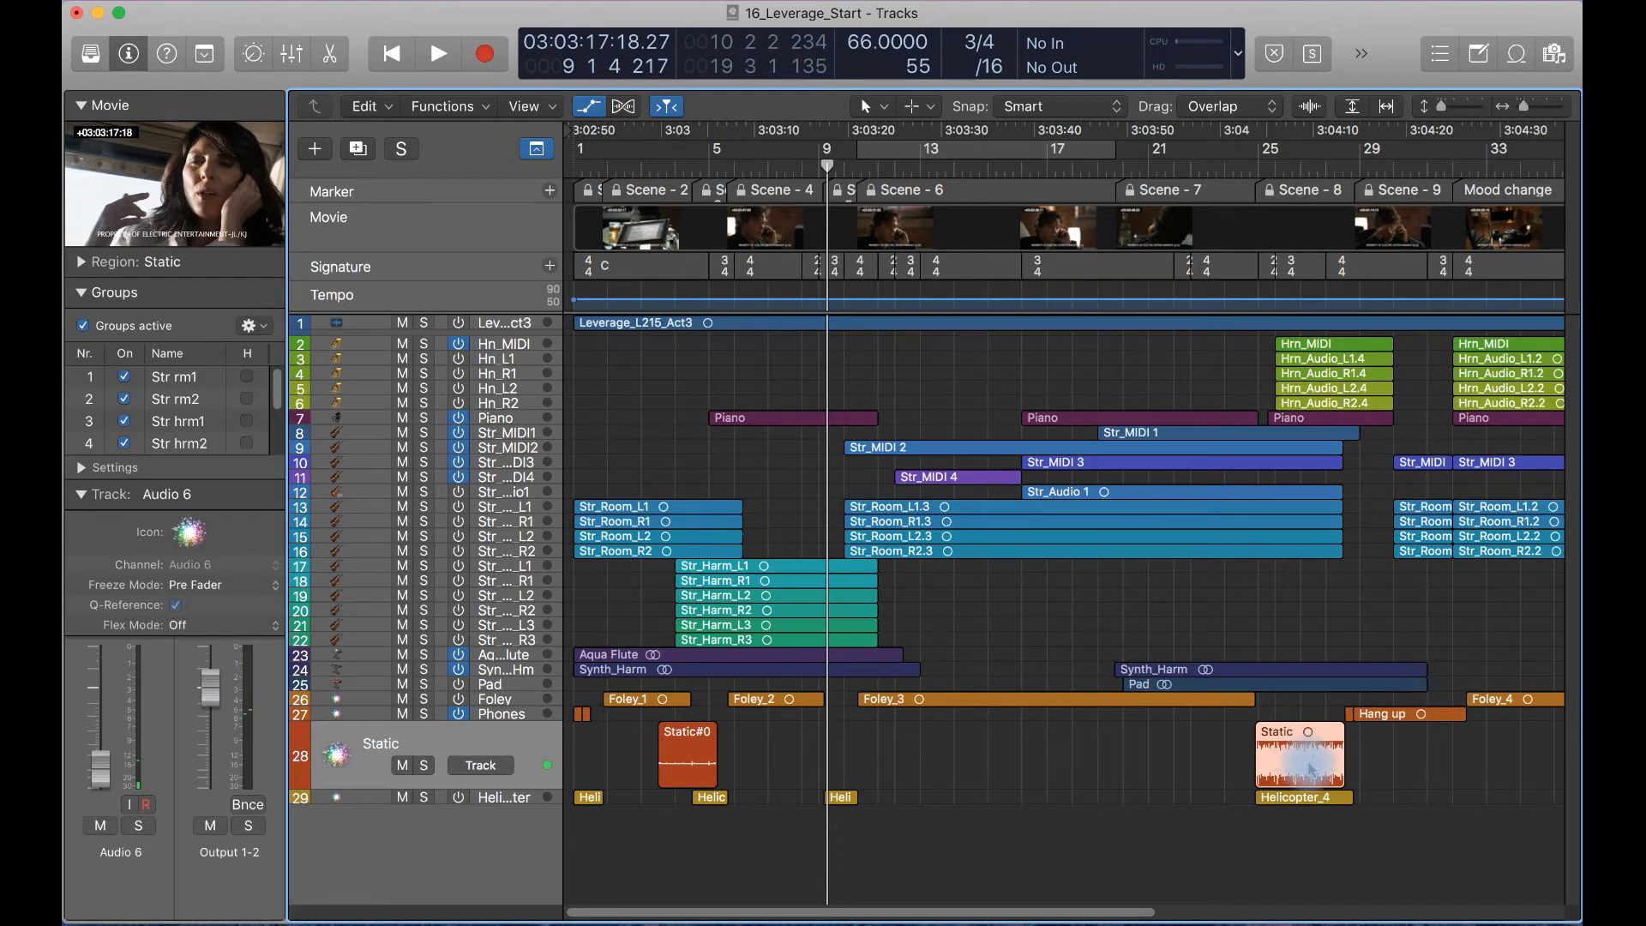
# Select all regions in the project and lock their SMPTE position
pyautogui.press('super+Left')
pyautogui.press('super+Left')
pyautogui.press('super+Left')
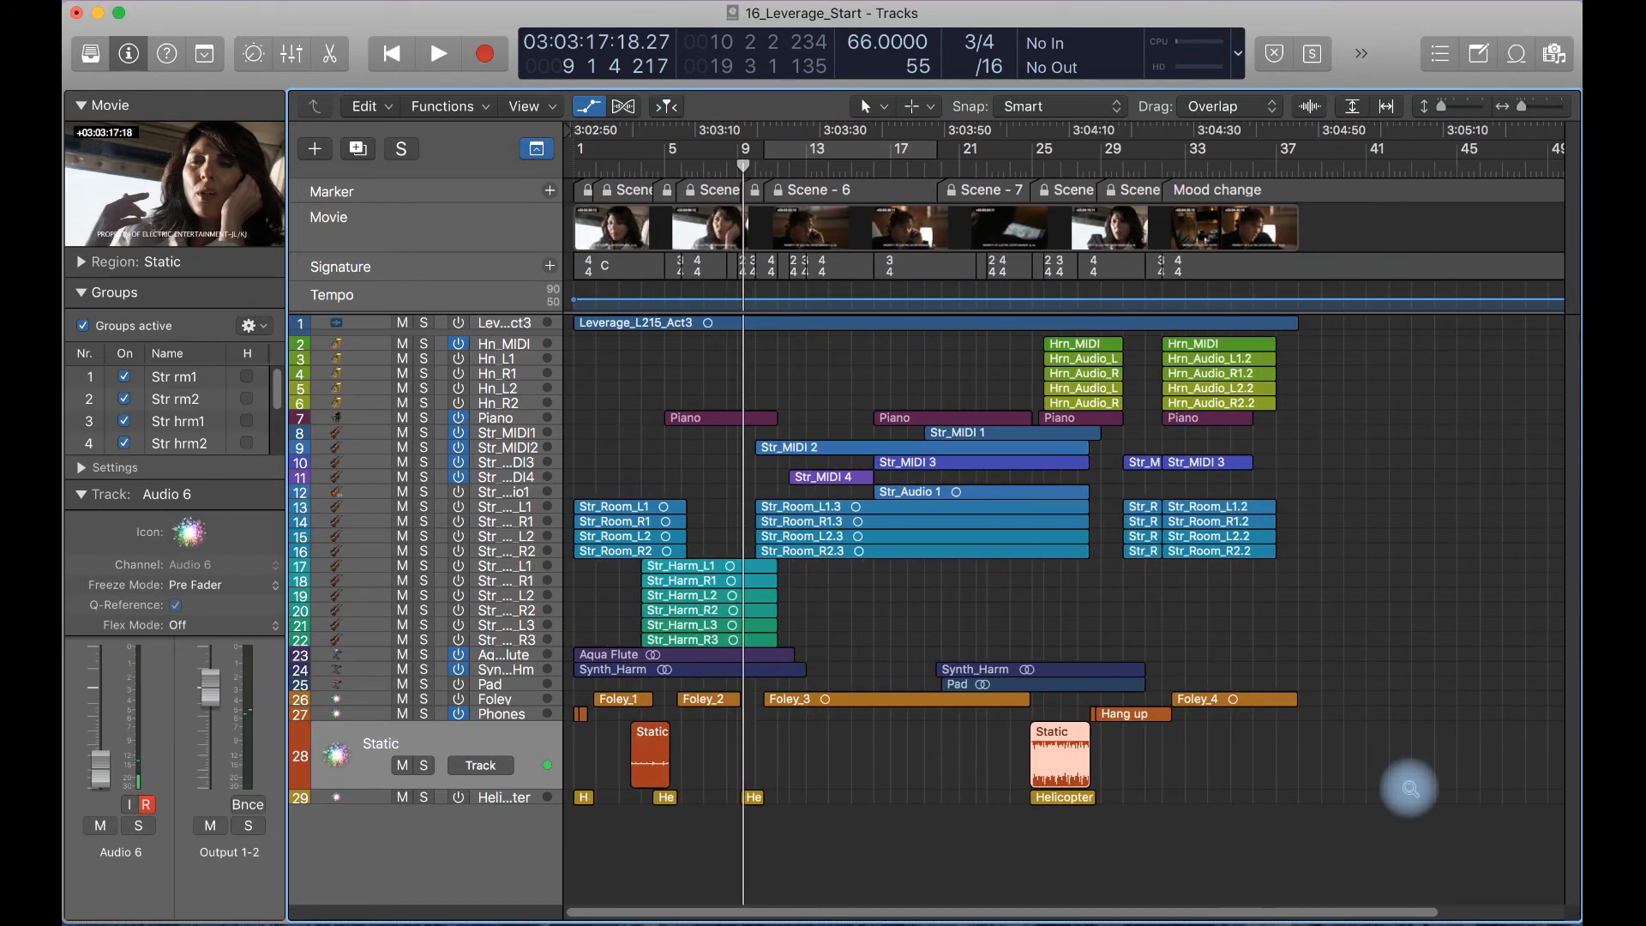
pyautogui.press('super+Right')
pyautogui.hscroll(-2, 1412, 794)
pyautogui.hscroll(-3, 1412, 795)
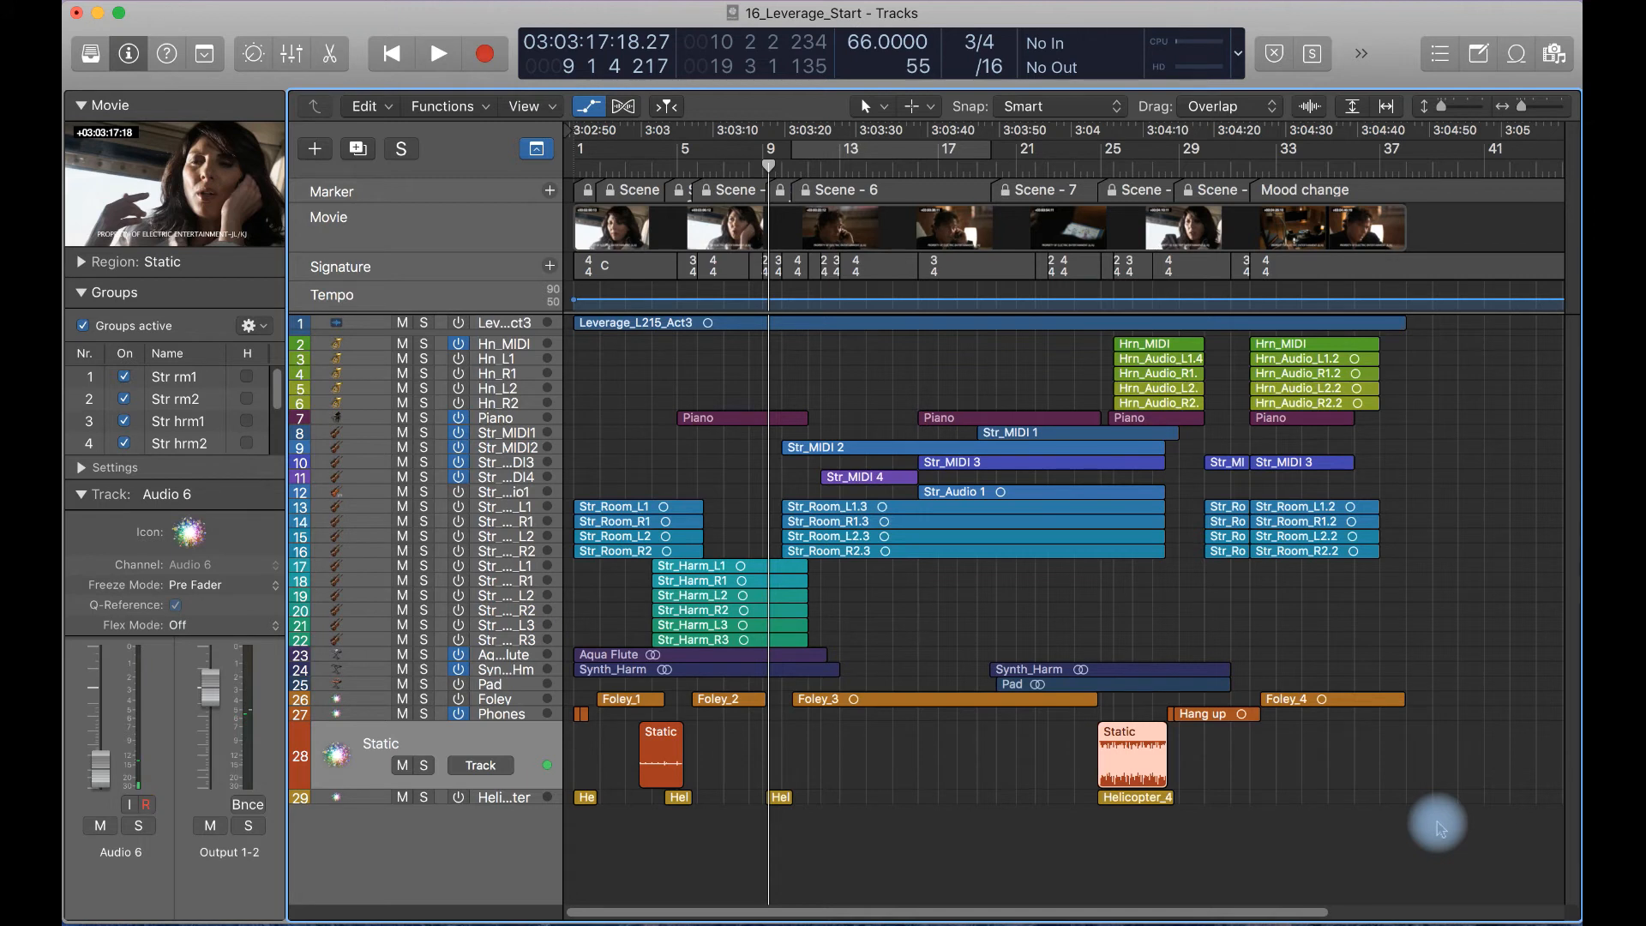
pyautogui.click(1506, 875)
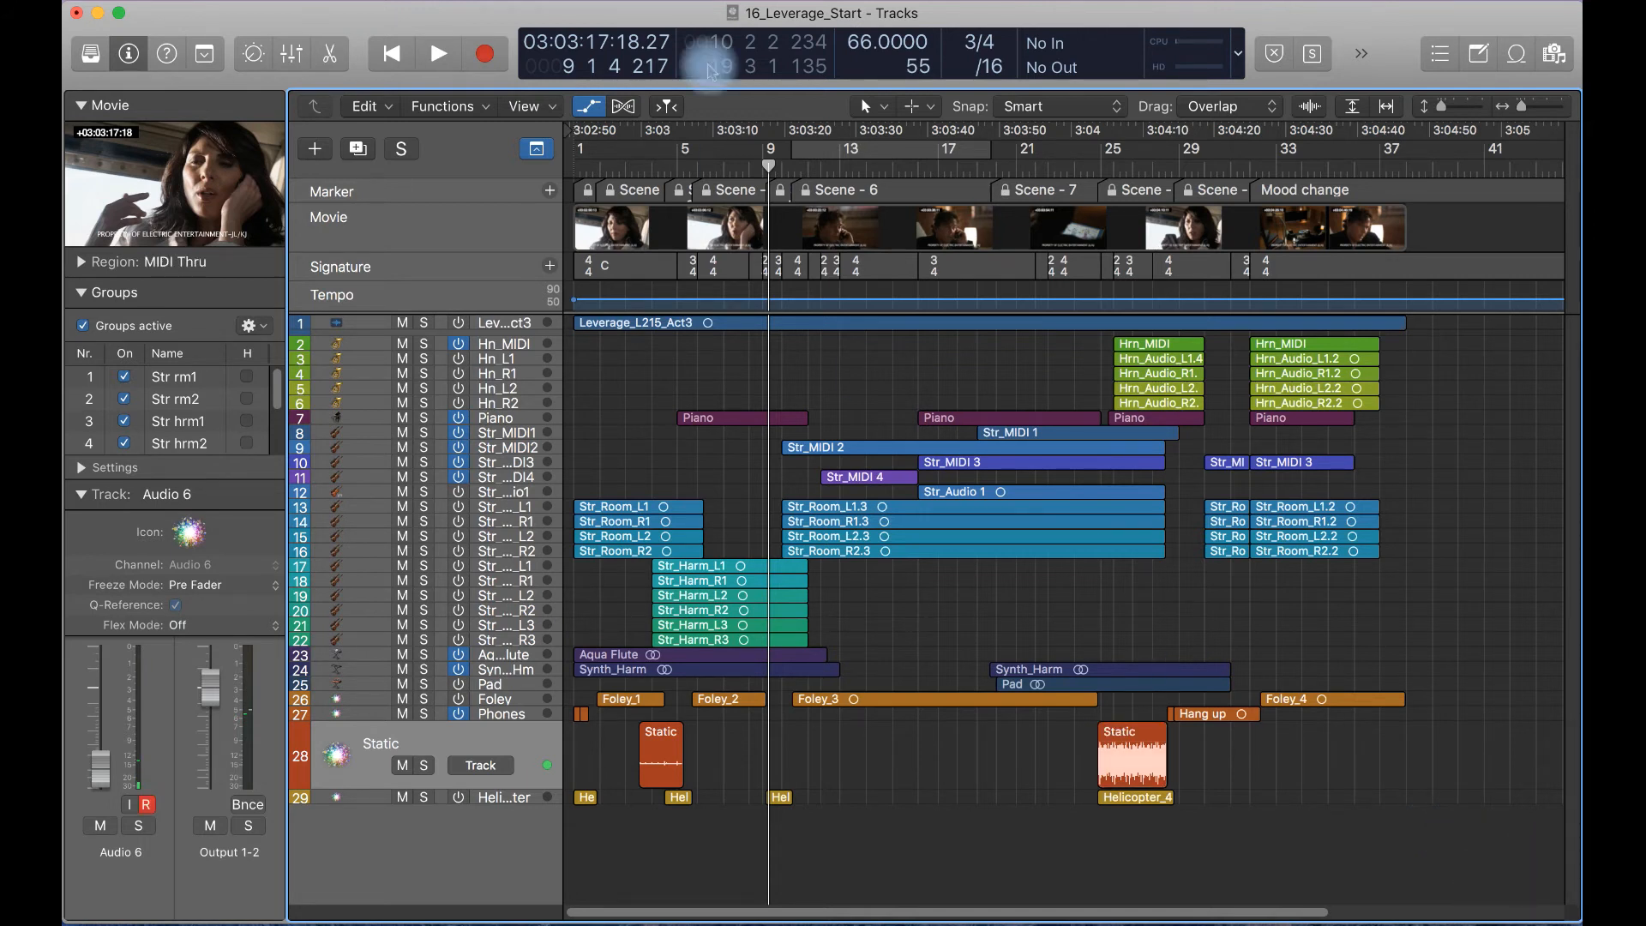
pyautogui.click(272, 2)
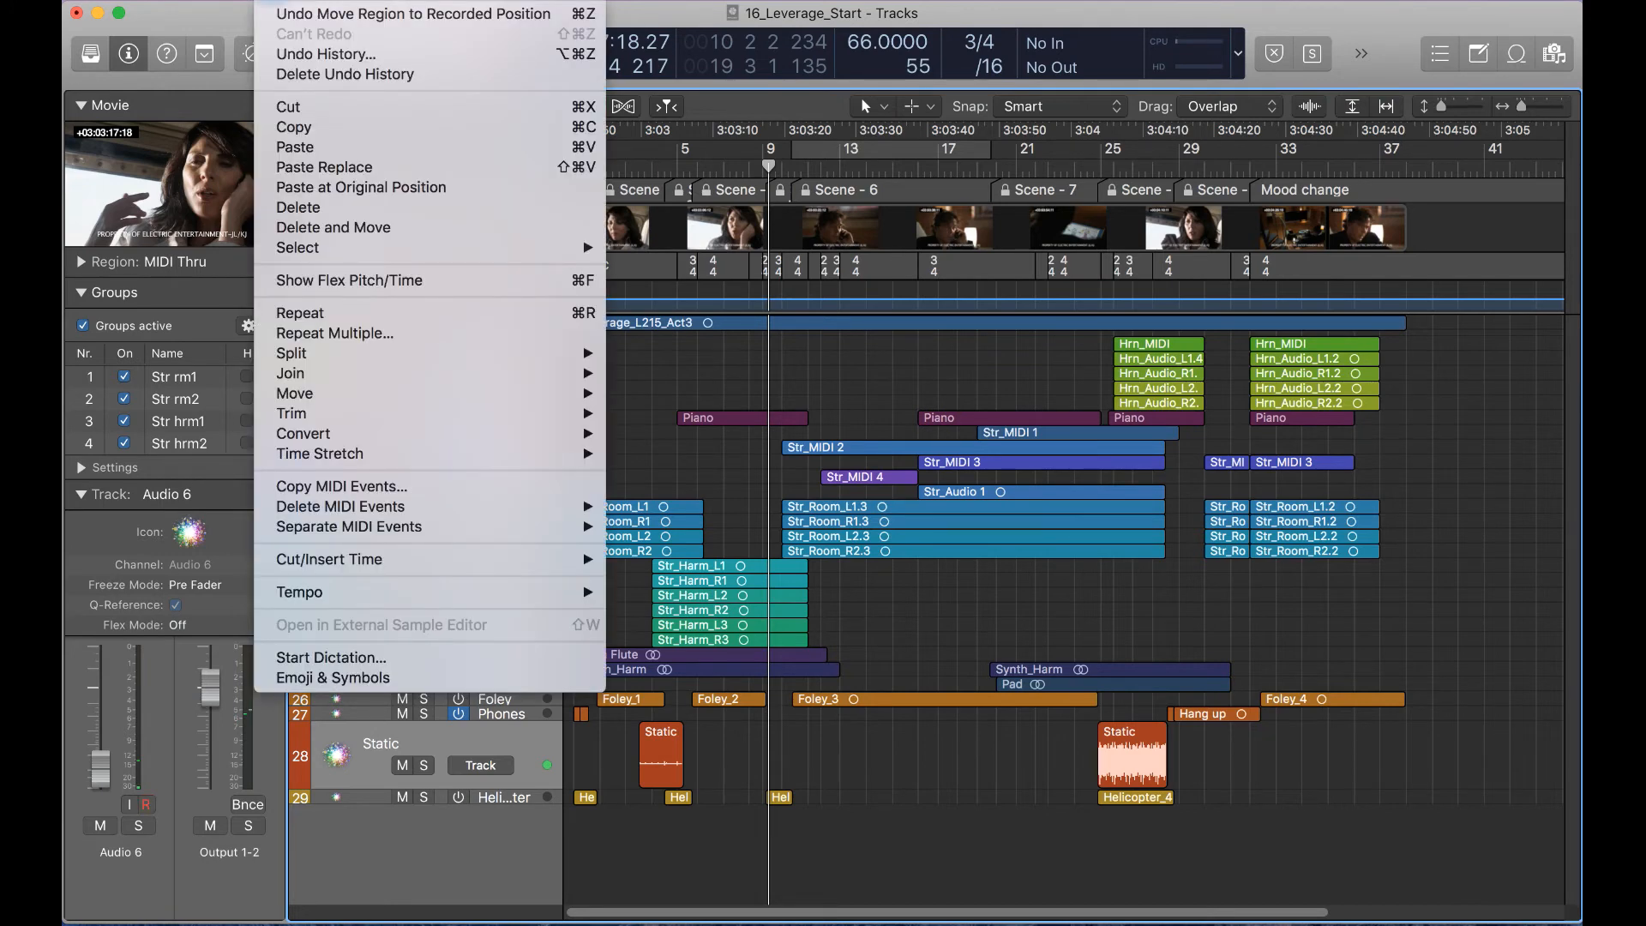
pyautogui.moveTo(338, 248)
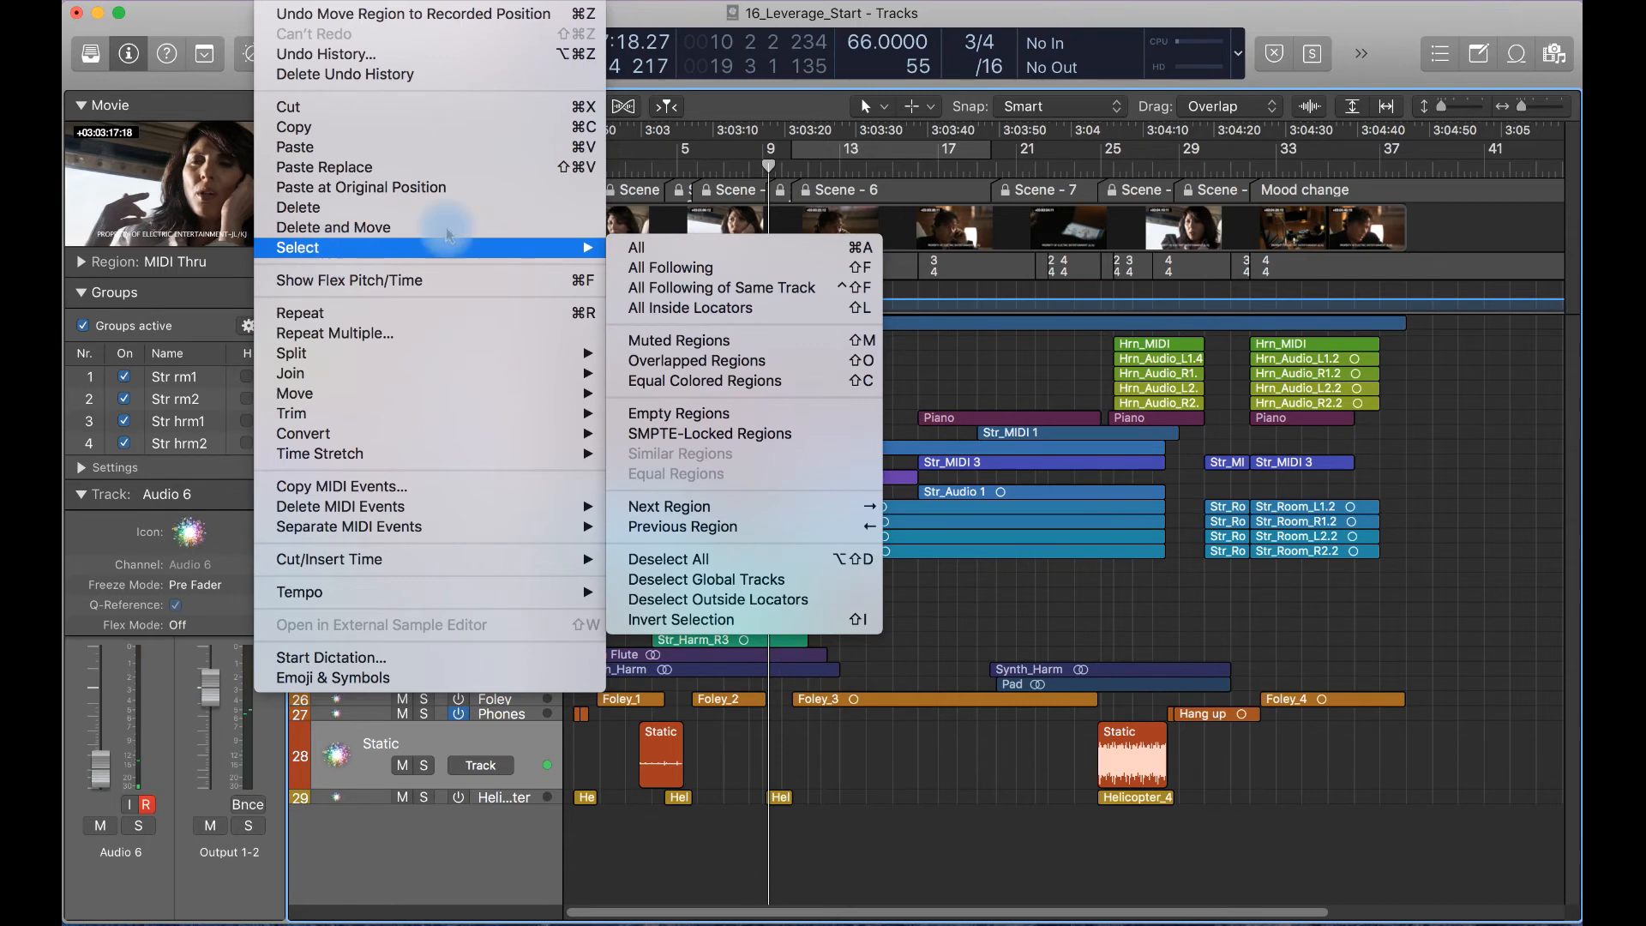
pyautogui.click(1444, 795)
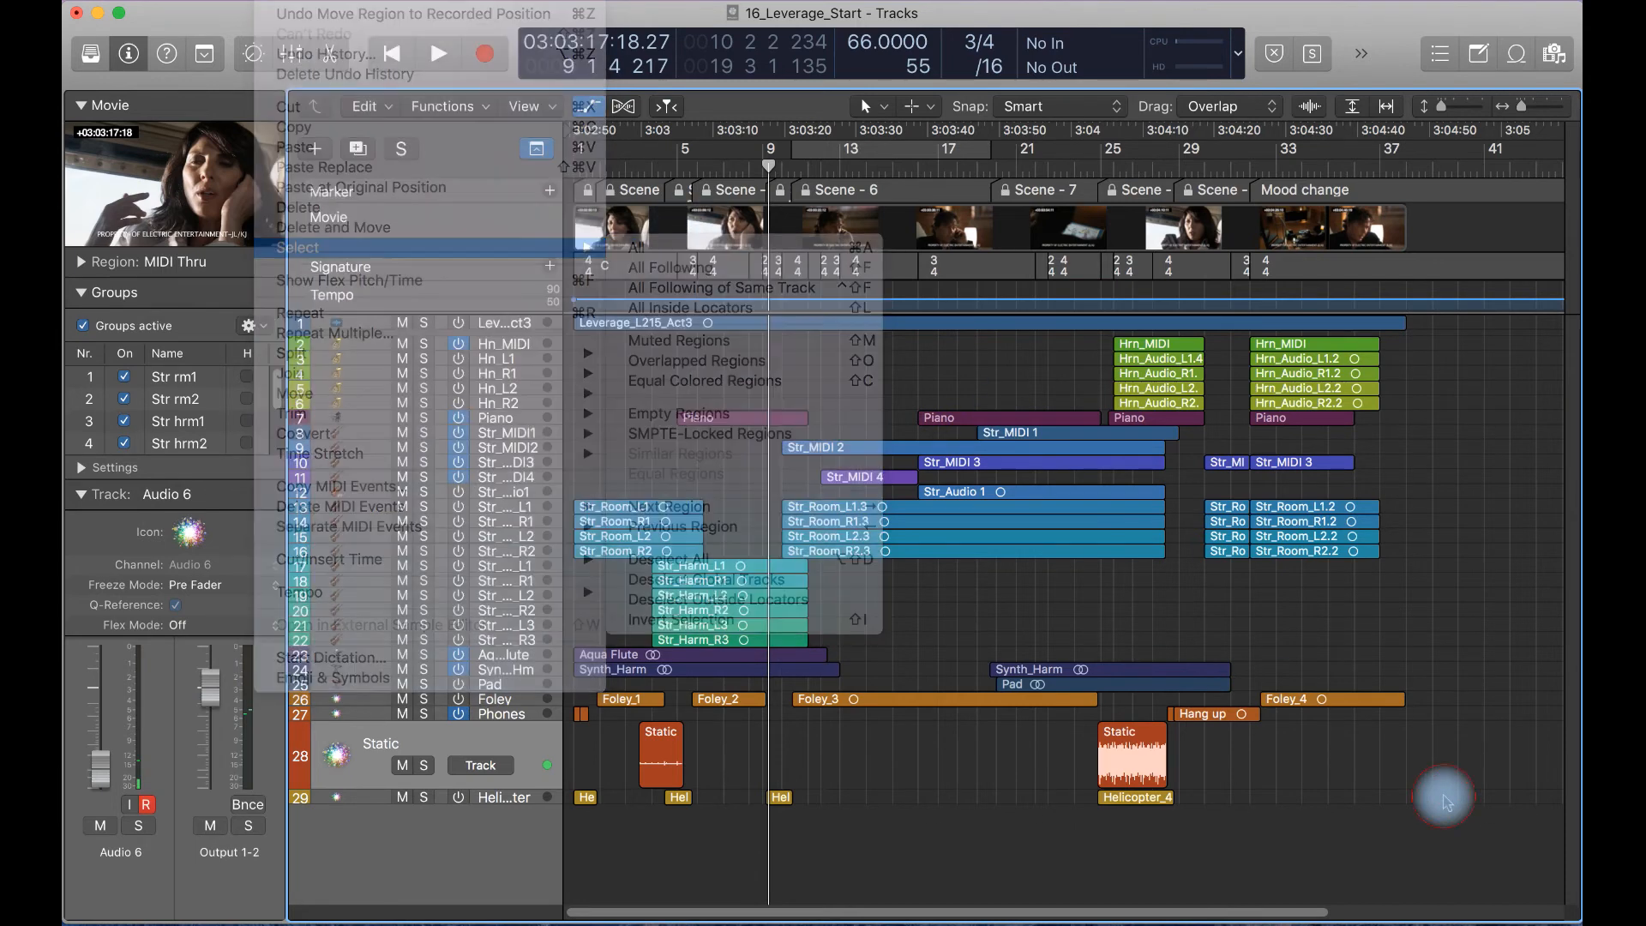
pyautogui.press('super+a')
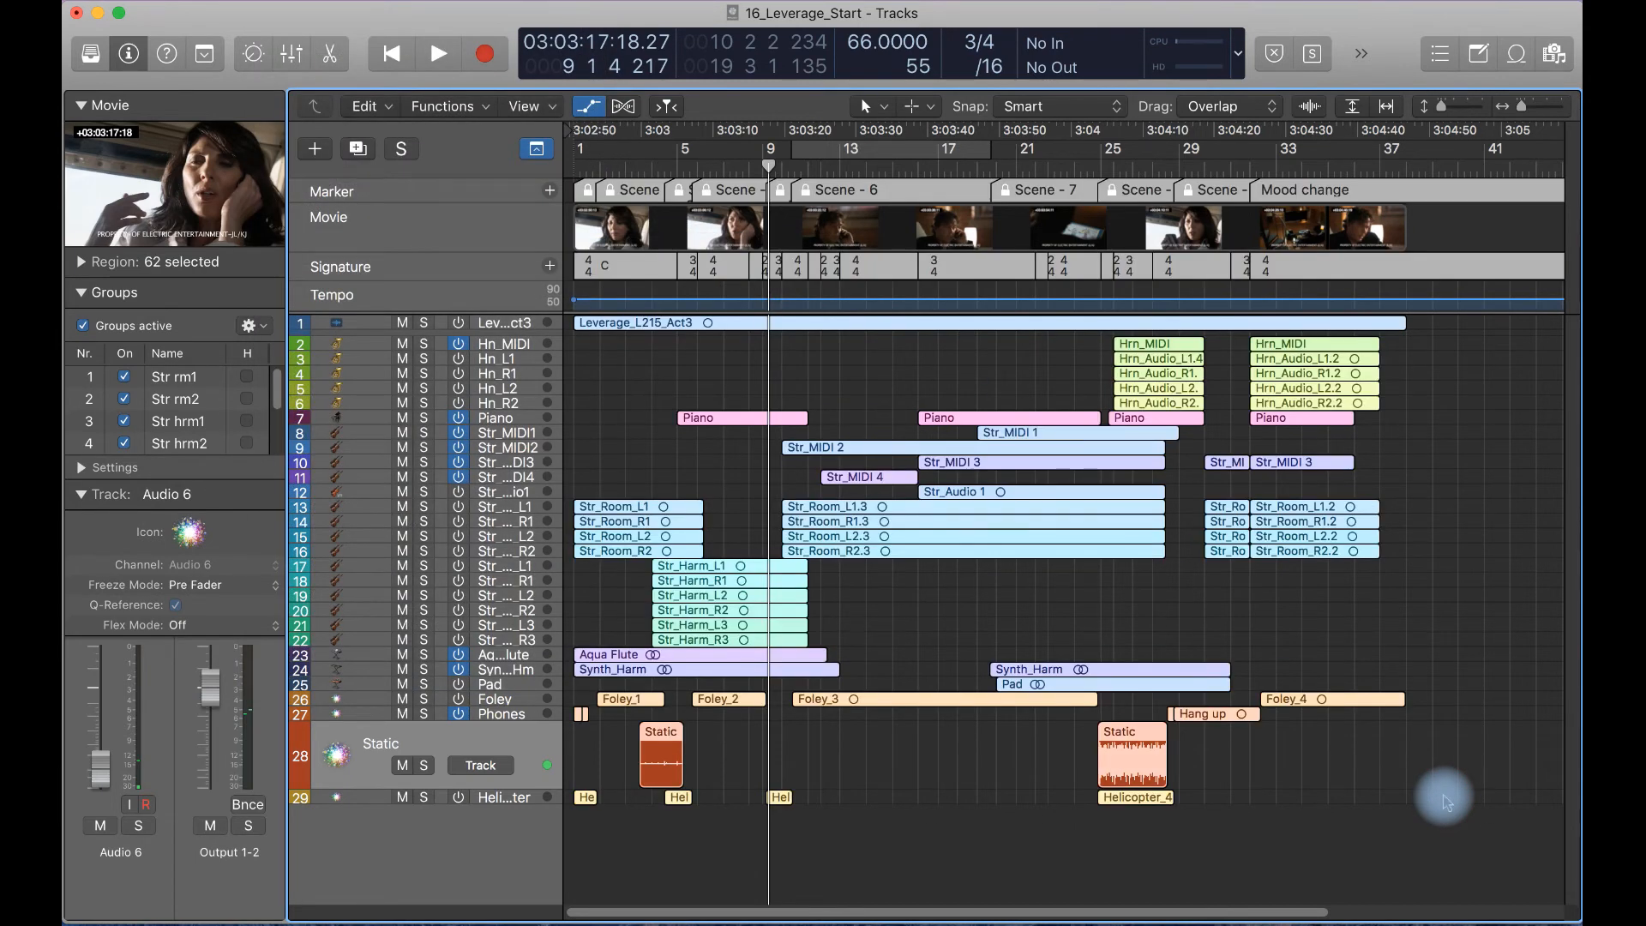
pyautogui.click(471, 109)
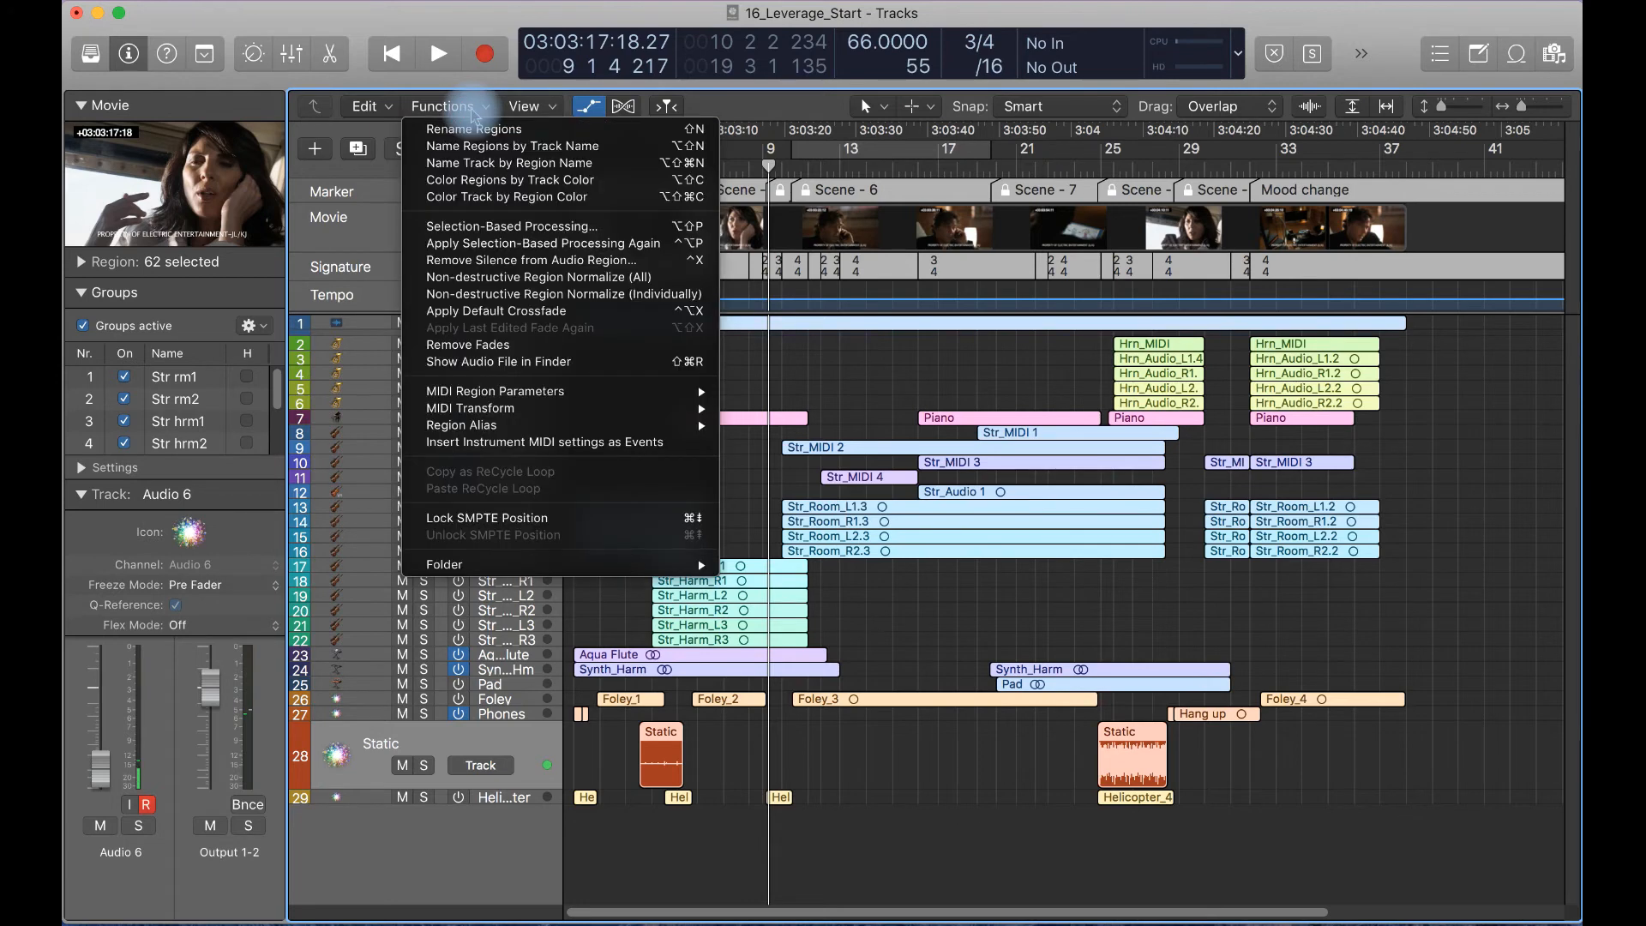
pyautogui.click(510, 520)
pyautogui.click(845, 643)
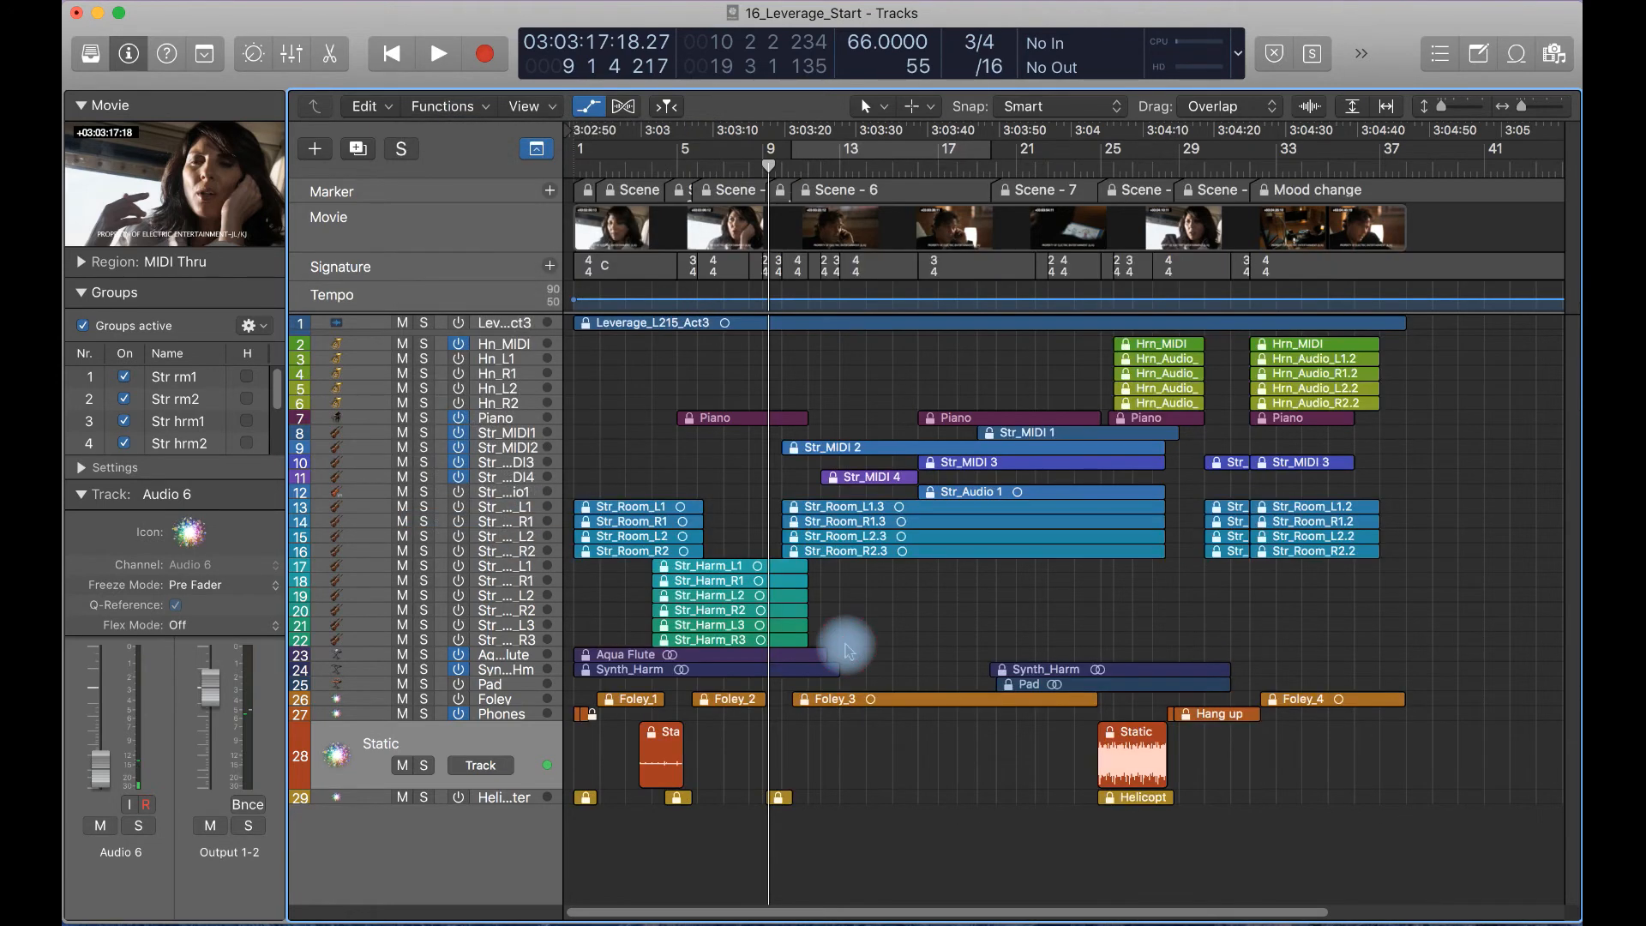
# Try moving the locked Synth_Harm region to track 19 without its automation, undo it, and try shifting the locked Pad and Static regions
pyautogui.moveTo(1055, 674); pyautogui.dragTo(1133, 595)
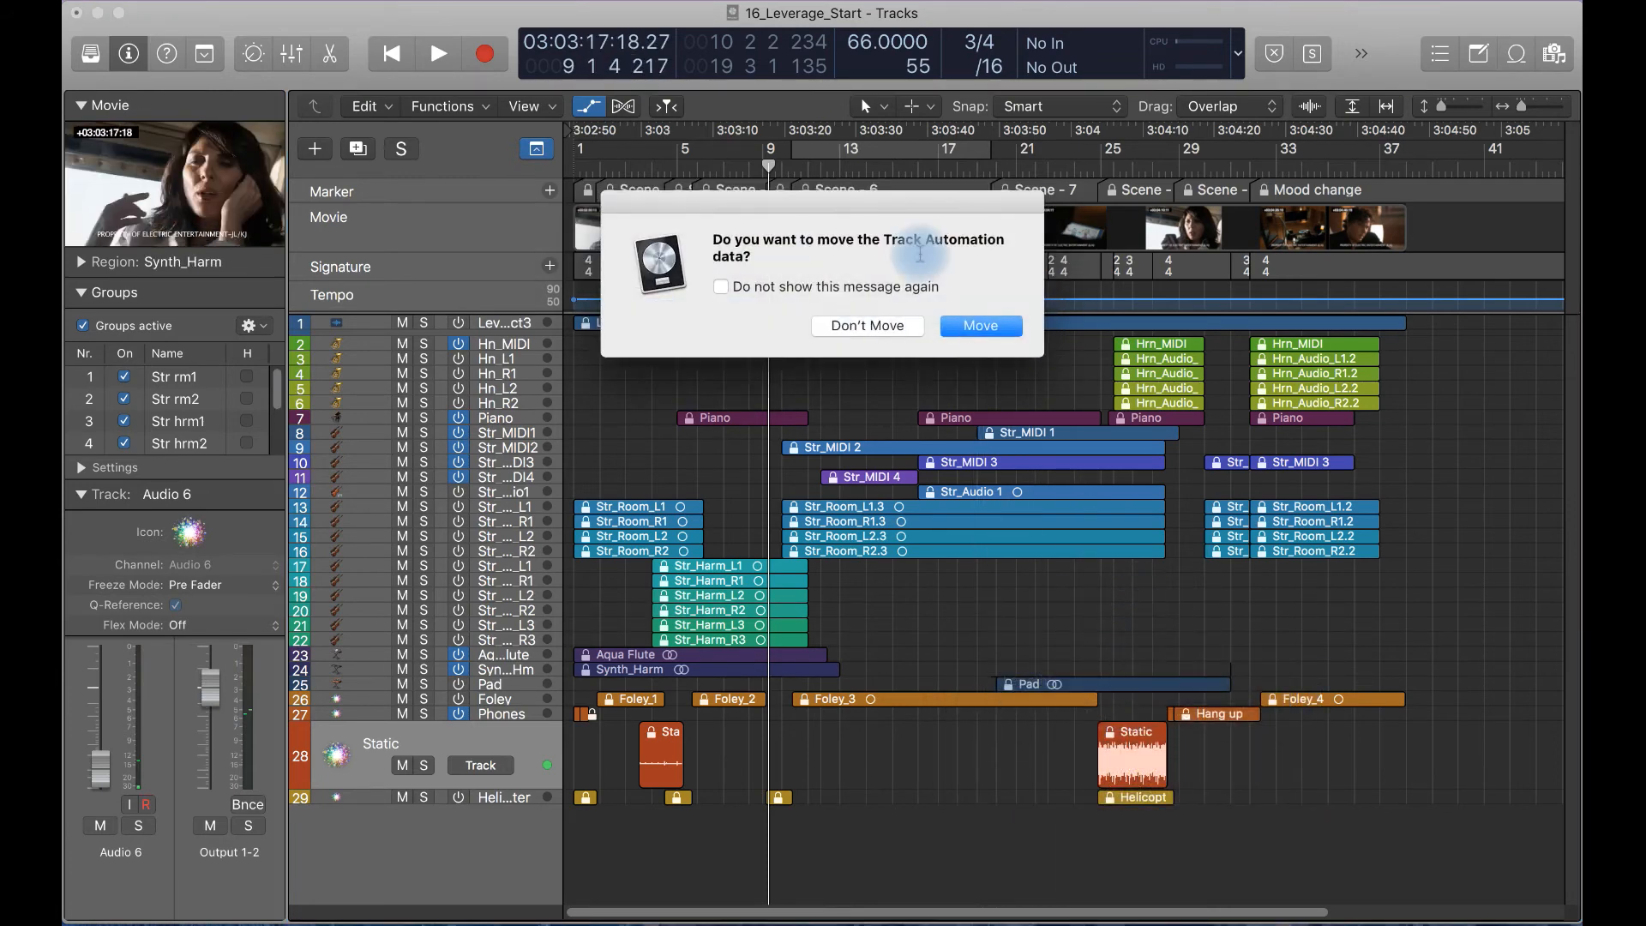
pyautogui.click(885, 326)
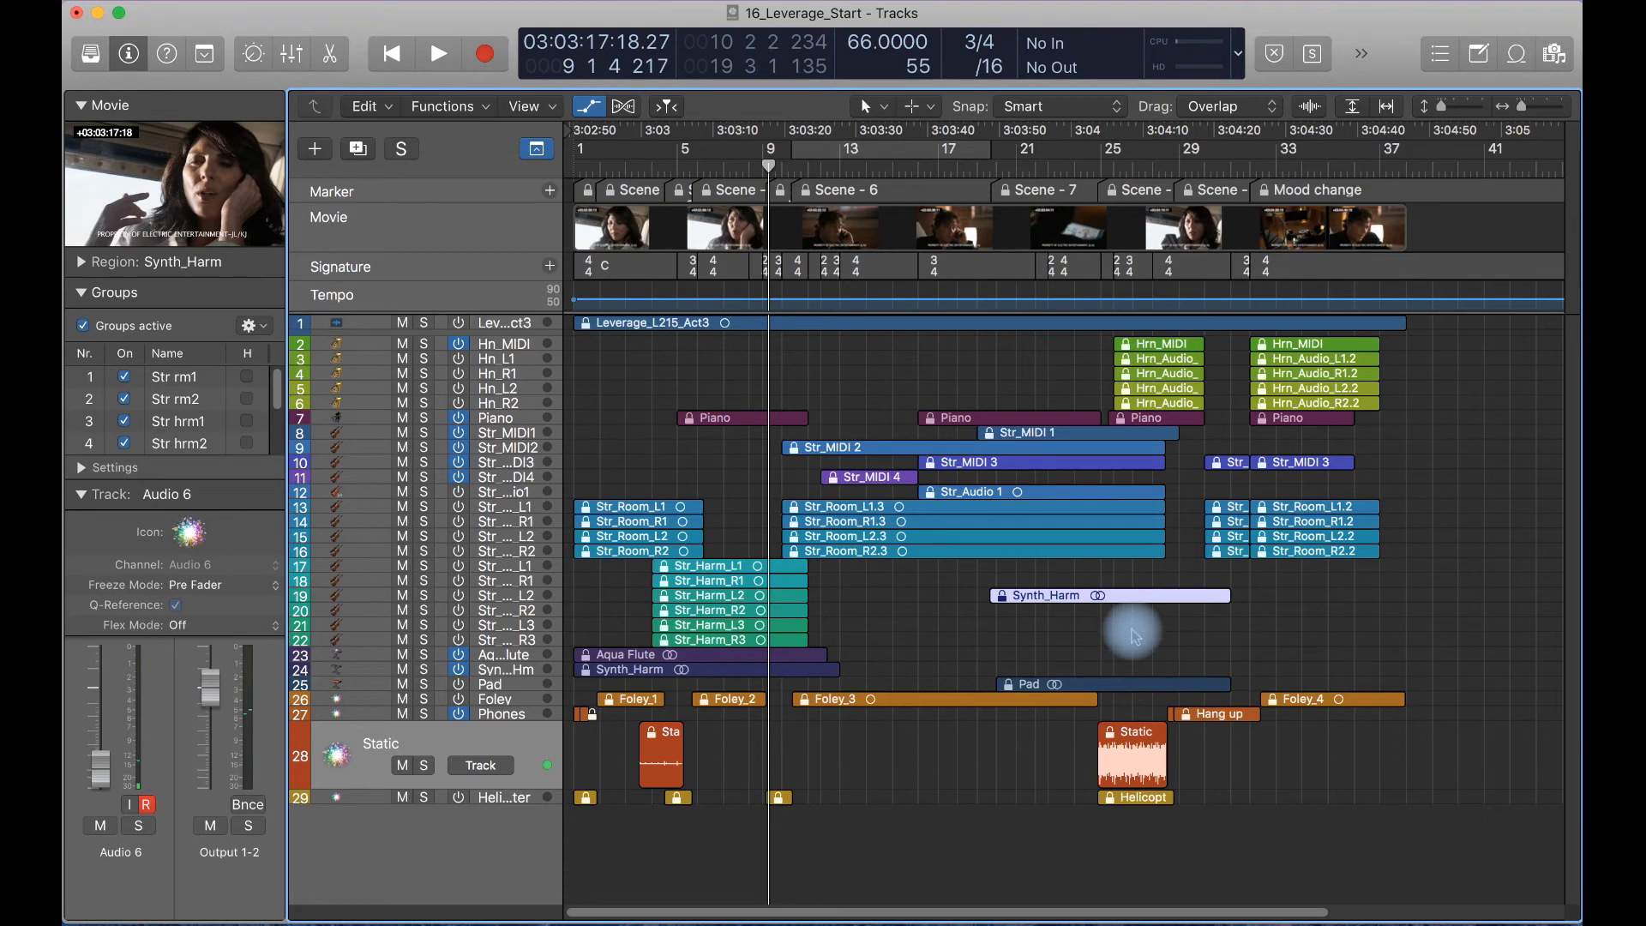
pyautogui.press('super+z')
pyautogui.moveTo(1106, 683); pyautogui.dragTo(1117, 688)
pyautogui.moveTo(1136, 760); pyautogui.dragTo(1154, 769)
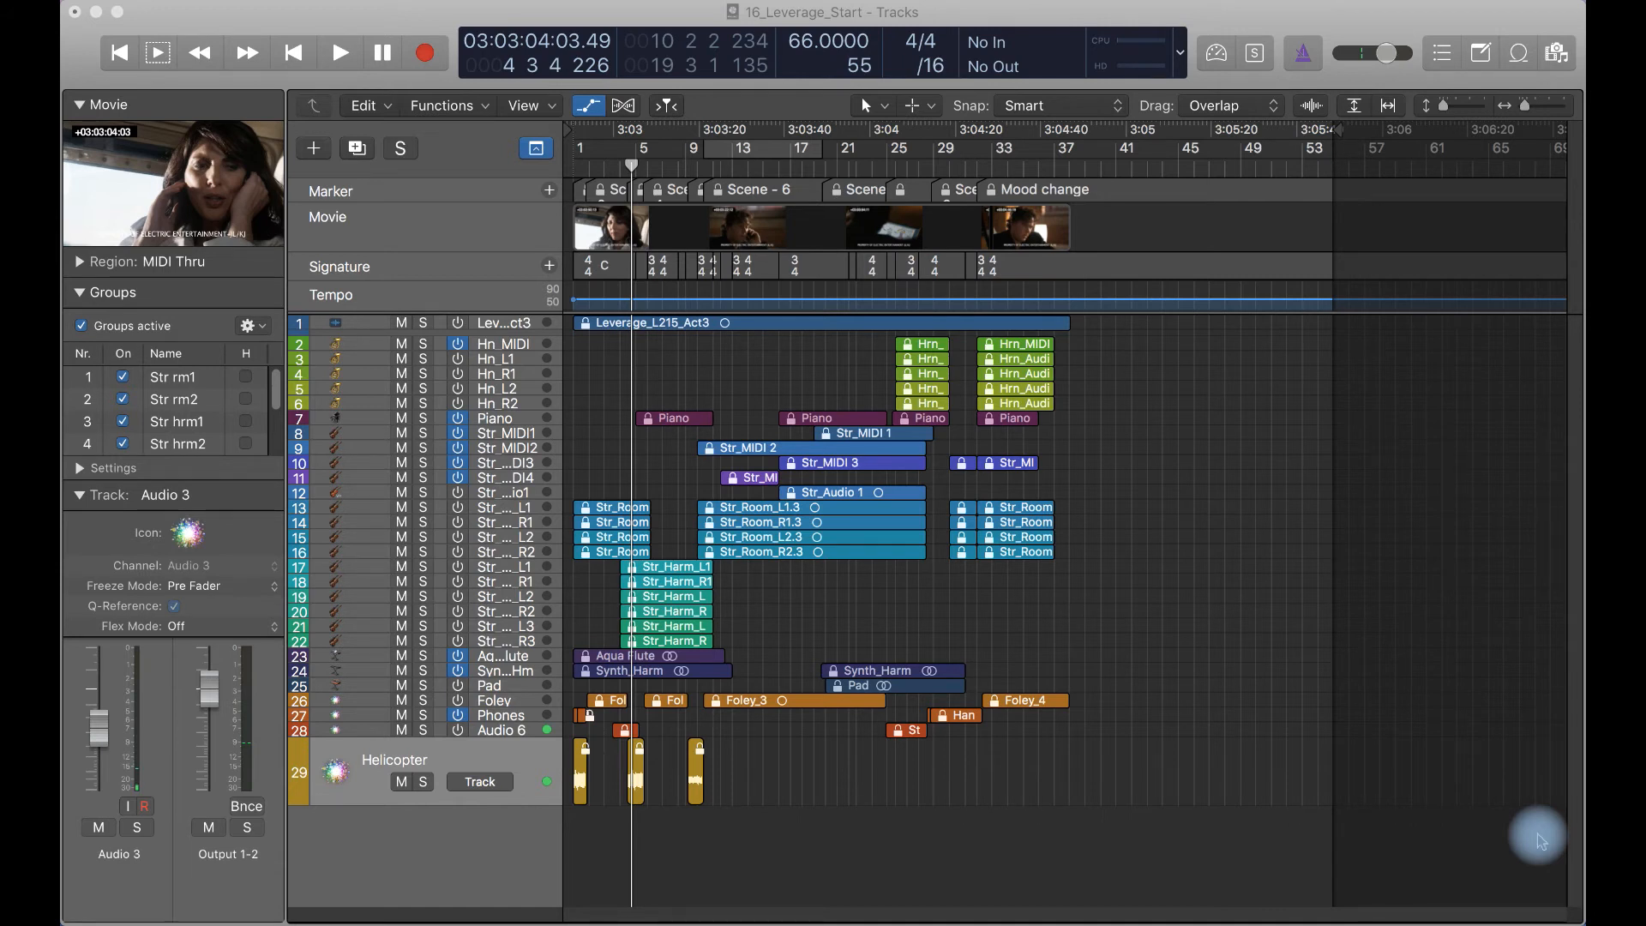
# Place the playhead at bar 26 and play the project with the picture to about bar 27
pyautogui.click(1010, 806)
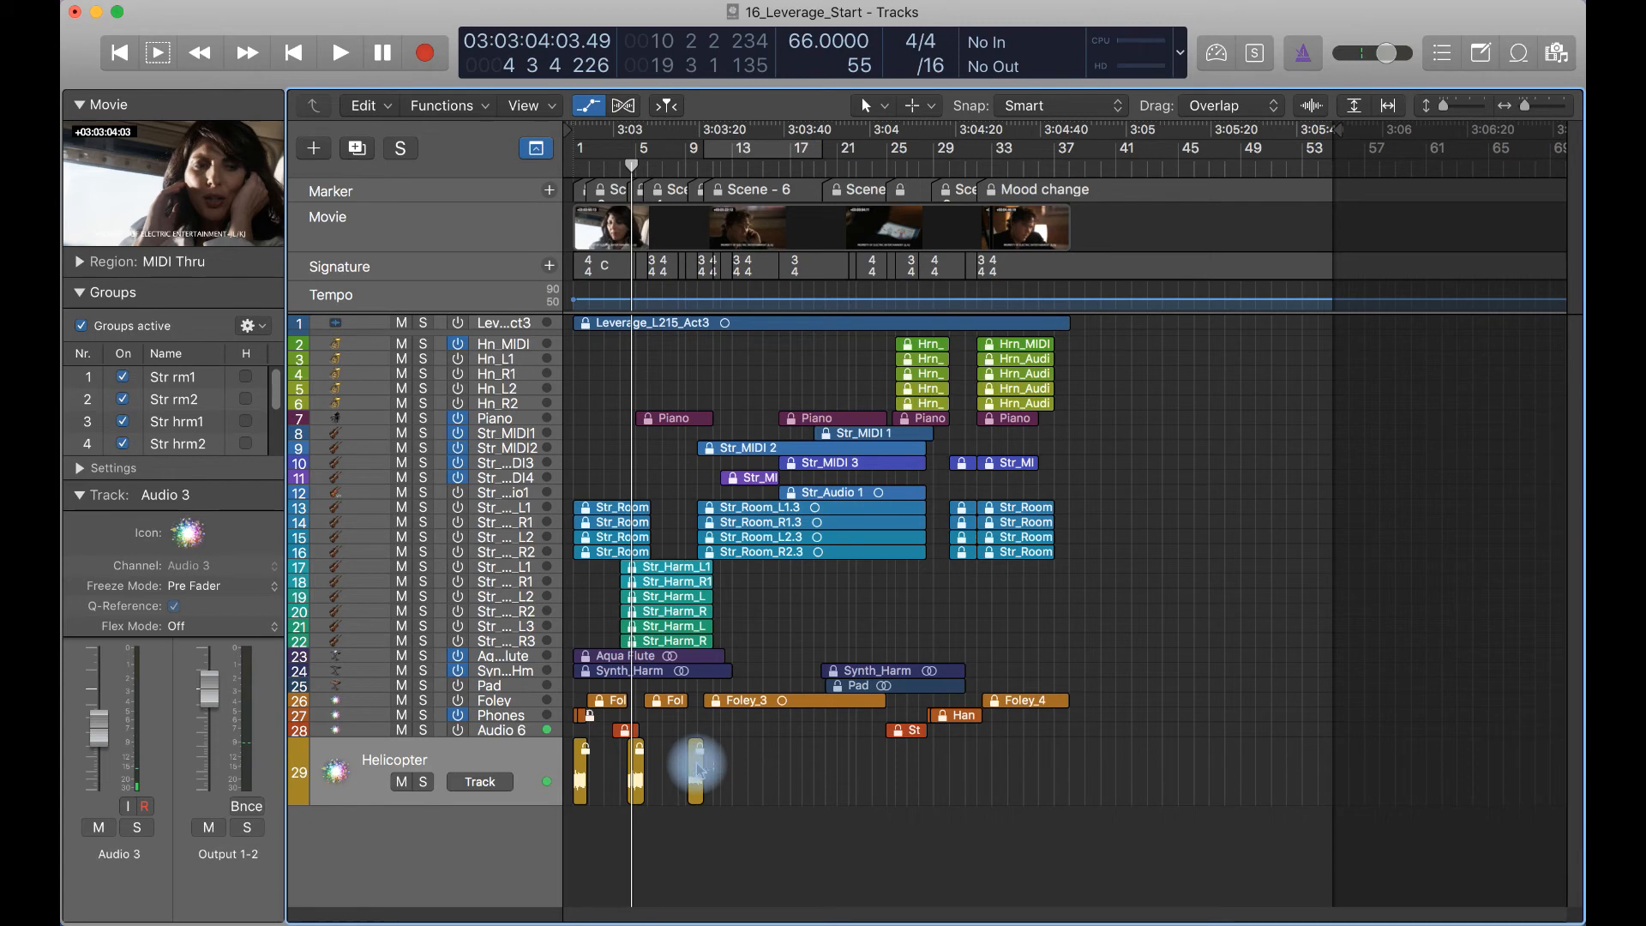
pyautogui.moveTo(872, 169); pyautogui.dragTo(893, 169)
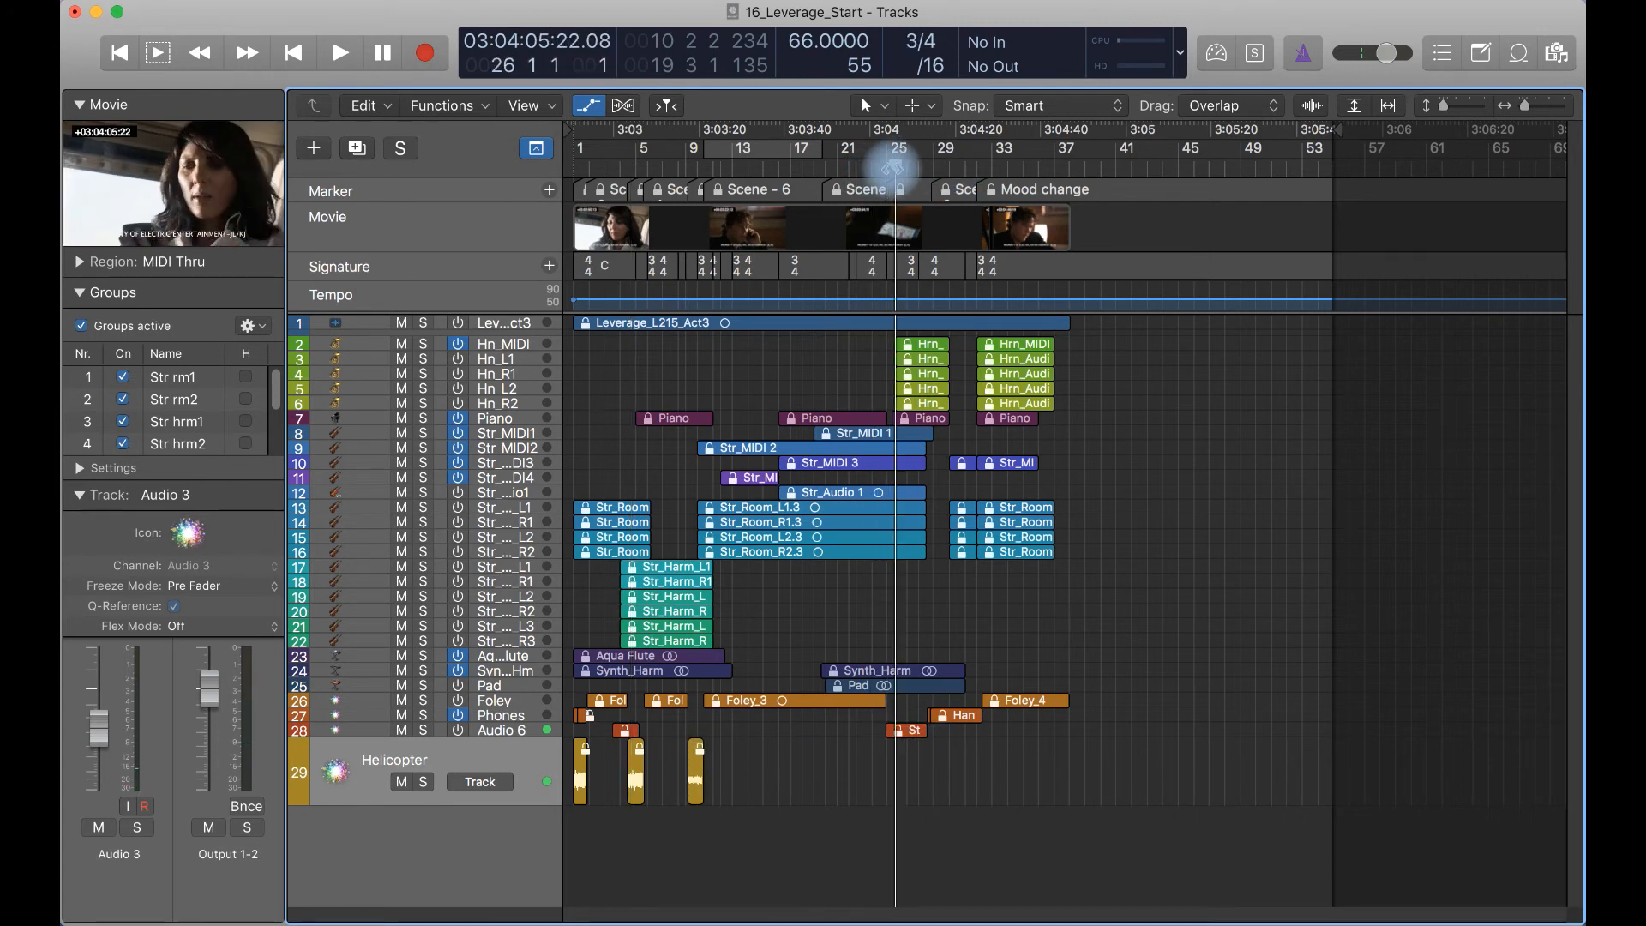
pyautogui.press('super+space')
pyautogui.click(1223, 586)
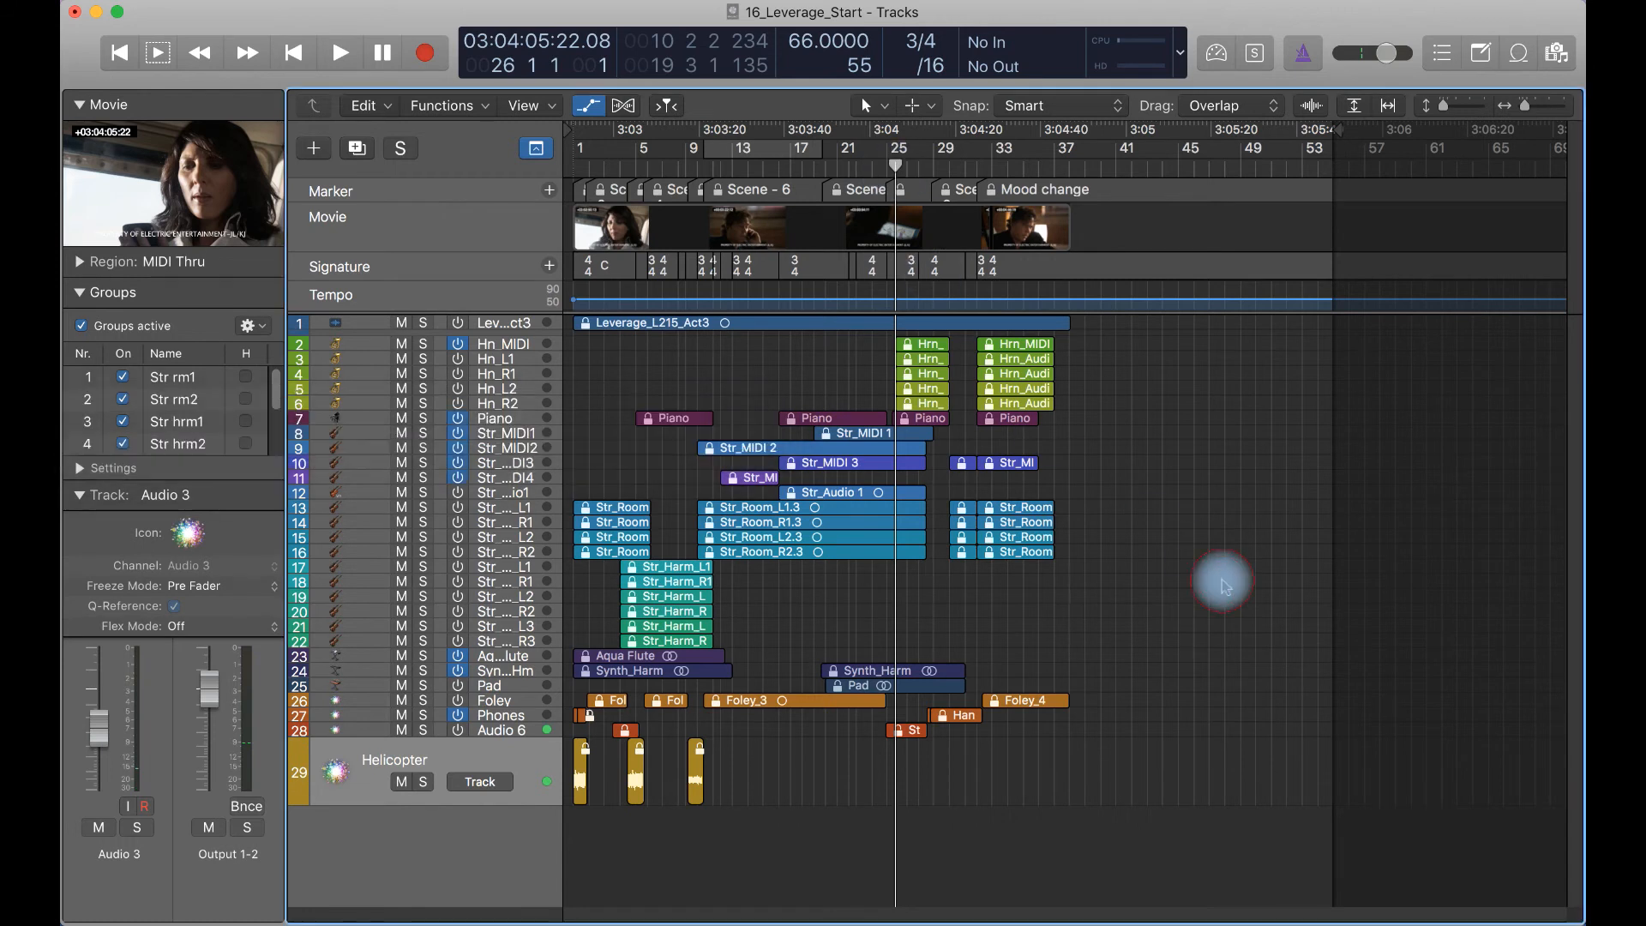
pyautogui.press('space')
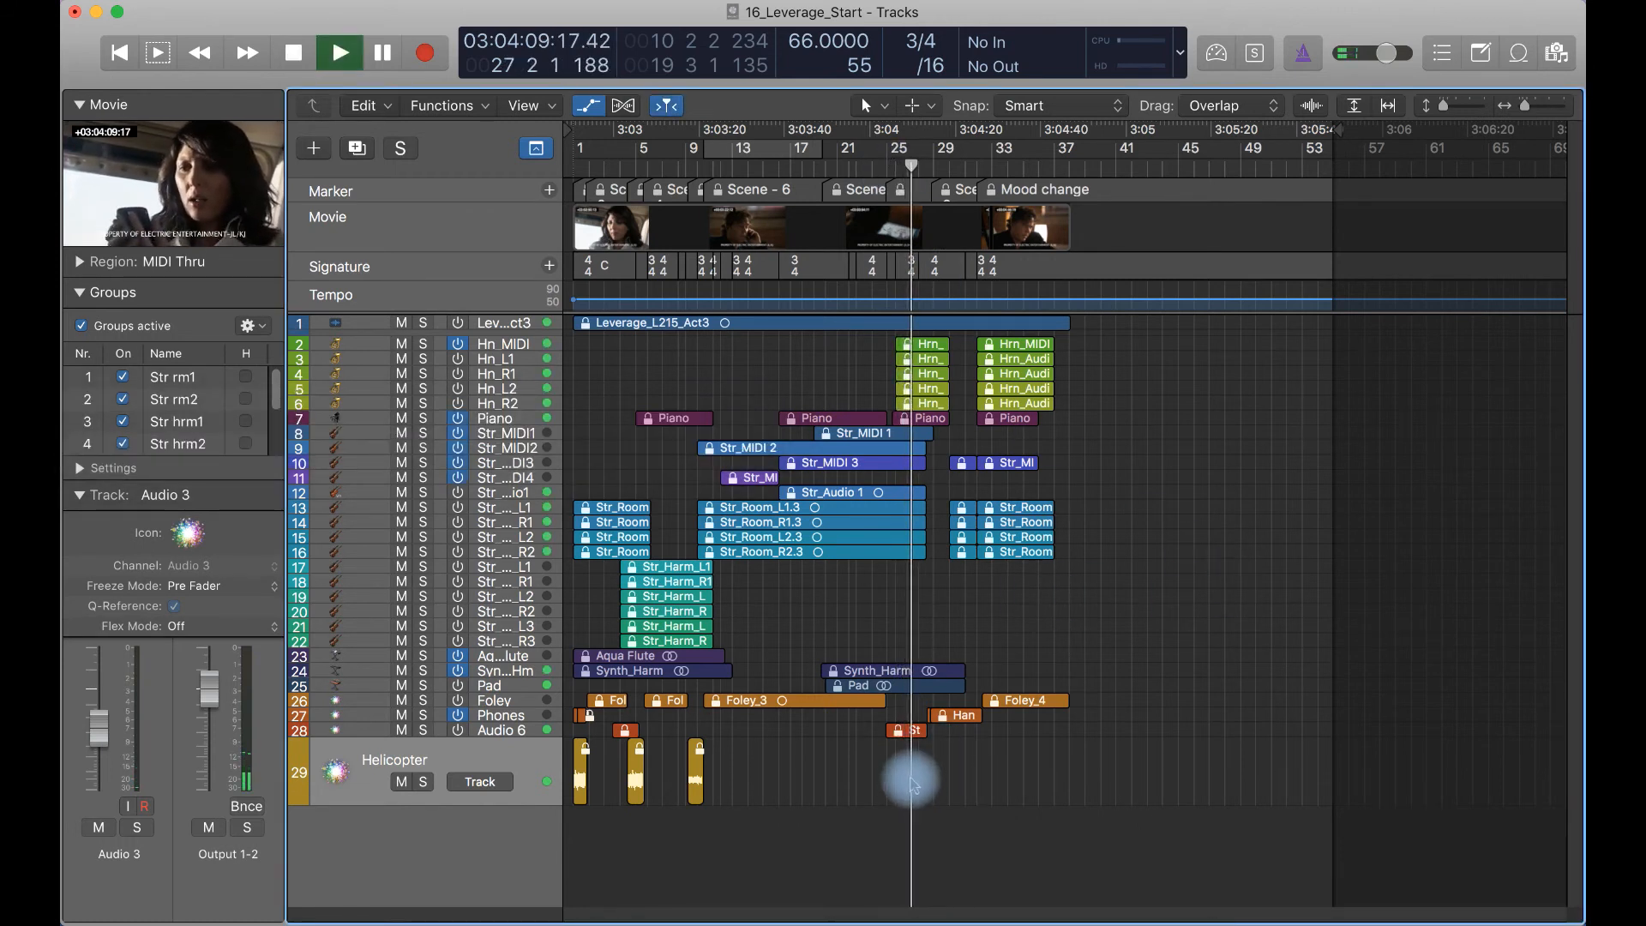
pyautogui.press('space')
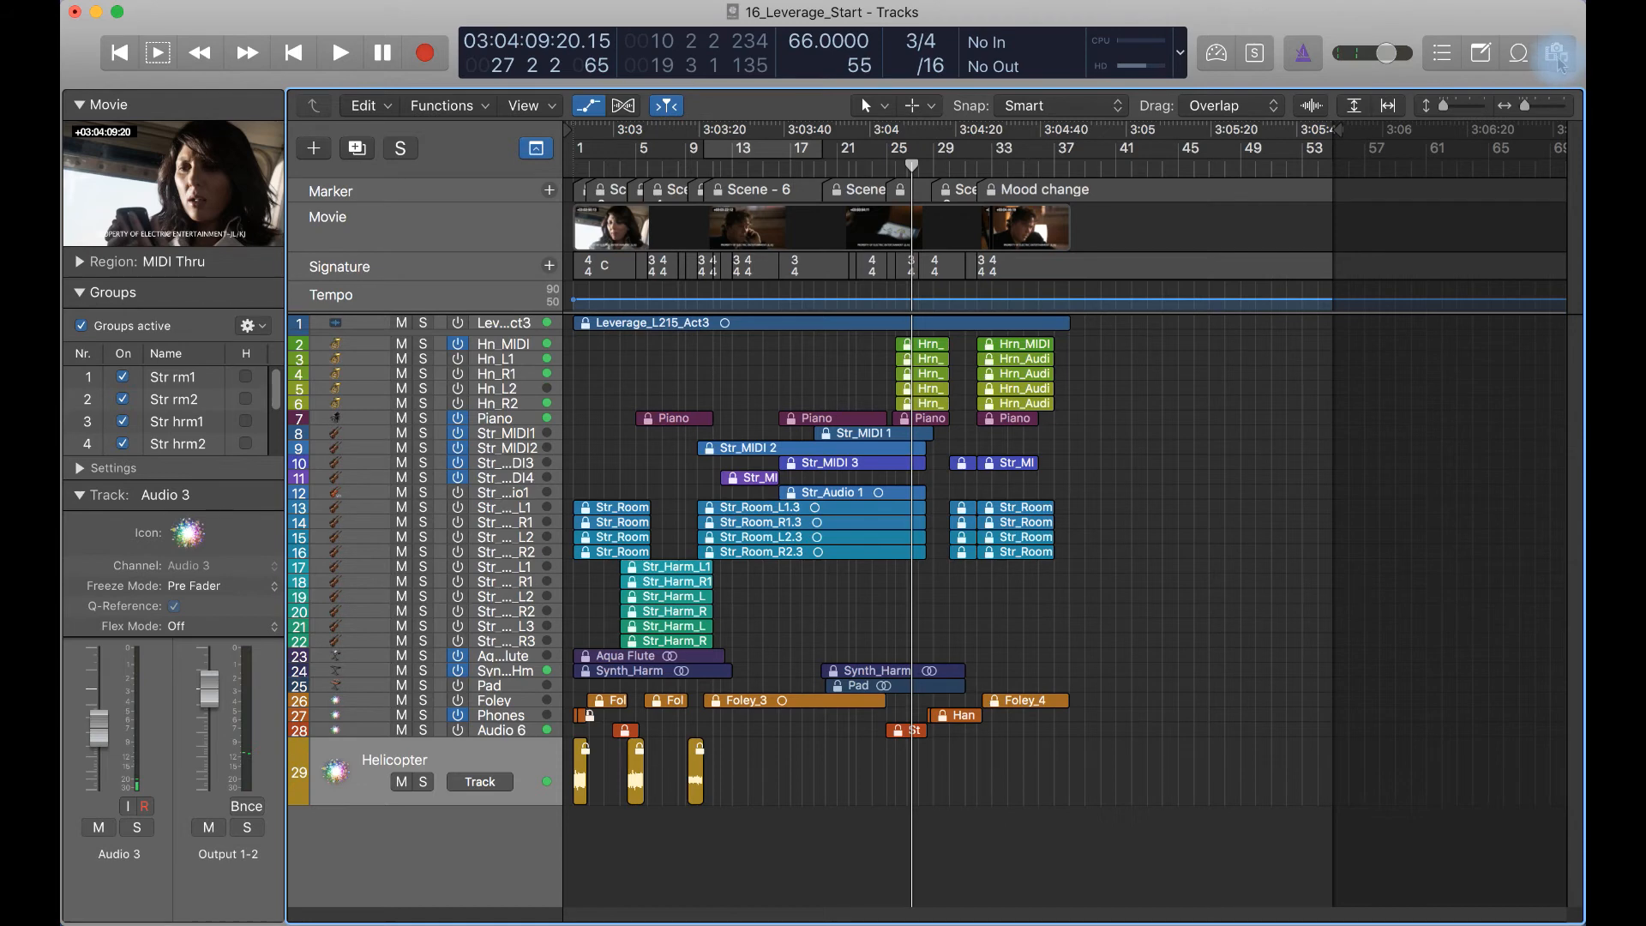
# Add Helicopter_4.aif from the project's audio files to the Helicopter track at about bar 22
pyautogui.click(1556, 55)
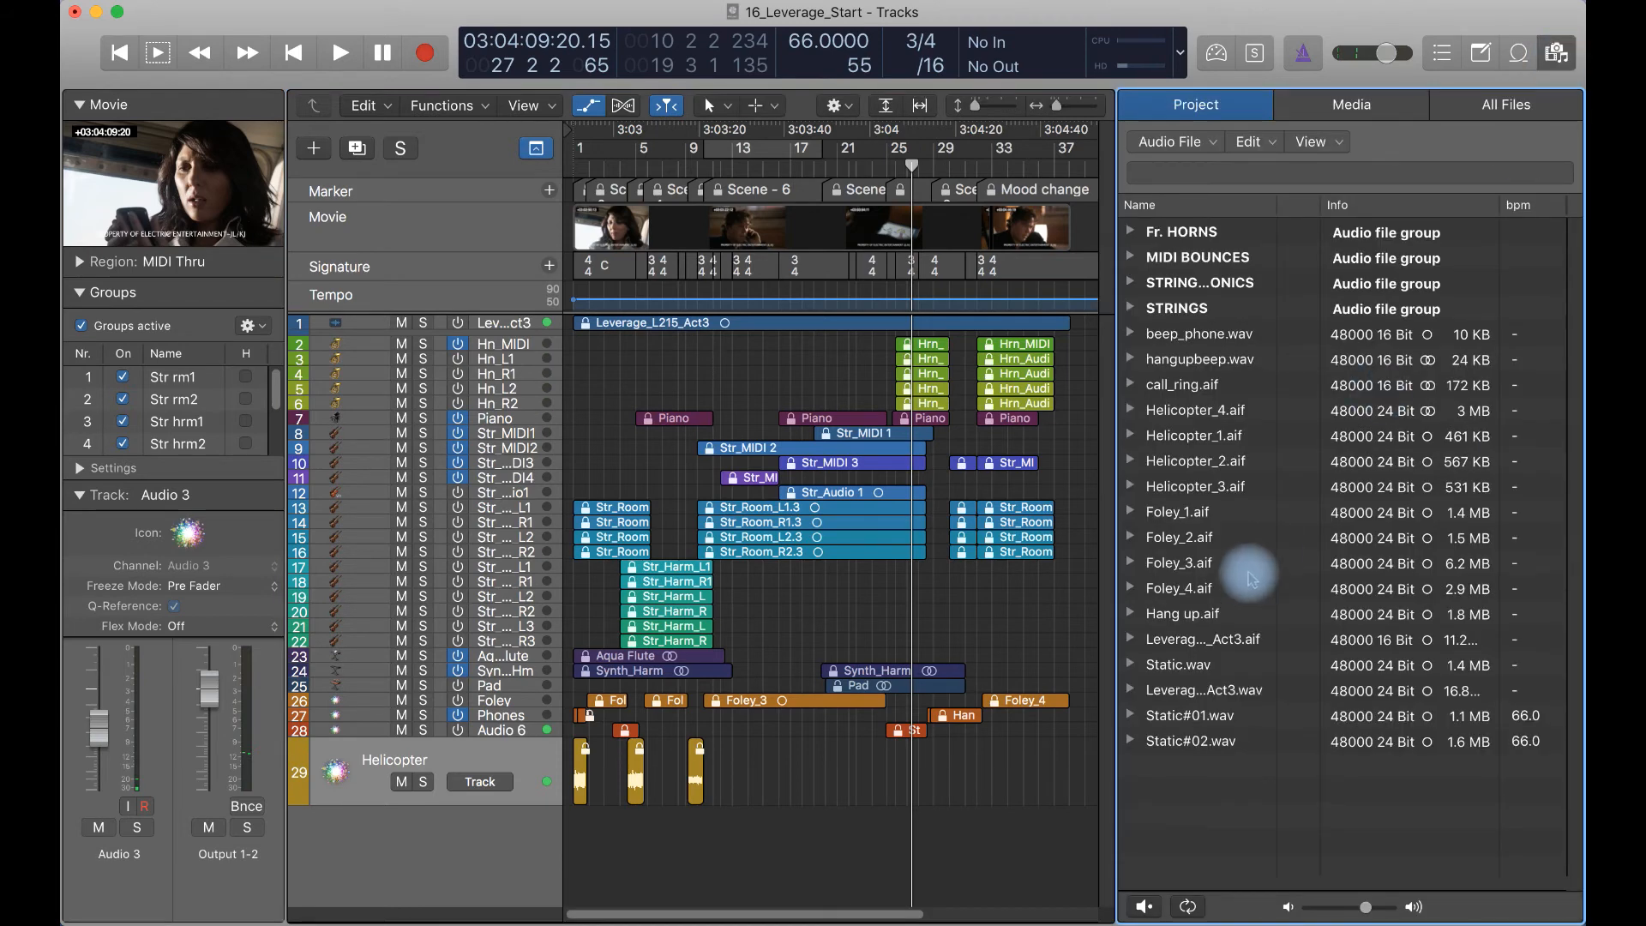
pyautogui.press('super+Right')
pyautogui.press('super+Right')
pyautogui.press('super+Right')
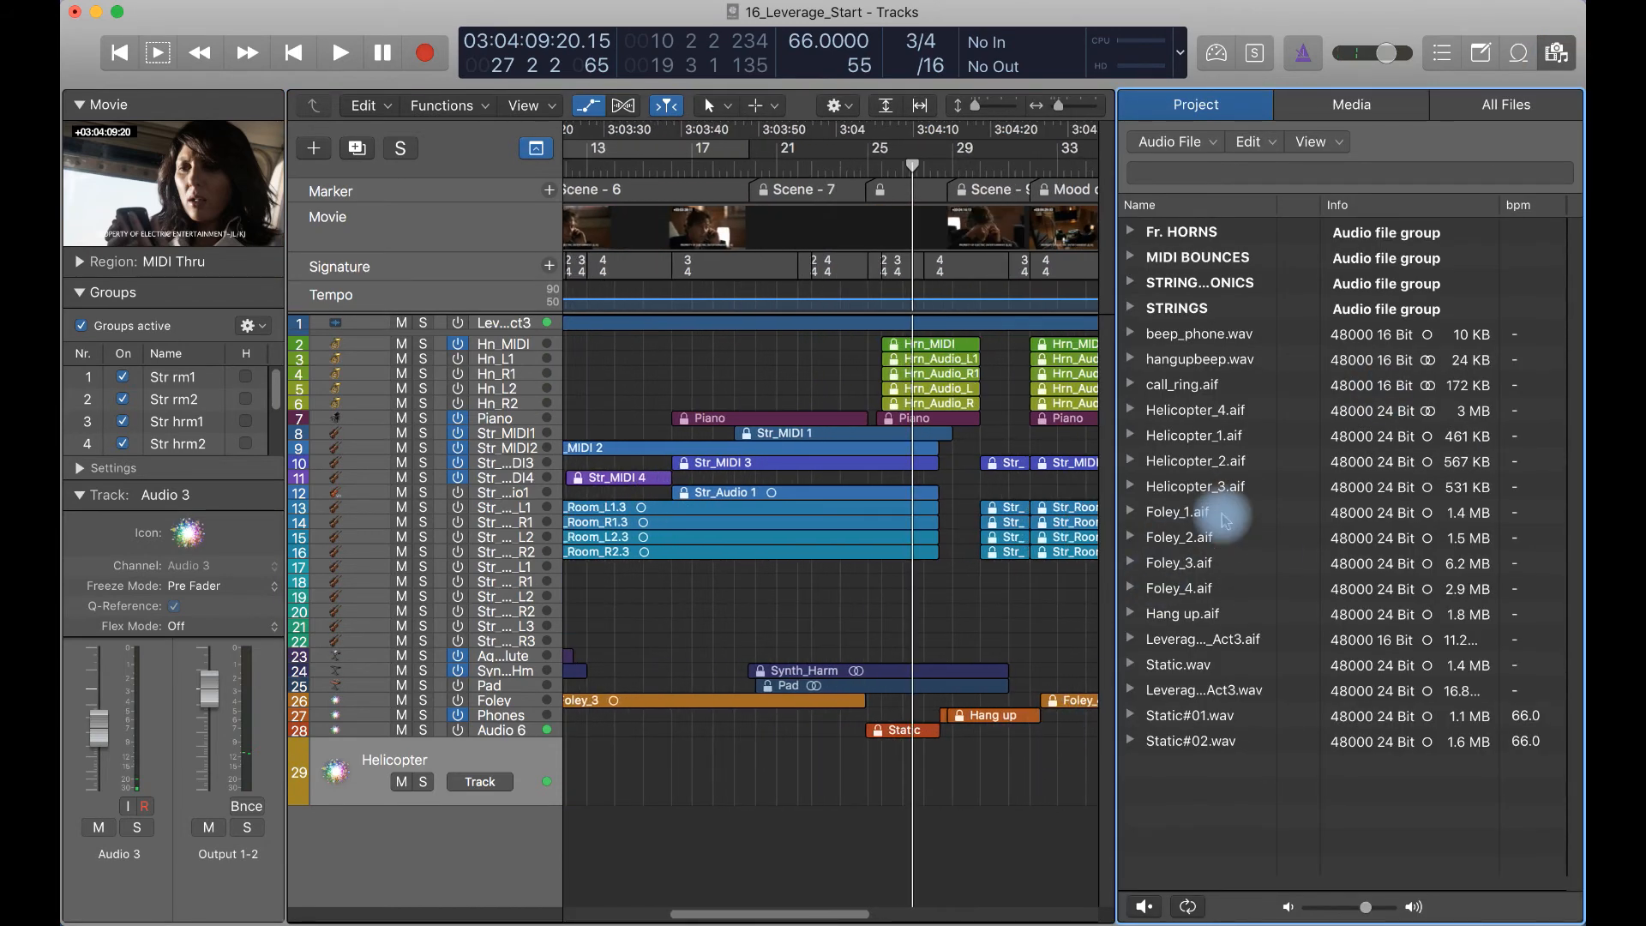
pyautogui.click(1209, 413)
pyautogui.click(1209, 439)
pyautogui.click(1203, 463)
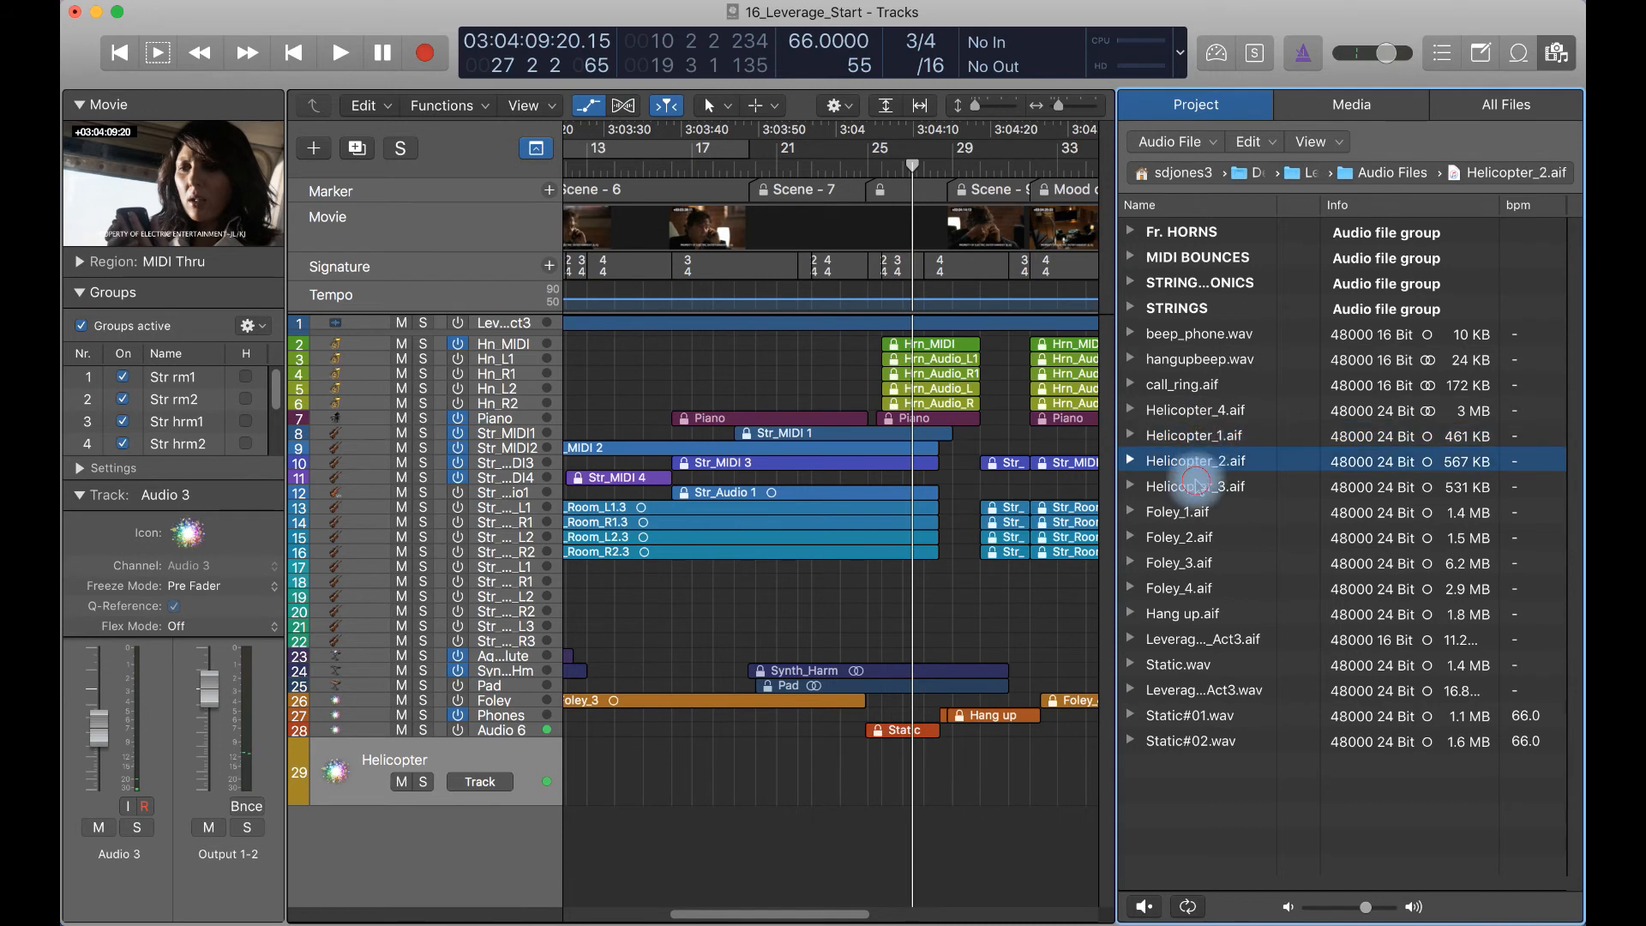
pyautogui.click(1196, 488)
pyautogui.click(1198, 408)
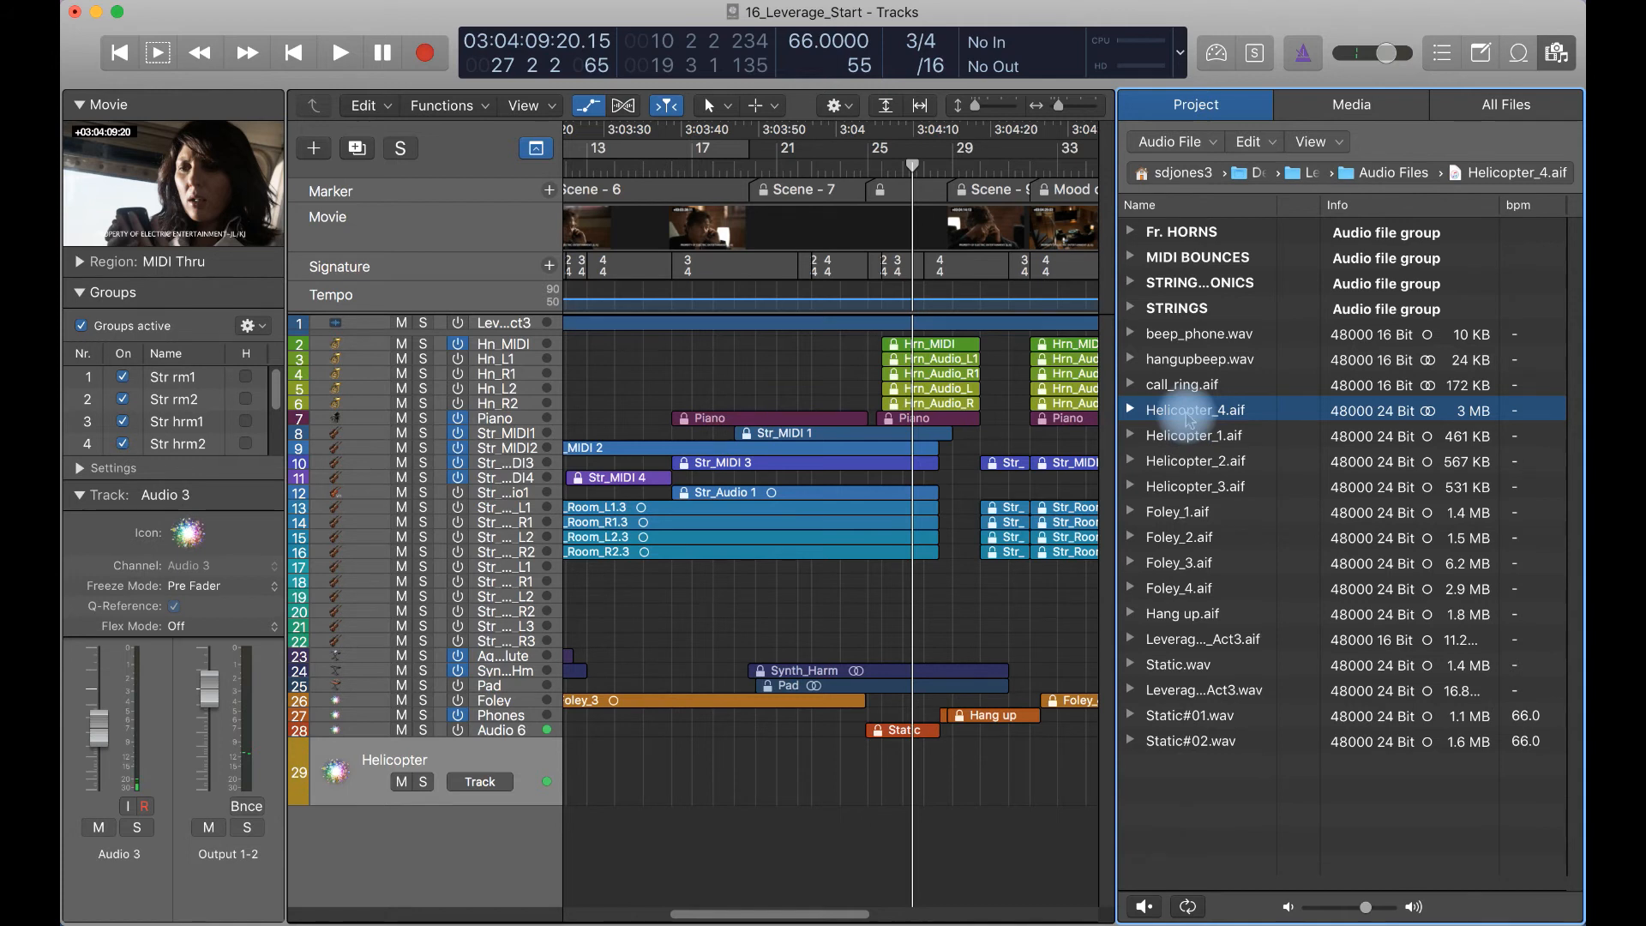
pyautogui.moveTo(1187, 416); pyautogui.dragTo(812, 791)
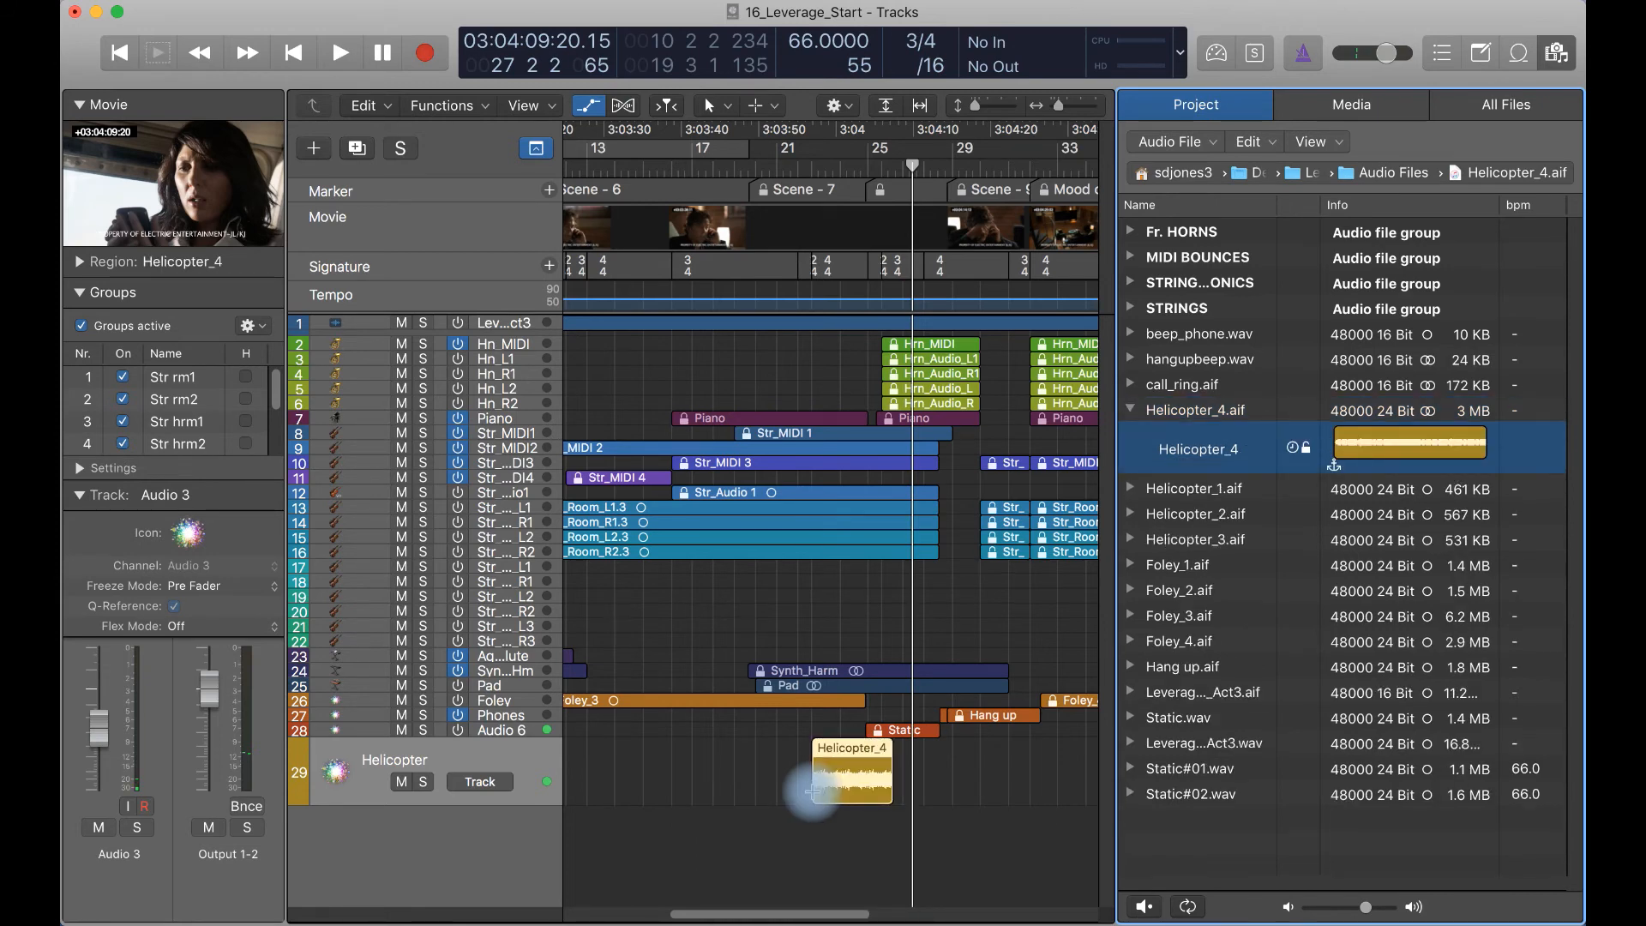
# Move the Helicopter_4 region to its original recording position, and view the region's move commands without applying one
pyautogui.press('alt+super+r')
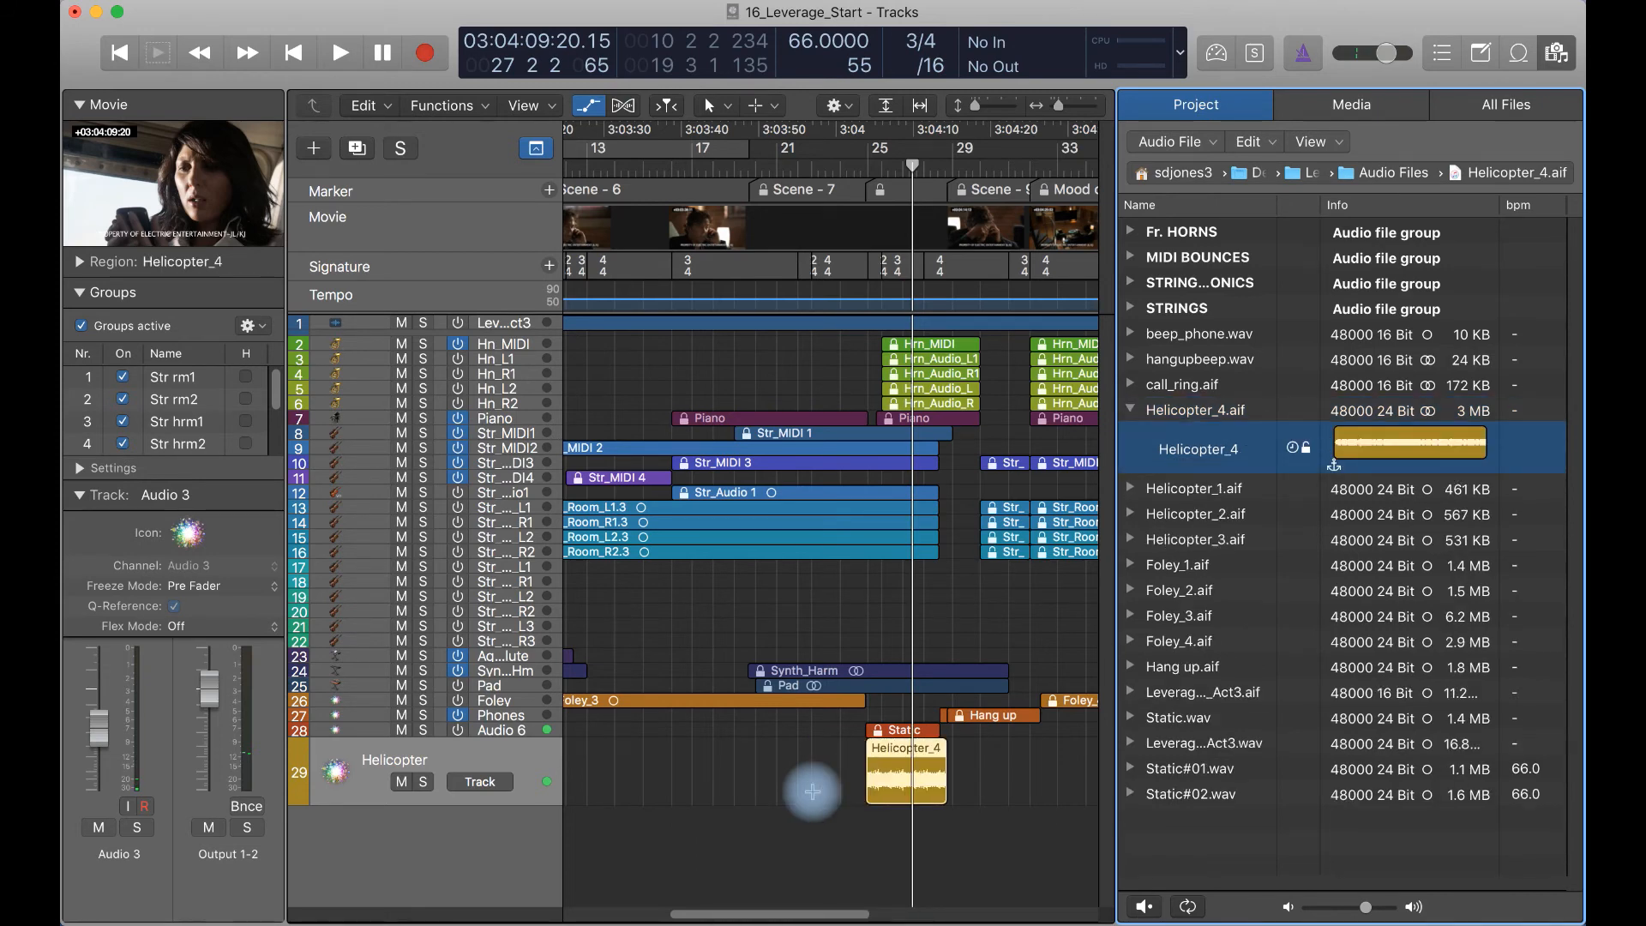
pyautogui.rightClick(887, 780)
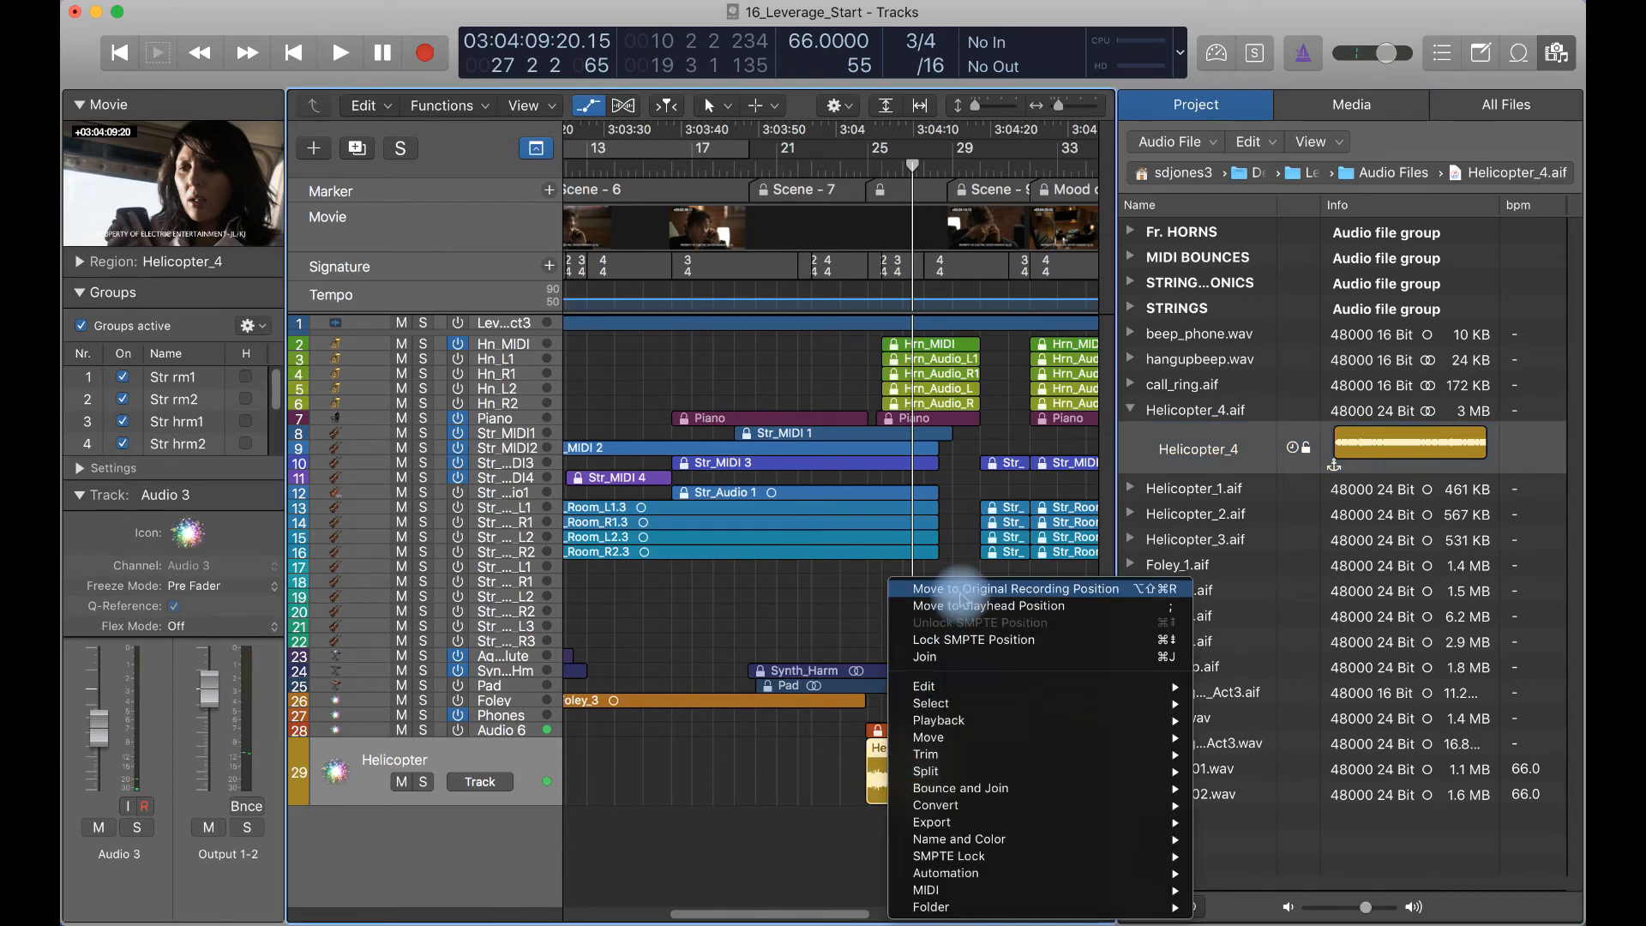
pyautogui.click(765, 852)
# Try moving the Helicopter_4 region earlier to about bar 21 and restore its previous position
pyautogui.moveTo(888, 784); pyautogui.dragTo(803, 776)
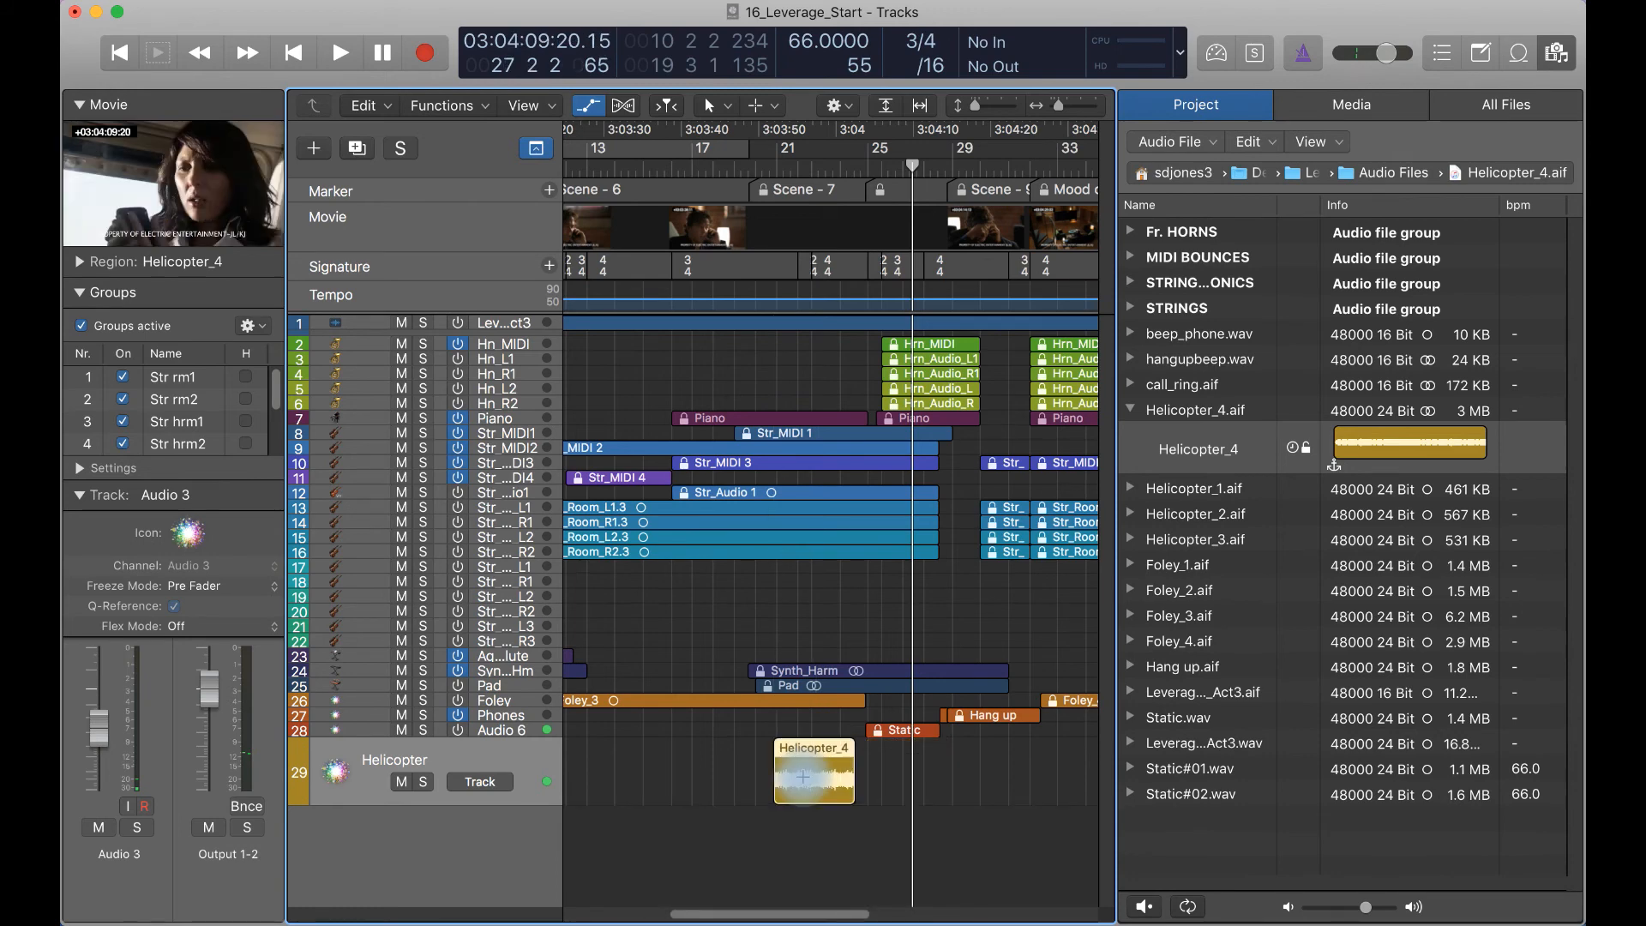
pyautogui.press('super+z')
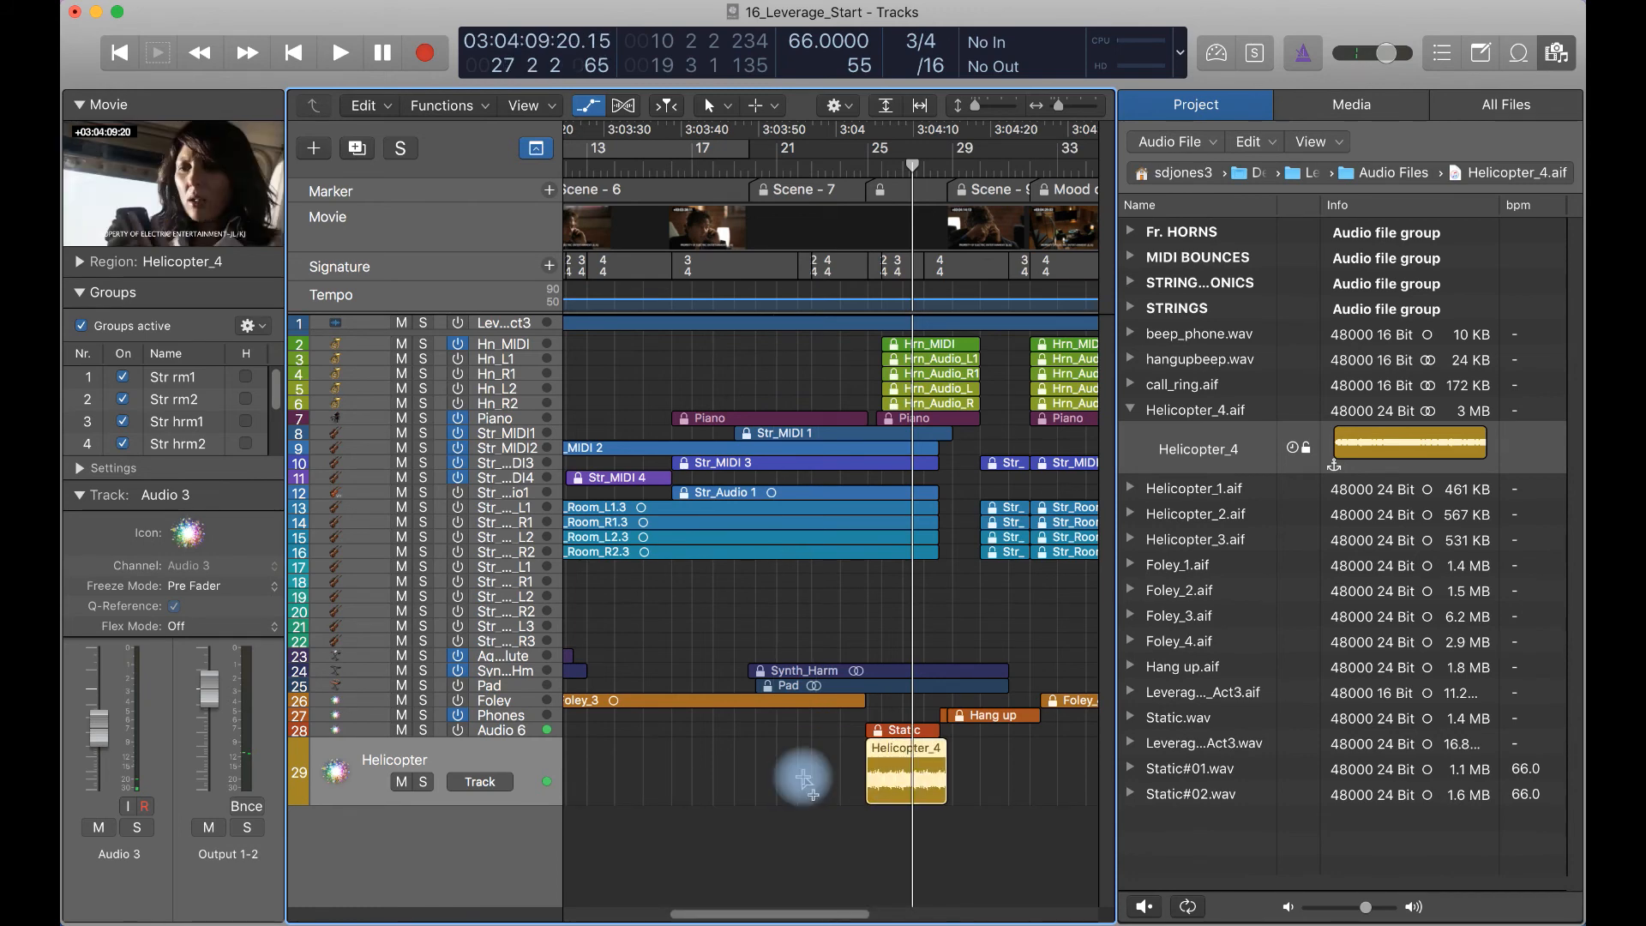
pyautogui.click(804, 780)
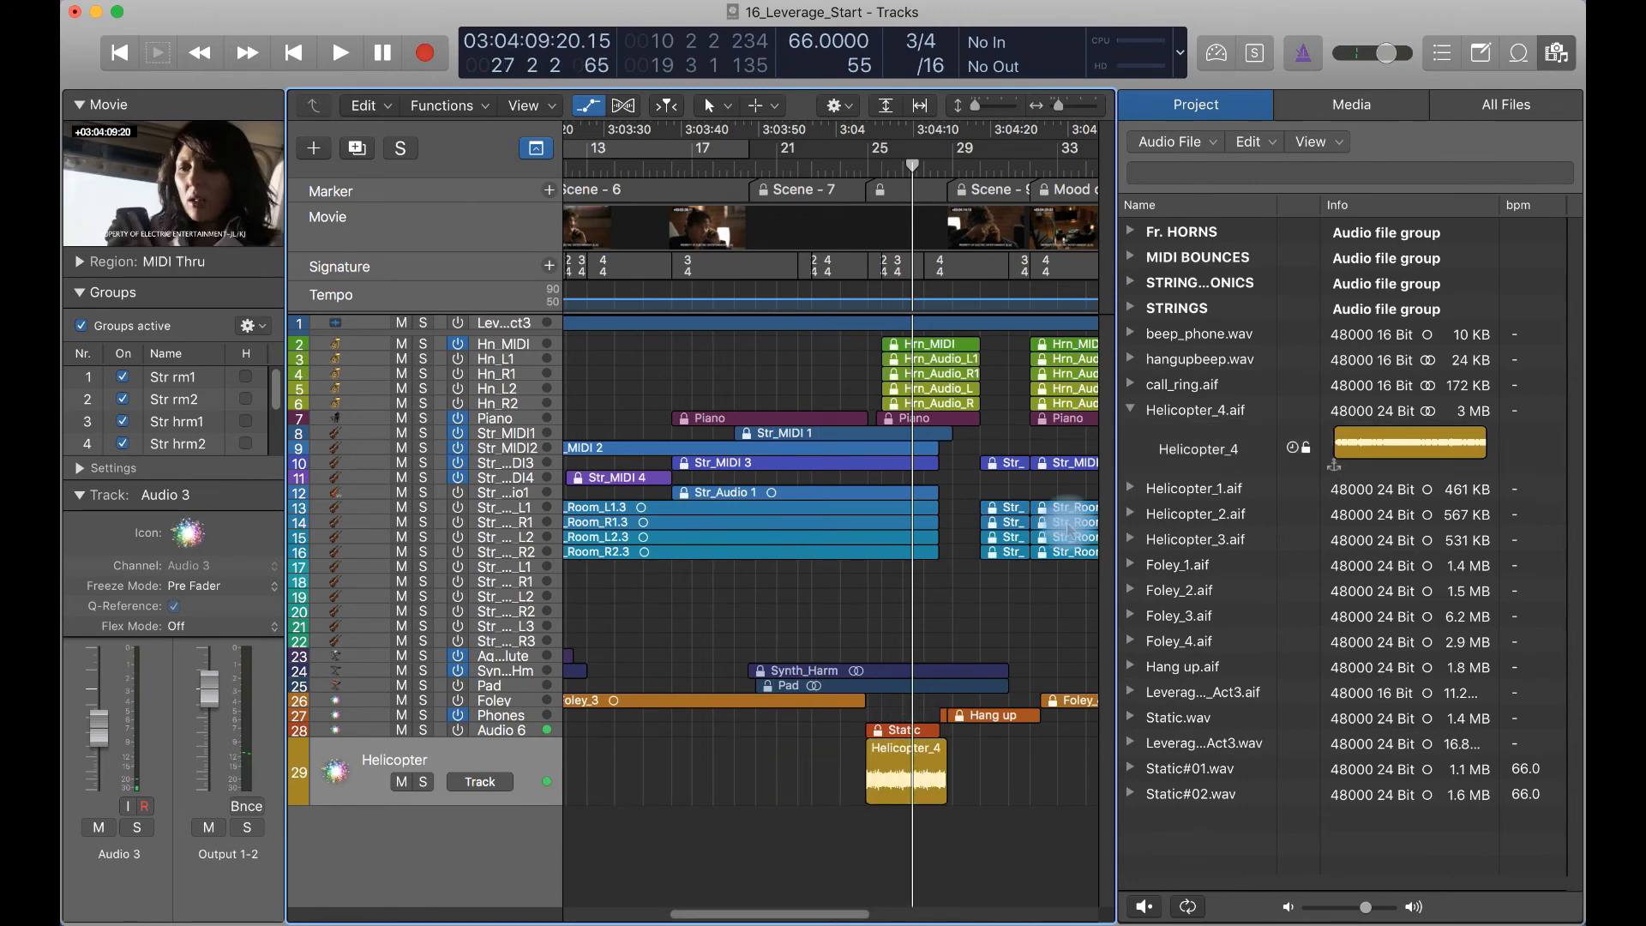
pyautogui.click(898, 771)
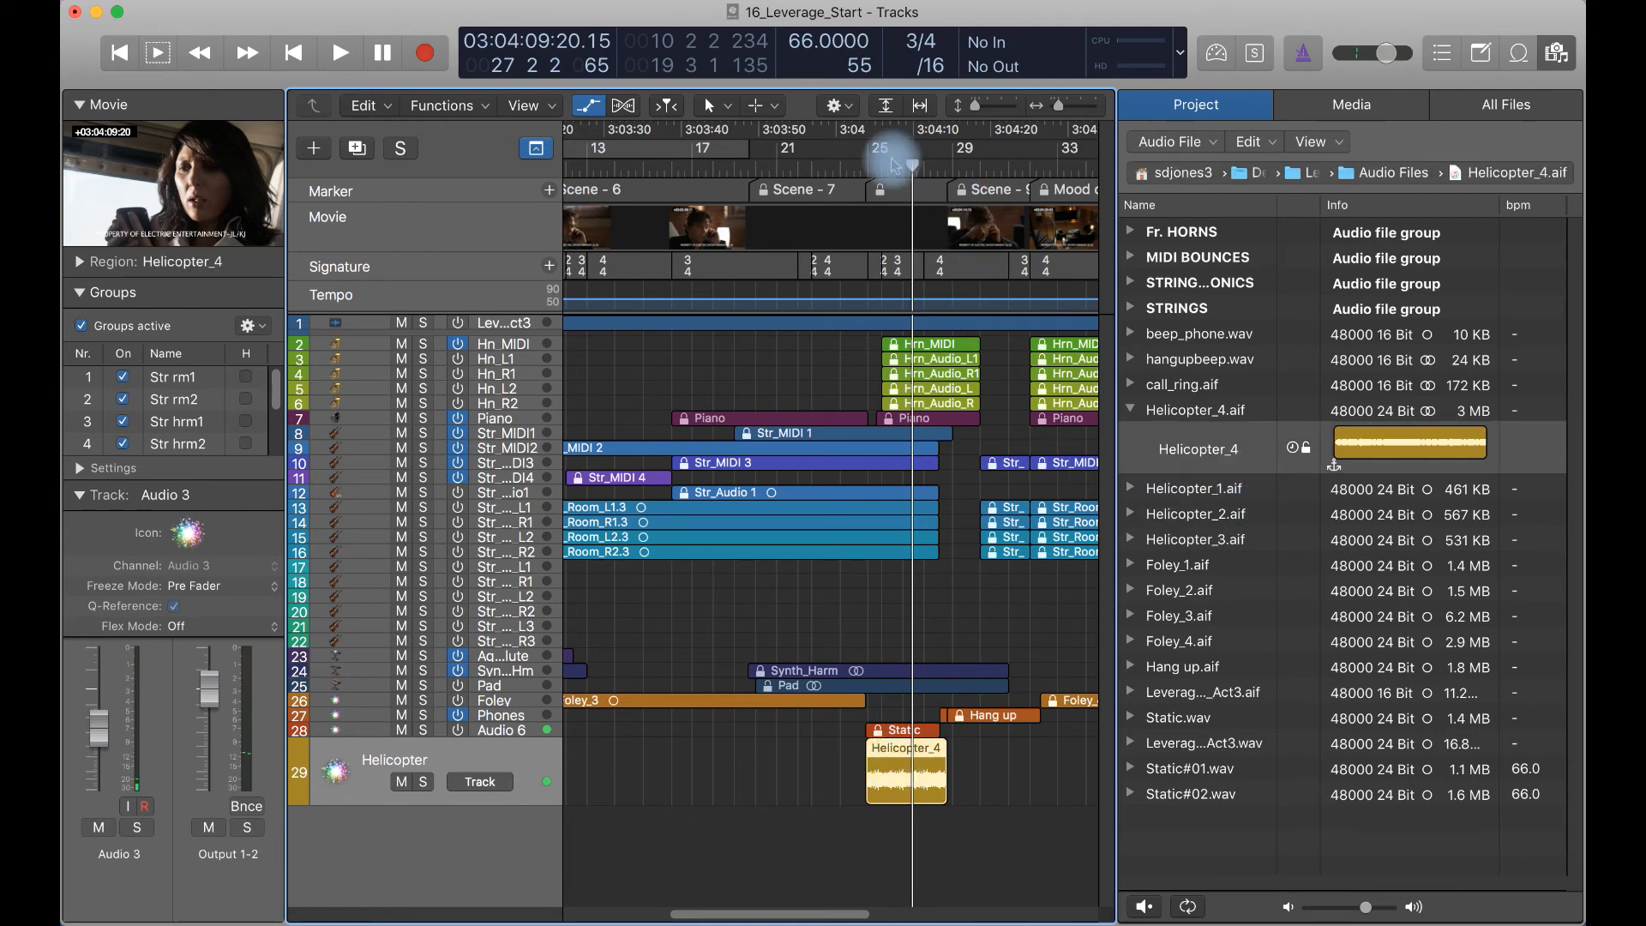
# Show the marker list and examine the edit commands and position of the unnamed marker between Scene - 7 and Scene - 9
pyautogui.click(1444, 55)
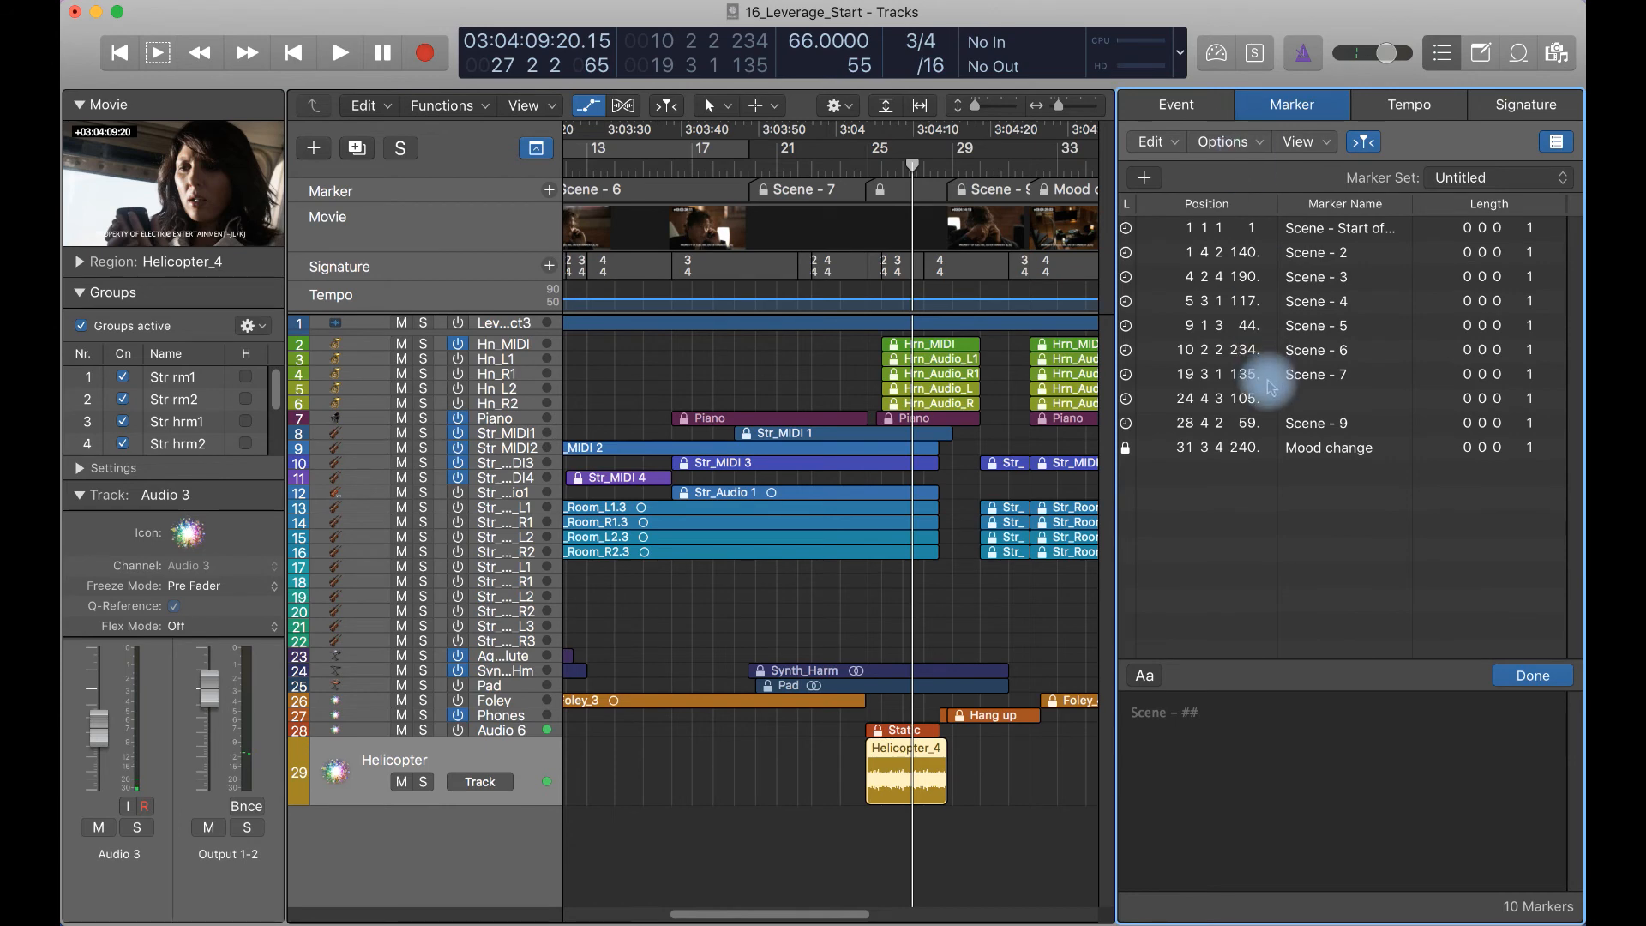
pyautogui.click(1289, 399)
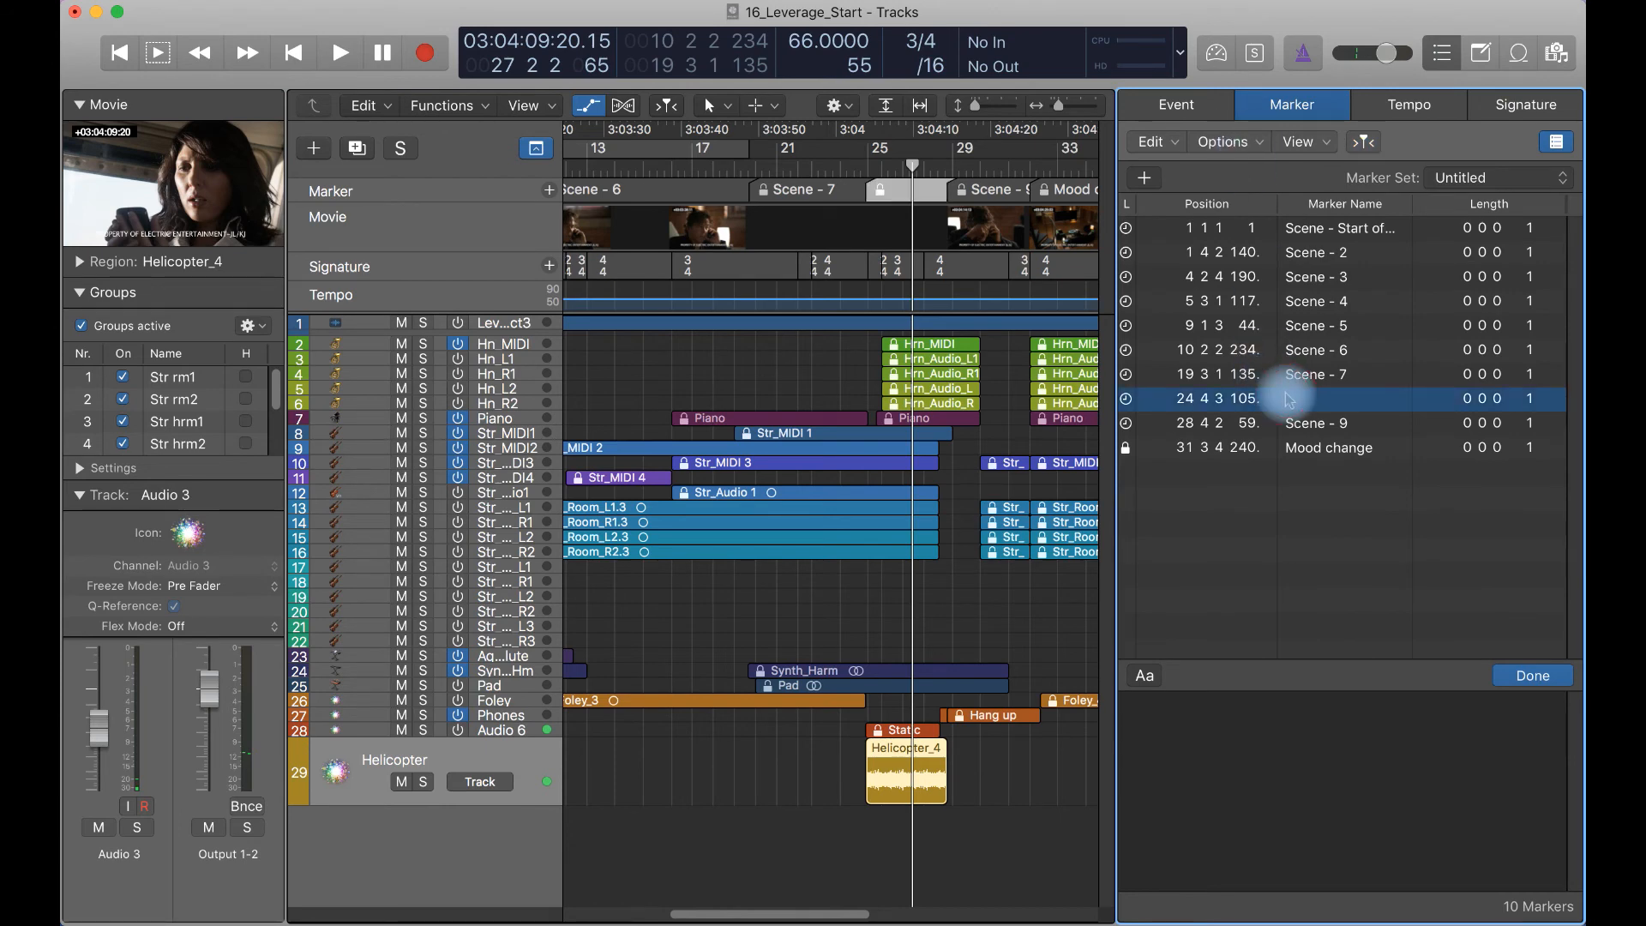
pyautogui.rightClick(1239, 404)
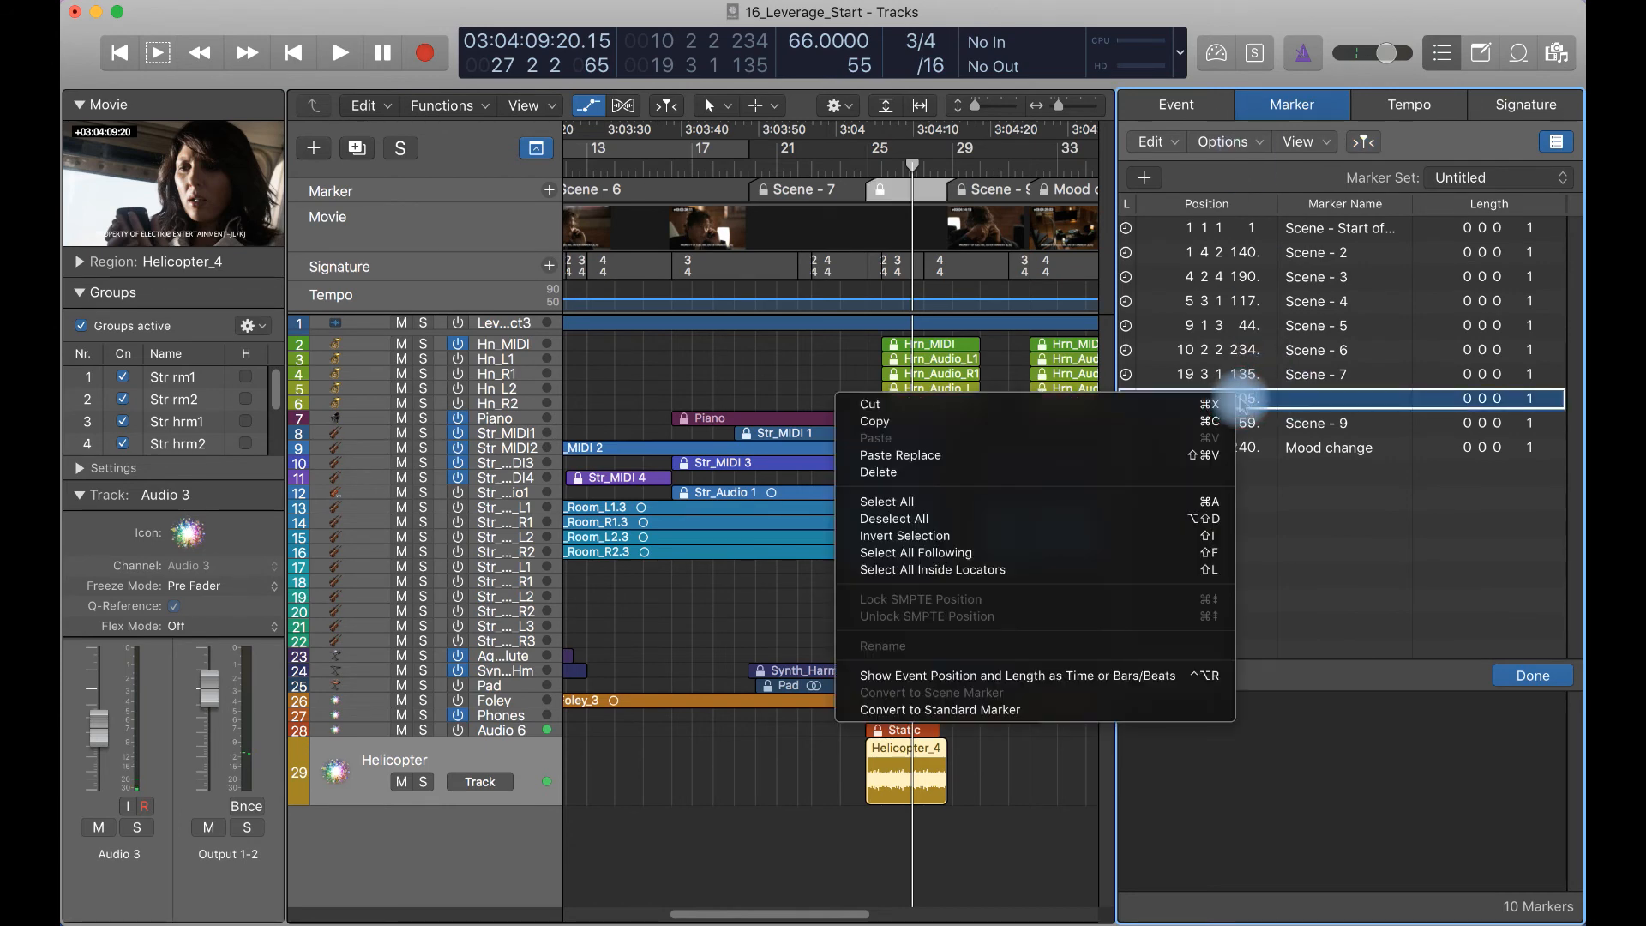
pyautogui.click(1315, 466)
pyautogui.doubleClick(1237, 398)
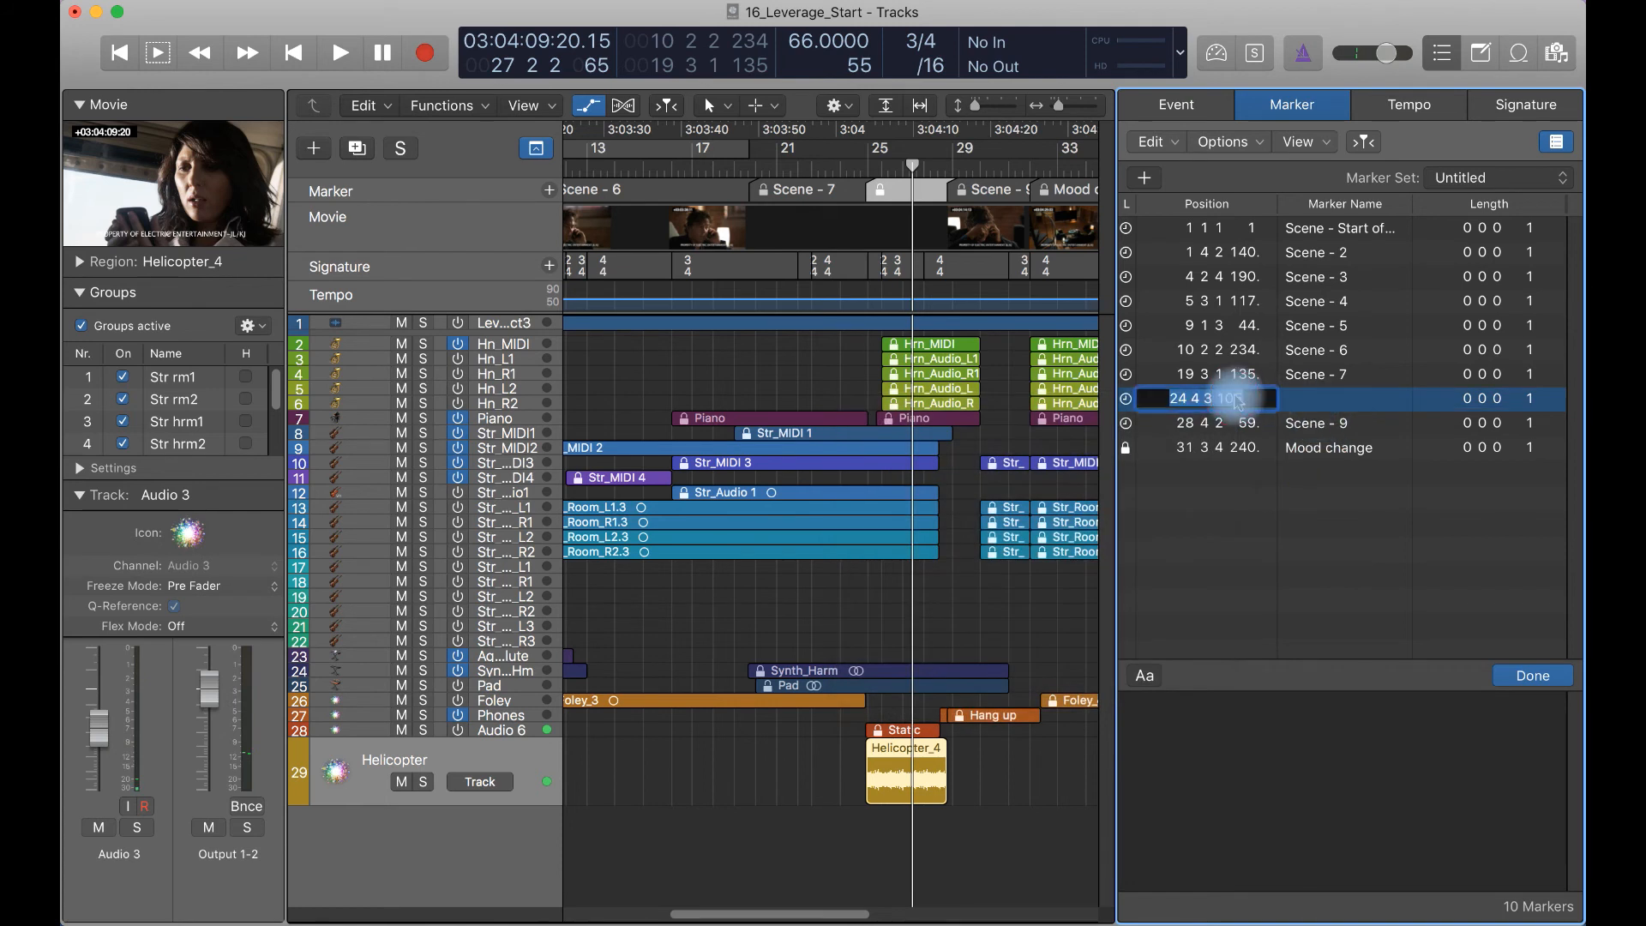
pyautogui.click(1247, 373)
pyautogui.click(1320, 398)
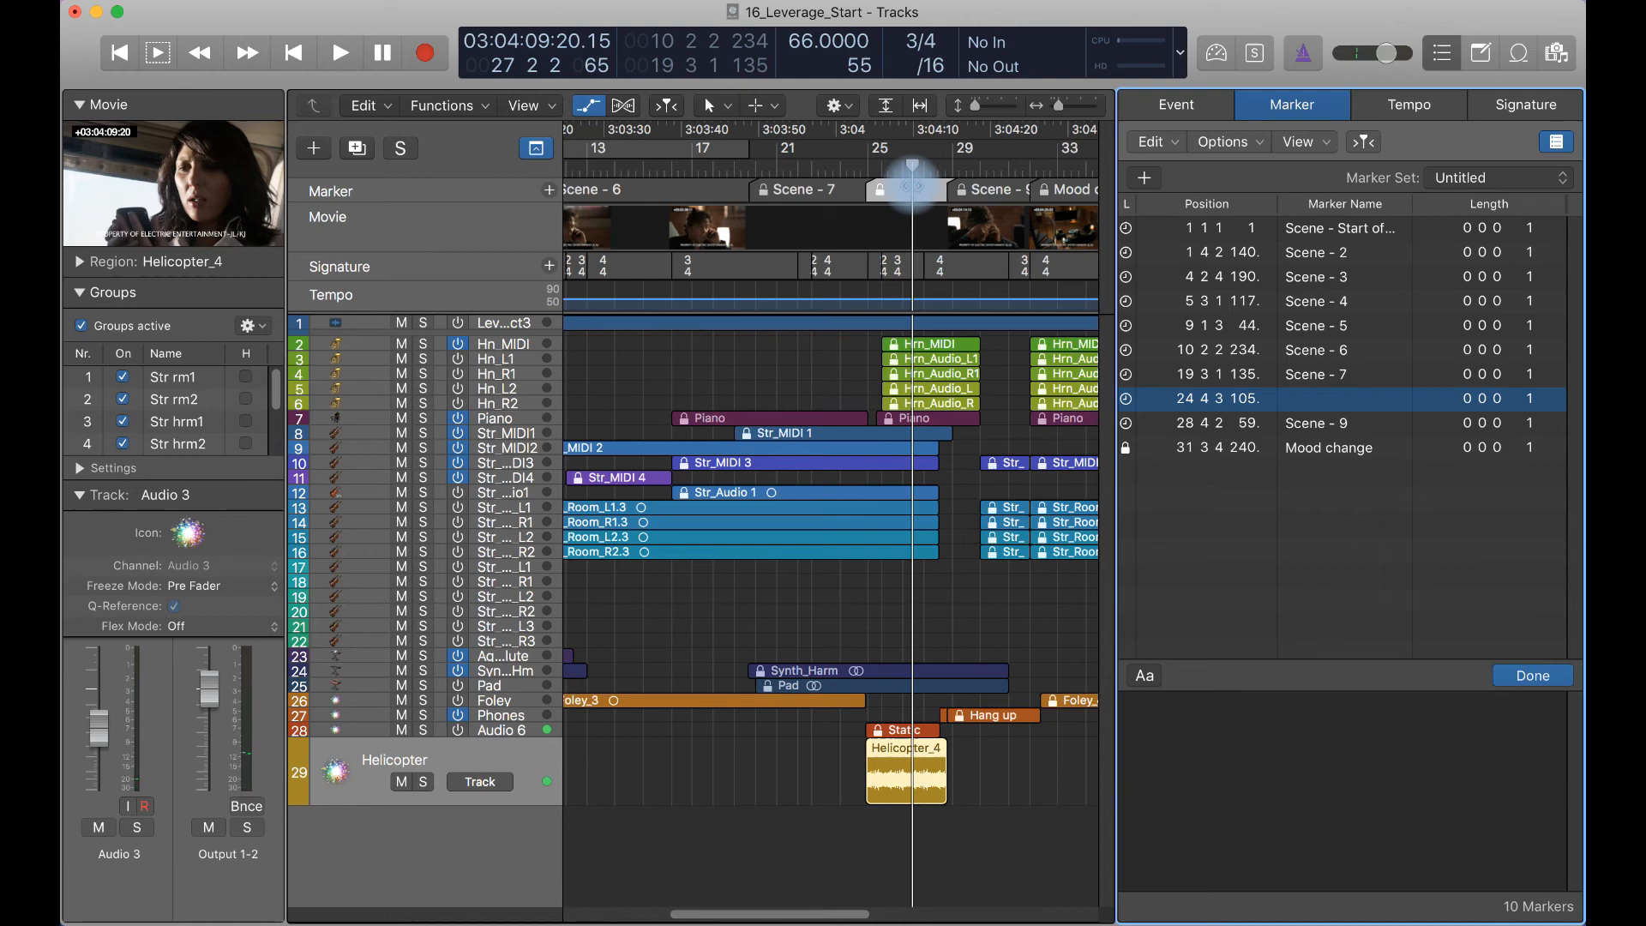
pyautogui.hotkey('alt', 'p')
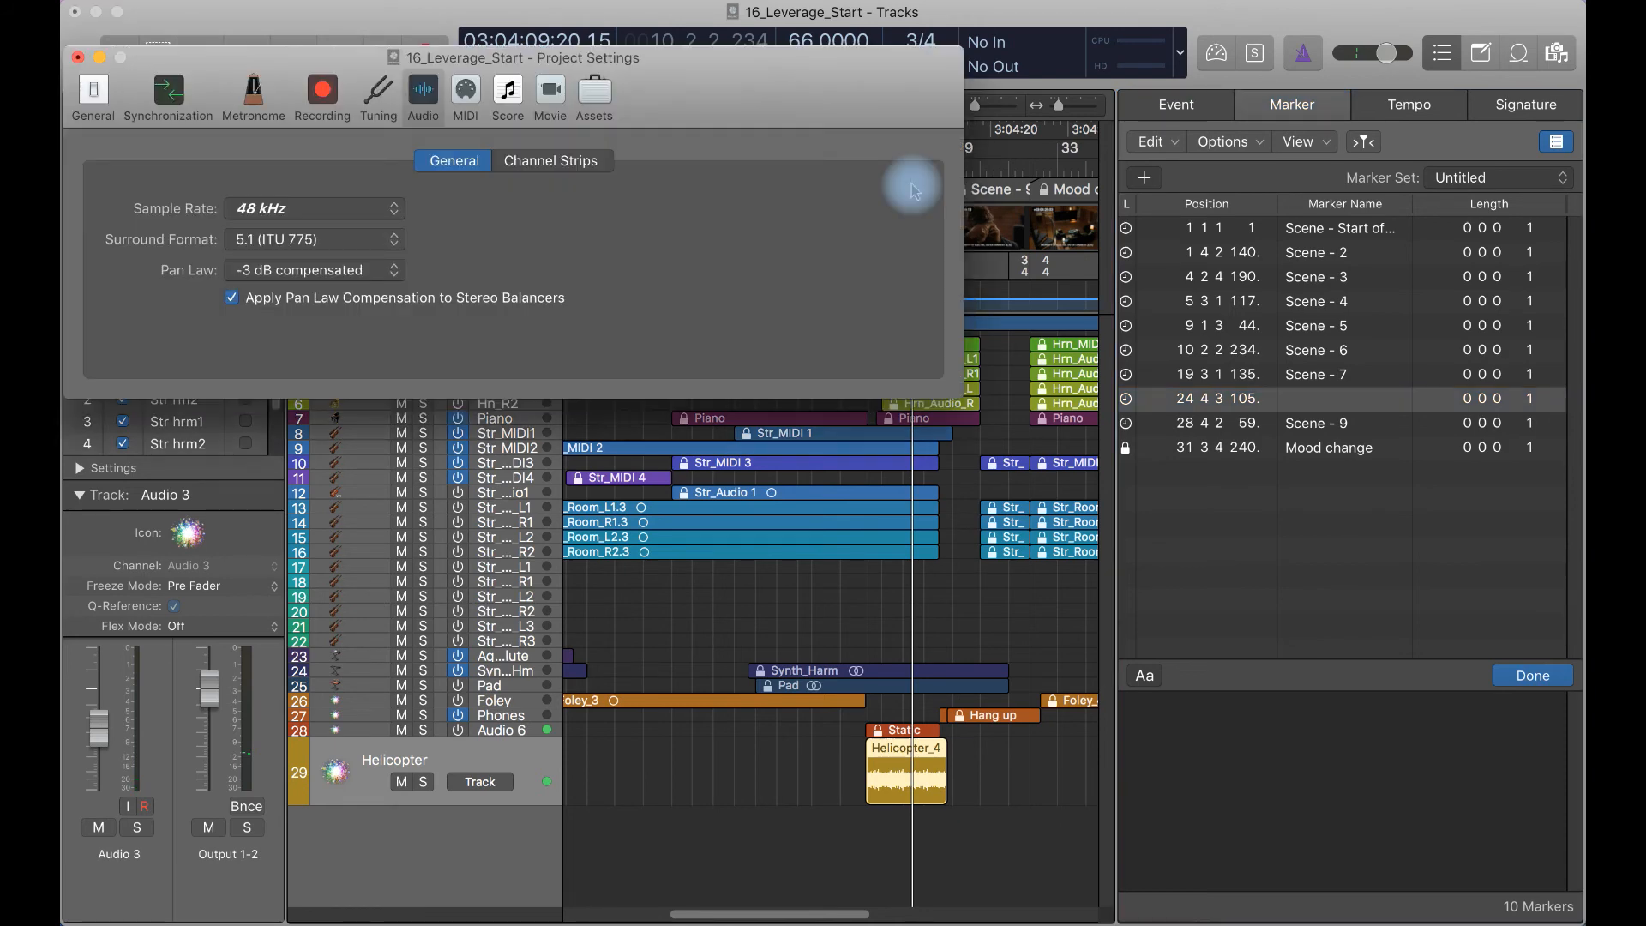
pyautogui.click(76, 58)
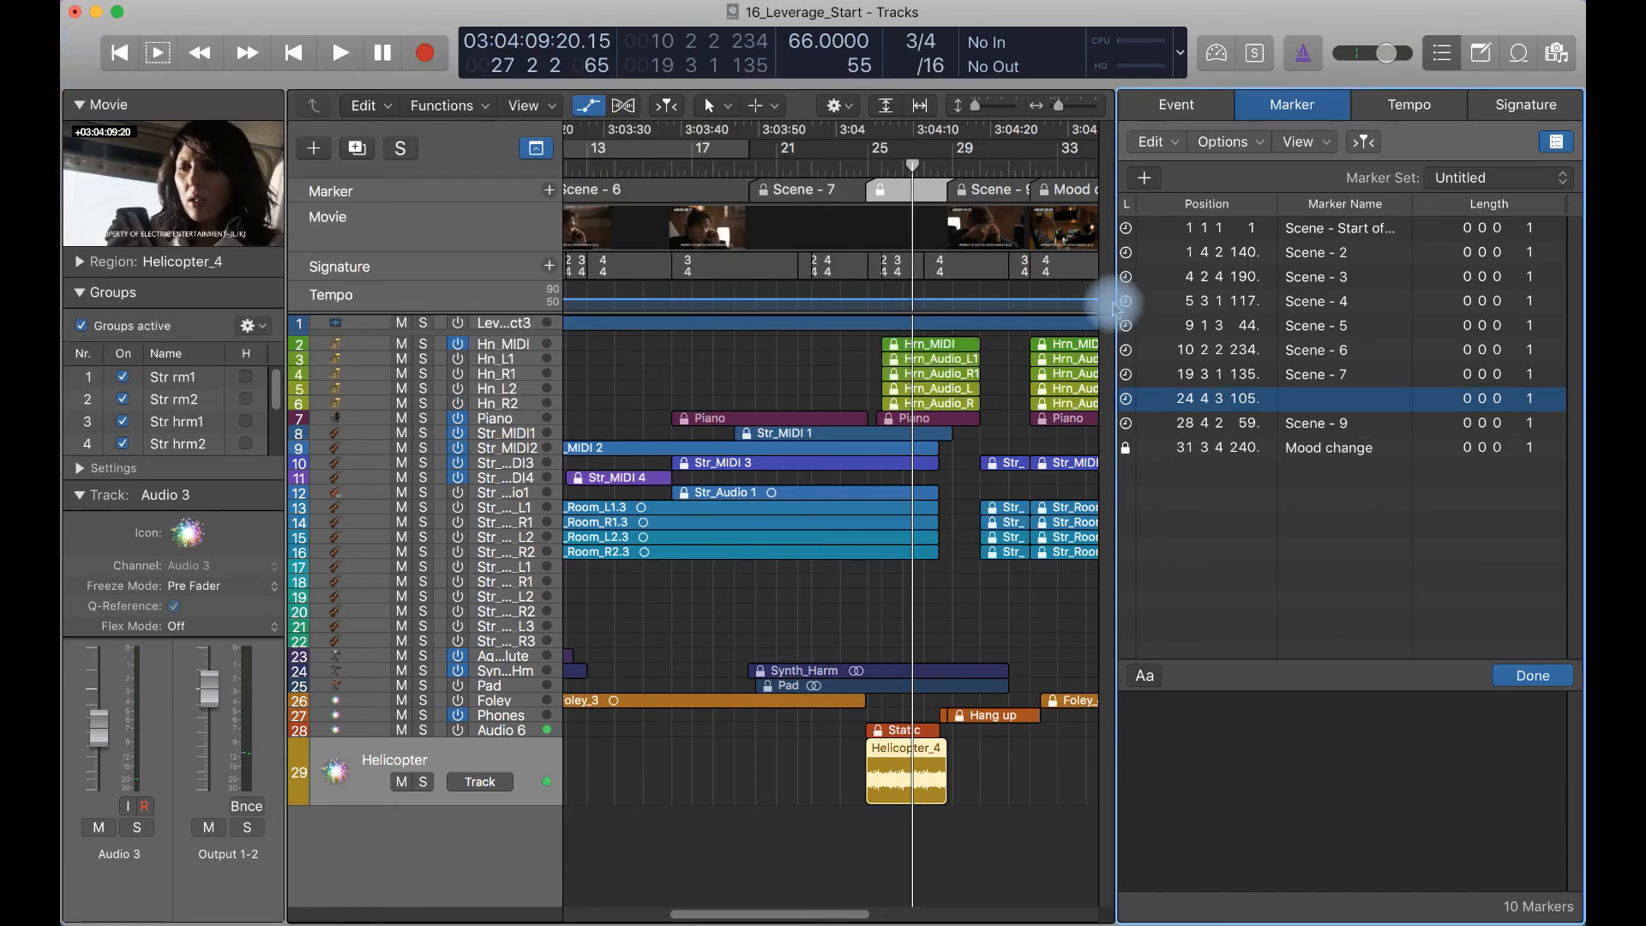
# Locate the playhead at the Scene - 7 marker and at the unnamed marker following it at 24 4 3 105
pyautogui.click(1340, 326)
pyautogui.click(1337, 302)
pyautogui.click(1323, 375)
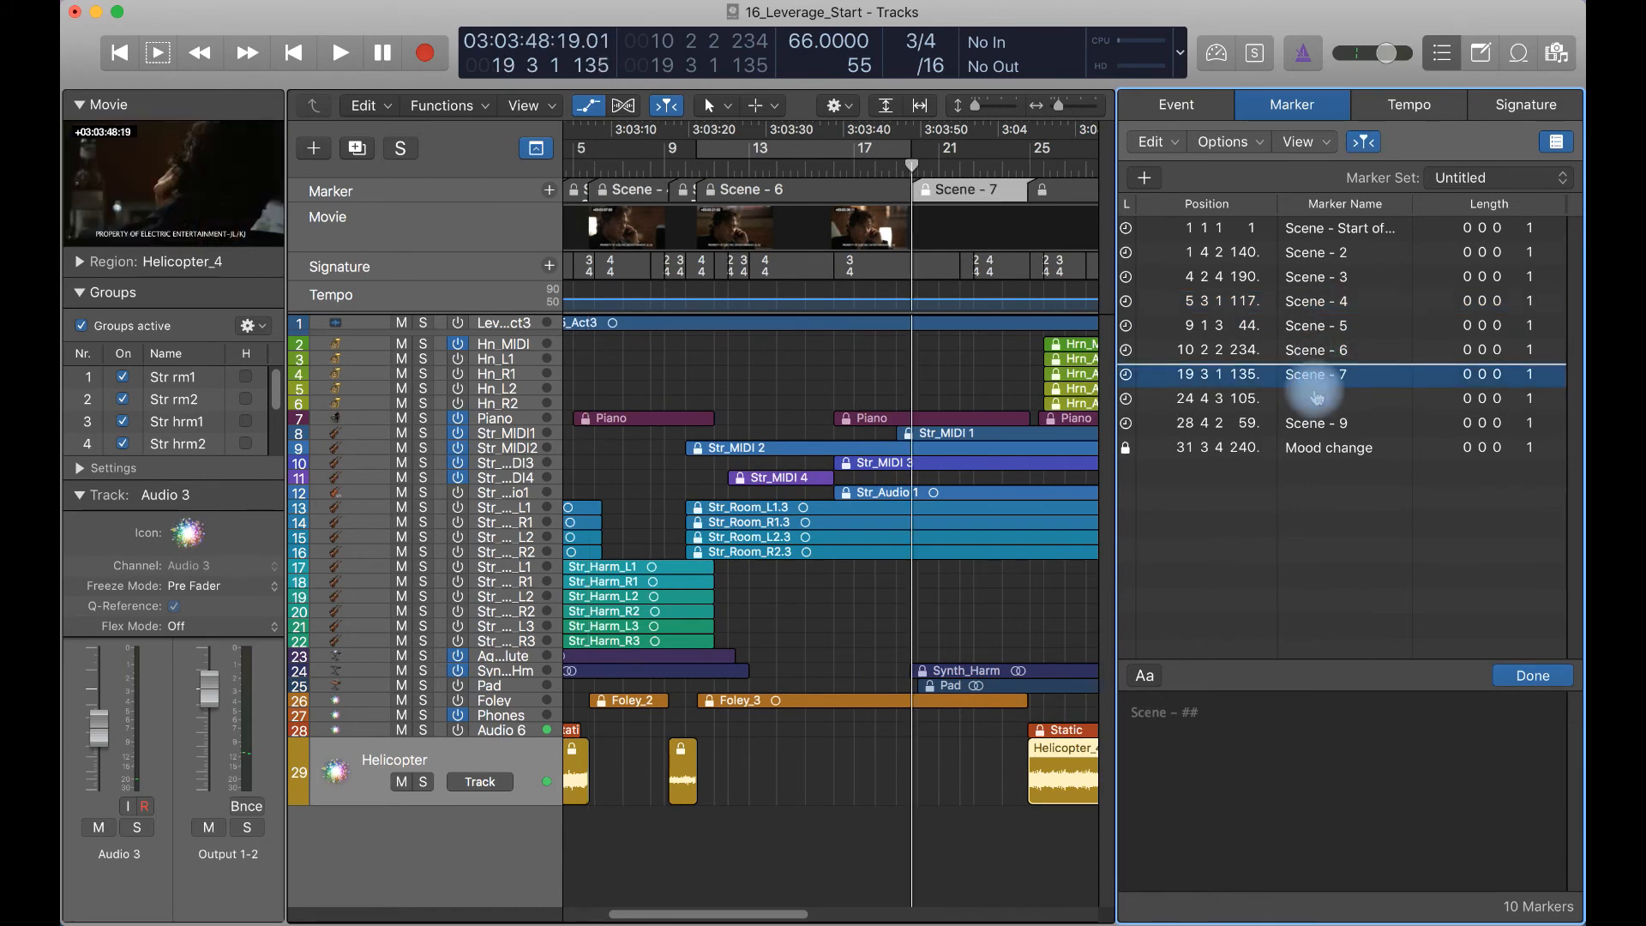
pyautogui.click(1316, 398)
pyautogui.hscroll(2, 969, 482)
pyautogui.hscroll(2, 969, 482)
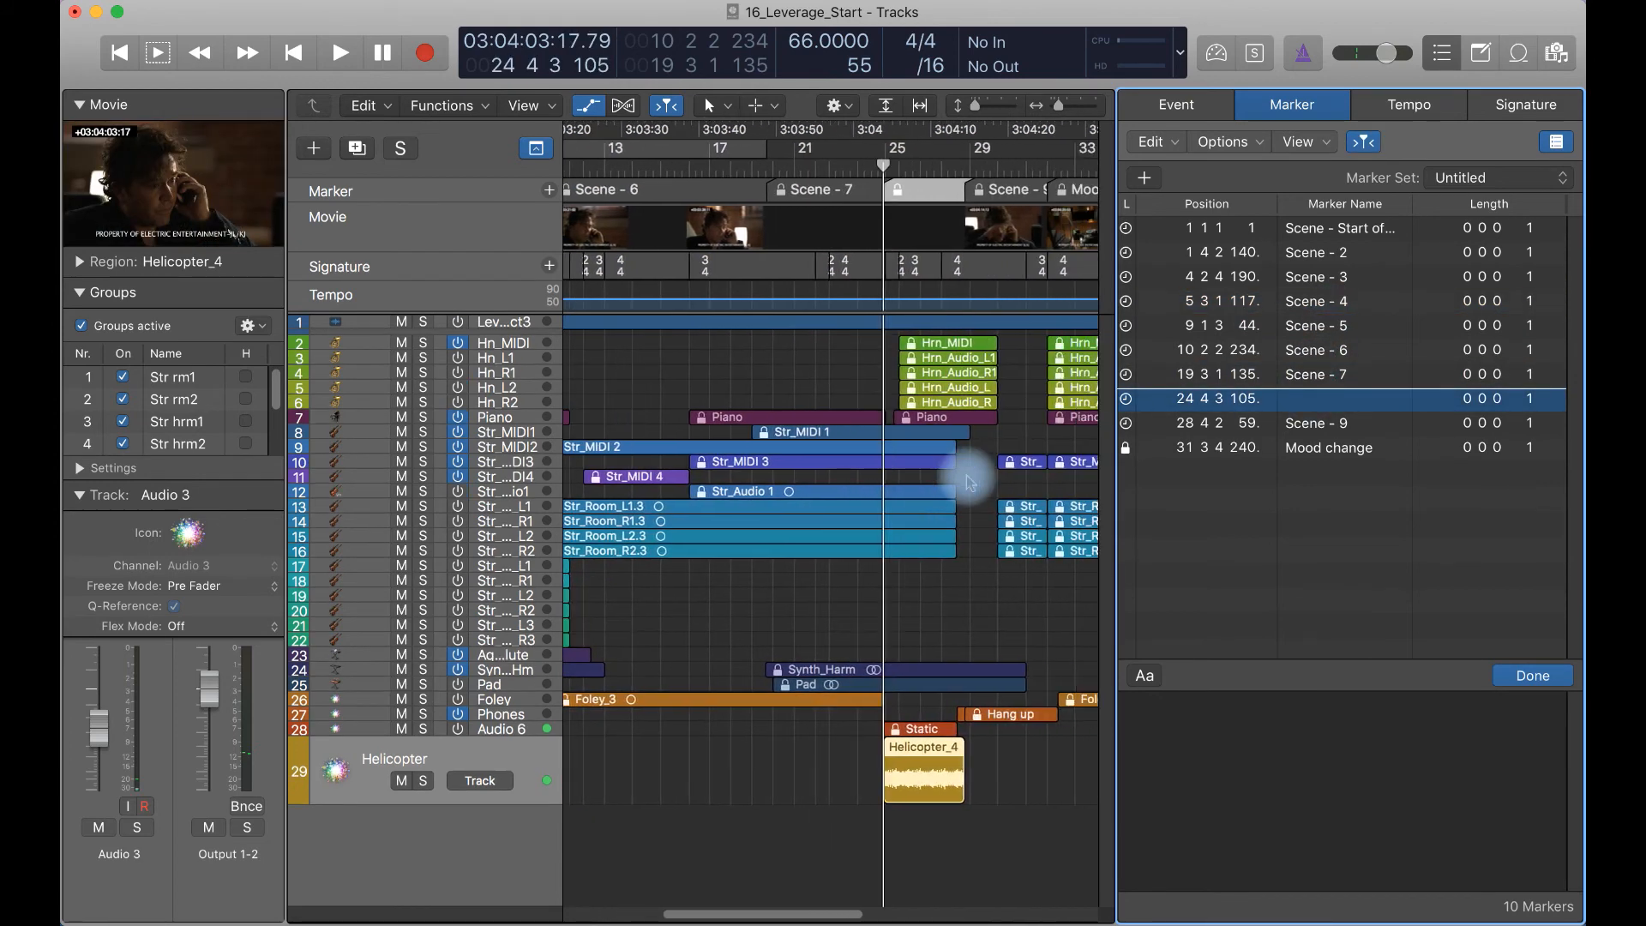
pyautogui.press('super+Right')
pyautogui.press('super+Right')
pyautogui.press('super+Down')
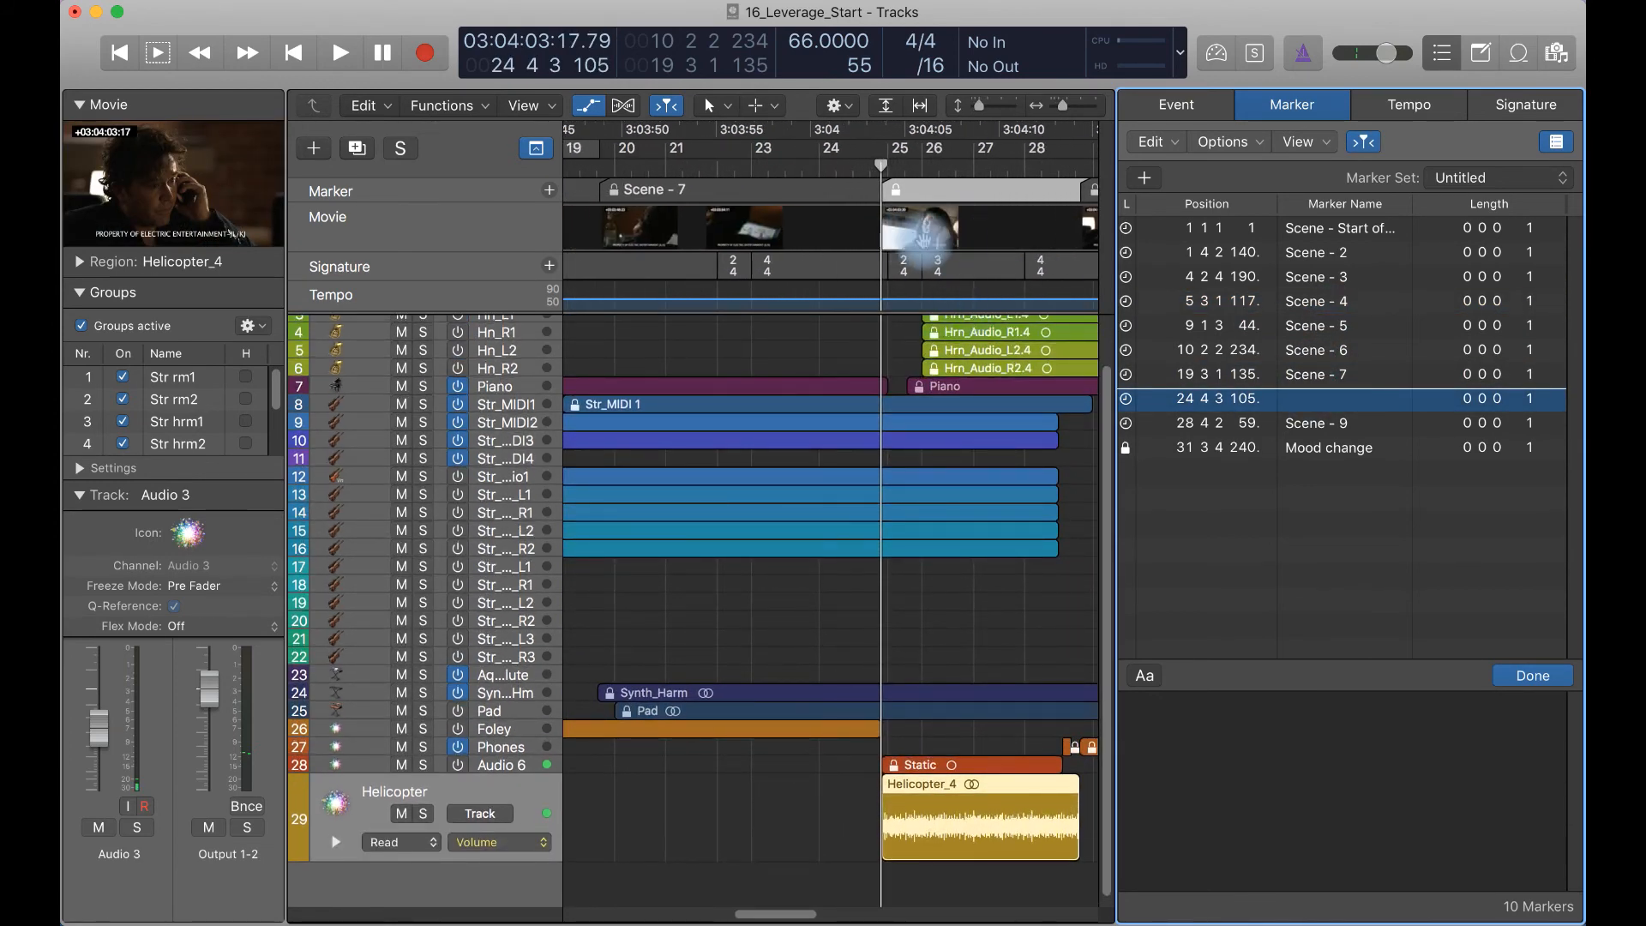
# Open the movie in a floating window over the track headers and play from the unnamed marker to about bar 25
pyautogui.doubleClick(947, 238)
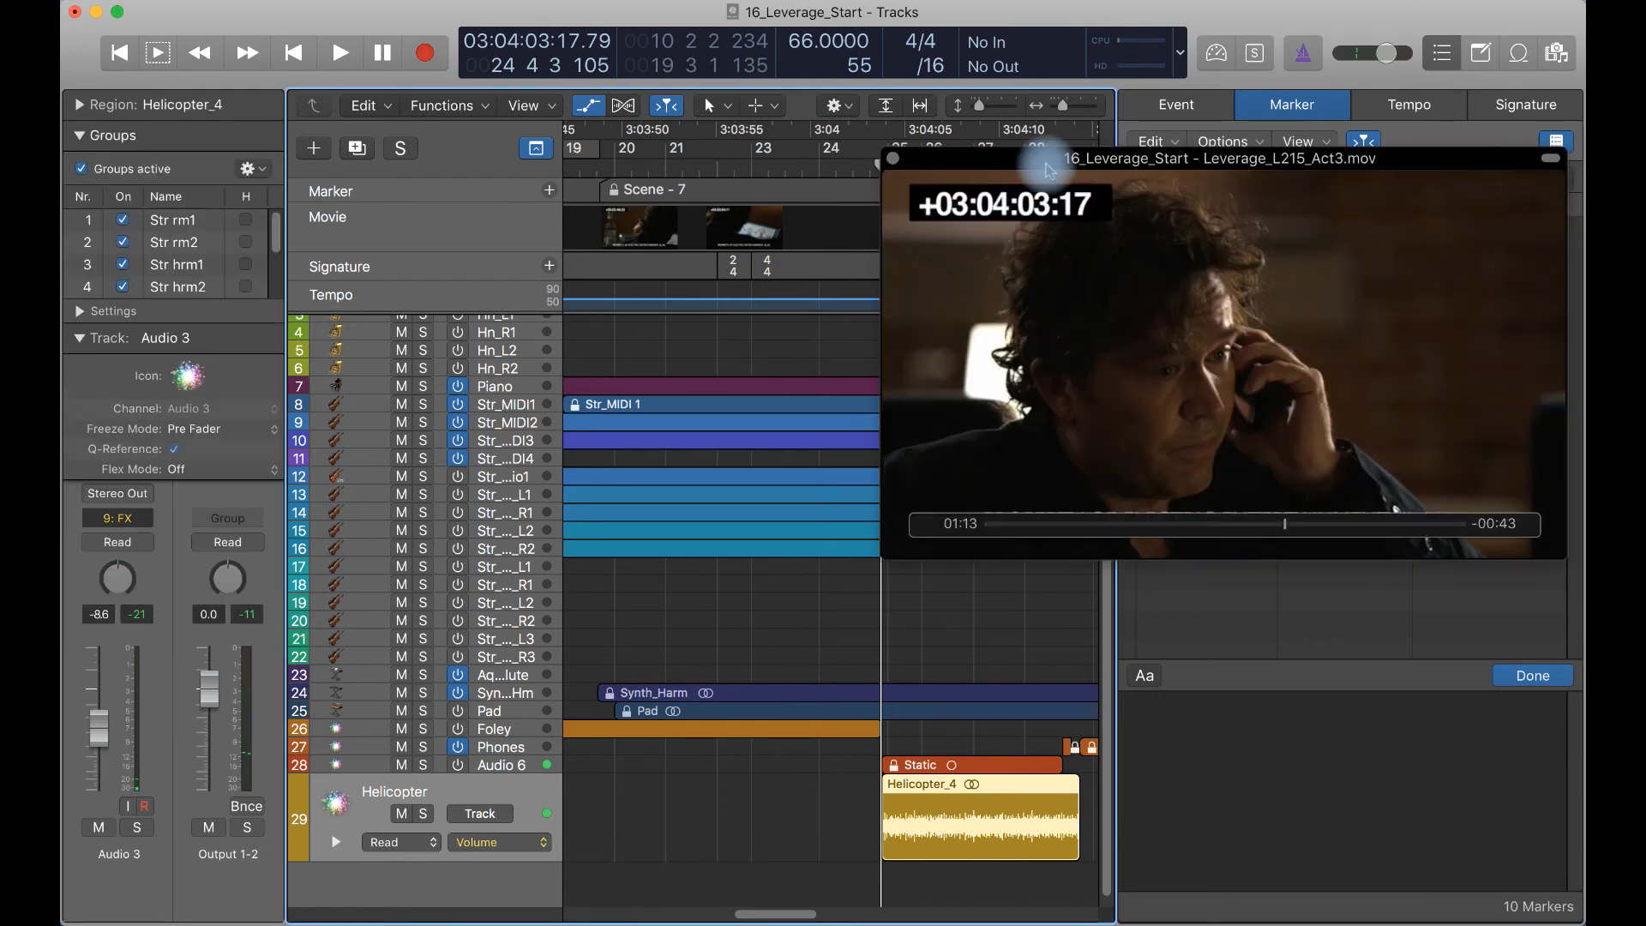
pyautogui.moveTo(1047, 161)
pyautogui.mouseDown()
pyautogui.moveTo(367, 172)
pyautogui.moveTo(255, 142)
pyautogui.mouseUp()
pyautogui.press('space')
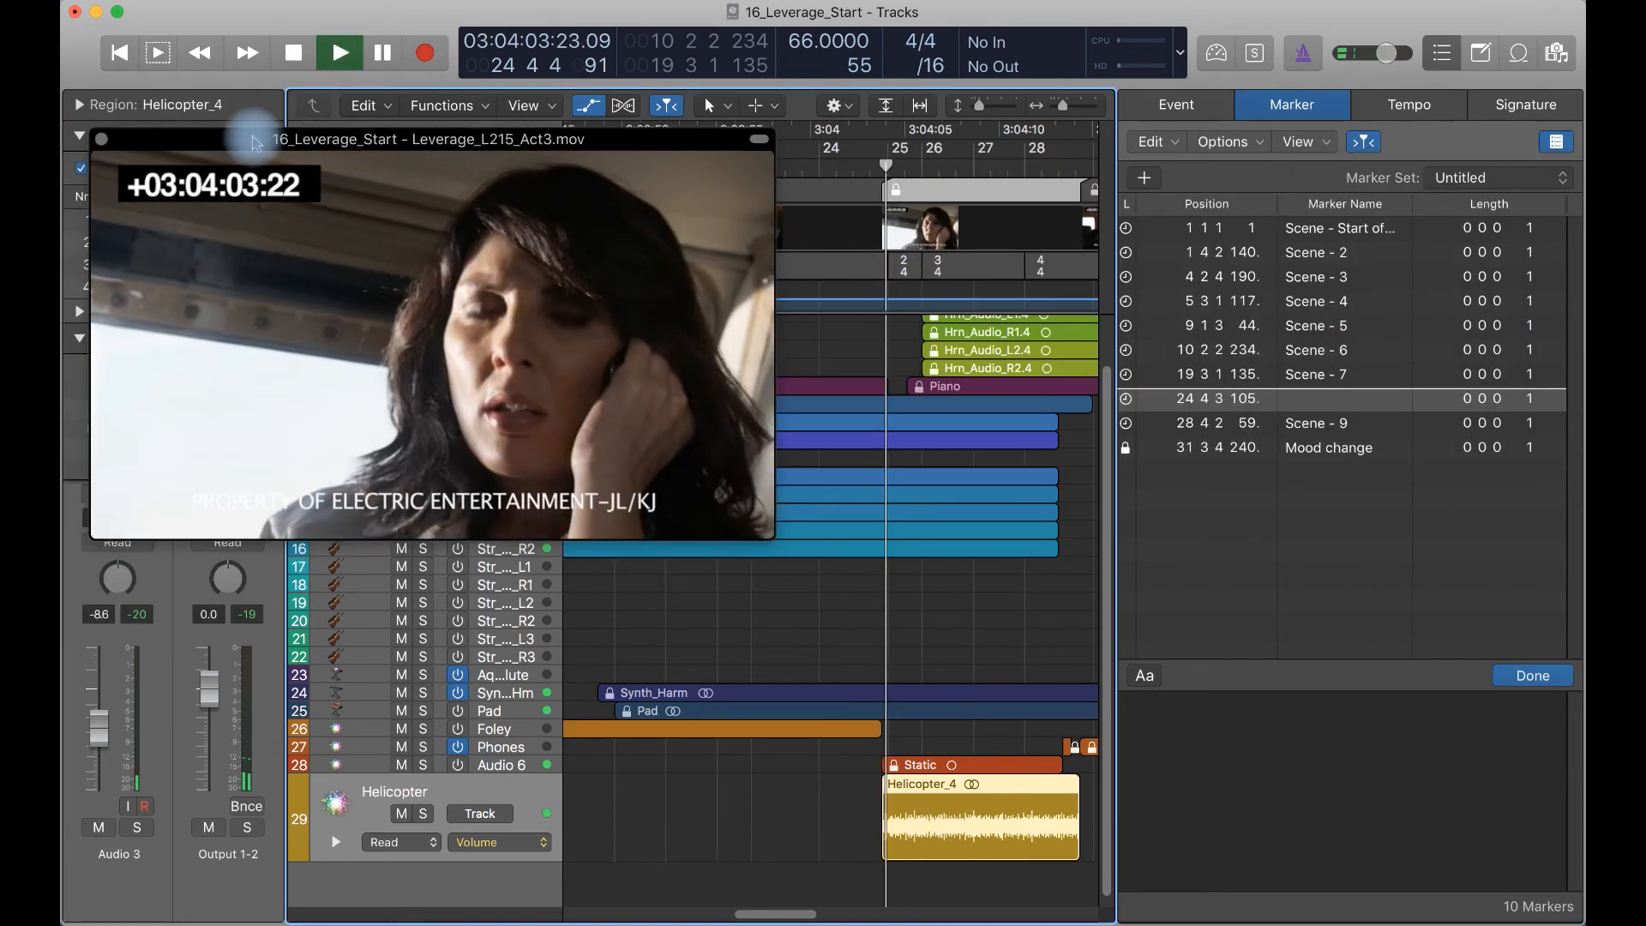
pyautogui.press('space')
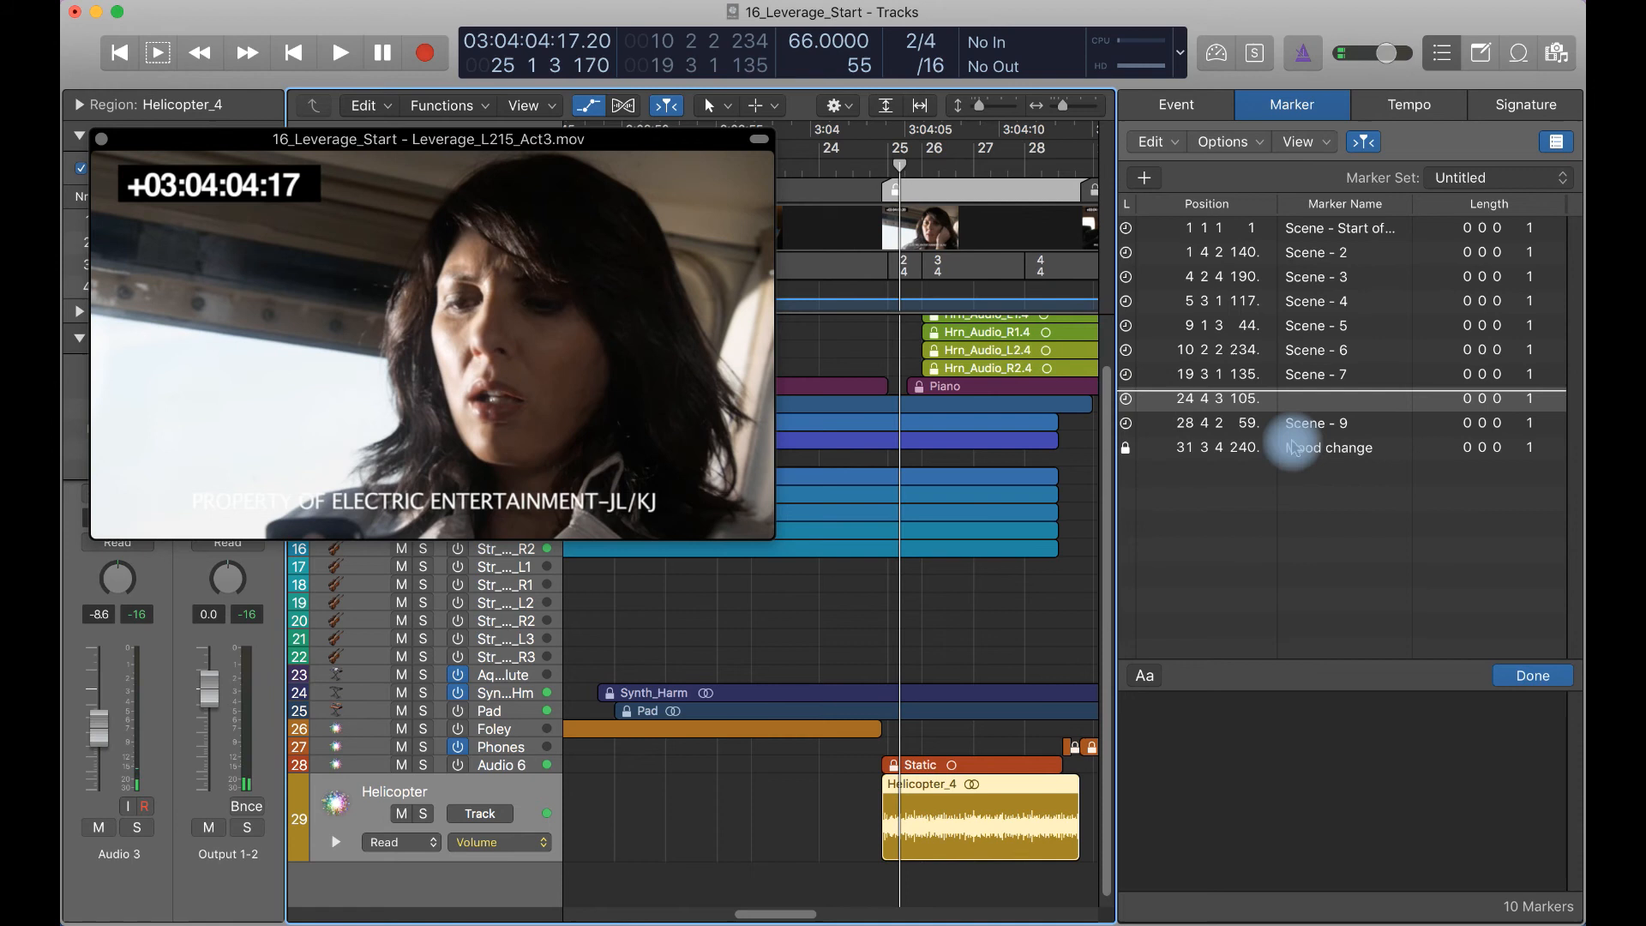
# Try deleting the Helicopter_4 region and the unnamed marker after Scene - 7, and undo the deletions
pyautogui.click(1330, 400)
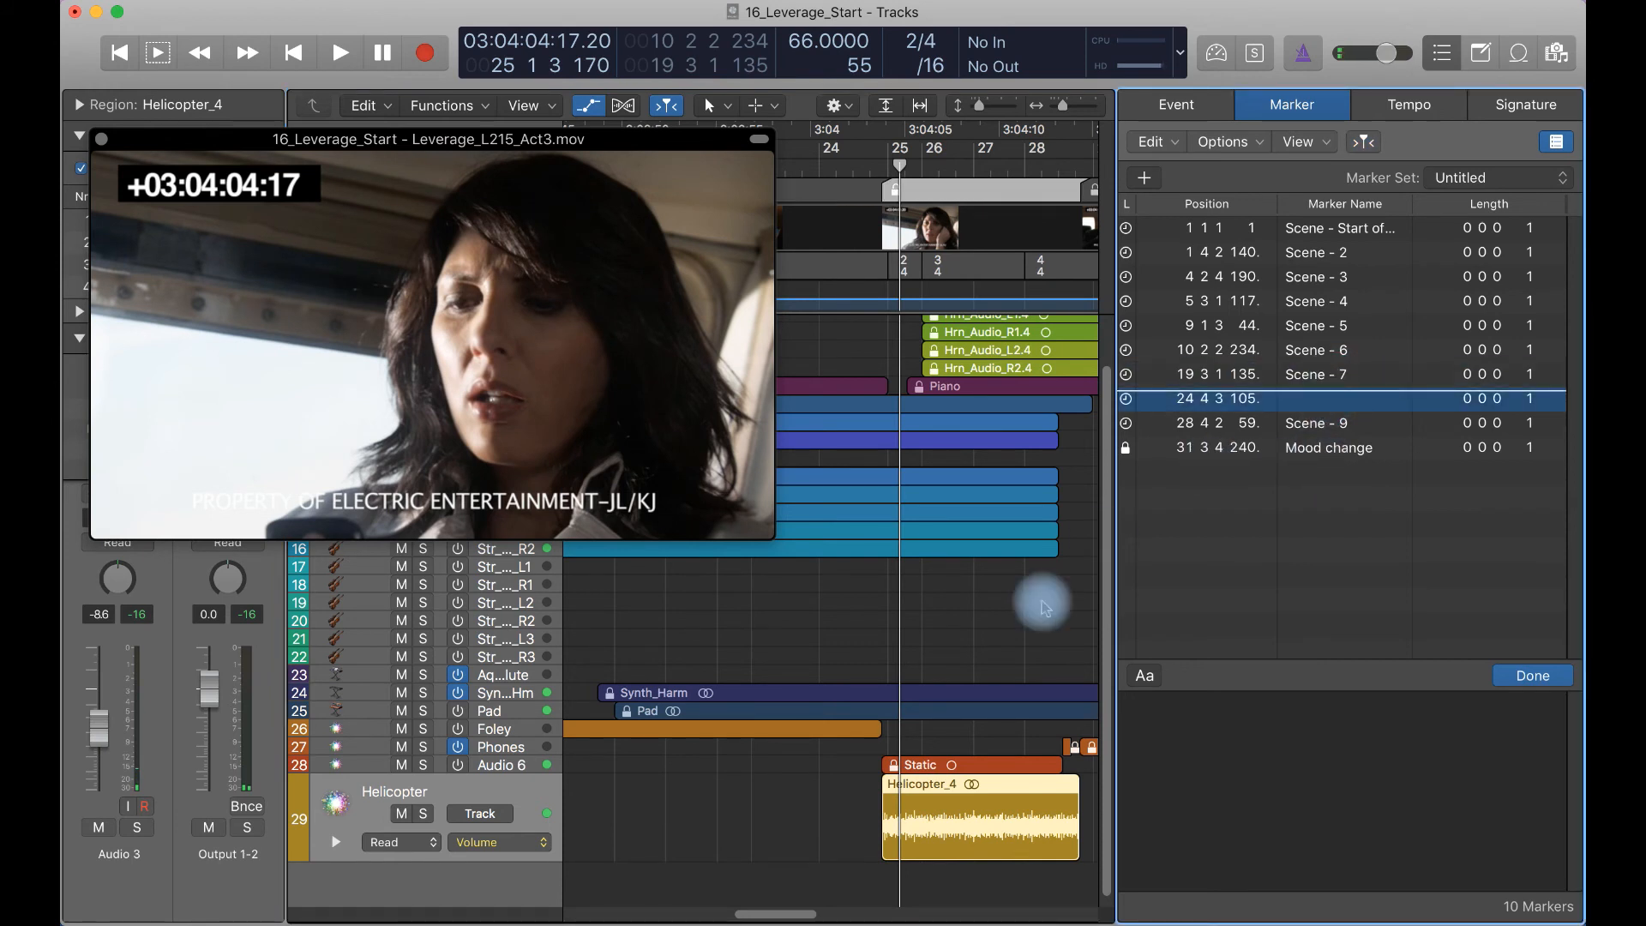
pyautogui.click(996, 809)
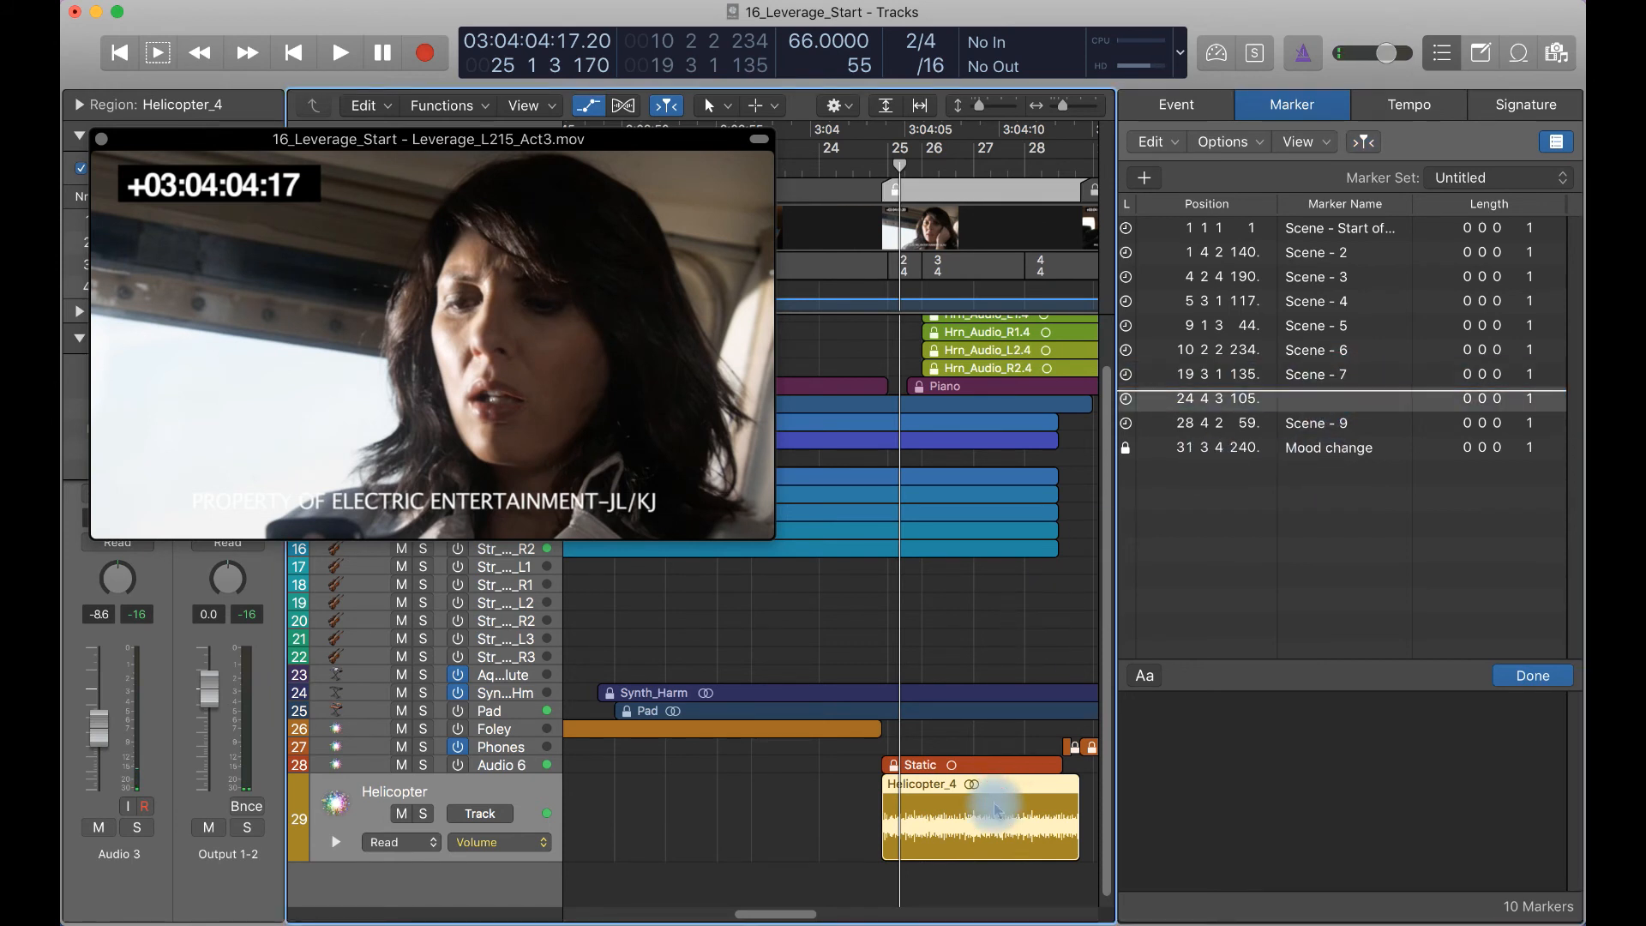
pyautogui.press('Delete')
pyautogui.click(1310, 375)
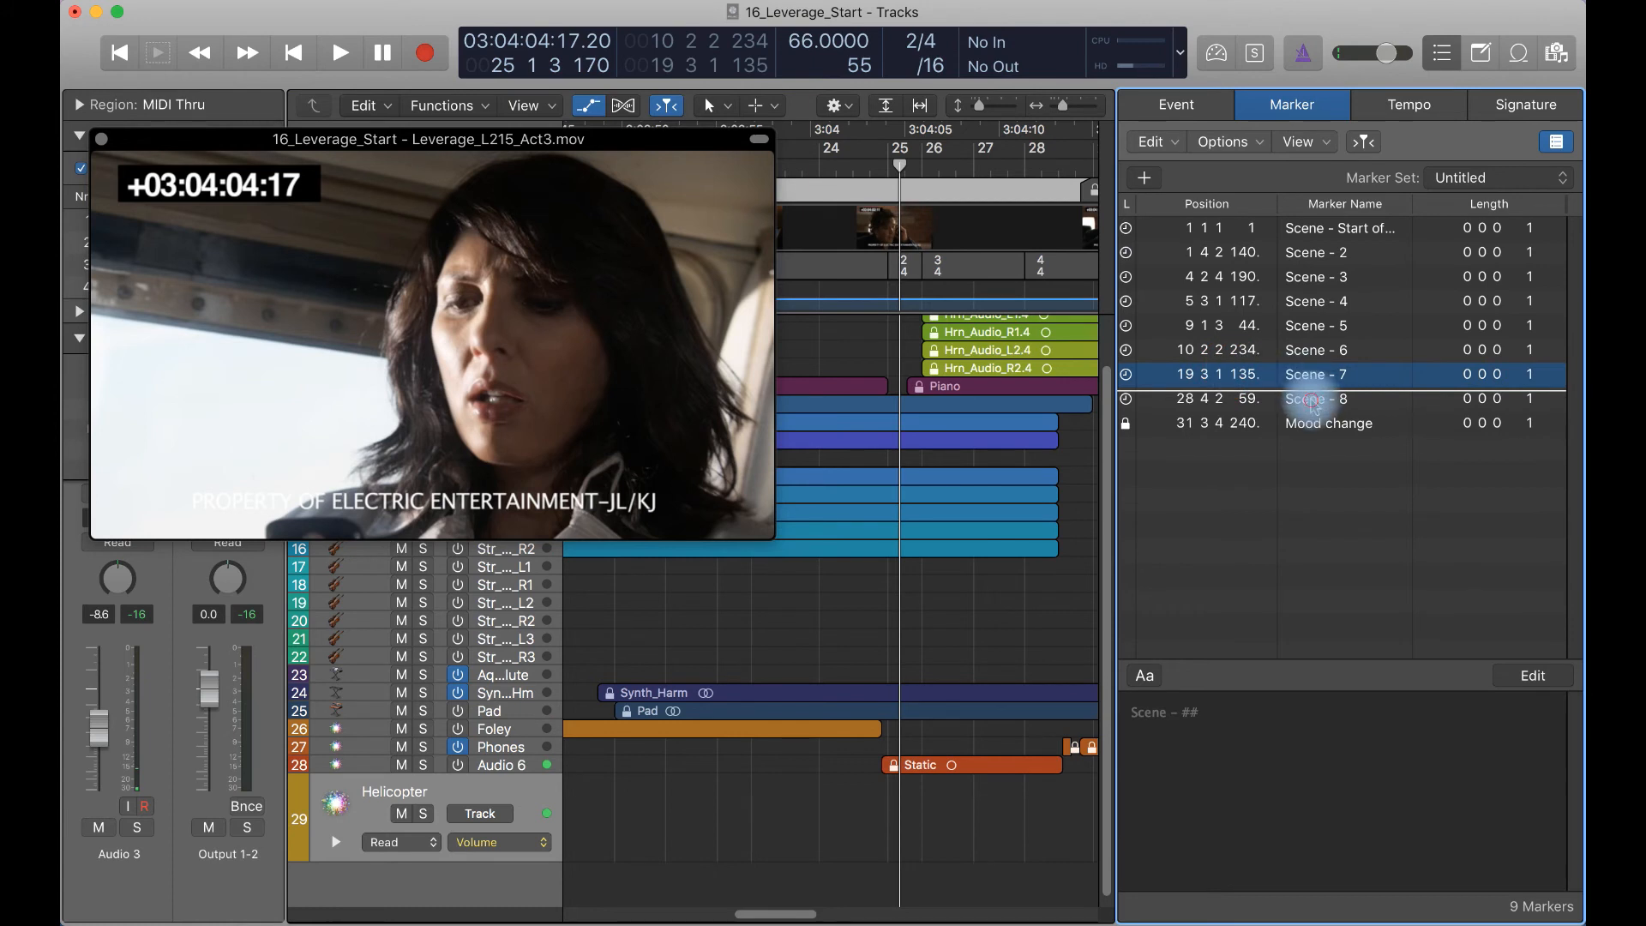
pyautogui.click(1314, 401)
pyautogui.hscroll(5, 989, 516)
pyautogui.hscroll(-6, 989, 516)
pyautogui.hscroll(3, 989, 516)
pyautogui.press('super+z')
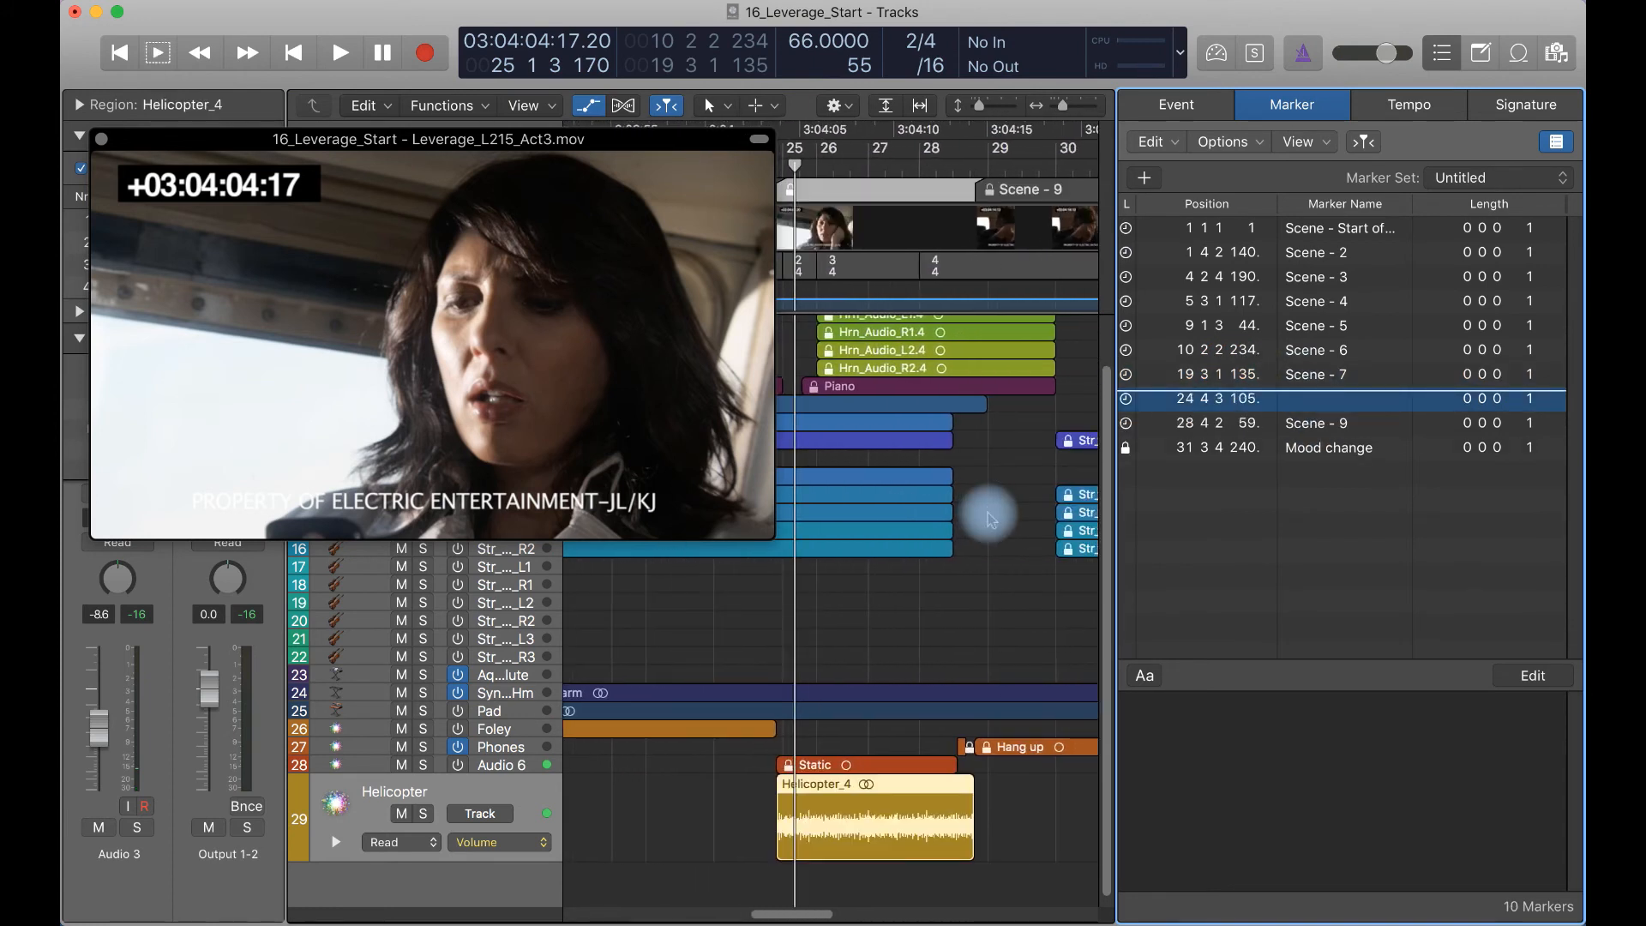
# Move the playhead to 24 4 3, and select the unnamed marker and the Helicopter_4 region there
pyautogui.hscroll(-3, 988, 516)
pyautogui.moveTo(886, 167); pyautogui.dragTo(894, 174)
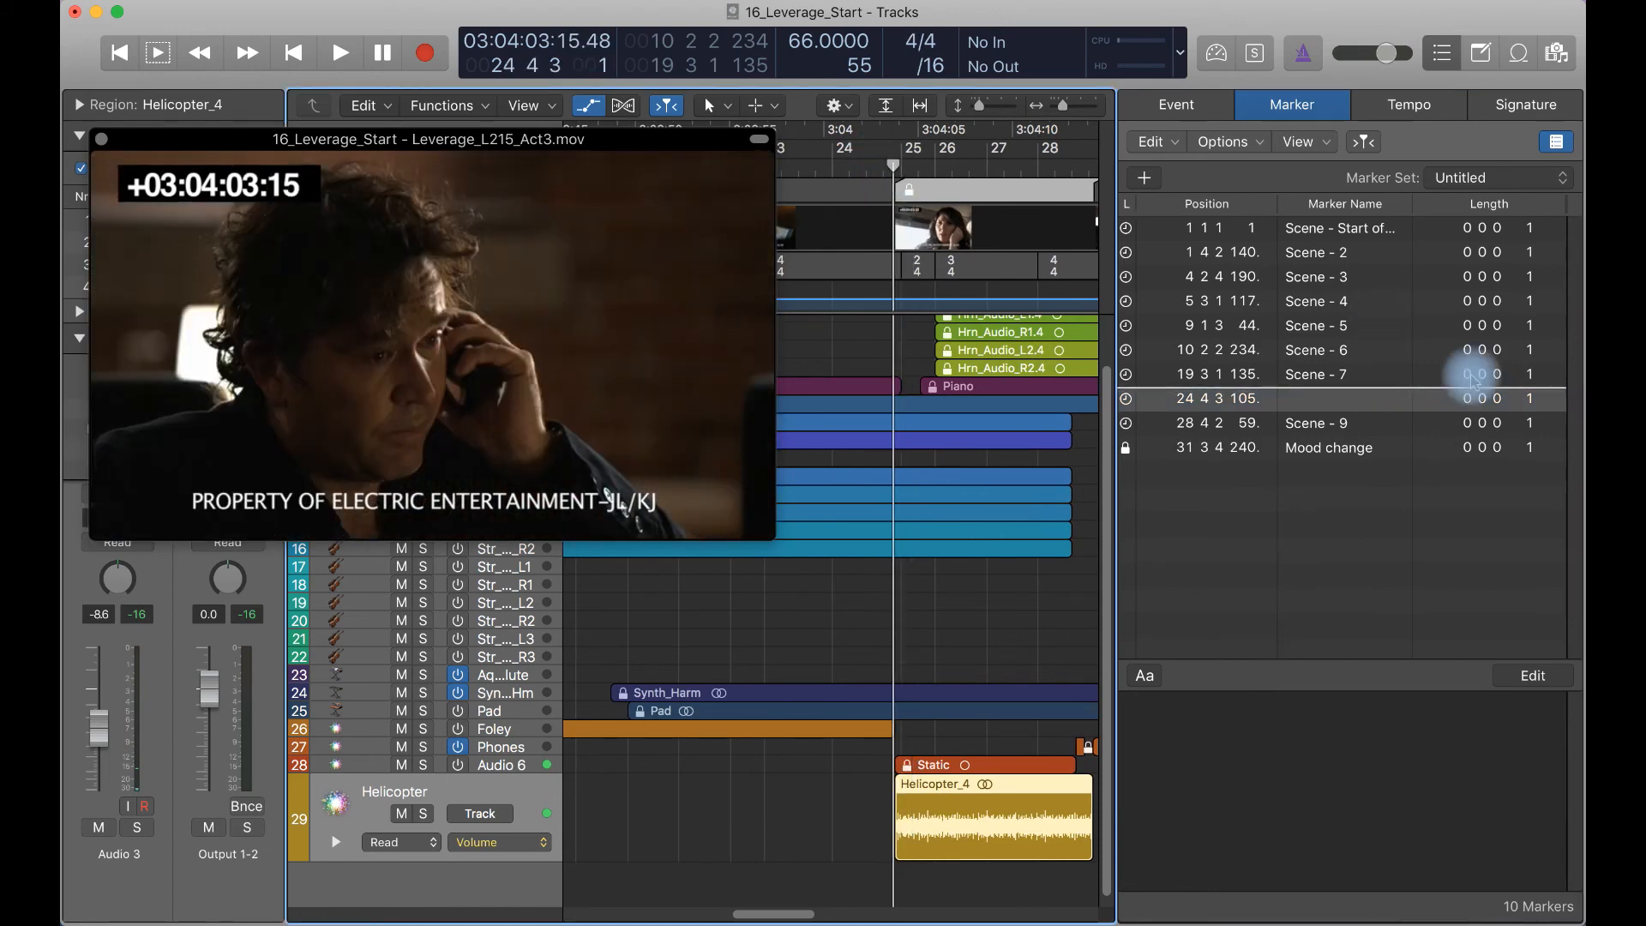
pyautogui.click(1348, 396)
pyautogui.click(977, 823)
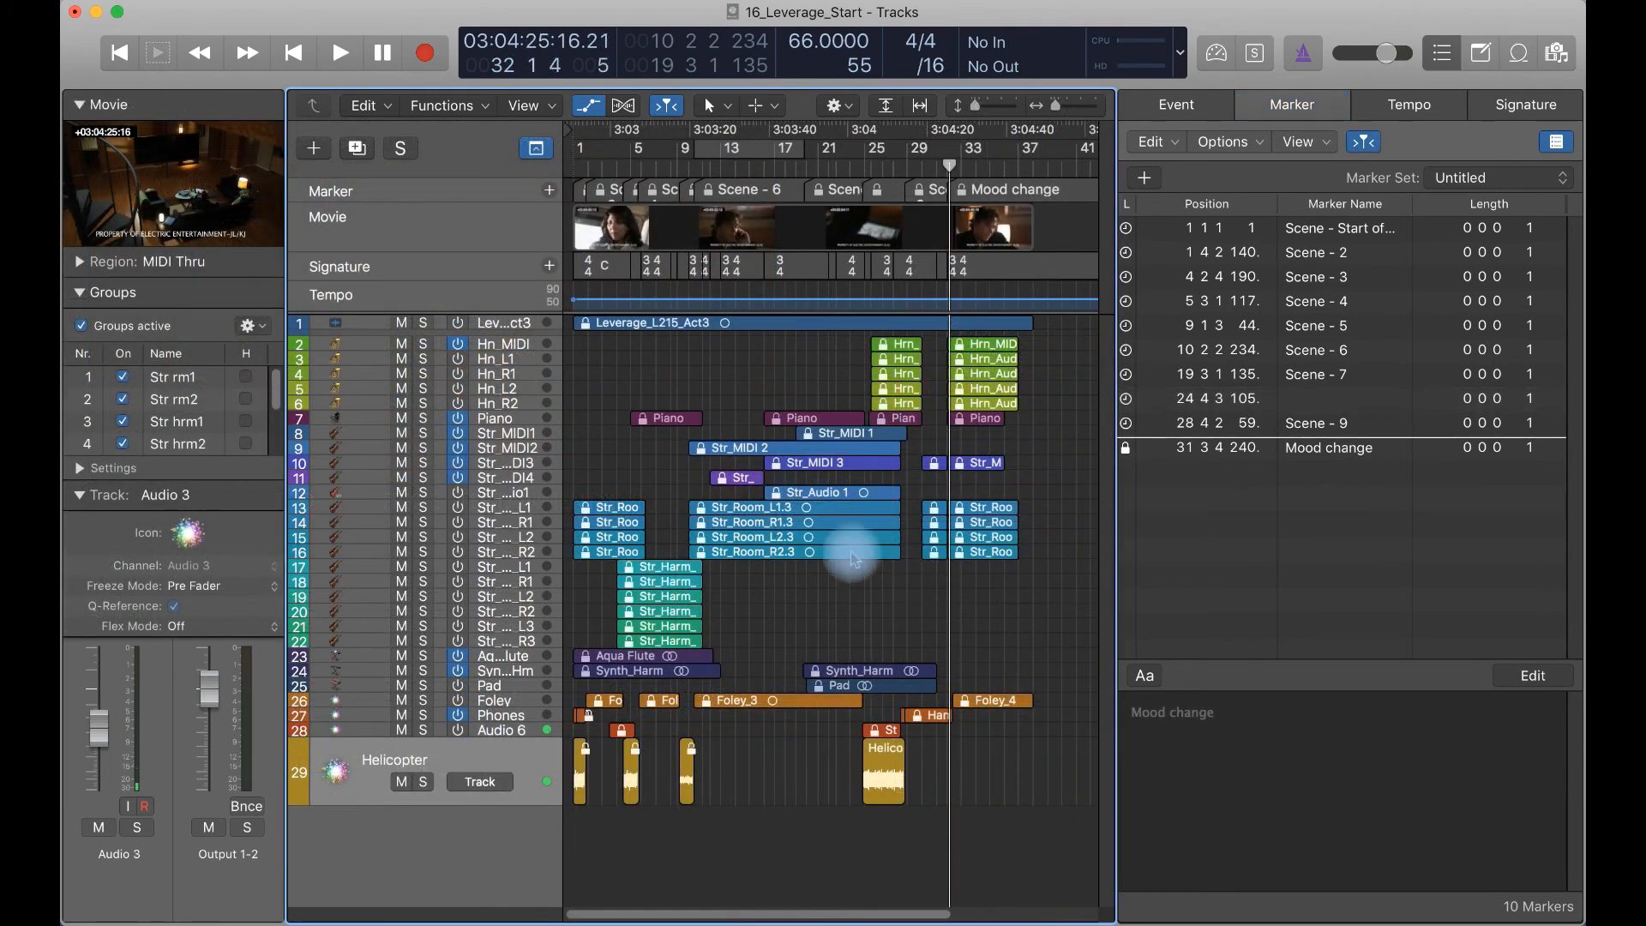
# Play the project briefly from the start of the first Piano region and from the start of Str_MIDI 2
pyautogui.click(751, 709)
pyautogui.click(794, 807)
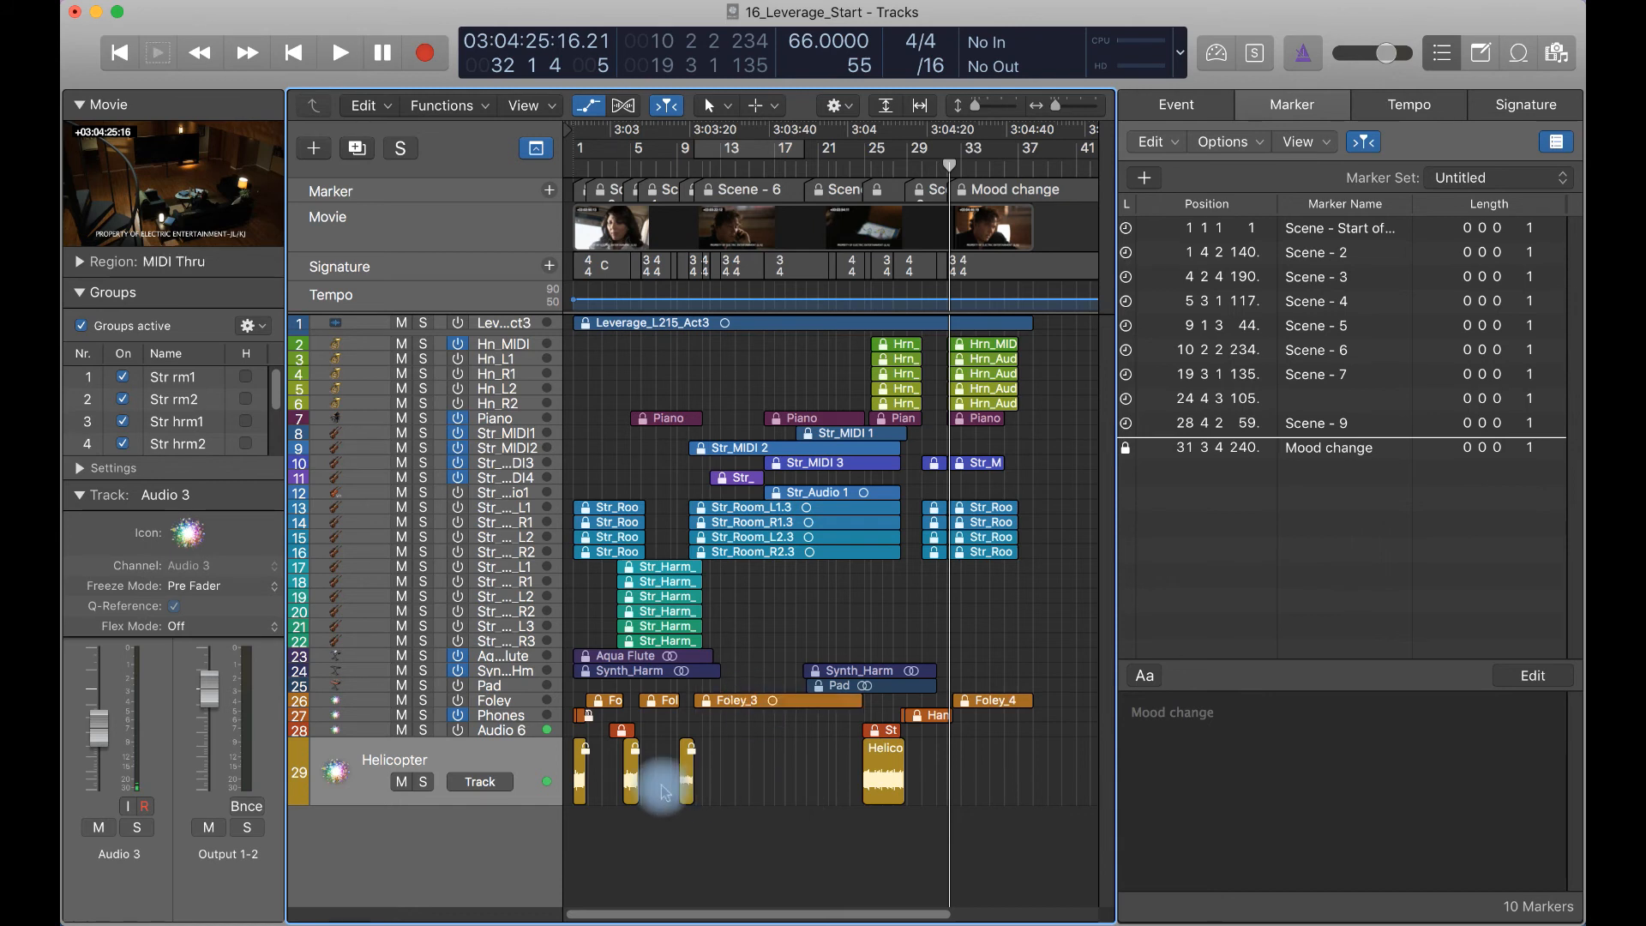
pyautogui.click(667, 420)
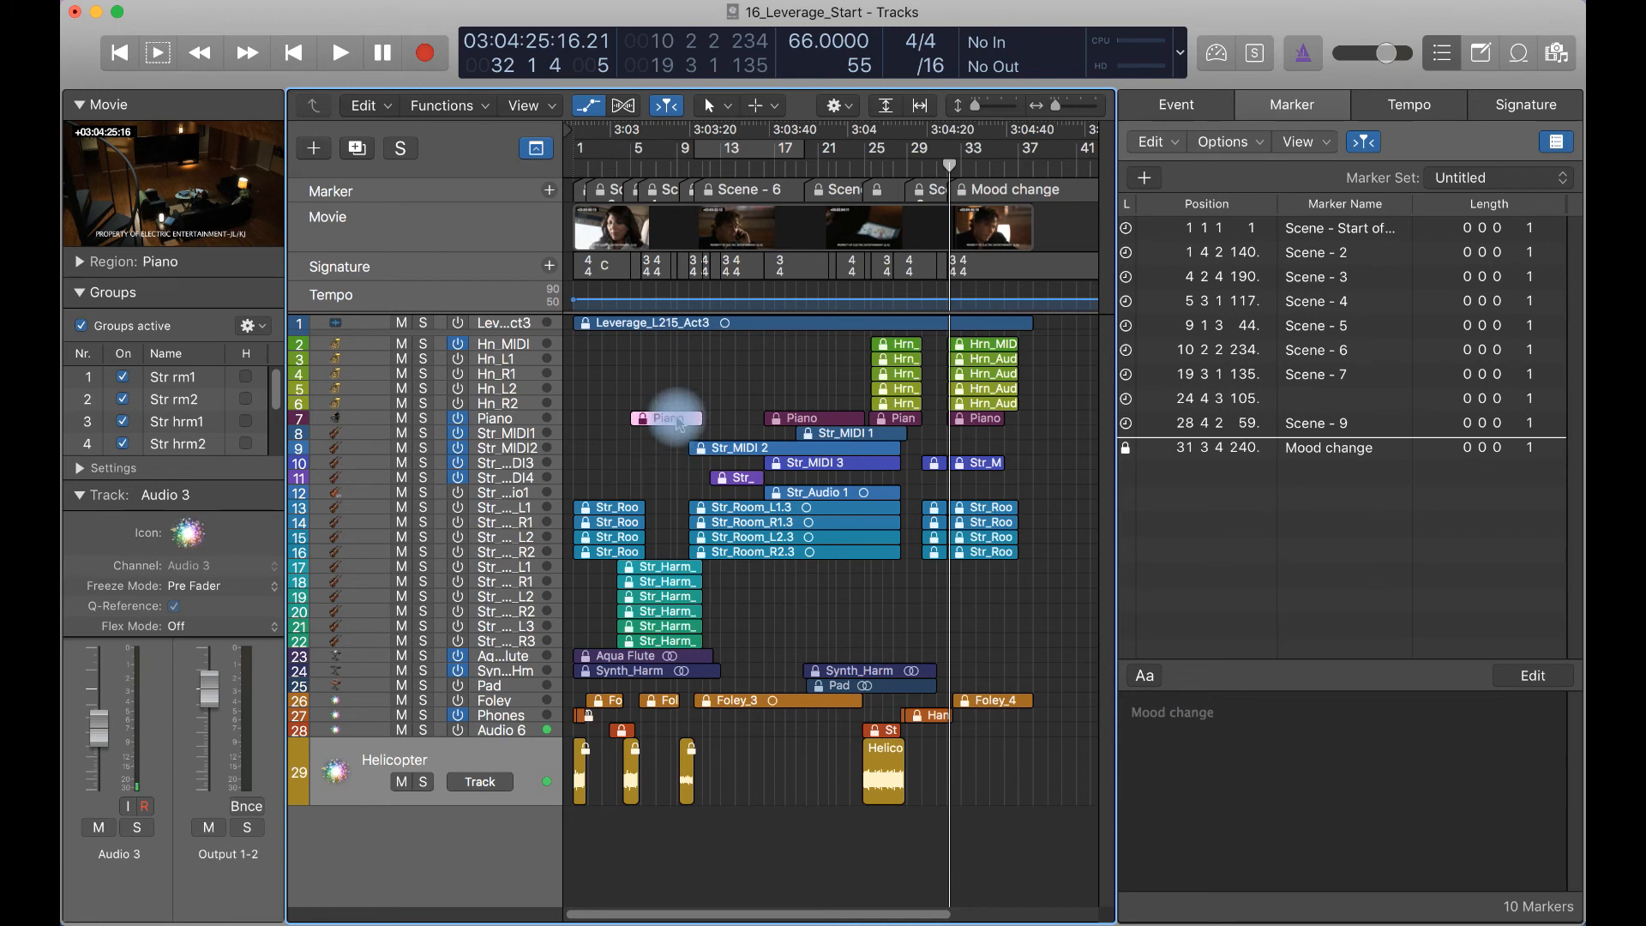
pyautogui.hotkey('shift', 'space')
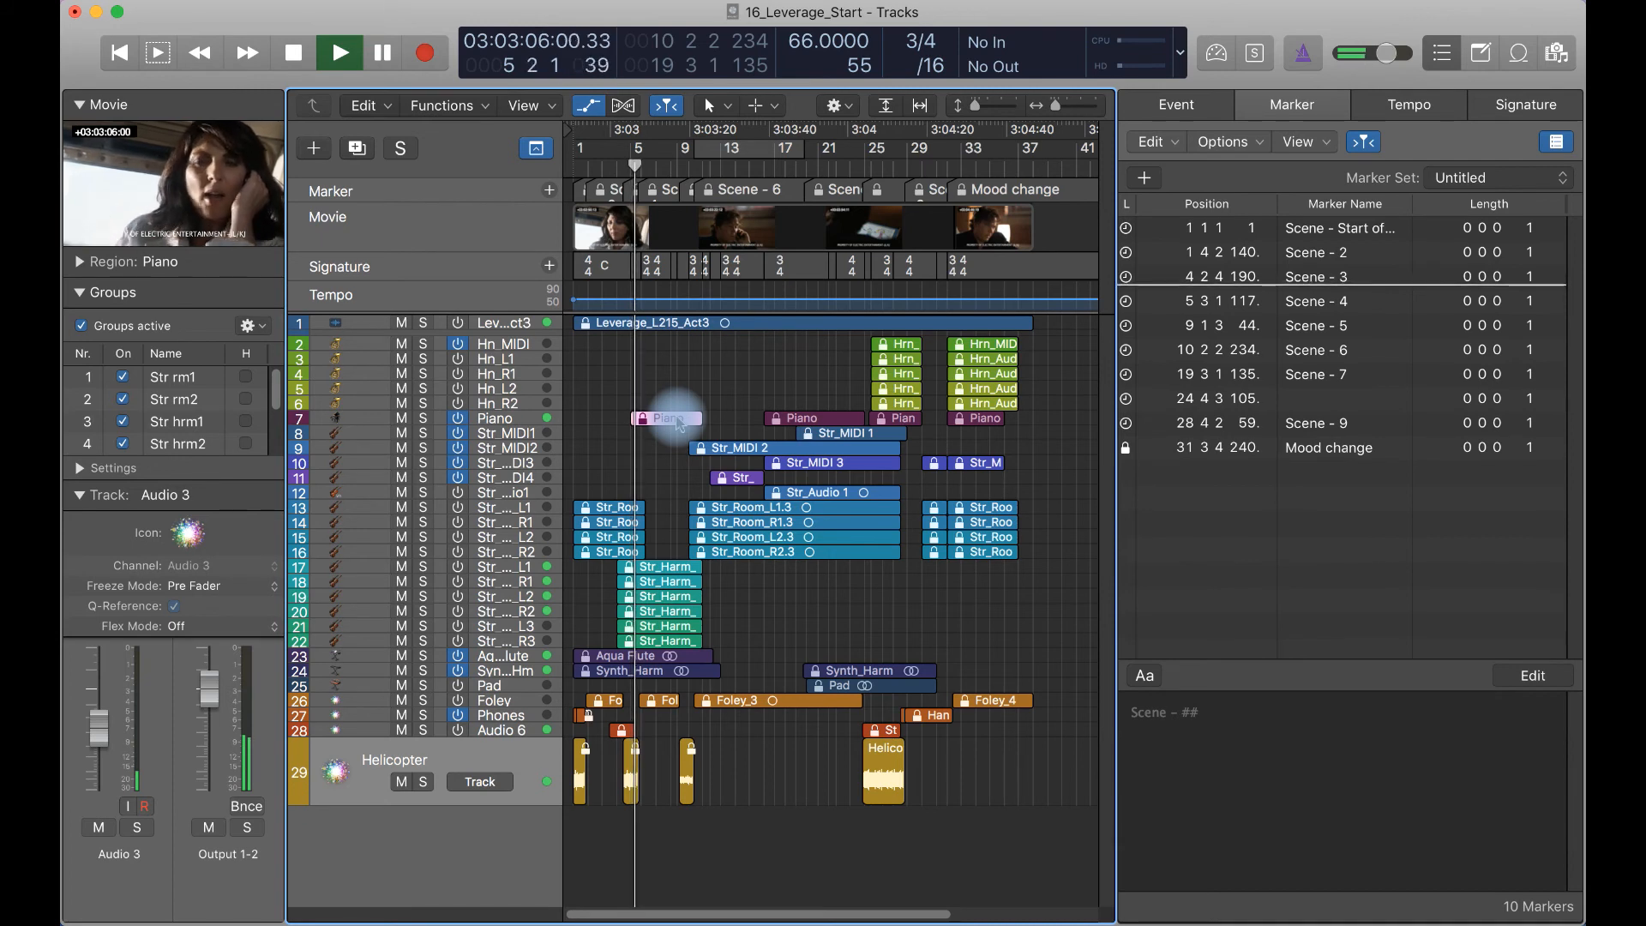
pyautogui.click(742, 451)
pyautogui.hotkey('shift', 'space')
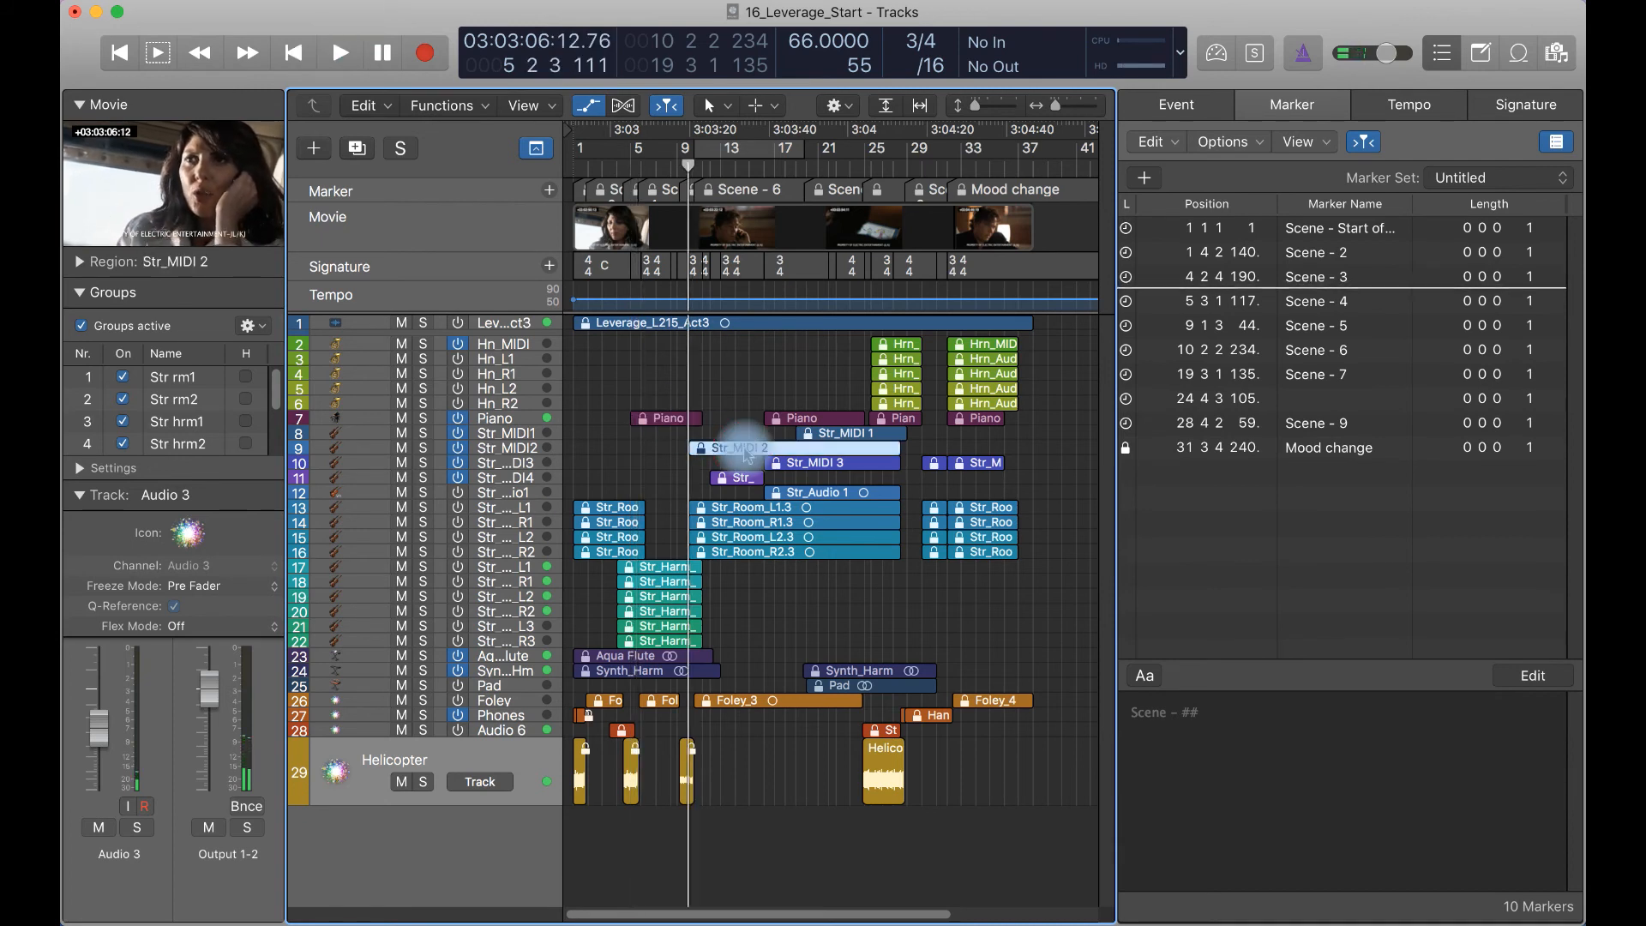
pyautogui.press('space')
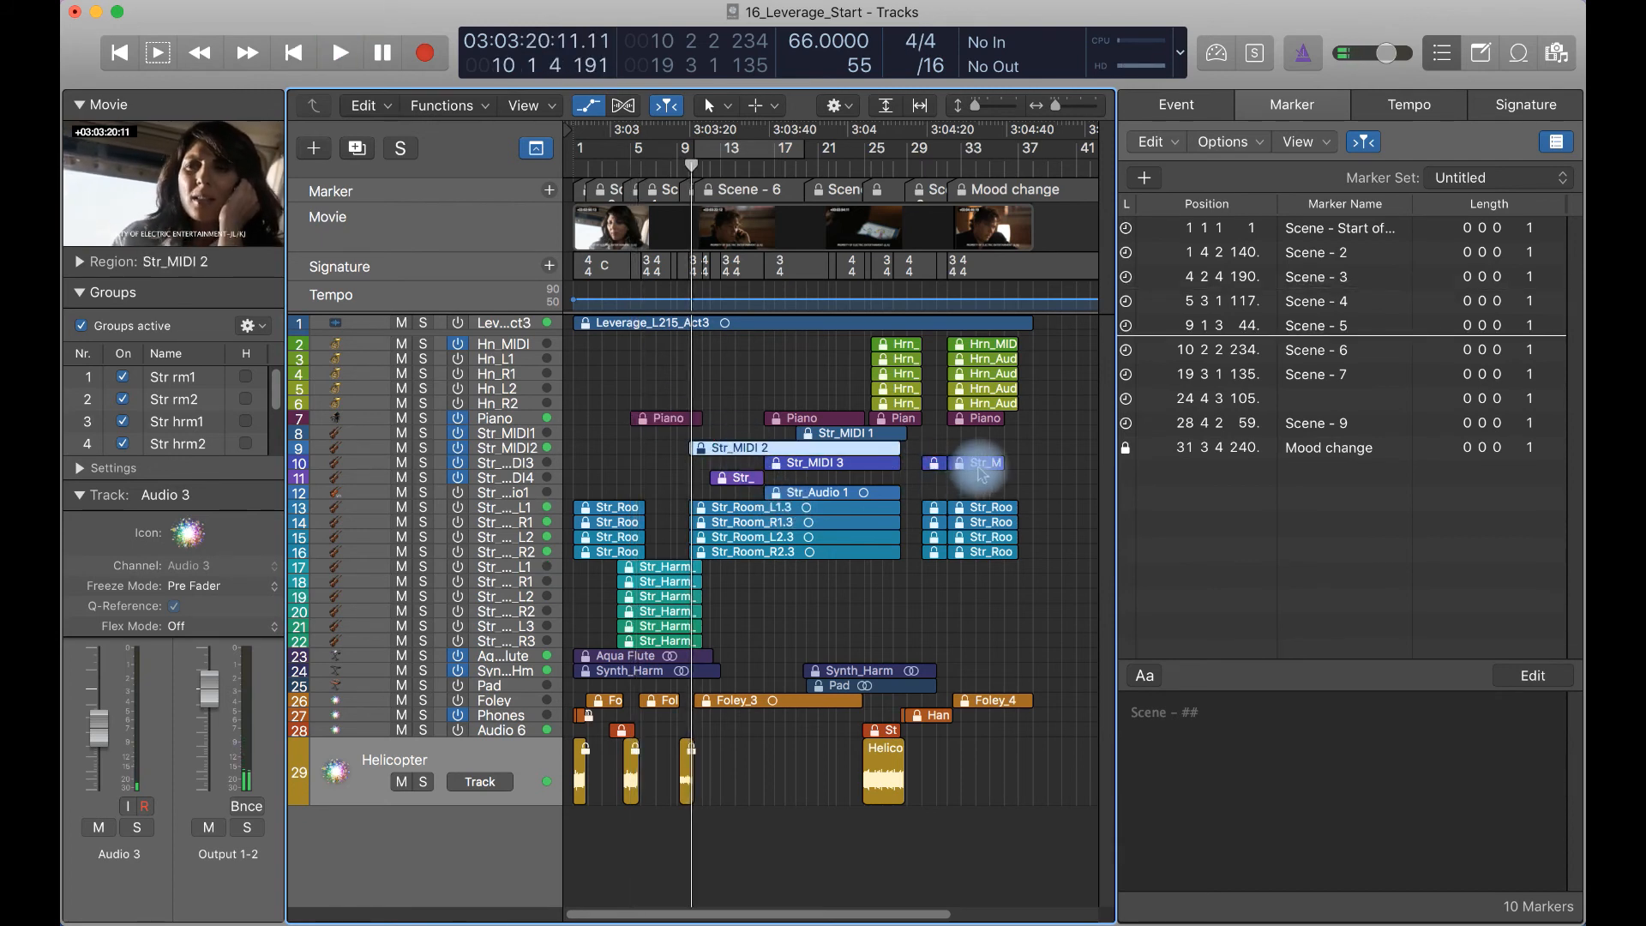
# Play the project briefly from the start of the last Str_MIDI 3 region and from the start of Foley_3
pyautogui.click(981, 470)
pyautogui.hotkey('shift', 'space')
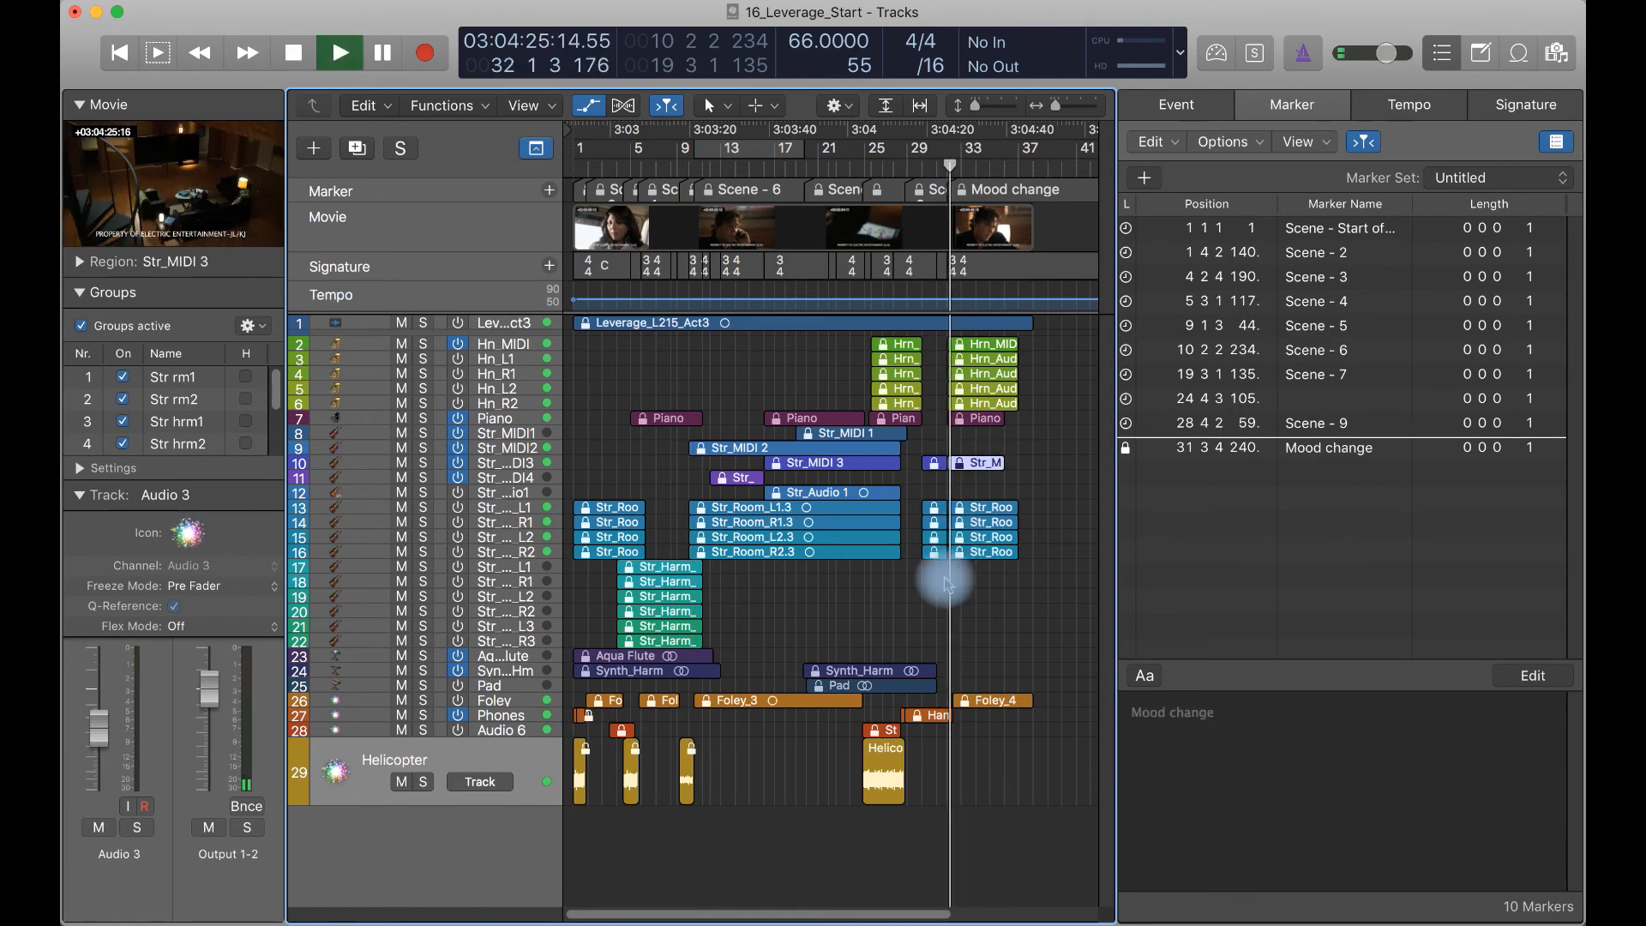
pyautogui.press('space')
pyautogui.click(747, 707)
pyautogui.hotkey('shift', 'space')
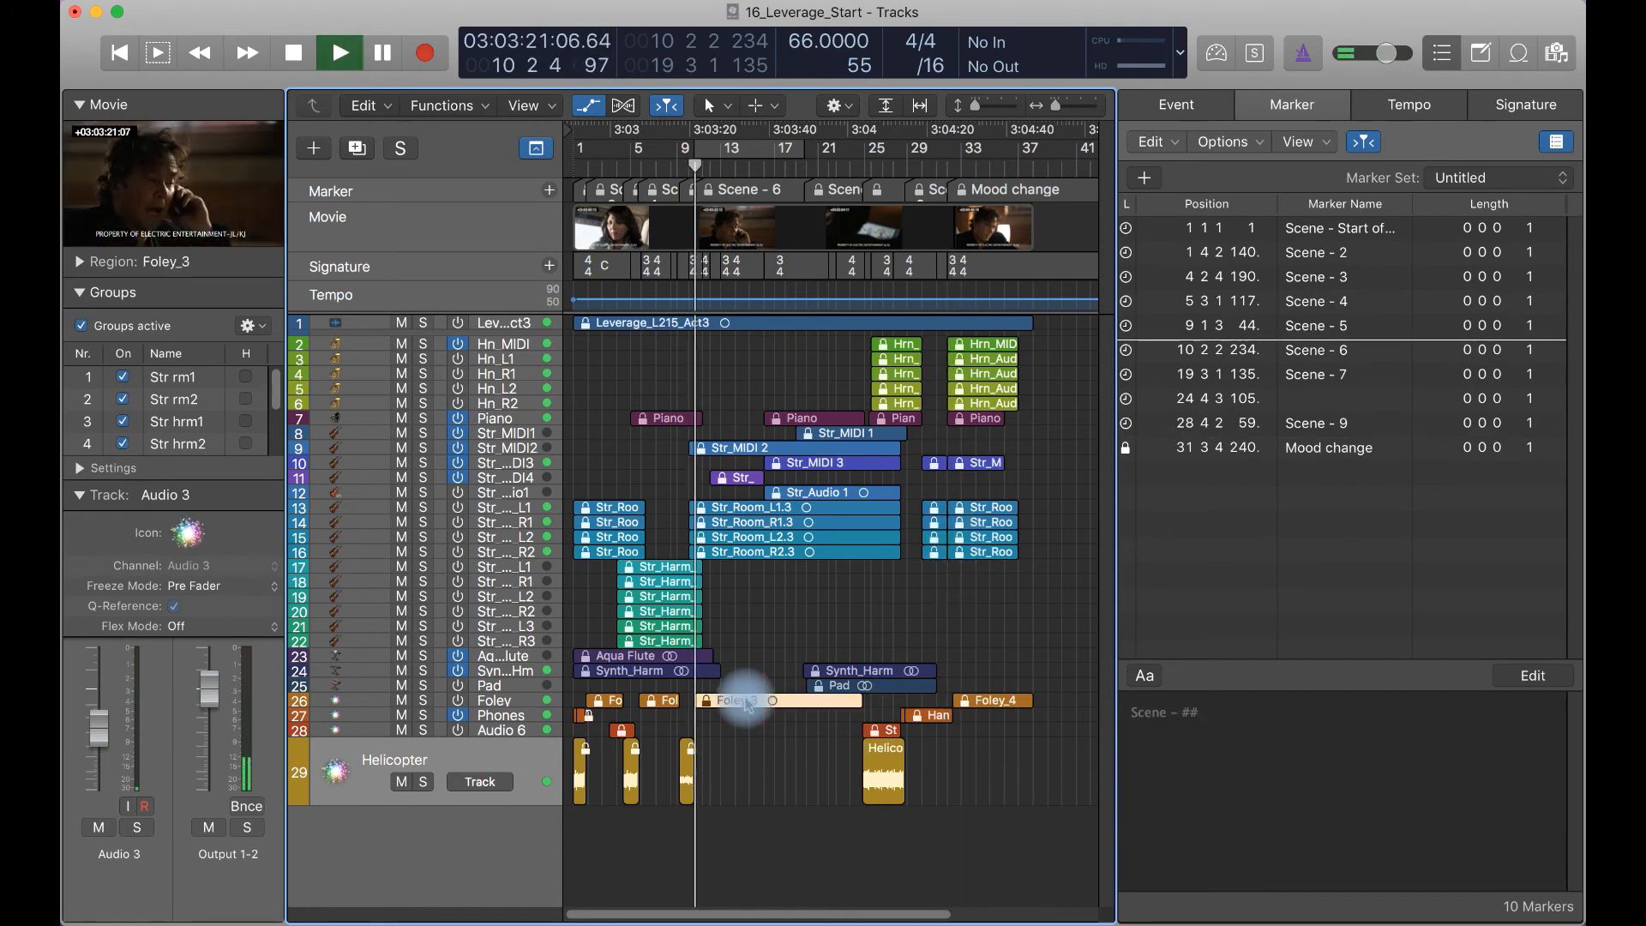
pyautogui.hotkey('shift', 'space')
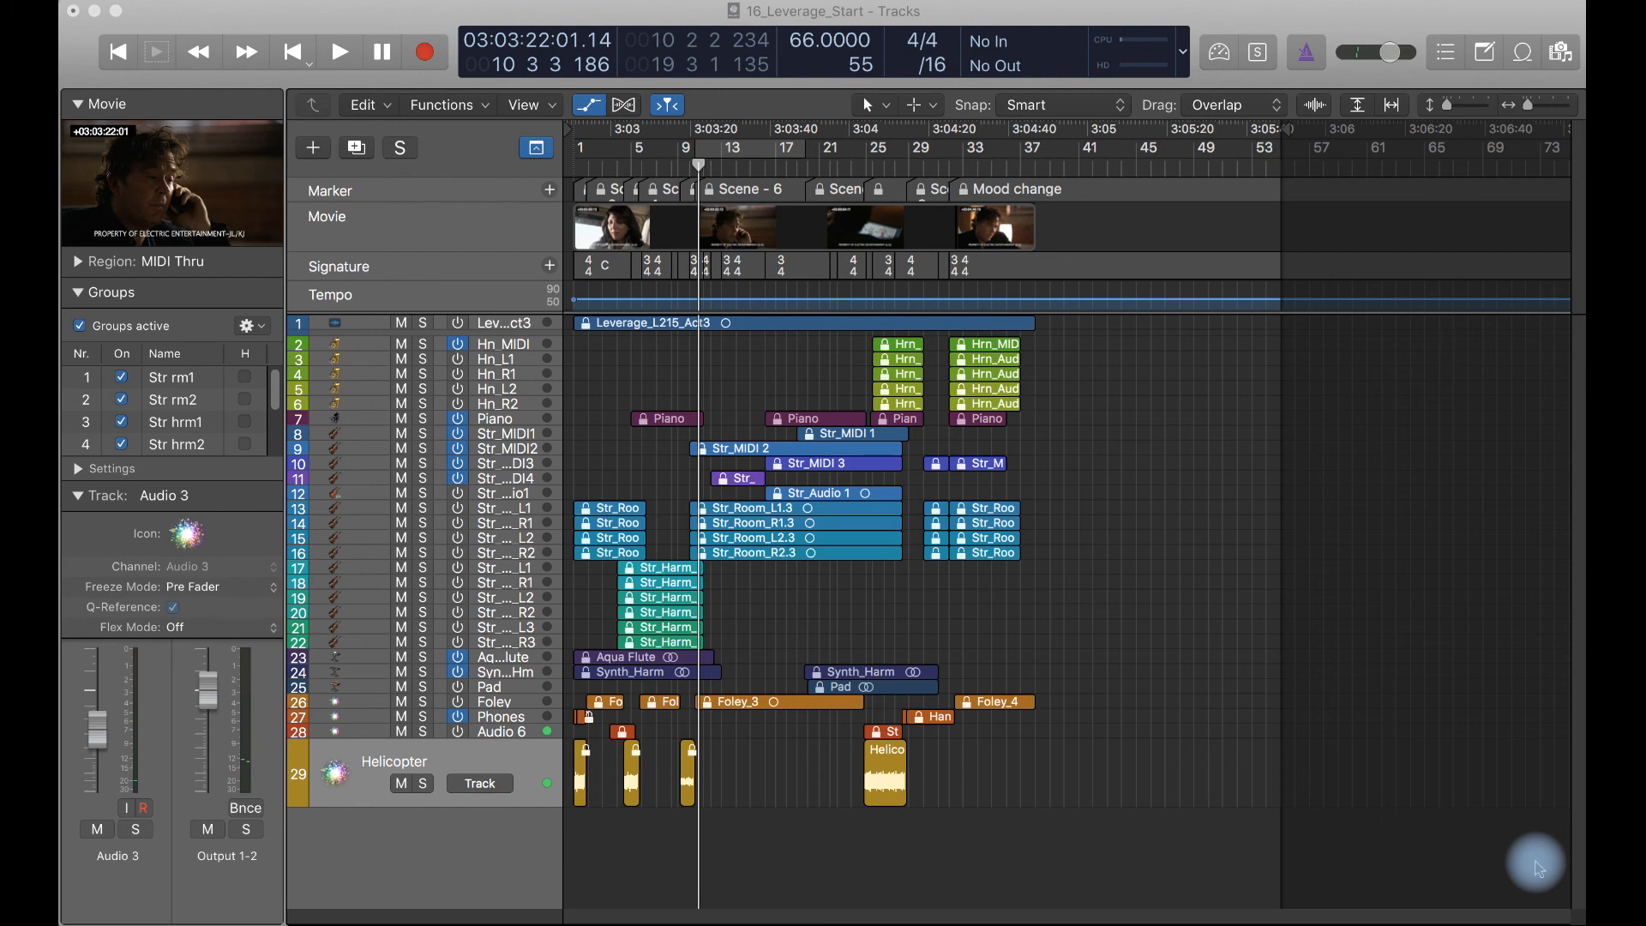
# Review the audio format, sample rate and bit depth options for exporting audio to the movie, and cancel the export
pyautogui.click(1358, 776)
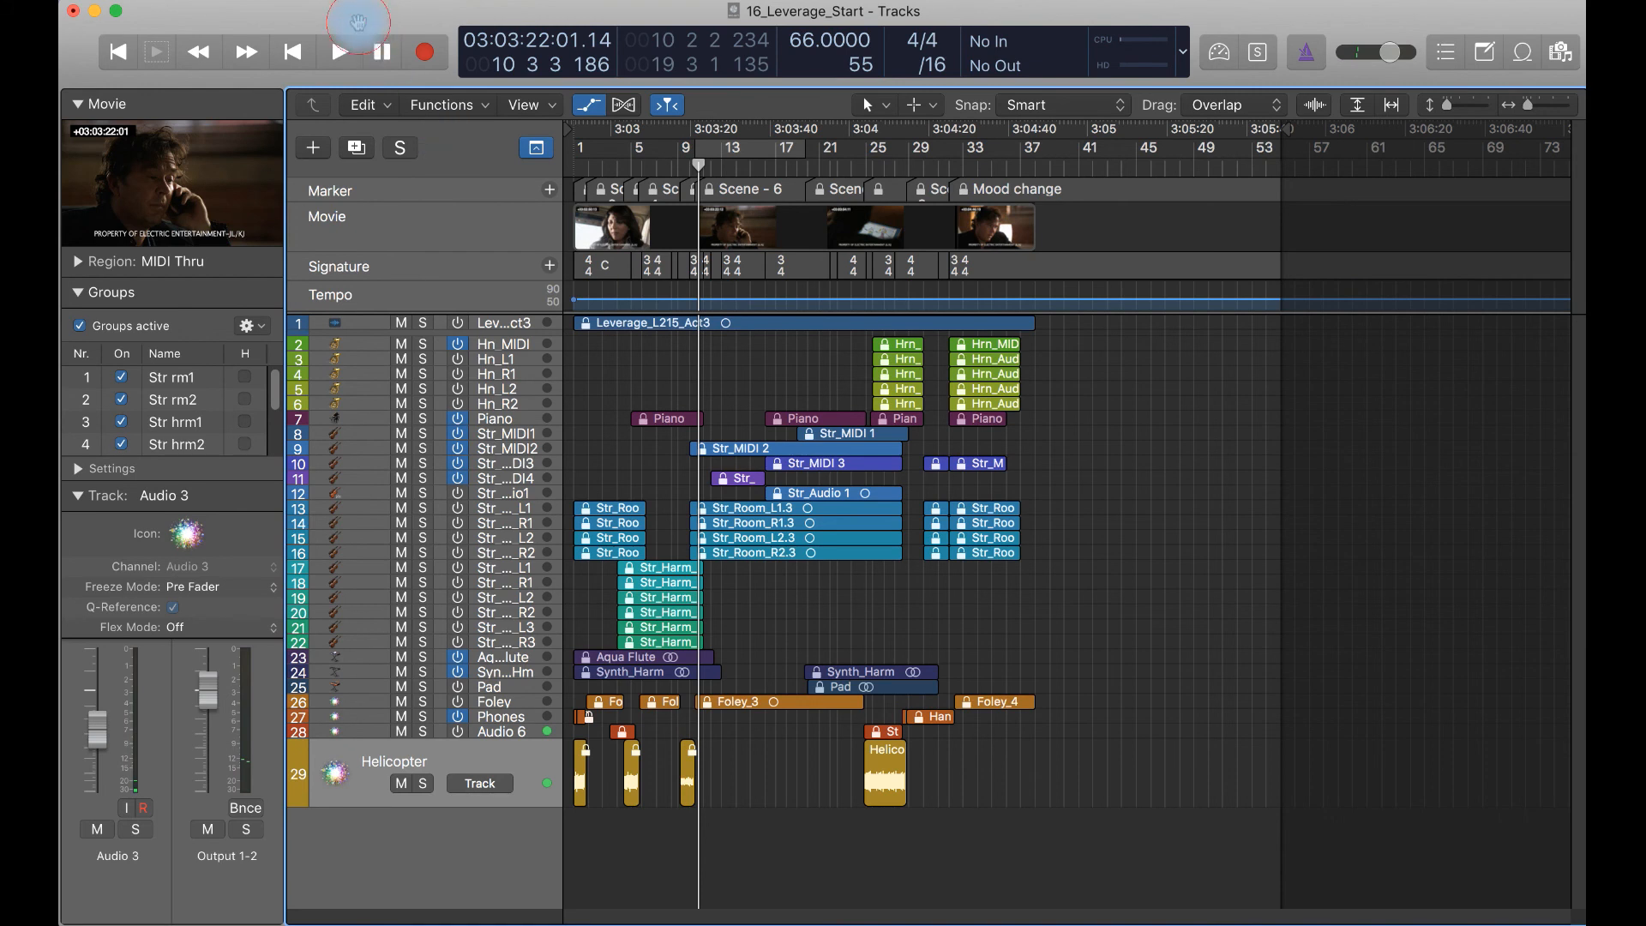
pyautogui.click(262, 2)
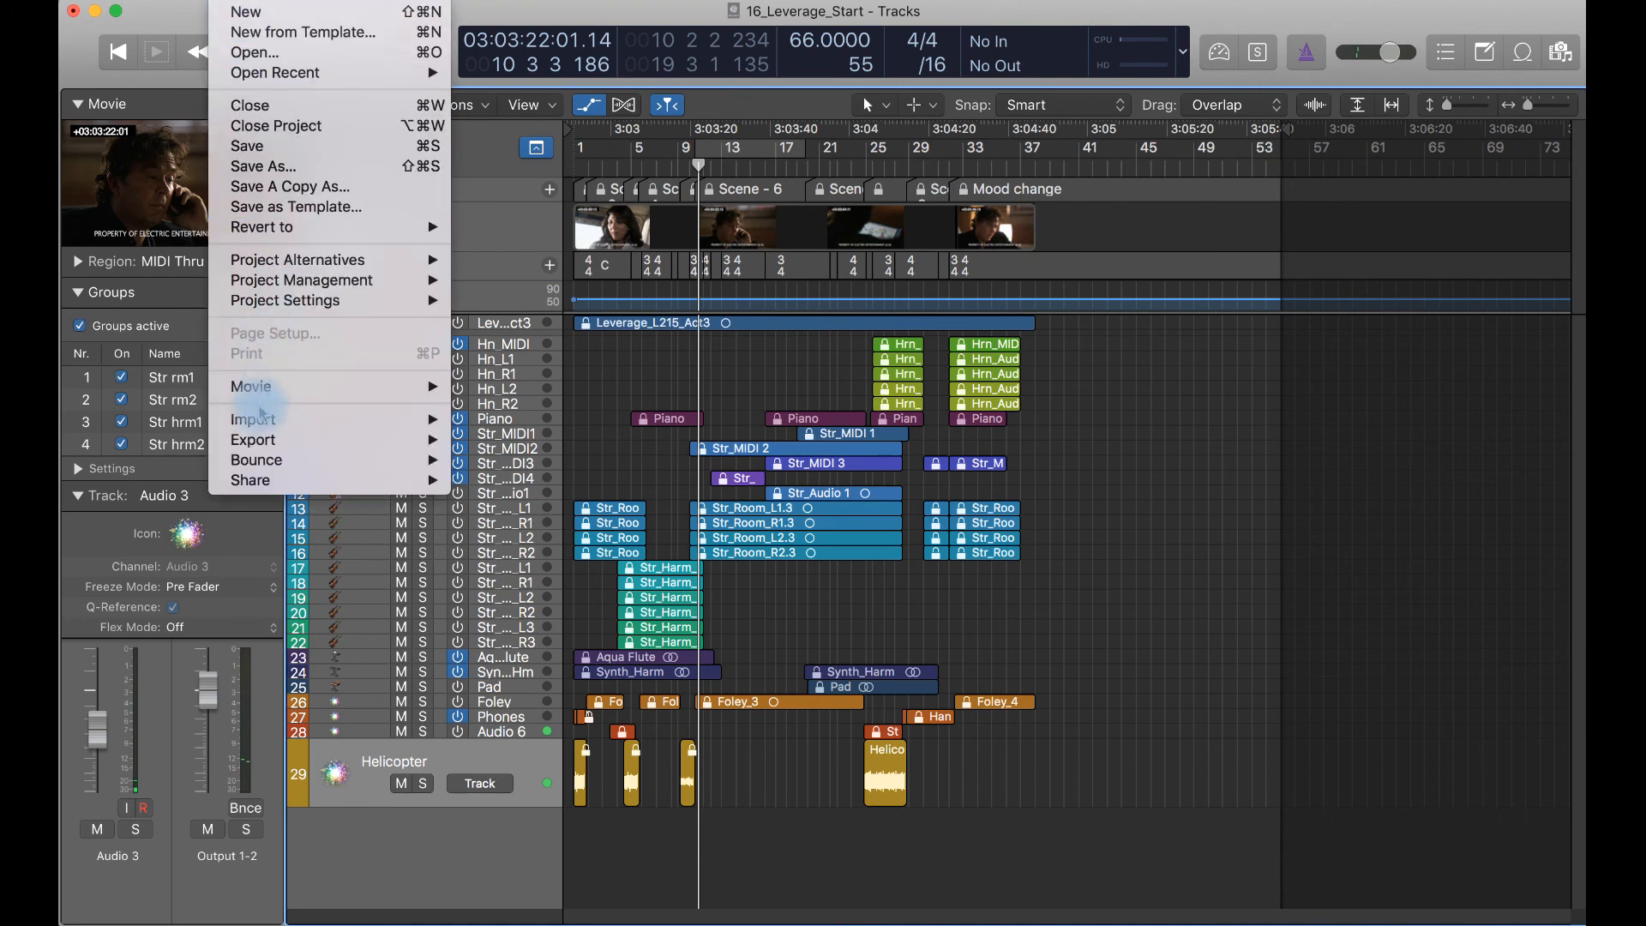
pyautogui.moveTo(263, 400)
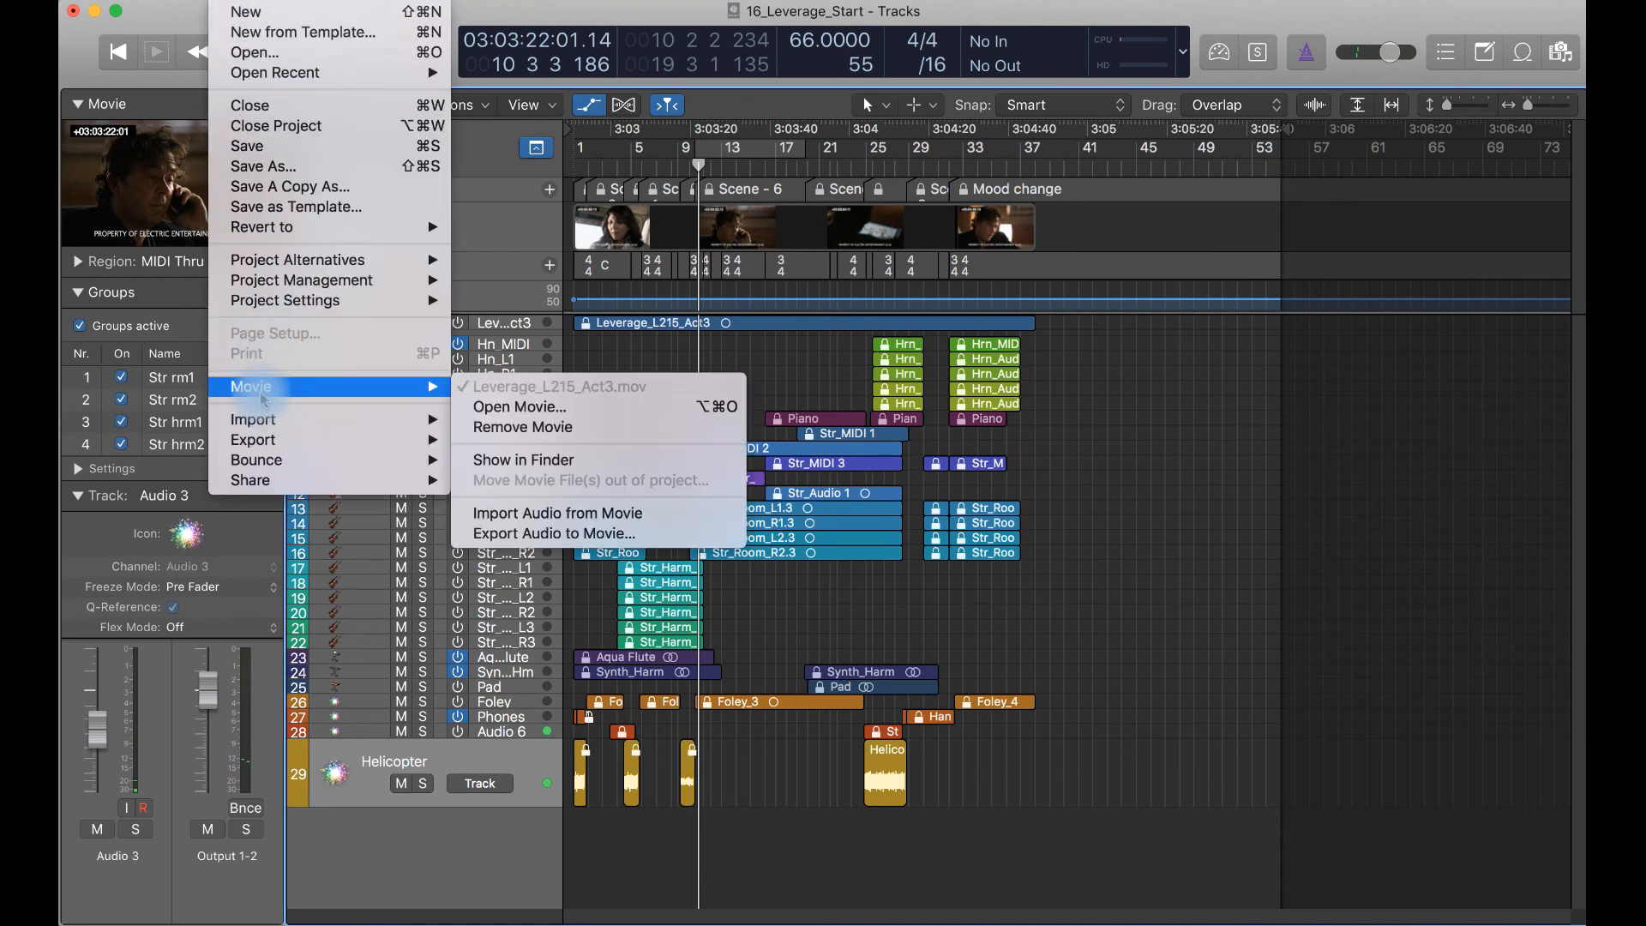
pyautogui.click(566, 540)
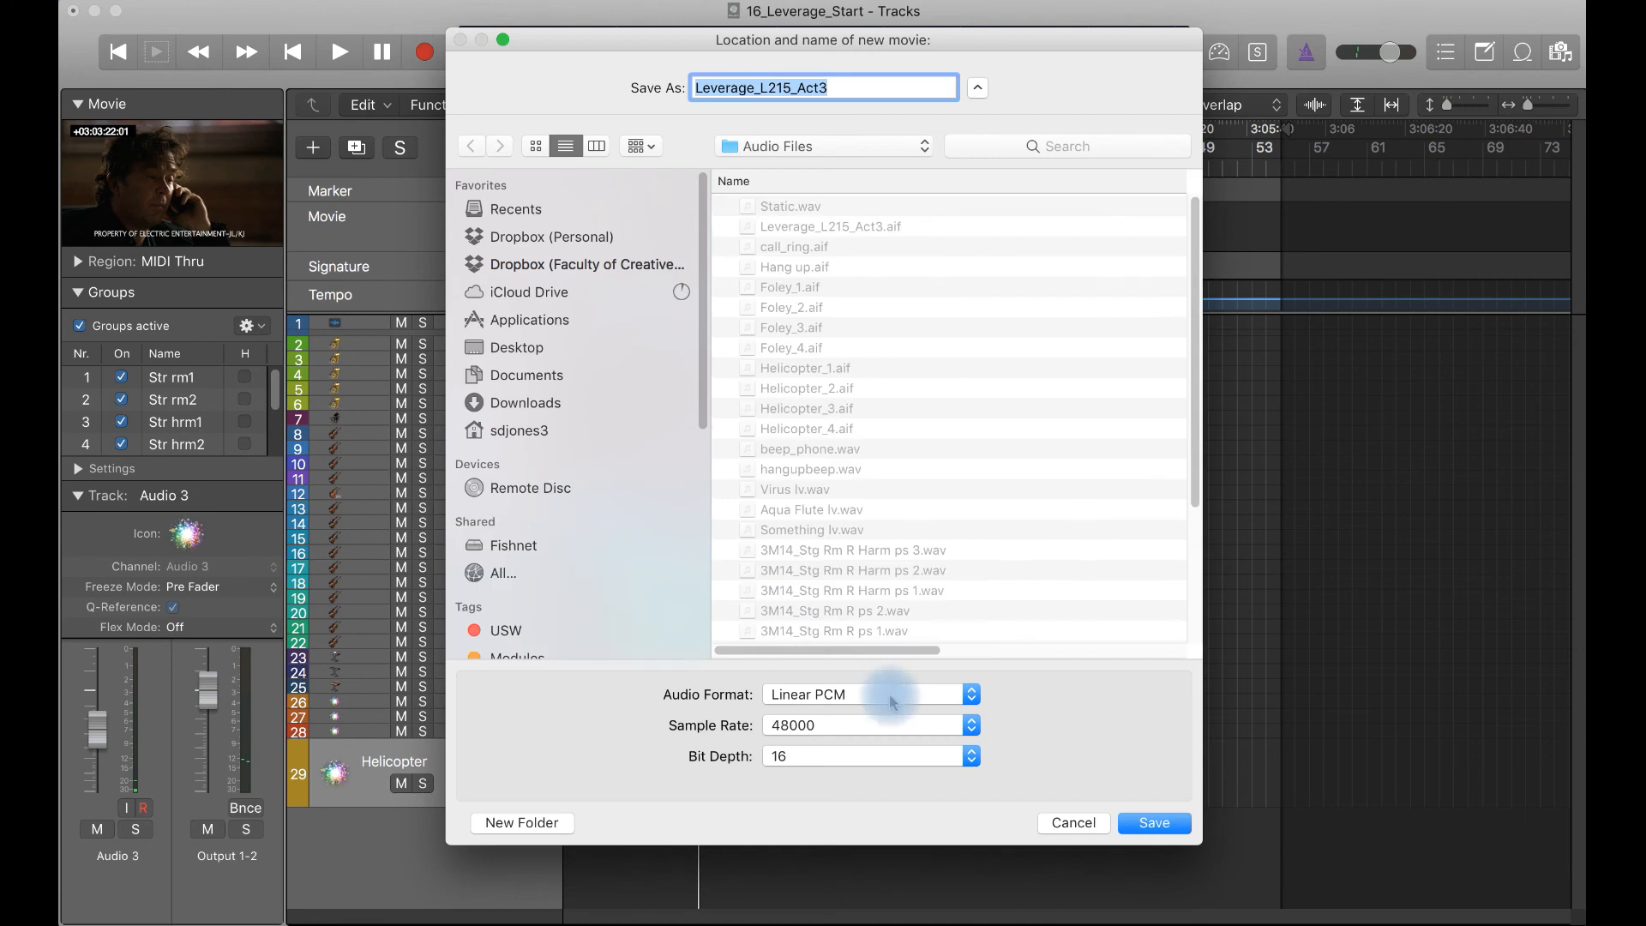
pyautogui.click(1072, 821)
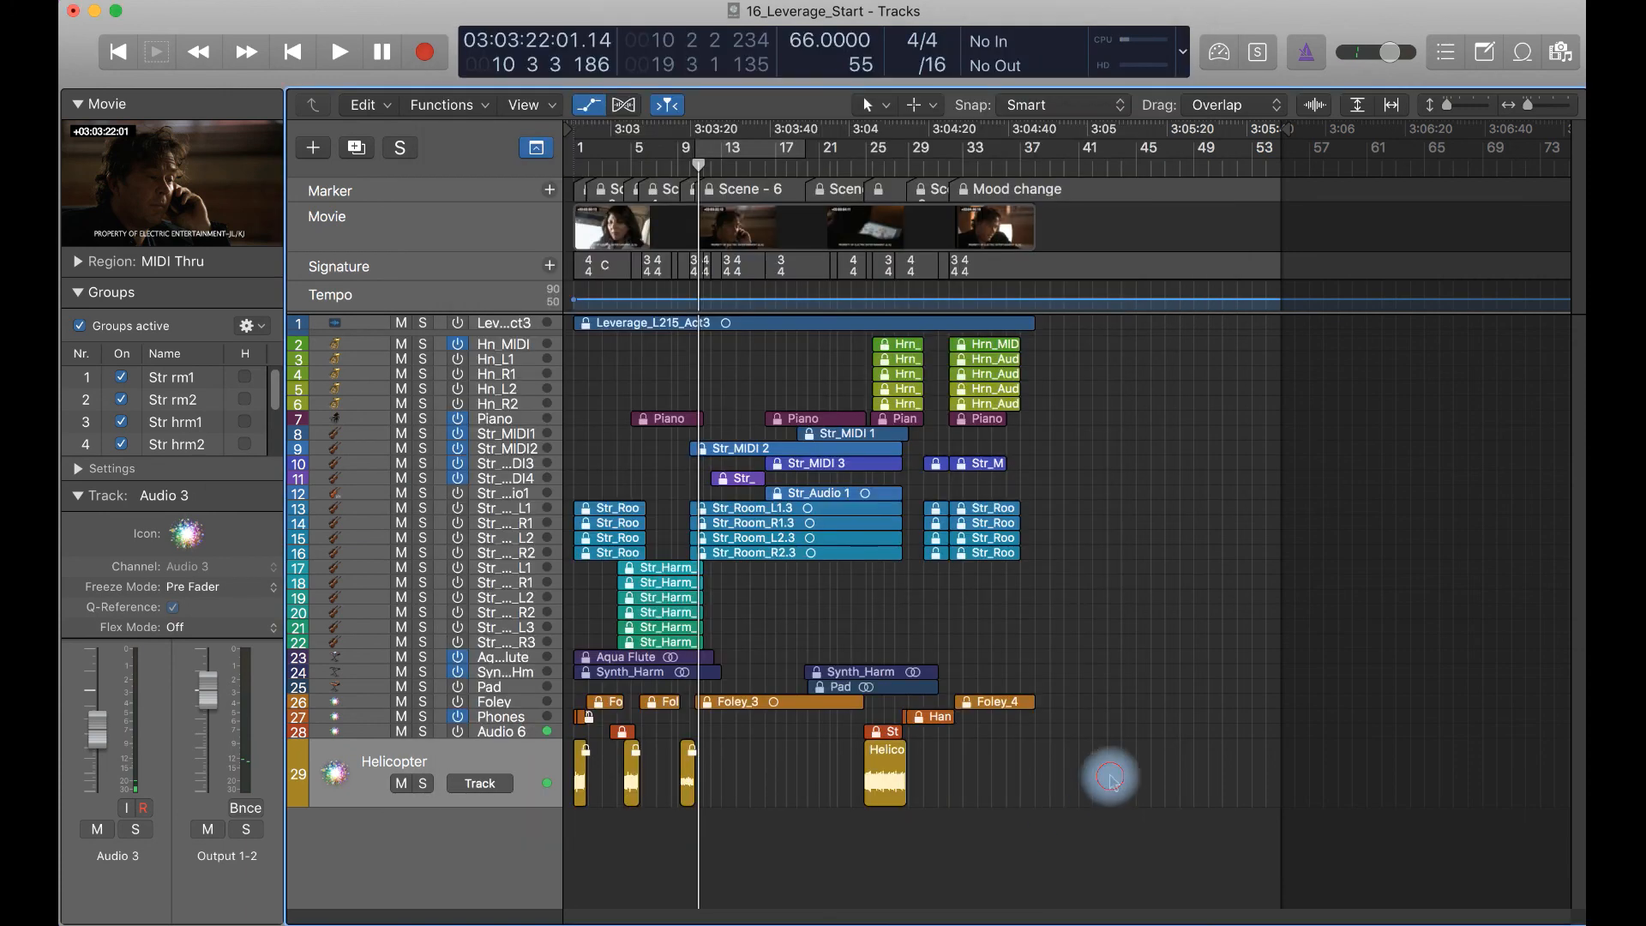
# Select all regions and set up the audio export to the movie with AAC format and a 192 kbps bit rate
pyautogui.moveTo(1111, 844); pyautogui.dragTo(514, 310)
pyautogui.click(228, 0)
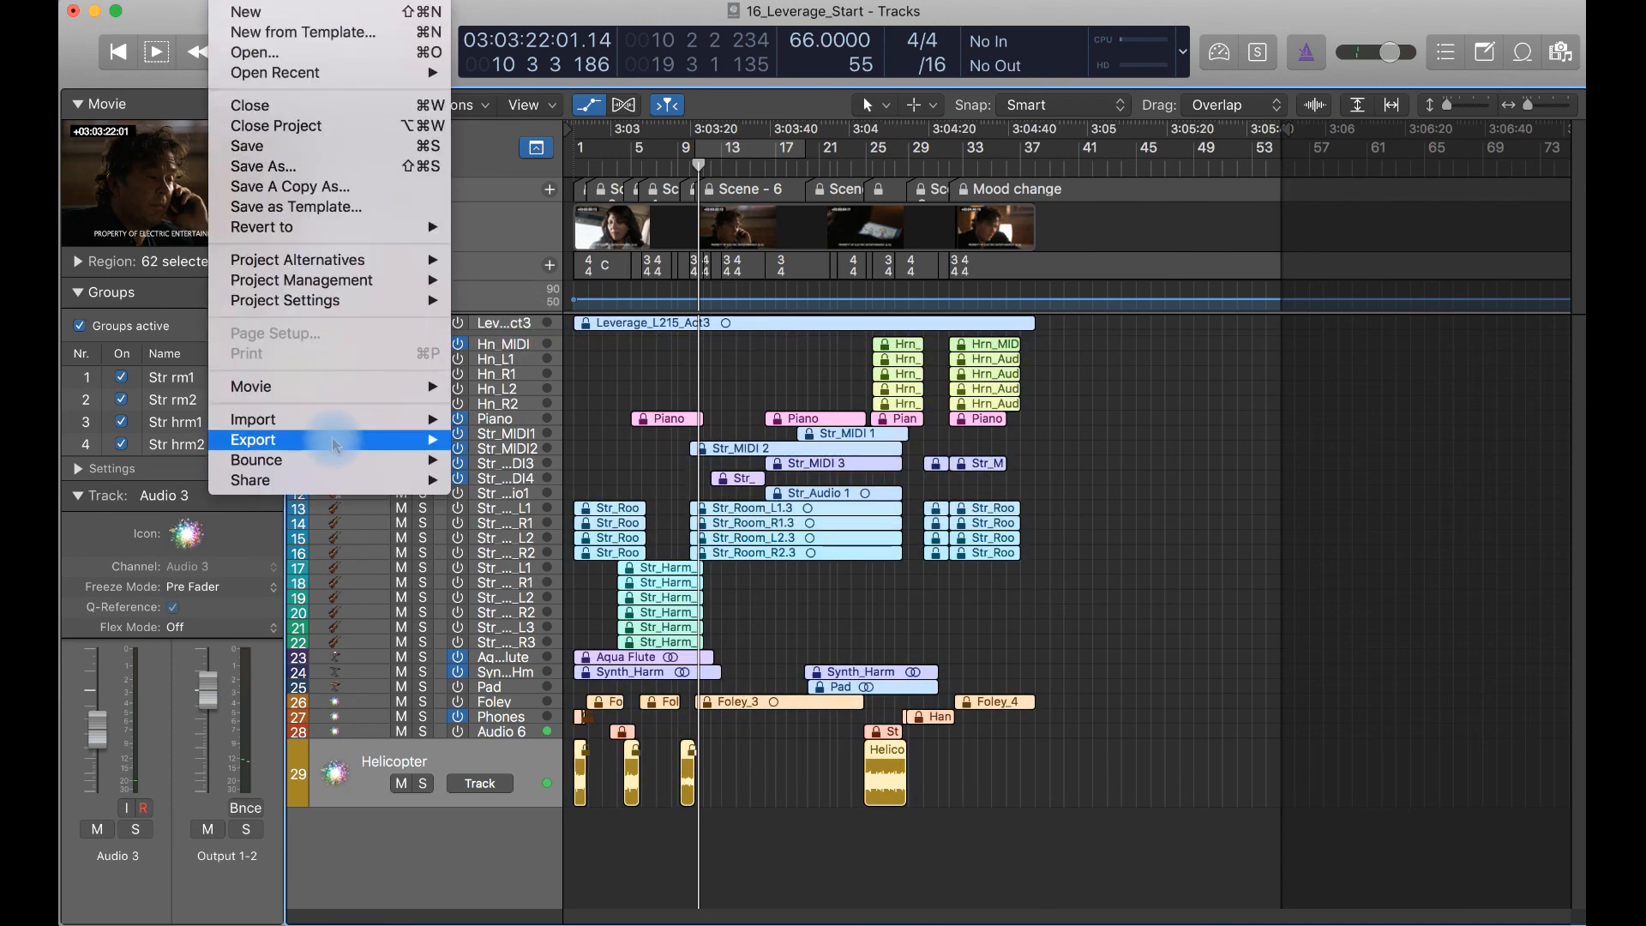
pyautogui.moveTo(337, 386)
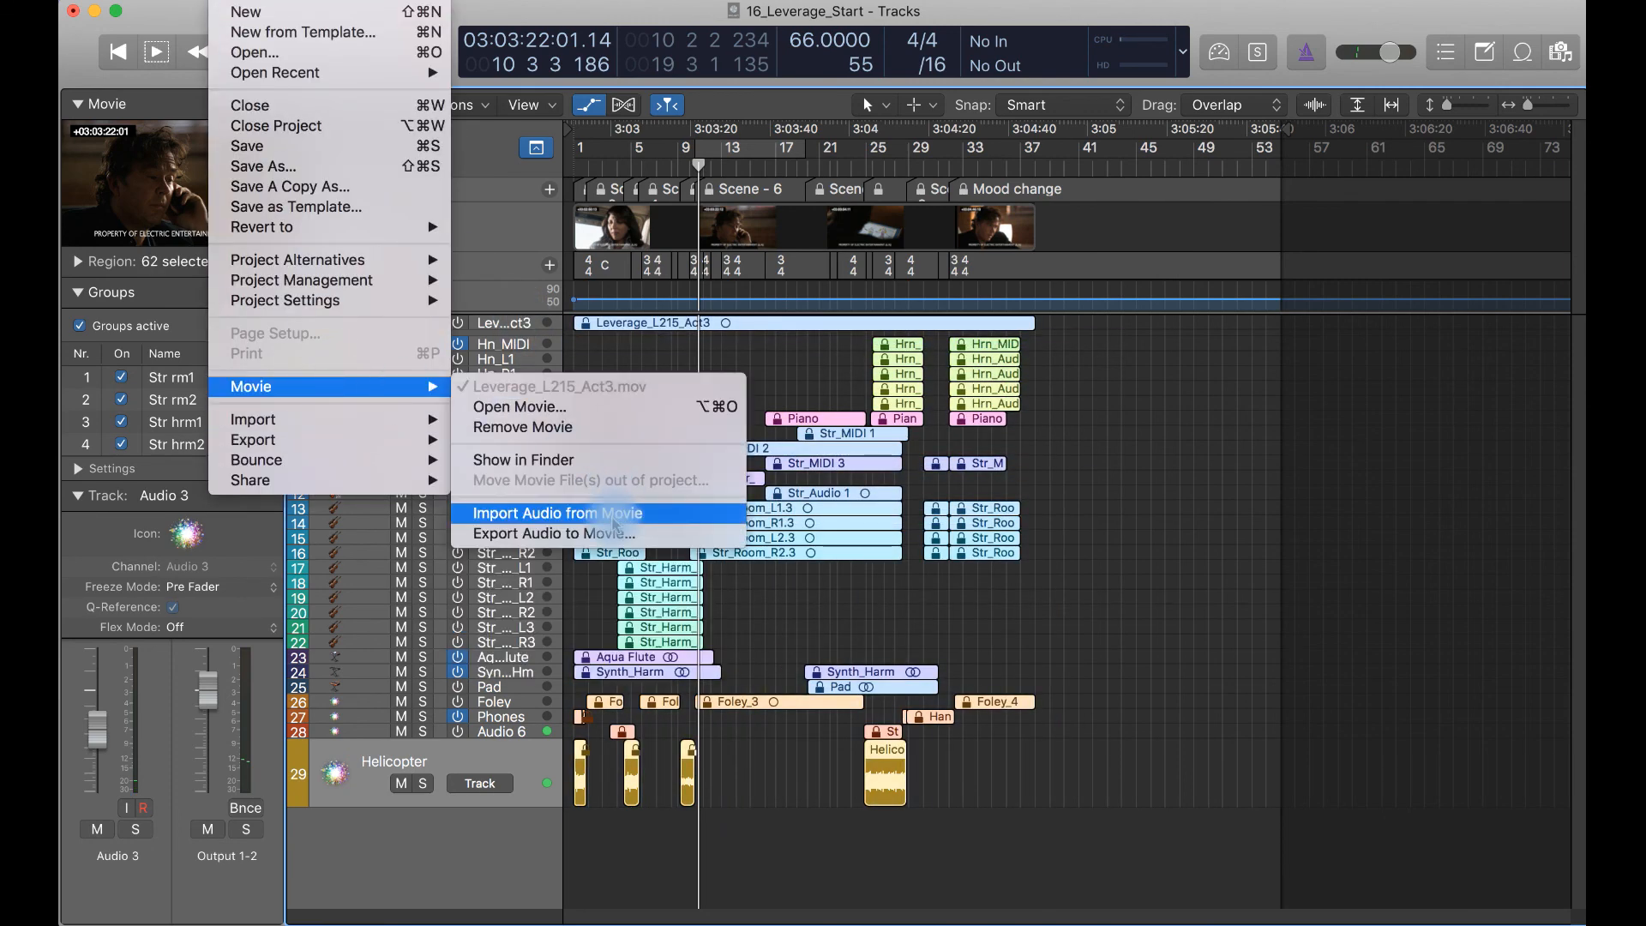
pyautogui.click(612, 533)
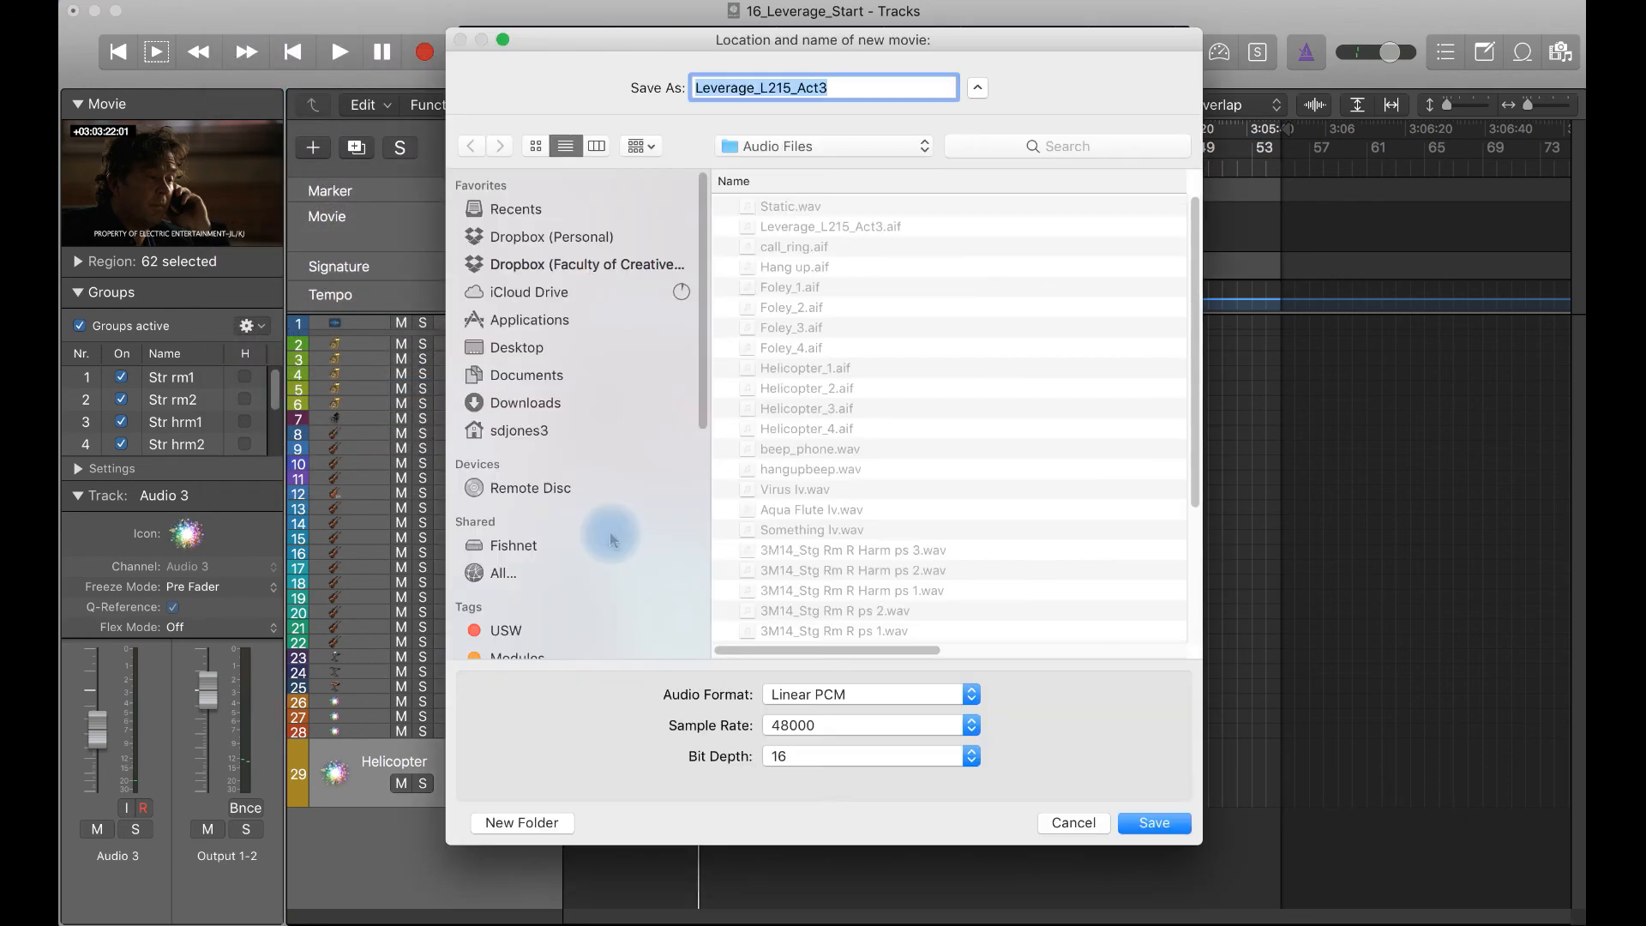
pyautogui.click(871, 696)
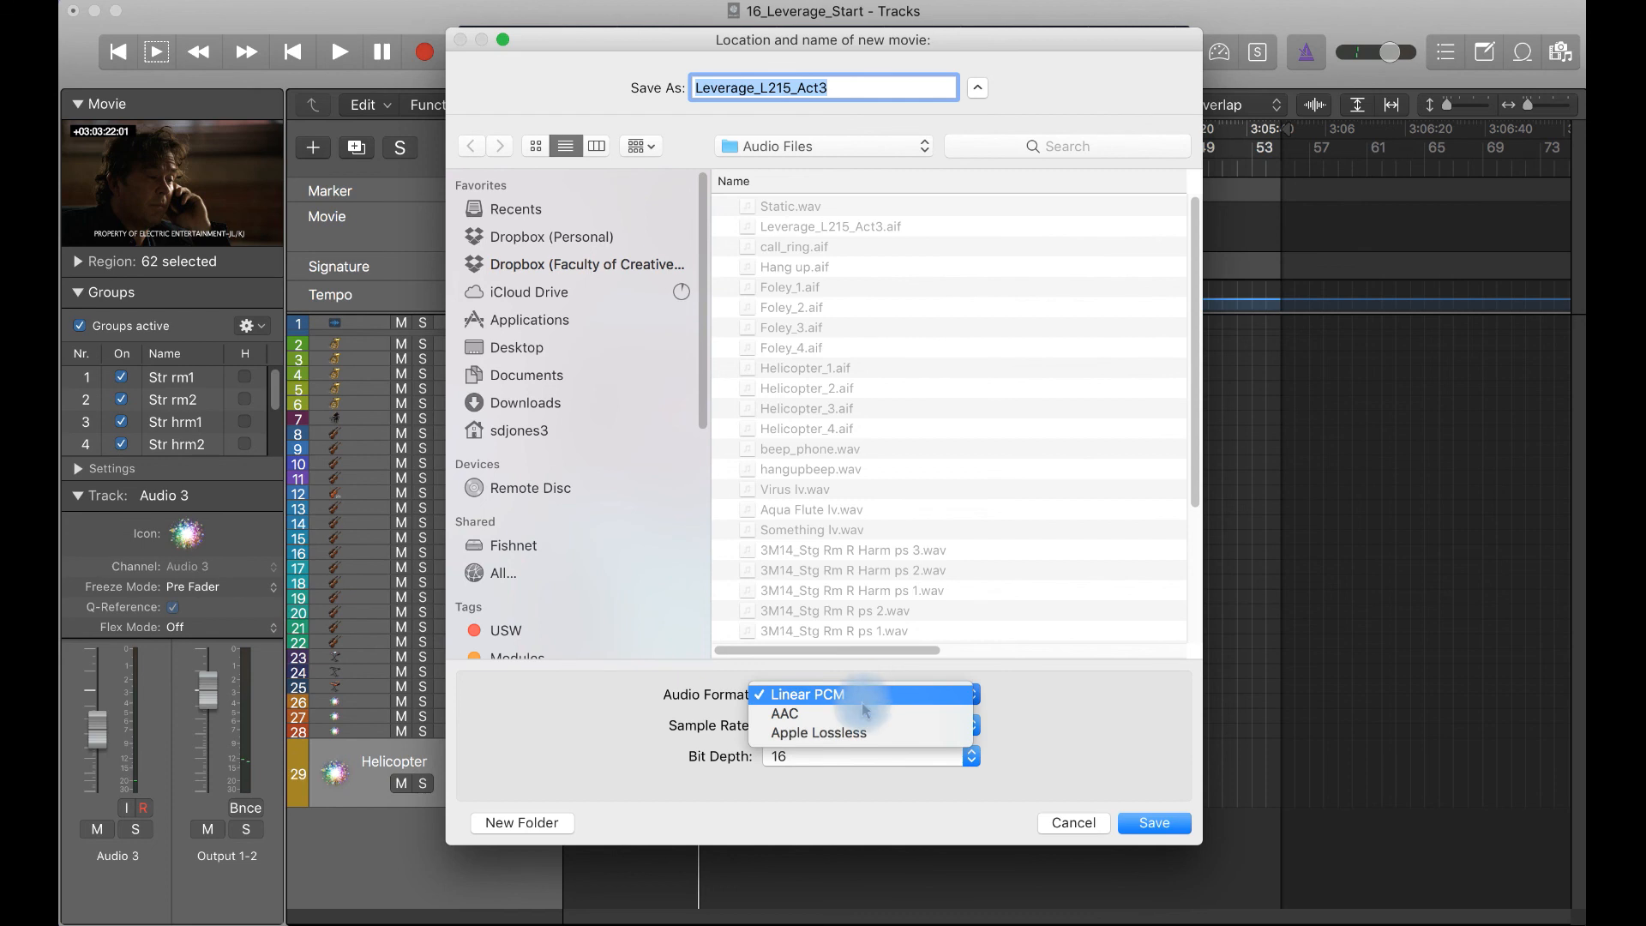
pyautogui.click(825, 733)
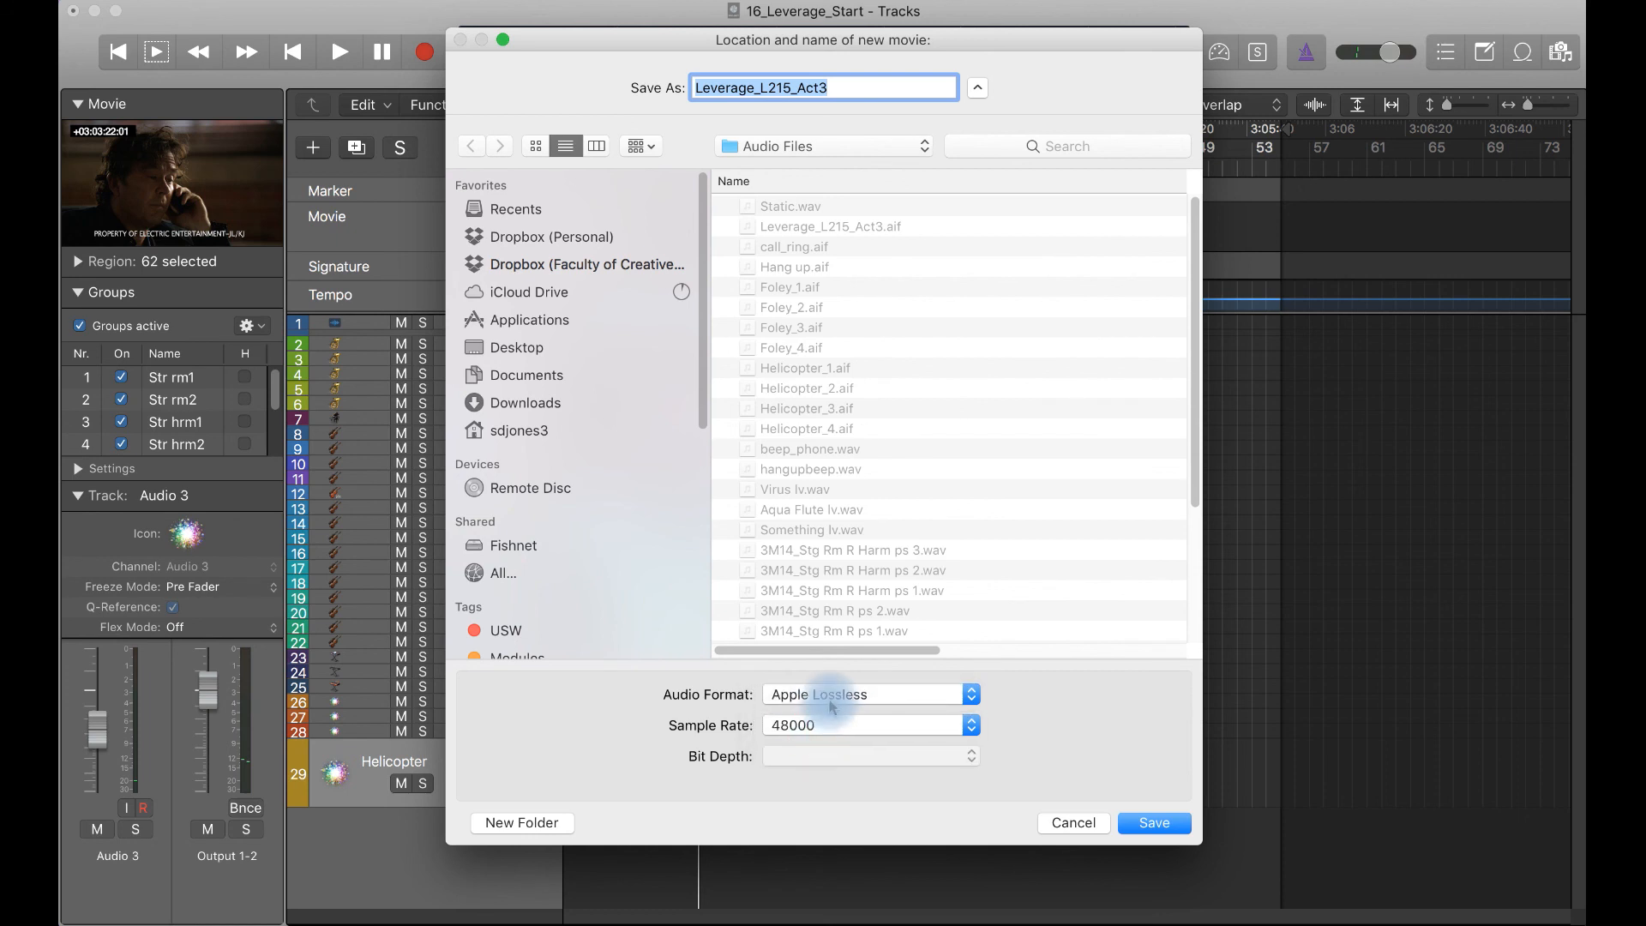
pyautogui.click(831, 696)
pyautogui.click(832, 677)
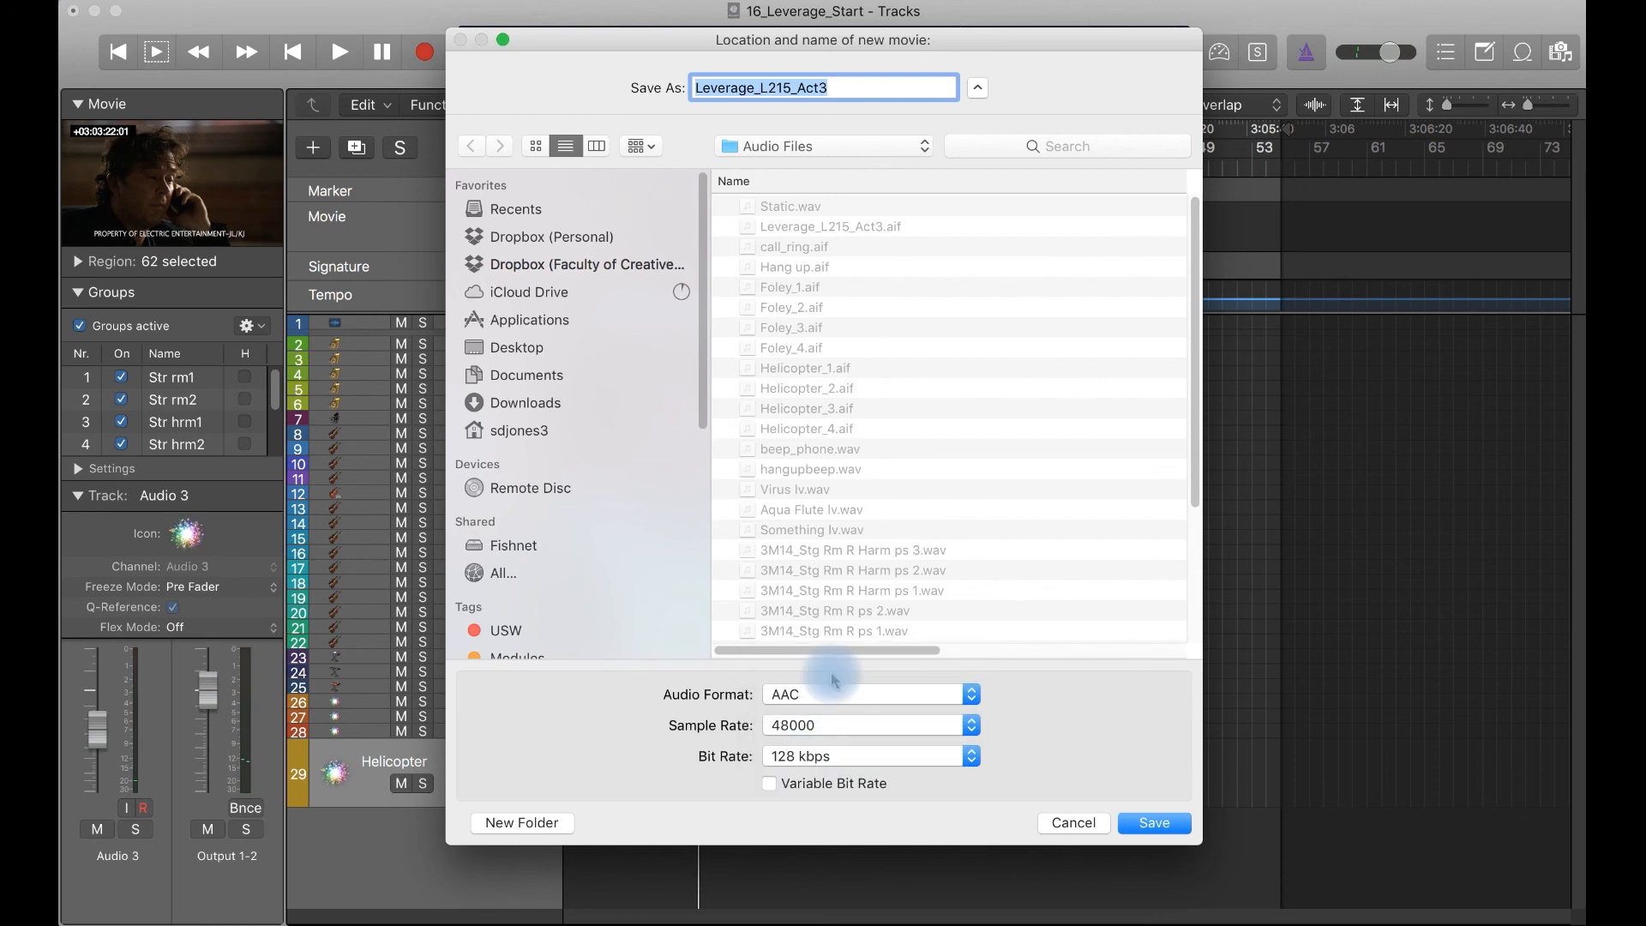
pyautogui.click(790, 757)
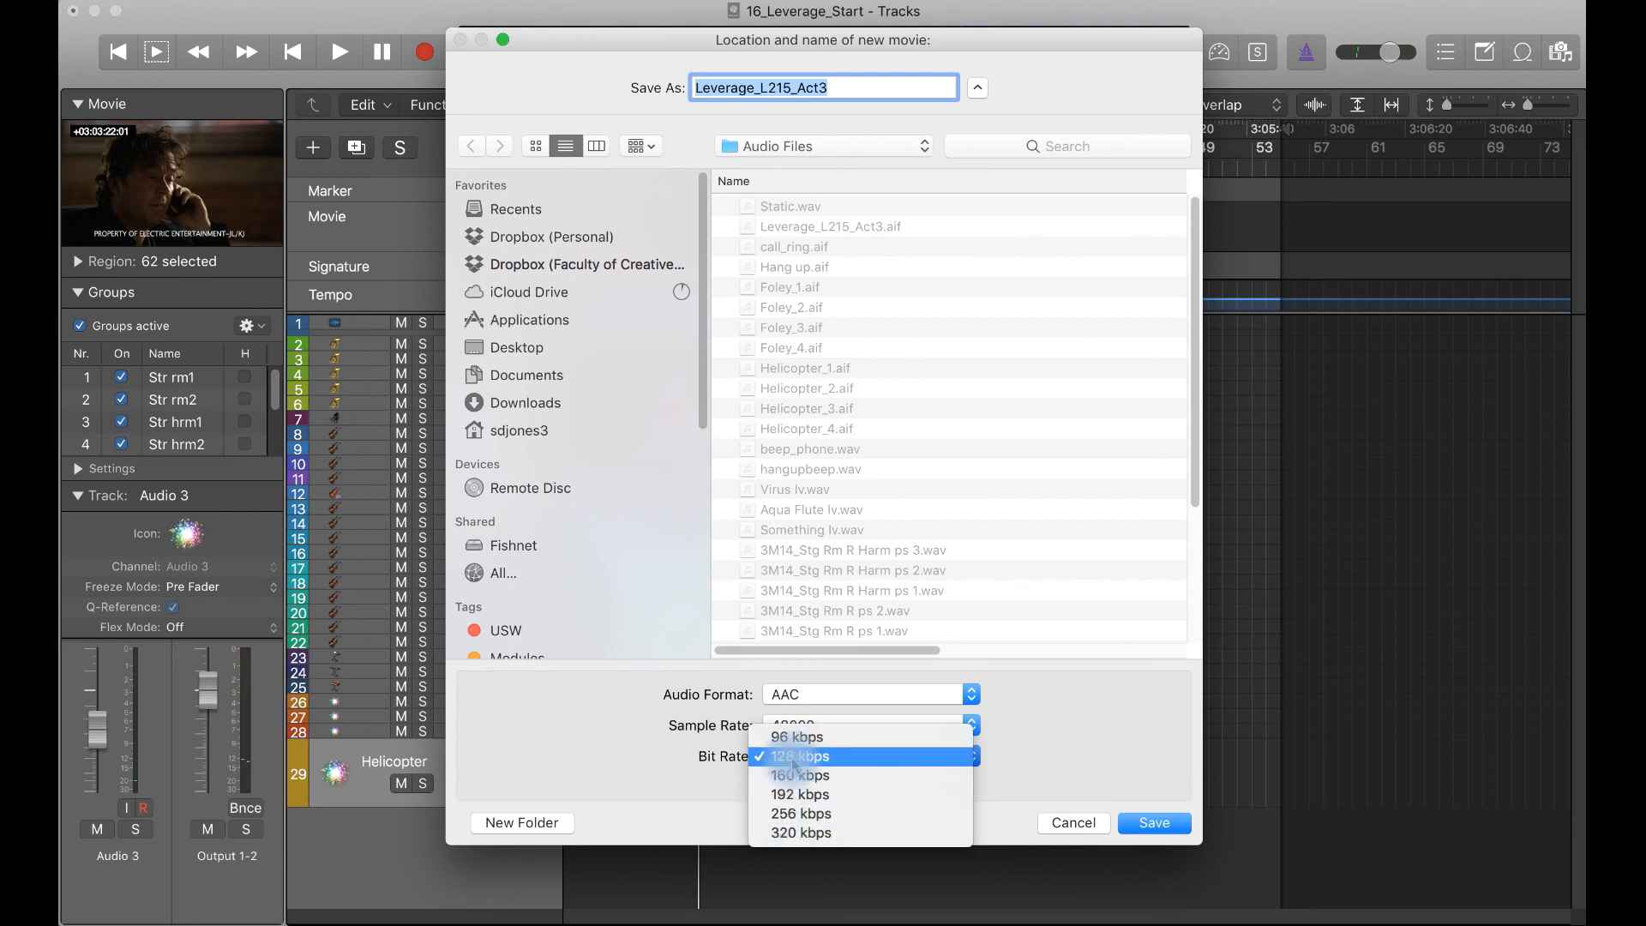
pyautogui.click(793, 795)
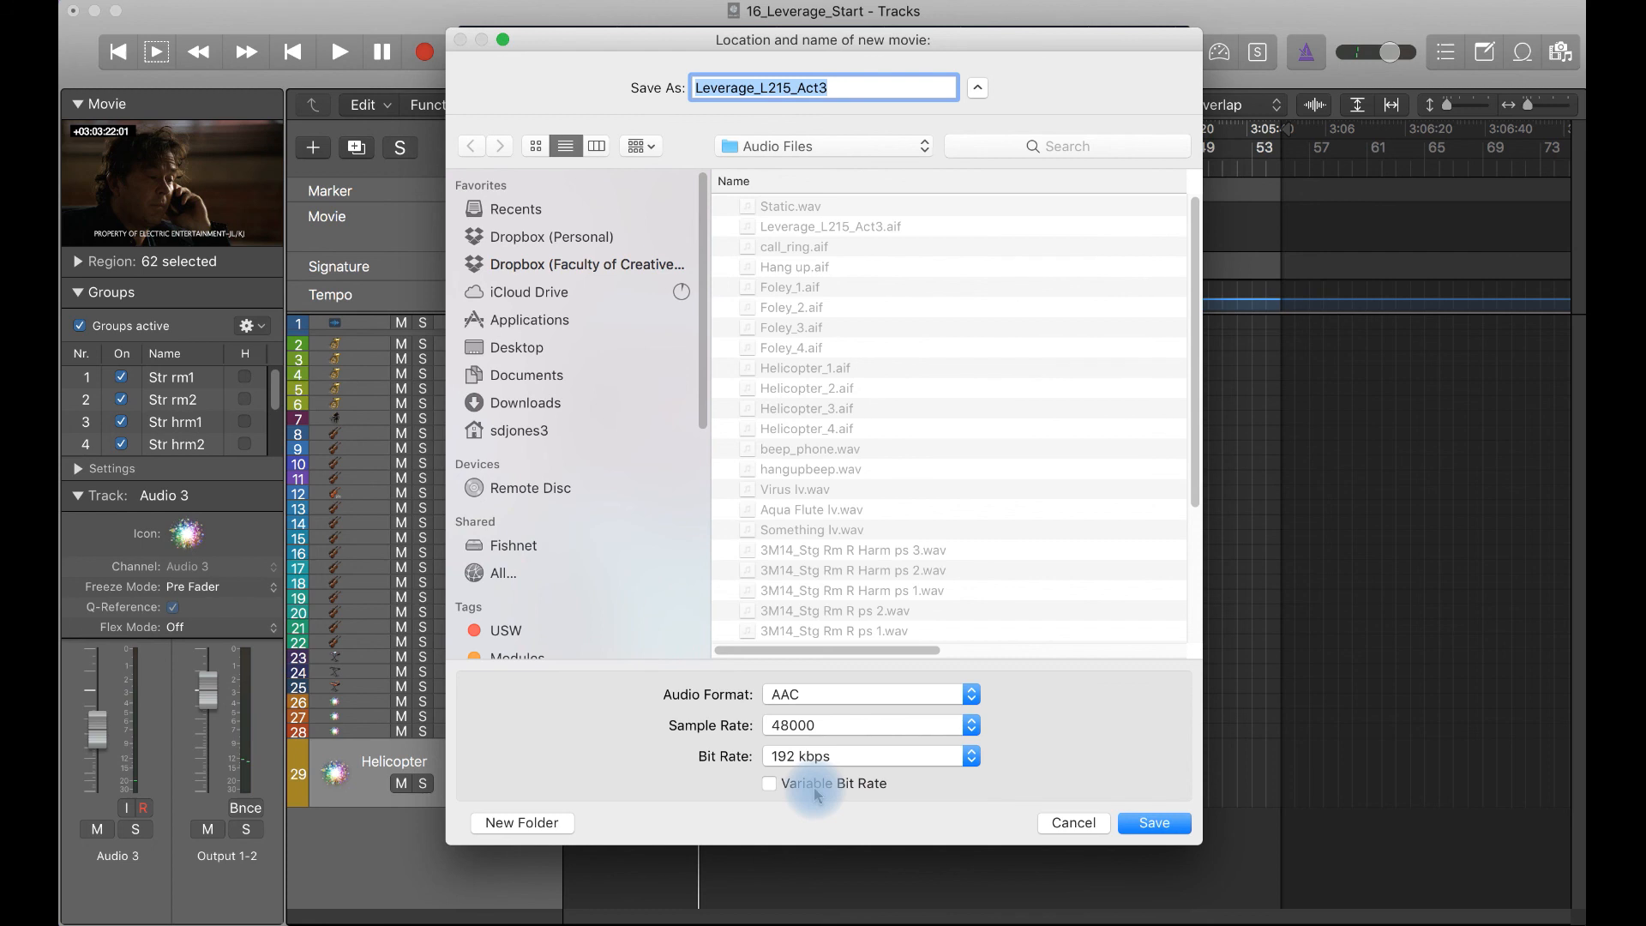
# Export the movie as Leverage_L215_Act3 into the Audio Files folder, enabling its original 'lpcm' sound track for the export
pyautogui.click(1168, 828)
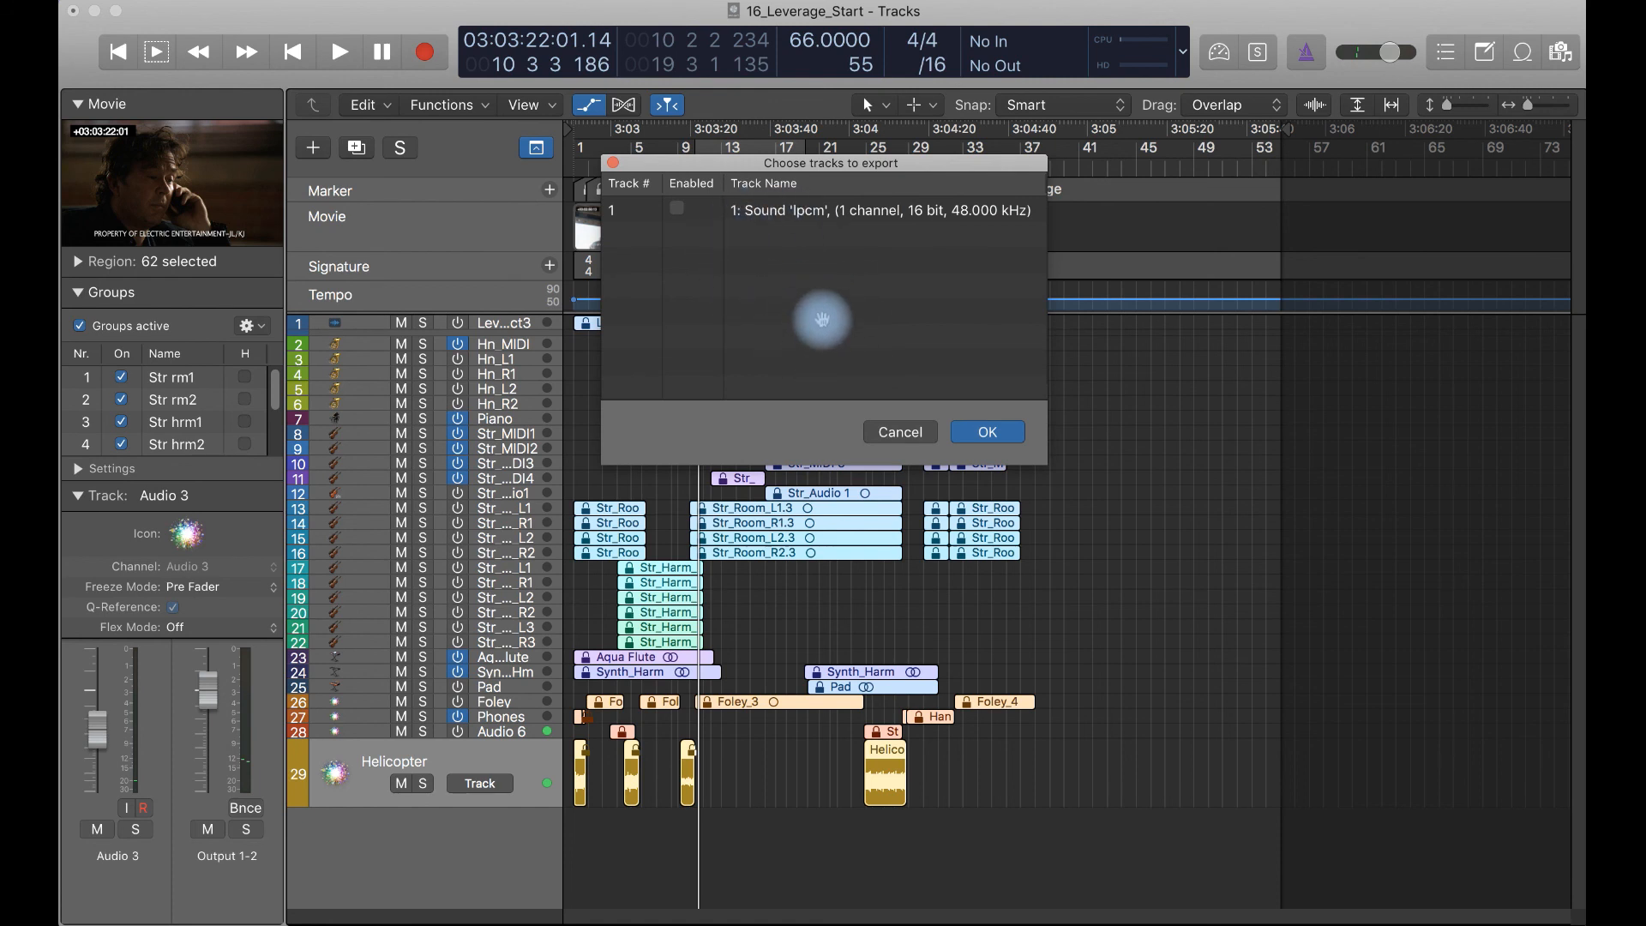
pyautogui.click(678, 208)
pyautogui.click(990, 433)
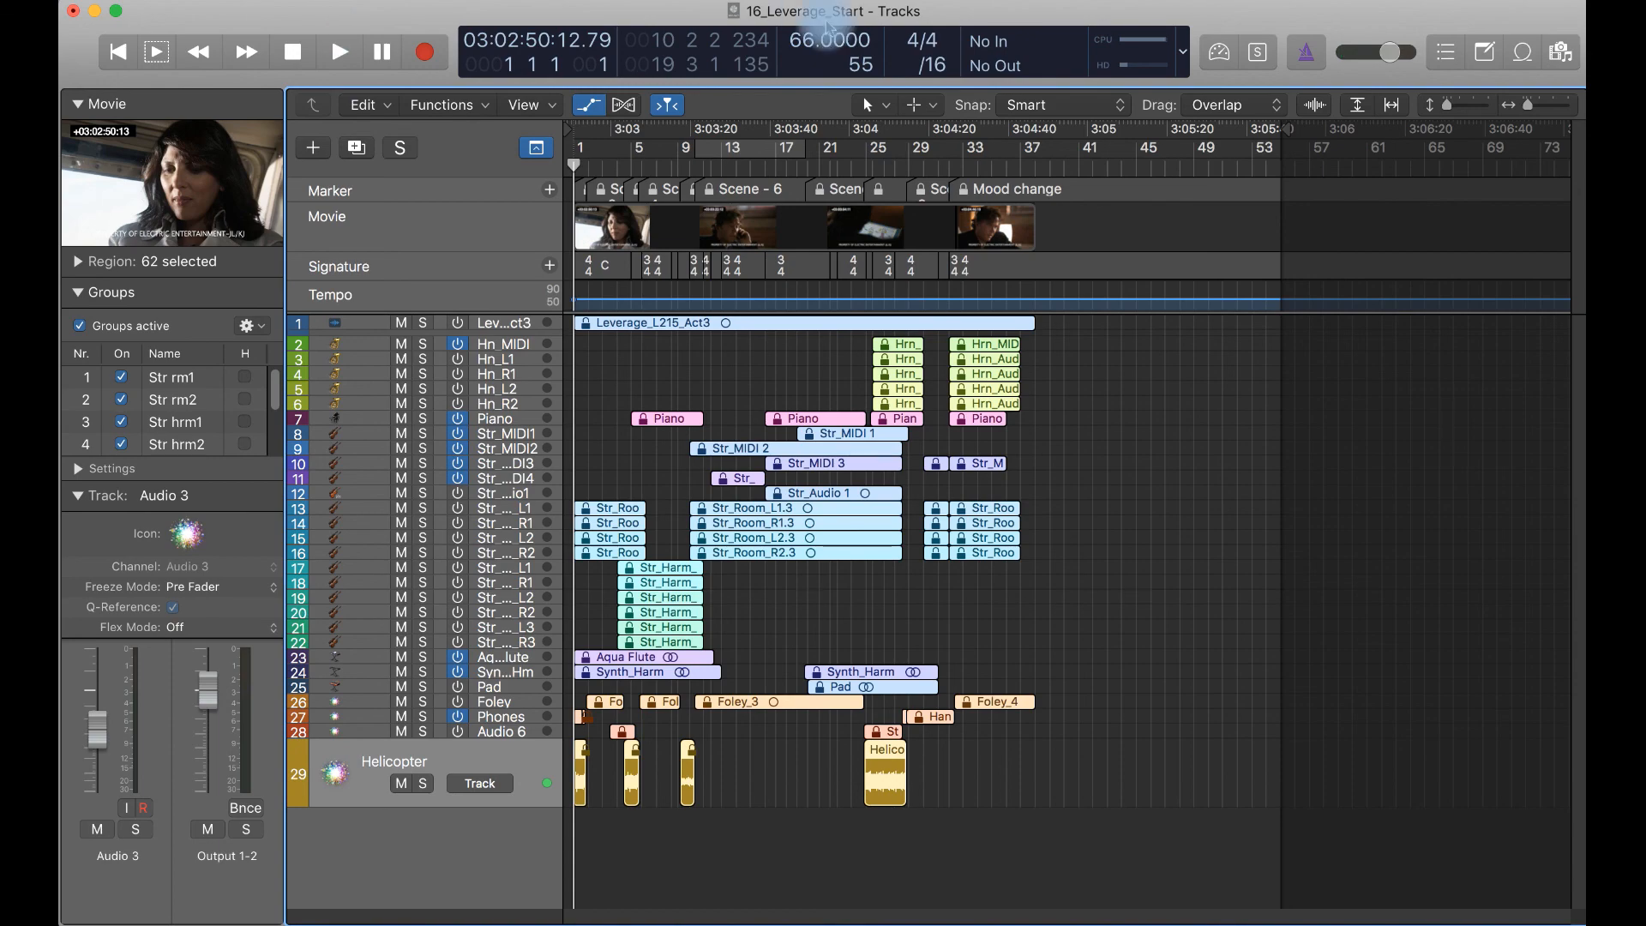
# Select all regions and export the audio to the movie again, saving Leverage_L215_Act3 to the Desktop without enabling the original sound track
pyautogui.moveTo(825, 12)
pyautogui.mouseDown()
pyautogui.moveTo(825, 343)
pyautogui.moveTo(810, 24)
pyautogui.mouseUp()
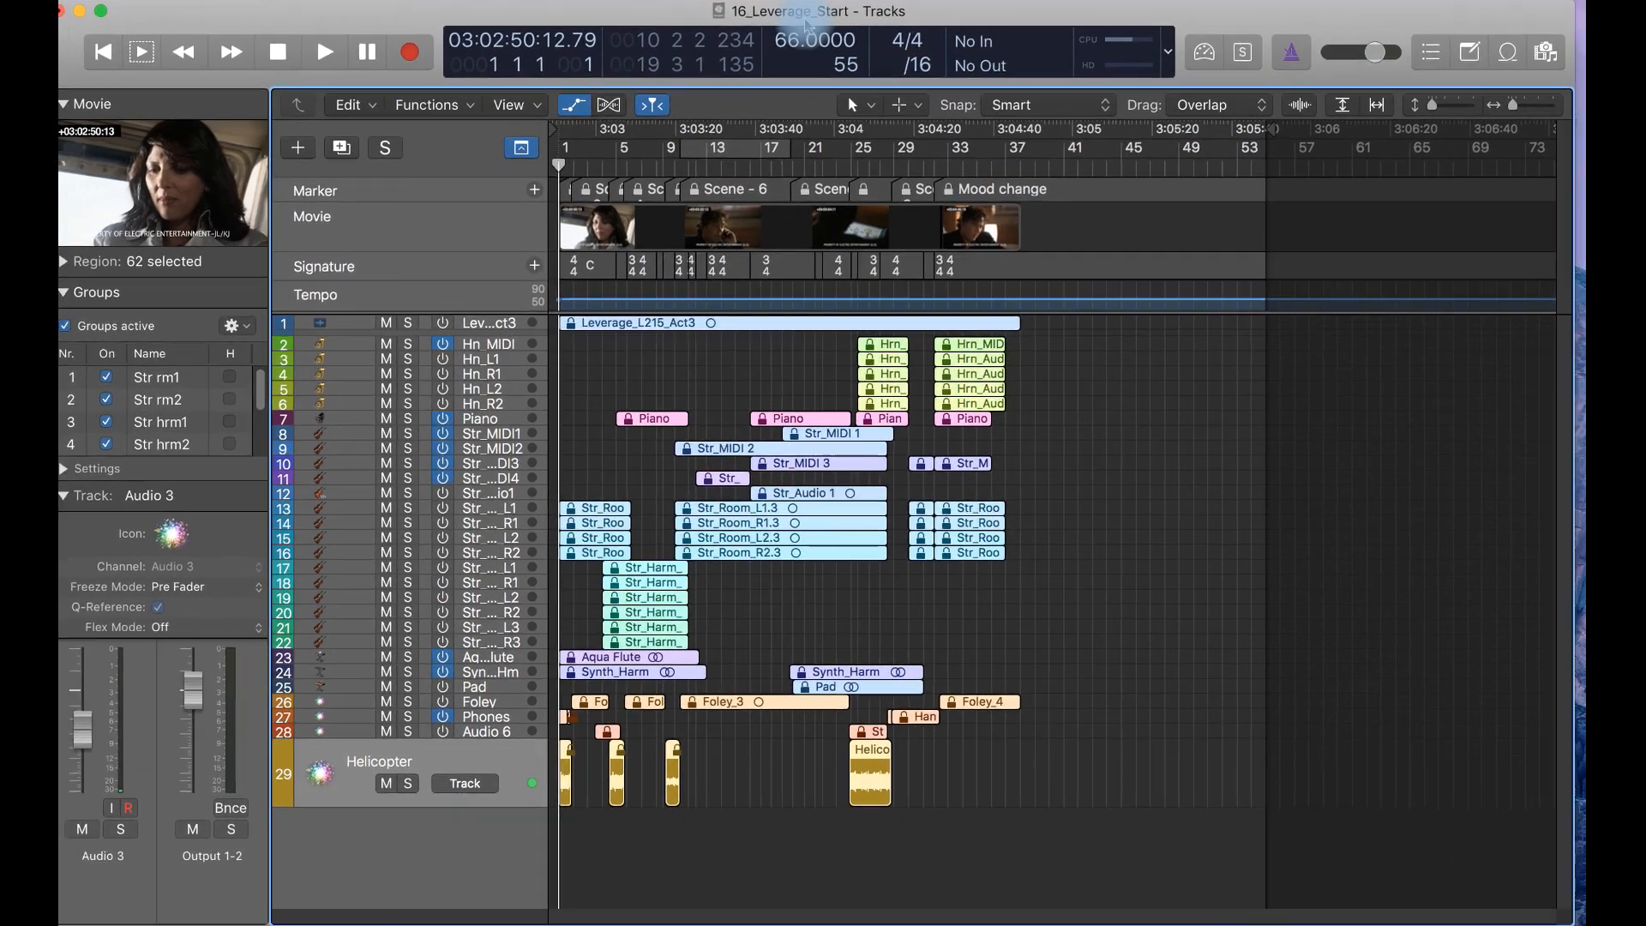
pyautogui.click(1020, 812)
pyautogui.press('super+a')
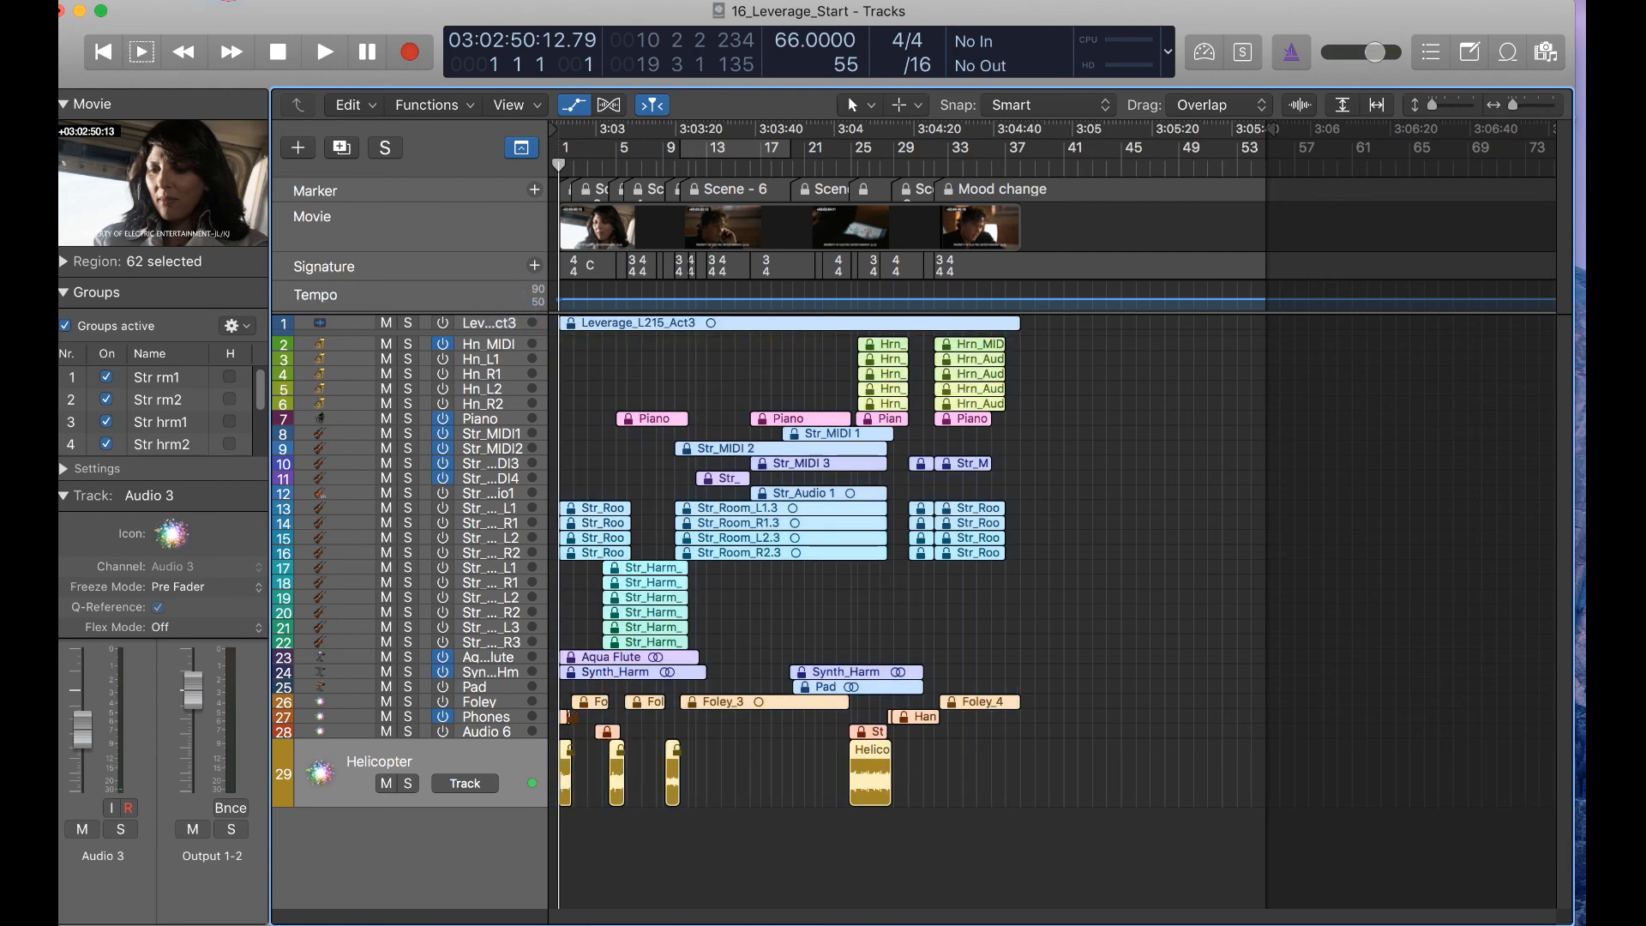
pyautogui.click(227, 0)
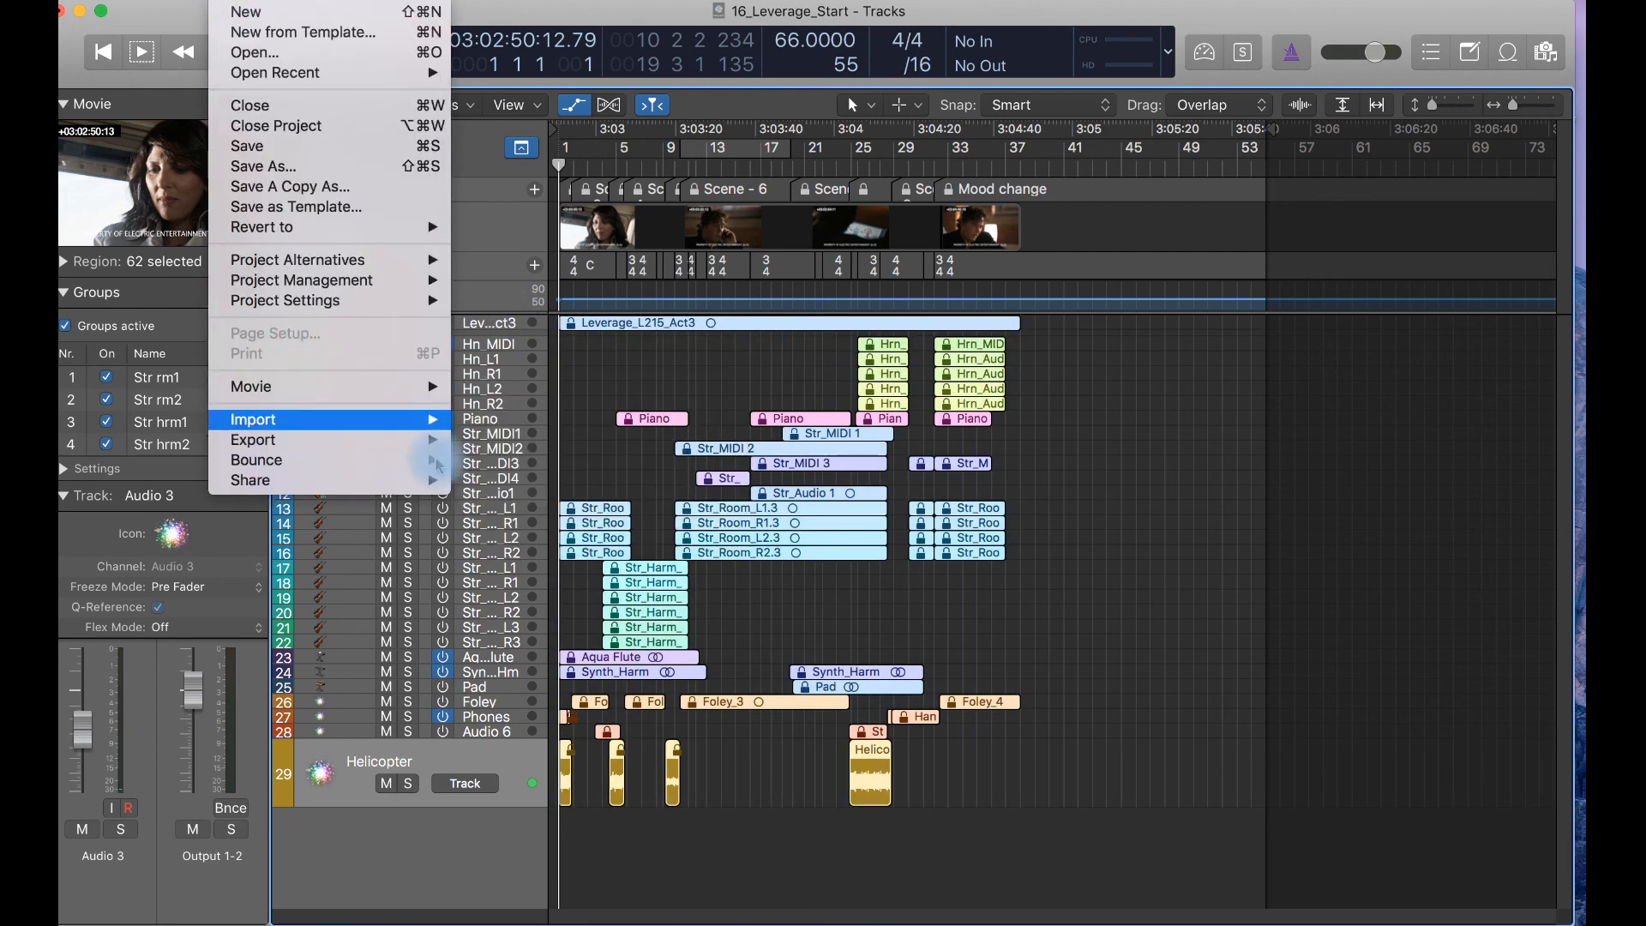
pyautogui.moveTo(429, 386)
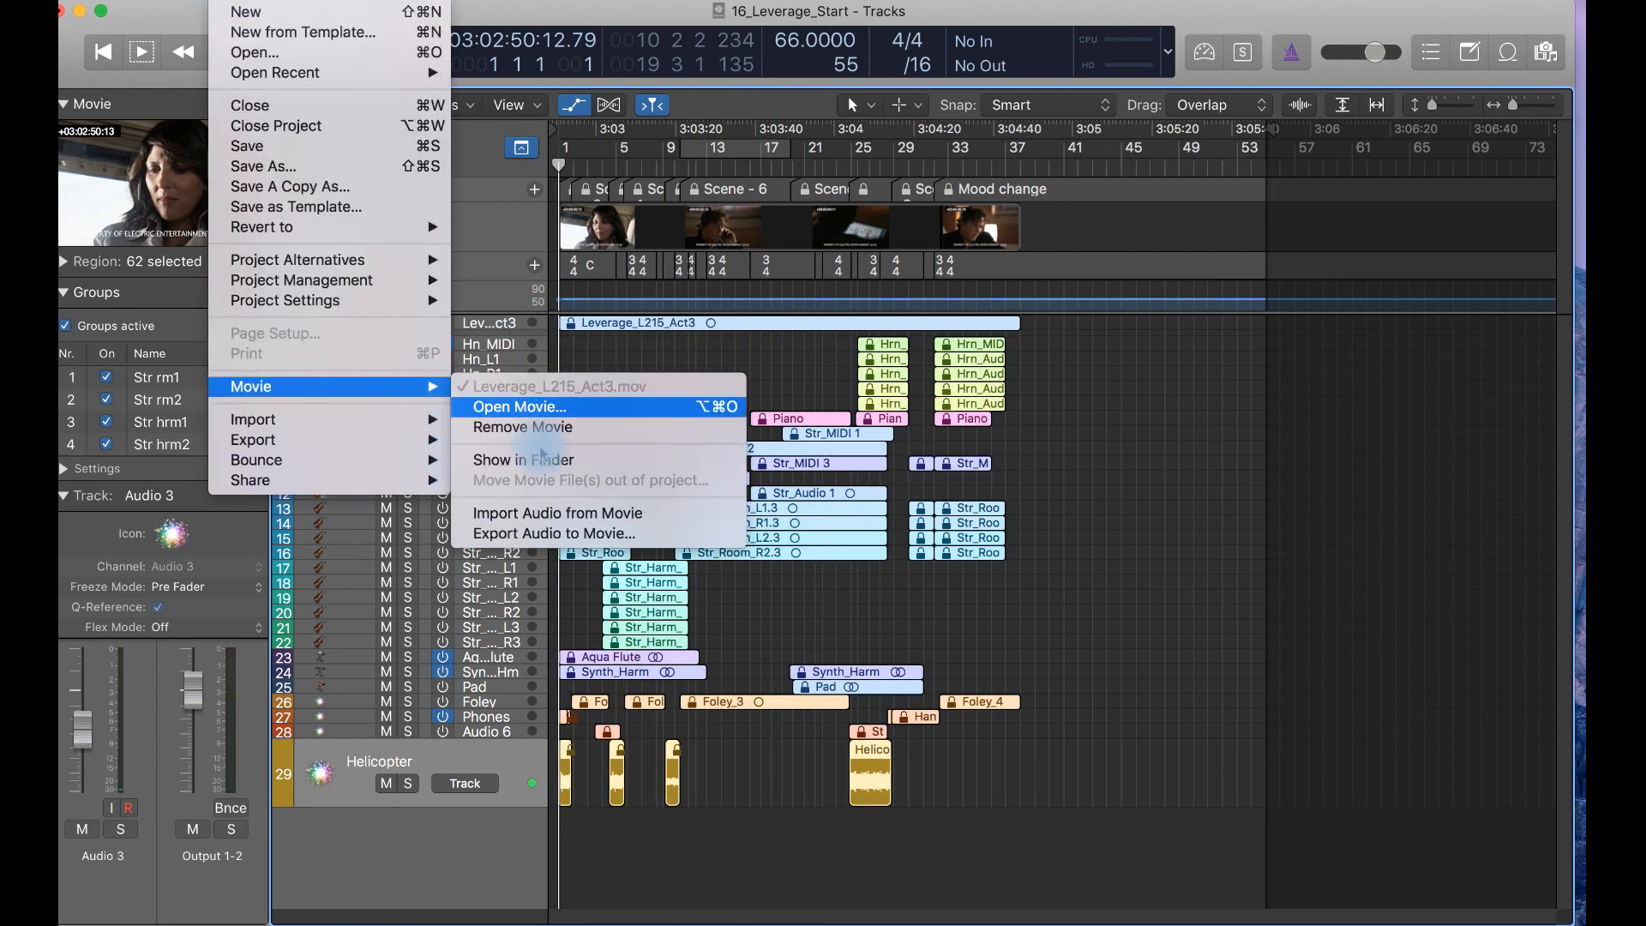
pyautogui.click(577, 540)
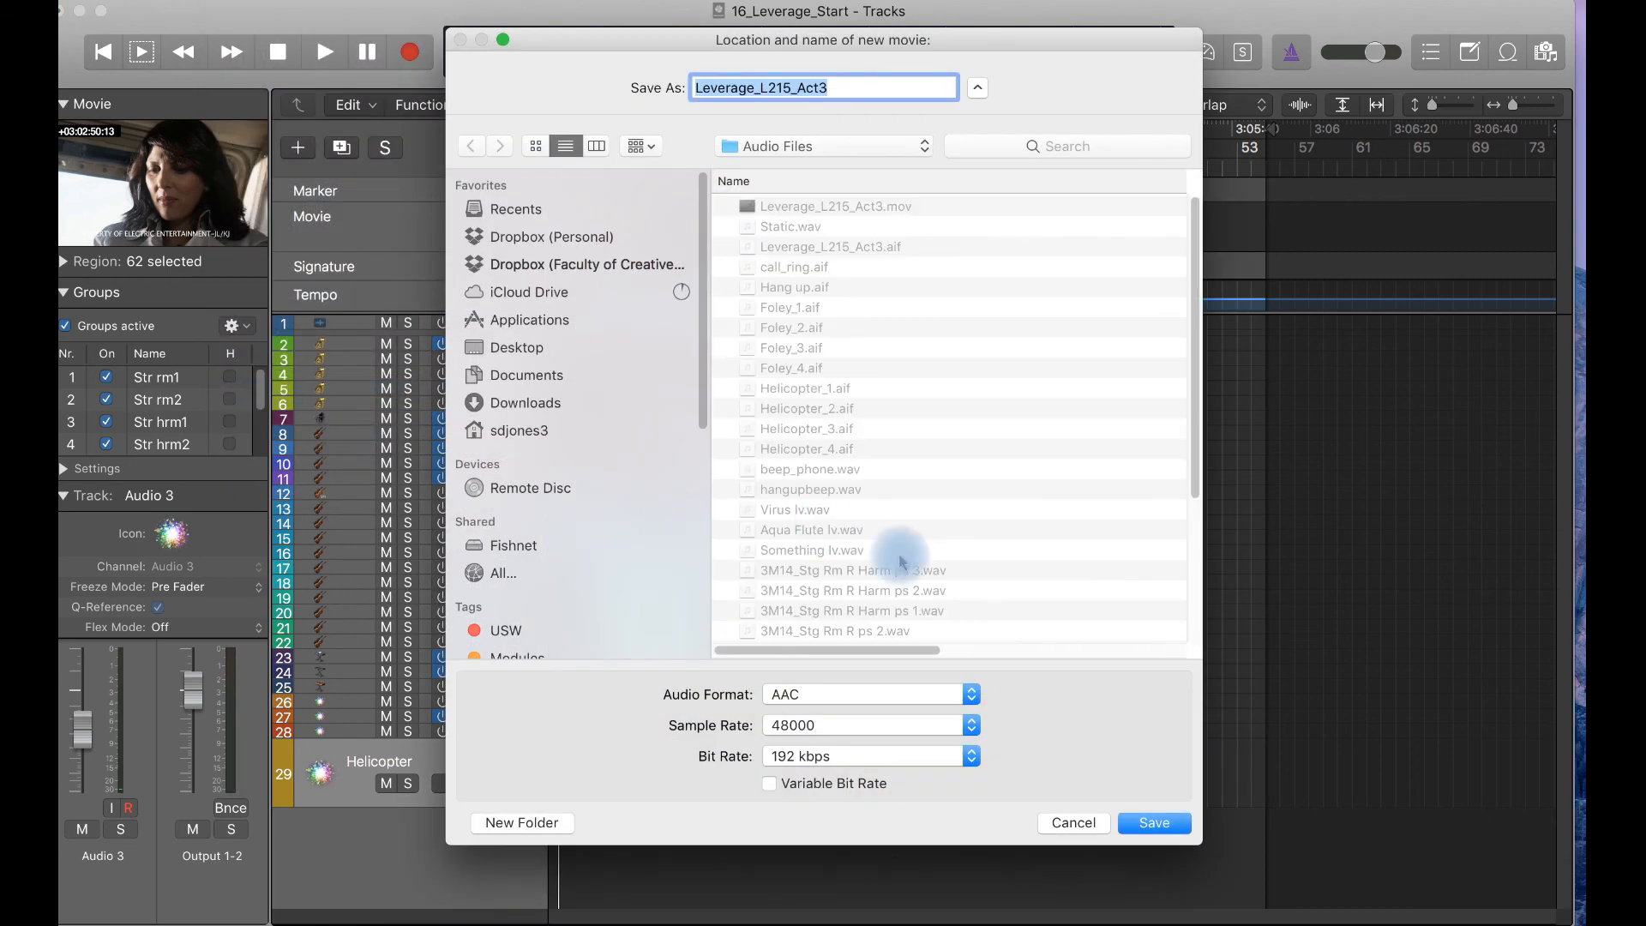
pyautogui.click(821, 147)
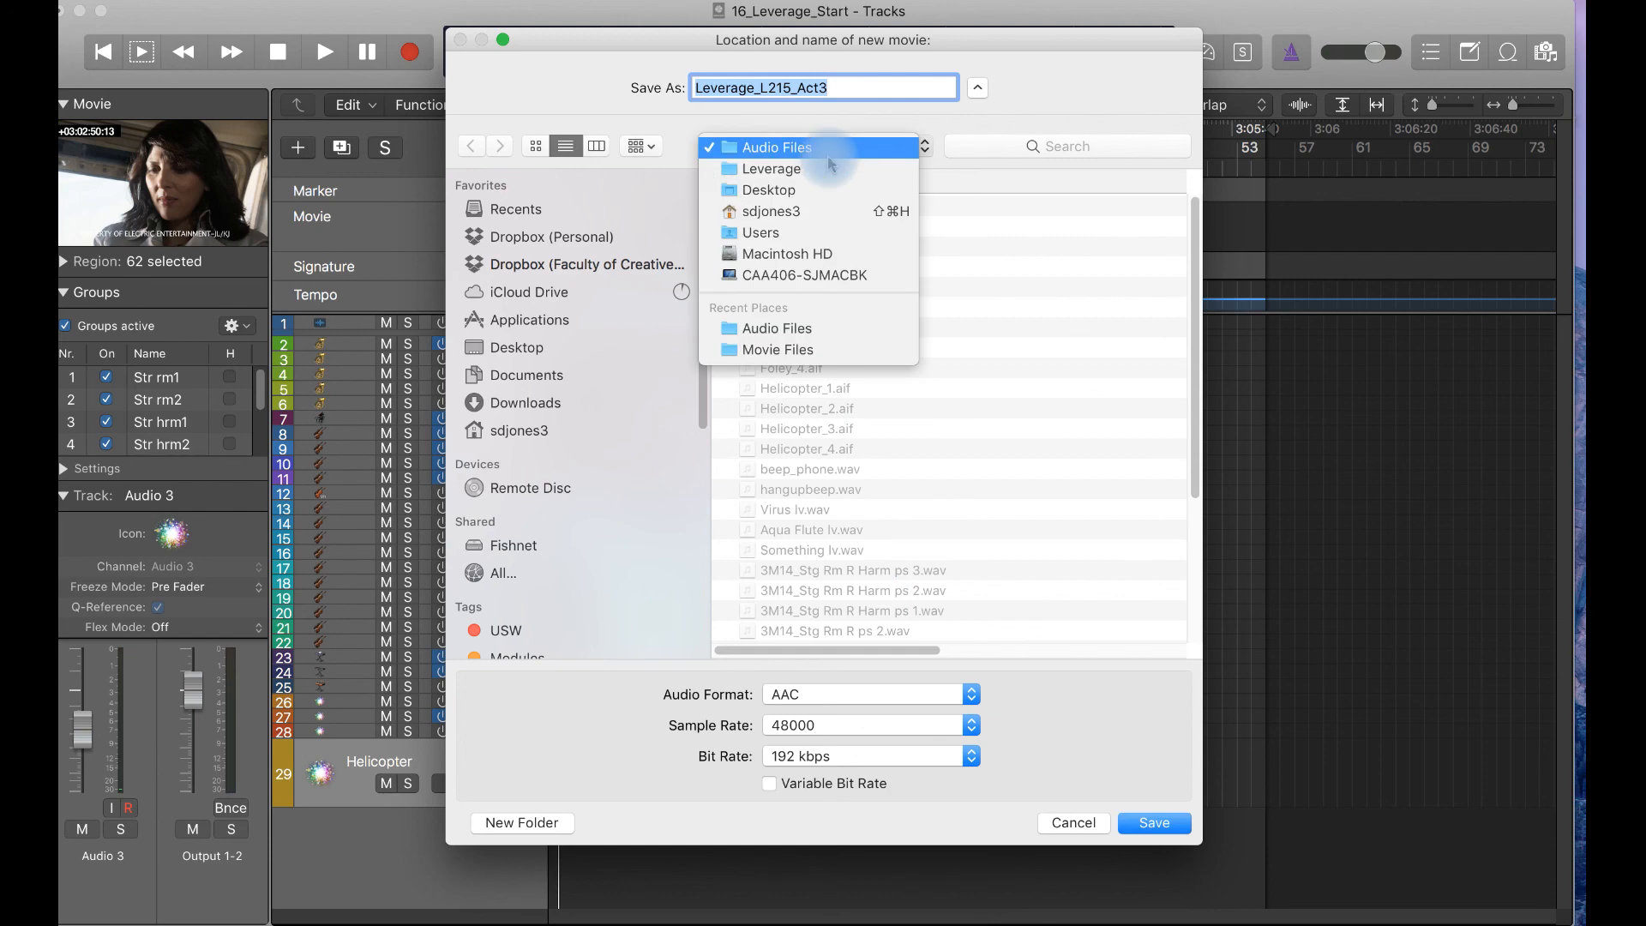
pyautogui.click(815, 195)
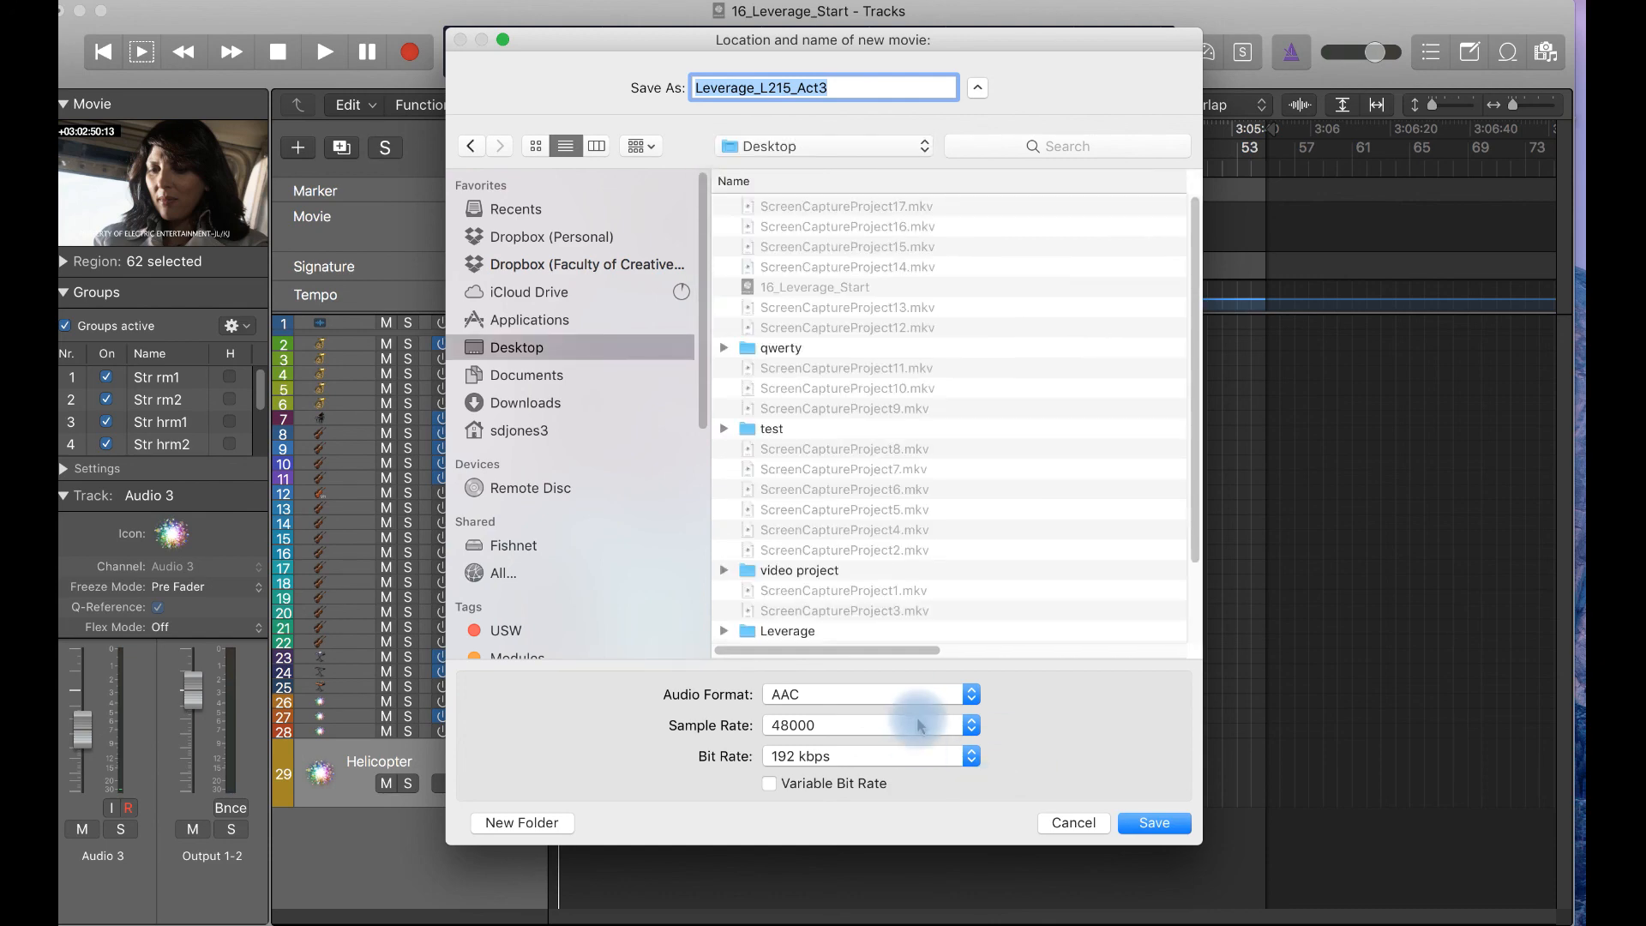
pyautogui.click(1149, 823)
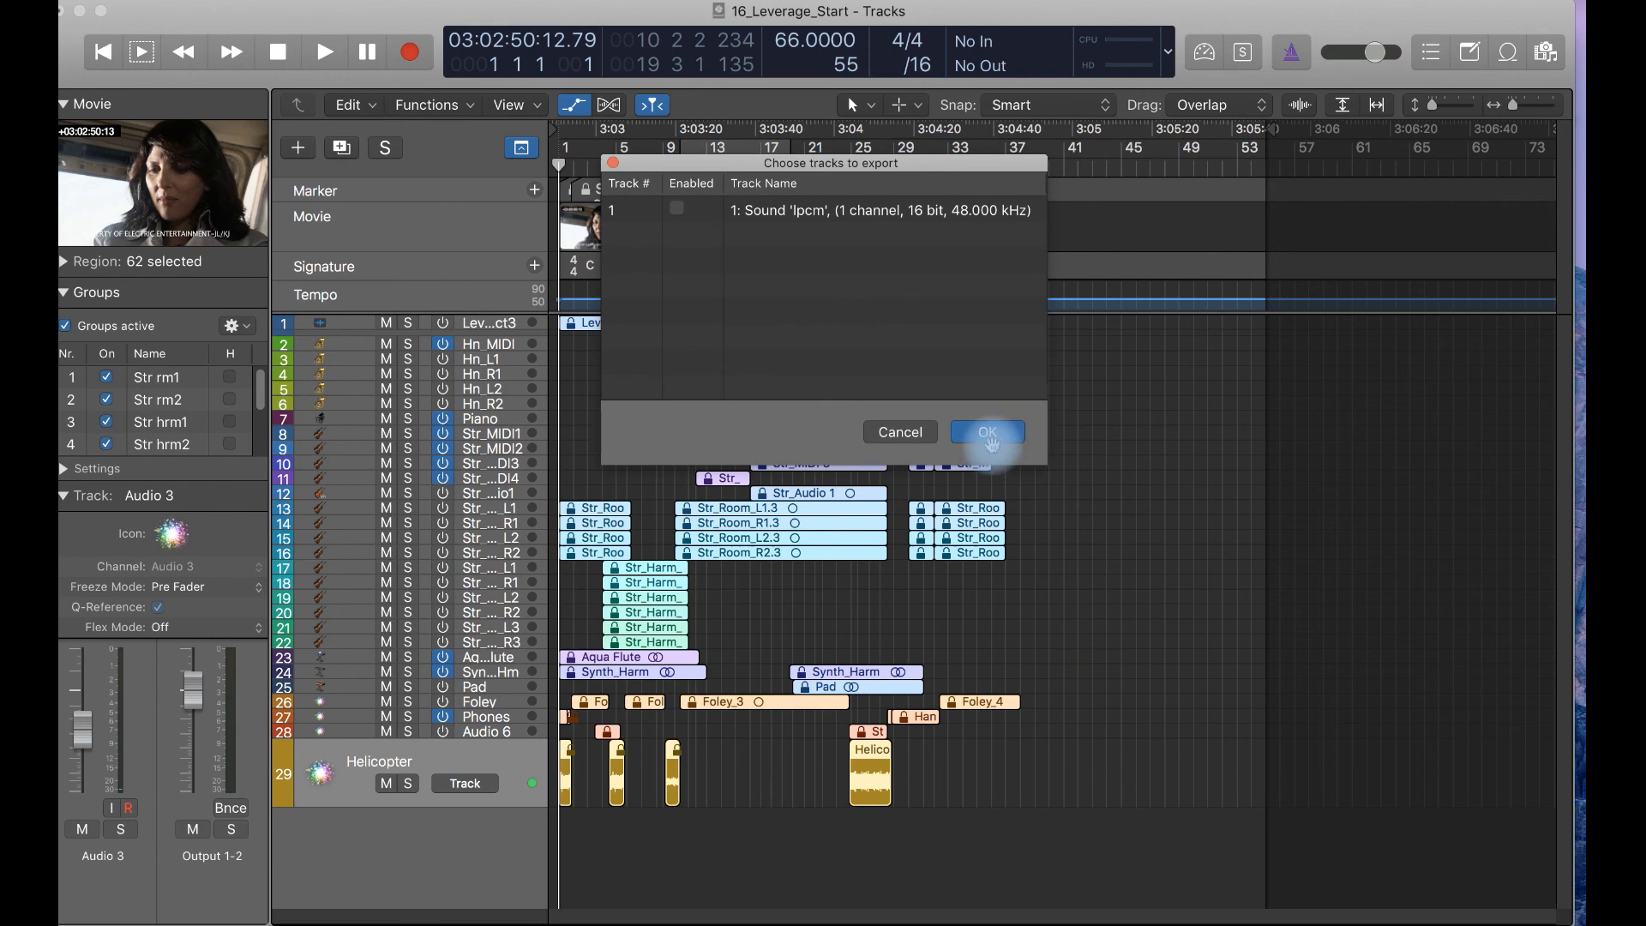
pyautogui.click(992, 436)
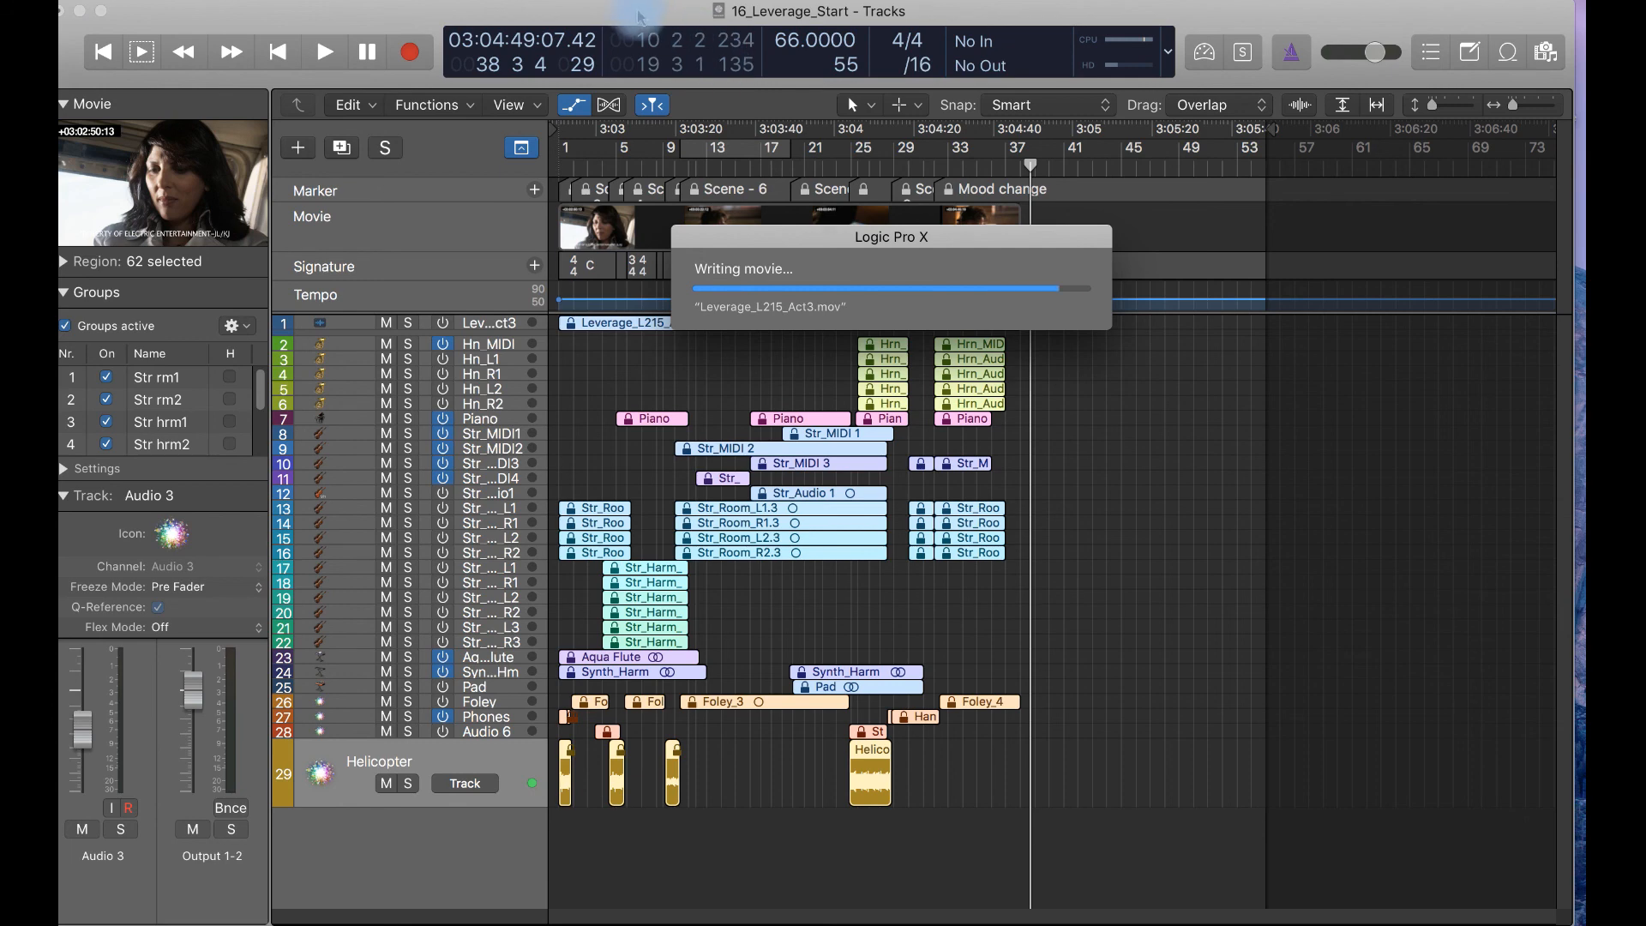
# Switch to the Finder desktop, close the Leverage folder window, and preview the exported Leverage_L215_Act3 movie
pyautogui.moveTo(638, 19); pyautogui.dragTo(599, 555)
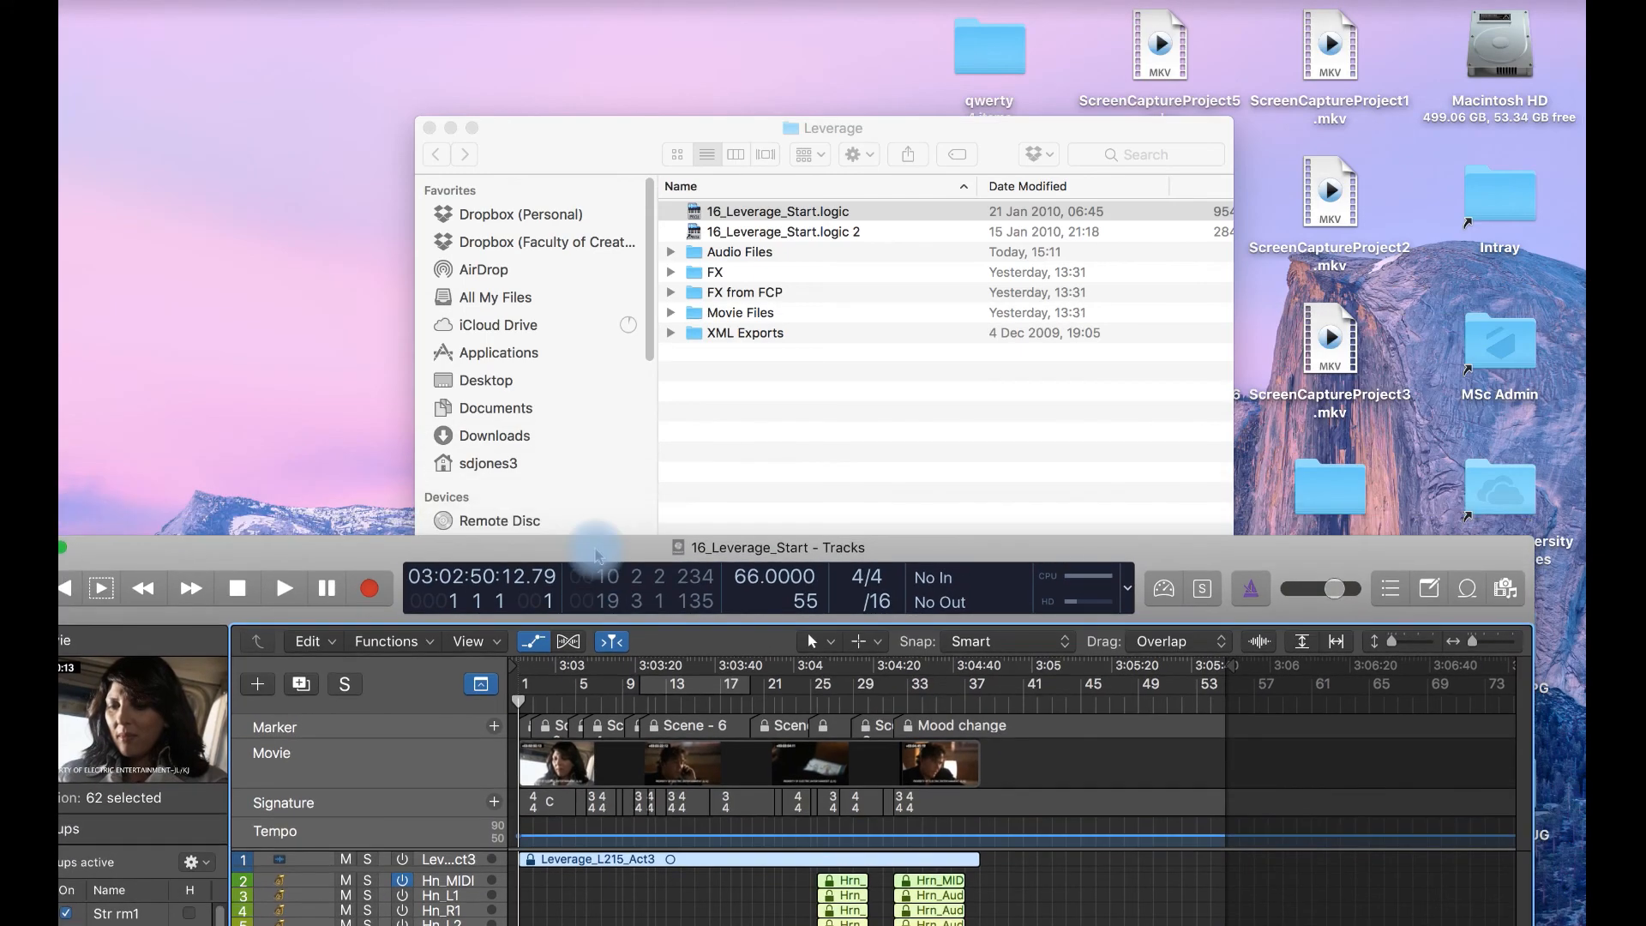
pyautogui.click(429, 126)
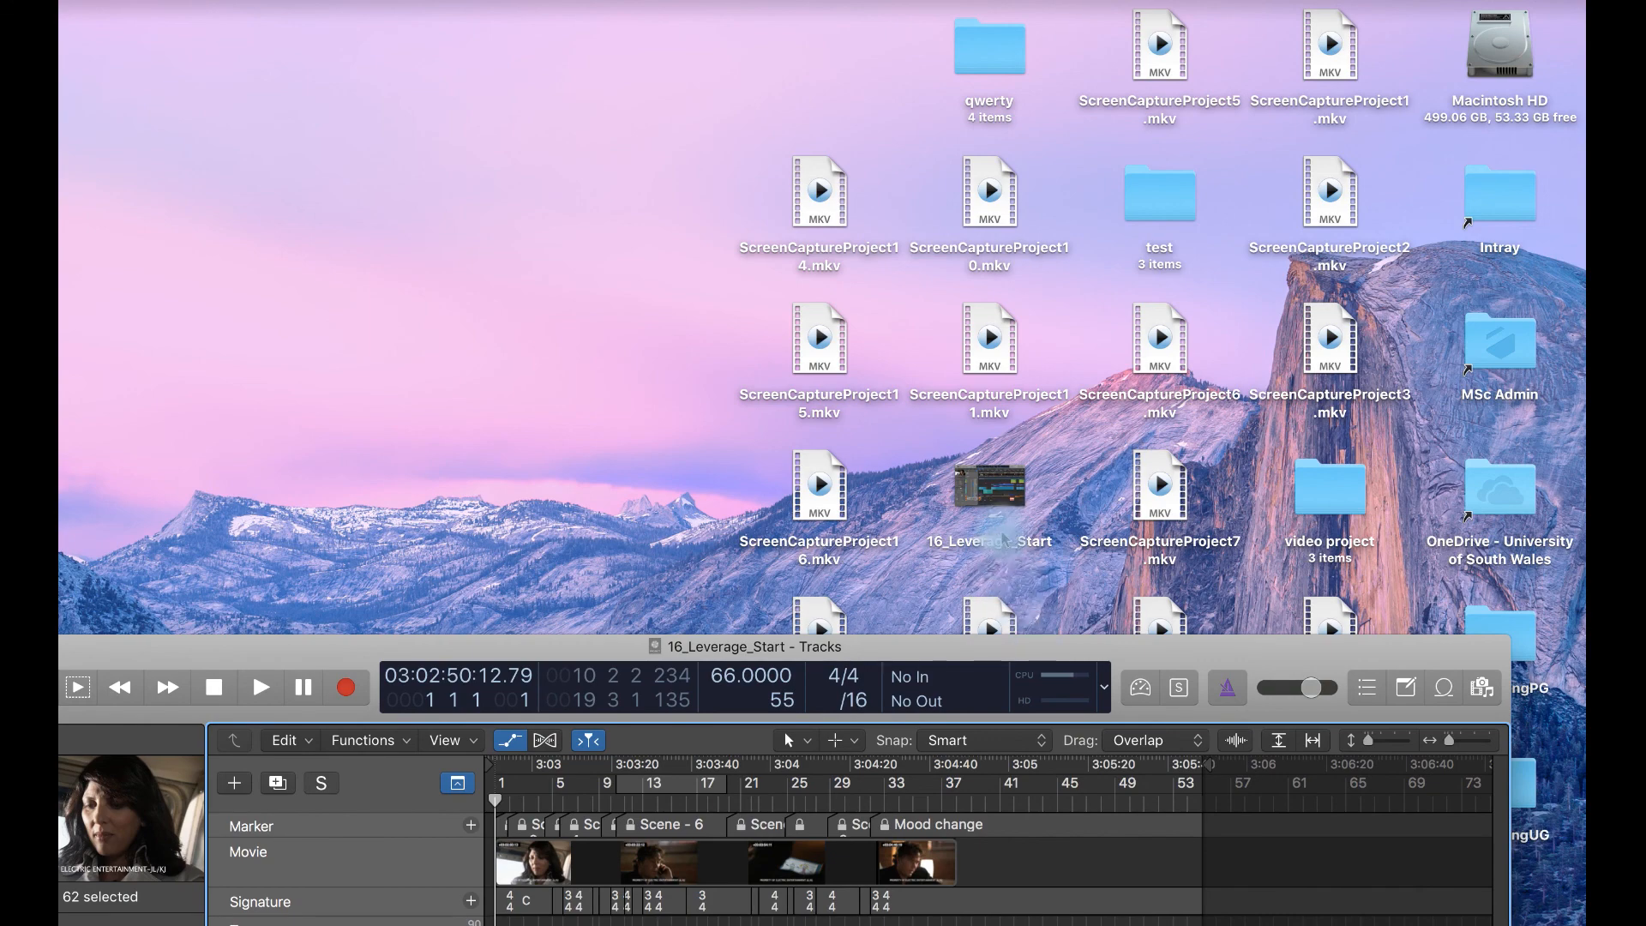
pyautogui.moveTo(1060, 659); pyautogui.dragTo(866, 876)
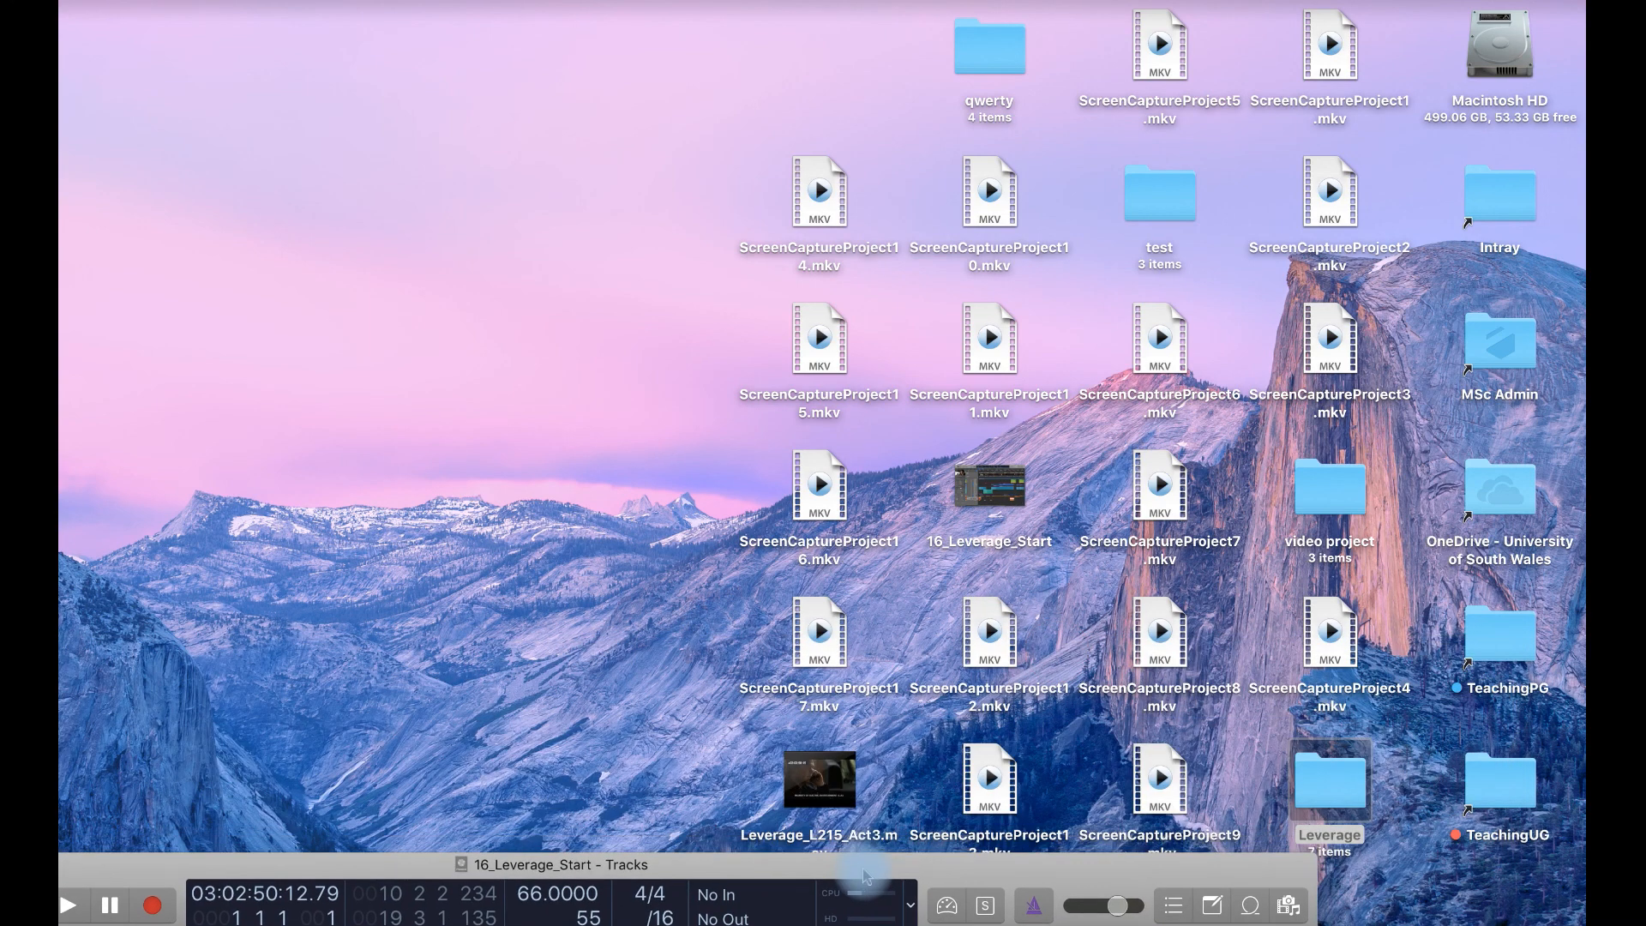
pyautogui.click(819, 780)
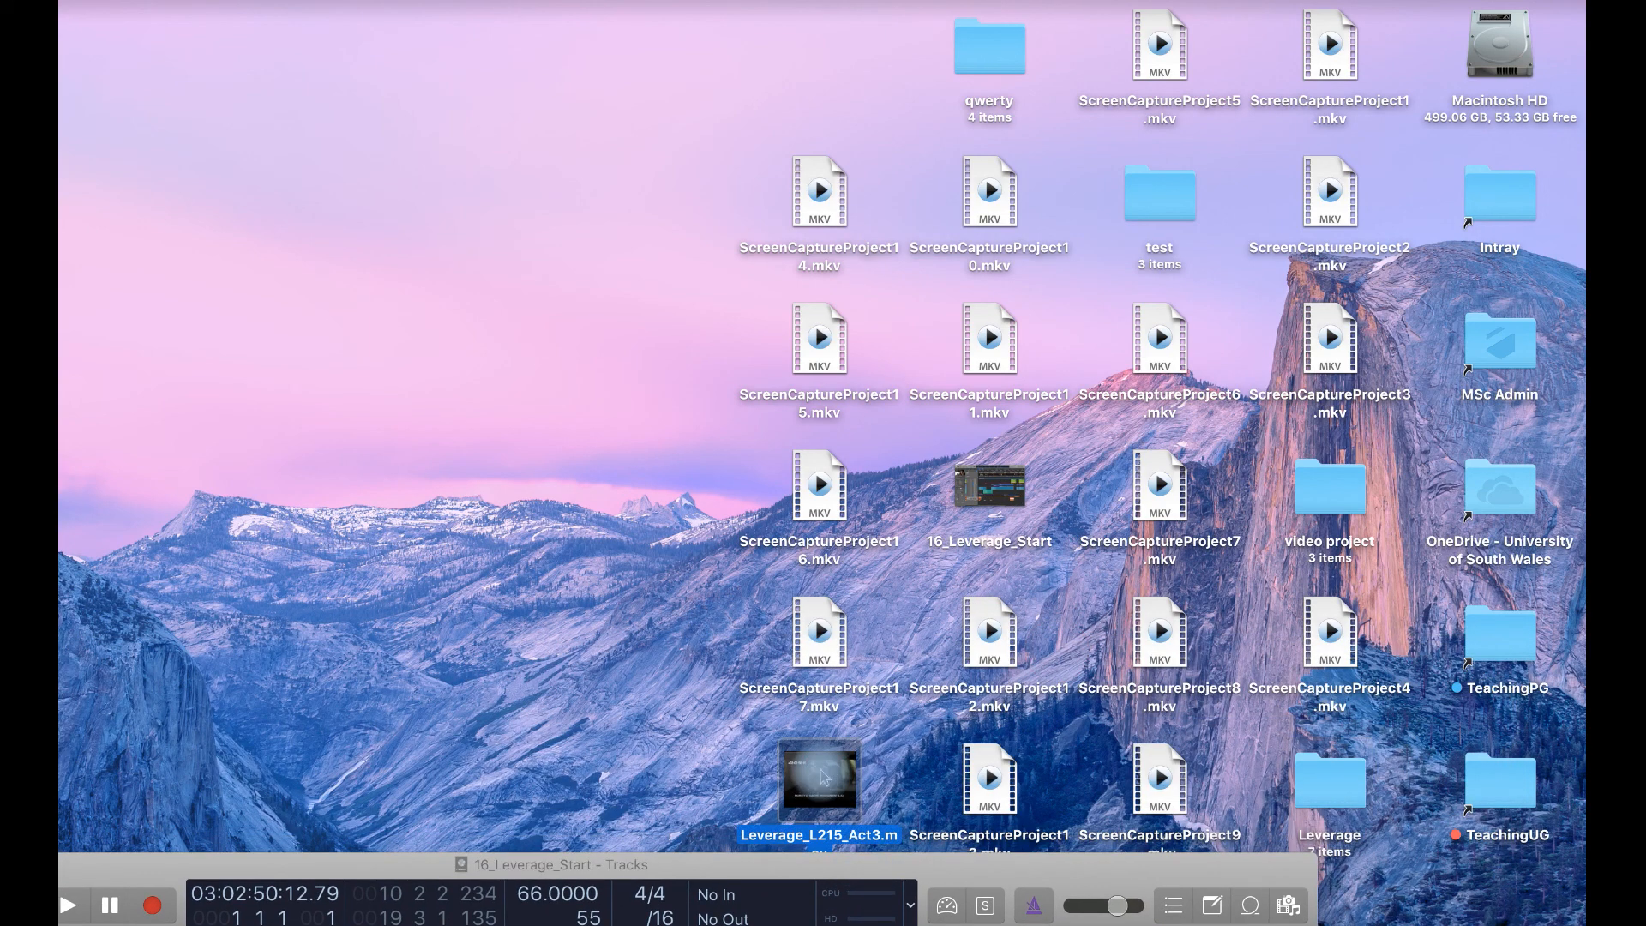
pyautogui.press('space')
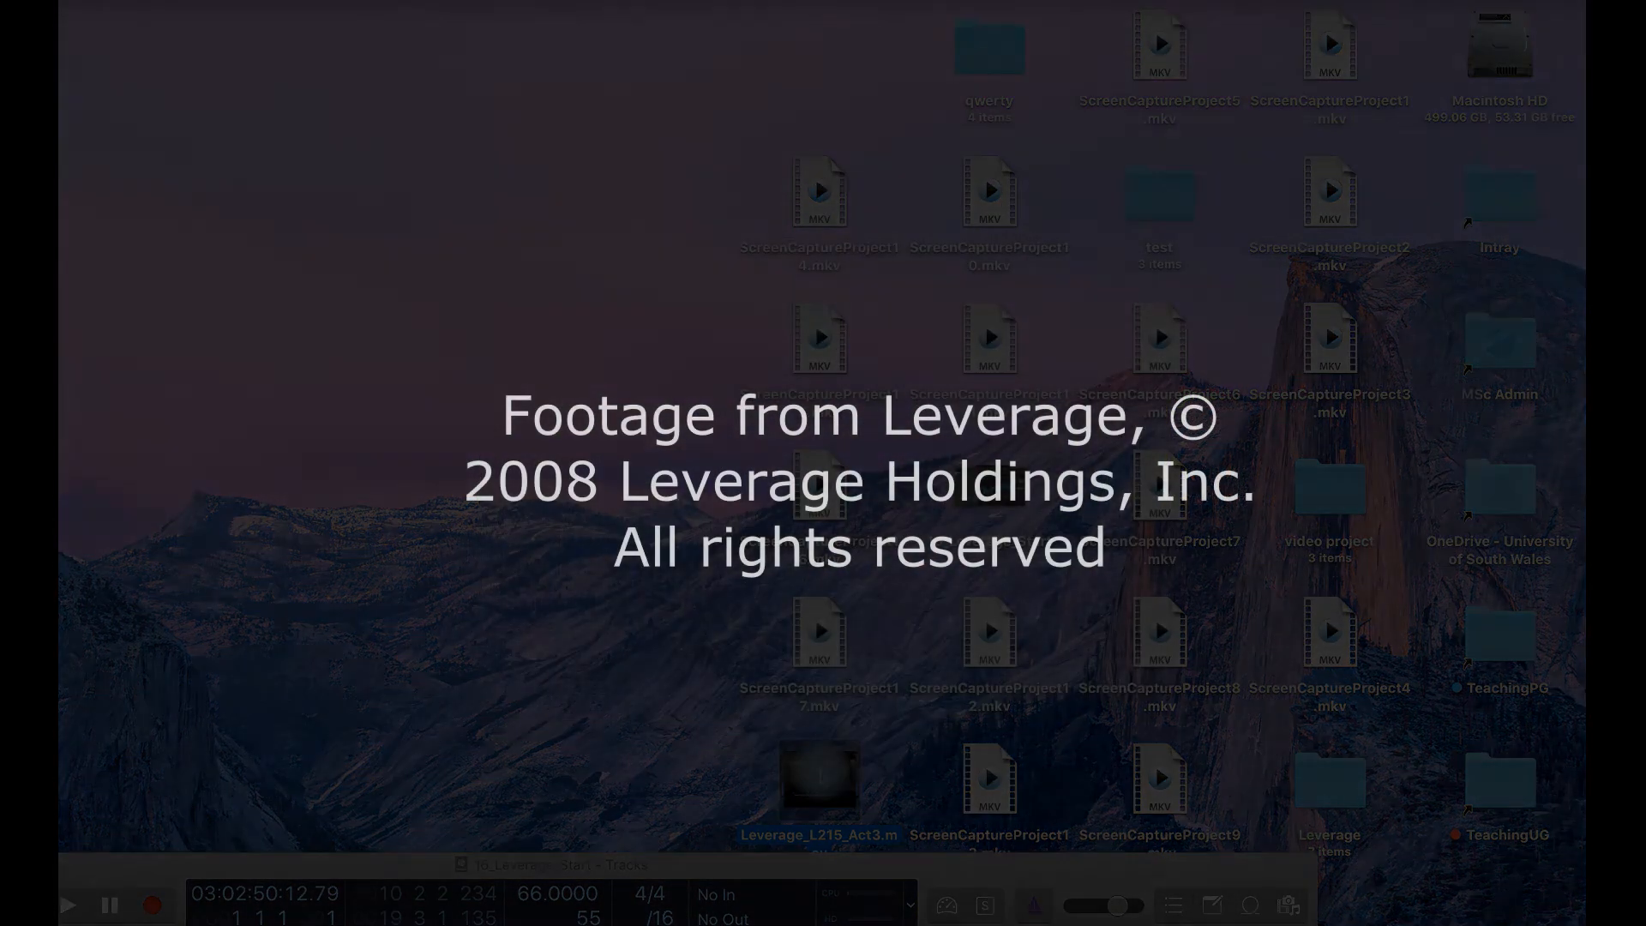